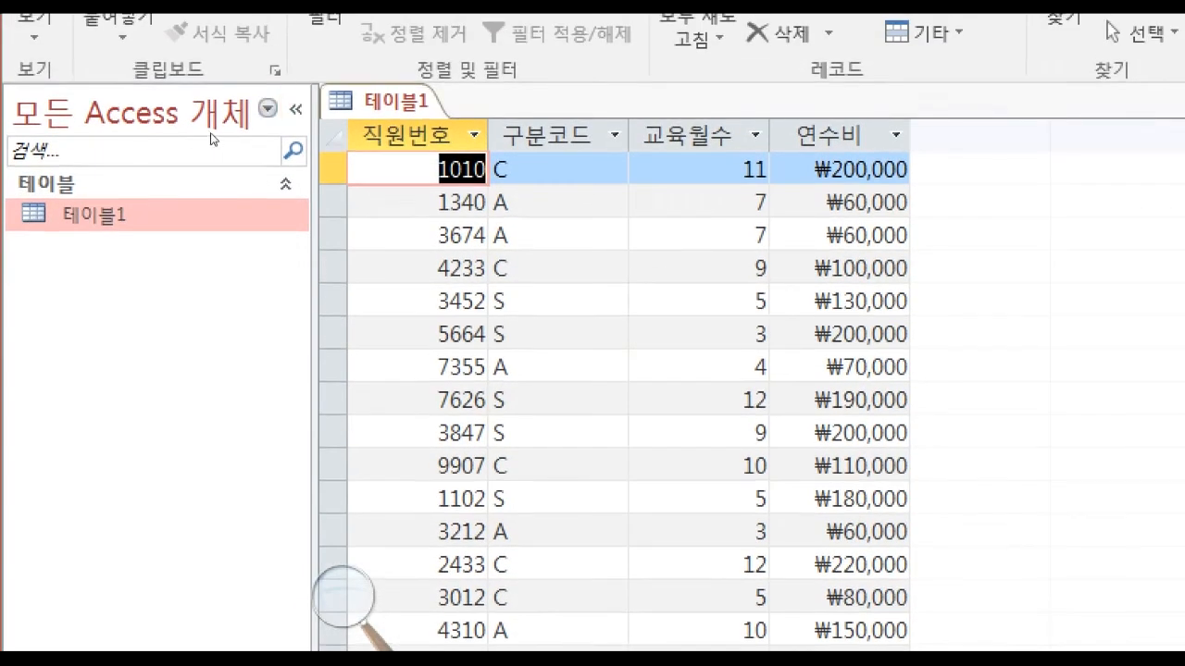
# Close 테이블1 and create a new blank table.
pyautogui.rightClick(425, 101)
pyautogui.click(455, 157)
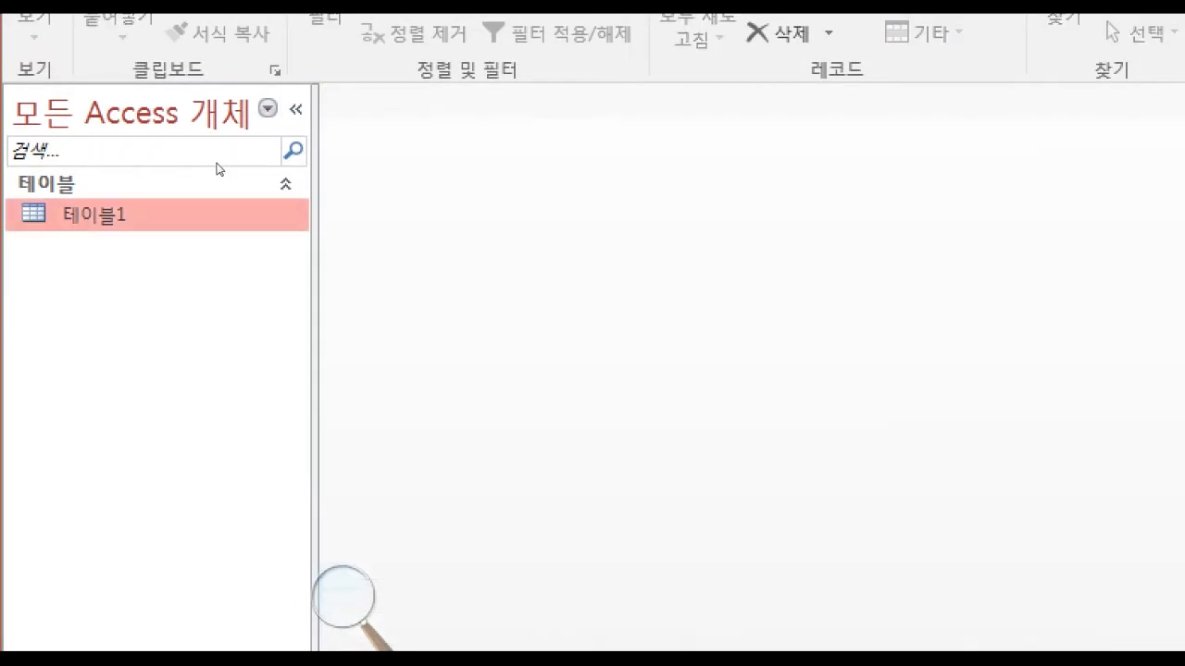
pyautogui.click(199, 65)
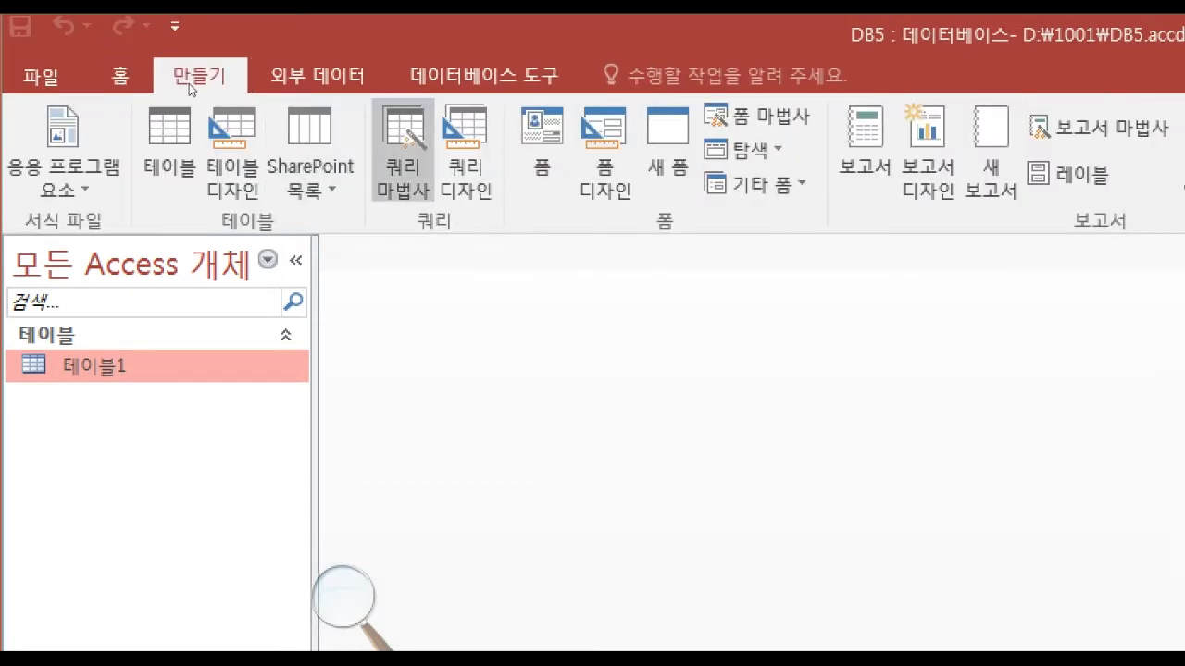
pyautogui.click(170, 139)
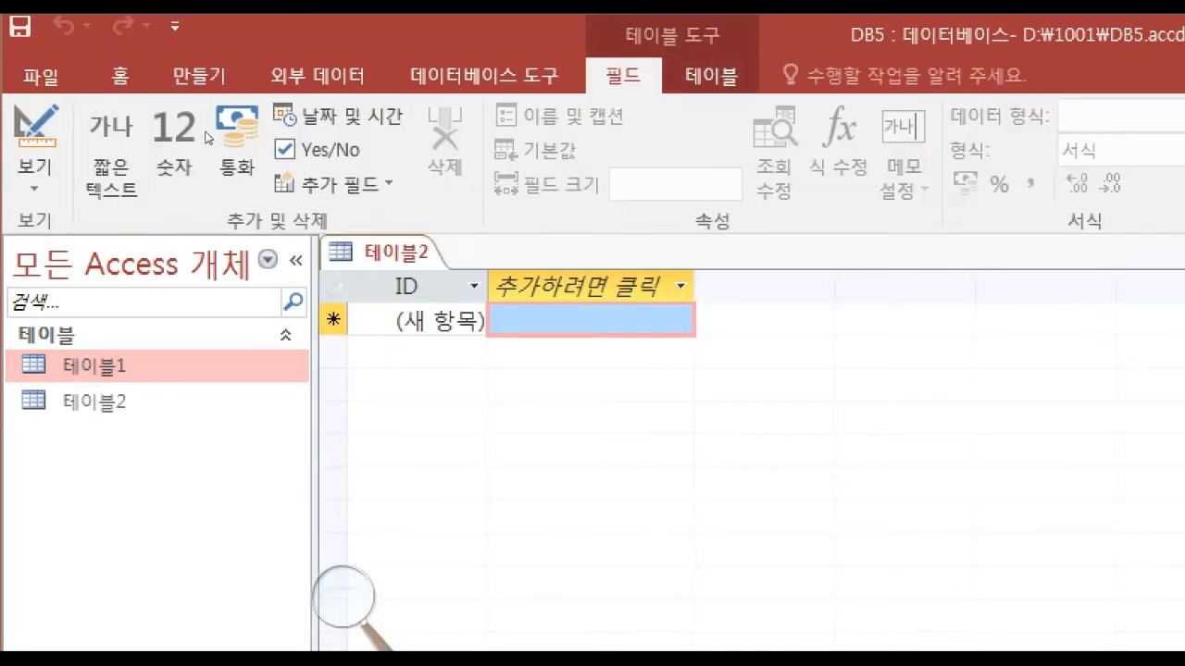
# Switch the new table to Design view, save it as 테이블2 and leave it without a primary key.
pyautogui.rightClick(415, 251)
pyautogui.click(502, 380)
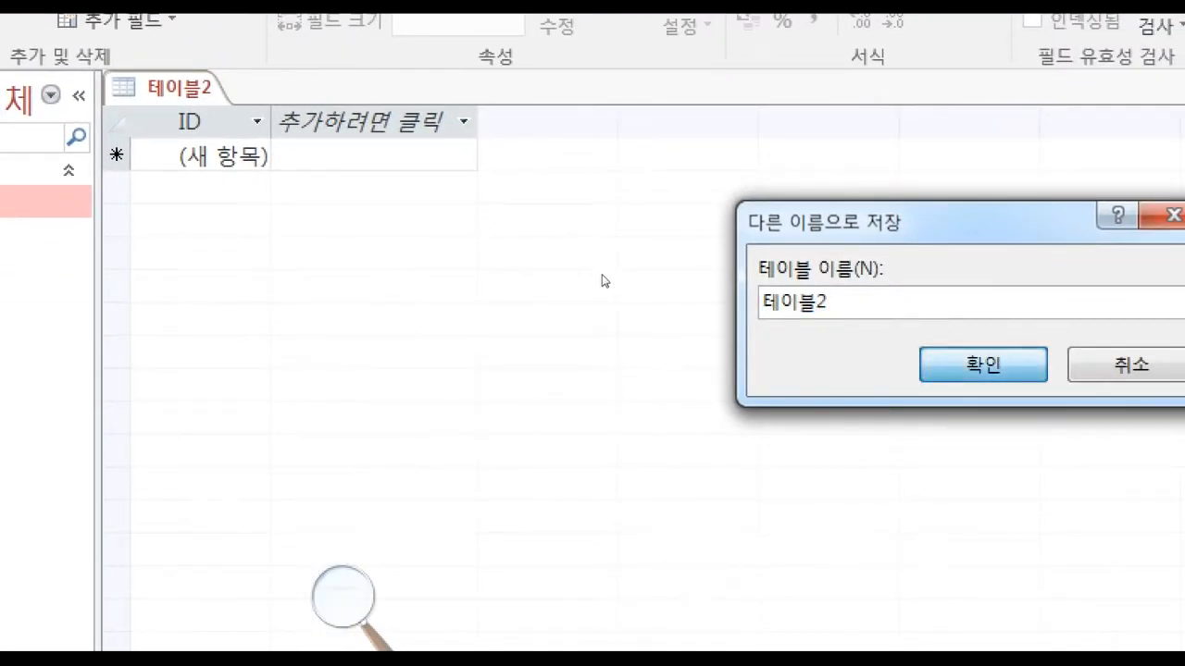
pyautogui.press('Return')
pyautogui.click(225, 167)
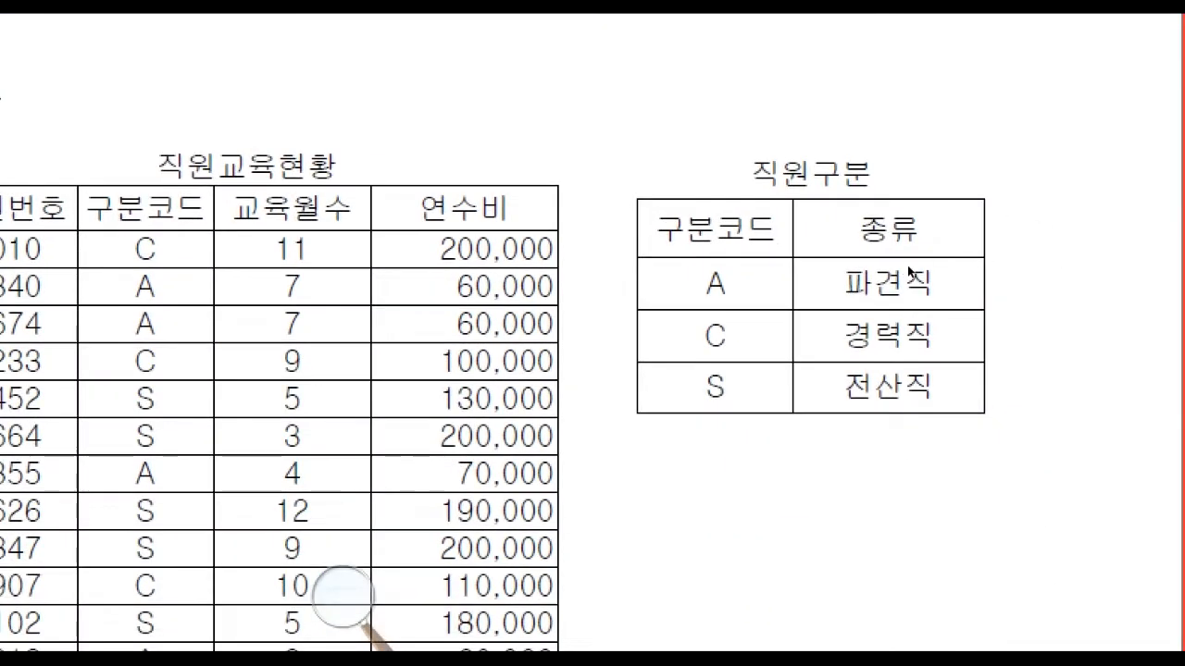
# Rename the ID field to 구분코드 and add a 종류 field with the 짧은 텍스트 data type.
pyautogui.moveTo(931, 264); pyautogui.dragTo(1056, 265)
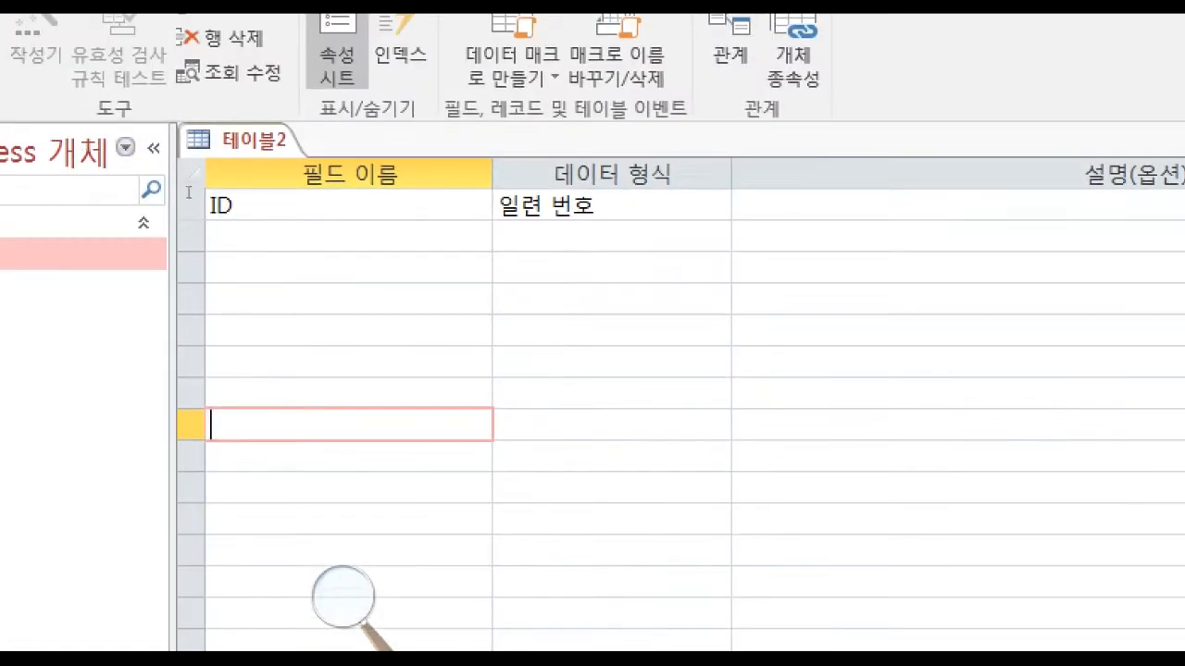
pyautogui.moveTo(233, 206); pyautogui.dragTo(209, 206)
pyautogui.write('RN')
pyautogui.write('구분코드')
pyautogui.press('Down')
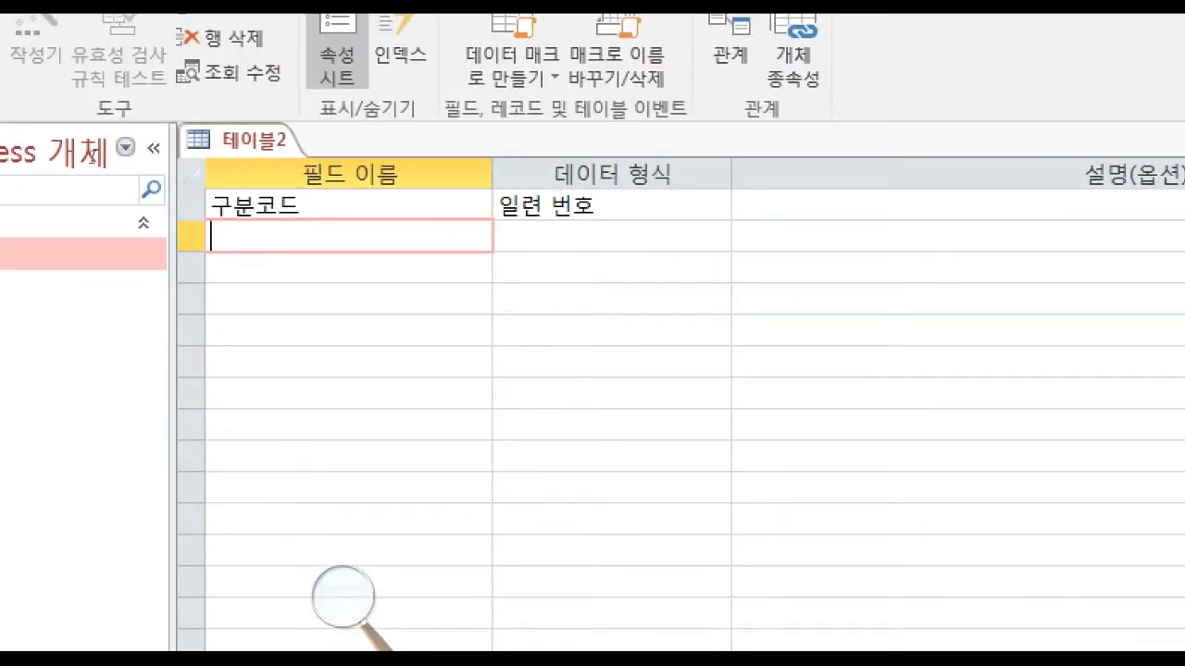
pyautogui.write('종ㄹ')
pyautogui.press('Tab')
pyautogui.press('Up')
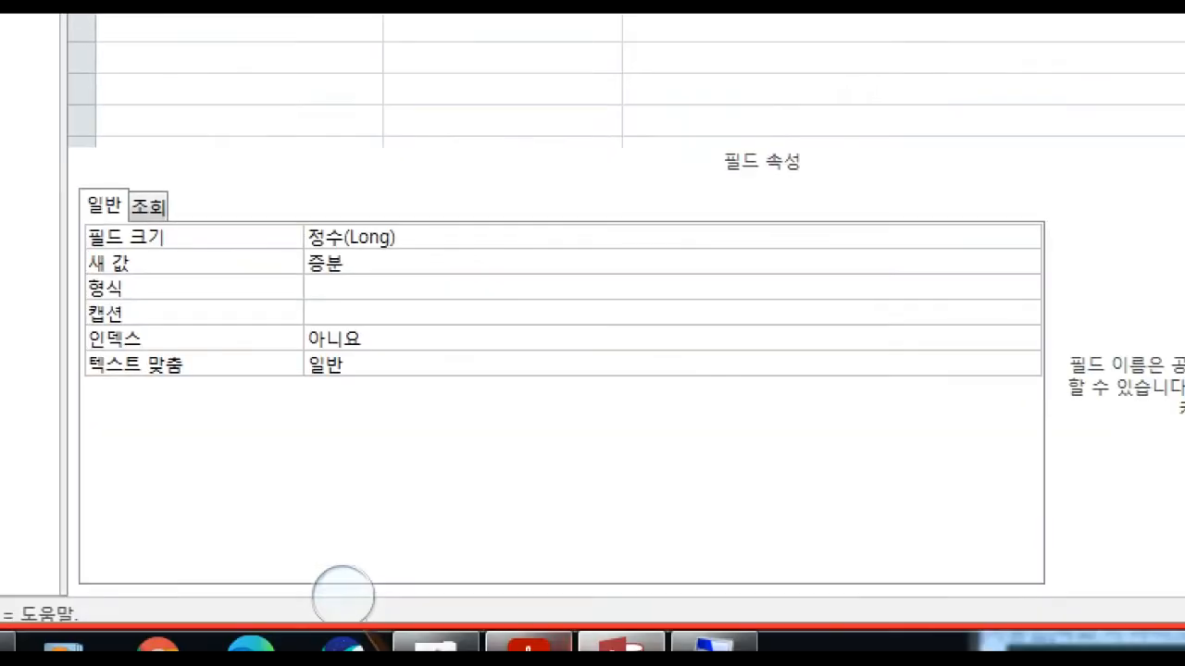
# Set the 구분코드 field's data type to 짧은 텍스트 and its IME mode to 영숫자 반자.
pyautogui.click(529, 646)
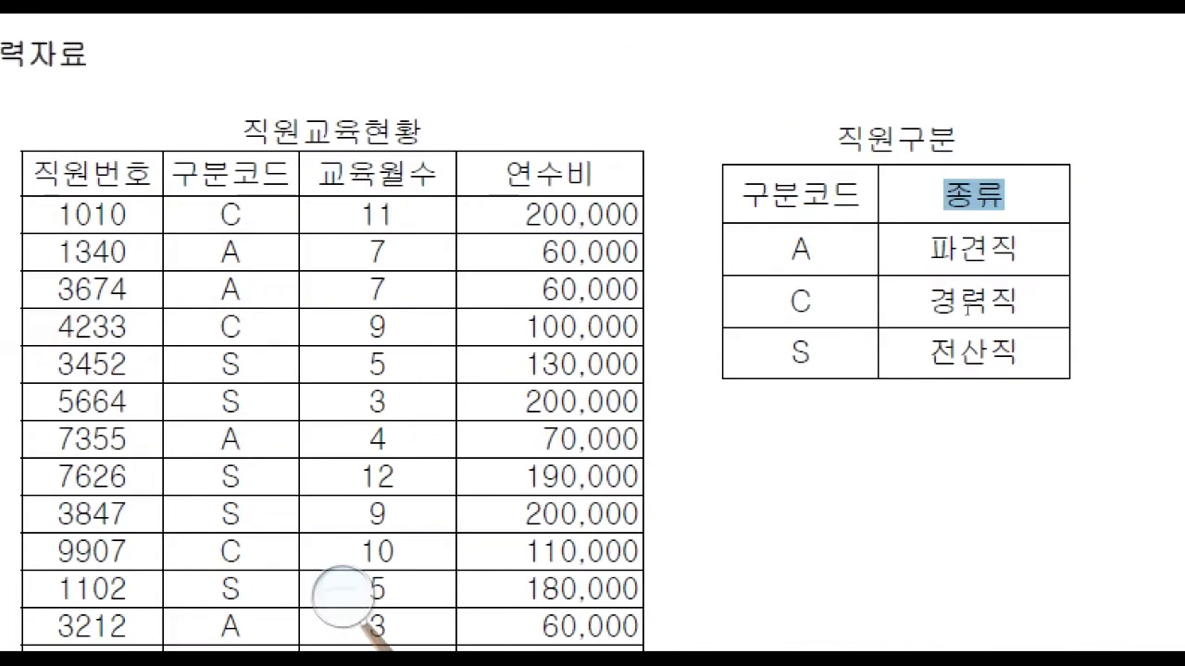
pyautogui.click(965, 304)
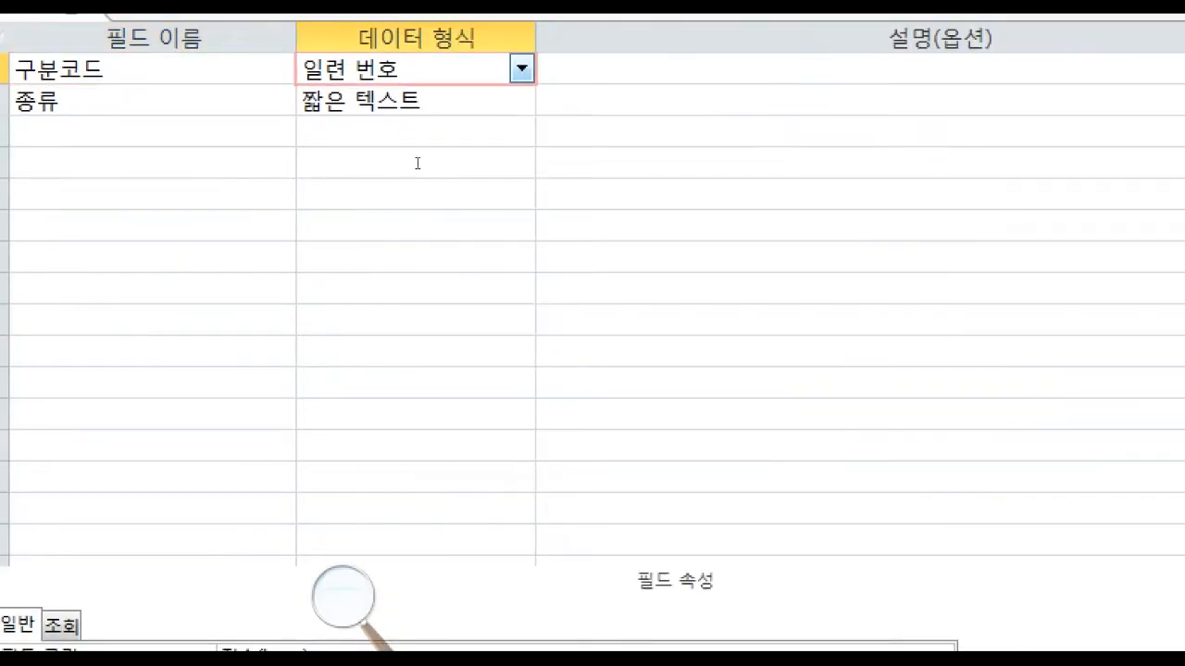
pyautogui.click(522, 70)
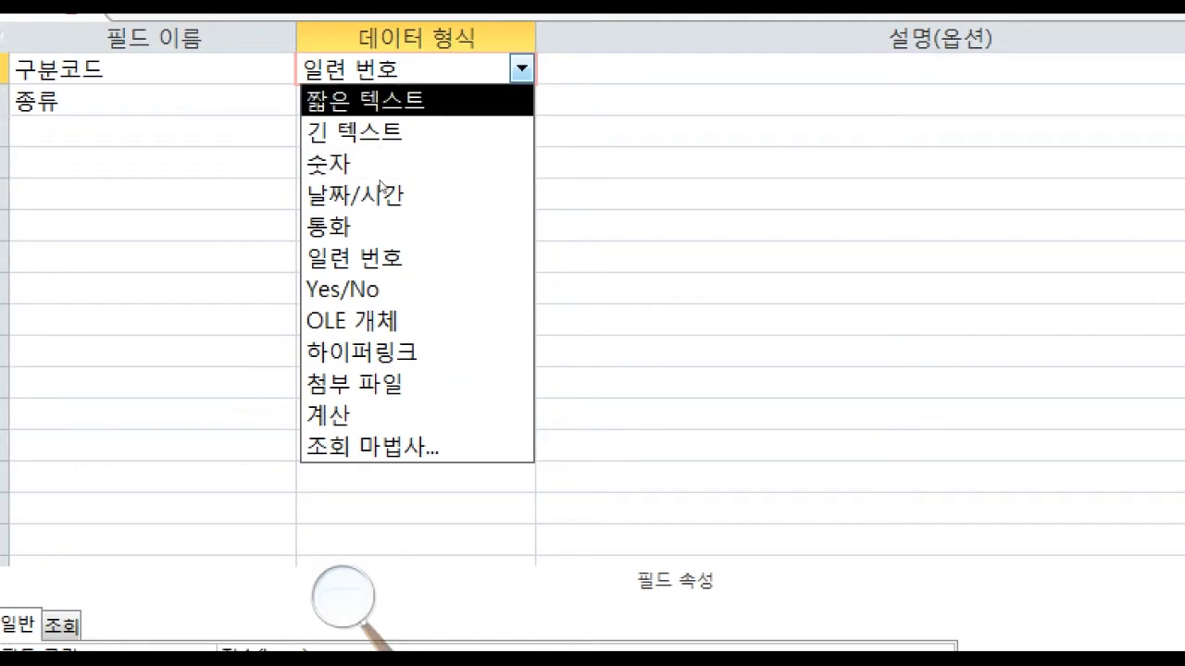
pyautogui.press('Return')
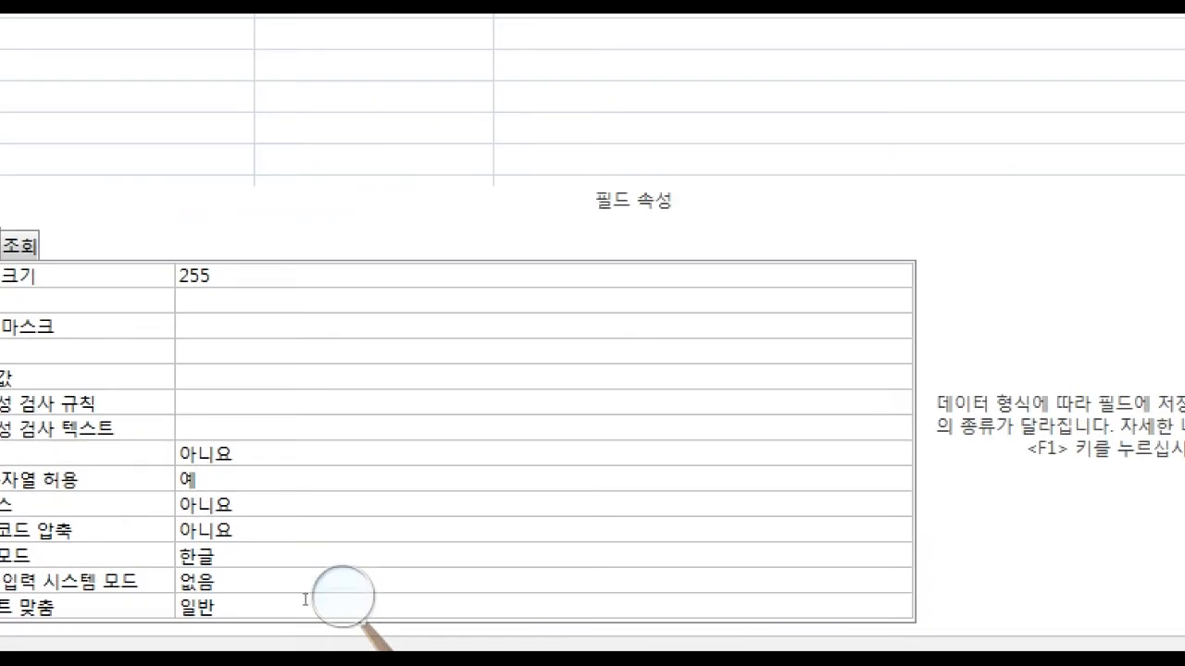
pyautogui.click(319, 557)
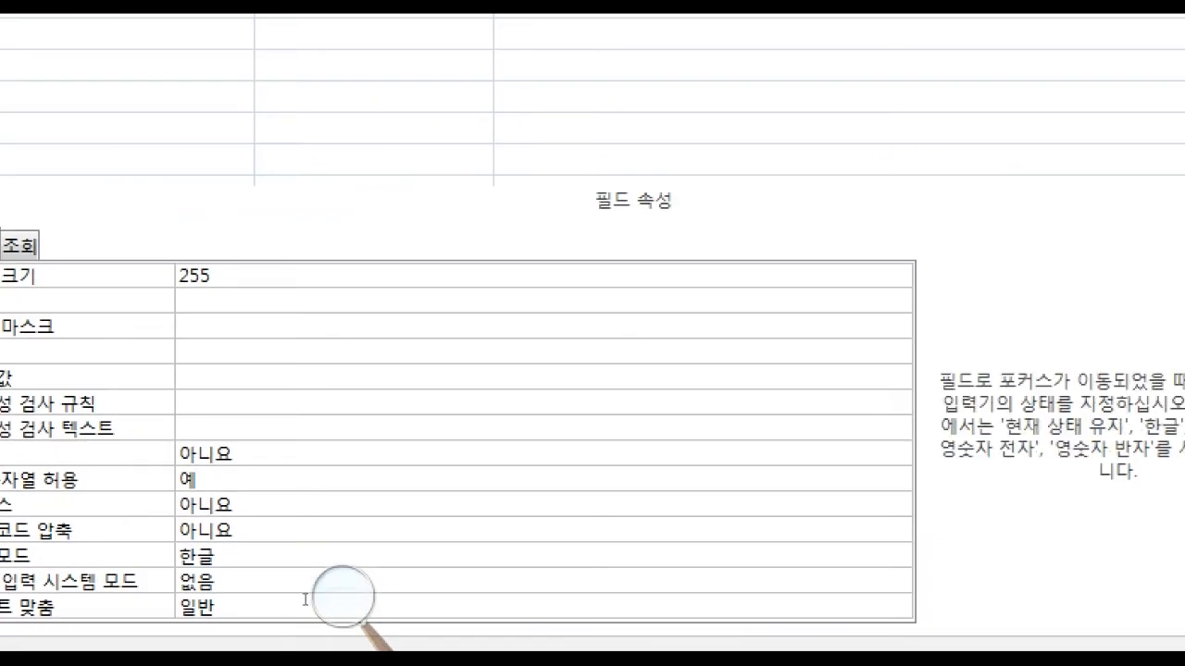
pyautogui.hotkey('alt', 'Down')
pyautogui.press('Up')
pyautogui.press('Up')
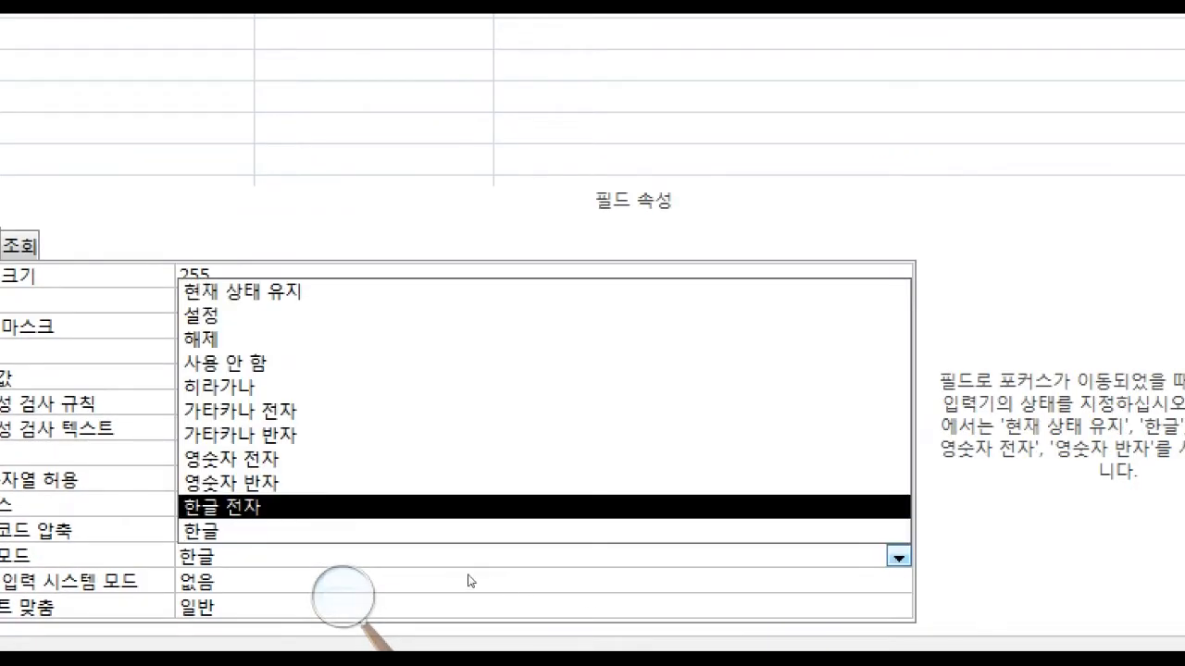
pyautogui.press('Return')
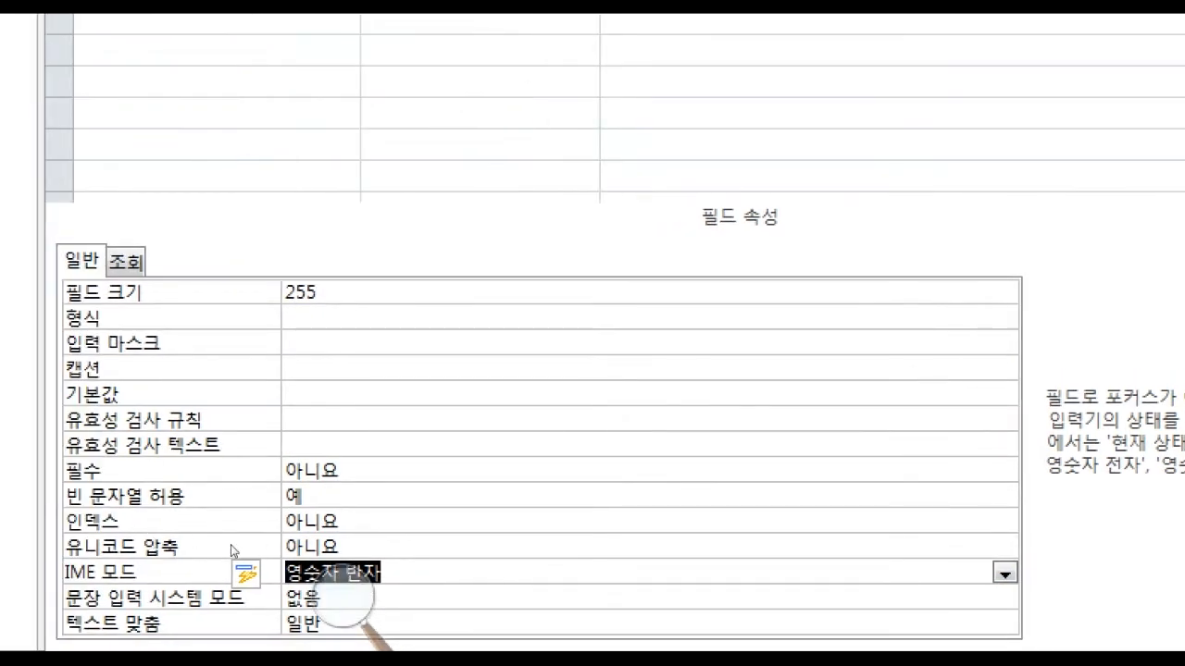
# Check the 종류 field's settings against the exam sheet, then save the 테이블2 design and switch it to Datasheet view.
pyautogui.click(231, 63)
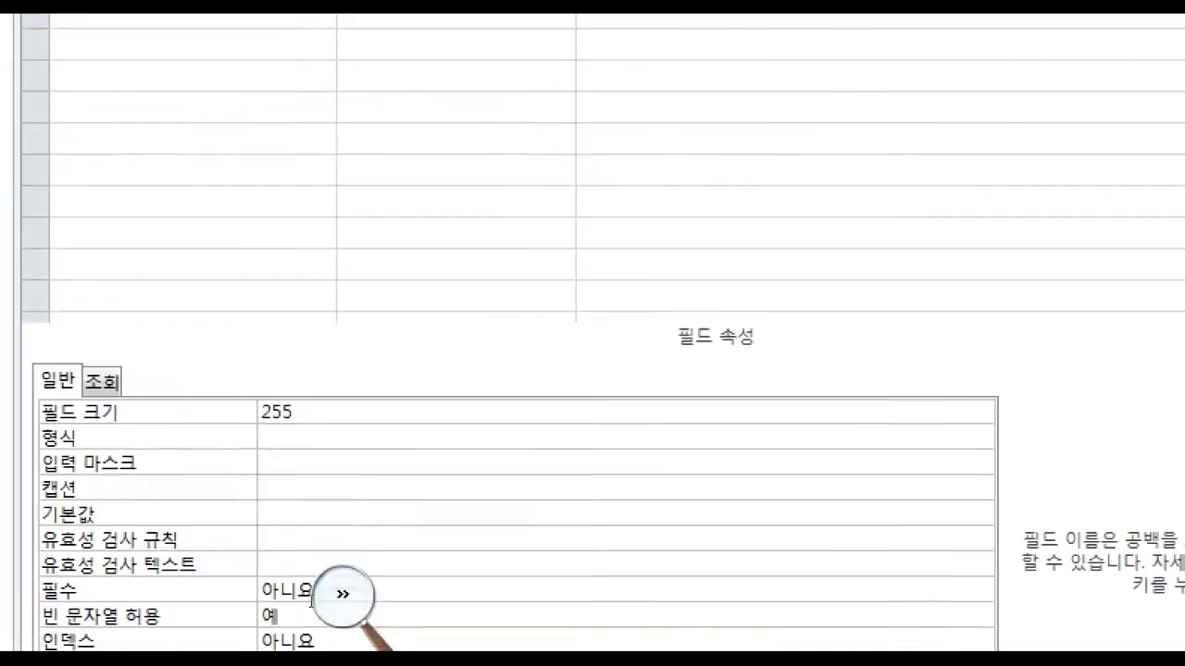
pyautogui.click(483, 642)
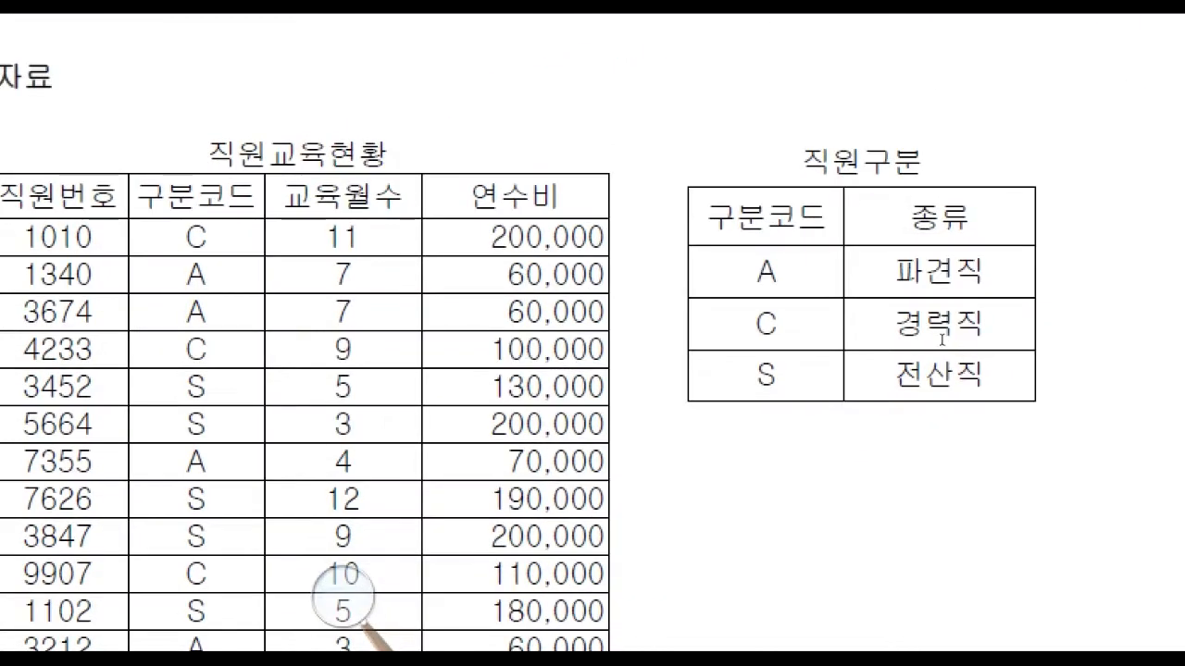
pyautogui.click(388, 183)
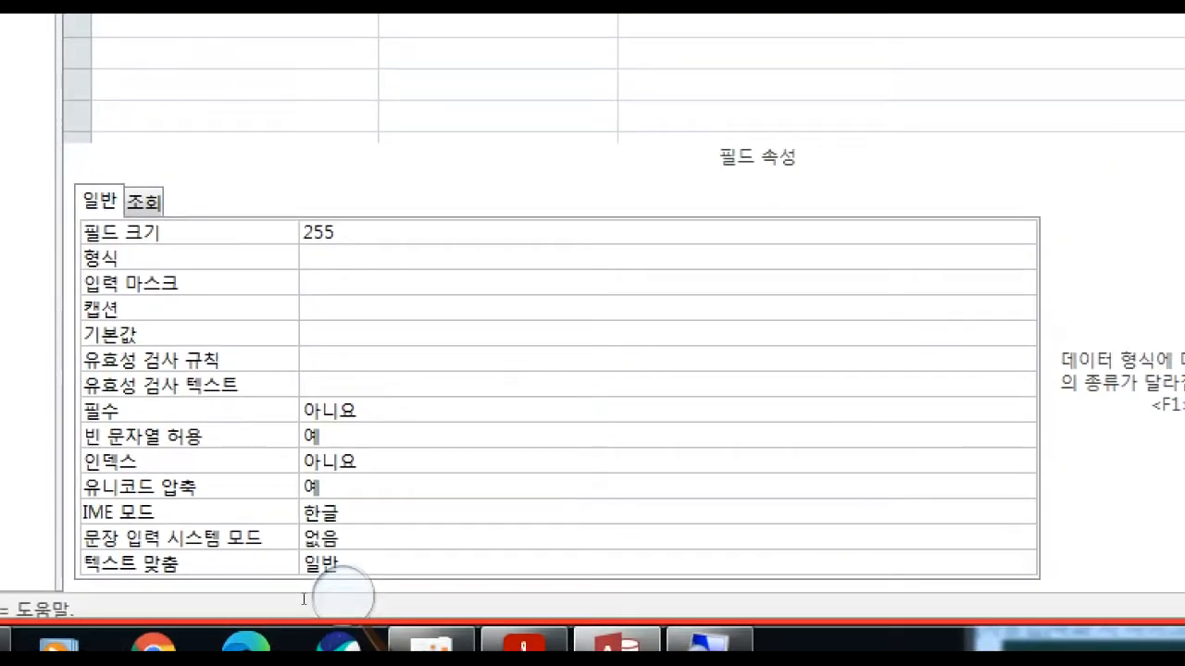
pyautogui.rightClick(281, 60)
pyautogui.click(289, 57)
pyautogui.rightClick(280, 50)
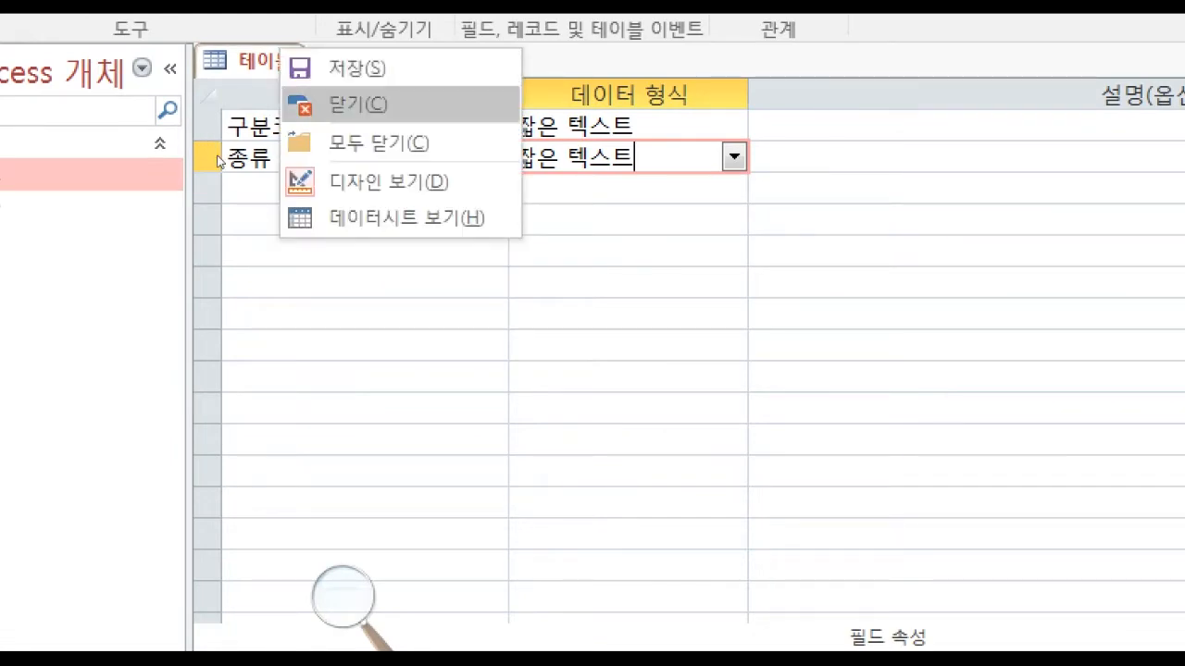
pyautogui.press('Return')
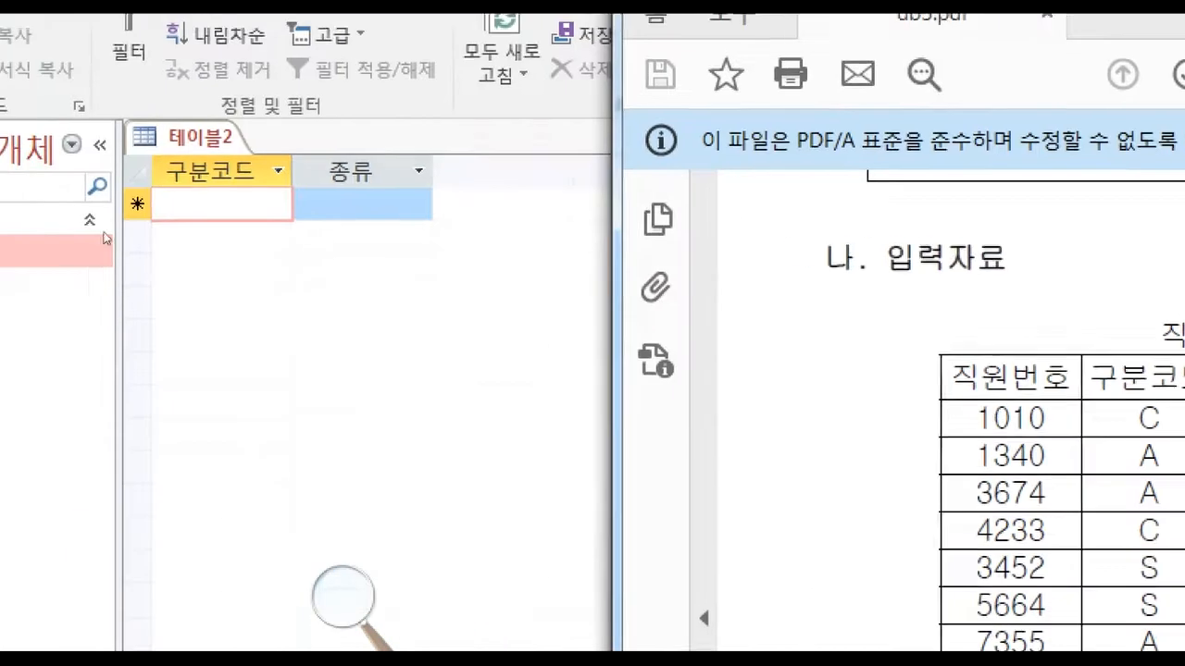
# Enter the codes A, C and S in the 구분코드 column of 테이블2.
pyautogui.write('A')
pyautogui.press('Down')
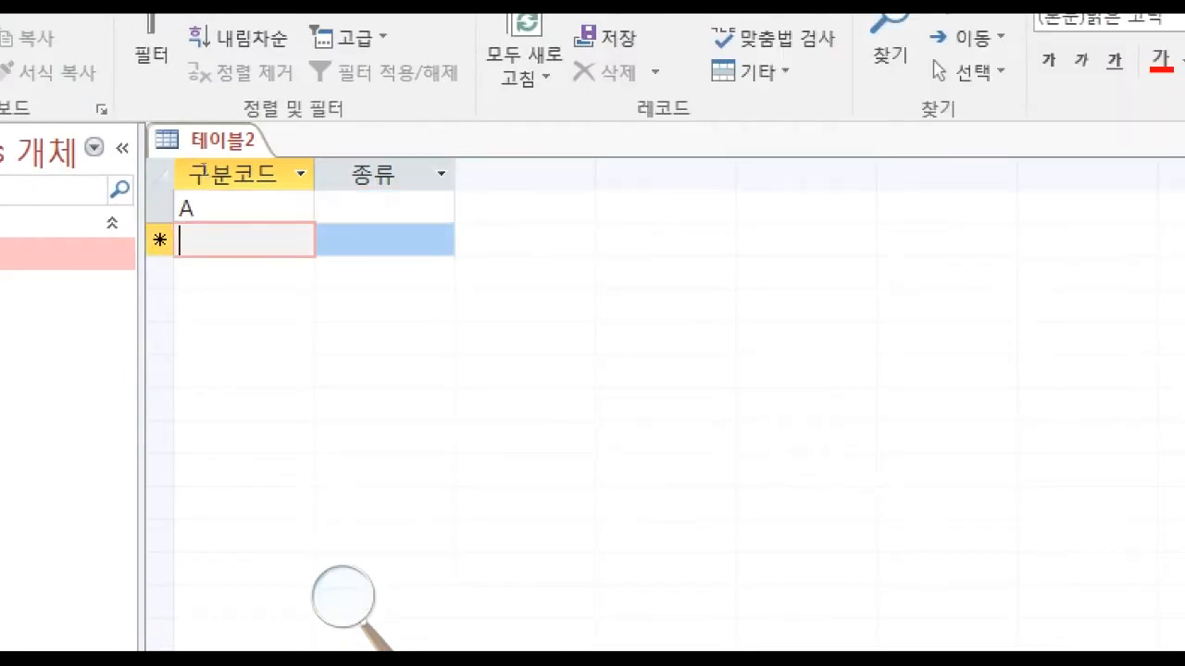
pyautogui.write('C')
pyautogui.press('Down')
pyautogui.write('S')
pyautogui.press('Tab')
# Fill the 종류 column with 파견직 for A, 경력직 for C and 전산직 for S.
pyautogui.click(385, 208)
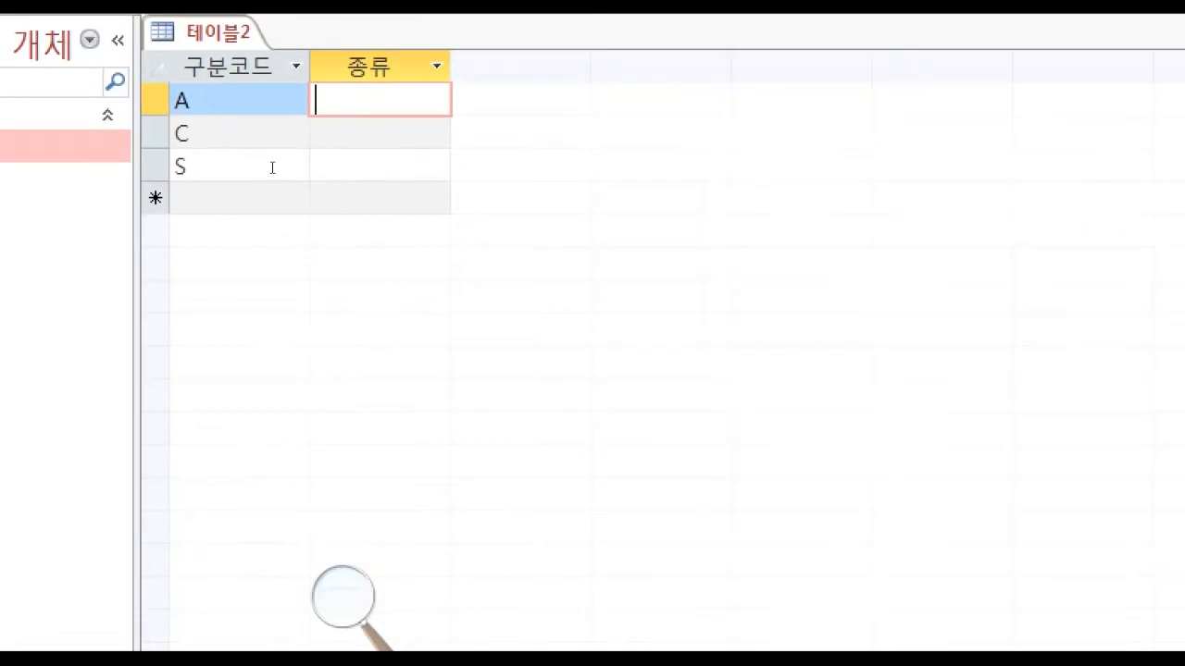
pyautogui.write('파견직')
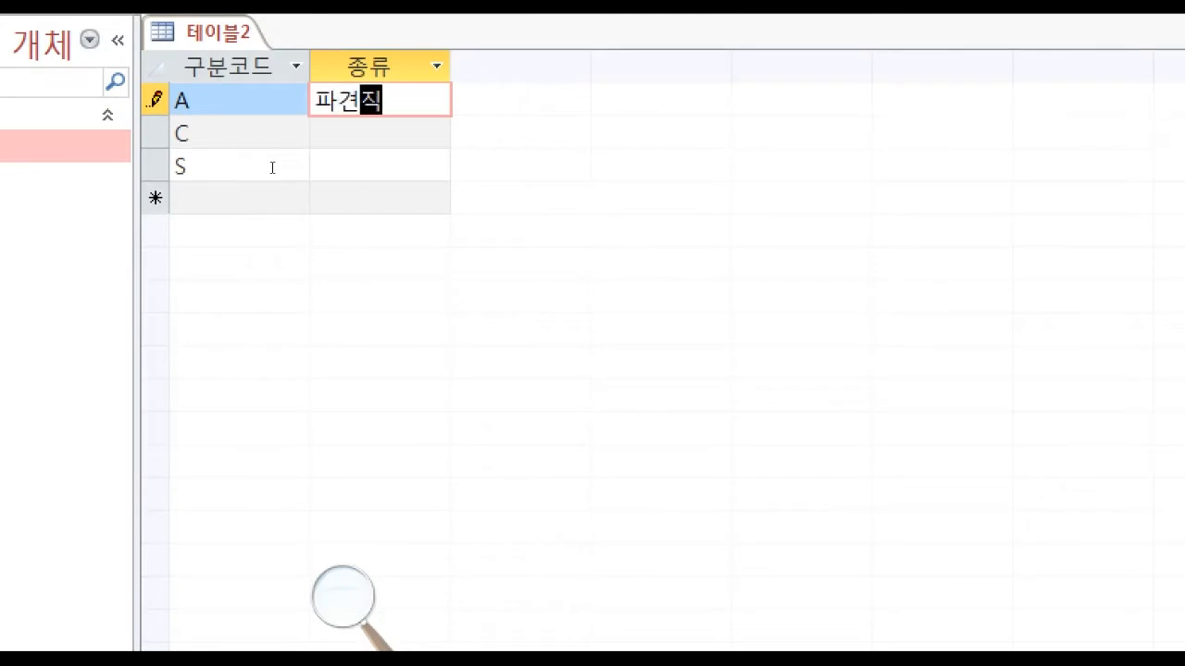
pyautogui.press('Down')
pyautogui.write('경력ㅈ')
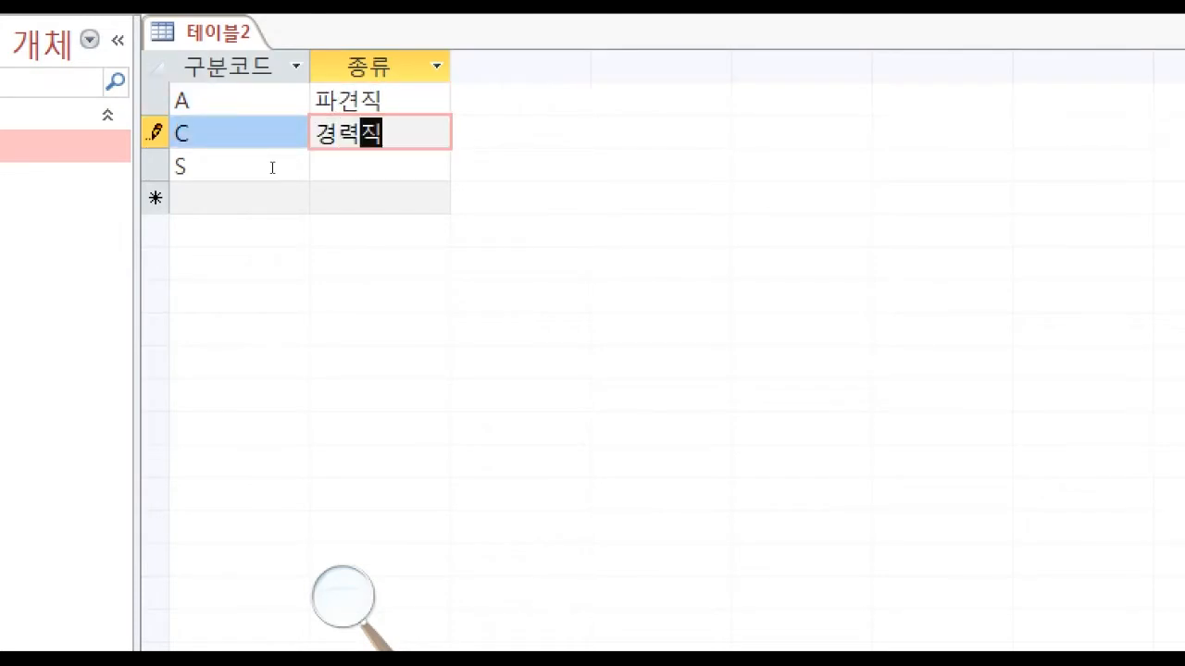
pyautogui.press('Down')
pyautogui.write('전산지ㄱ')
pyautogui.press('Up')
pyautogui.press('Up')
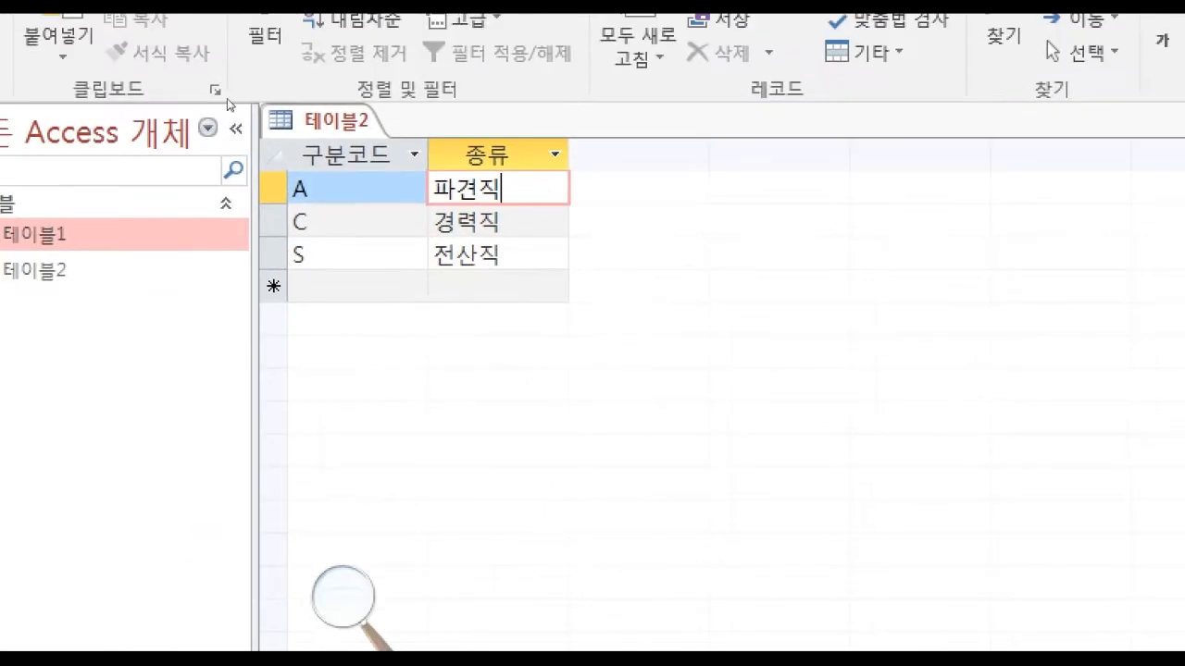
# Close the 테이블2 datasheet.
pyautogui.rightClick(225, 28)
pyautogui.click(388, 130)
pyautogui.rightClick(345, 116)
pyautogui.click(389, 168)
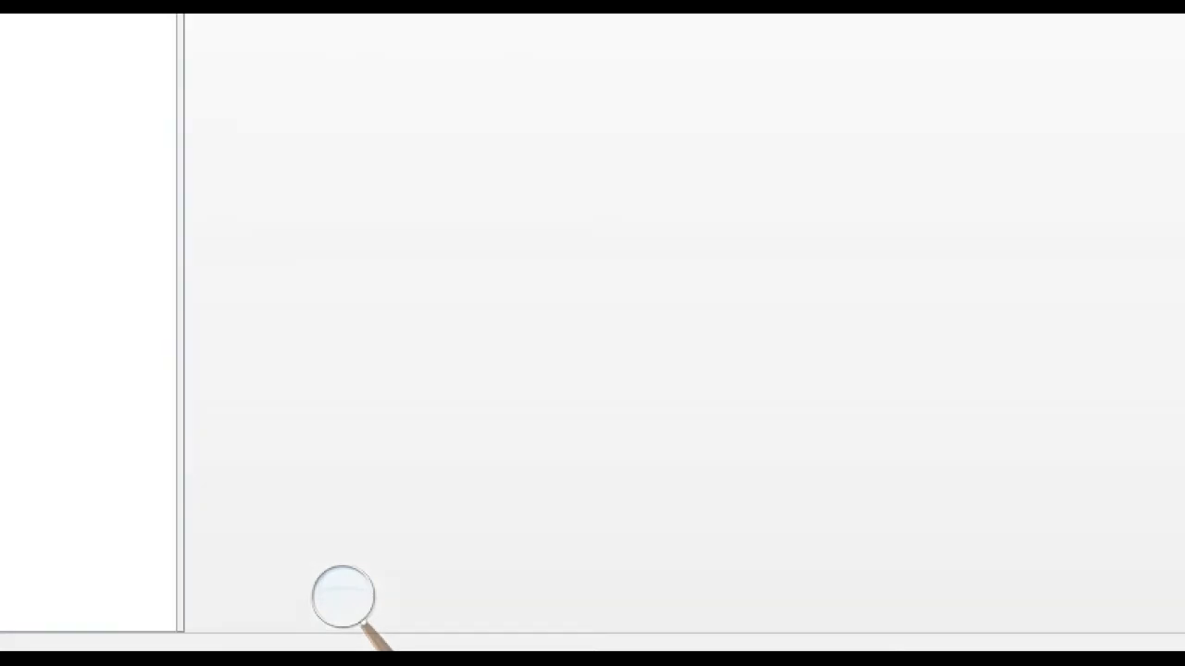
# Review the 조회화면(SCREEN) 설계 section of the exam PDF for the query conditions, list box fields and form layout.
pyautogui.click(632, 643)
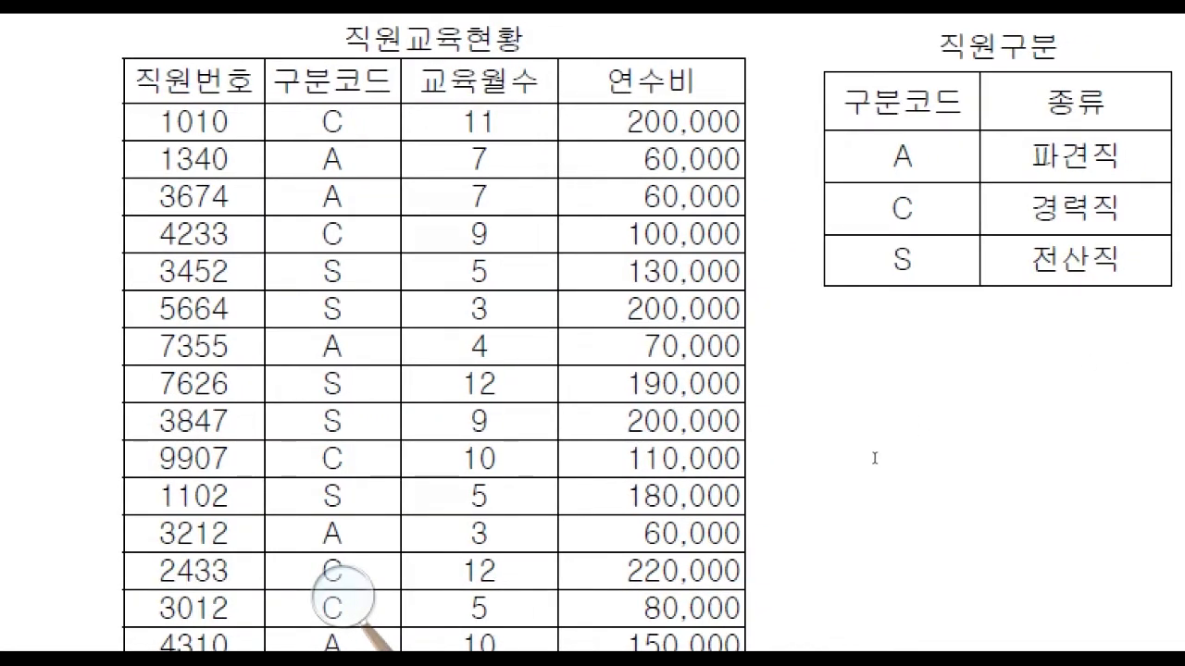
pyautogui.scroll(-3, 889, 453)
pyautogui.scroll(-5, 880, 456)
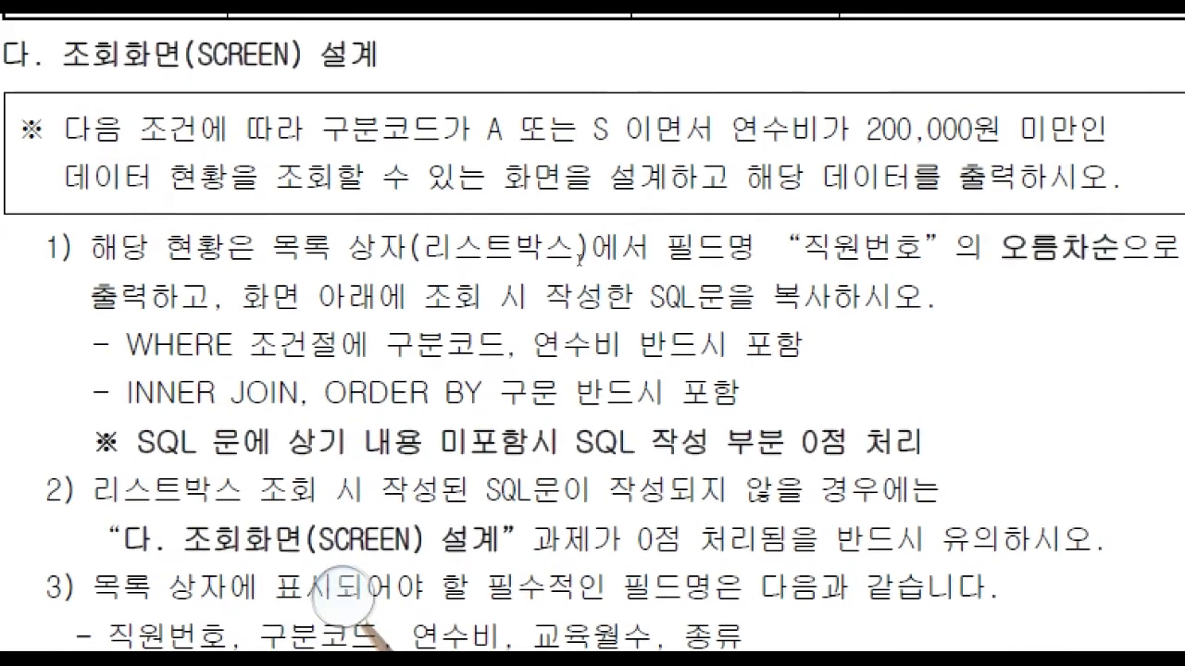
pyautogui.moveTo(63, 128); pyautogui.dragTo(1046, 300)
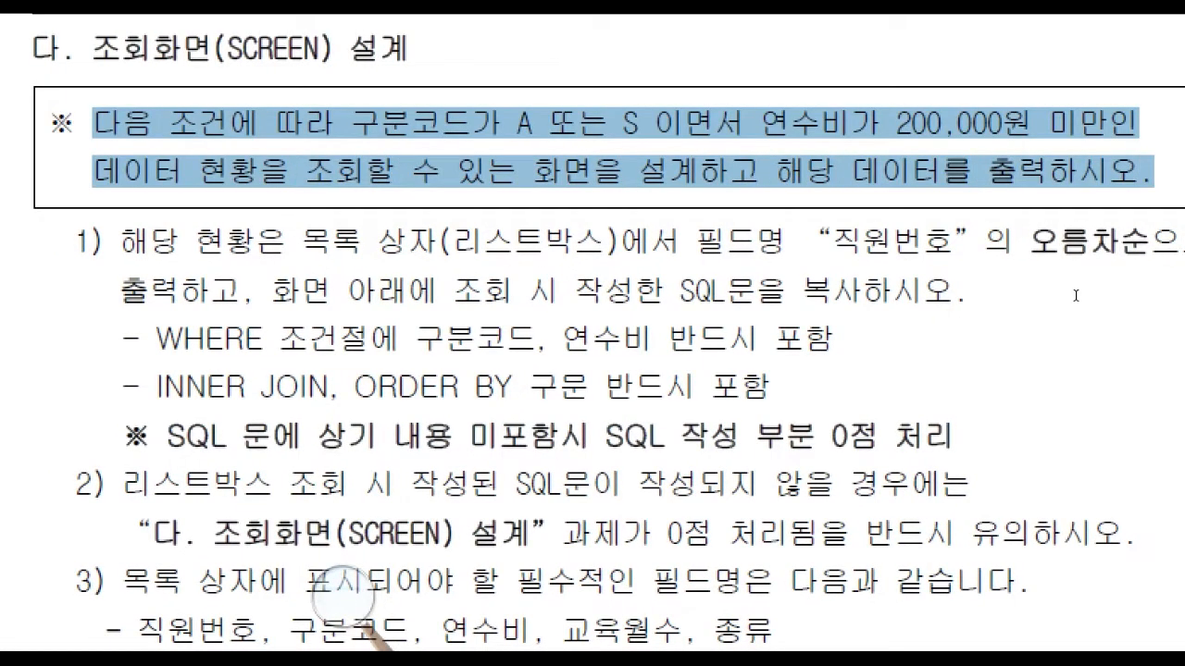
pyautogui.click(1076, 296)
pyautogui.moveTo(93, 126); pyautogui.dragTo(1011, 294)
pyautogui.click(1011, 294)
pyautogui.scroll(-2, 642, 459)
pyautogui.scroll(-6, 645, 500)
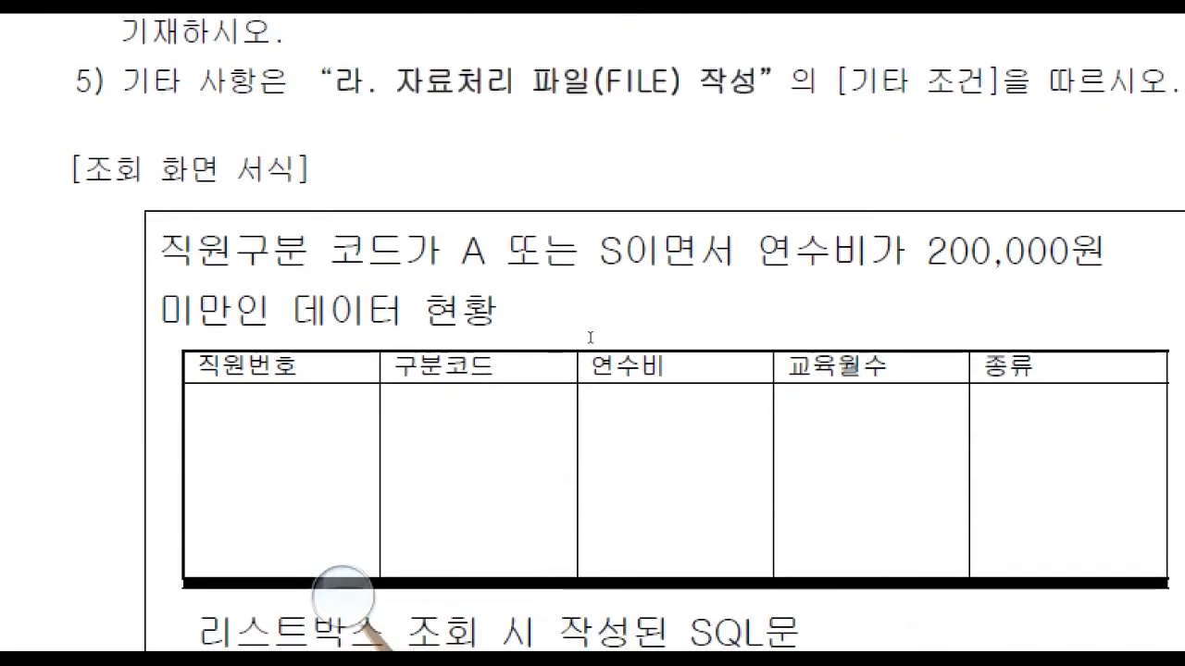
pyautogui.moveTo(162, 252); pyautogui.dragTo(740, 364)
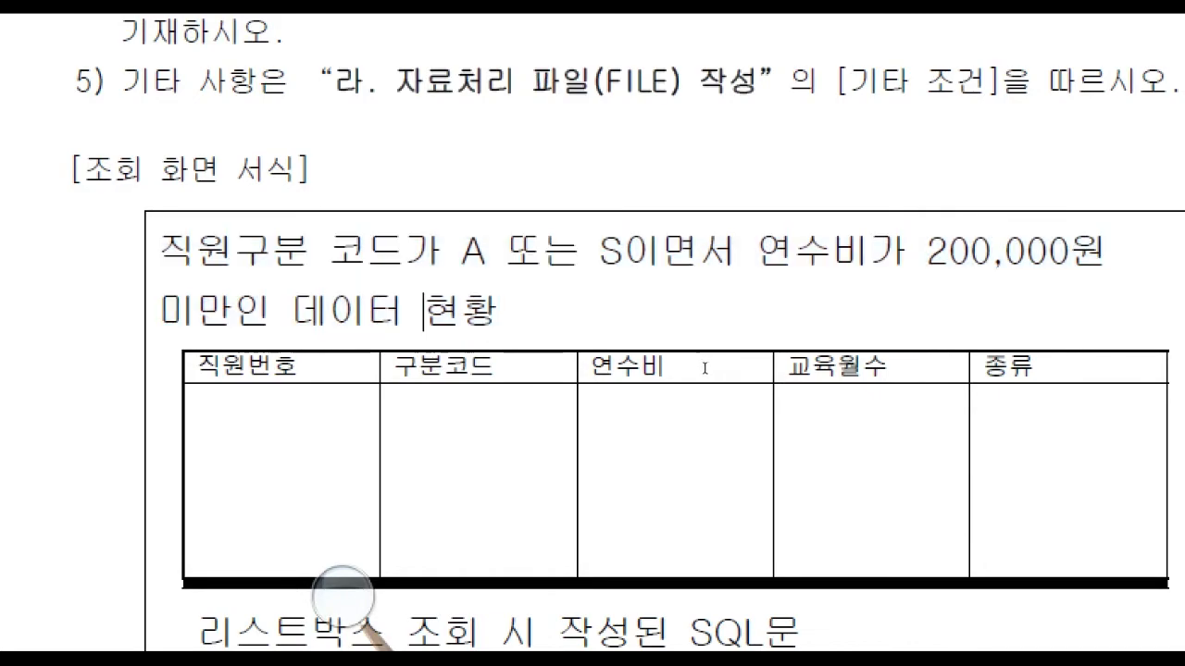
pyautogui.scroll(6, 679, 398)
pyautogui.scroll(-2, 677, 407)
pyautogui.scroll(-4, 676, 404)
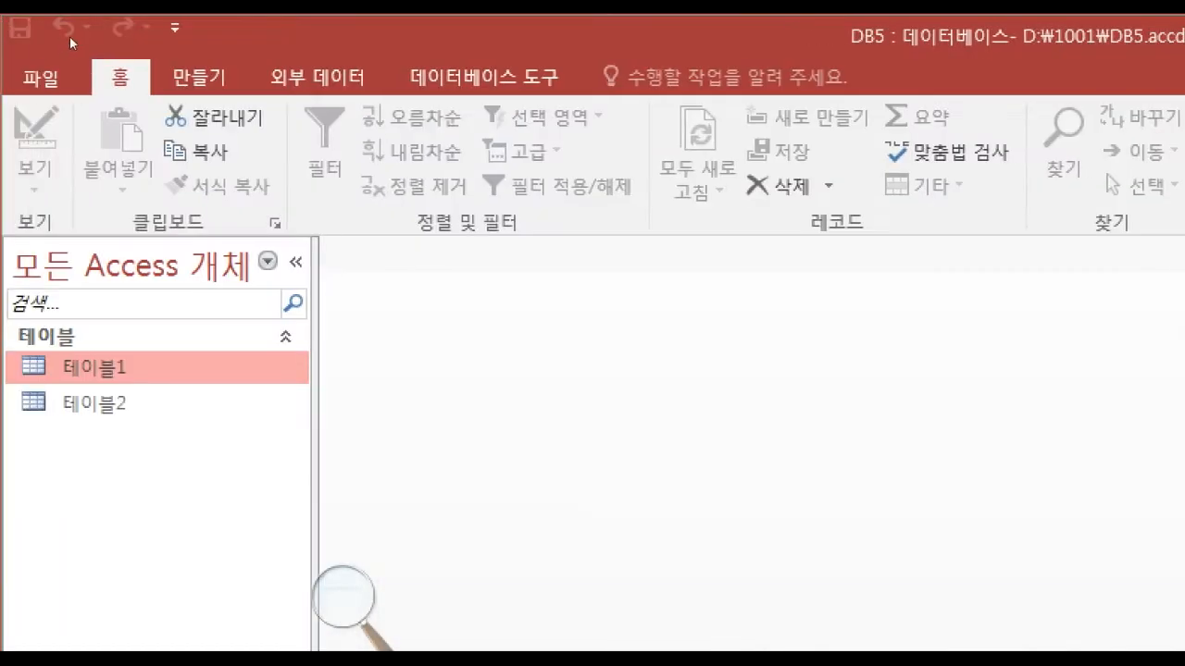
# Create a new form in Design view and widen its detail section.
pyautogui.click(199, 77)
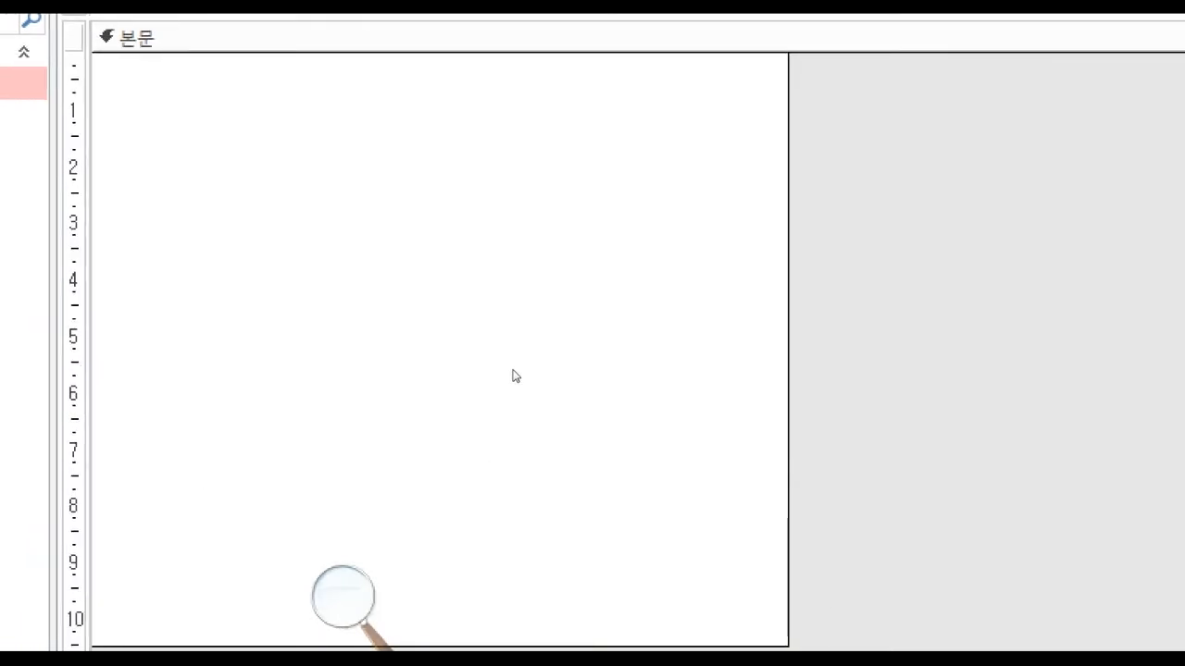
pyautogui.moveTo(523, 218); pyautogui.dragTo(729, 231)
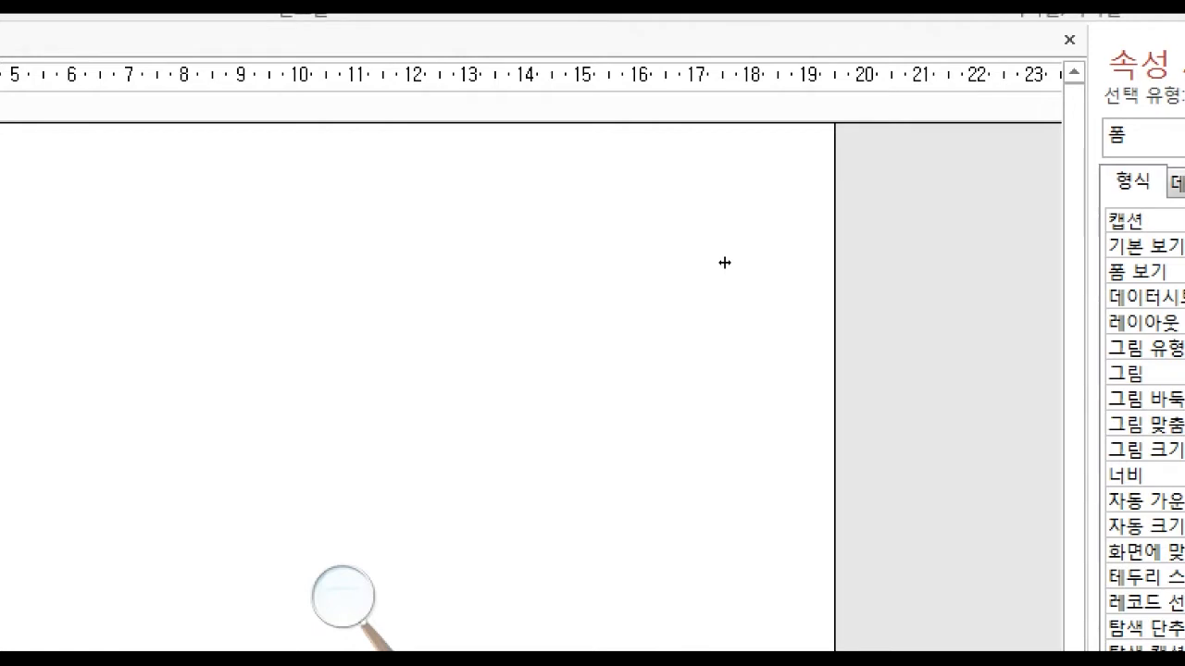
pyautogui.moveTo(725, 263); pyautogui.dragTo(752, 272)
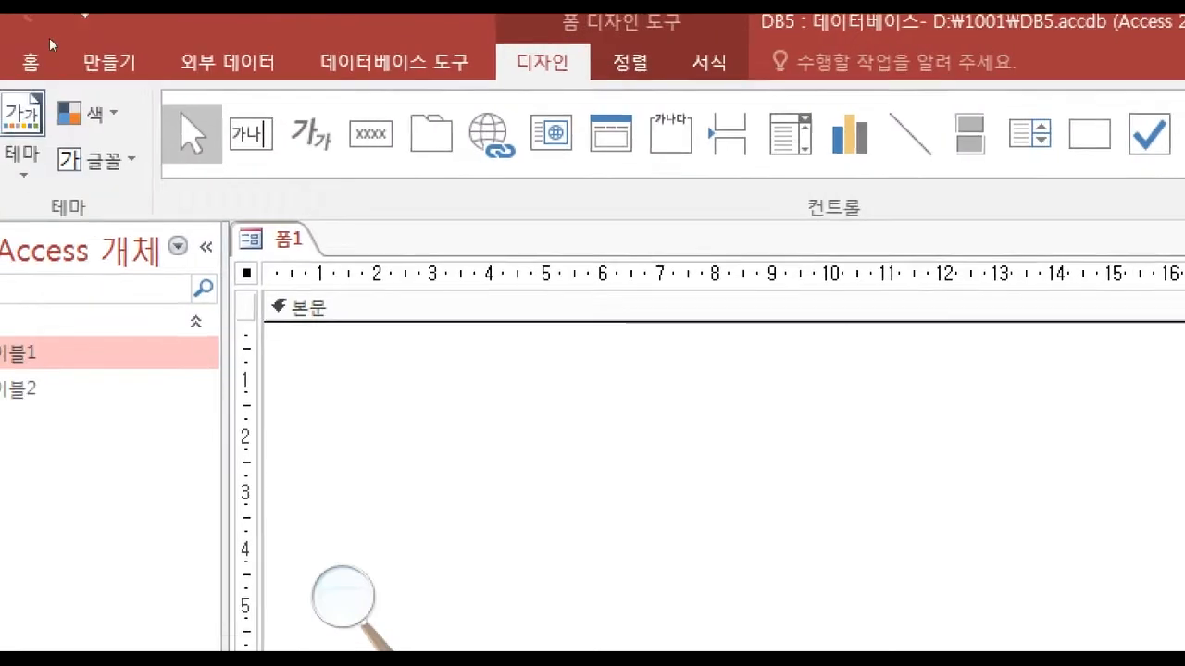
# Check the form's print preview by paging to page 2 and back, and close the preview.
pyautogui.click(35, 58)
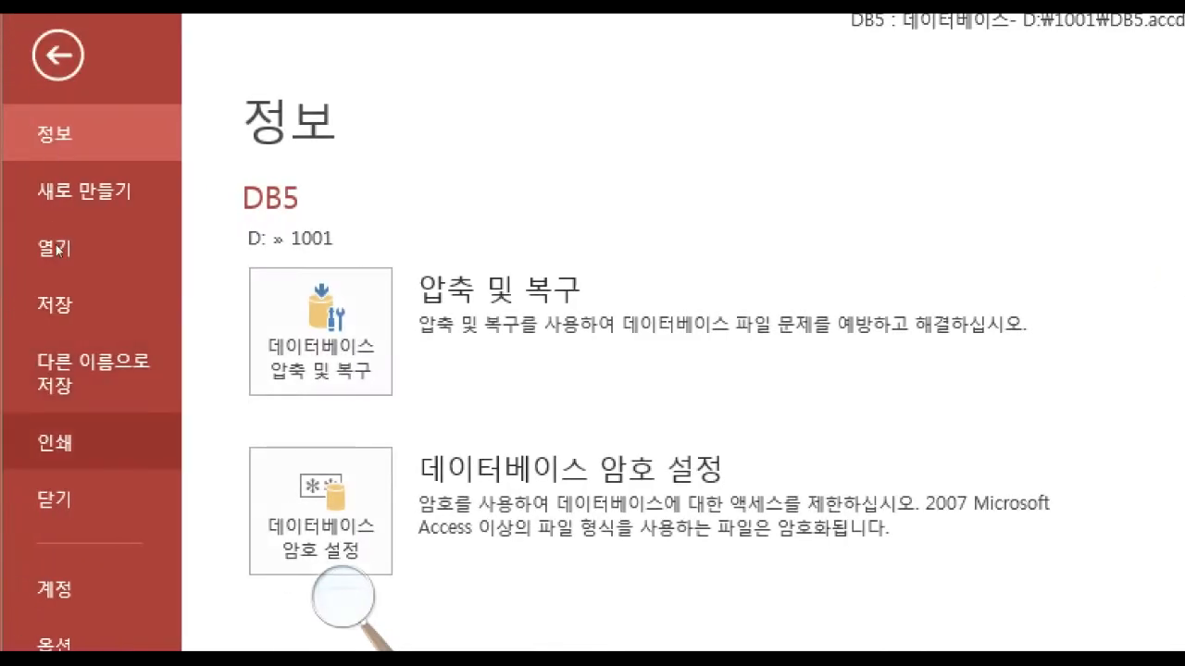
pyautogui.click(100, 443)
pyautogui.click(455, 487)
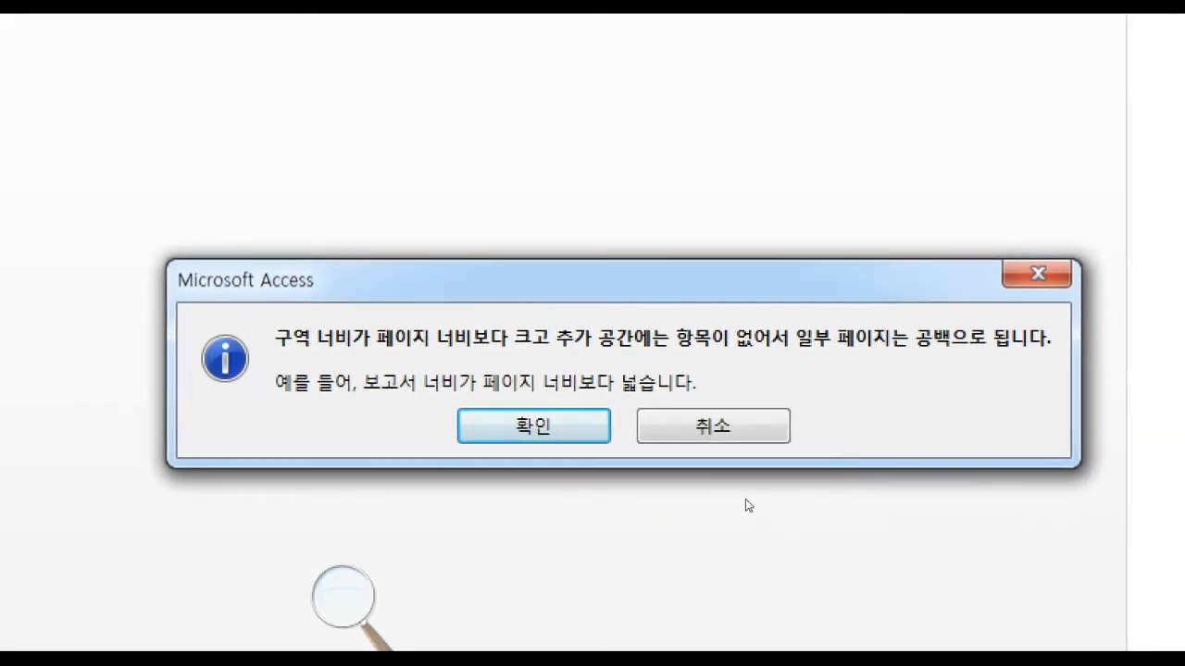
pyautogui.click(579, 442)
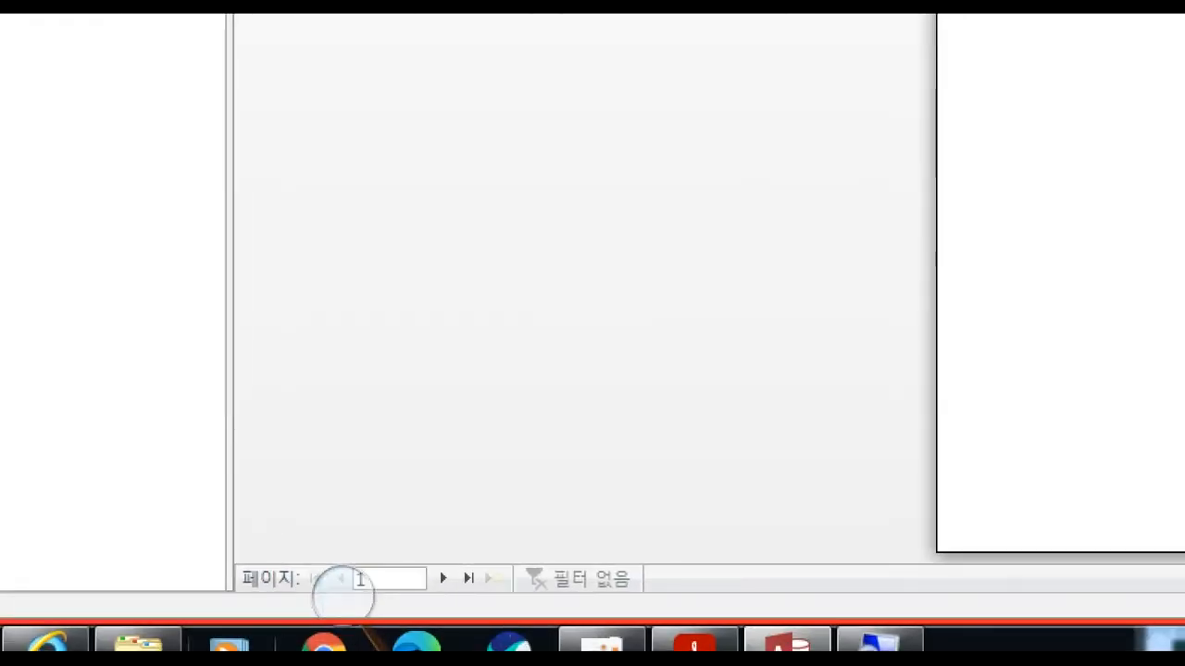
pyautogui.click(528, 588)
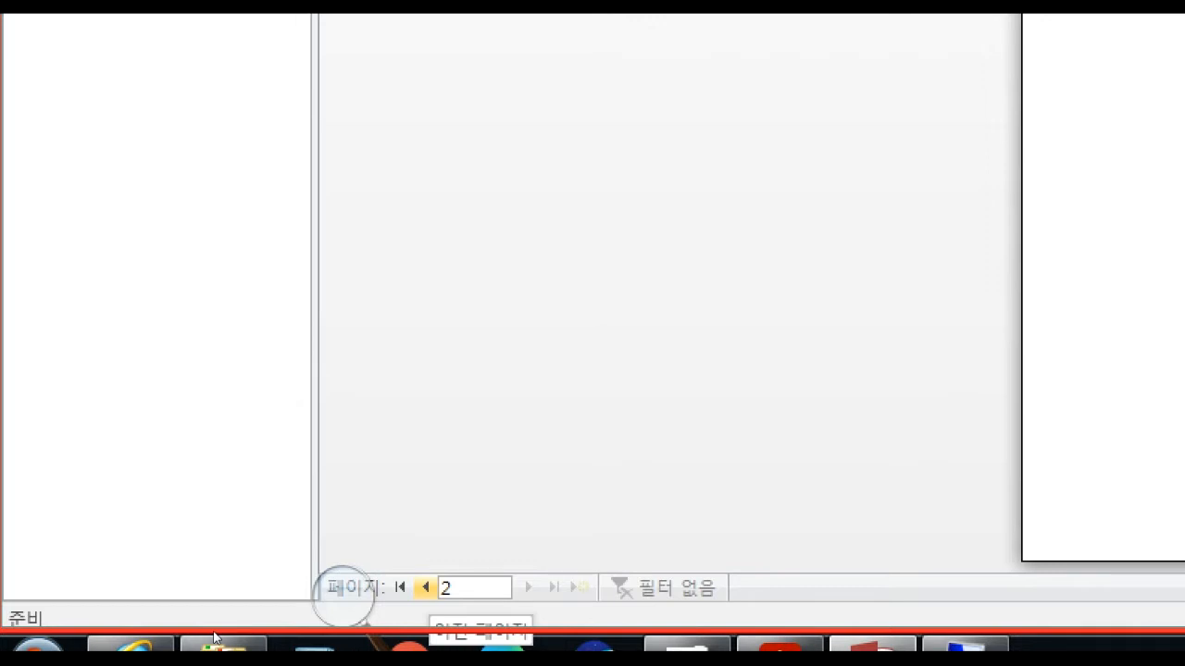
pyautogui.click(425, 587)
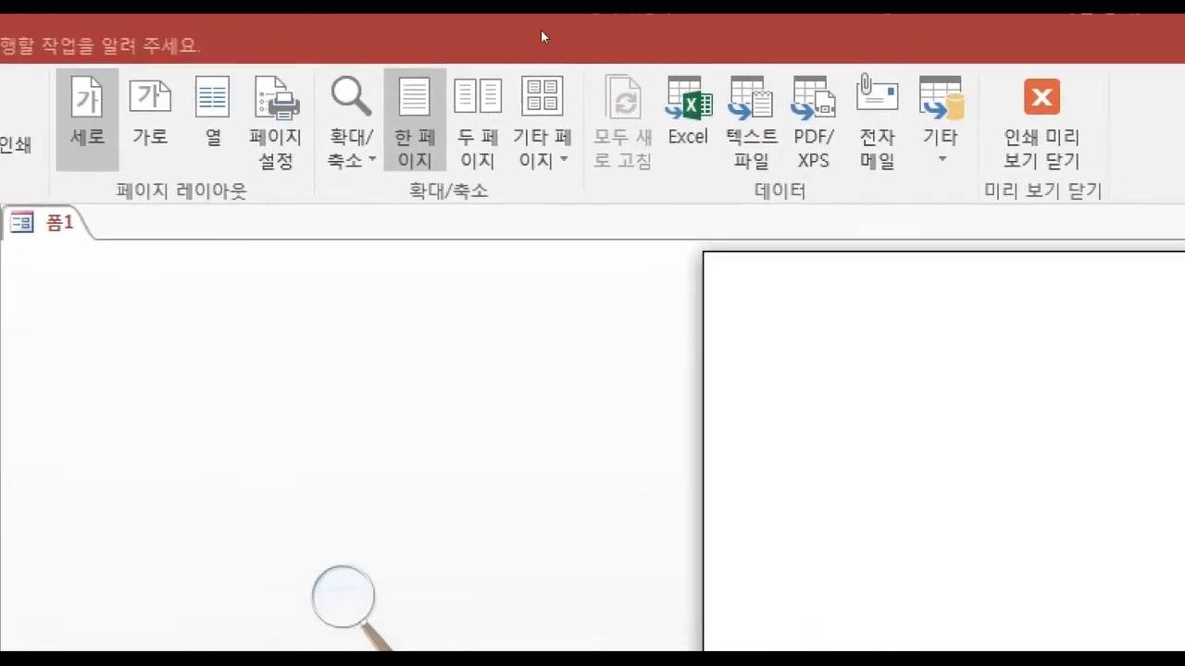
pyautogui.click(1041, 120)
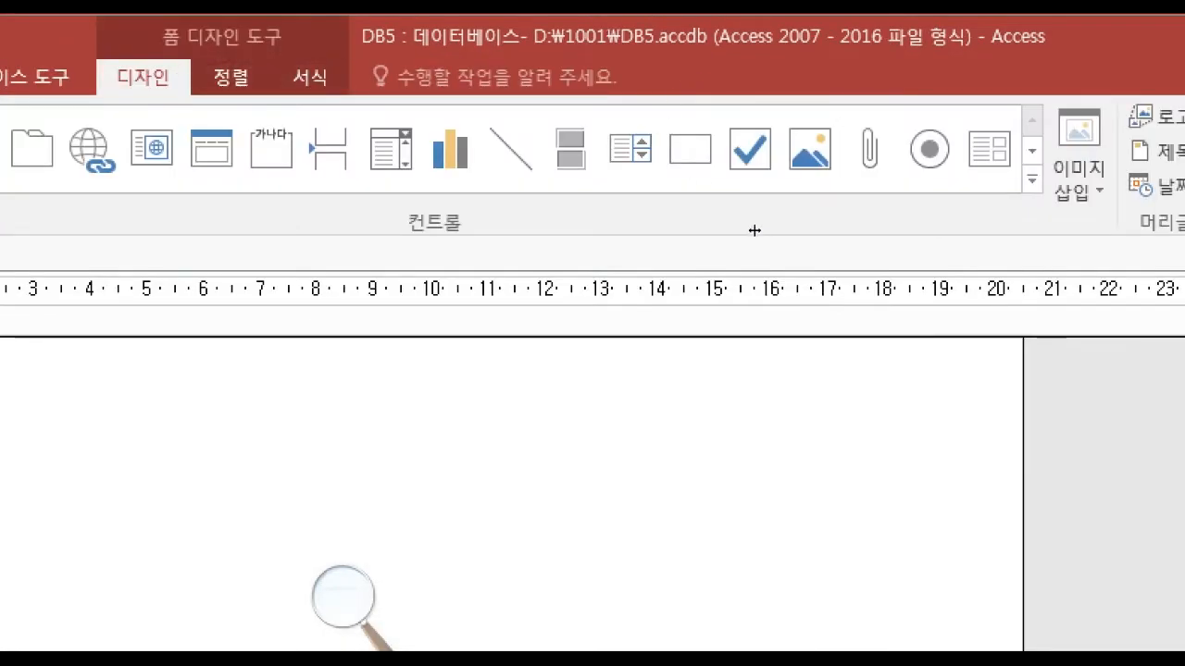
# Narrow the form's detail section slightly and check its fit on the page in print preview.
pyautogui.moveTo(754, 231); pyautogui.dragTo(725, 237)
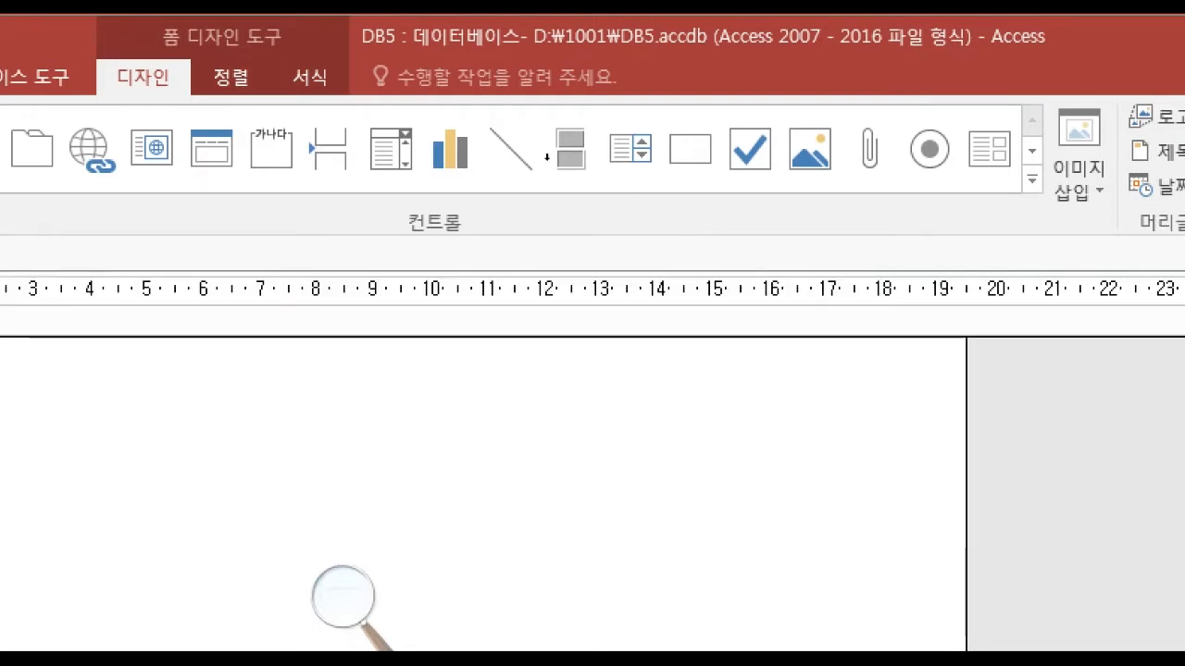
pyautogui.click(42, 74)
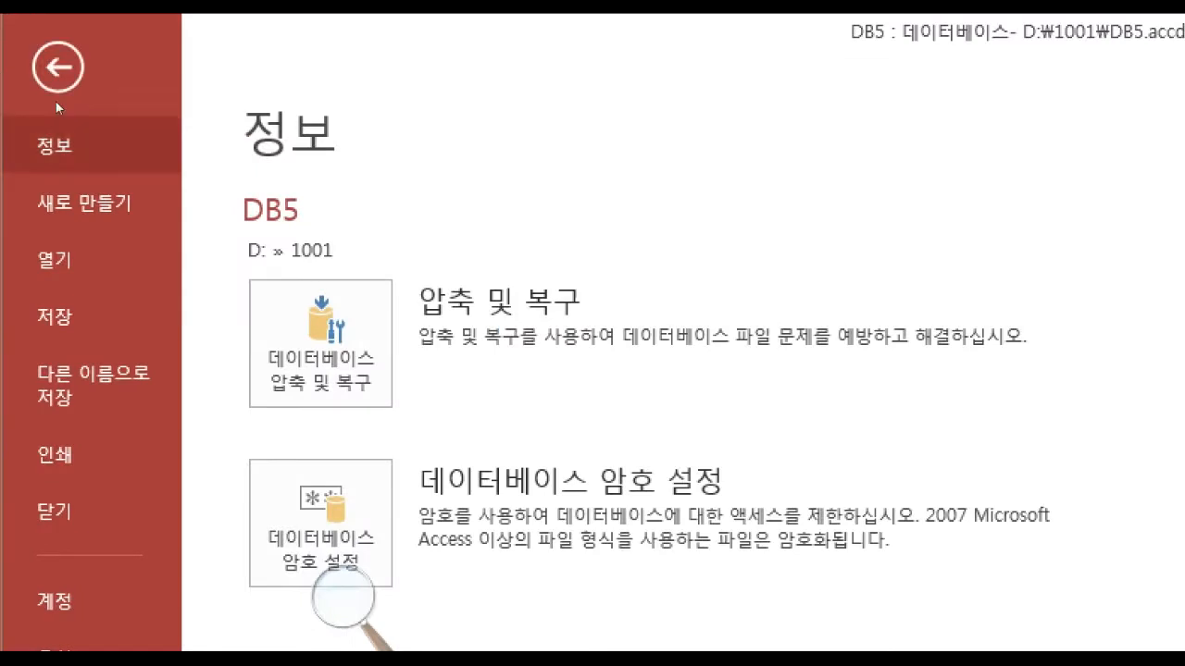
pyautogui.click(43, 231)
pyautogui.click(245, 251)
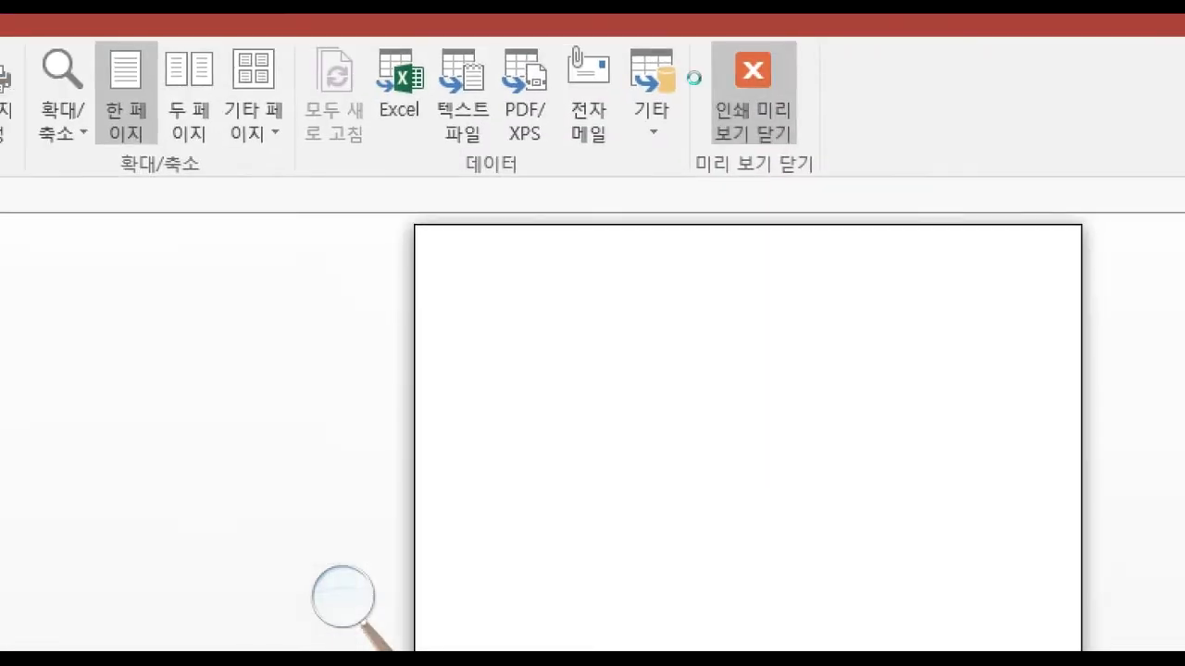
pyautogui.click(757, 65)
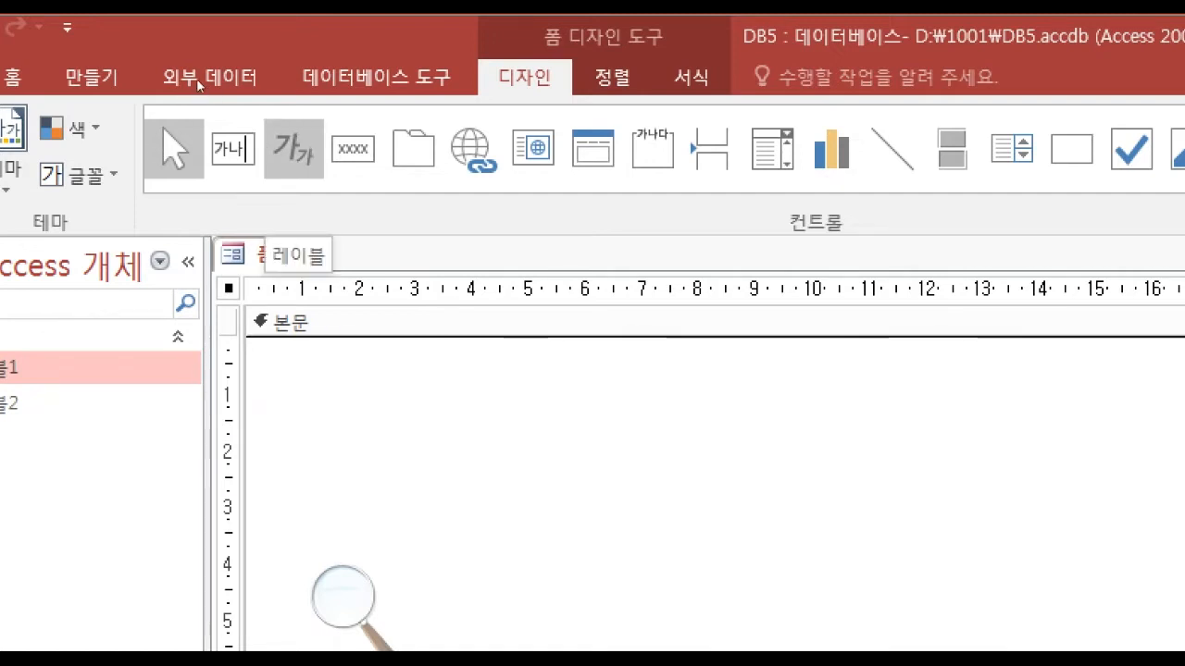
# Add a label at the top of the form with the title 직원구분 코드가 A 또는 S이면서 연수비가 200,000원 미만인 데이터 현황 copied from the exam PDF.
pyautogui.click(293, 148)
pyautogui.moveTo(492, 370)
pyautogui.mouseDown()
pyautogui.moveTo(804, 466)
pyautogui.moveTo(1173, 454)
pyautogui.mouseUp()
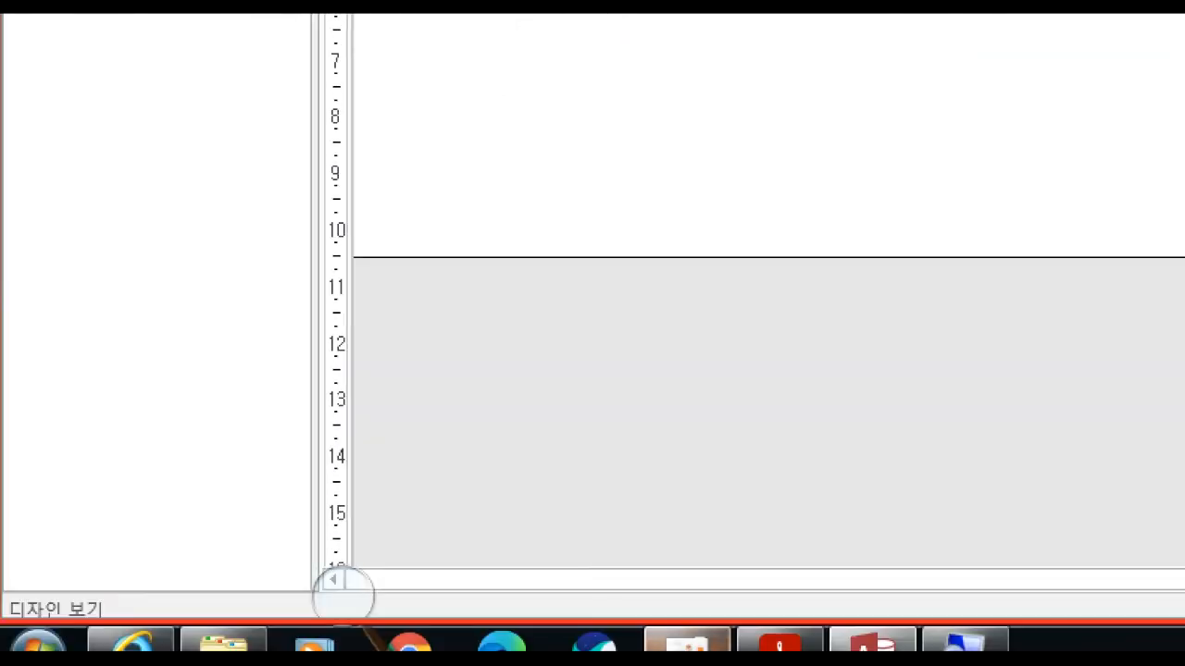
pyautogui.click(781, 641)
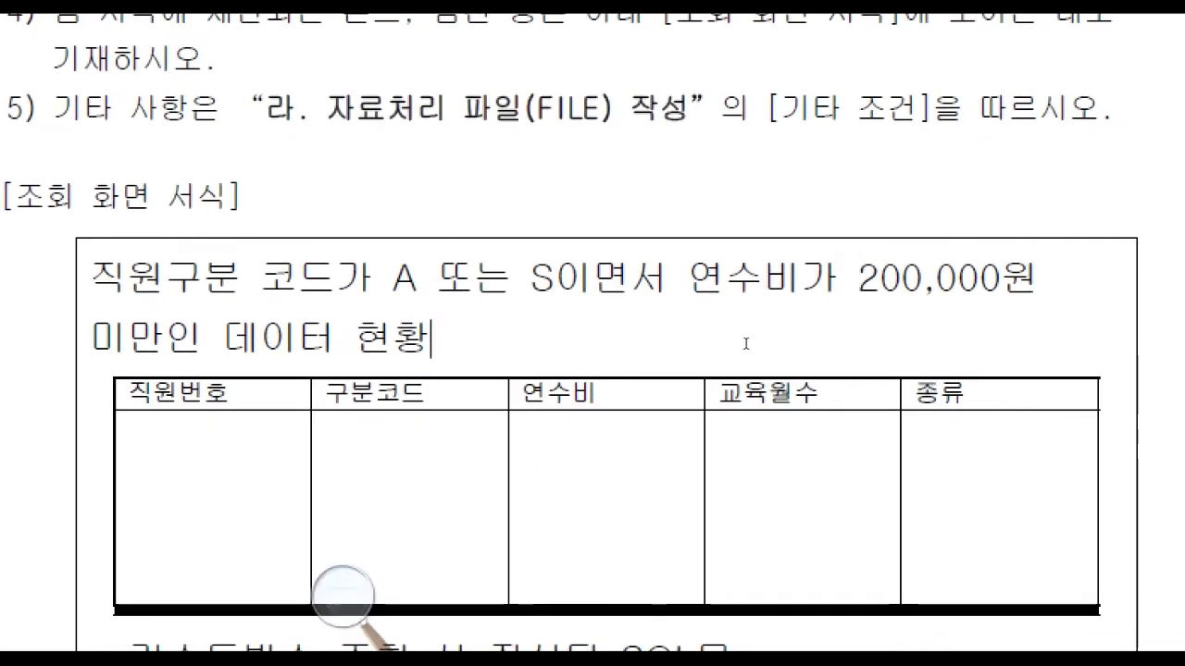
pyautogui.tripleClick(746, 343)
pyautogui.hotkey('ctrl', 'c')
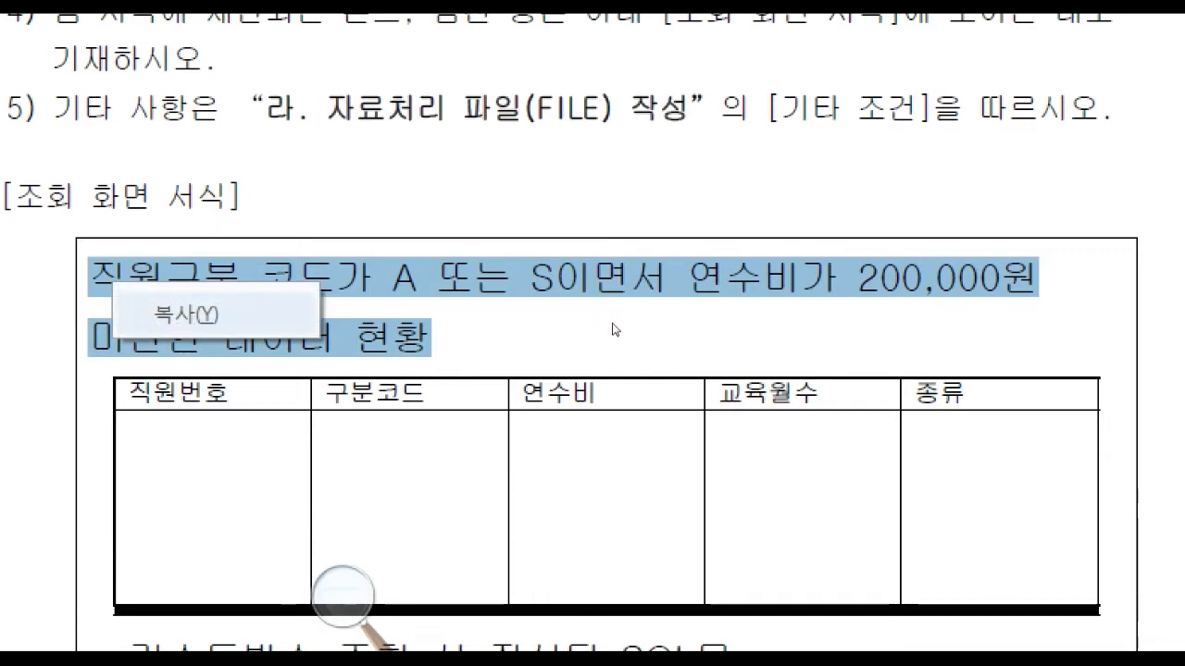
pyautogui.click(718, 340)
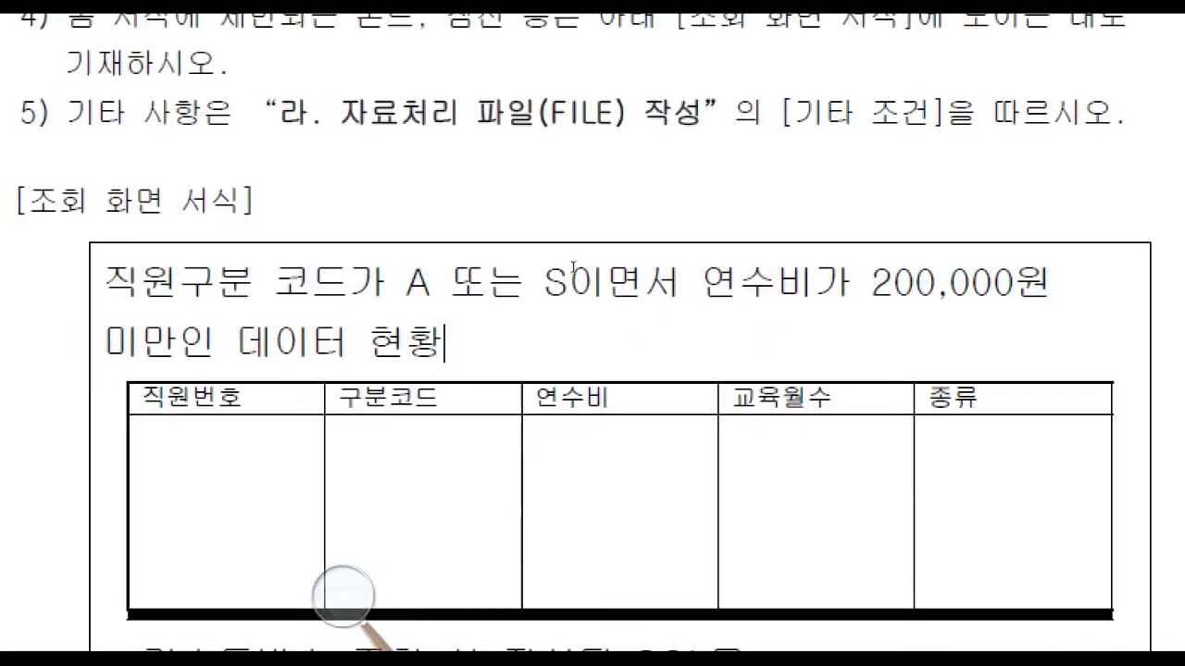
pyautogui.hotkey('alt', 'Tab')
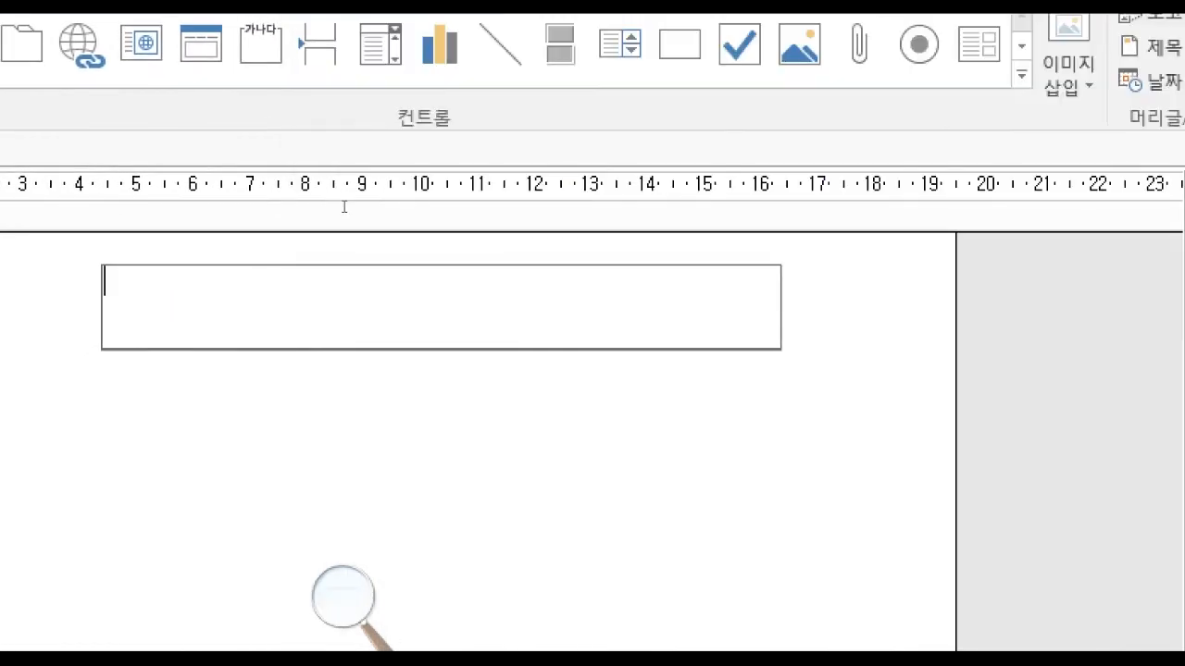
pyautogui.hotkey('ctrl', 'v')
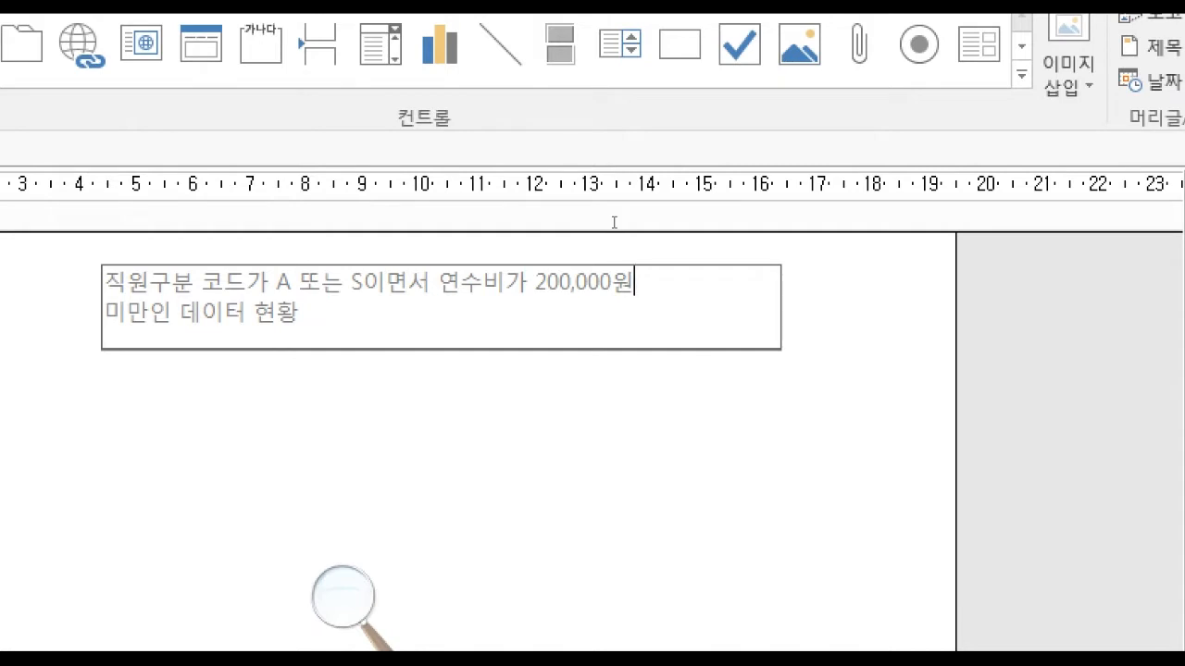
pyautogui.press('Escape')
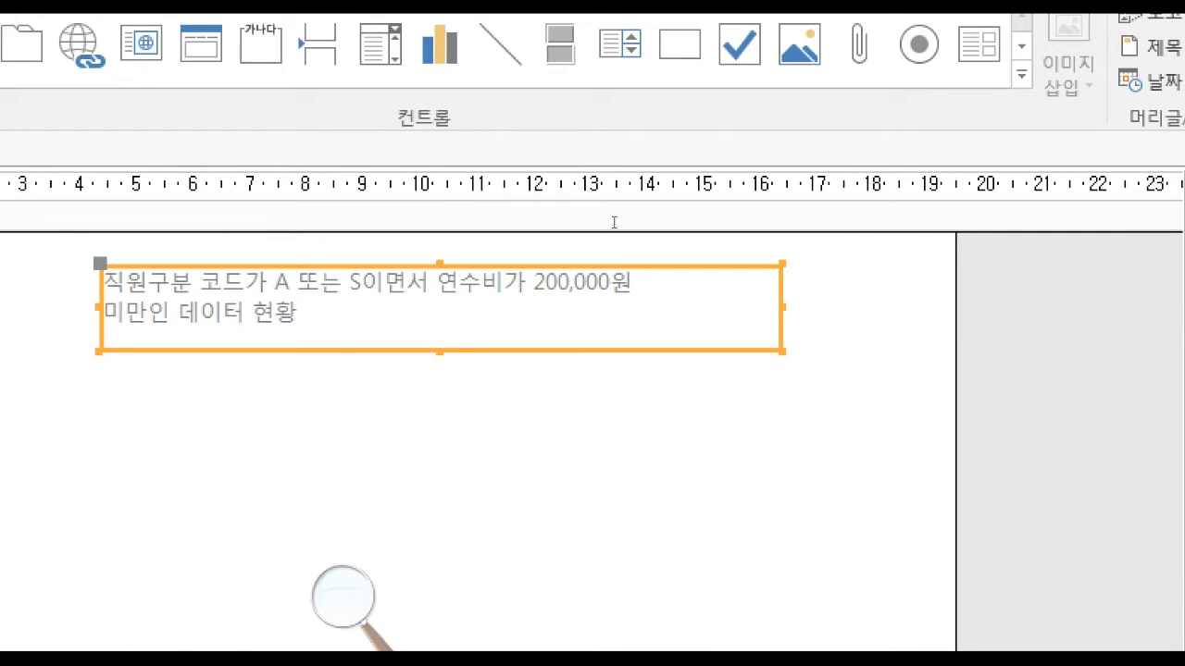
# Insert a line reading SHIFT + ENTER키 between the two lines of the title label.
pyautogui.press('F2')
pyautogui.press('Up')
pyautogui.press('End')
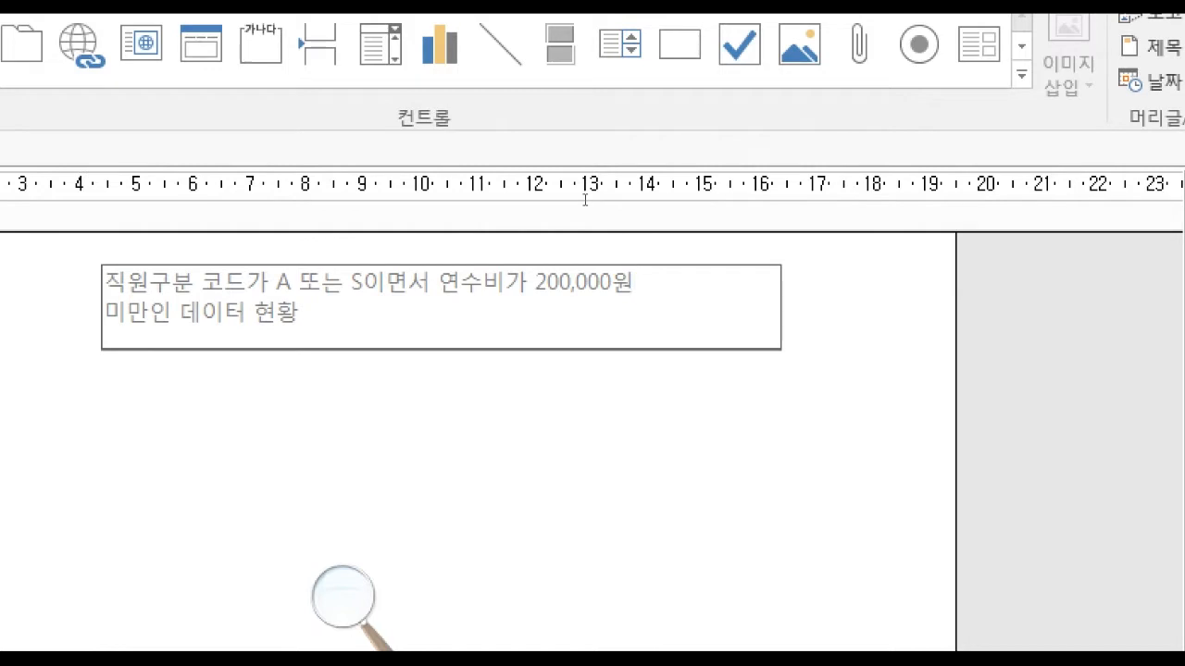
pyautogui.press('Return')
pyautogui.write('SHIFT + ENTER키')
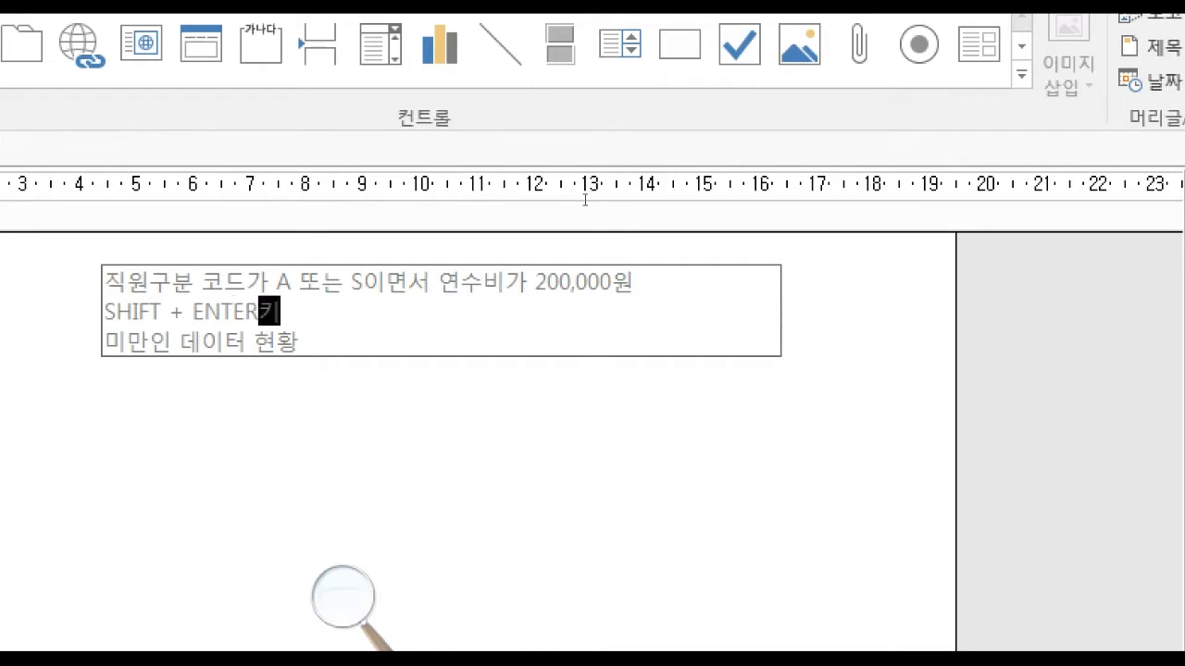
# Reword the inserted line as SHIFT키를 먼저 누르고 있는 상태에서 ENTER키를 누르면 강제개해.
pyautogui.press('Left')
pyautogui.press('Left')
pyautogui.press('Left')
pyautogui.press('BackSpace')
pyautogui.press('BackSpace')
pyautogui.write('키를 먼저 누르고 있는 상태에서')
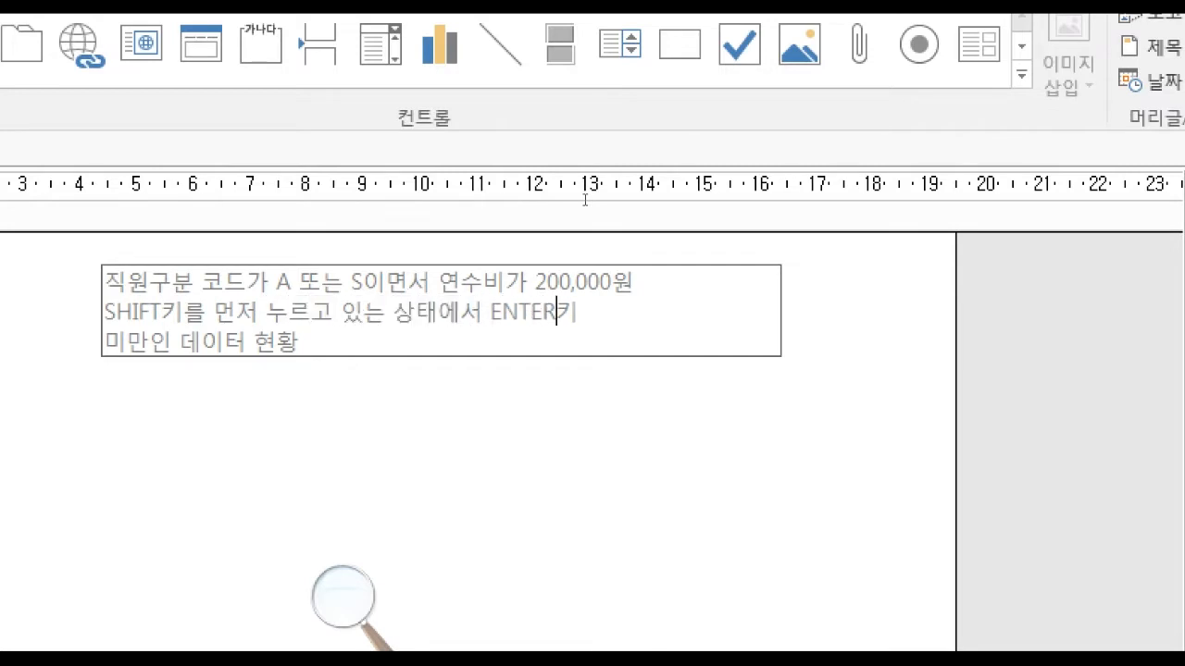
pyautogui.write('를 누르면 강ㅈ')
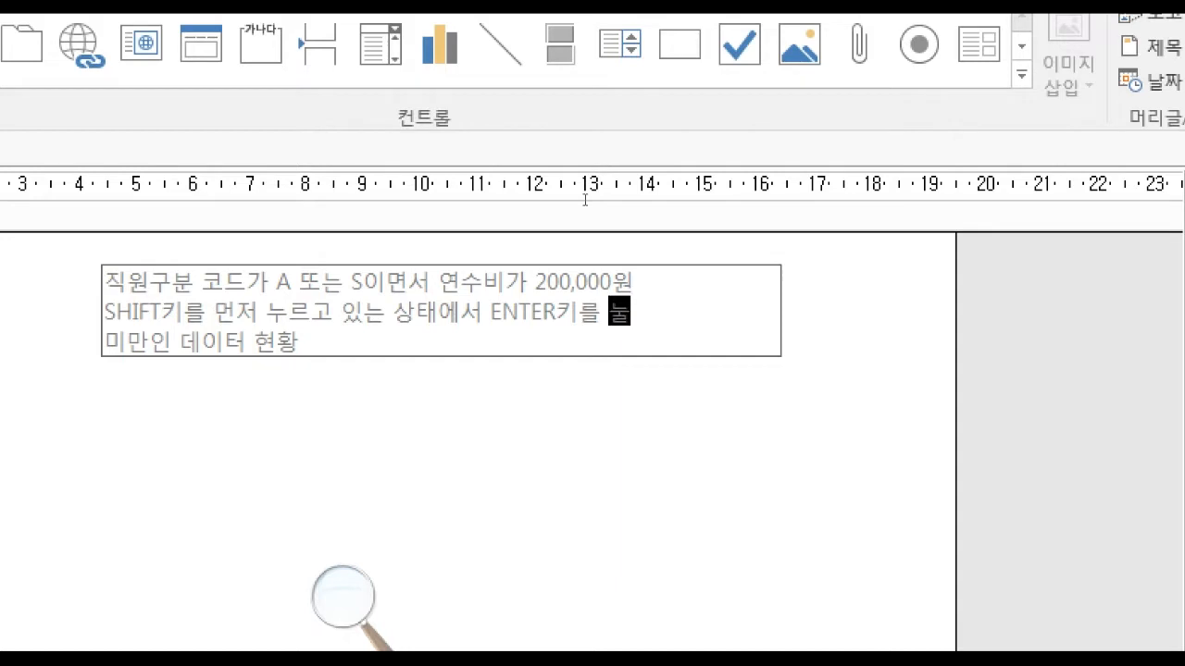
pyautogui.write('제개해')
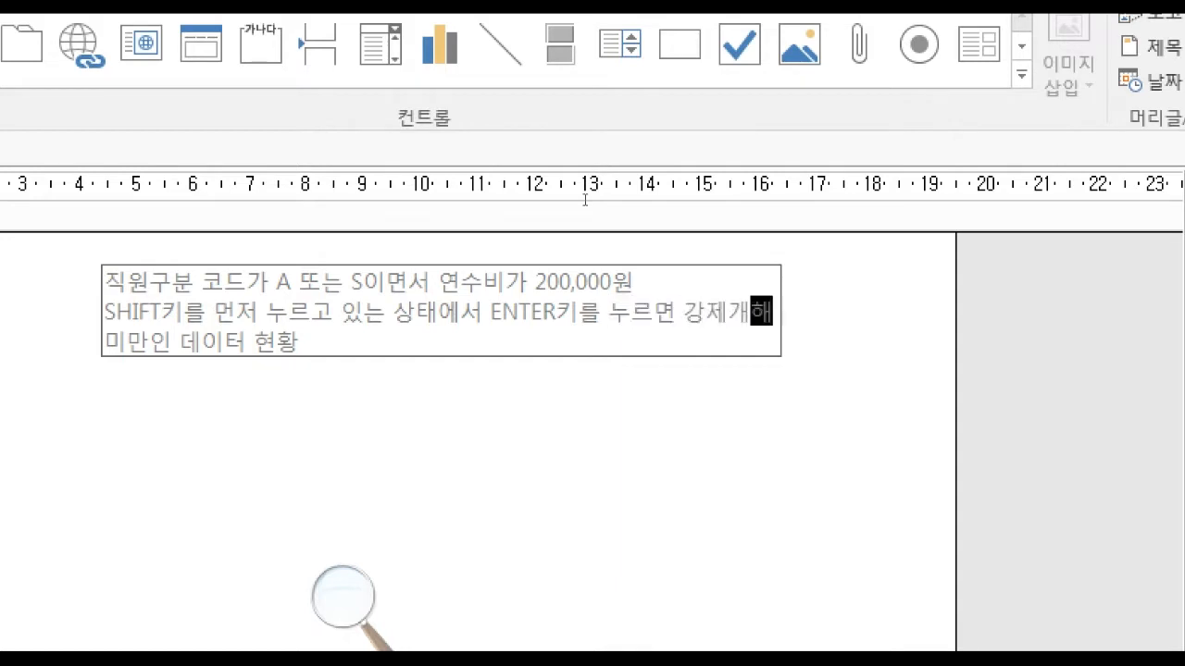
# Delete the inserted note line from the title label.
pyautogui.hotkey('shift', 'Home')
pyautogui.press('BackSpace')
pyautogui.press('BackSpace')
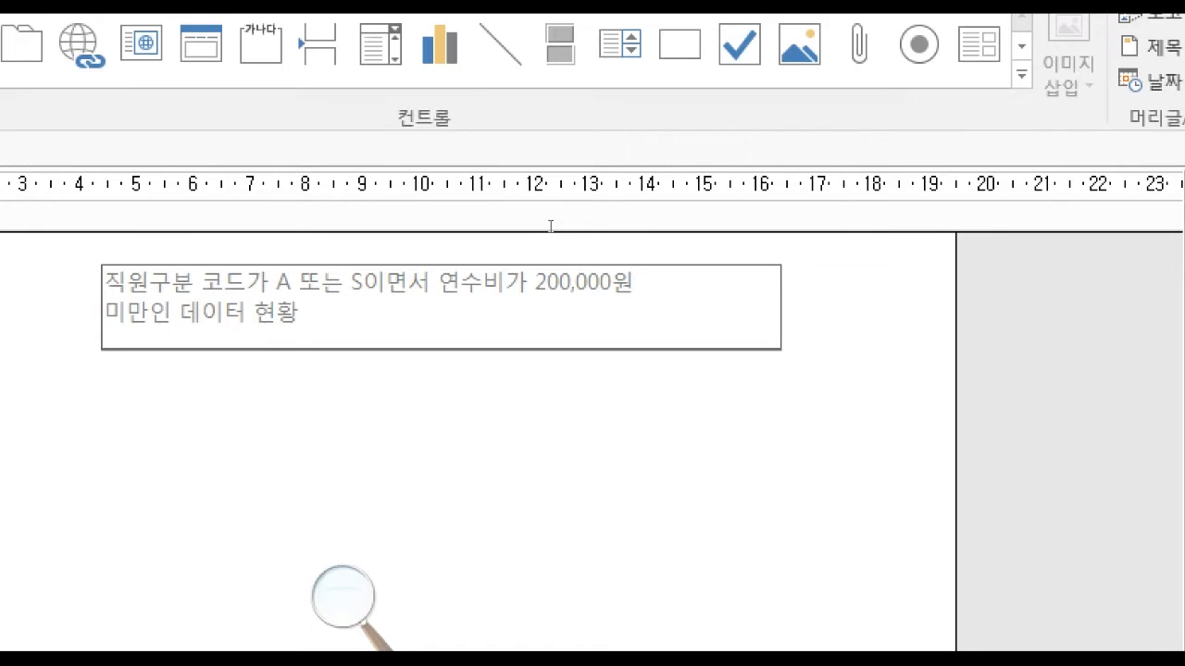
# Fit the title label's size to its text and shift it slightly right, to about 4.9 cm from the form's left edge.
pyautogui.click(630, 226)
pyautogui.click(634, 226)
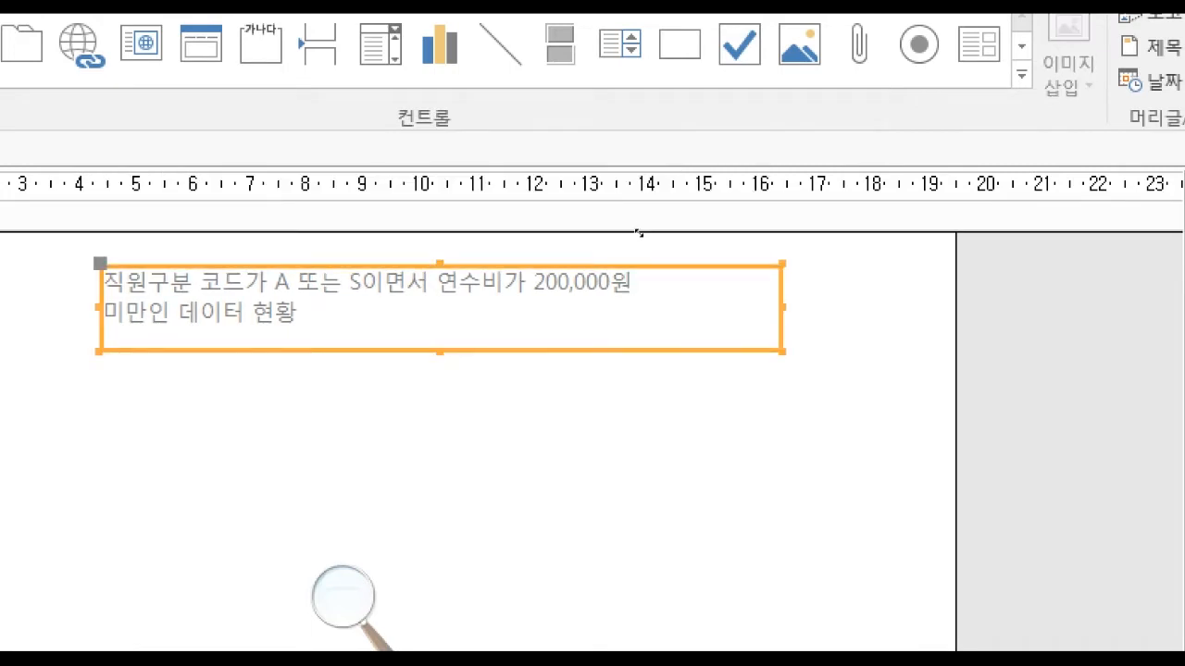
pyautogui.doubleClick(639, 233)
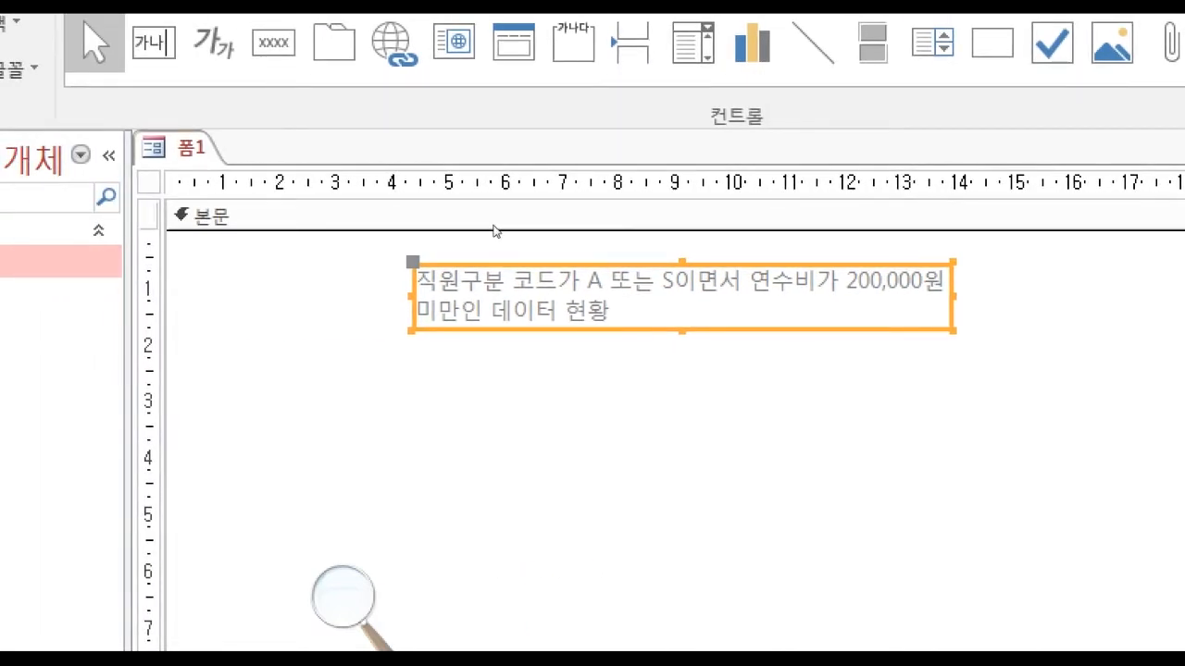
pyautogui.moveTo(495, 228); pyautogui.dragTo(508, 223)
pyautogui.click(511, 247)
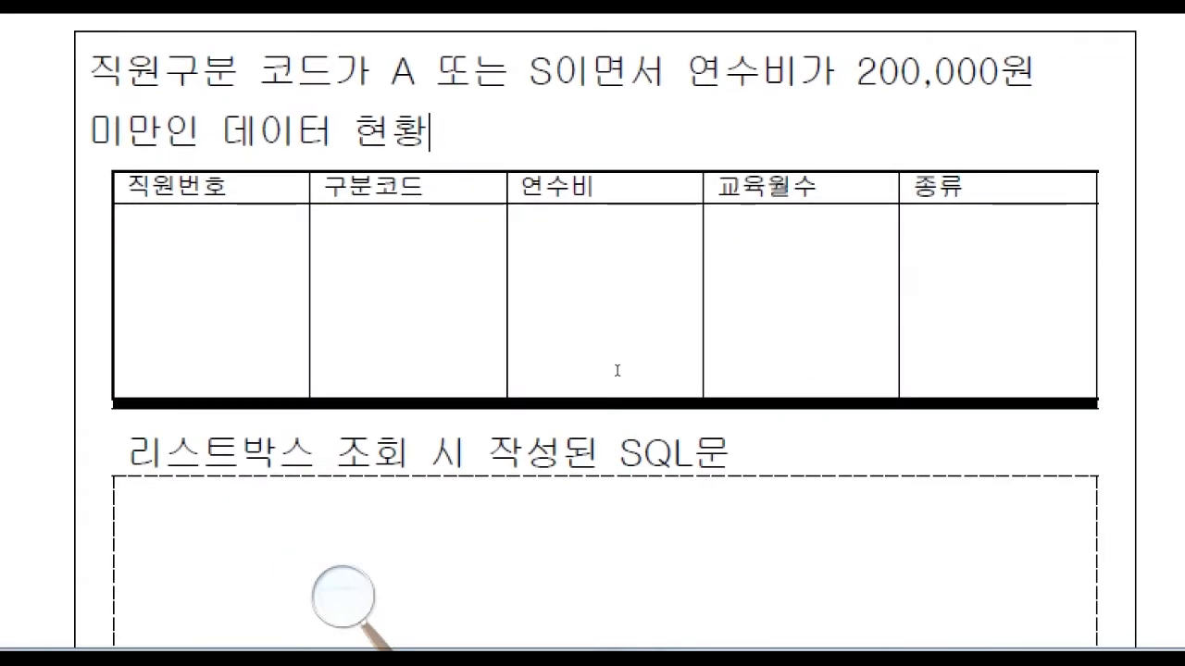
# Examine the list box columns in the exam PDF's inquiry form layout and return to the Access form.
pyautogui.moveTo(598, 370); pyautogui.dragTo(1013, 368)
pyautogui.click(675, 368)
pyautogui.click(758, 368)
pyautogui.click(872, 371)
pyautogui.click(986, 369)
pyautogui.click(1032, 368)
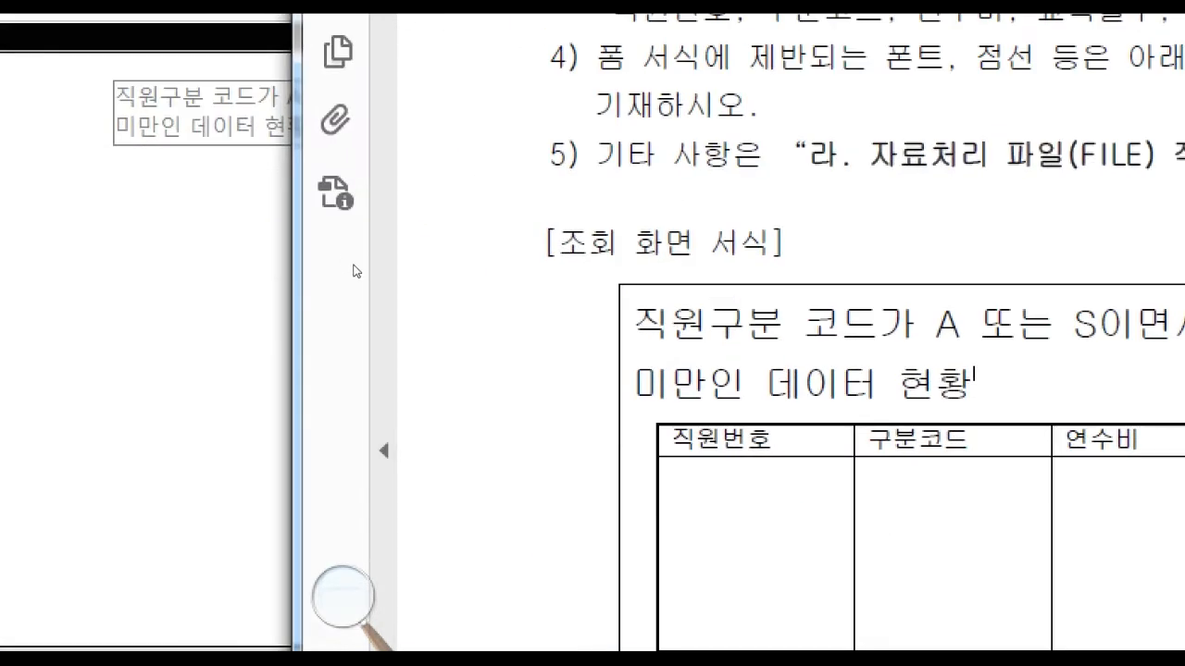
pyautogui.click(243, 294)
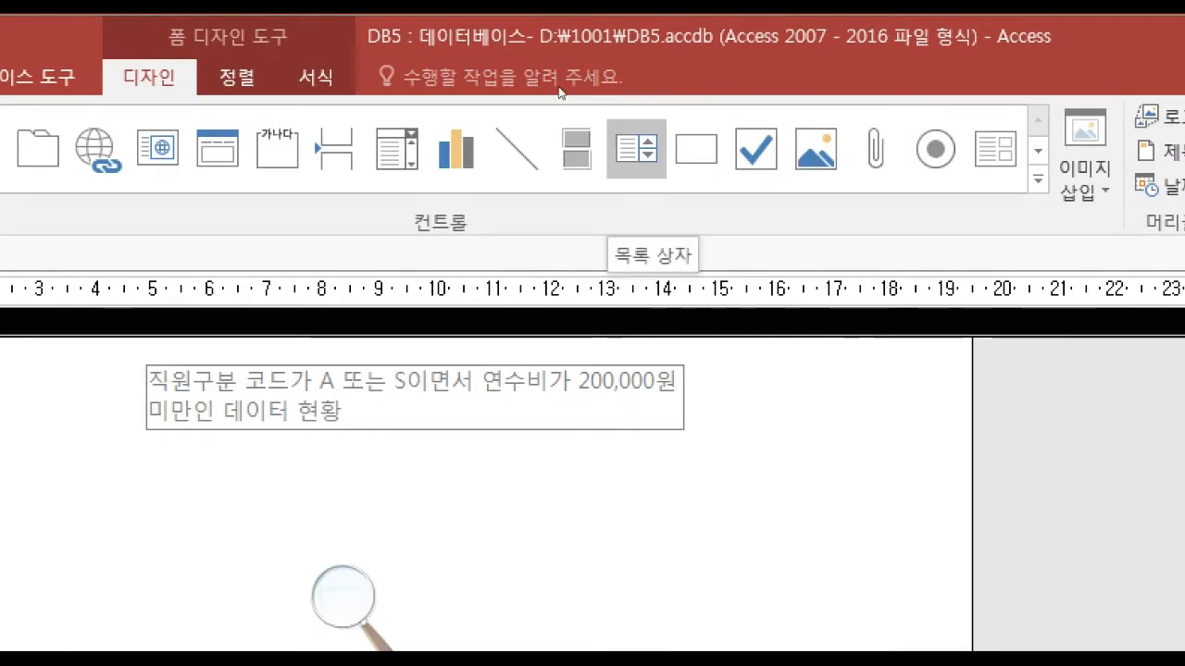
# Draw a list box about 9.7 cm by 3.1 cm below the title without using the wizard, and delete its attached label.
pyautogui.click(636, 149)
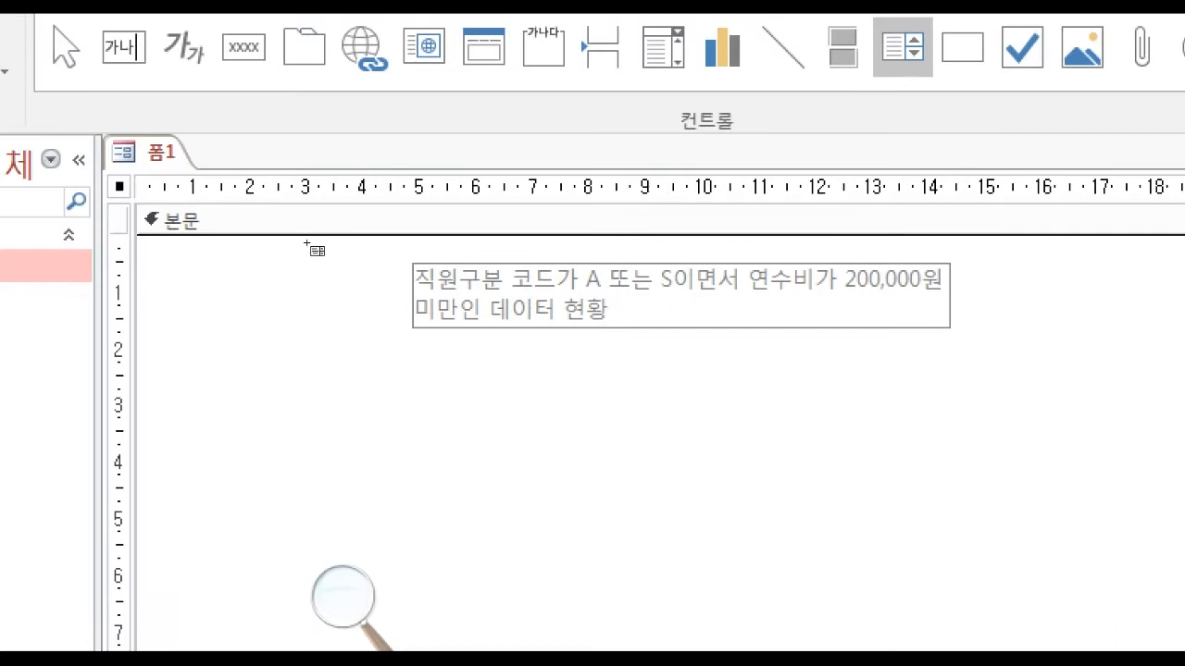
pyautogui.moveTo(408, 349); pyautogui.dragTo(956, 524)
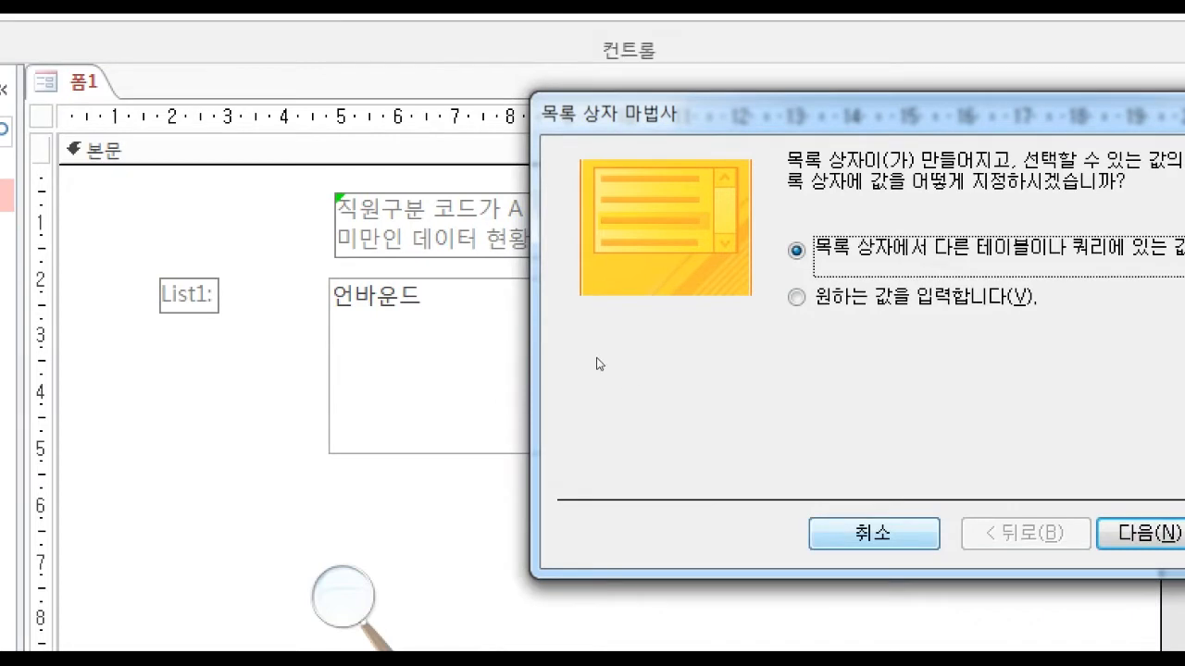
pyautogui.press('Escape')
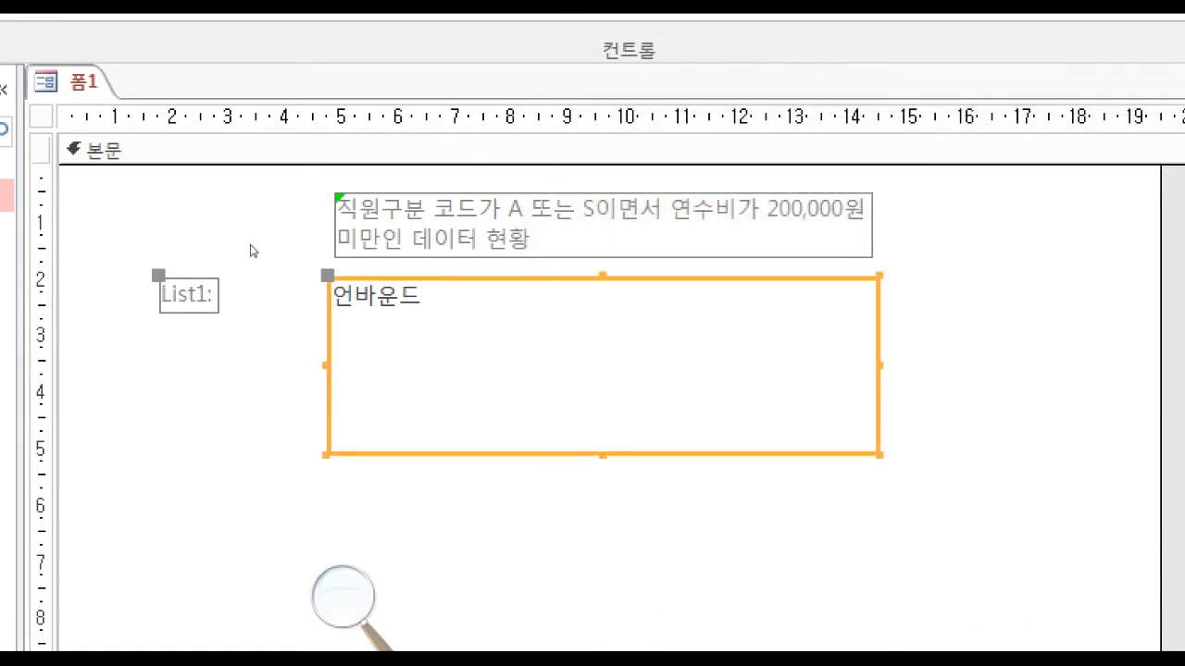
pyautogui.click(190, 296)
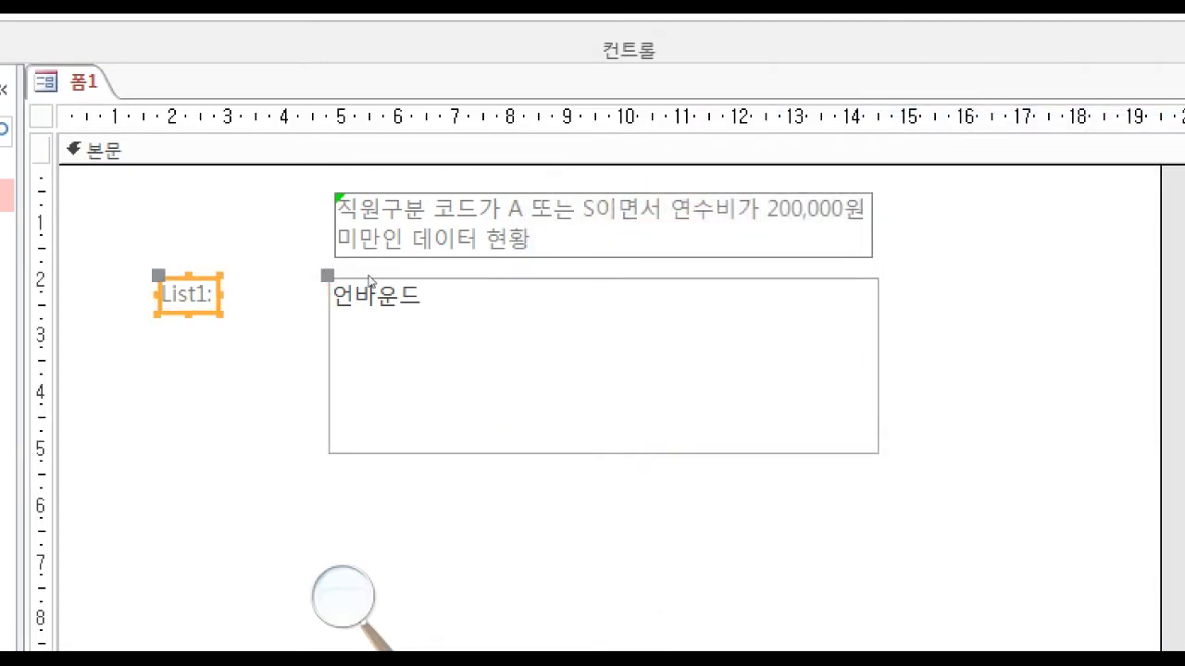
pyautogui.press('Delete')
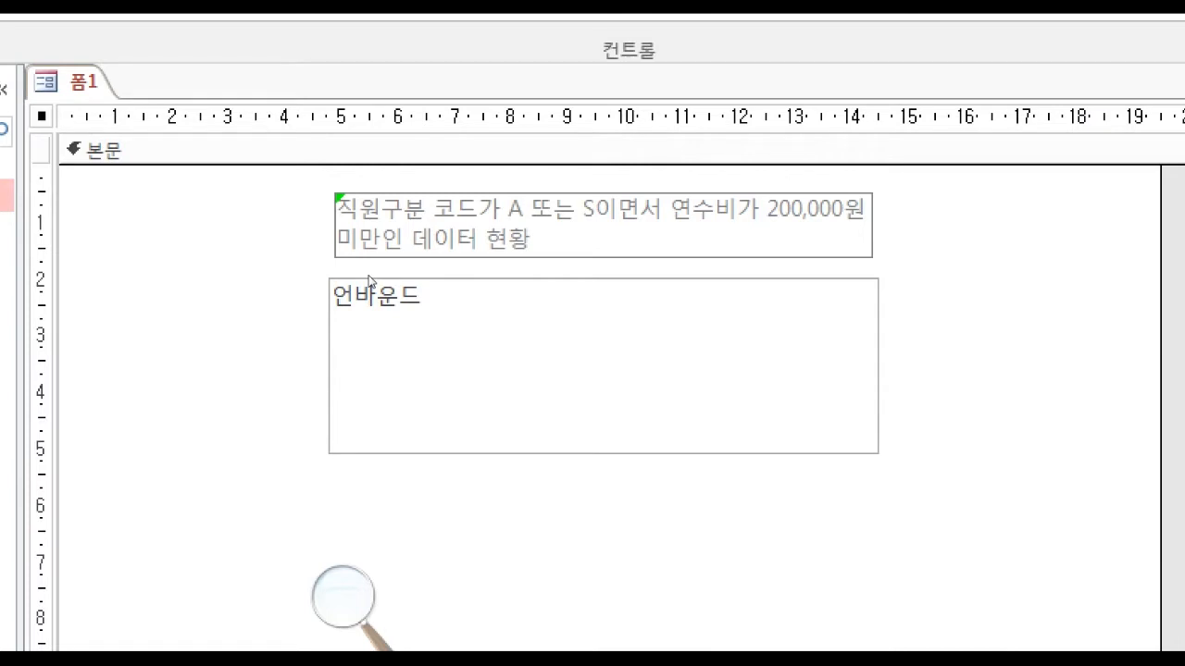
# Select the list box on the form and open the query builder for its row source.
pyautogui.click(403, 276)
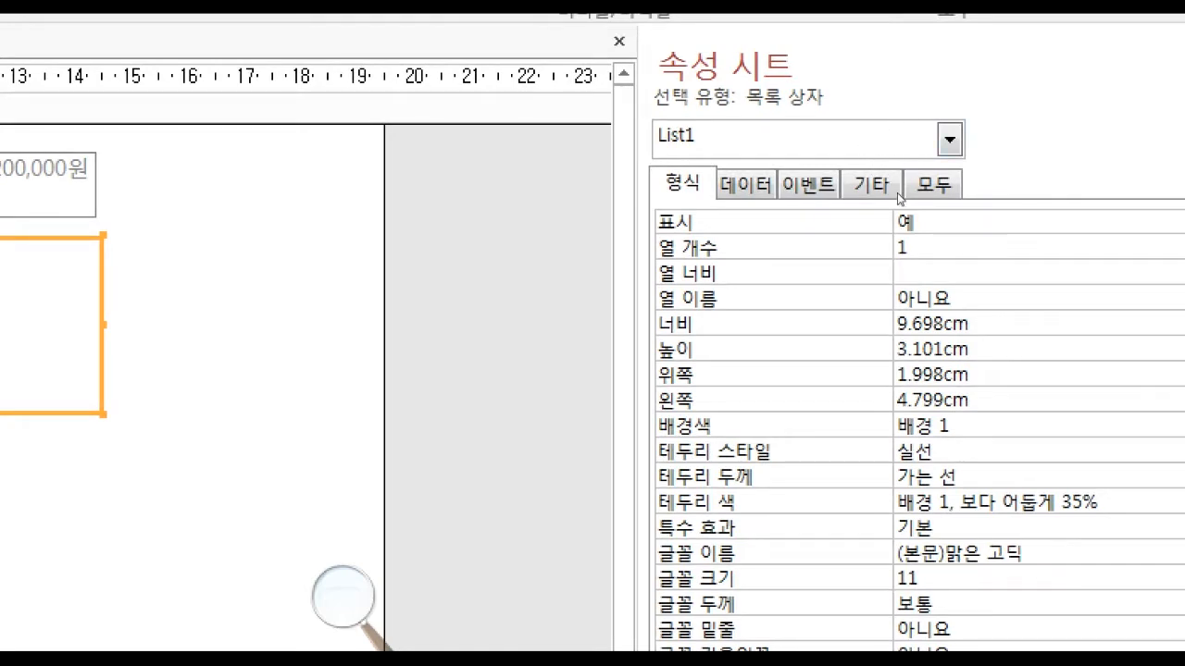
pyautogui.click(746, 184)
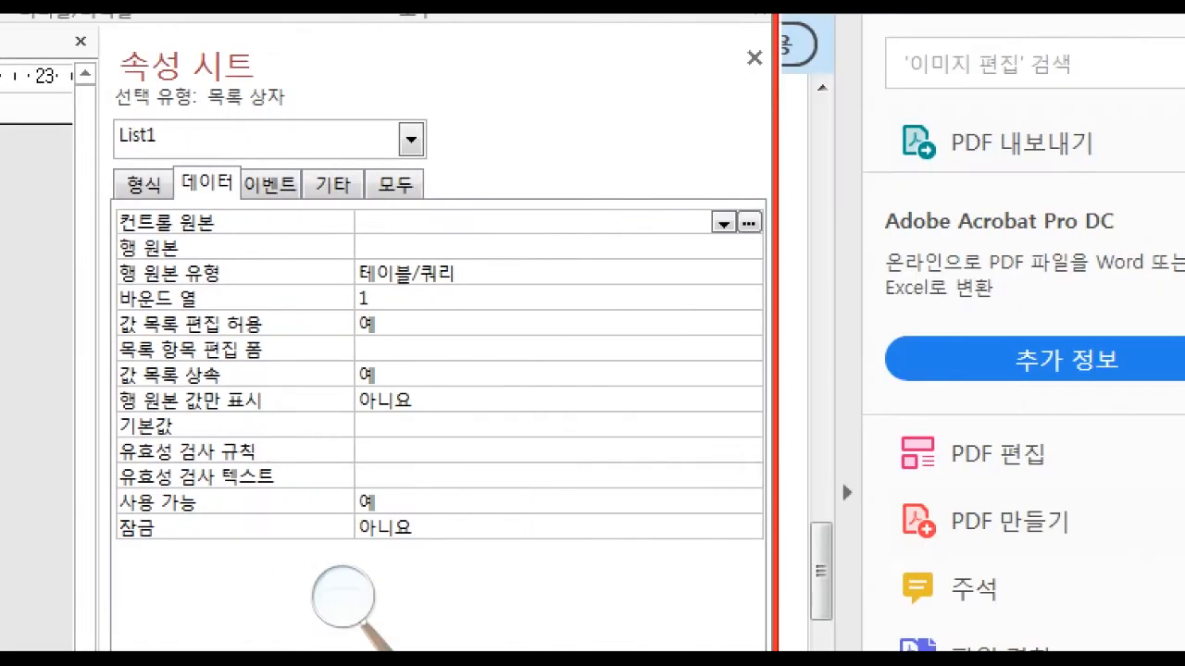
pyautogui.press('Down')
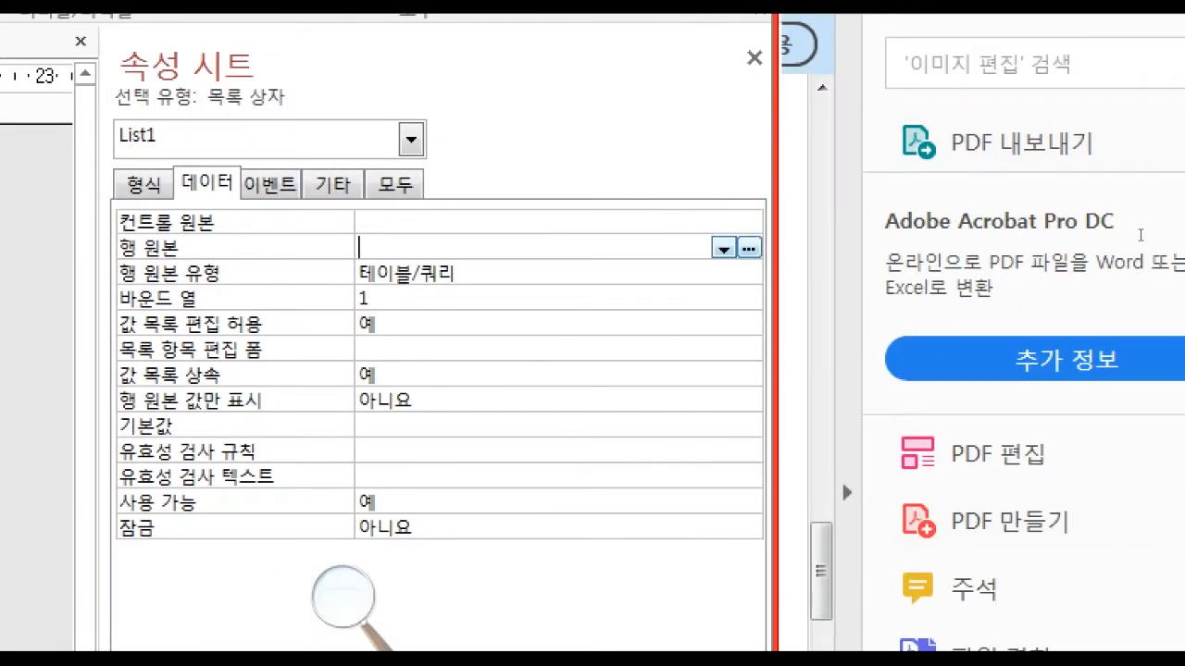
pyautogui.click(748, 248)
pyautogui.click(847, 492)
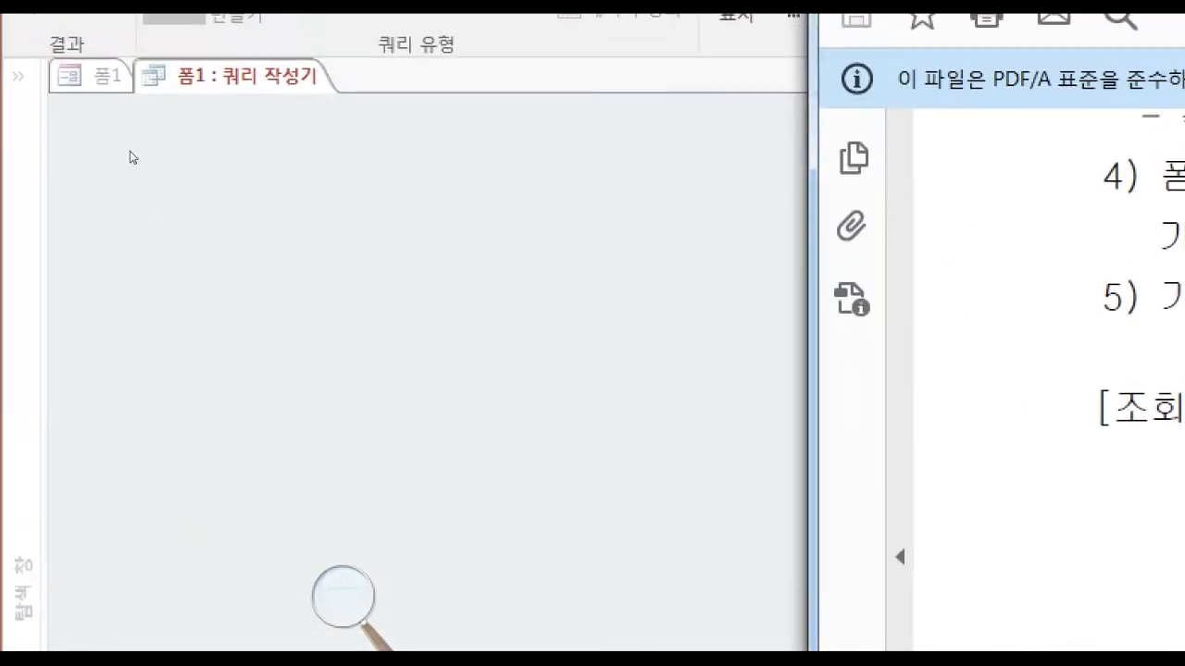
# Add 테이블1 and 테이블2 to the row source query and finish adding tables.
pyautogui.click(129, 151)
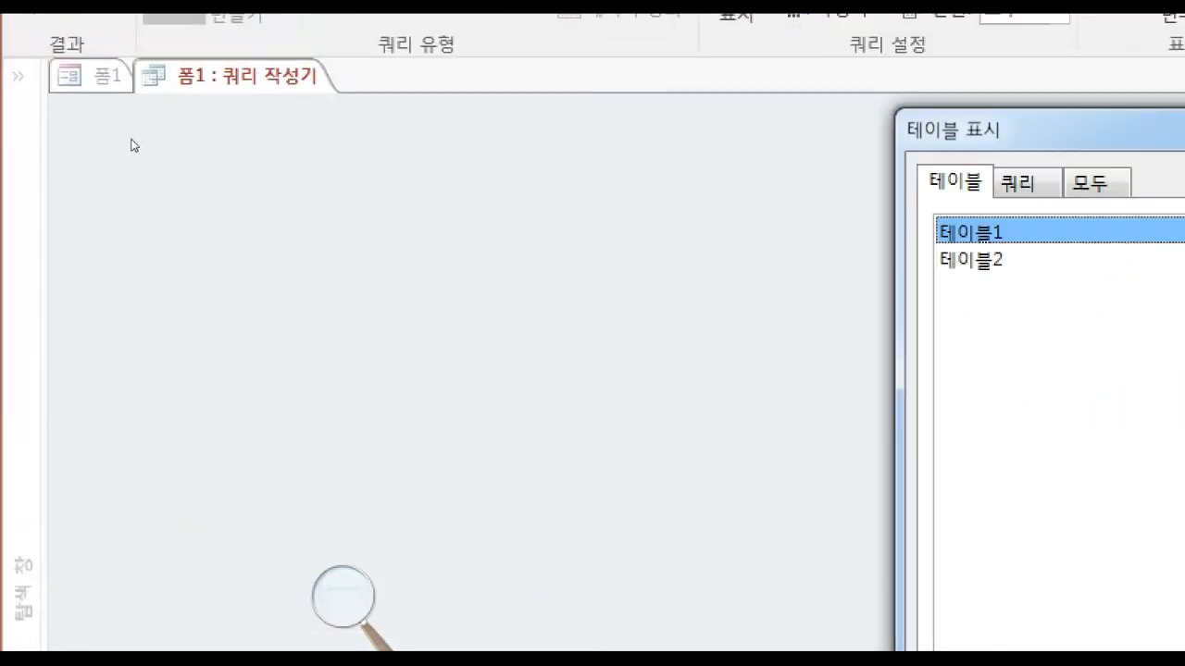
pyautogui.moveTo(489, 159); pyautogui.dragTo(128, 142)
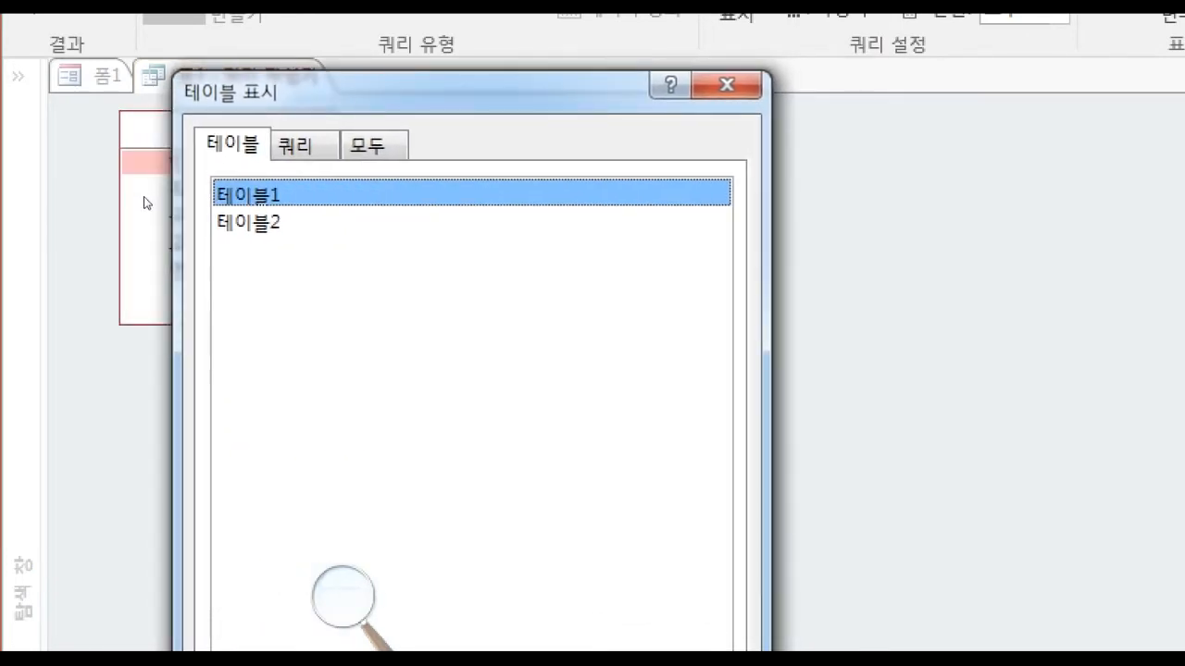
pyautogui.press('Down')
pyautogui.press('Tab')
pyautogui.press('Return')
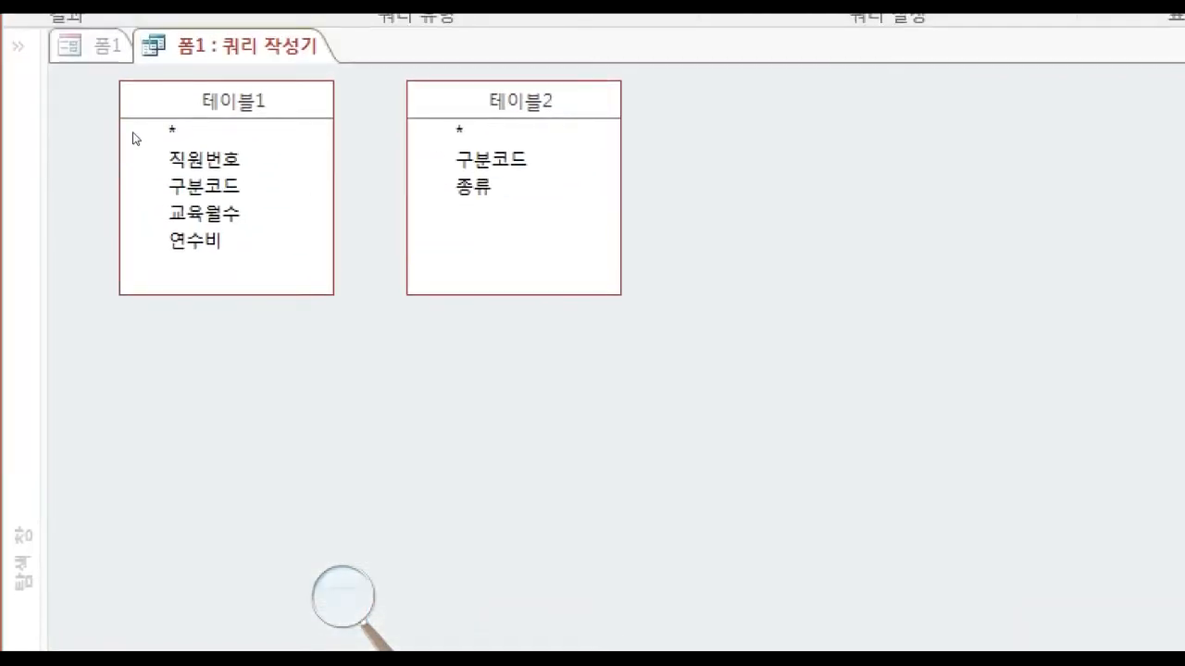
# Join the two tables by linking 구분코드 in 테이블1 to 구분코드 in 테이블2.
pyautogui.click(210, 187)
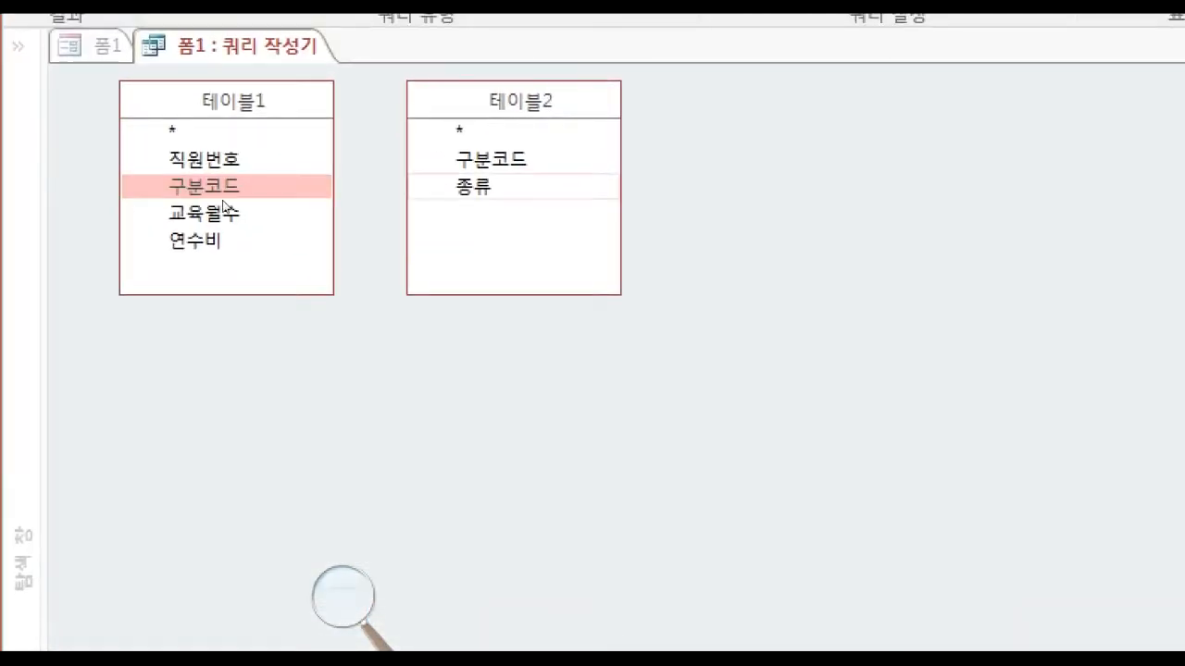
pyautogui.click(488, 160)
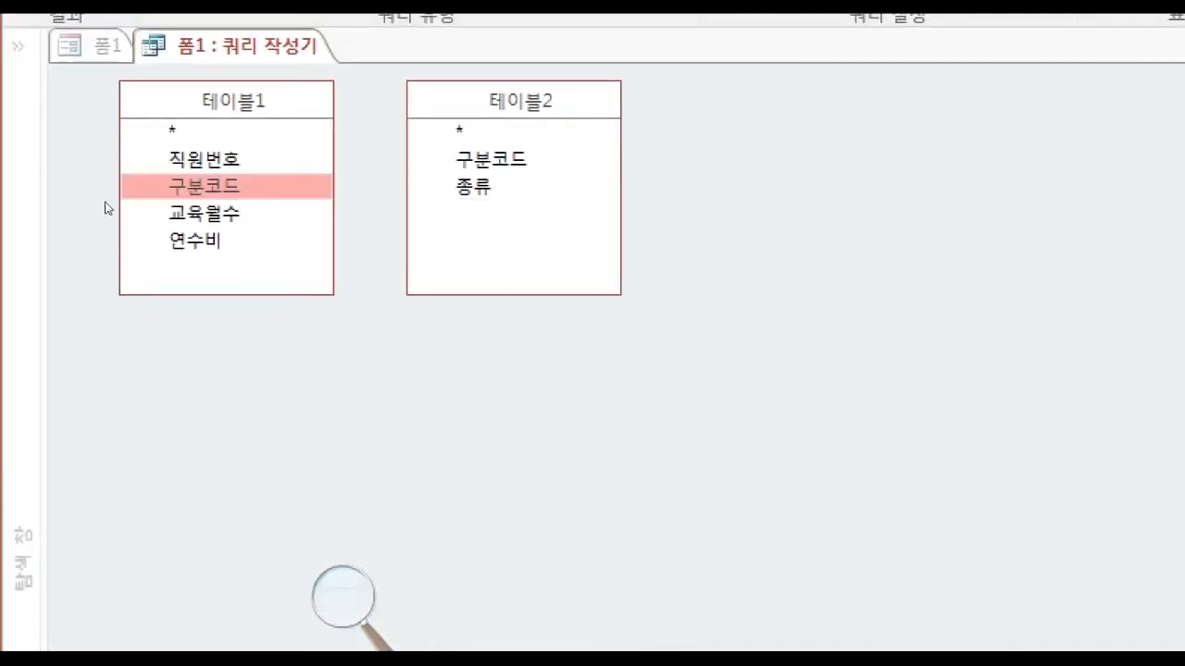
pyautogui.moveTo(99, 204); pyautogui.dragTo(237, 188)
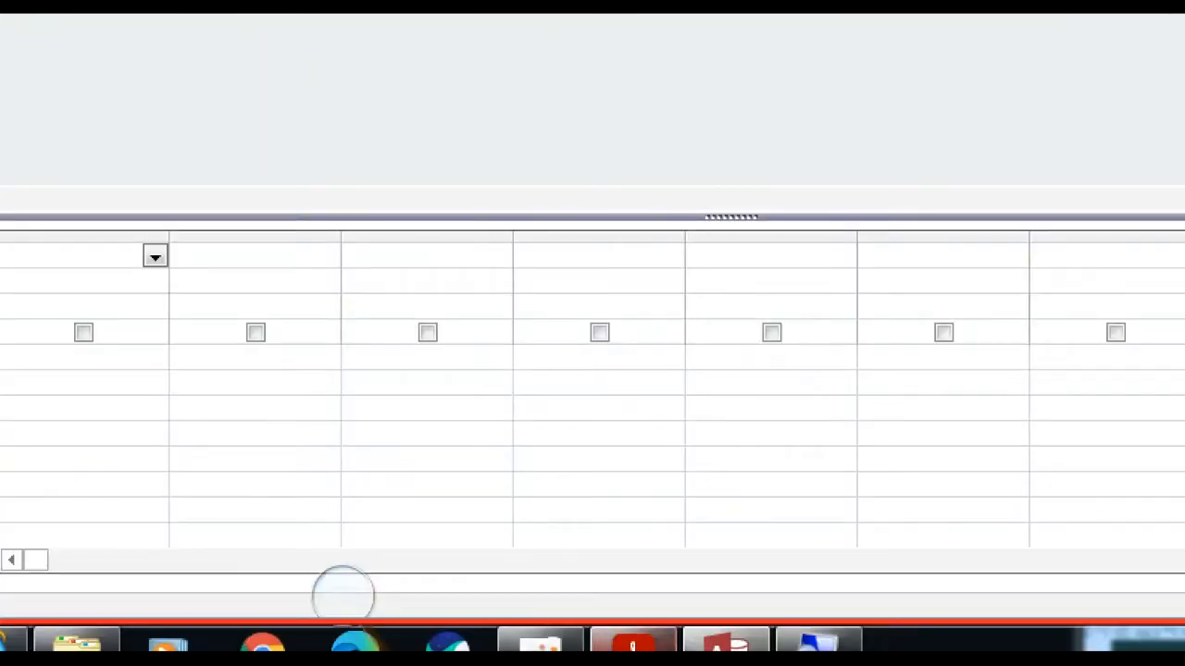
# Examine the INNER JOIN requirement and the list box column order in the exam PDF.
pyautogui.click(634, 645)
pyautogui.scroll(10, 713, 324)
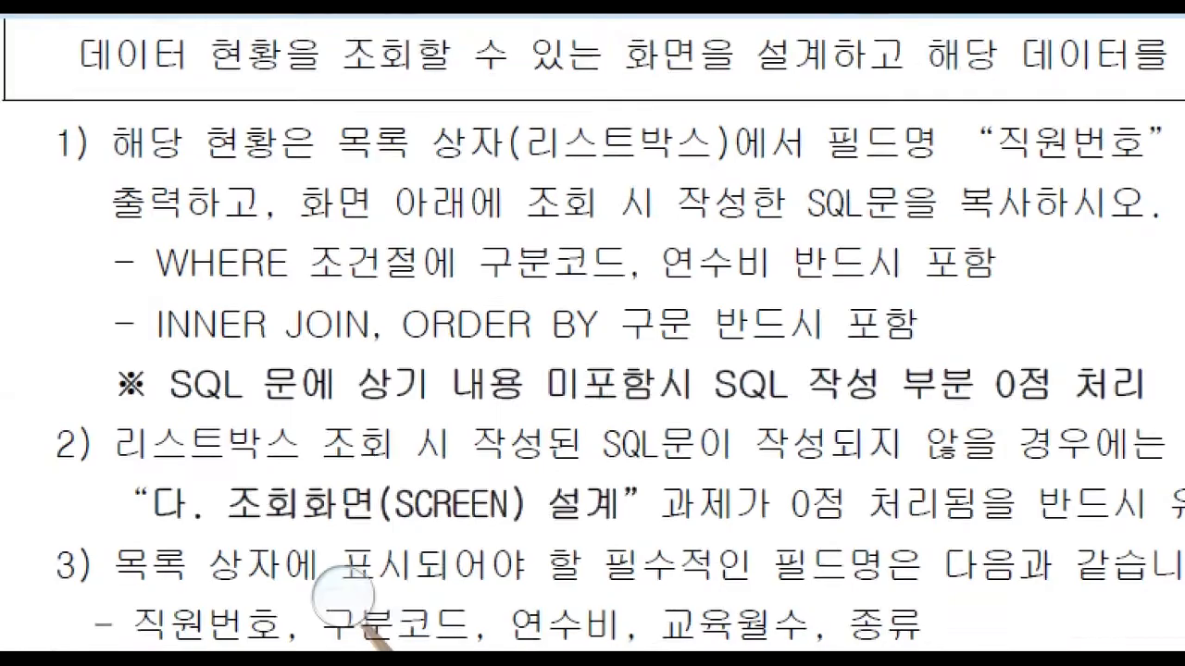
pyautogui.moveTo(705, 305); pyautogui.dragTo(602, 303)
pyautogui.click(603, 304)
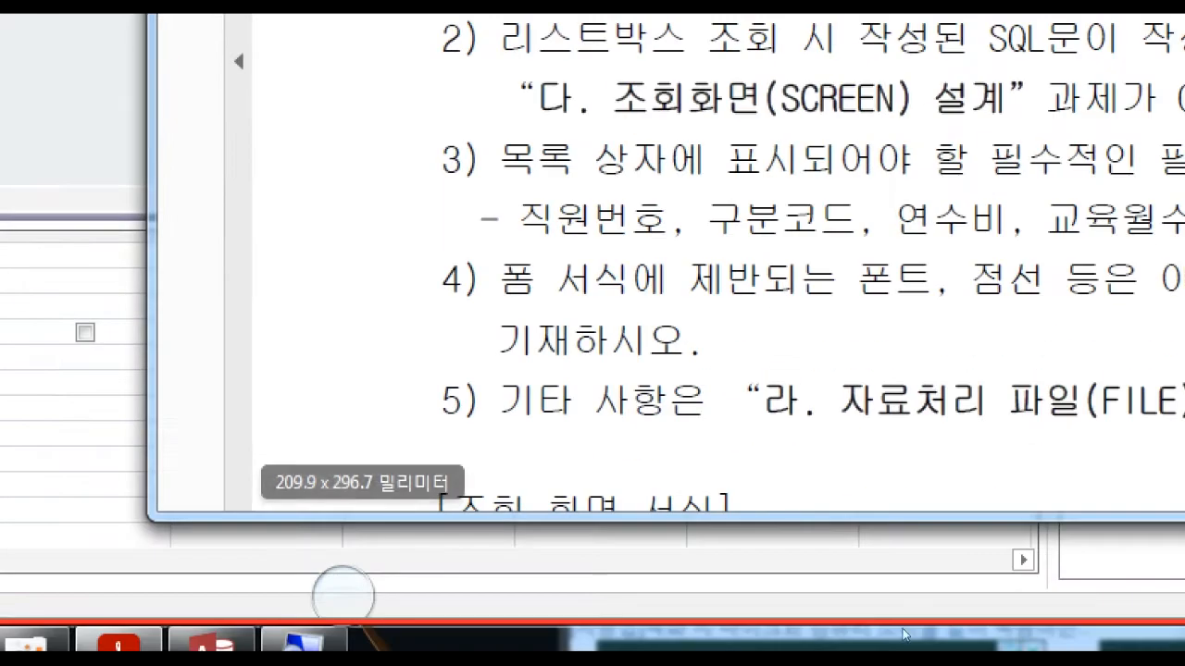
pyautogui.click(970, 283)
pyautogui.scroll(-8, 789, 521)
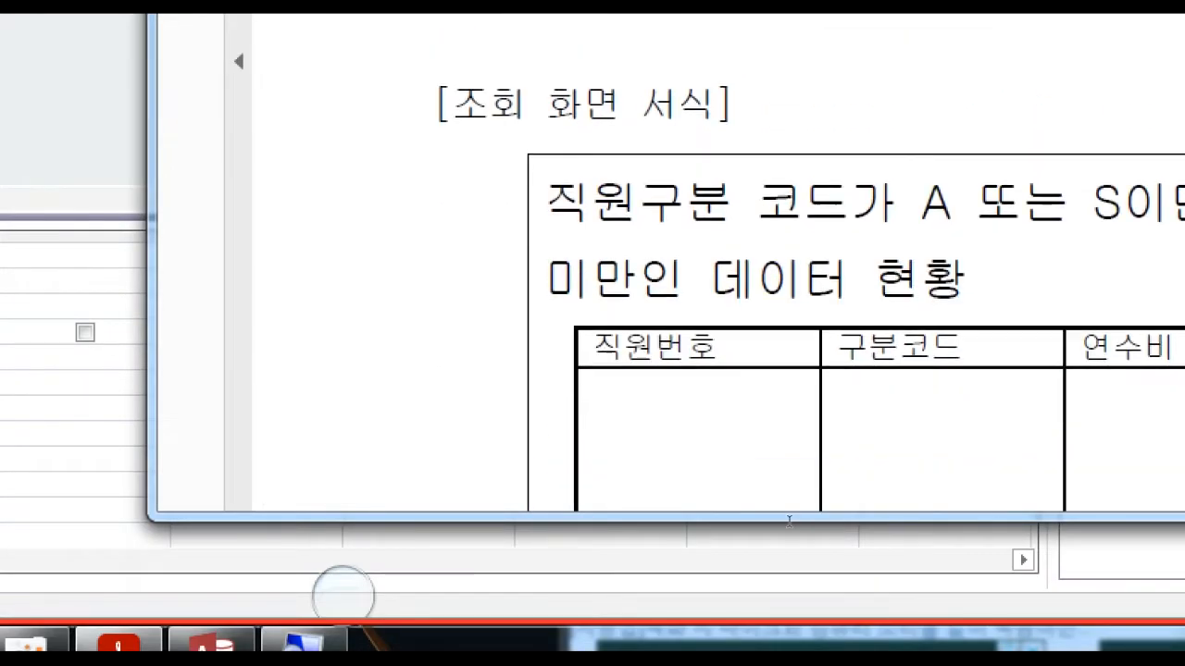
pyautogui.scroll(-2, 789, 521)
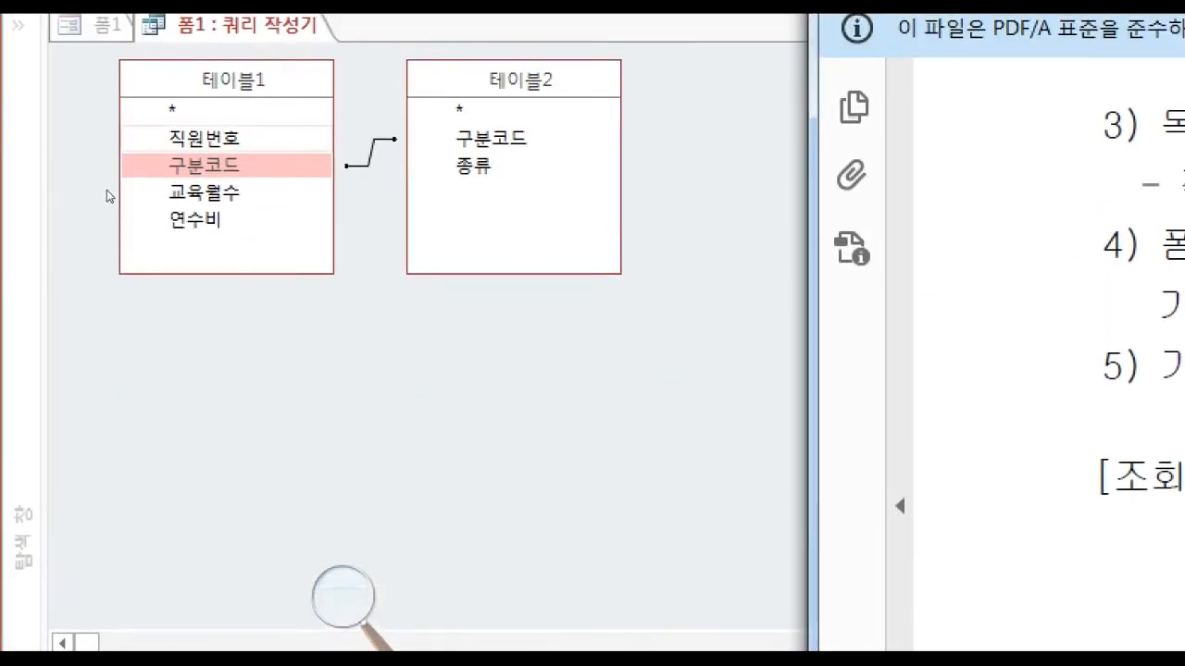
# Add the 직원번호 and 구분코드 fields from 테이블1 to the query grid.
pyautogui.click(107, 189)
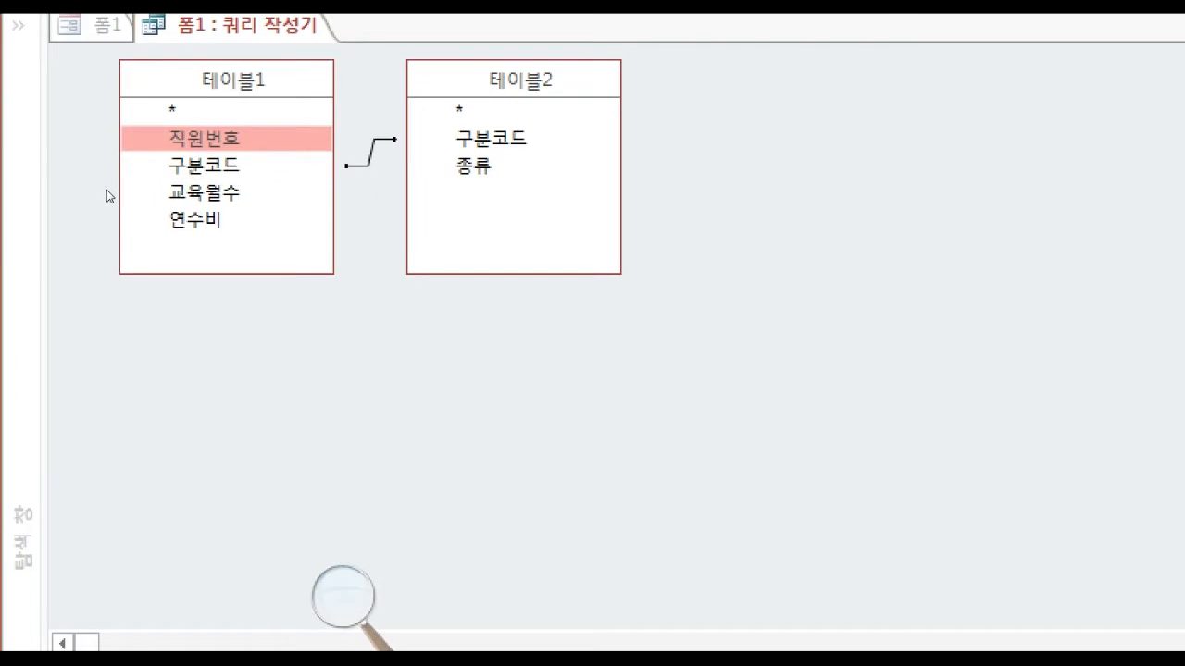
pyautogui.doubleClick(106, 190)
pyautogui.click(729, 643)
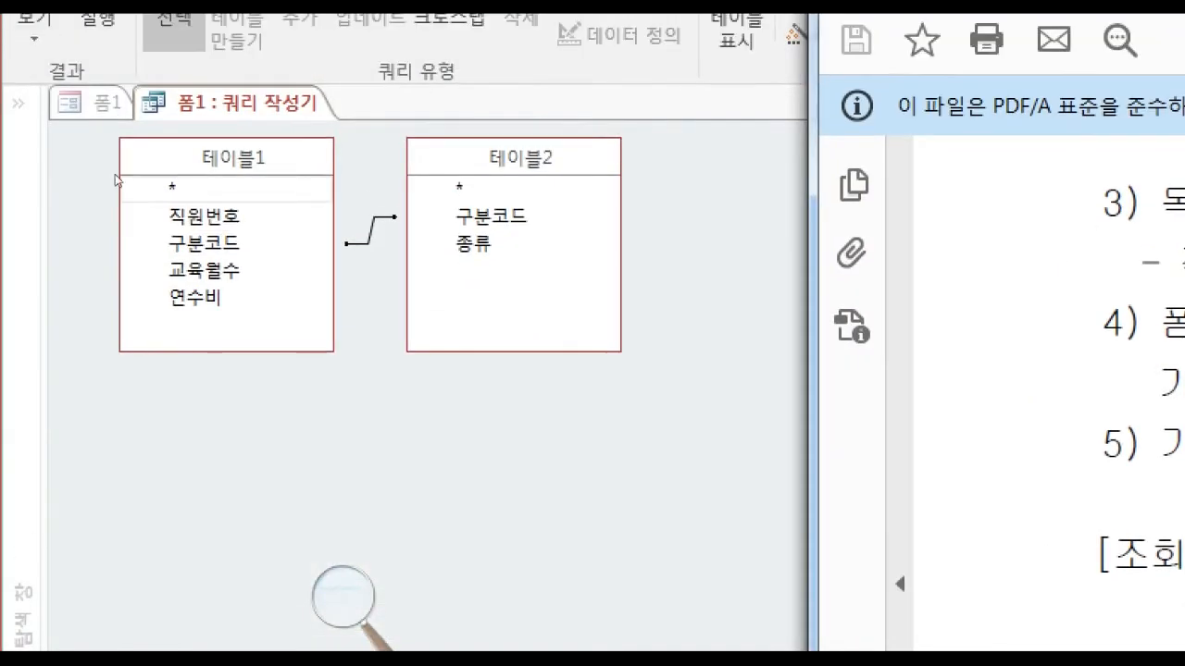
pyautogui.click(100, 206)
pyautogui.doubleClick(102, 201)
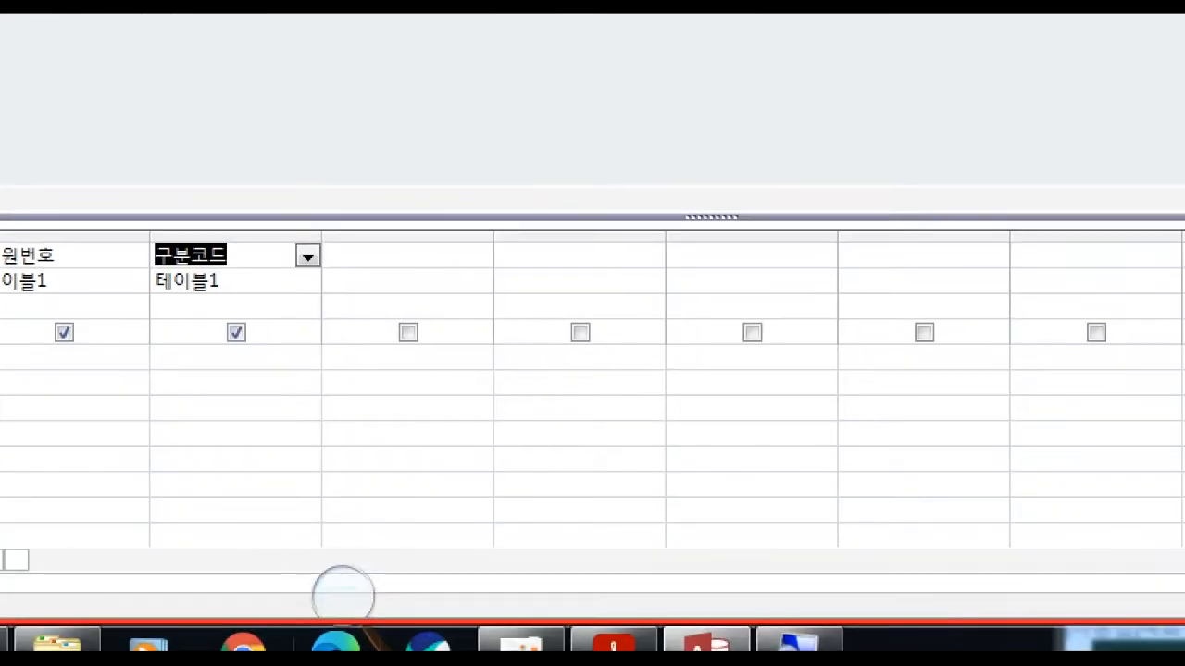
# Add the 연수비 field from 테이블1 as the third query column and clear the duplicate 연수비 column.
pyautogui.click(614, 642)
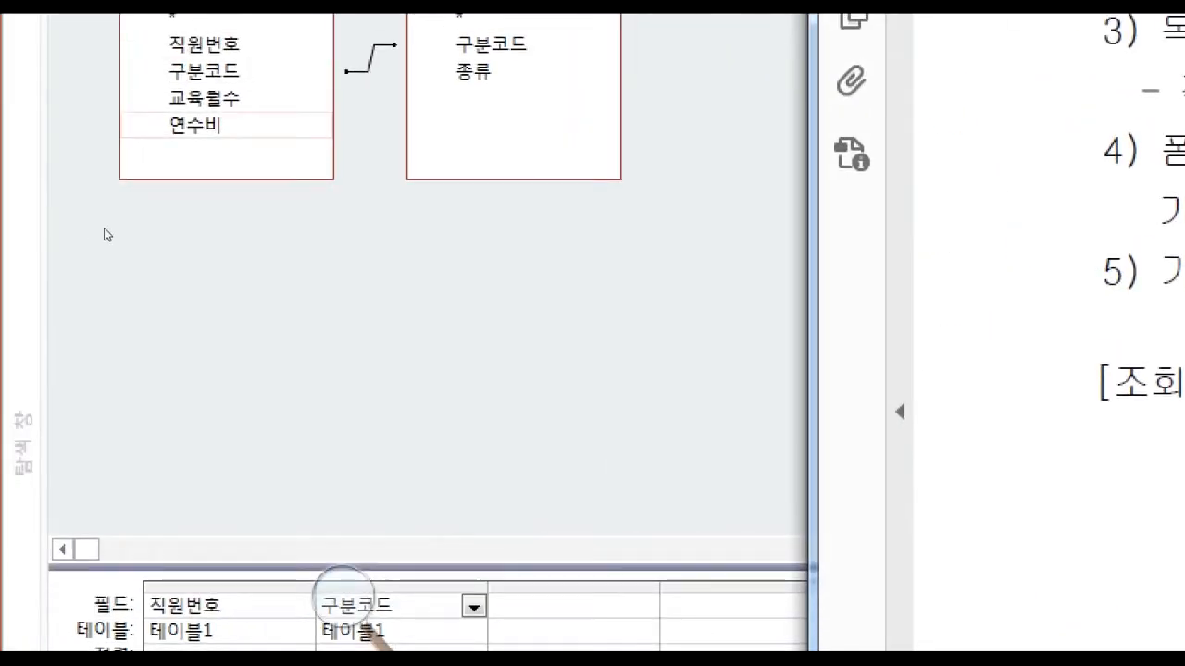
pyautogui.doubleClick(105, 232)
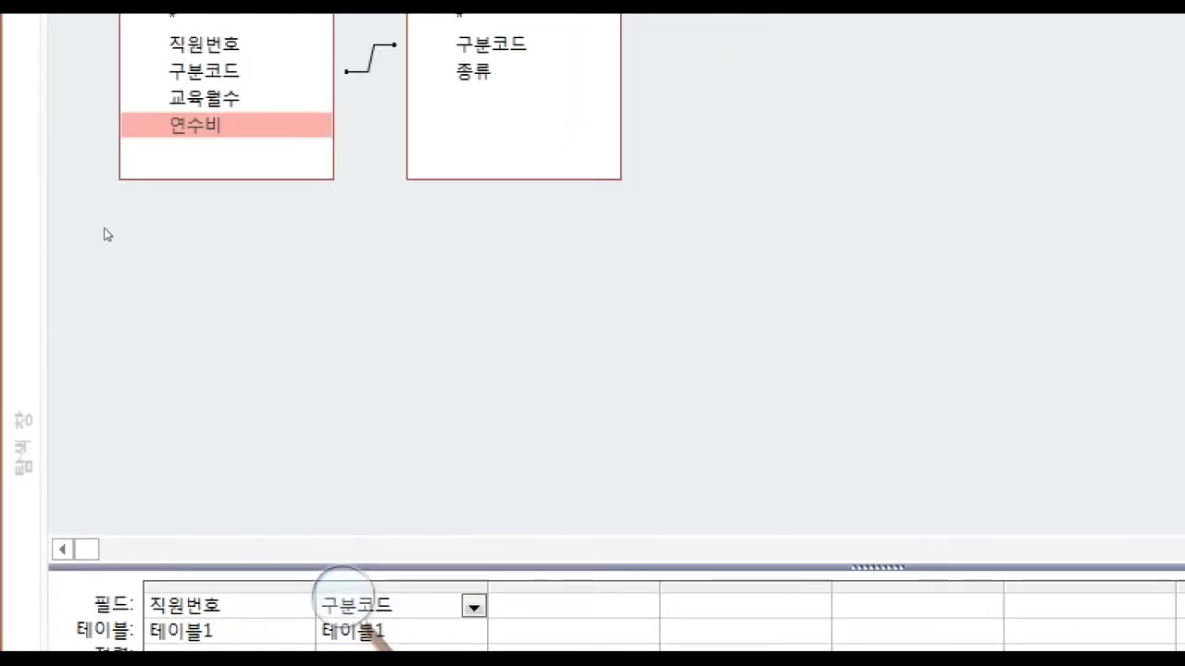
pyautogui.doubleClick(106, 232)
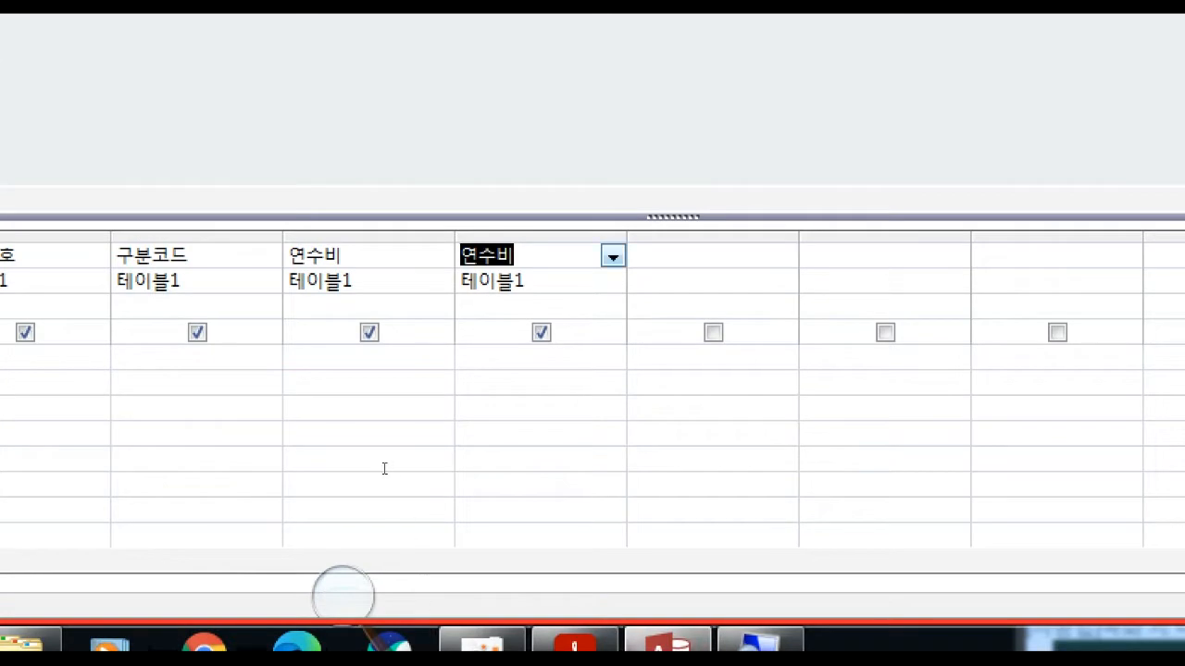
pyautogui.press('Delete')
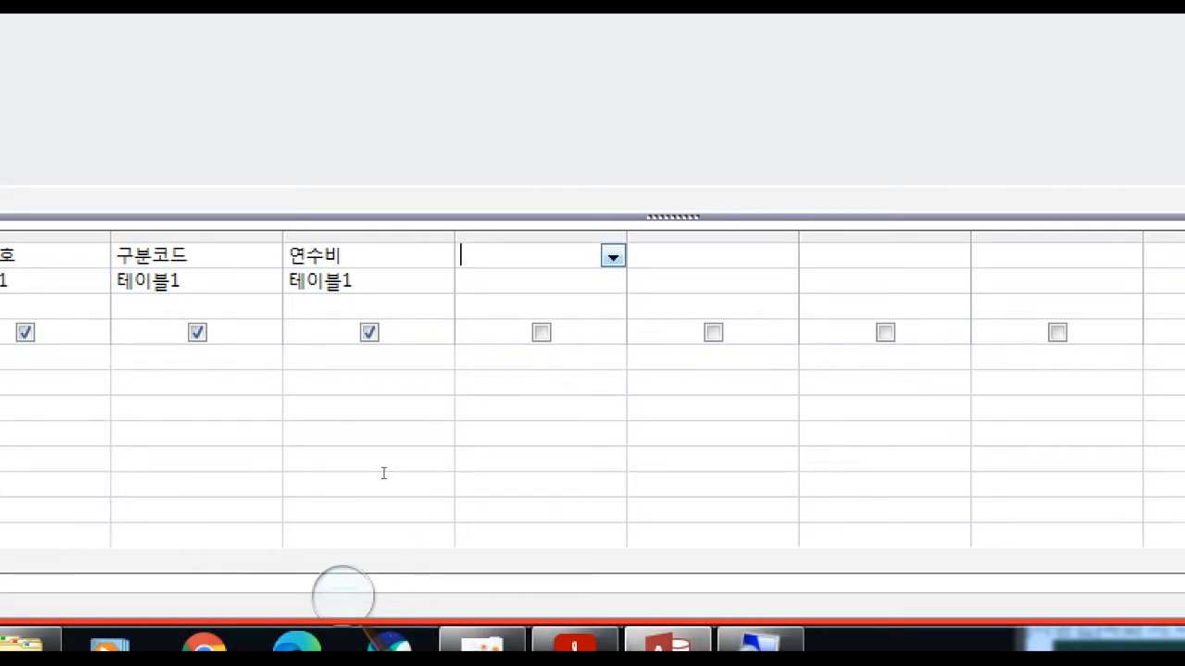
# Add 교육월수 from 테이블1 and 종류 from 테이블2 as the remaining query columns, following the exam layout.
pyautogui.click(598, 639)
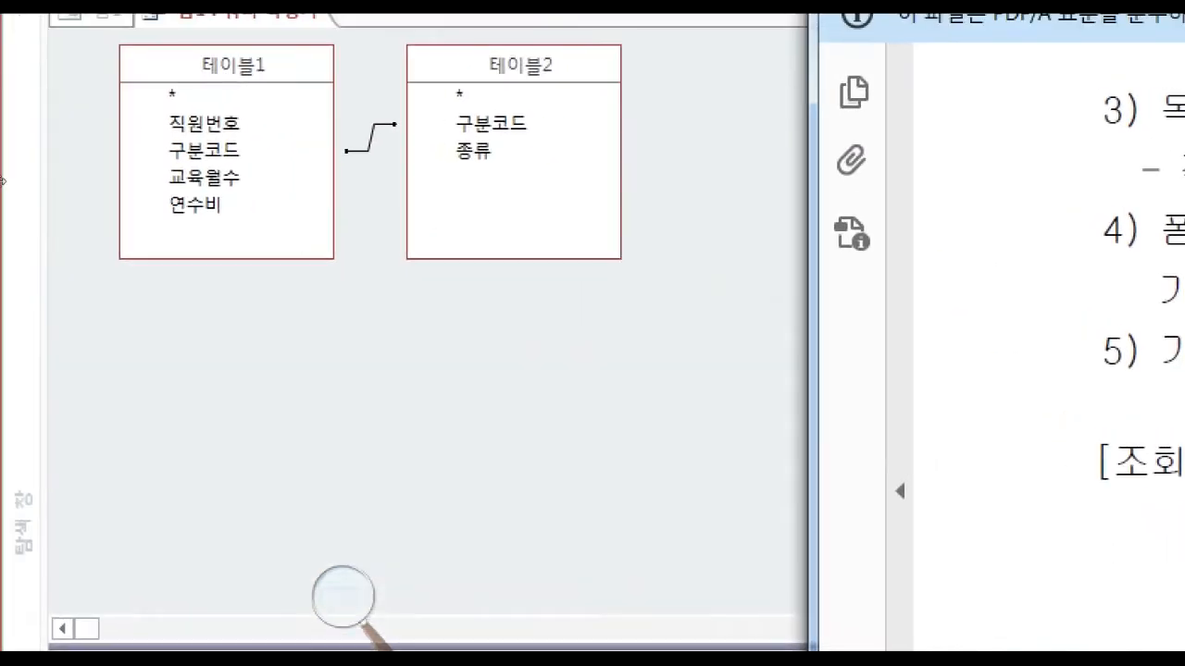
pyautogui.click(94, 222)
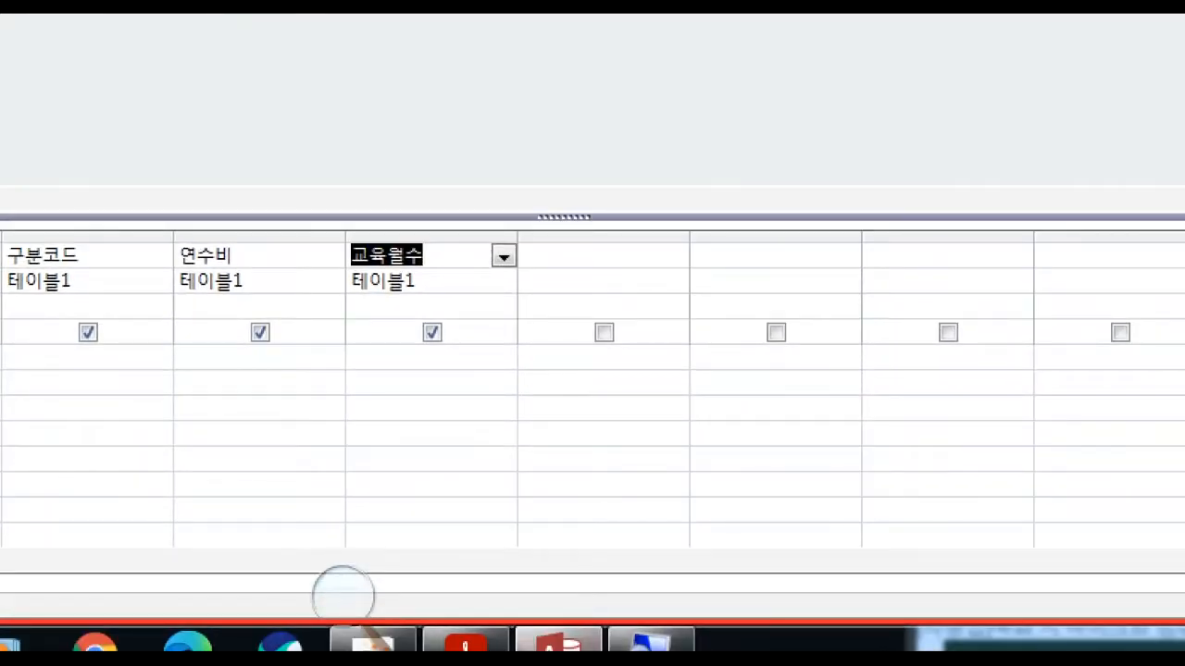
pyautogui.click(483, 641)
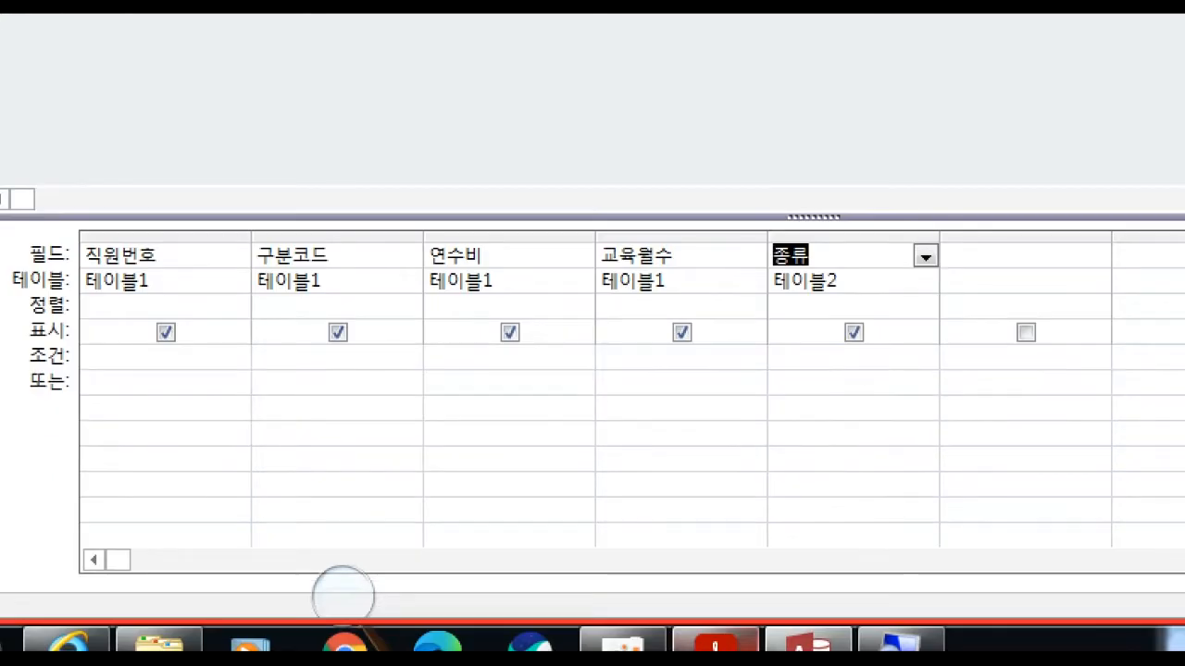
# Examine the exam PDF's inquiry conditions for the data selection, sort field and required WHERE, INNER JOIN and ORDER BY clauses.
pyautogui.click(737, 639)
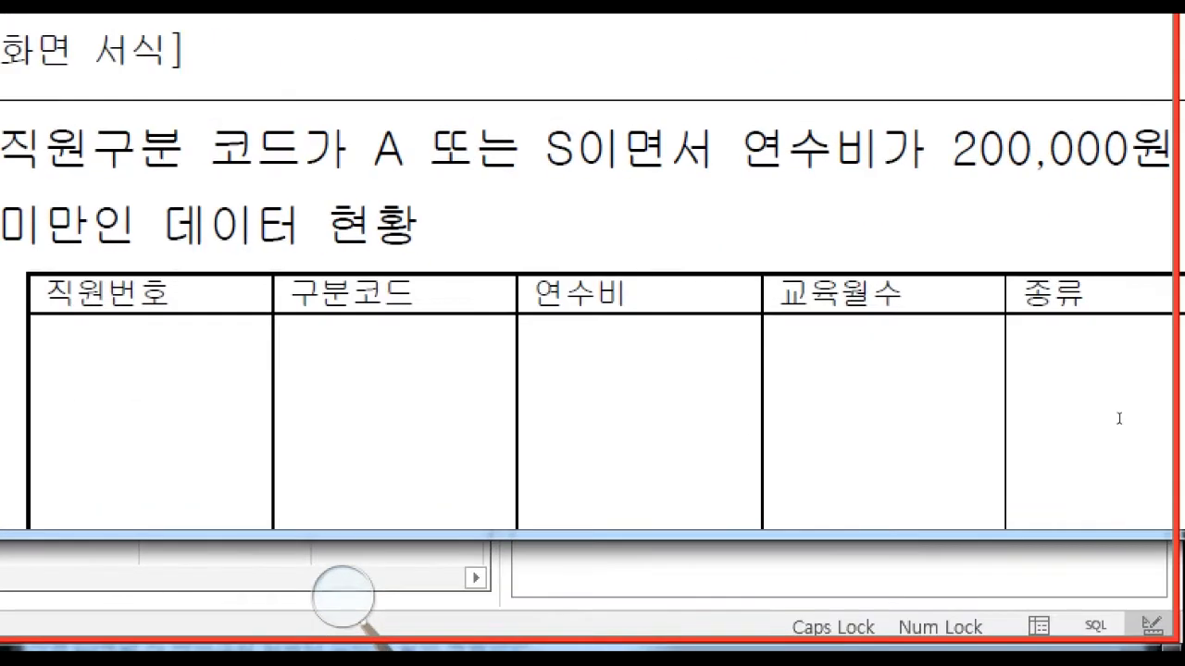
pyautogui.scroll(5, 823, 421)
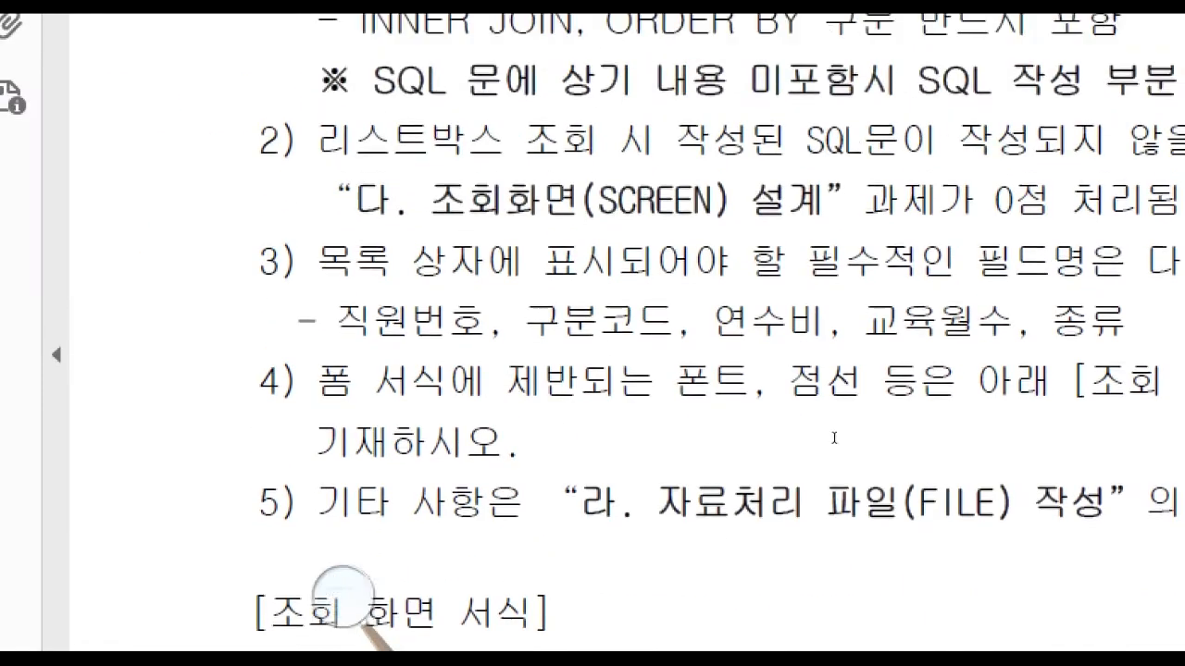
pyautogui.scroll(3, 834, 438)
pyautogui.moveTo(315, 197); pyautogui.dragTo(944, 331)
pyautogui.click(978, 336)
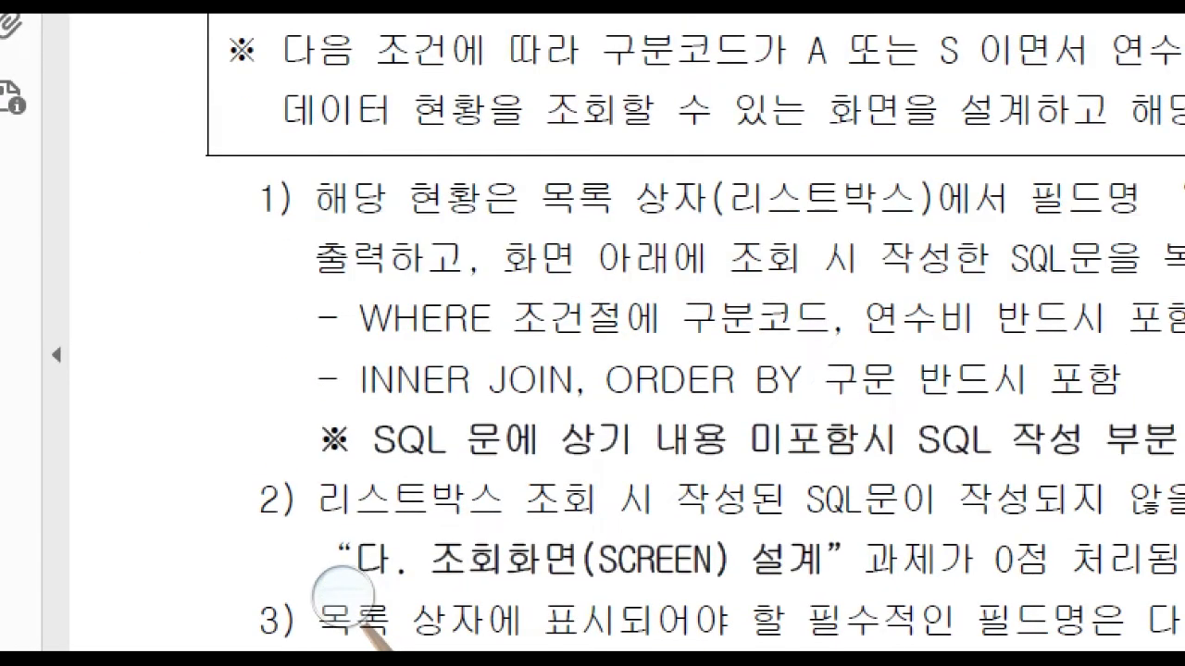
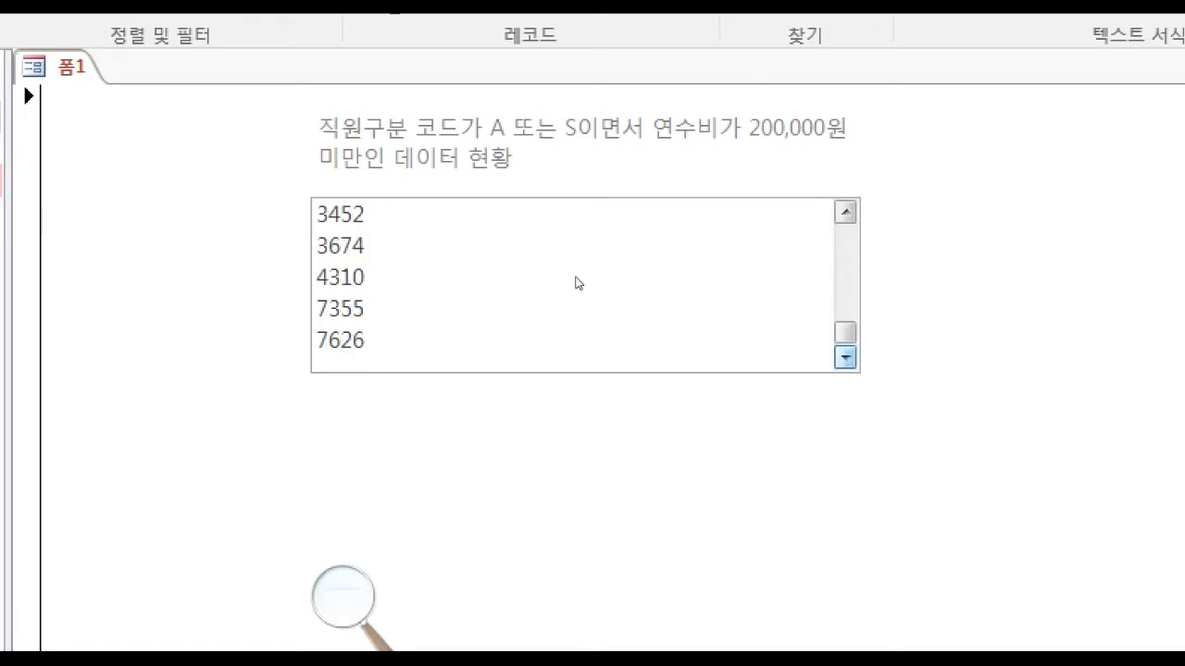
# In design view, set the list box's column count (열 개수) to 5 and its column headings option (열 이름) to 예.
pyautogui.scroll(3, 576, 206)
pyautogui.scroll(-2, 579, 273)
pyautogui.scroll(-1, 580, 281)
pyautogui.scroll(4, 576, 207)
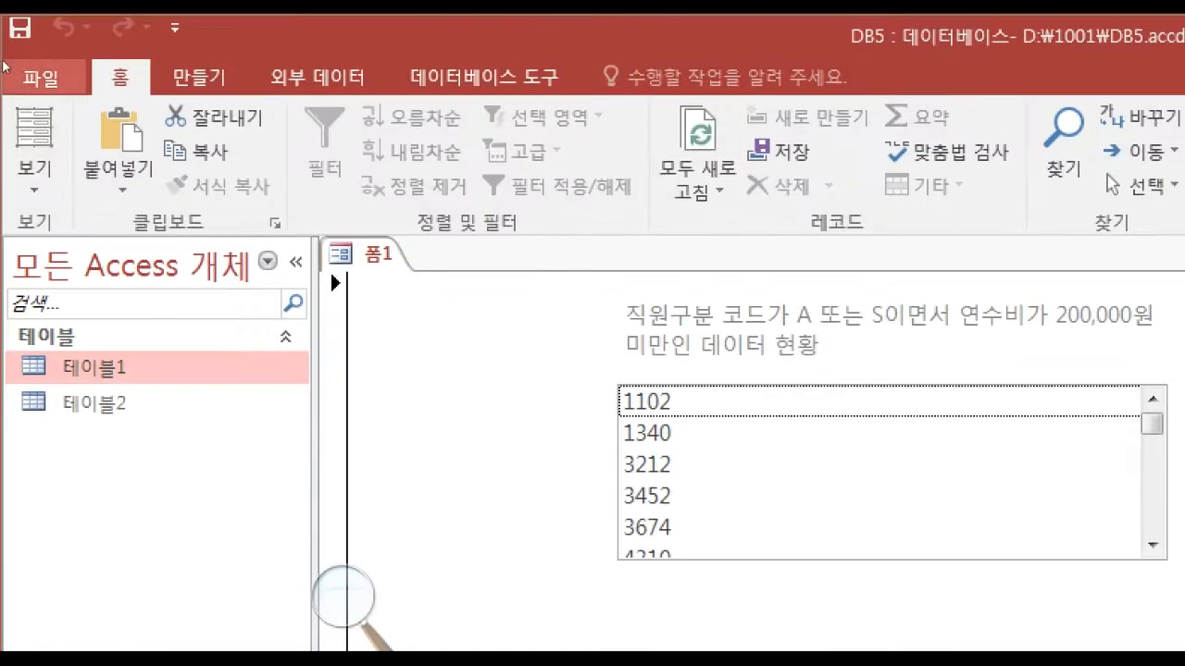
pyautogui.click(33, 148)
pyautogui.click(134, 435)
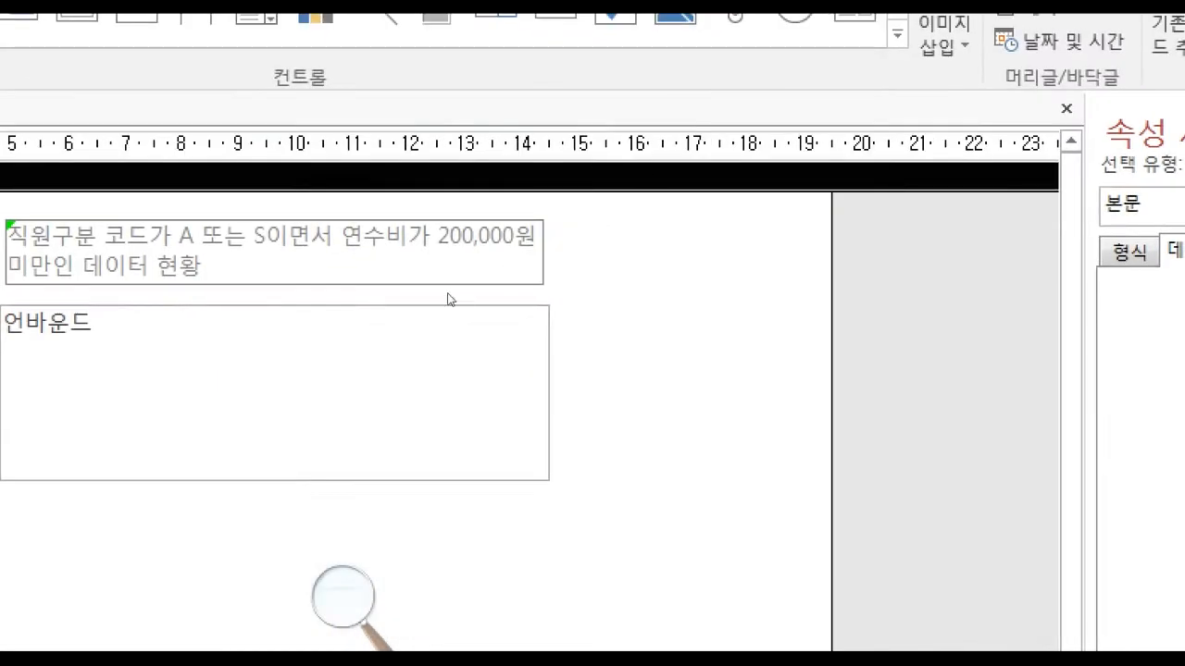
pyautogui.click(494, 310)
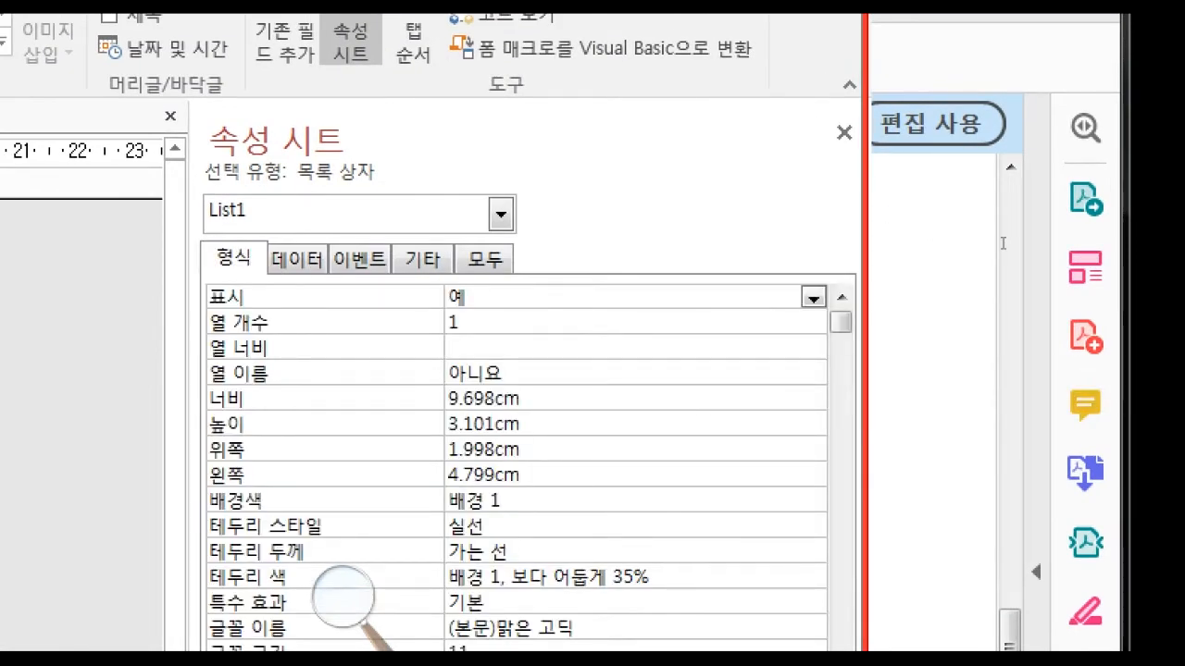
pyautogui.click(593, 323)
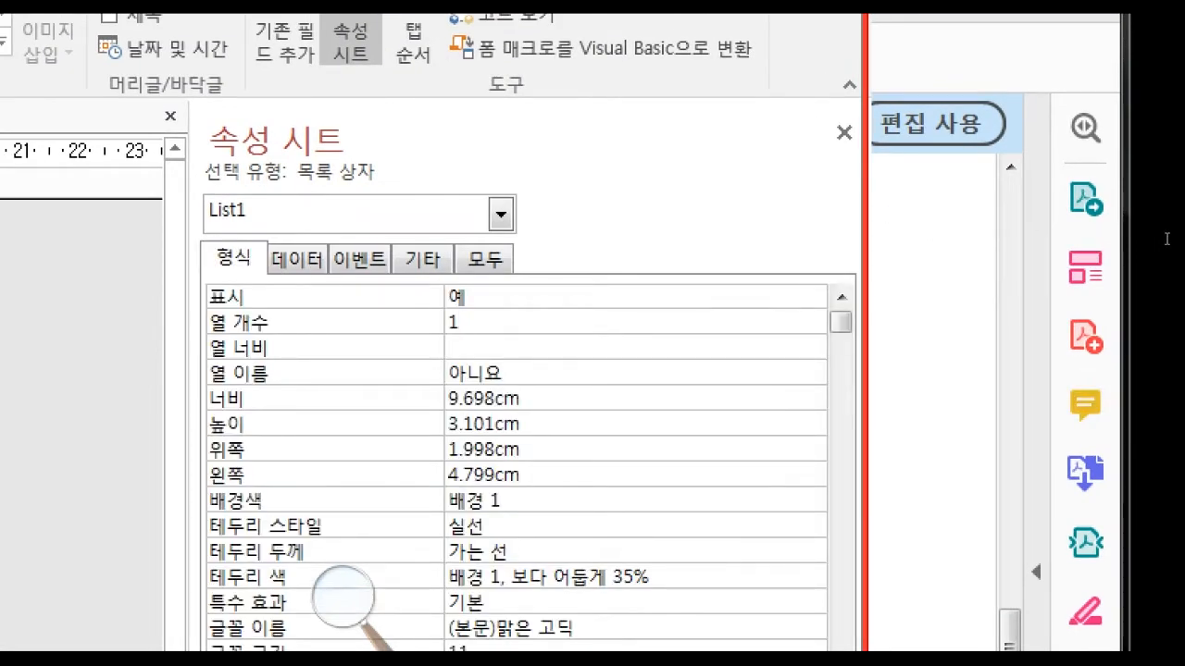
pyautogui.write('5')
pyautogui.hotkey('alt', 'Down')
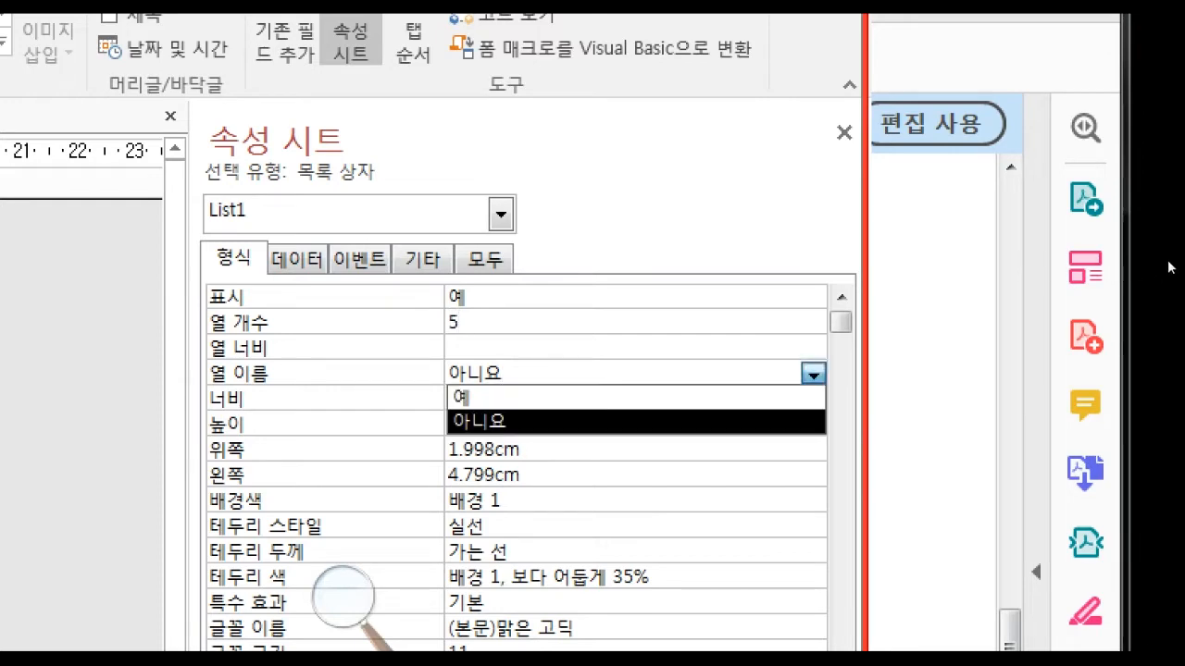
pyautogui.press('Up')
pyautogui.press('Return')
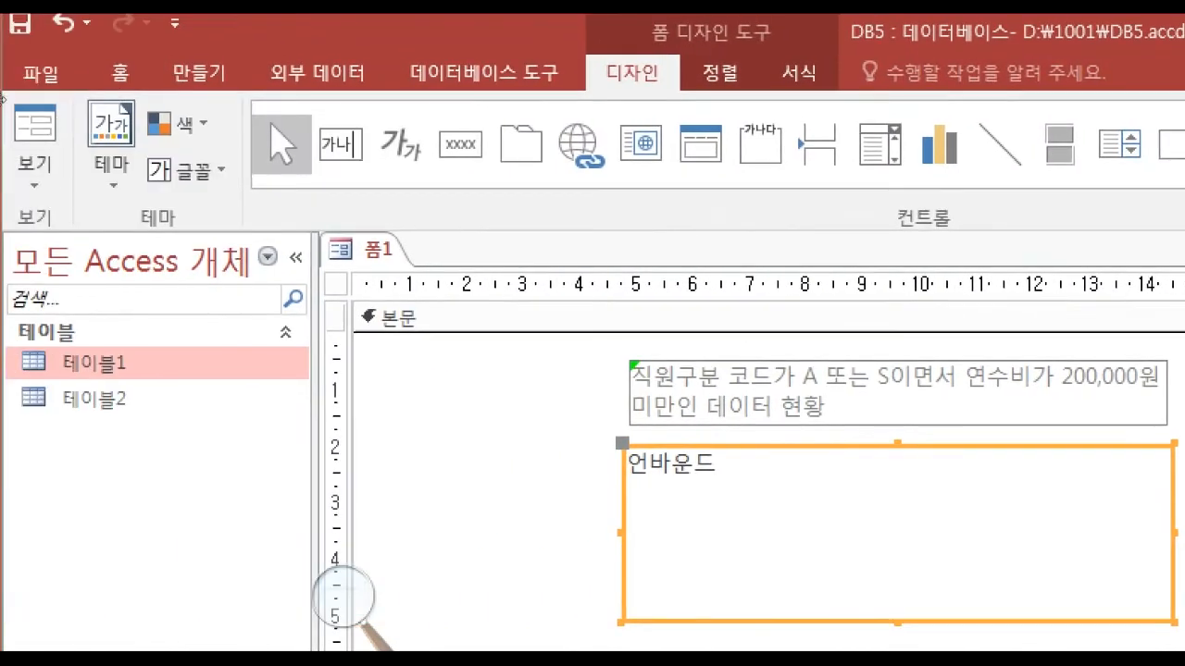
# Check the list box's columns and rows in form view, and return to design view.
pyautogui.click(34, 160)
pyautogui.click(84, 233)
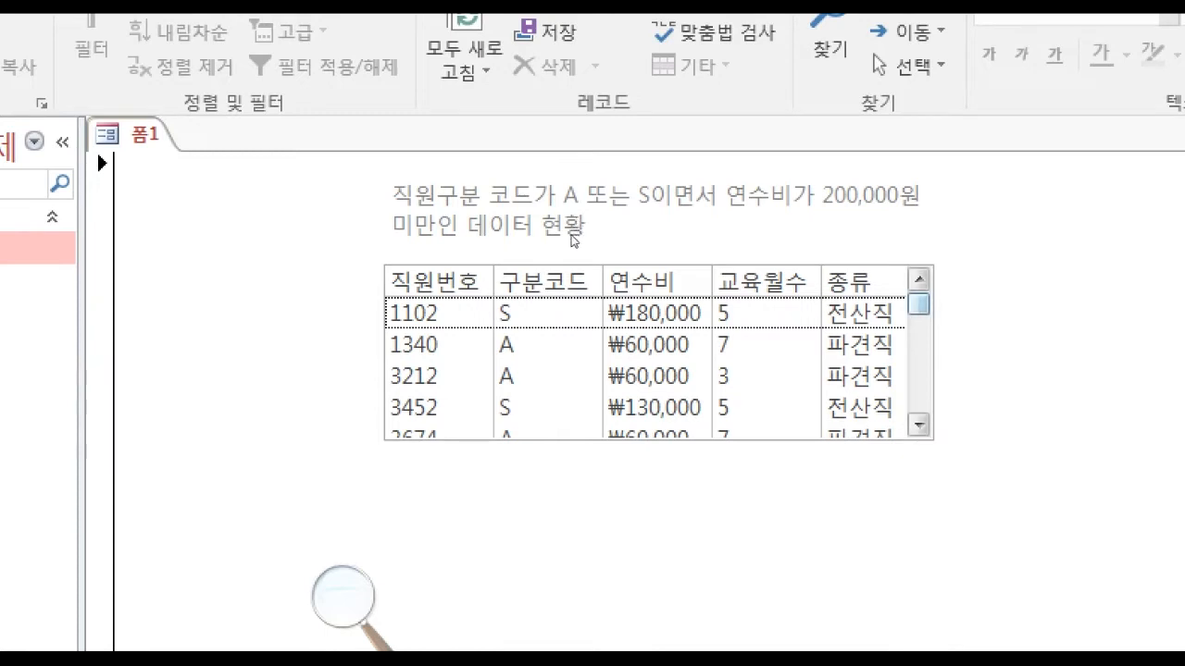
pyautogui.scroll(-1, 582, 287)
pyautogui.scroll(-1, 582, 287)
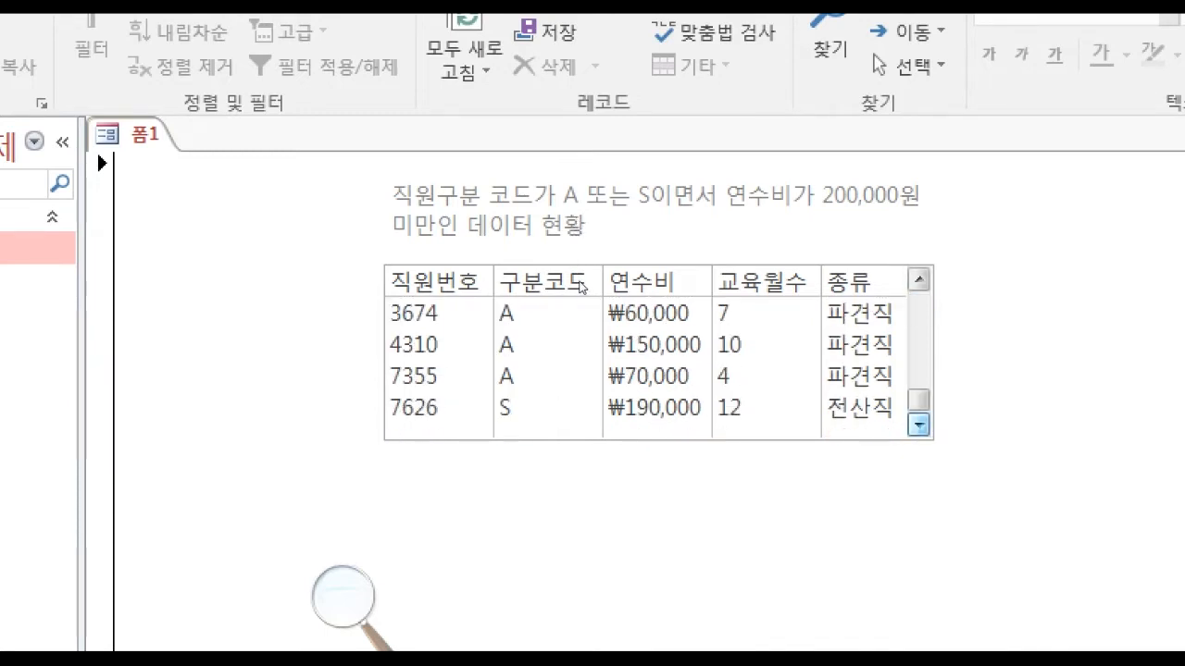
pyautogui.scroll(3, 581, 282)
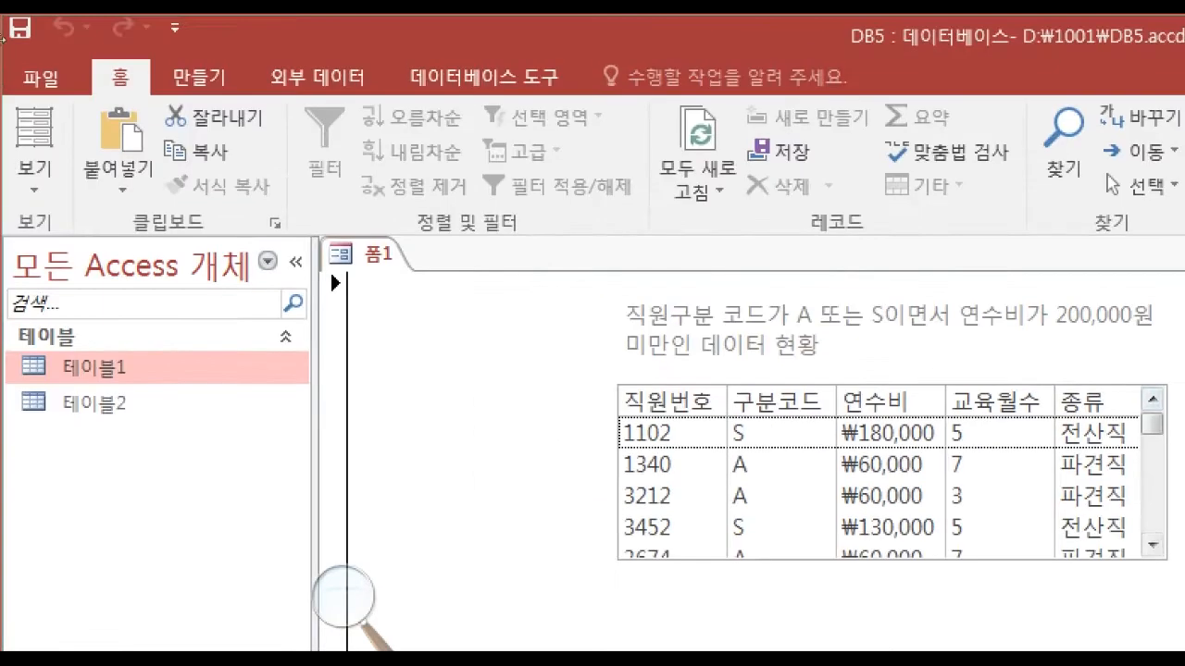
pyautogui.click(34, 176)
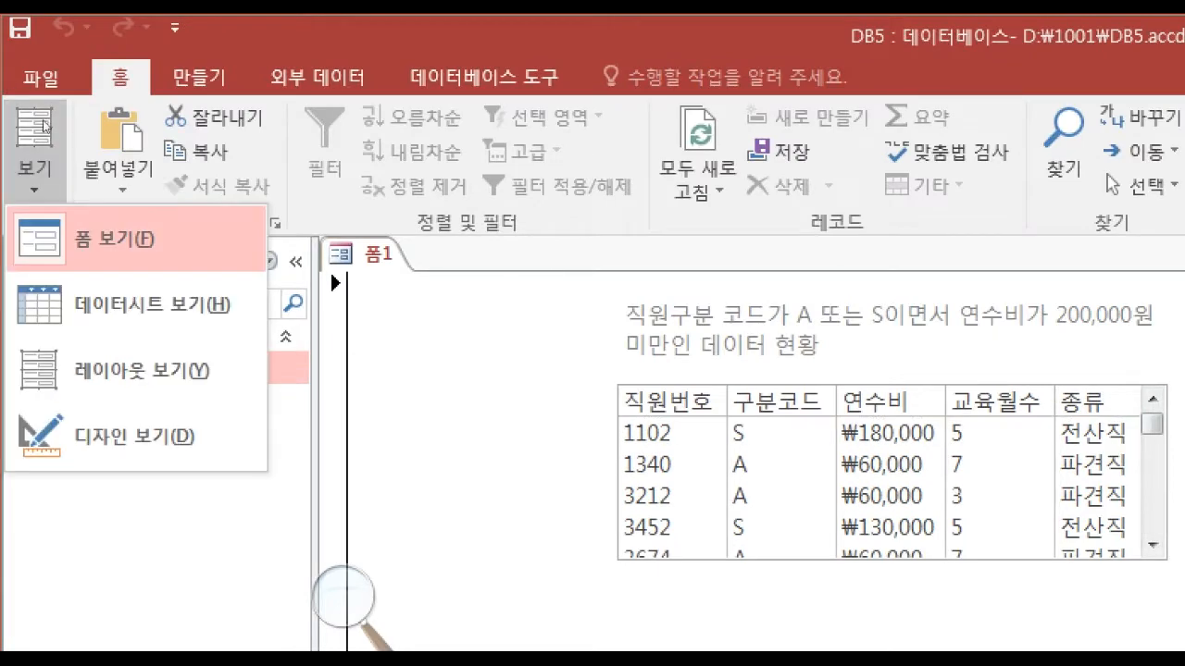
pyautogui.click(134, 435)
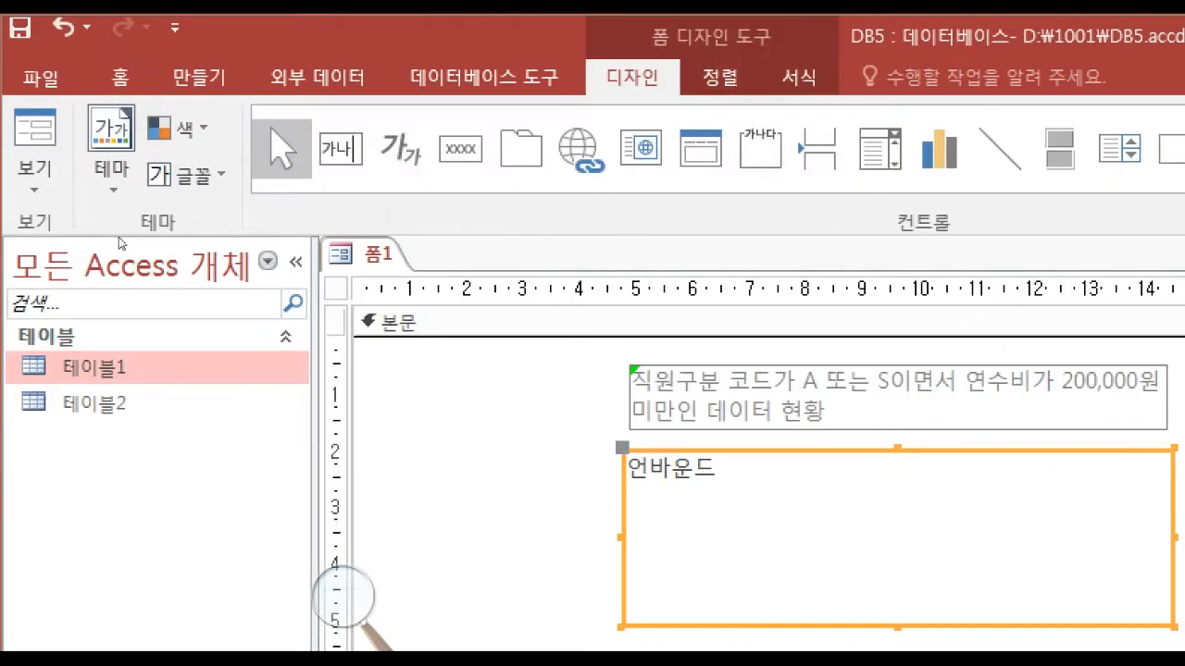
# Increase the list box's height to about 3.9 cm and preview its rows in form view.
pyautogui.moveTo(446, 318); pyautogui.dragTo(449, 337)
pyautogui.click(9, 105)
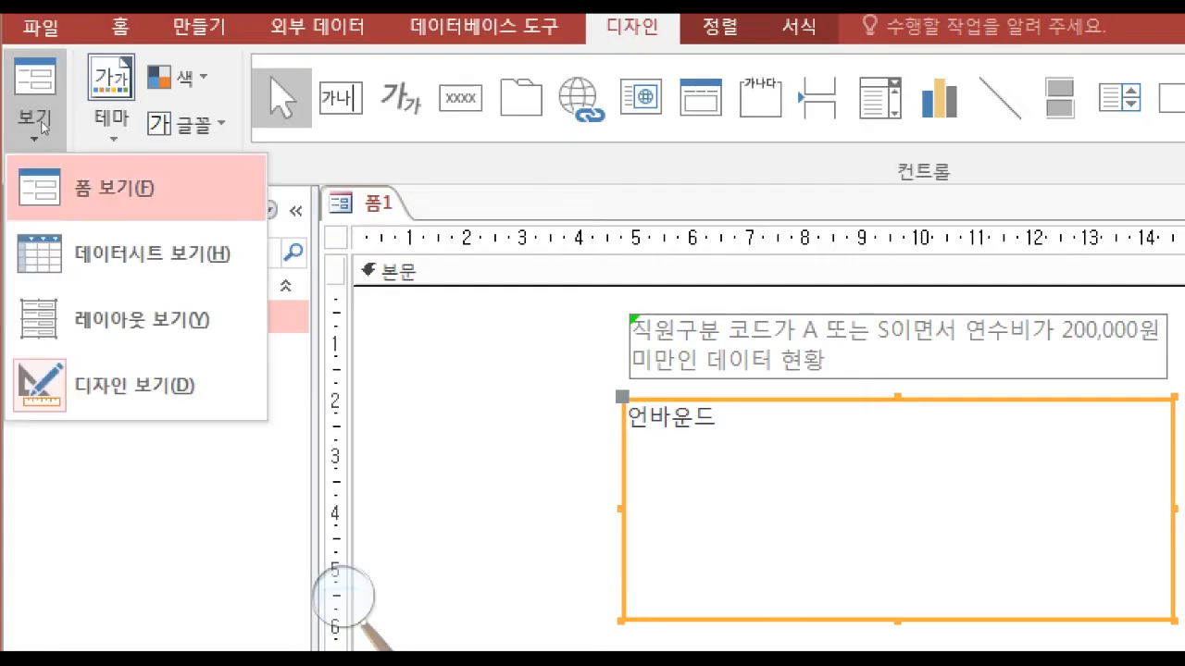
pyautogui.click(102, 185)
pyautogui.scroll(-1, 578, 309)
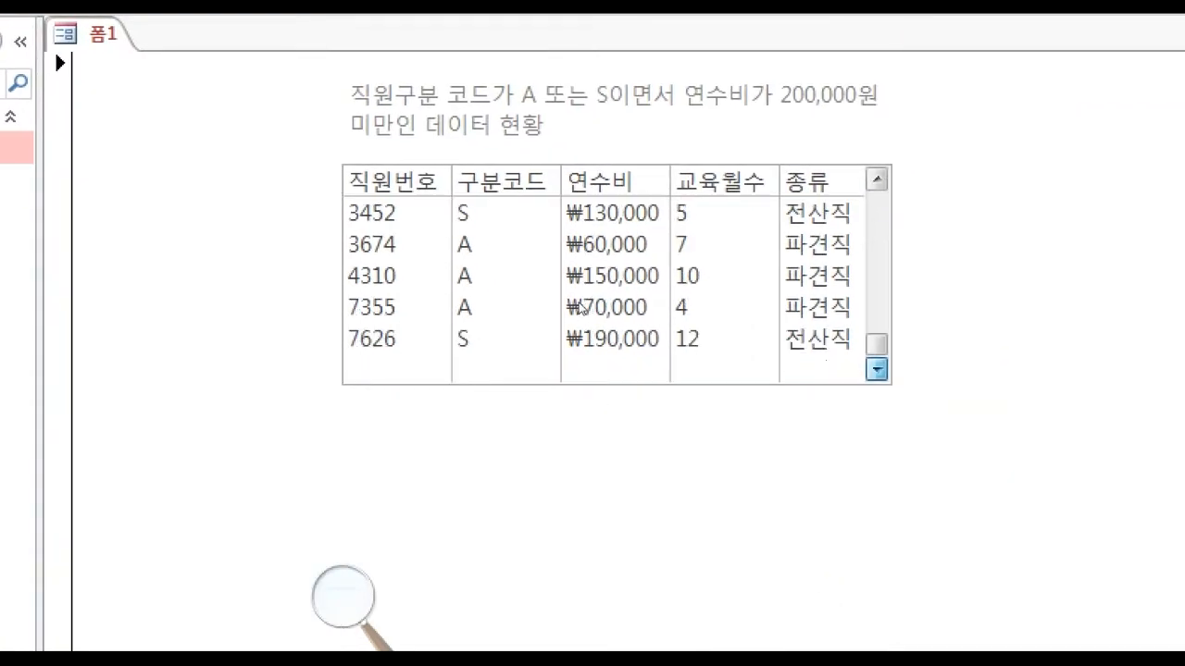
pyautogui.click(27, 116)
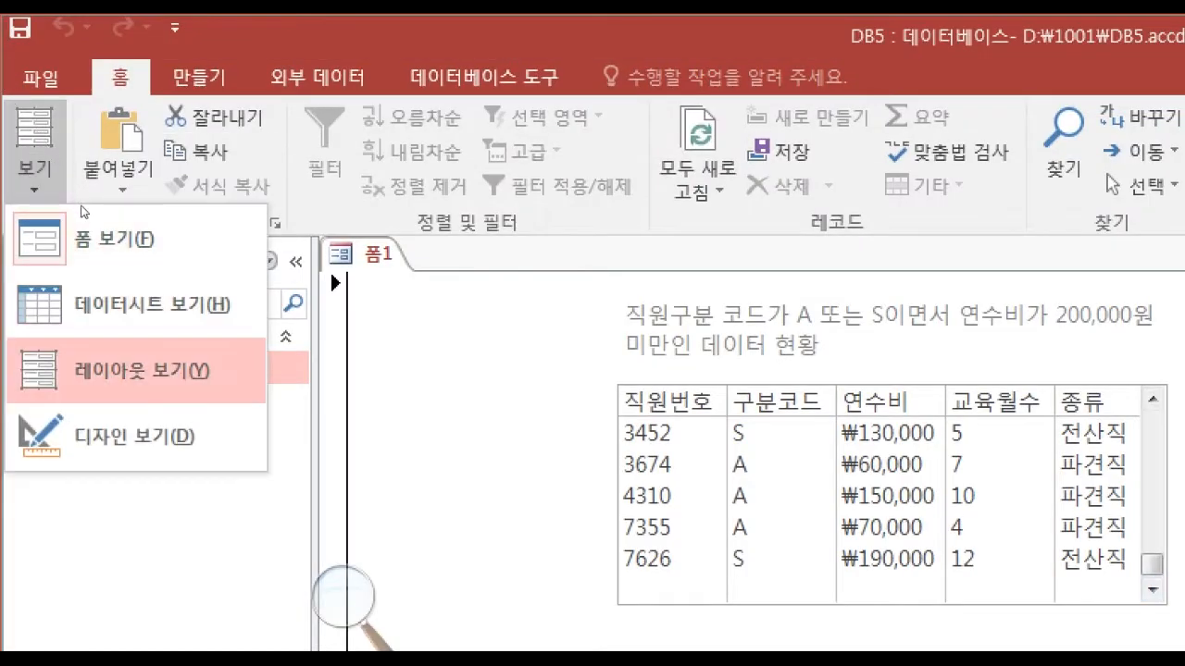
# Enlarge the list box's height in design view to about 4.5 cm and preview the form again.
pyautogui.click(135, 436)
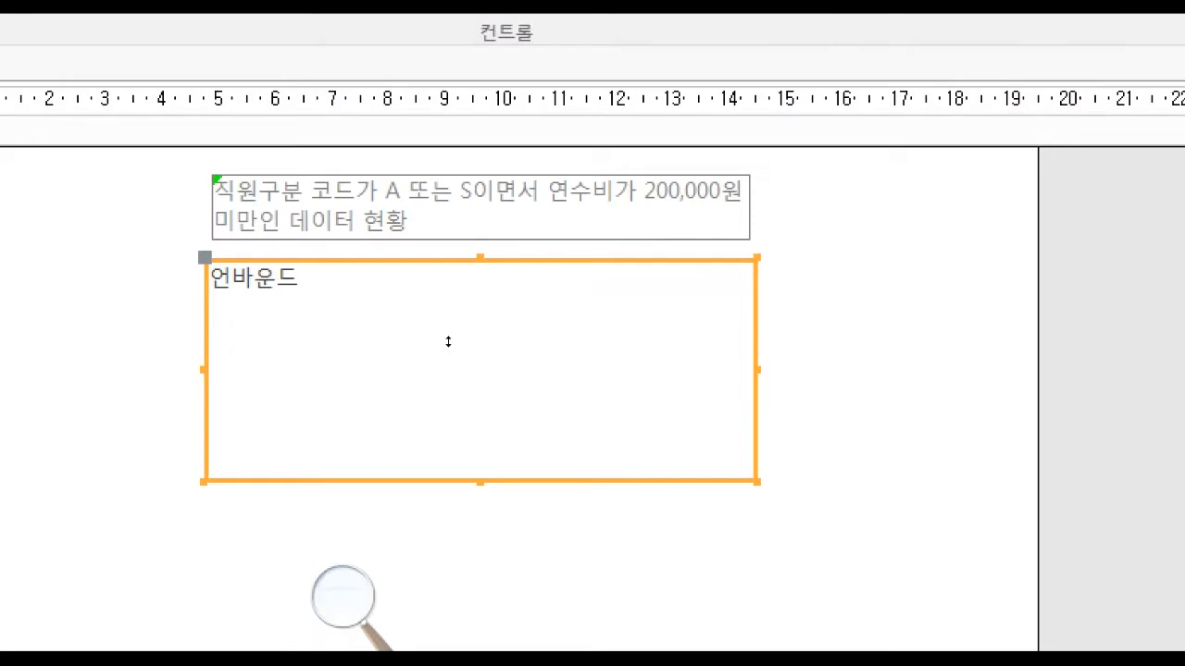
pyautogui.moveTo(448, 341); pyautogui.dragTo(463, 370)
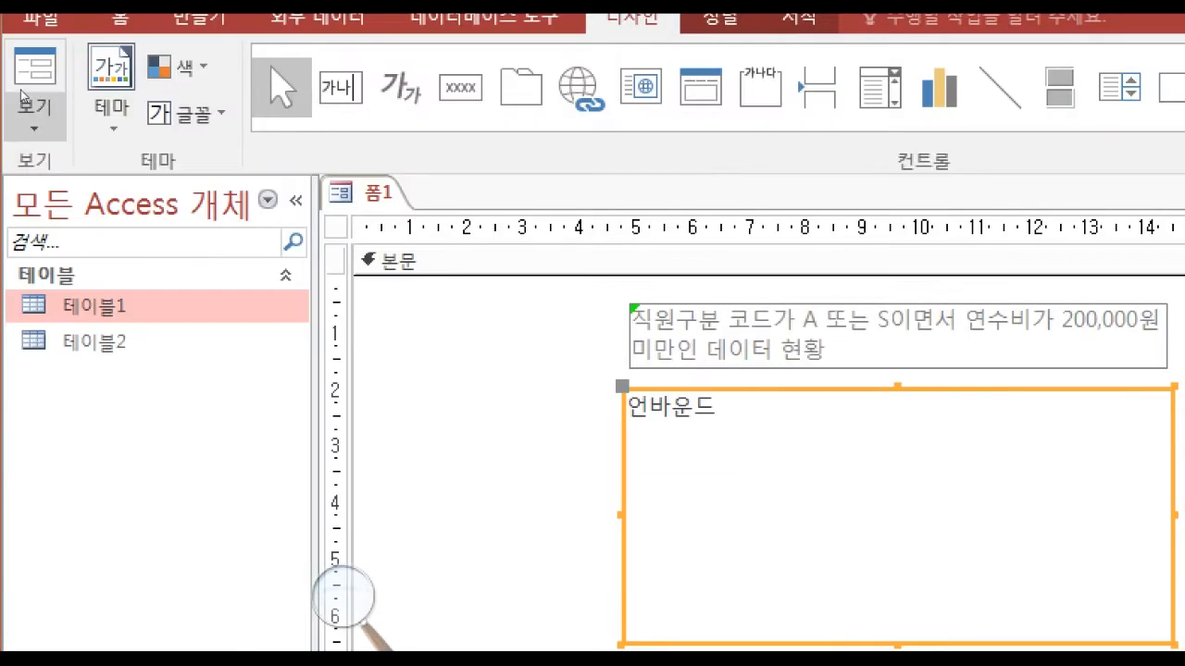
pyautogui.click(24, 96)
pyautogui.click(56, 177)
pyautogui.scroll(-1, 574, 325)
pyautogui.click(35, 121)
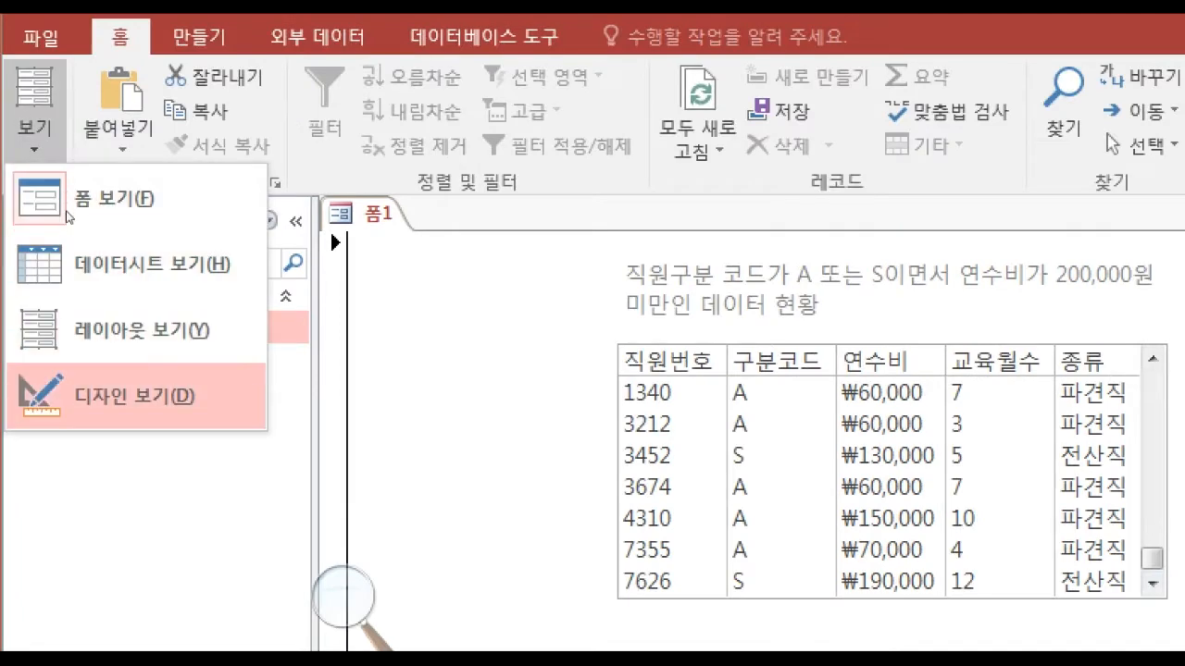
# Stretch the list box to about 5.5 cm high, finishing in layout view, so all rows fit without scrolling.
pyautogui.click(130, 395)
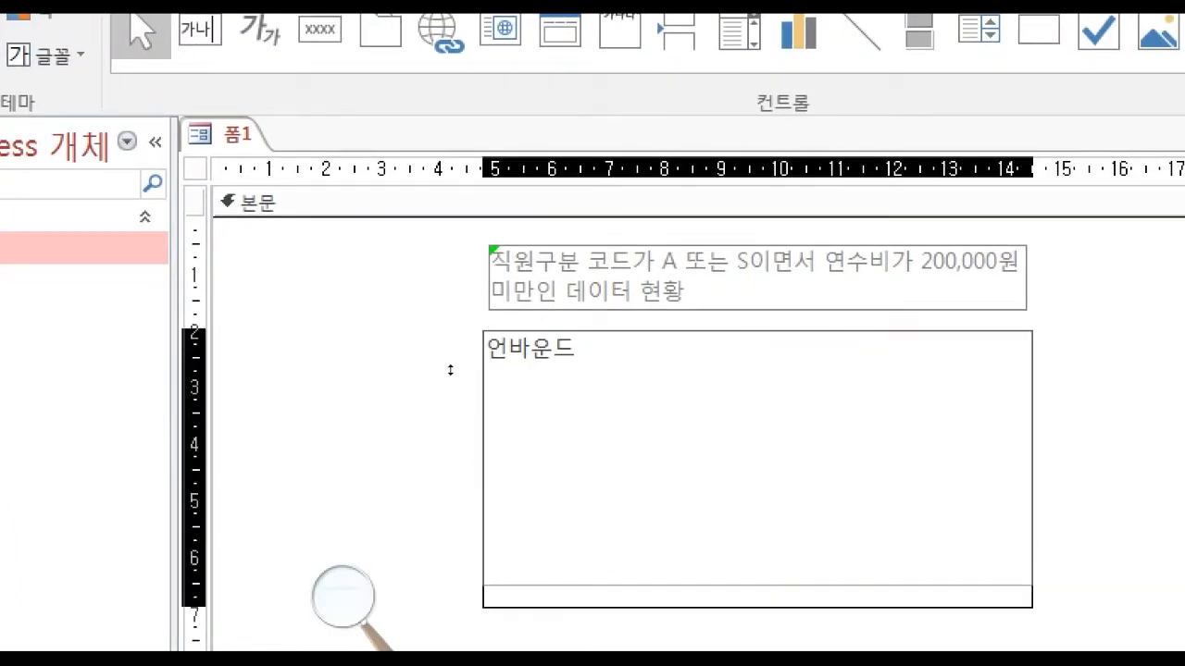
pyautogui.click(24, 118)
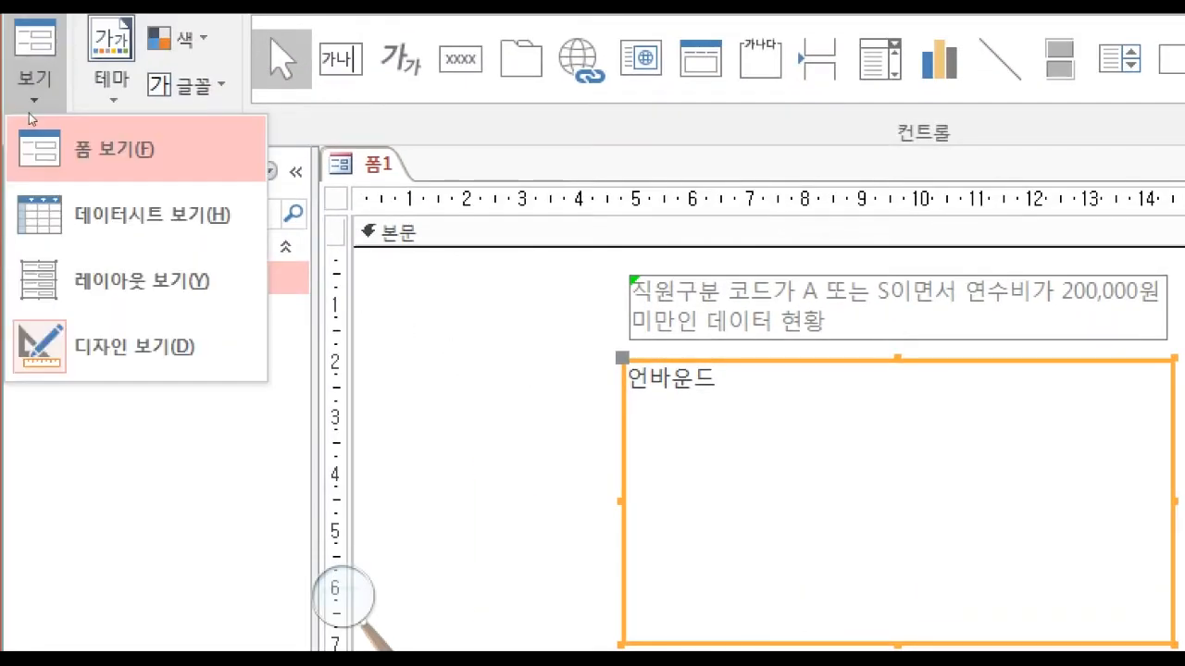
pyautogui.click(37, 151)
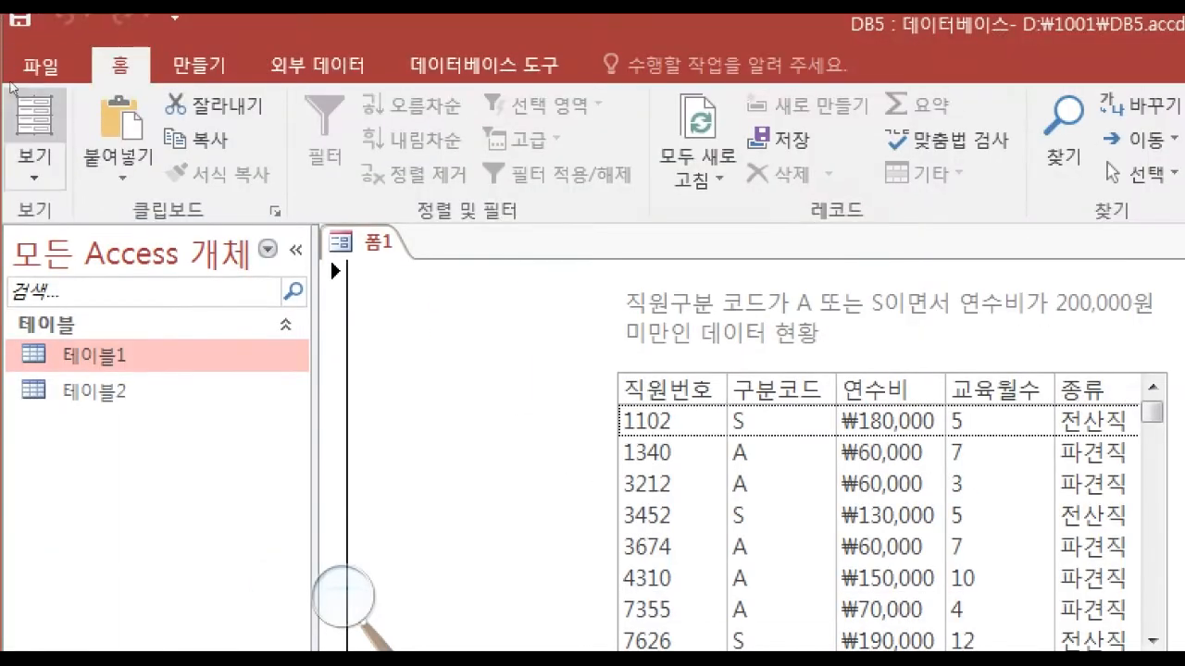
pyautogui.click(35, 129)
pyautogui.click(121, 346)
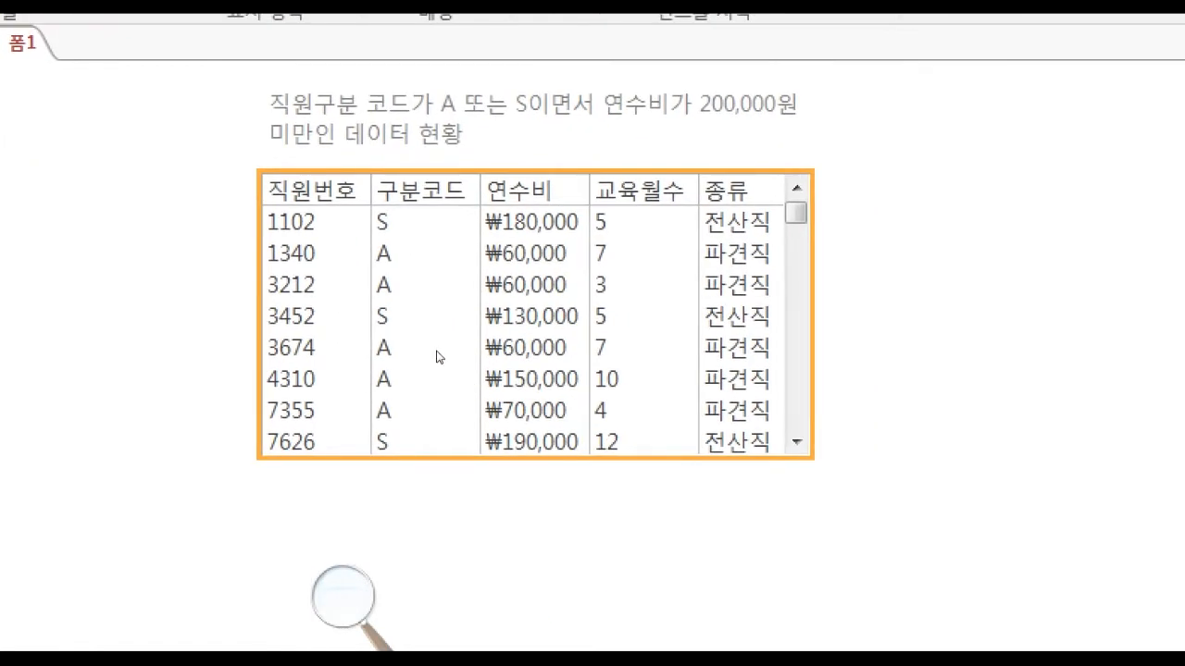
pyautogui.moveTo(446, 338); pyautogui.dragTo(448, 354)
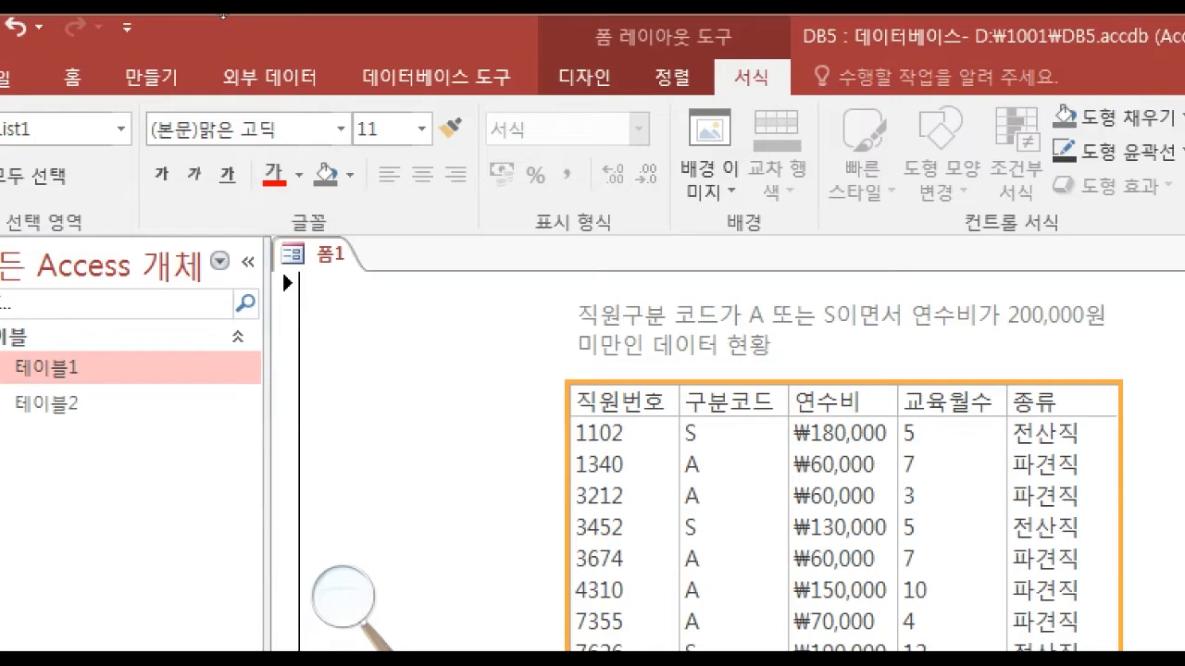
# Return to design view and extend the form body to about 19.3 cm wide and 12.3 cm high.
pyautogui.click(627, 74)
pyautogui.click(13, 104)
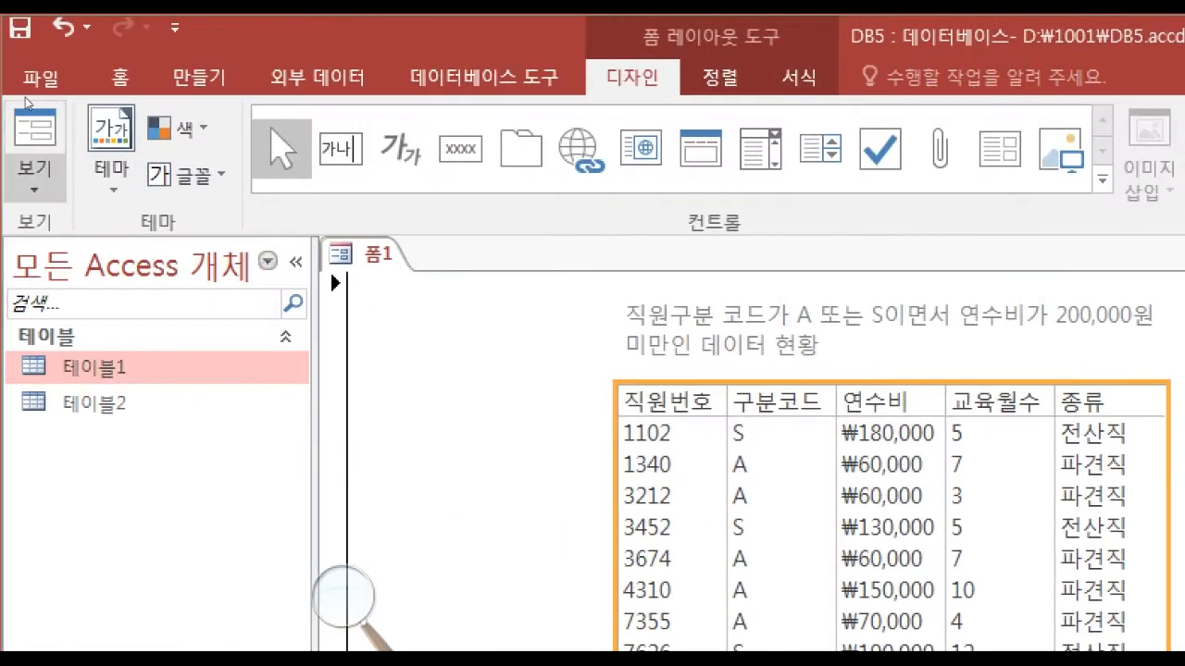
pyautogui.click(35, 166)
pyautogui.click(120, 436)
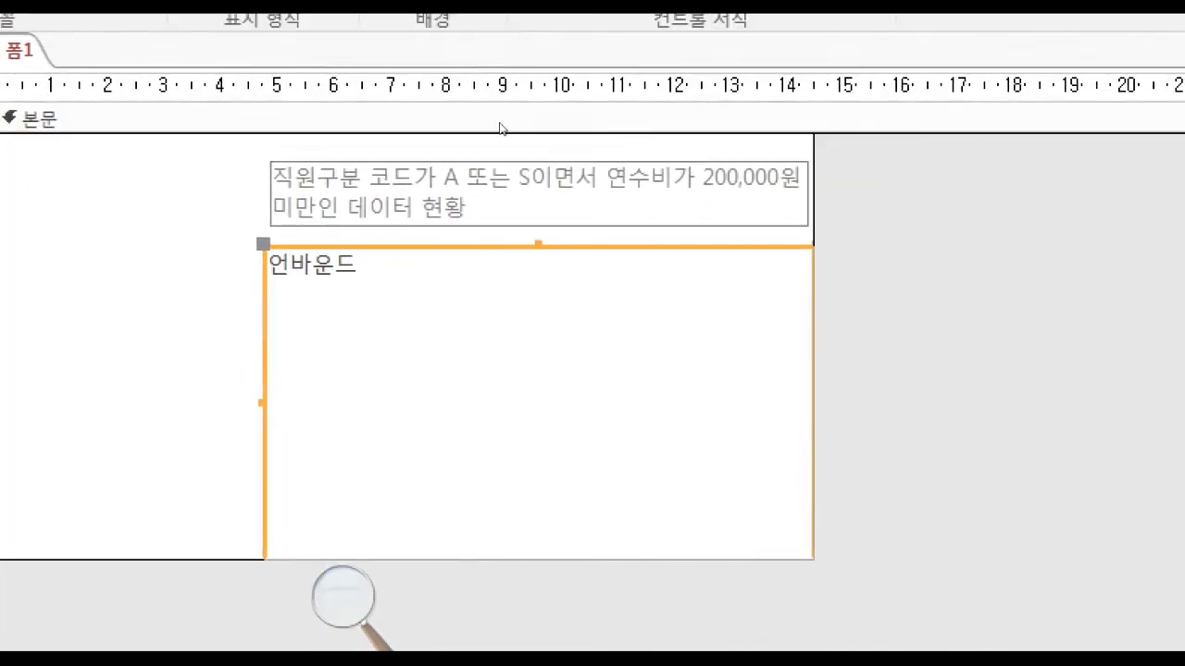
pyautogui.click(607, 230)
pyautogui.moveTo(585, 218); pyautogui.dragTo(723, 220)
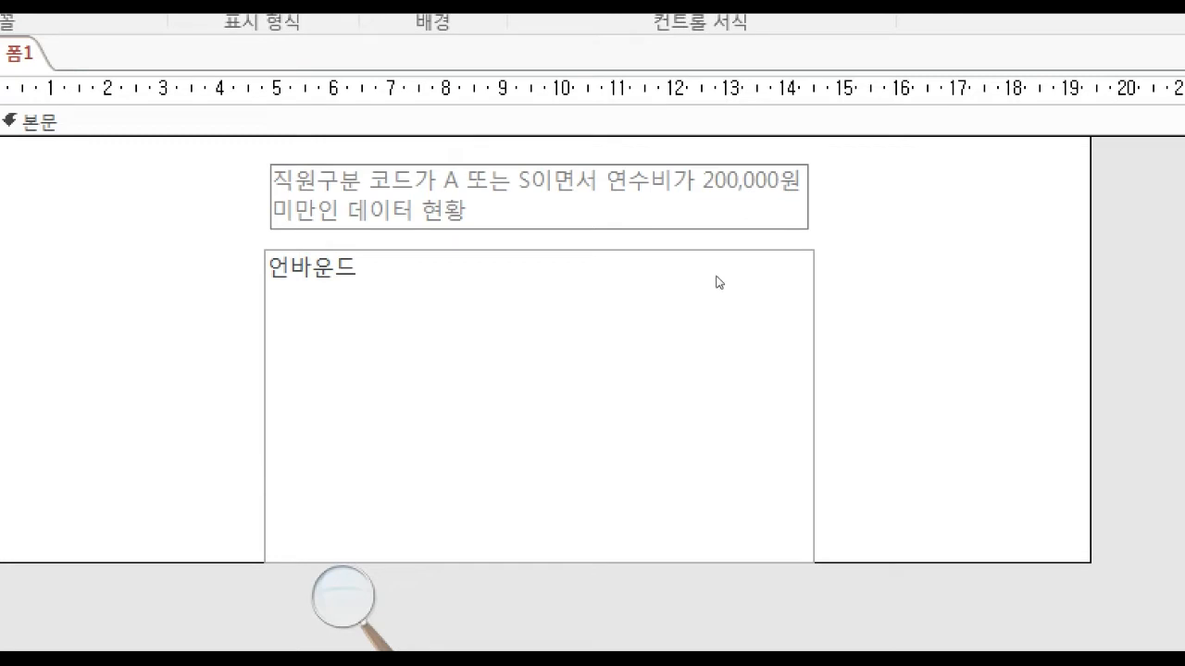
pyautogui.moveTo(596, 388); pyautogui.dragTo(598, 533)
pyautogui.moveTo(598, 463); pyautogui.dragTo(597, 578)
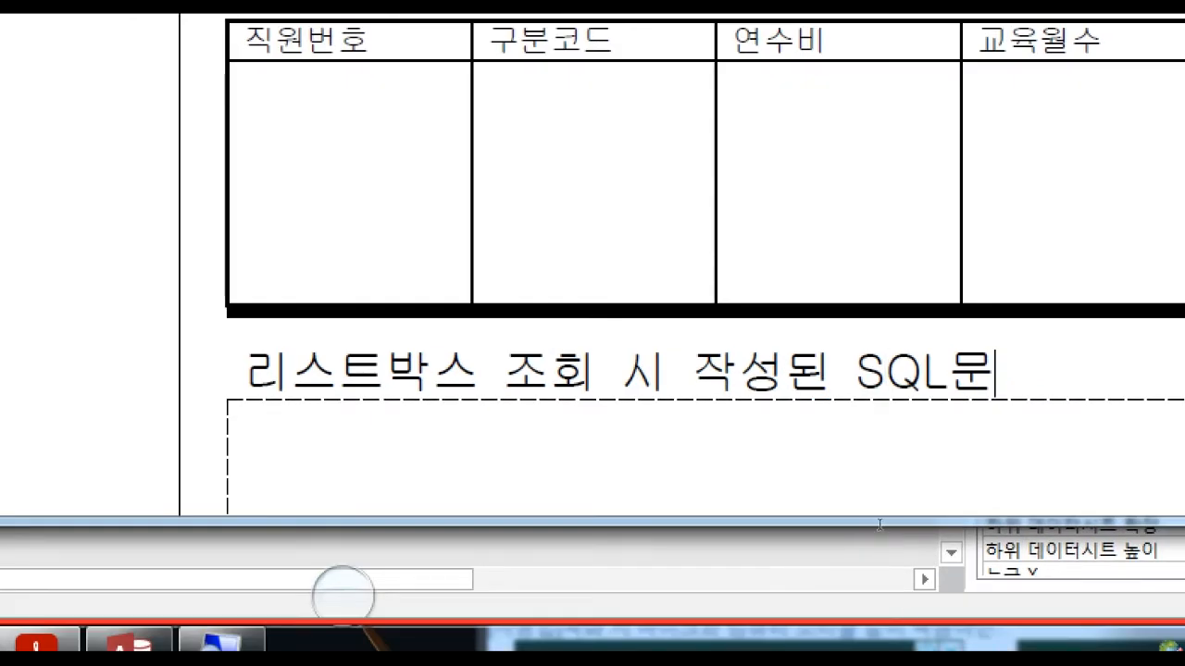
# Examine the exam PDF's inquiry form layout, including its title text and the heading 리스트박스 조회 시 작성된 SQL문.
pyautogui.scroll(-1, 880, 525)
pyautogui.hotkey('ctrl', 'shift', 'Left')
pyautogui.hotkey('ctrl', 'shift', 'Left')
pyautogui.hotkey('ctrl', 'shift', 'Left')
pyautogui.hotkey('ctrl', 'shift', 'Left')
pyautogui.hotkey('ctrl', 'shift', 'Left')
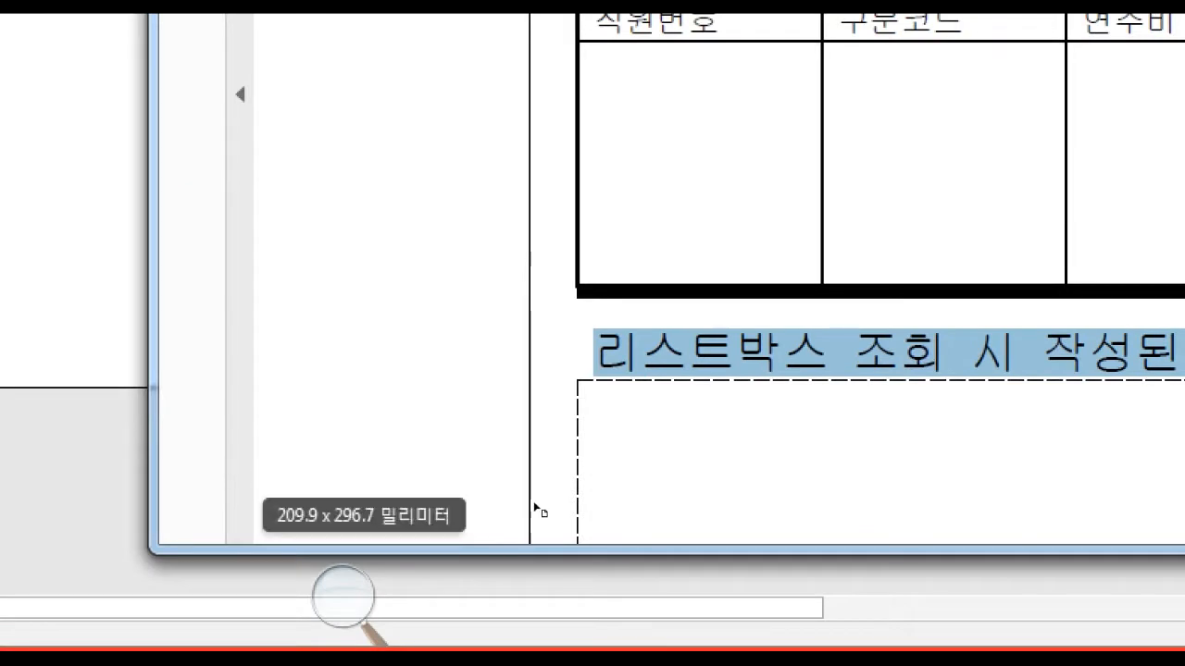
pyautogui.rightClick(534, 508)
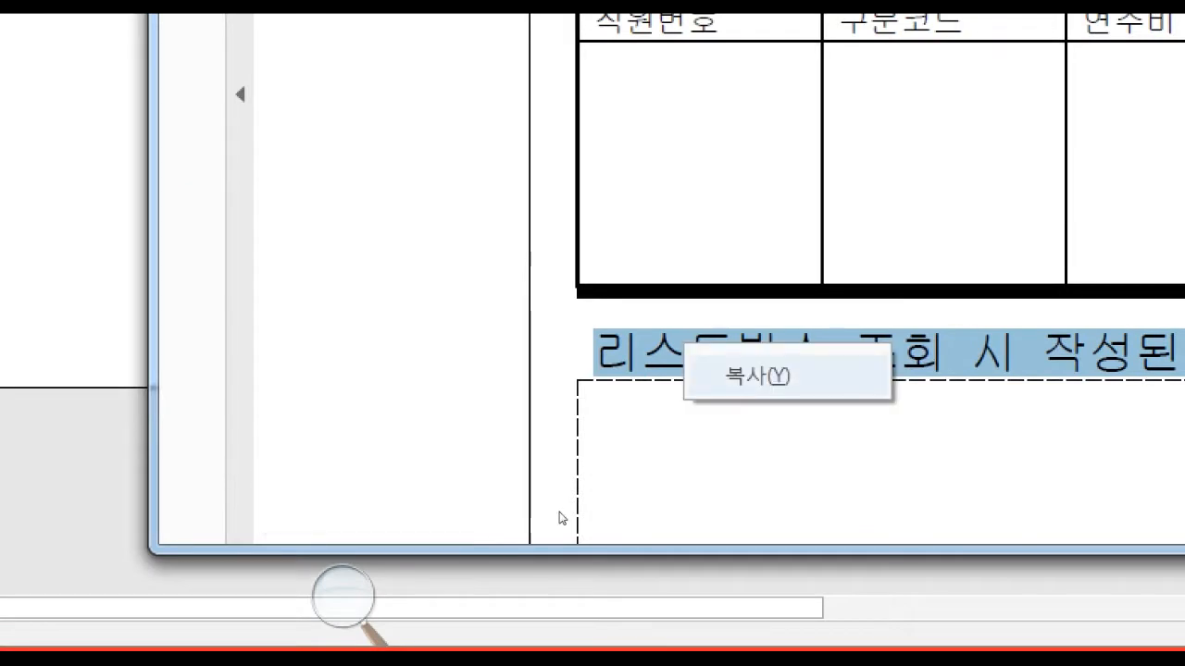
pyautogui.click(563, 519)
pyautogui.doubleClick(499, 506)
pyautogui.click(486, 507)
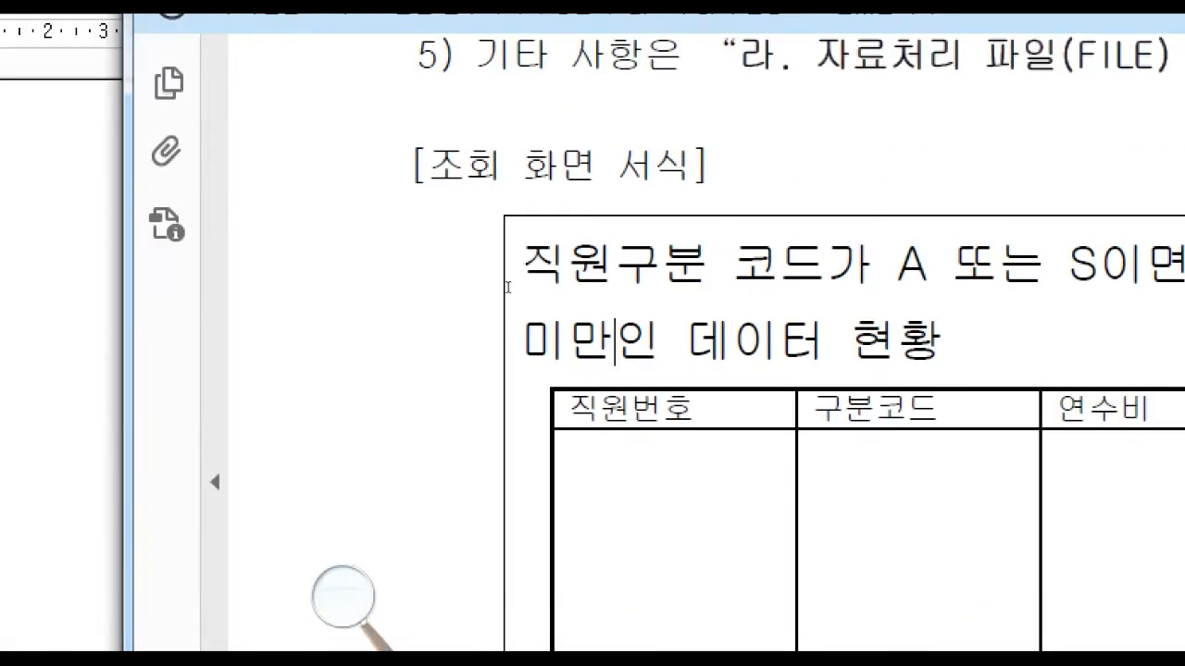
pyautogui.moveTo(486, 270); pyautogui.dragTo(682, 305)
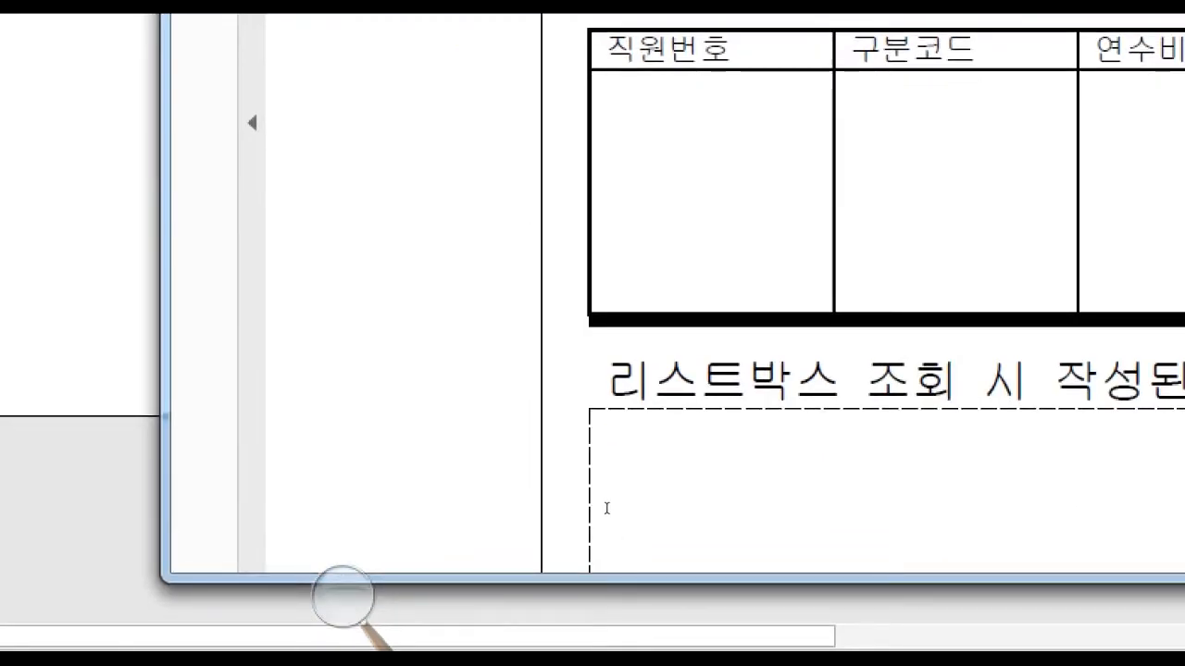
pyautogui.click(607, 506)
# Switch back to the Access form and duplicate the title label by copying and pasting it into the form body.
pyautogui.click(221, 276)
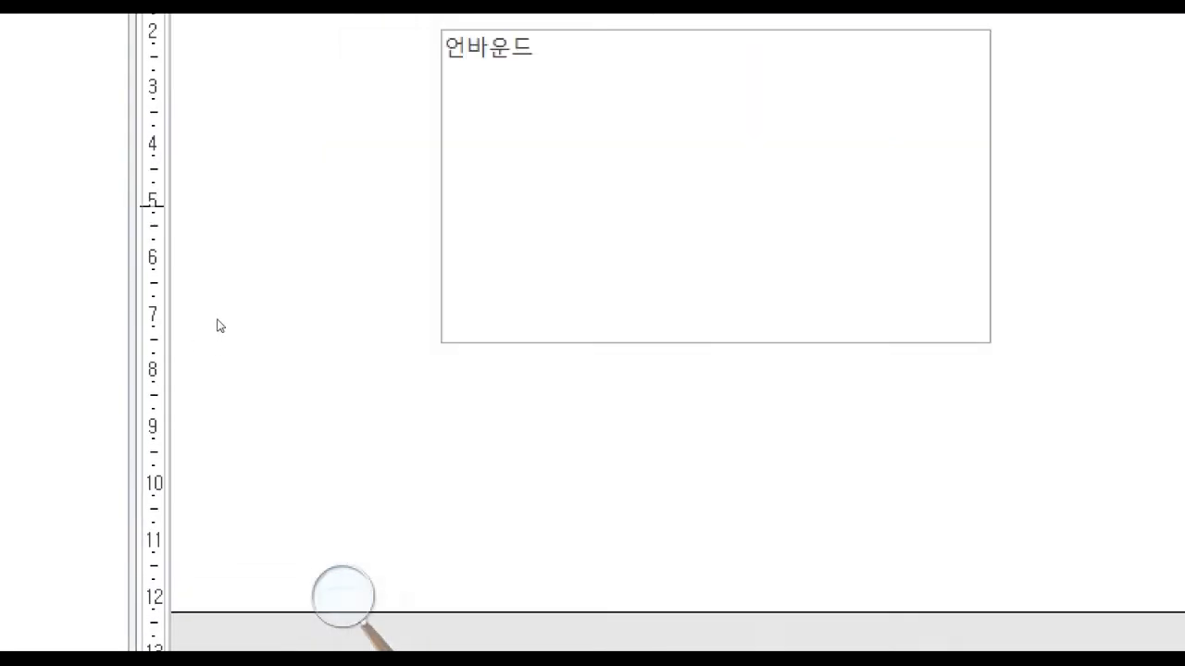
pyautogui.click(444, 214)
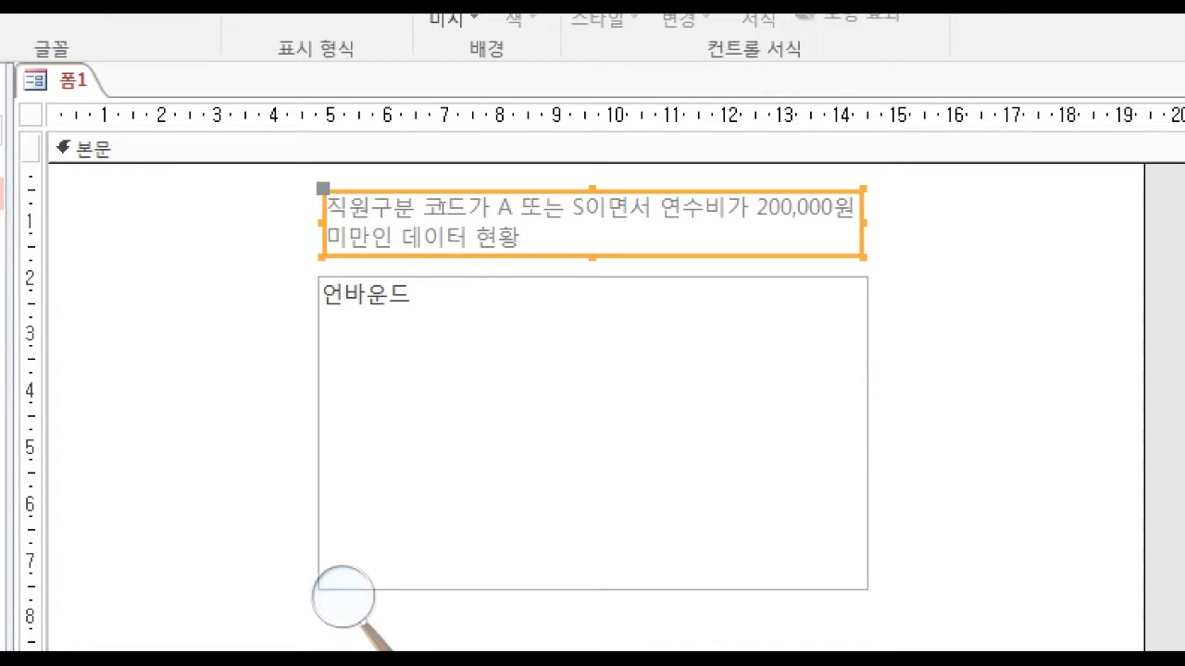
pyautogui.rightClick(467, 222)
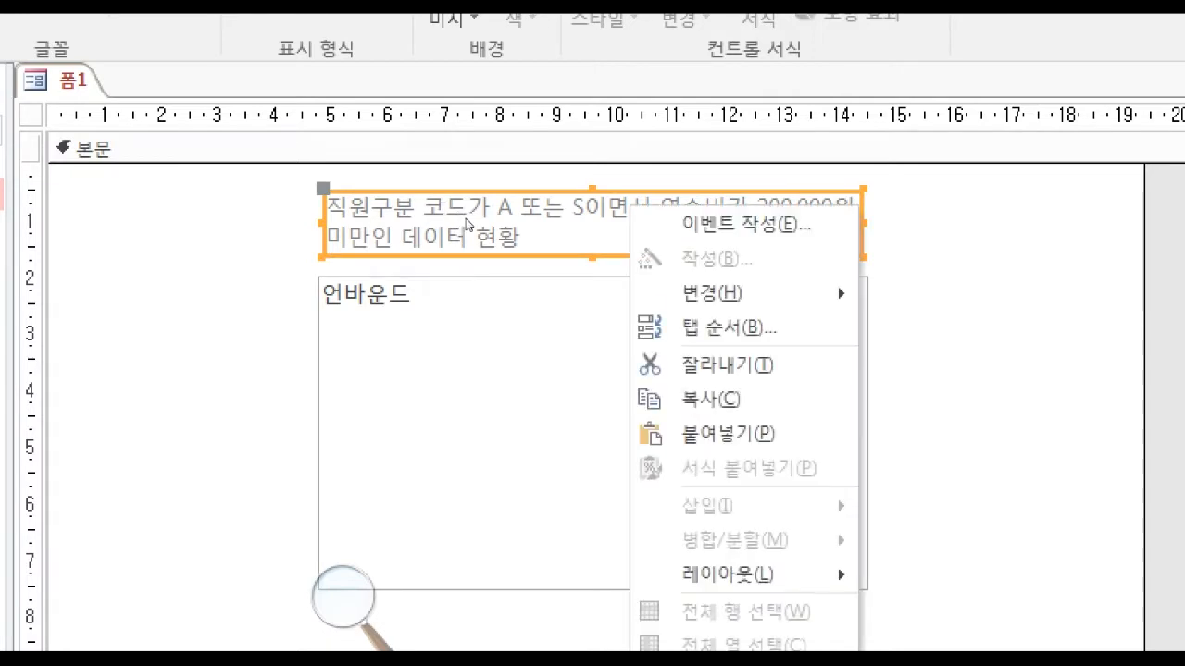
pyautogui.click(502, 289)
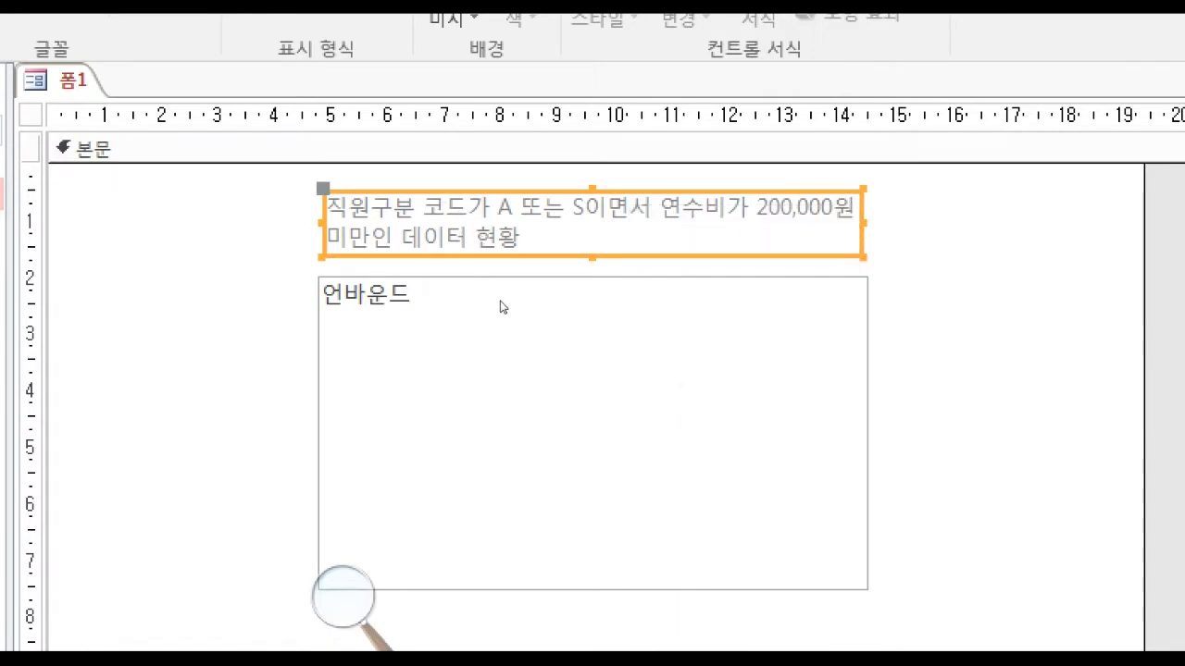
pyautogui.click(361, 420)
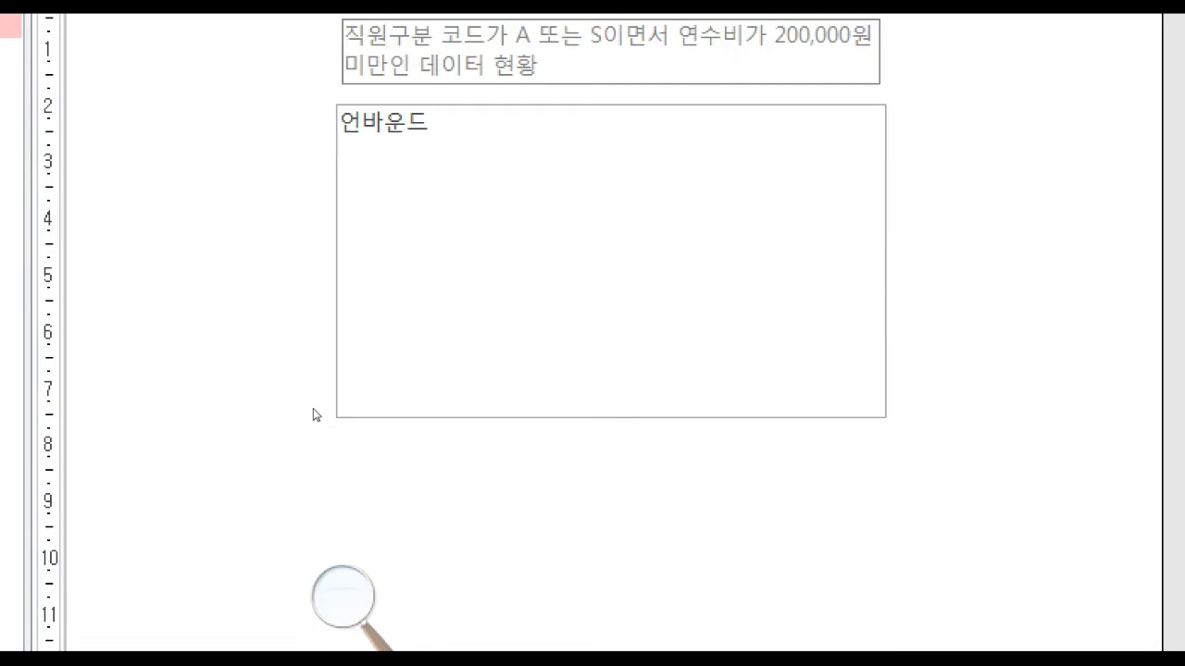
pyautogui.rightClick(316, 415)
pyautogui.press('Down')
pyautogui.press('Down')
pyautogui.press('Down')
pyautogui.press('Return')
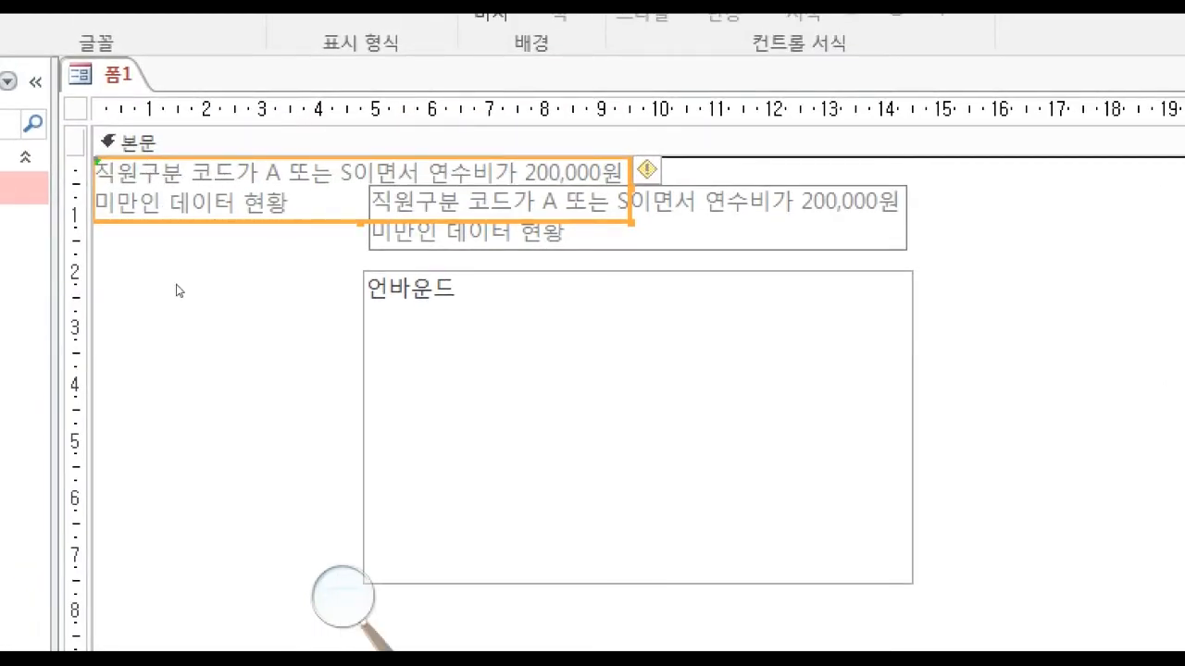
# Move the duplicated title label to just below the list box, roughly in line with its left edge.
pyautogui.press('Down')
pyautogui.press('Down')
pyautogui.press('Down')
pyautogui.press('Down')
pyautogui.press('Down')
pyautogui.press('Down')
pyautogui.press('Down')
pyautogui.press('Down')
pyautogui.press('Down')
pyautogui.press('Down')
pyautogui.press('Down')
pyautogui.press('Down')
pyautogui.press('Down')
pyautogui.press('Down')
pyautogui.press('Down')
pyautogui.press('Down')
pyautogui.press('Down')
pyautogui.press('Down')
pyautogui.press('Down')
pyautogui.press('Down')
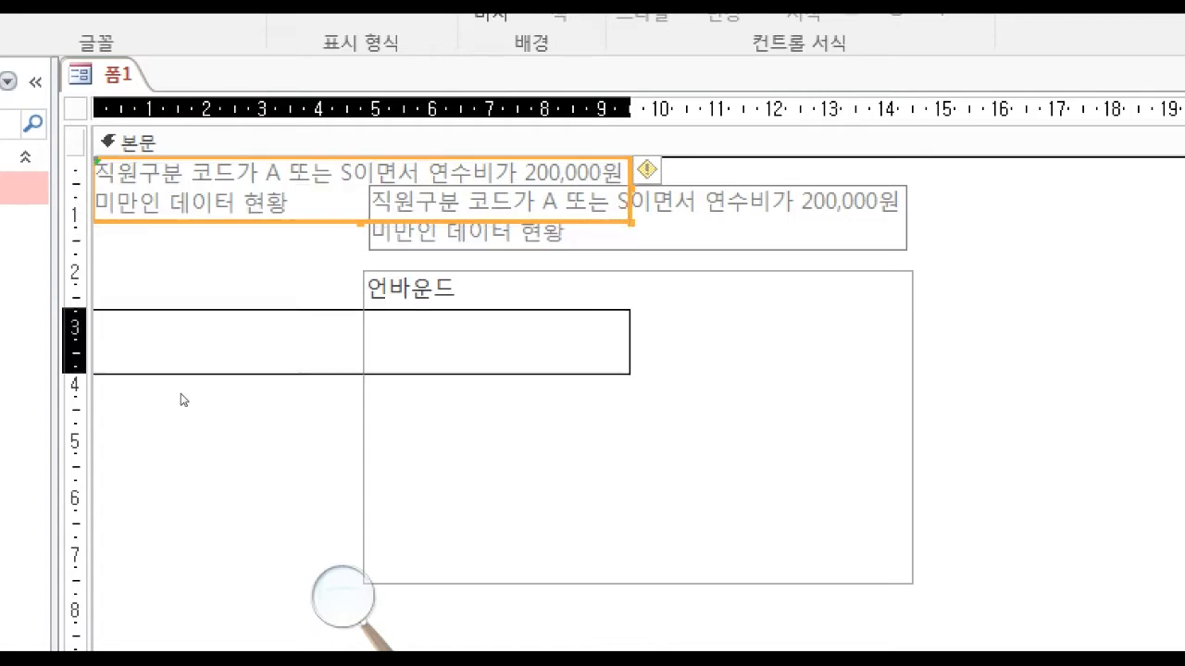
pyautogui.press('Right')
pyautogui.press('Right')
pyautogui.press('Right')
pyautogui.press('Right')
pyautogui.press('Right')
pyautogui.press('Right')
pyautogui.press('Right')
pyautogui.press('Right')
pyautogui.press('Right')
pyautogui.press('Right')
pyautogui.press('Right')
pyautogui.press('Right')
pyautogui.press('Right')
pyautogui.press('Right')
pyautogui.press('Right')
pyautogui.press('Right')
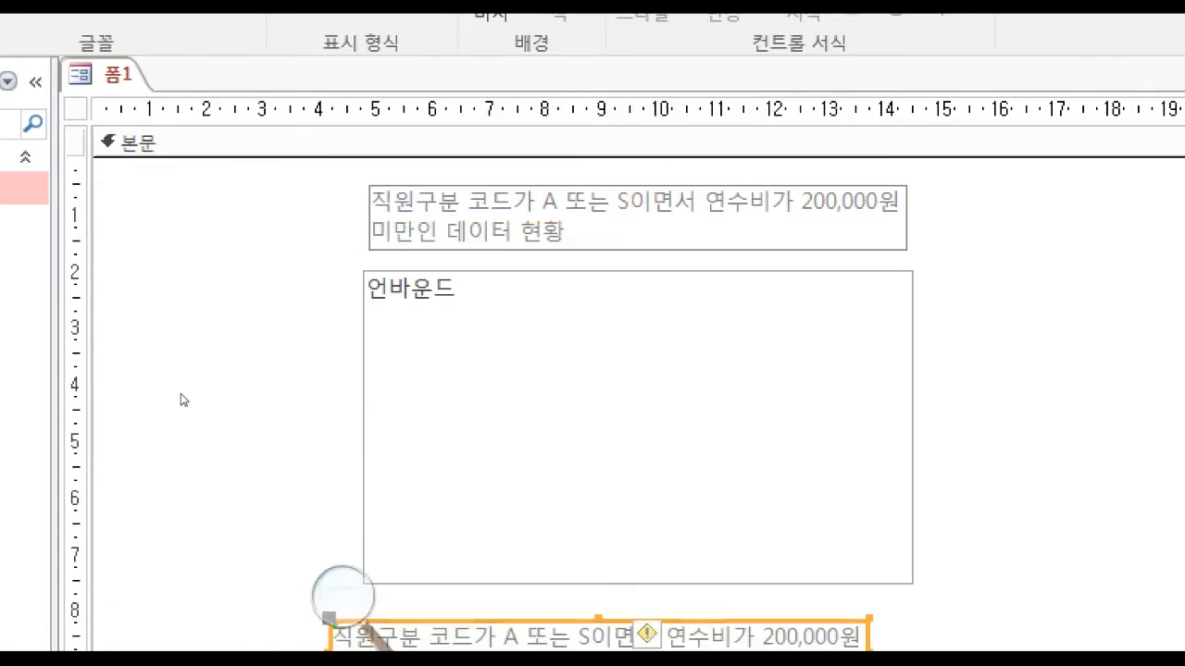
pyautogui.press('Right')
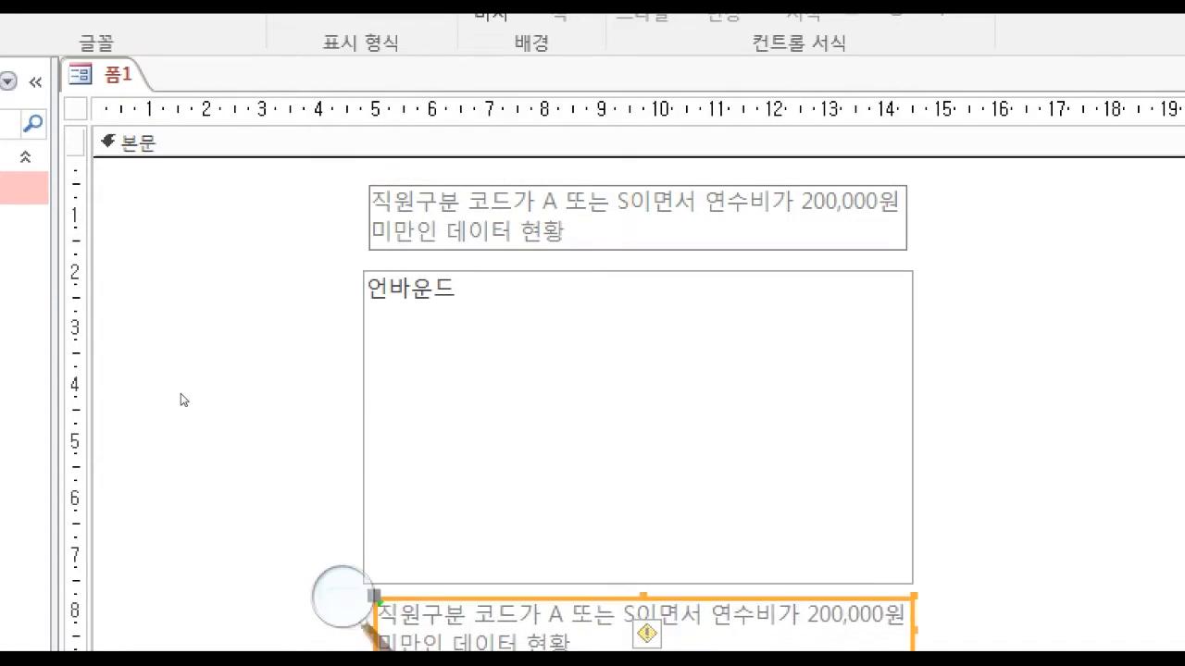
# Copy the heading text 리스트박스 조회 시 작성된 SQL문 from the exam PDF.
pyautogui.scroll(-2, 301, 373)
pyautogui.scroll(-2, 301, 373)
pyautogui.press('F2')
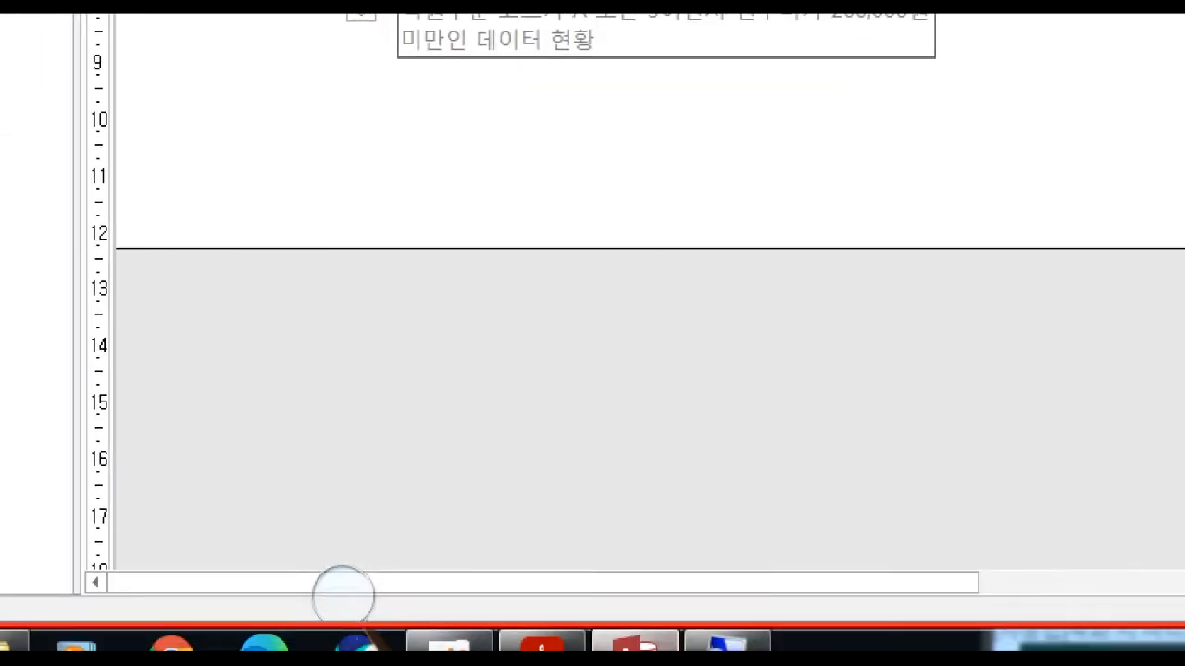
pyautogui.click(543, 642)
pyautogui.moveTo(871, 505); pyautogui.dragTo(542, 499)
pyautogui.click(557, 515)
pyautogui.click(566, 505)
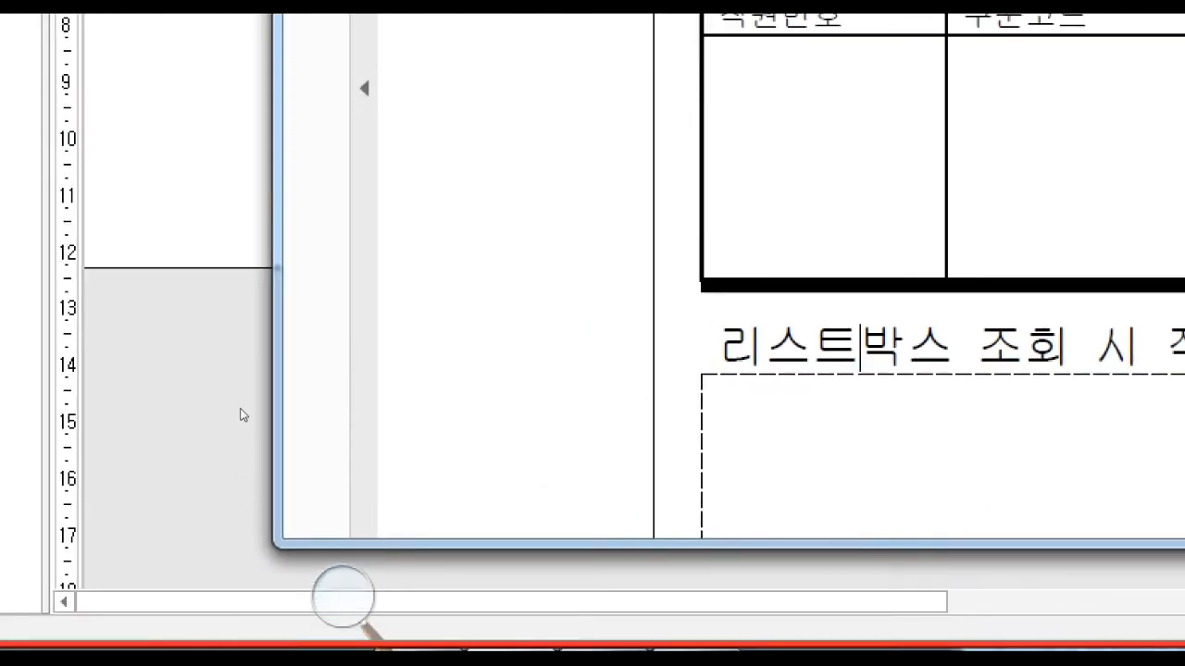
# Replace the duplicated label's text in the Access form with 리스트박스 조회 시 작성된 SQL문 and shrink the label to fit it.
pyautogui.click(241, 410)
pyautogui.click(413, 361)
pyautogui.moveTo(407, 360); pyautogui.dragTo(324, 348)
pyautogui.hotkey('ctrl', 'v')
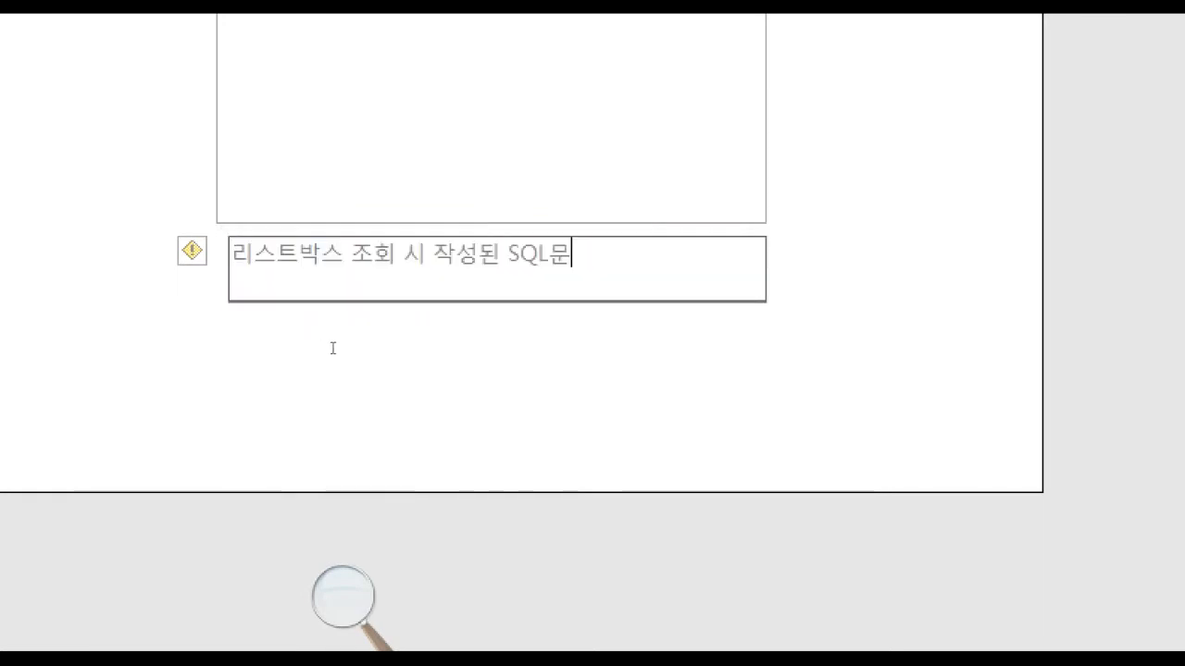
pyautogui.press('Return')
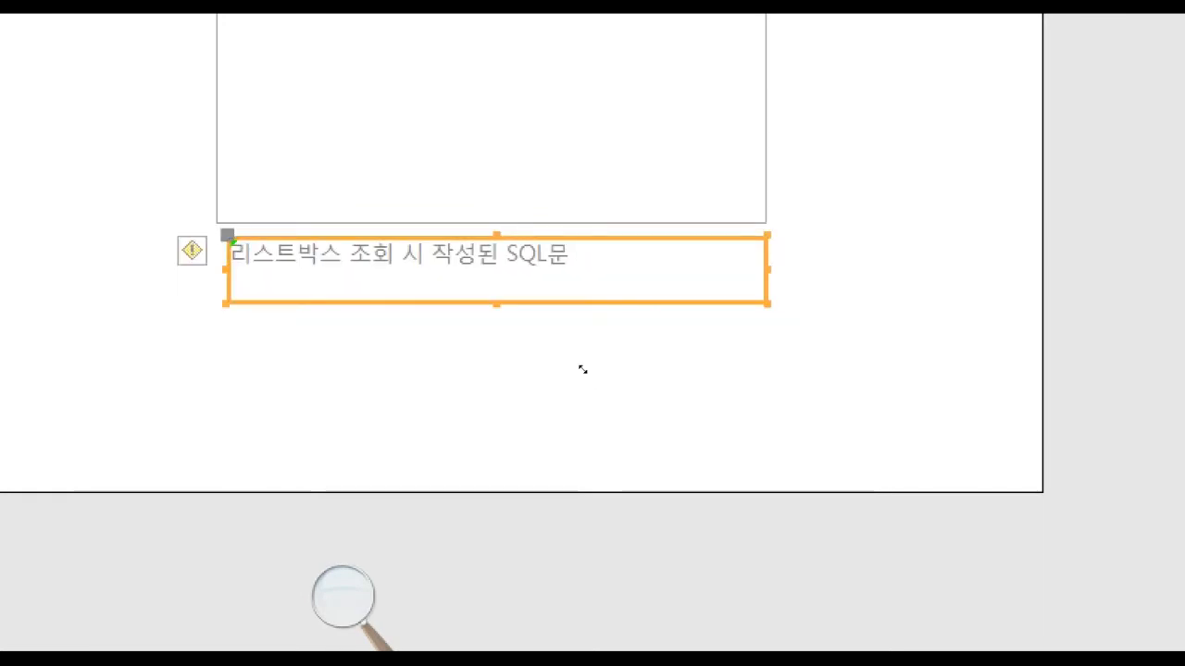
pyautogui.click(583, 371)
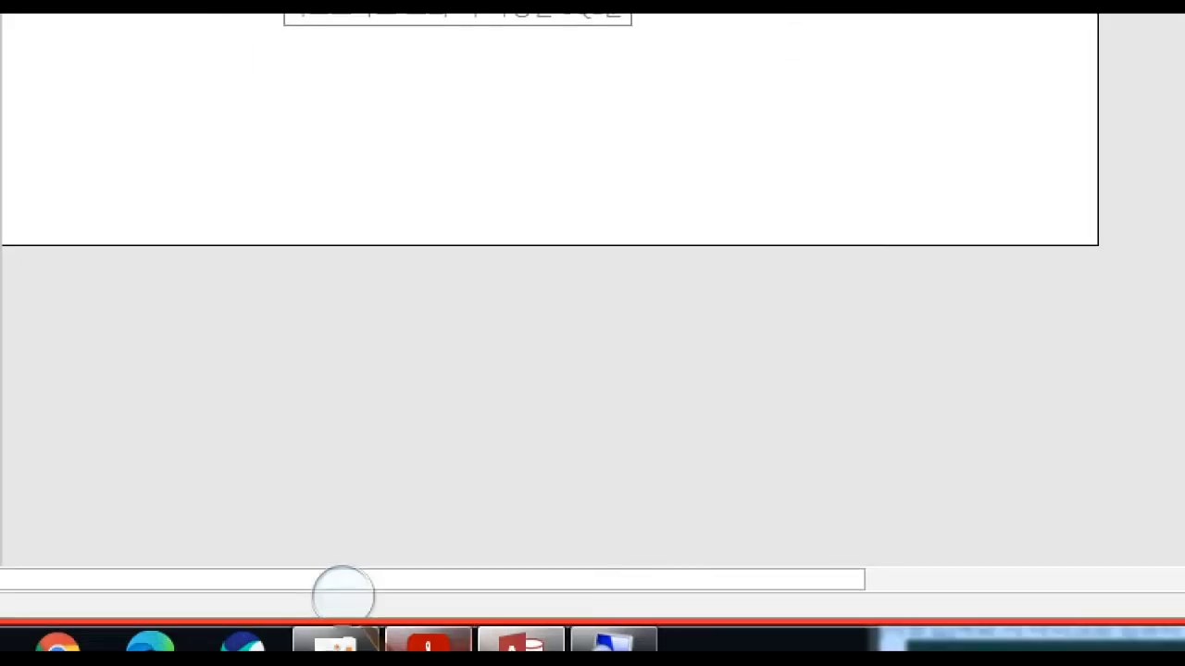
# Check the PDF's dashed SQL box, add a text box about 9.8 cm wide and 3.3 cm high below the form's SQL heading, and delete its attached label.
pyautogui.click(439, 643)
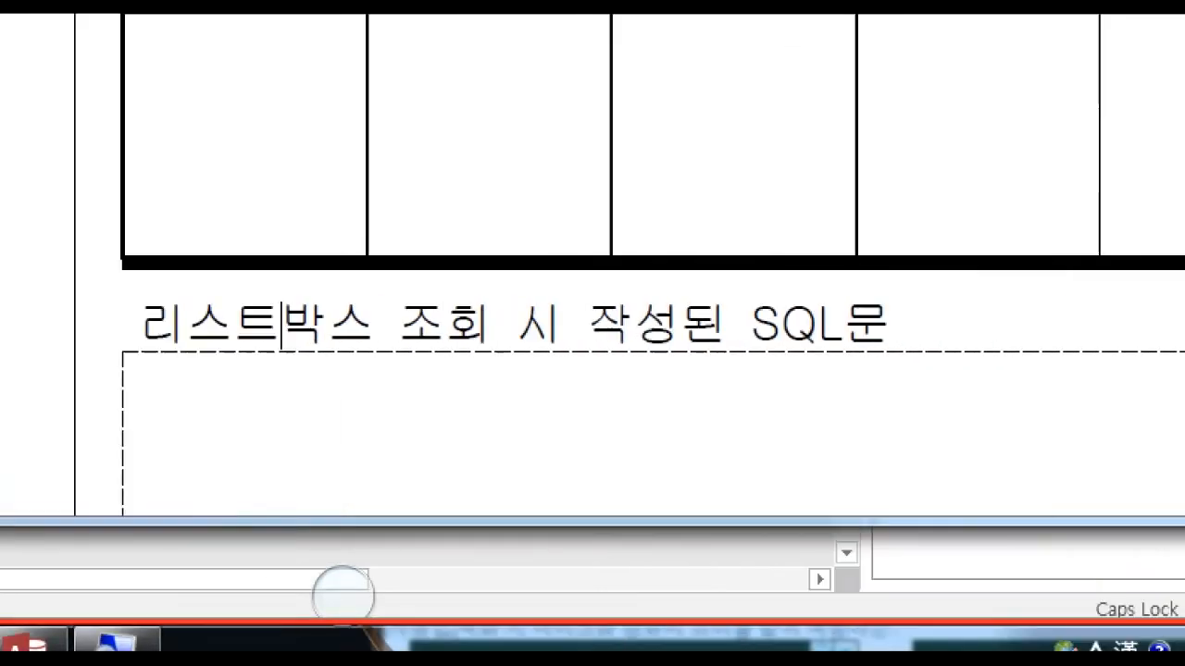
pyautogui.scroll(-3, 856, 508)
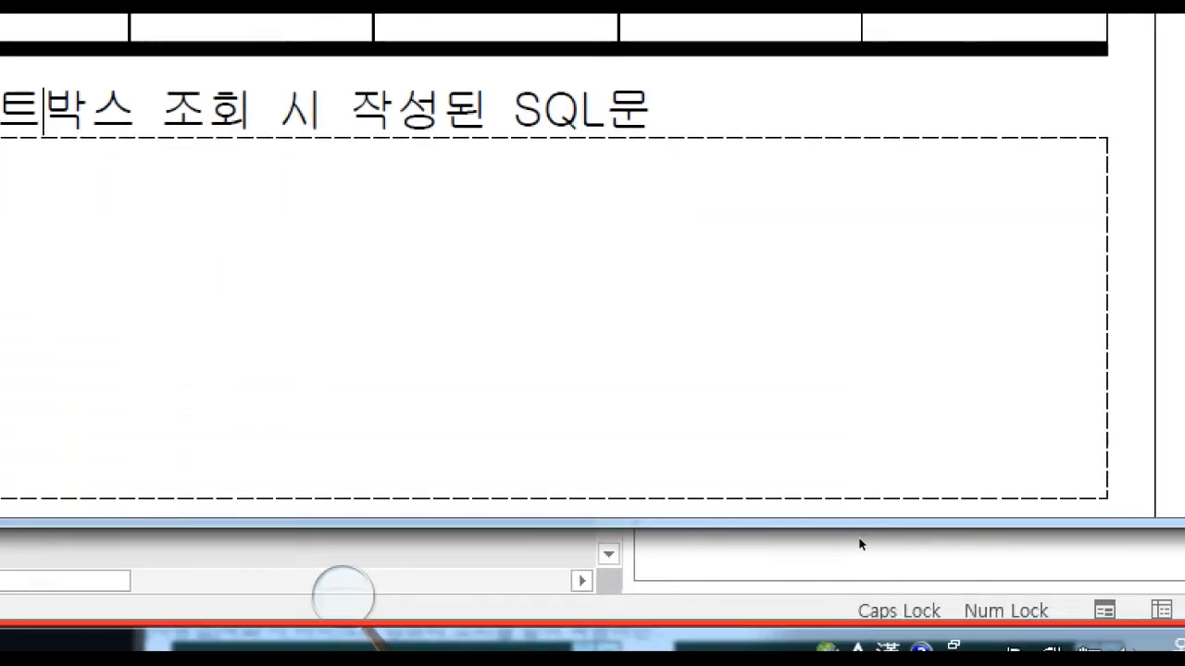
pyautogui.click(176, 323)
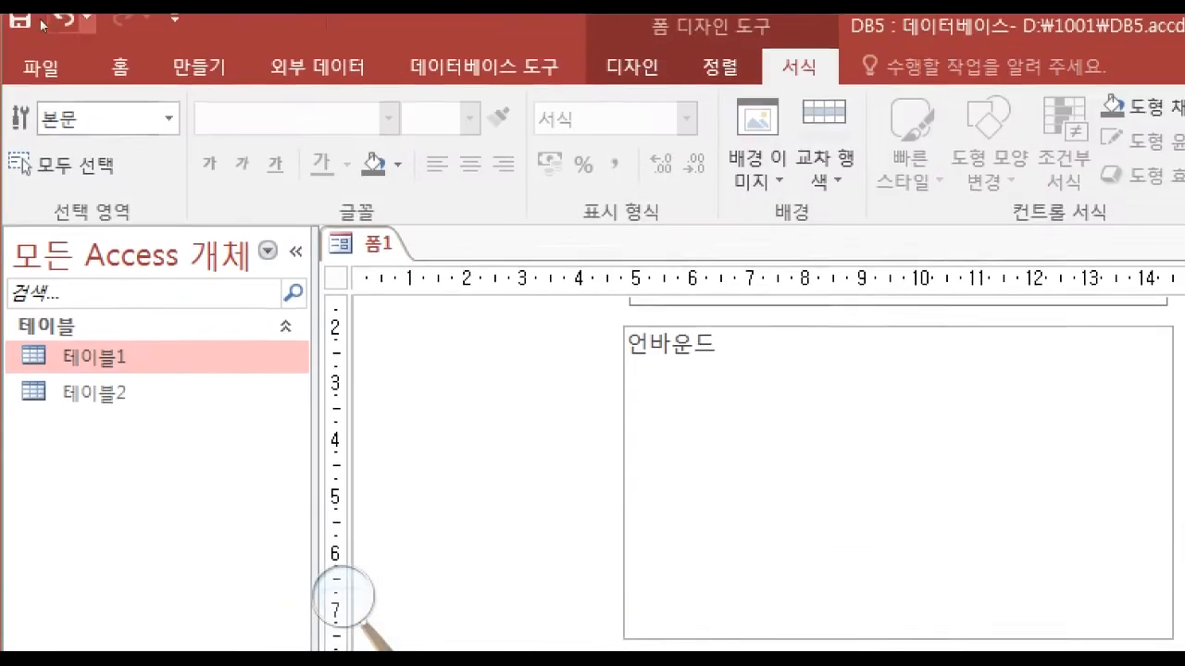
pyautogui.click(633, 77)
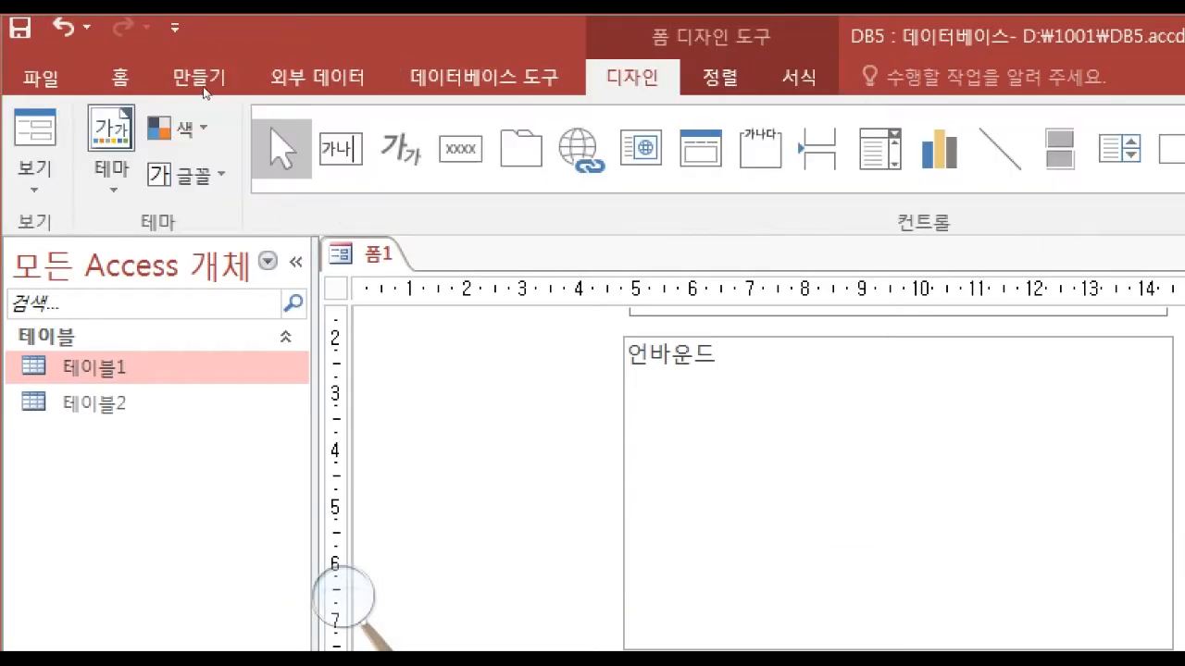
pyautogui.click(341, 149)
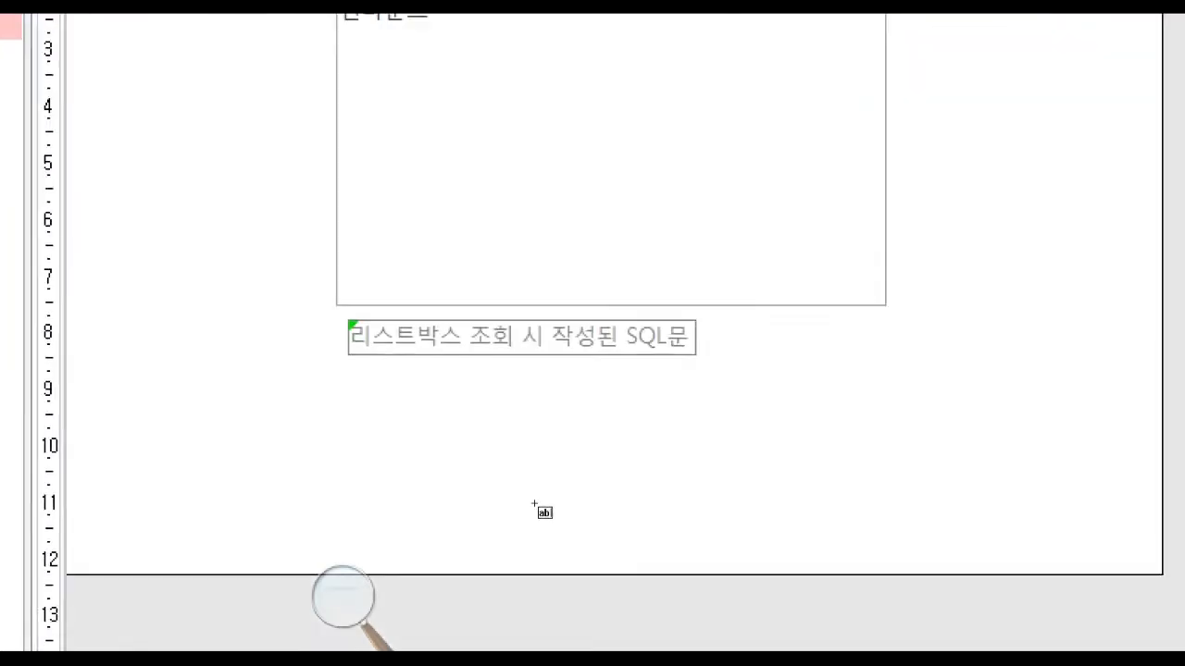
pyautogui.moveTo(332, 380)
pyautogui.mouseDown()
pyautogui.moveTo(580, 442)
pyautogui.moveTo(585, 453)
pyautogui.mouseUp()
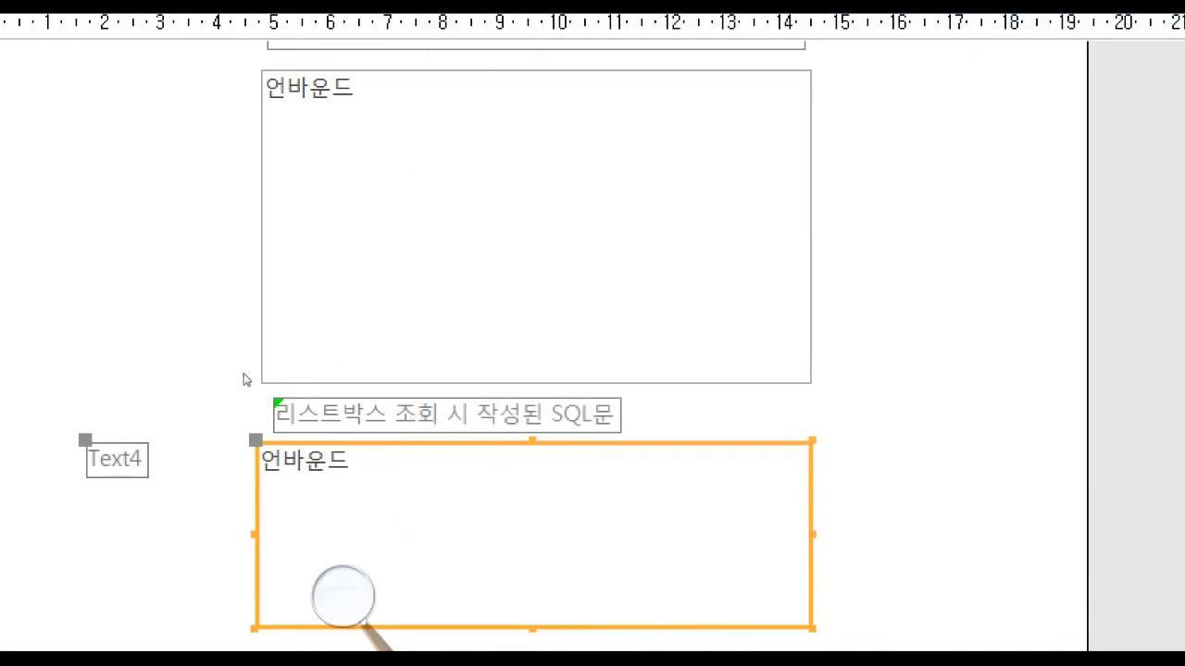
pyautogui.click(117, 460)
pyautogui.press('Delete')
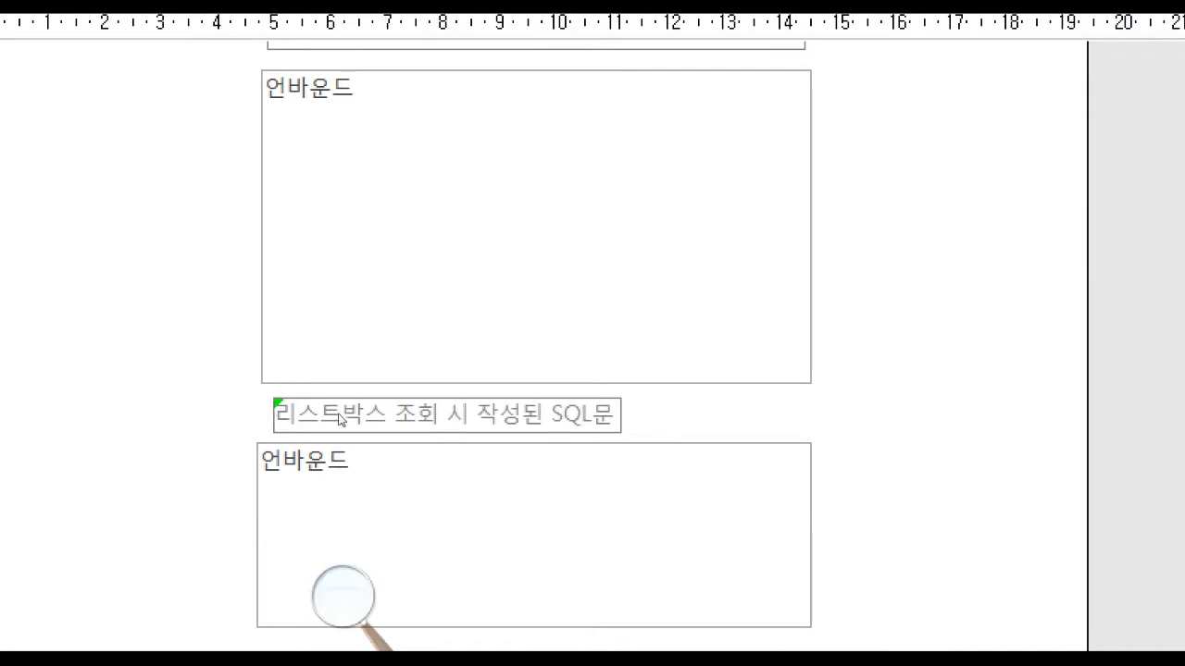
# Set the new text box's border style to 파선.
pyautogui.click(419, 491)
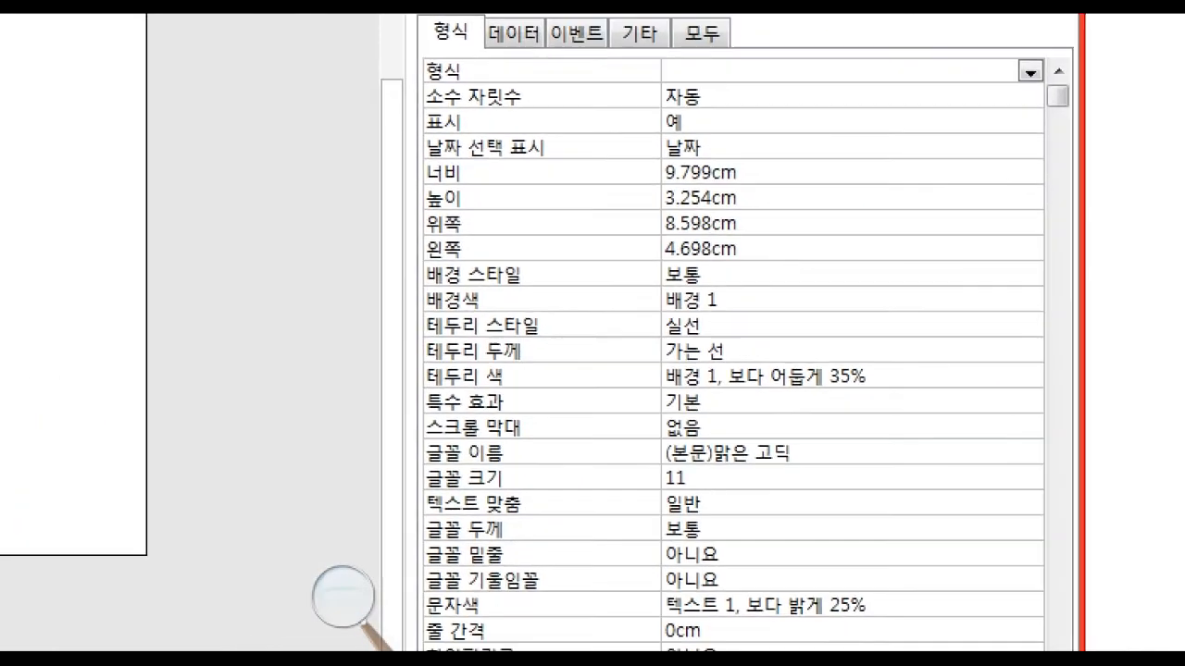
pyautogui.click(931, 325)
pyautogui.click(1030, 327)
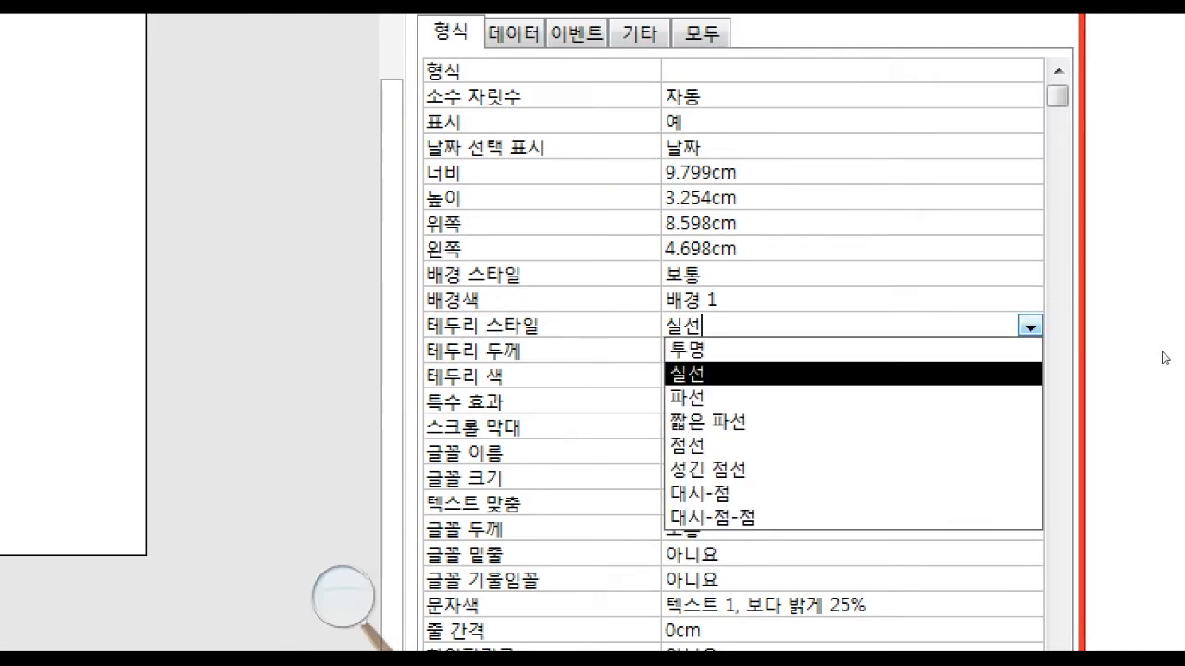
pyautogui.click(787, 397)
pyautogui.click(651, 422)
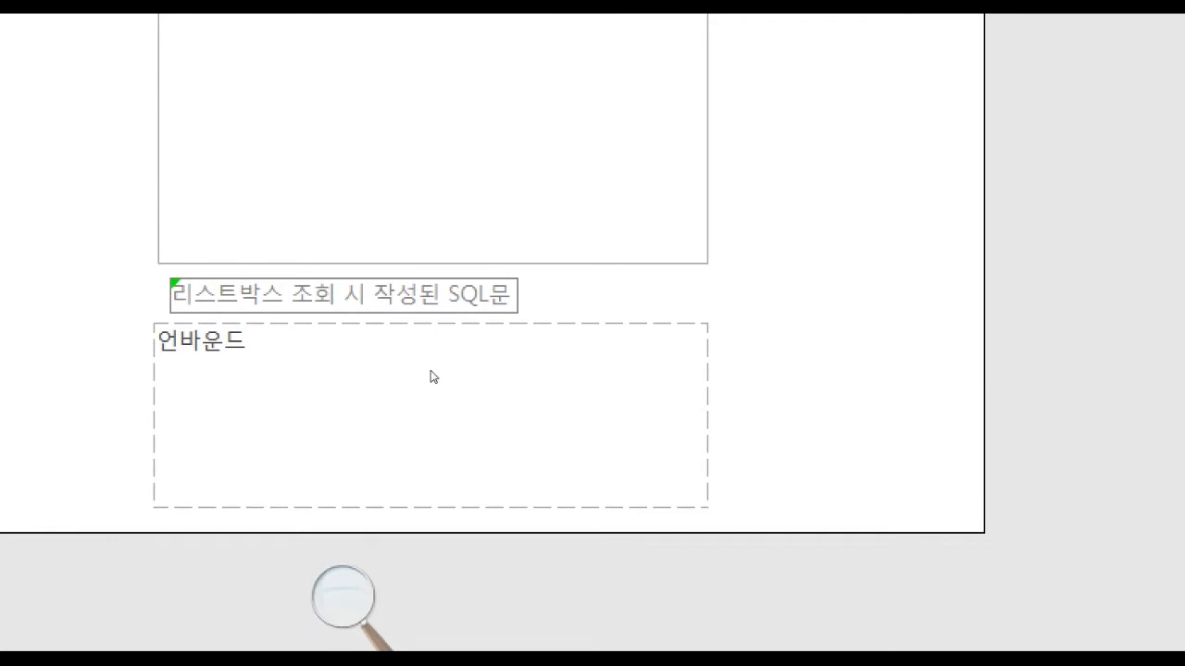
# Enter the sample text 456789ㄱㄴㄷABCD as the content of the dashed text box.
pyautogui.click(326, 375)
pyautogui.click(365, 383)
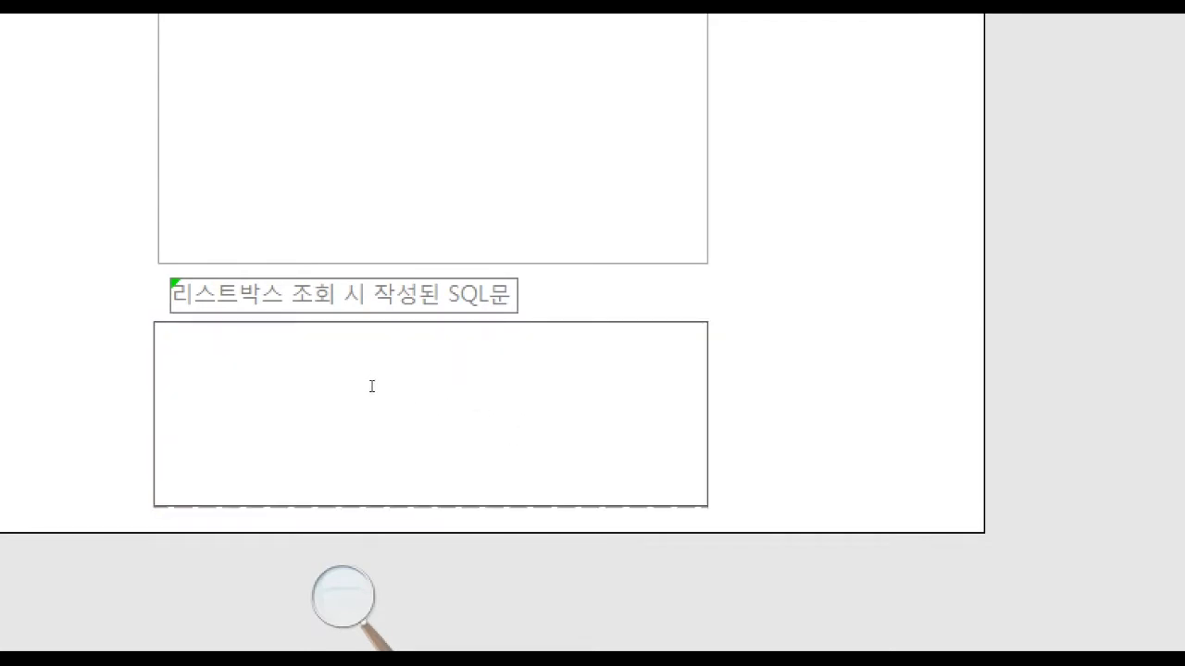
pyautogui.write('456789')
pyautogui.click(697, 382)
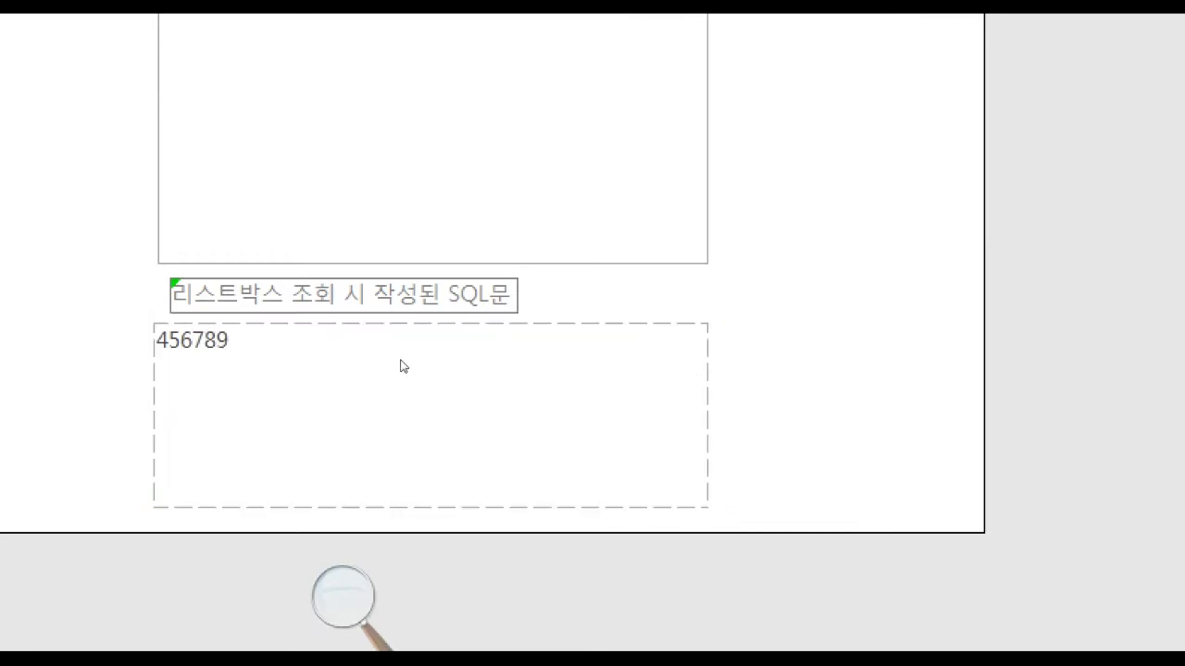
pyautogui.click(344, 373)
pyautogui.click(347, 371)
pyautogui.write('R')
pyautogui.press('BackSpace')
pyautogui.write('ㄱㄴㄷABCD')
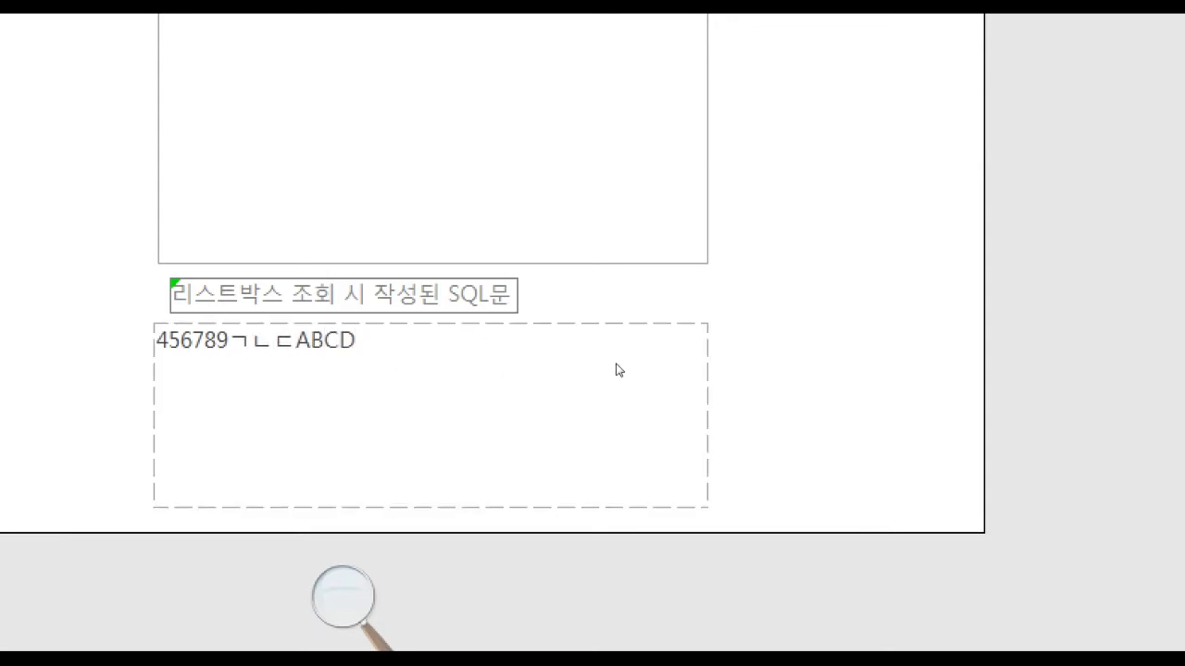
pyautogui.click(549, 370)
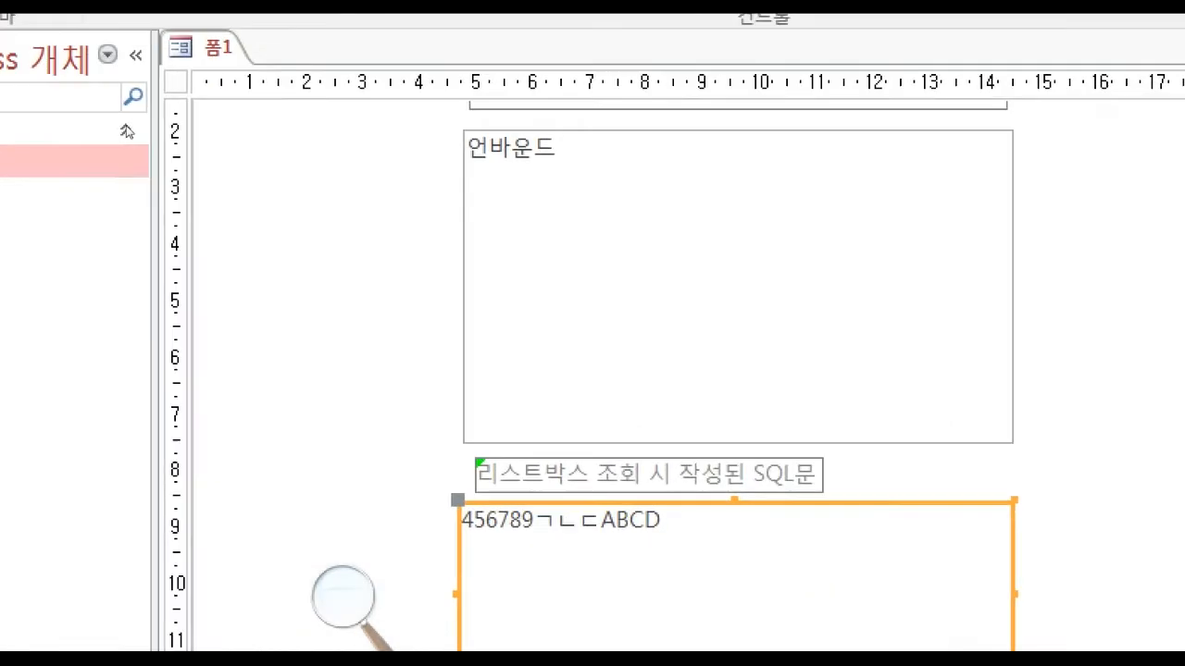
# Preview the form in form view and check how the dashed text box displays its content.
pyautogui.click(33, 28)
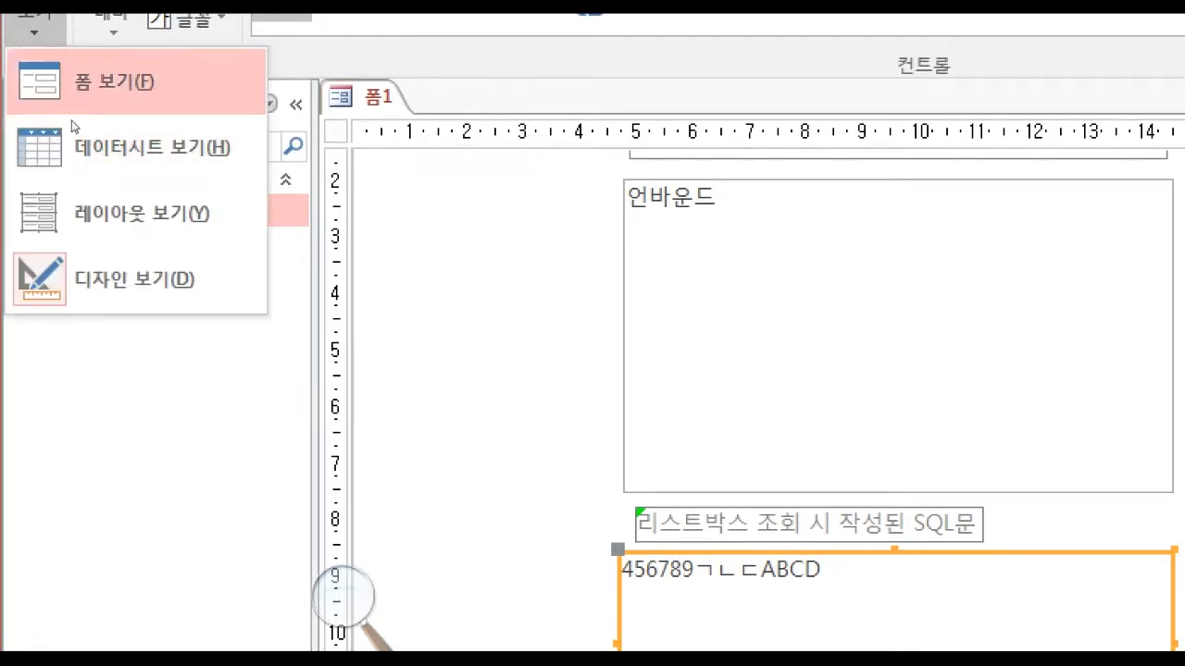
pyautogui.click(93, 83)
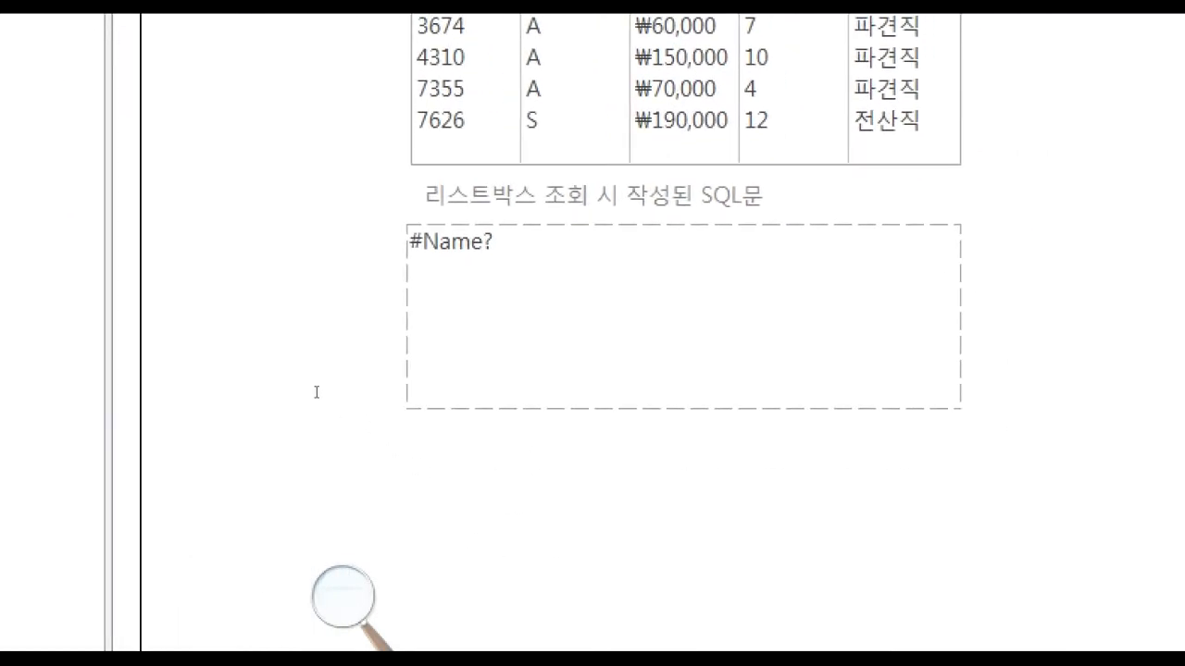
pyautogui.moveTo(351, 393); pyautogui.dragTo(312, 392)
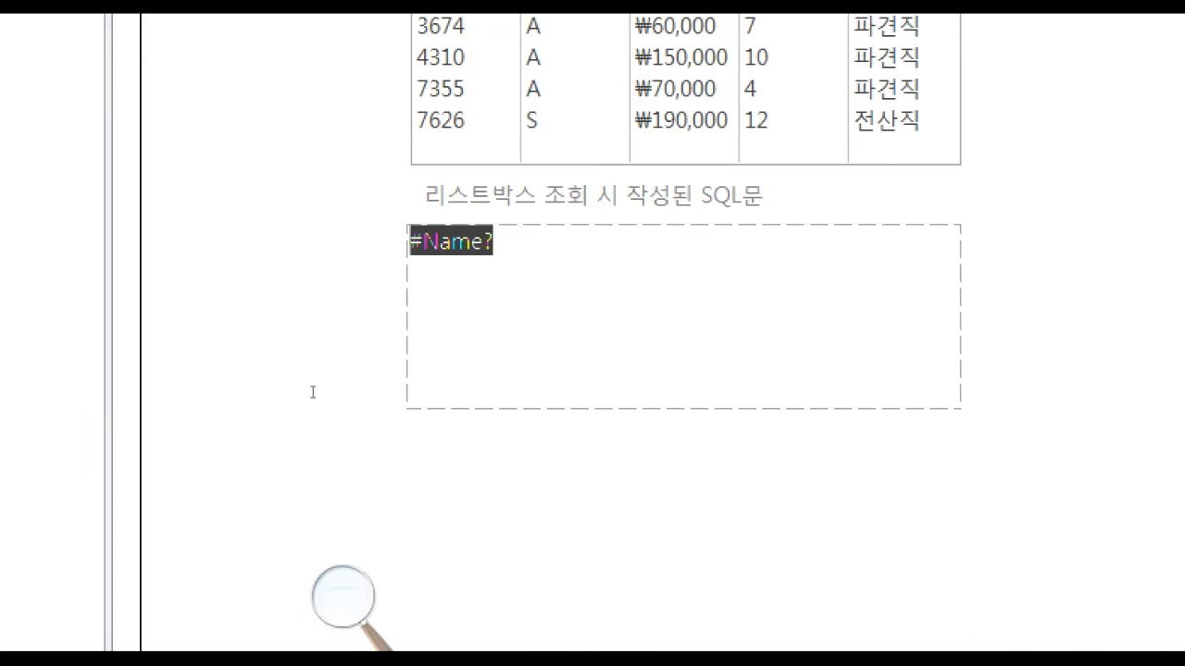
pyautogui.click(364, 395)
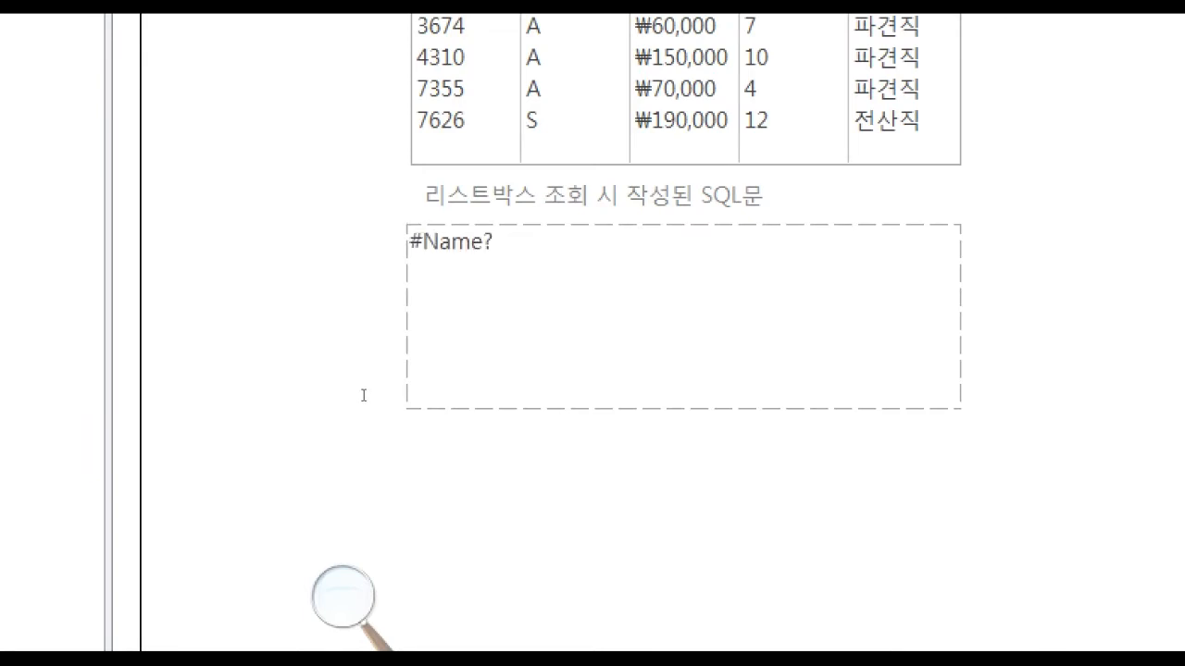
# Return to design view and change the text box content to the expression ='456789ㄱㄴㄷABCD'.
pyautogui.click(33, 42)
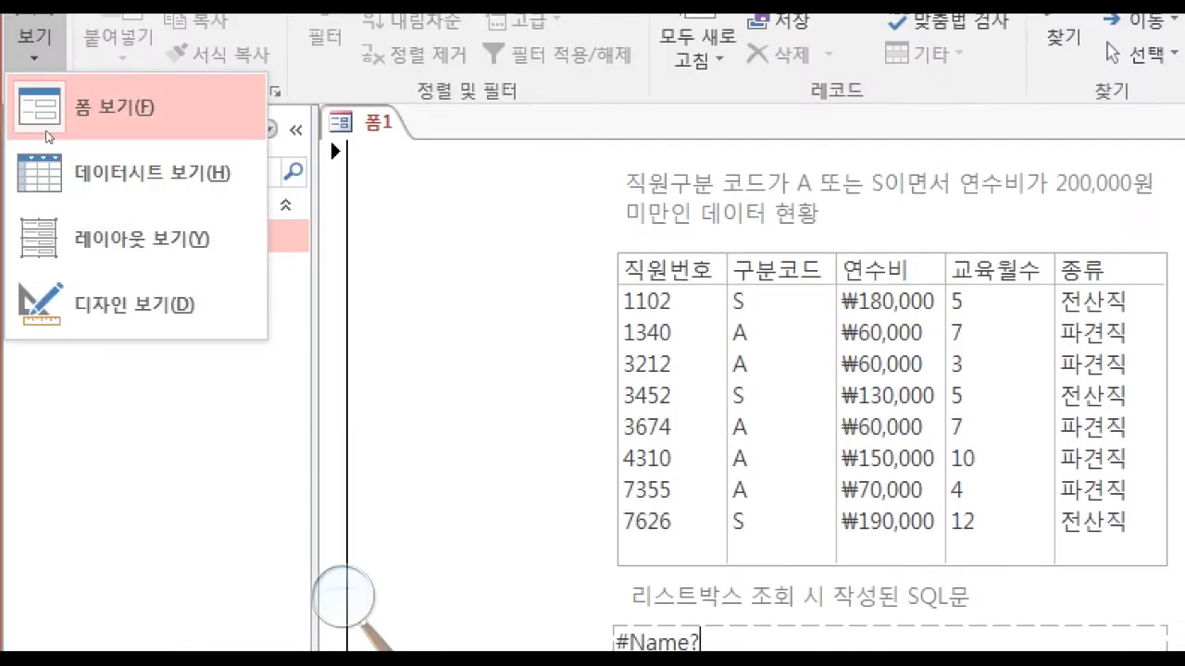
pyautogui.click(65, 298)
pyautogui.click(369, 433)
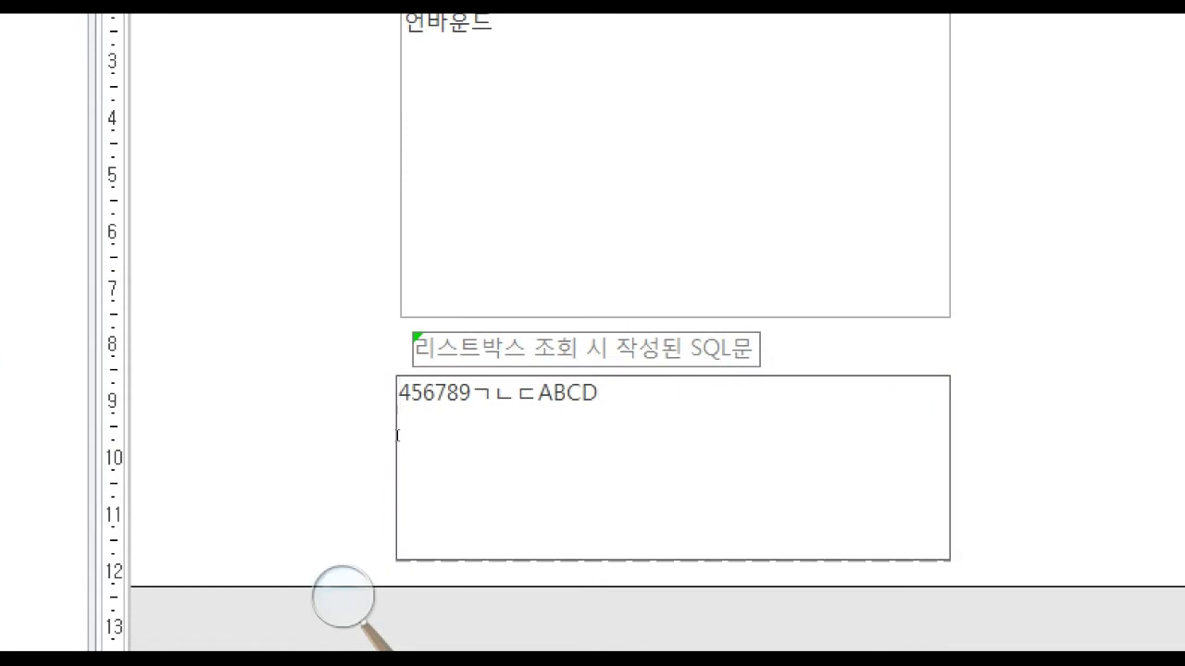
pyautogui.press('Home')
pyautogui.write('=')
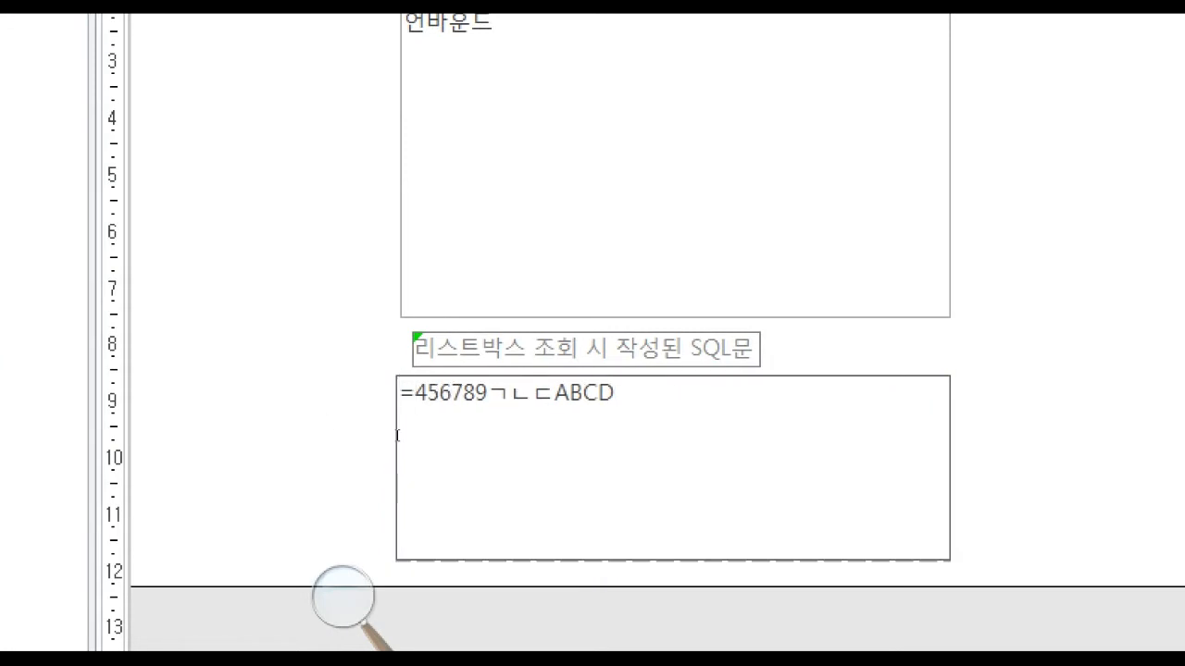
pyautogui.write("'")
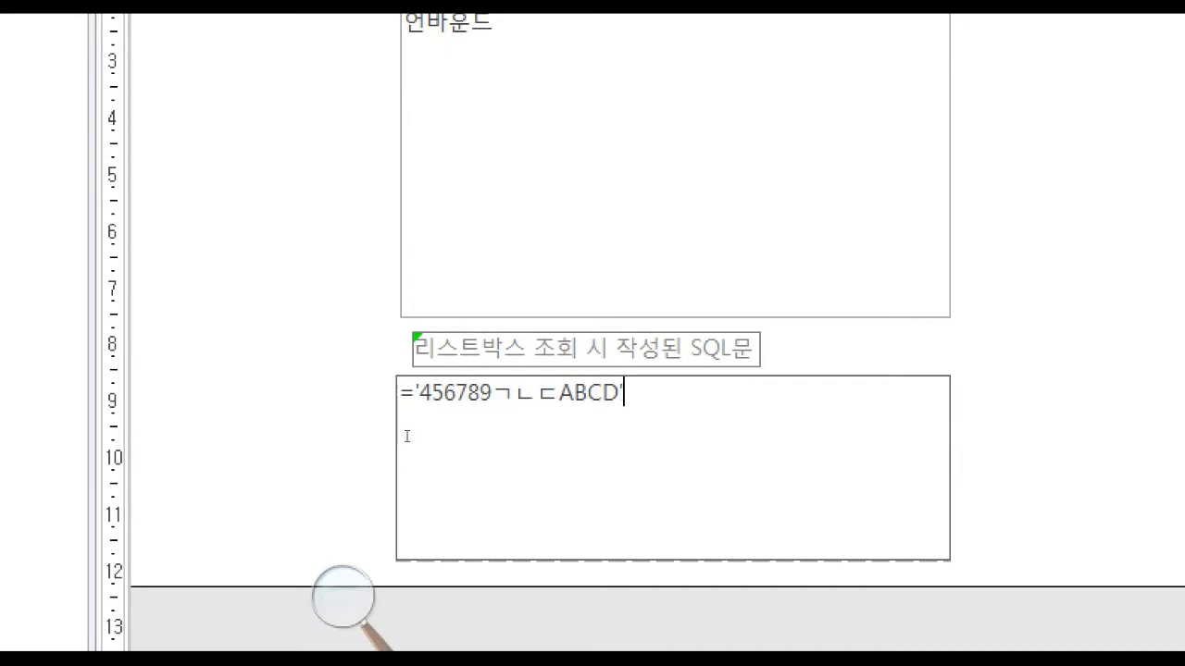
# Check the quoted text expression in form view and return to design view.
pyautogui.click(34, 35)
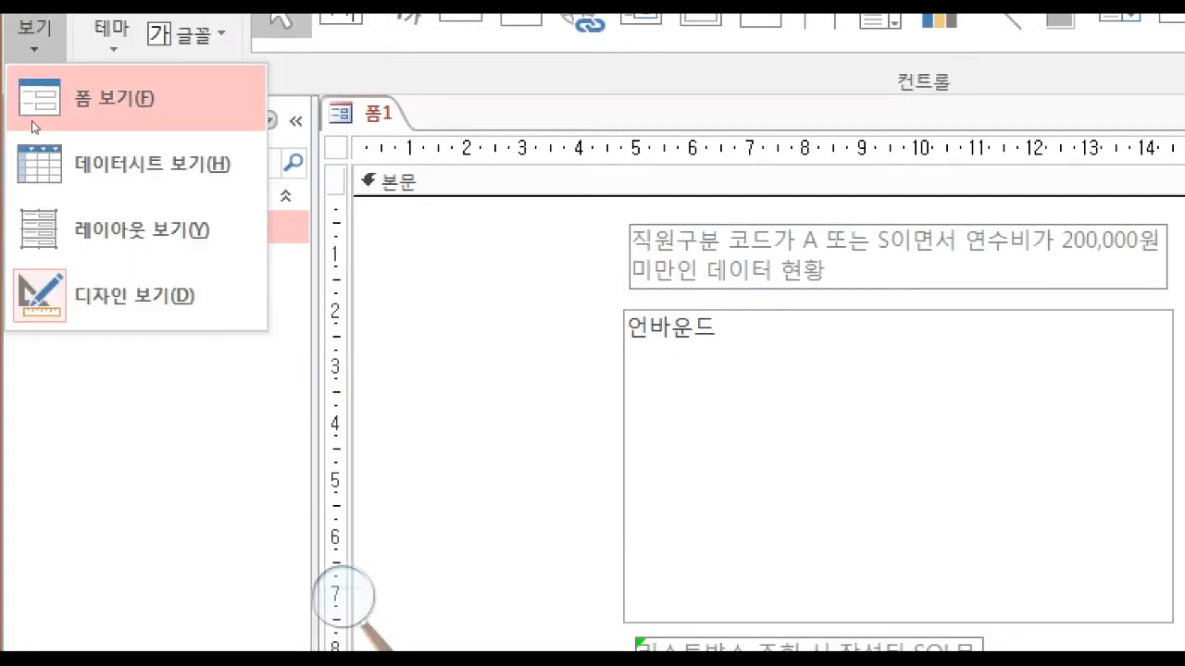
pyautogui.click(34, 120)
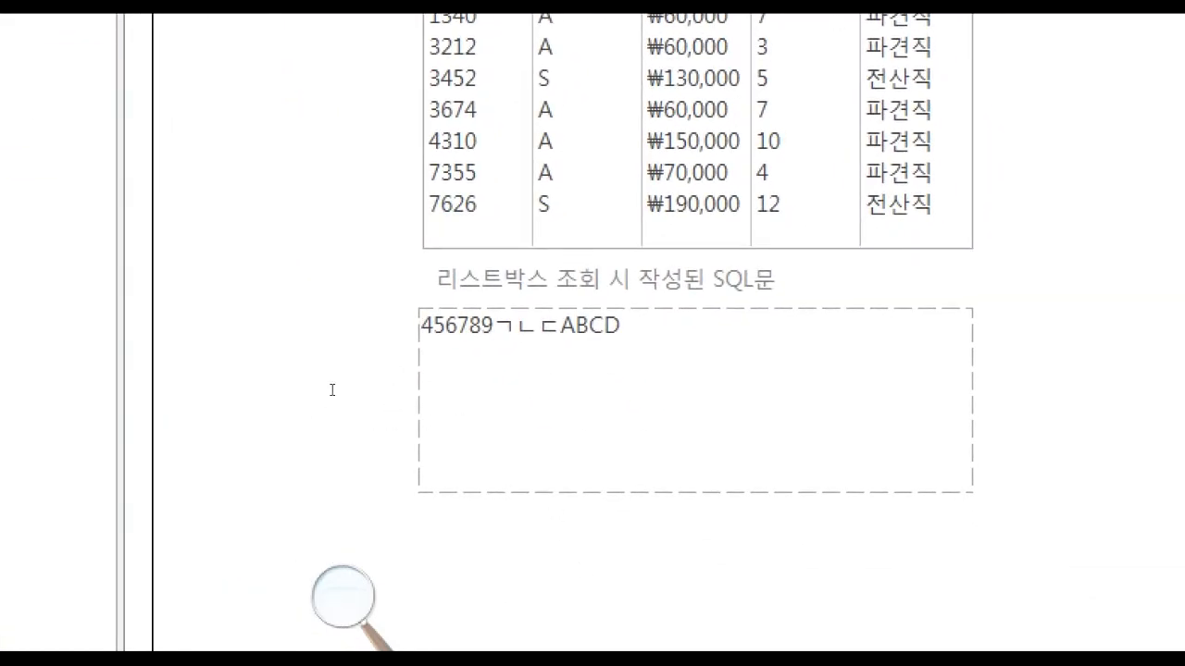
pyautogui.click(35, 35)
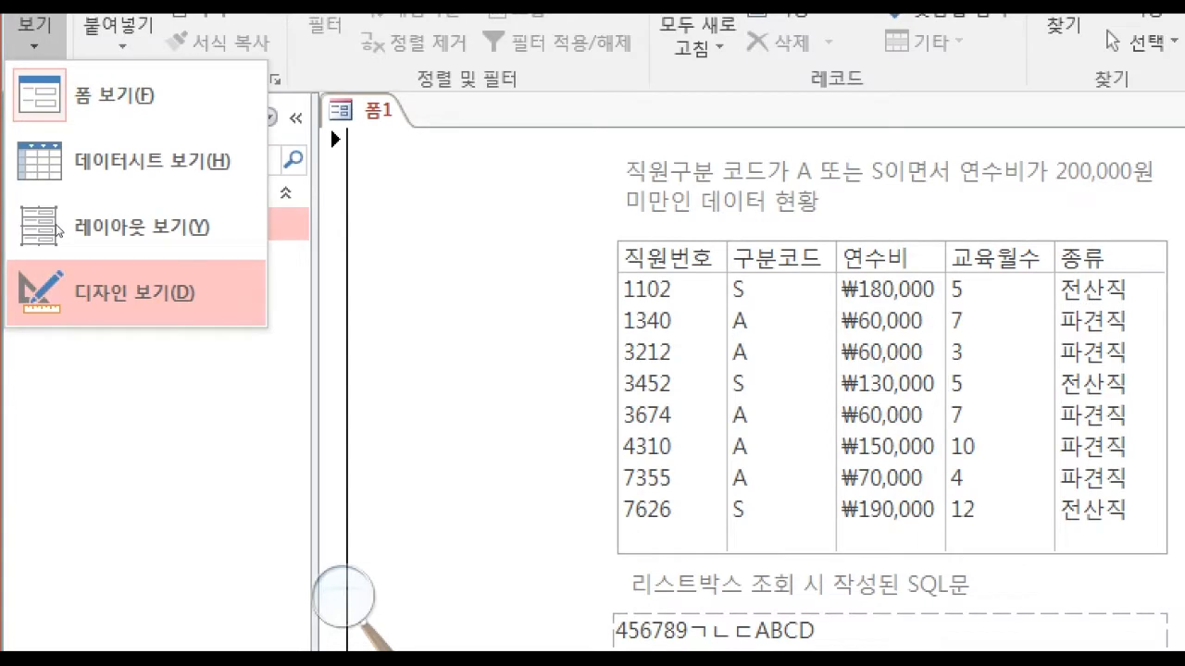
pyautogui.click(61, 279)
# Return the form to design view and copy the list box's row source SQL statement.
pyautogui.click(417, 429)
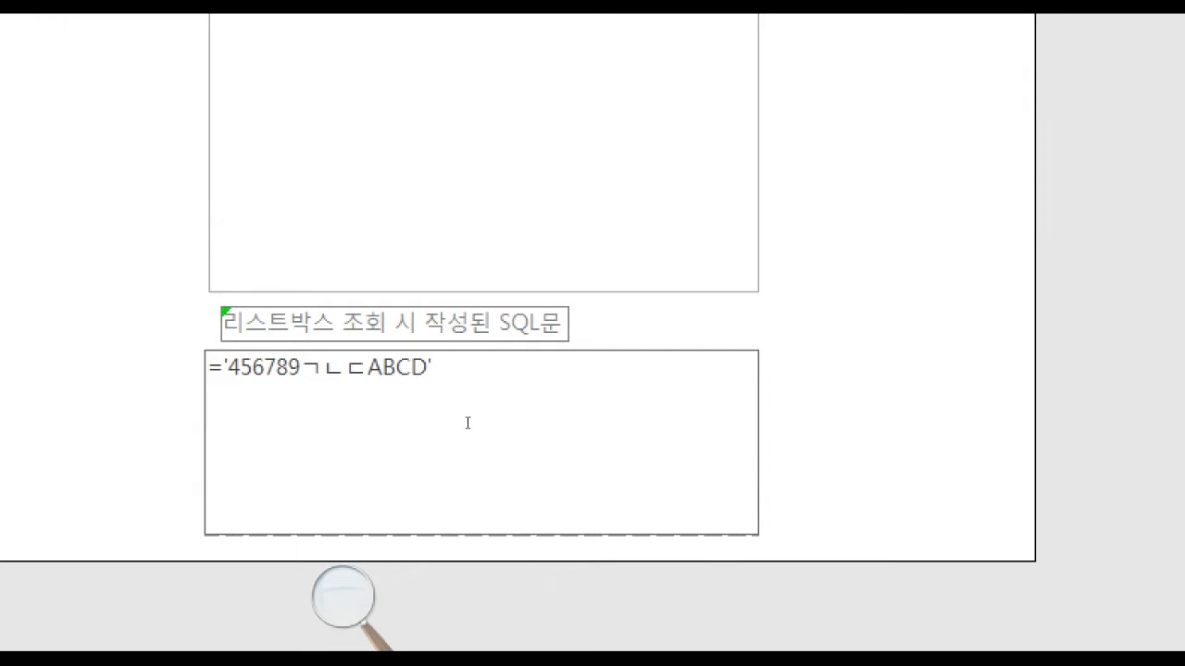
pyautogui.click(592, 78)
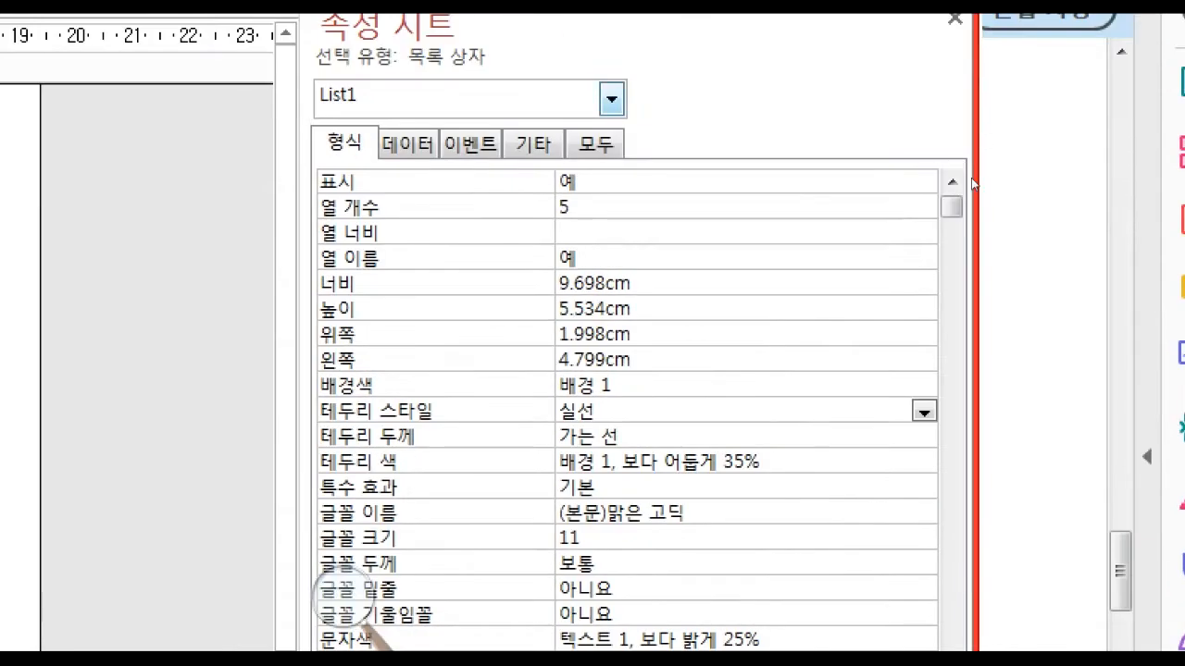
pyautogui.click(408, 144)
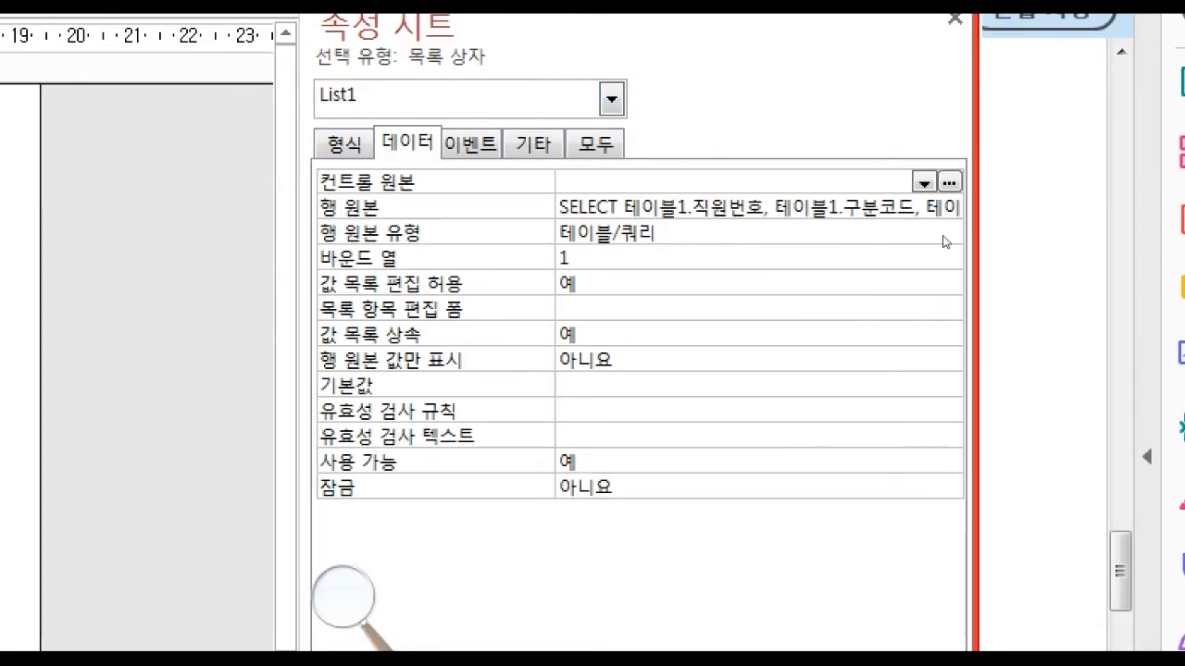
pyautogui.press('Down')
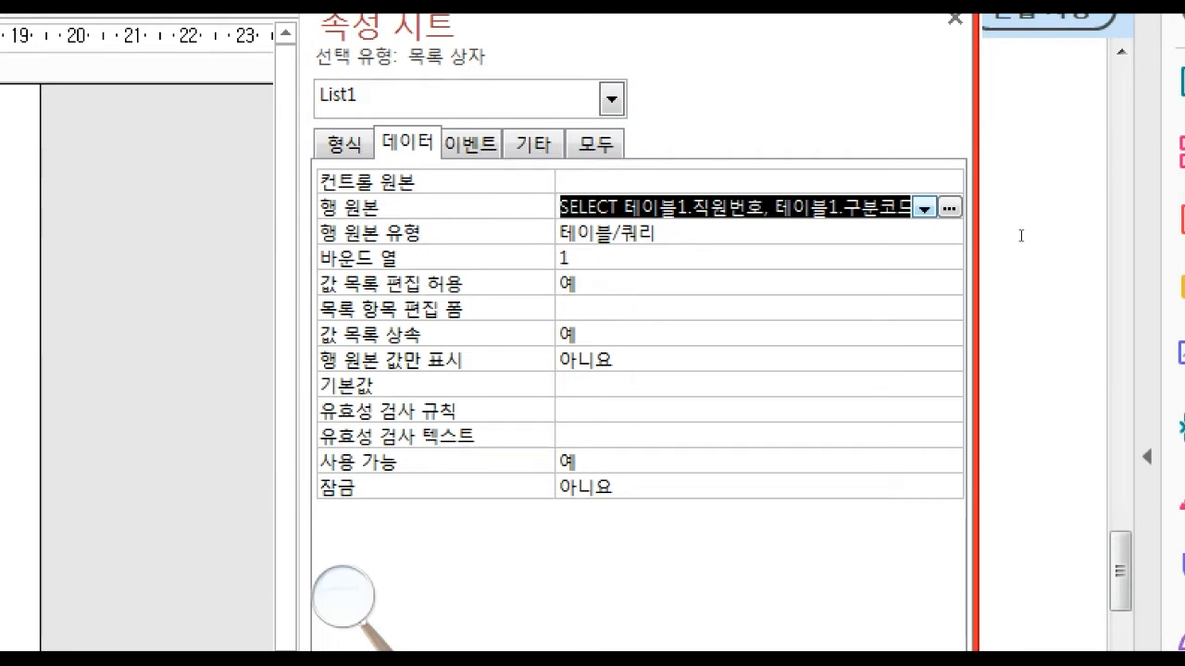
pyautogui.rightClick(632, 208)
pyautogui.click(693, 332)
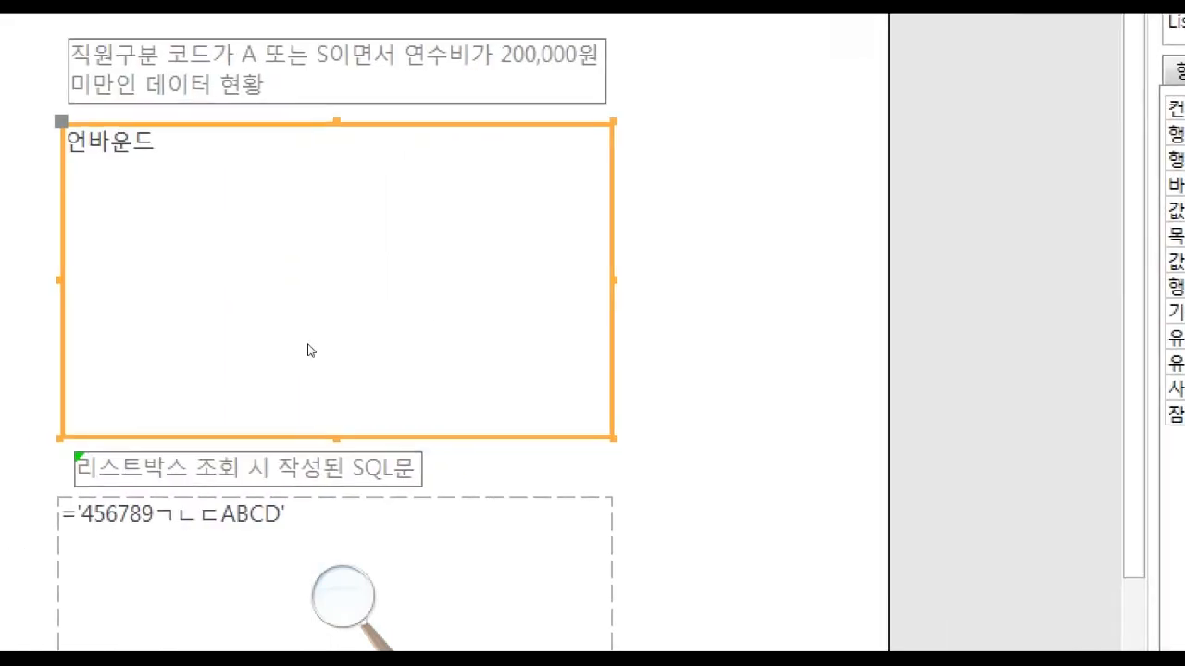
# Replace the sample text between the quotes in the dashed text box with the copied SQL statement.
pyautogui.click(305, 542)
pyautogui.click(292, 541)
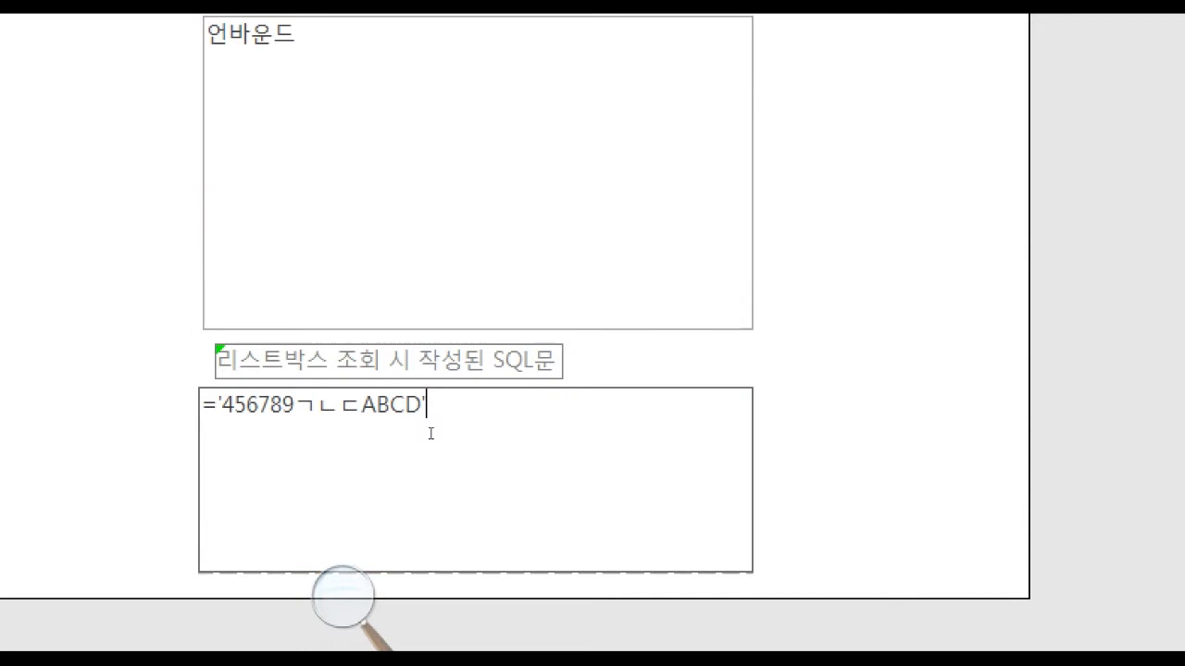
pyautogui.moveTo(418, 428); pyautogui.dragTo(324, 426)
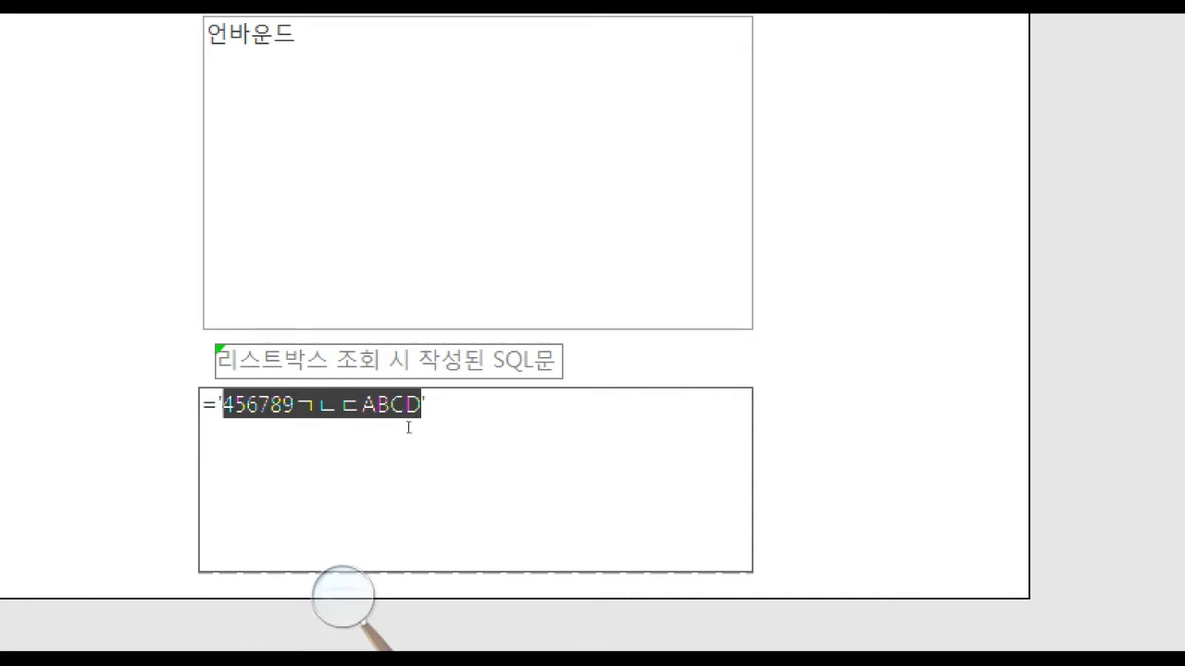
pyautogui.write('SELECT 테이블1.직원번호, 테이블1.구분코드, 테이블1.연수비, 테이블1.교육월수, 테이블2.종류 FROM 테이블1 INNER JOIN 테이블2 ON 테이블1.구분코드 = 테이블2.구분코드 WHERE (((테이블1.구분코드)="A" Or (테이블1.구분코드)="S") AND ((테이블1.연수비)<200000)) ORDER BY 테이블1.직원번호;')
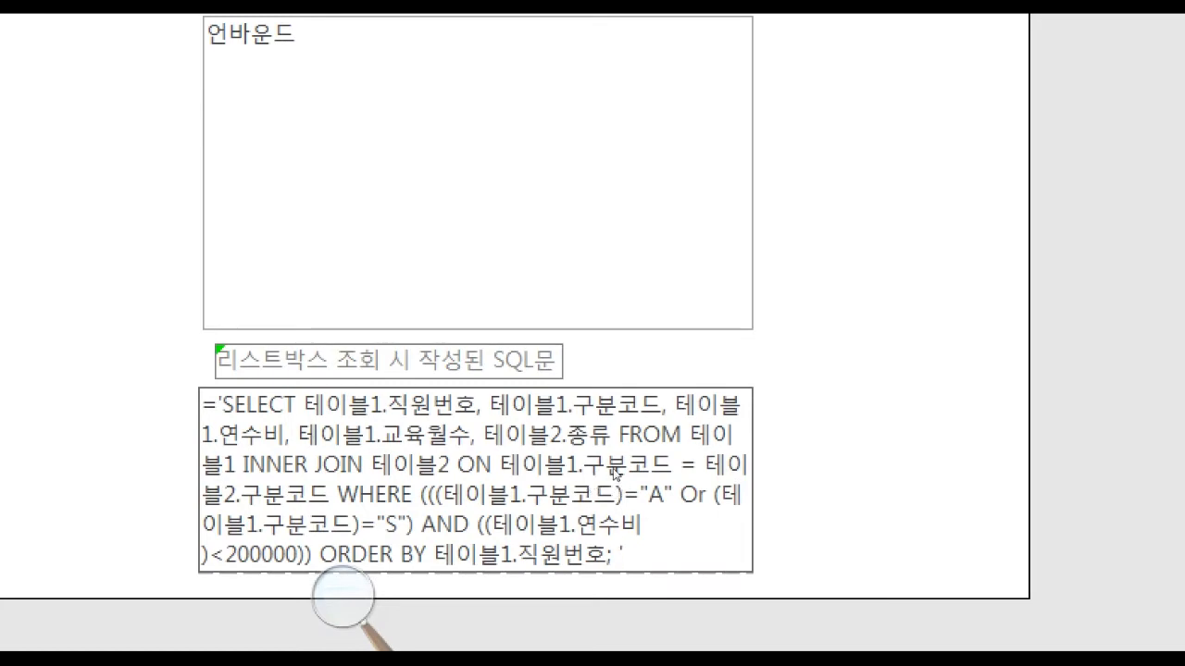
# Check the SQL statement in form view and switch the form to layout view.
pyautogui.click(34, 44)
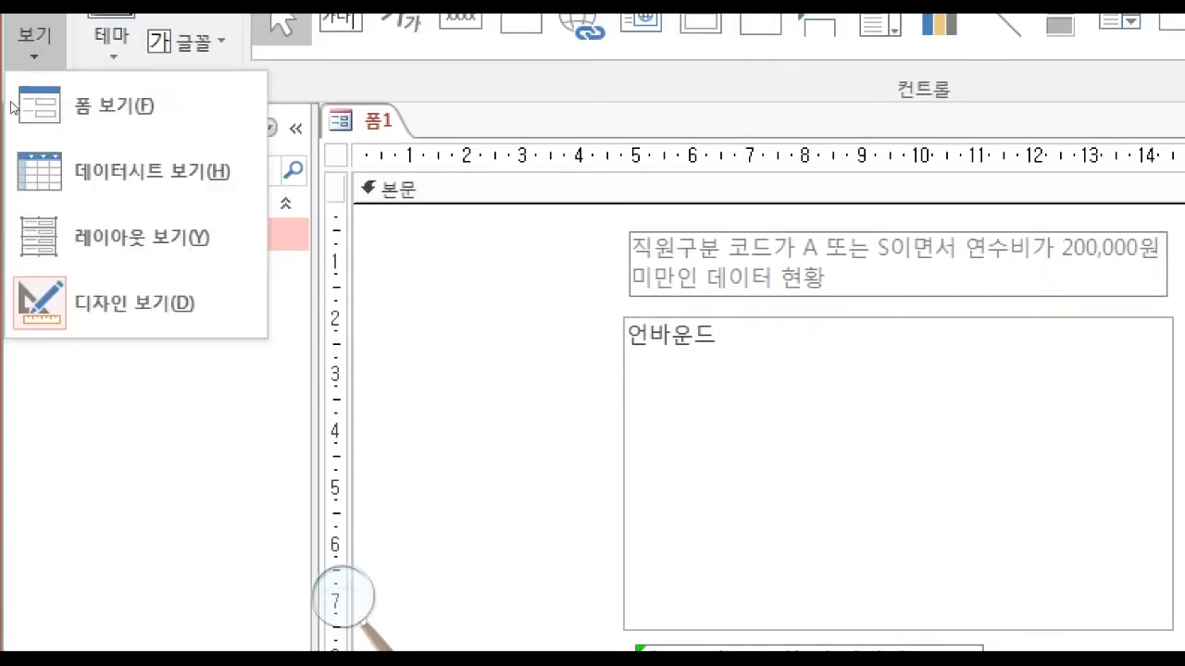
pyautogui.click(39, 132)
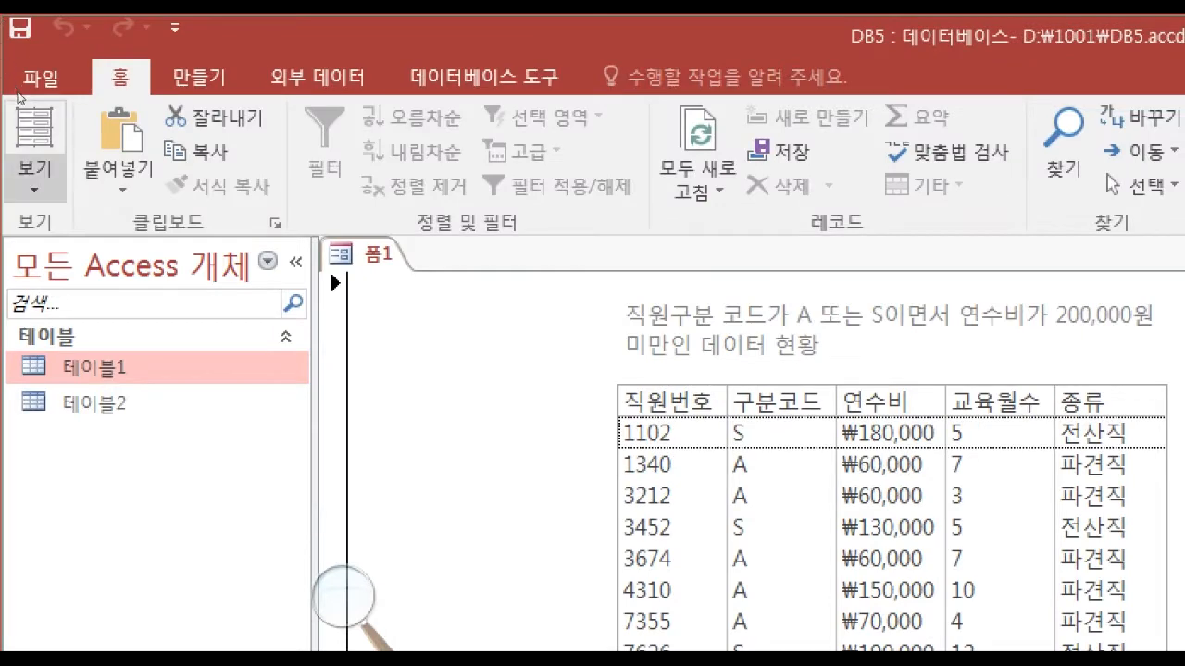
pyautogui.click(35, 176)
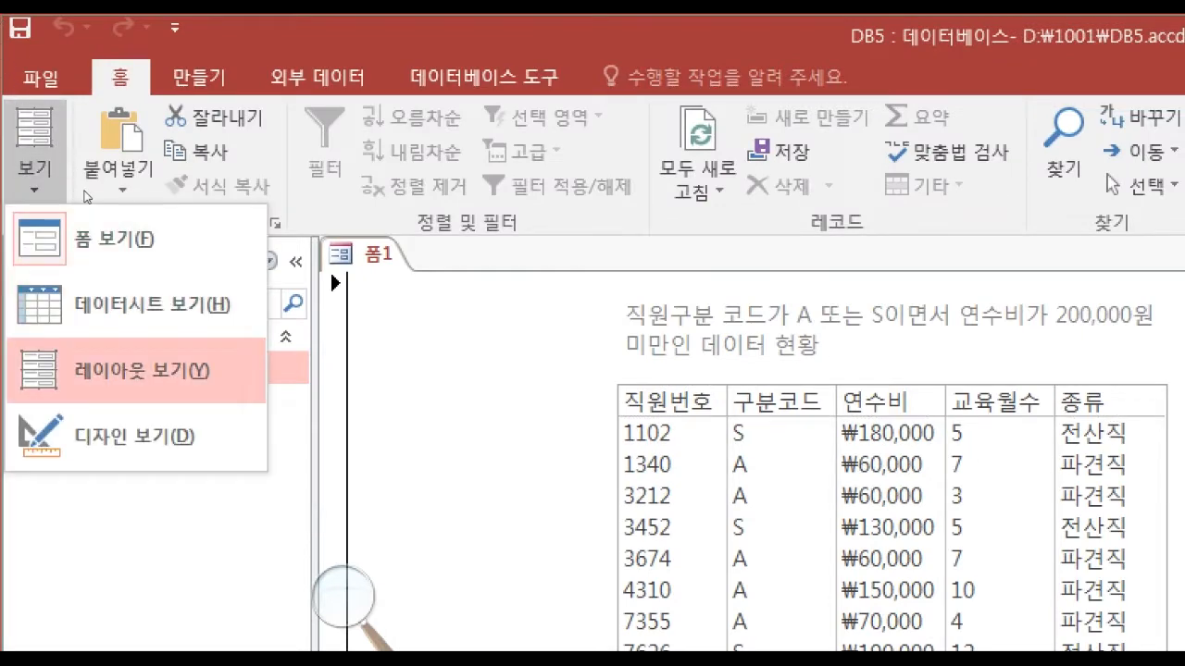
pyautogui.click(139, 370)
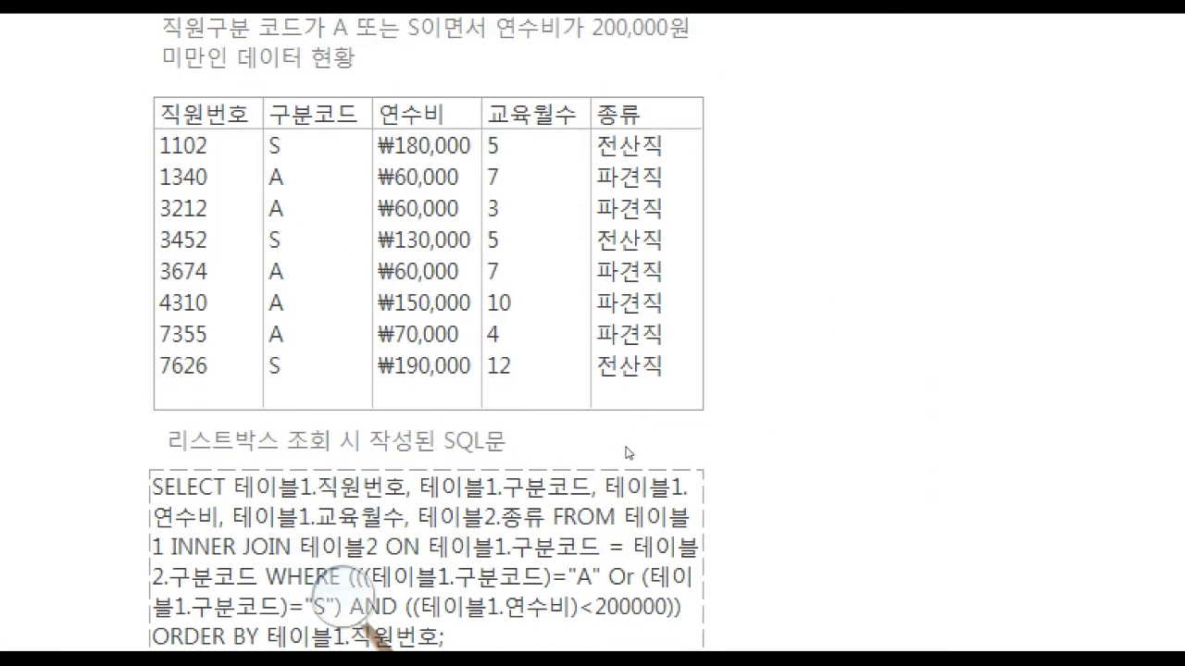
# Set the shape outline colour of the query list box to black (텍스트 1).
pyautogui.click(583, 342)
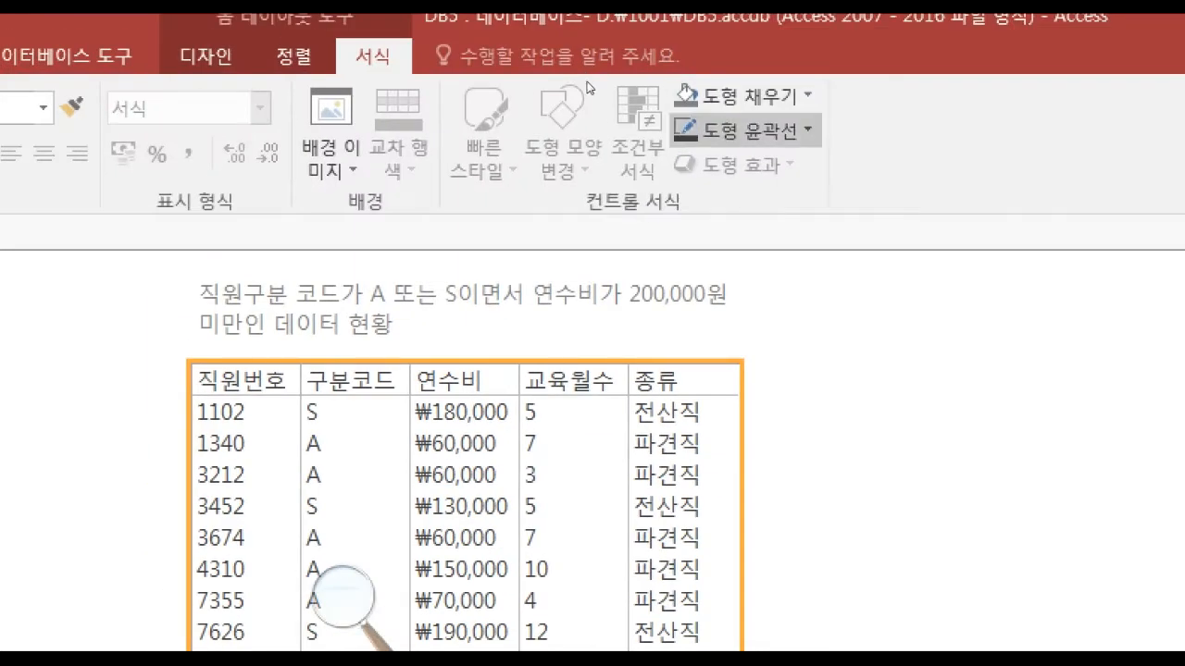
pyautogui.click(748, 130)
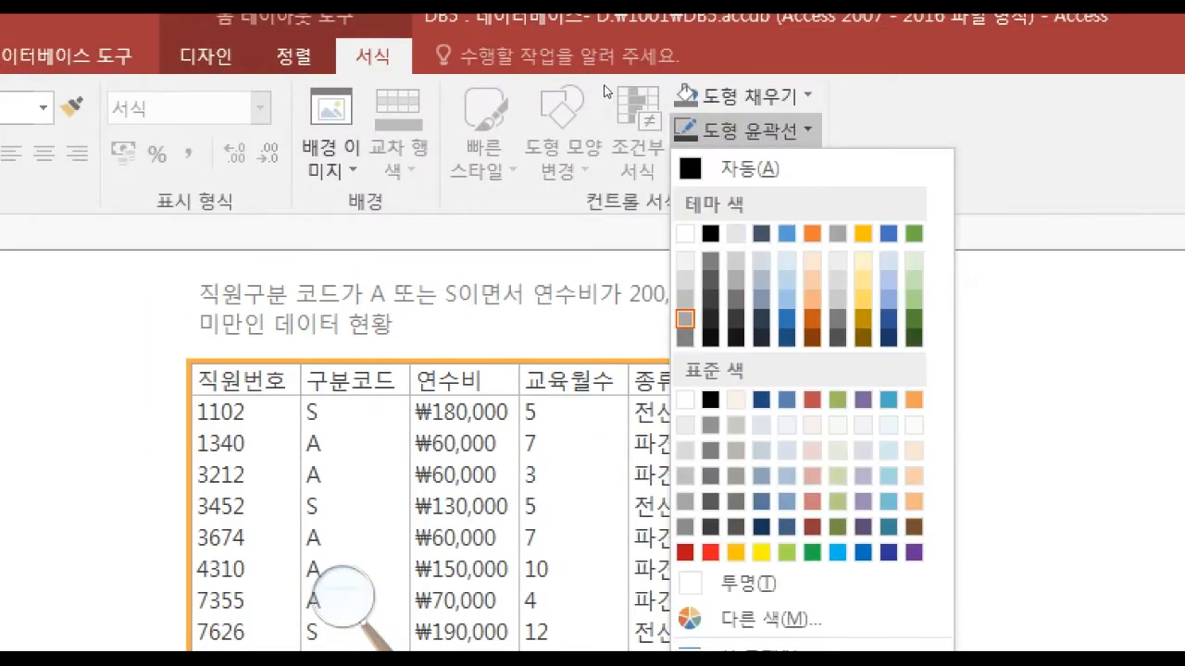
pyautogui.click(710, 234)
pyautogui.click(811, 462)
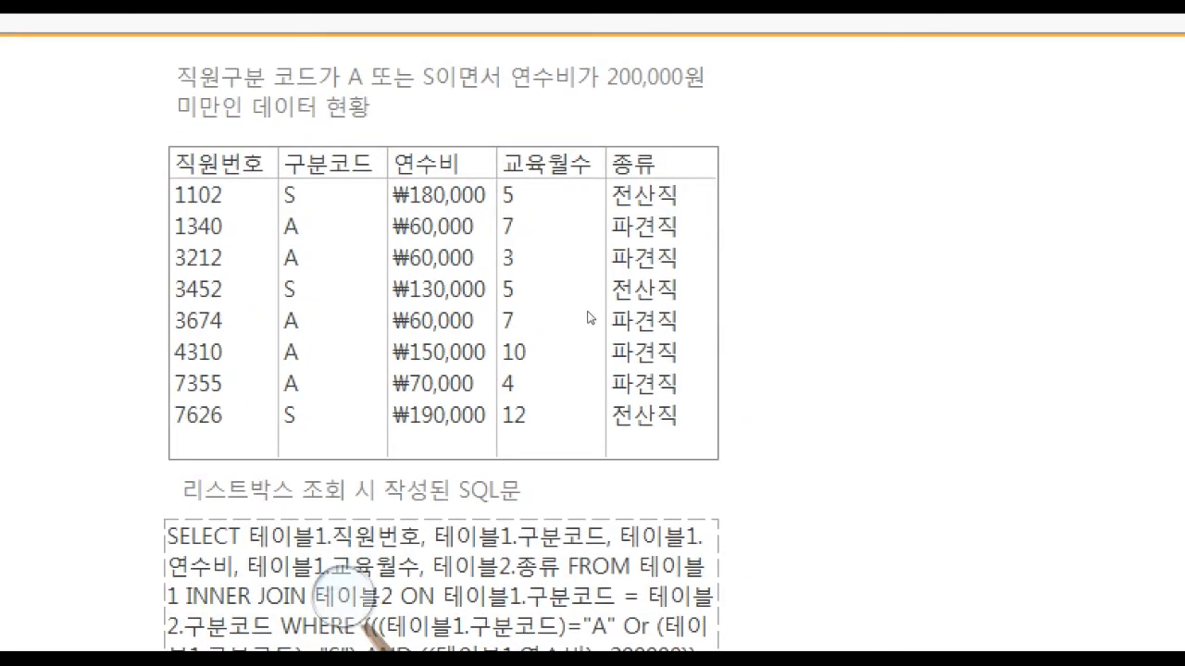
# Set the font colour of both the title label and the SQL heading label to black.
pyautogui.press('Tab')
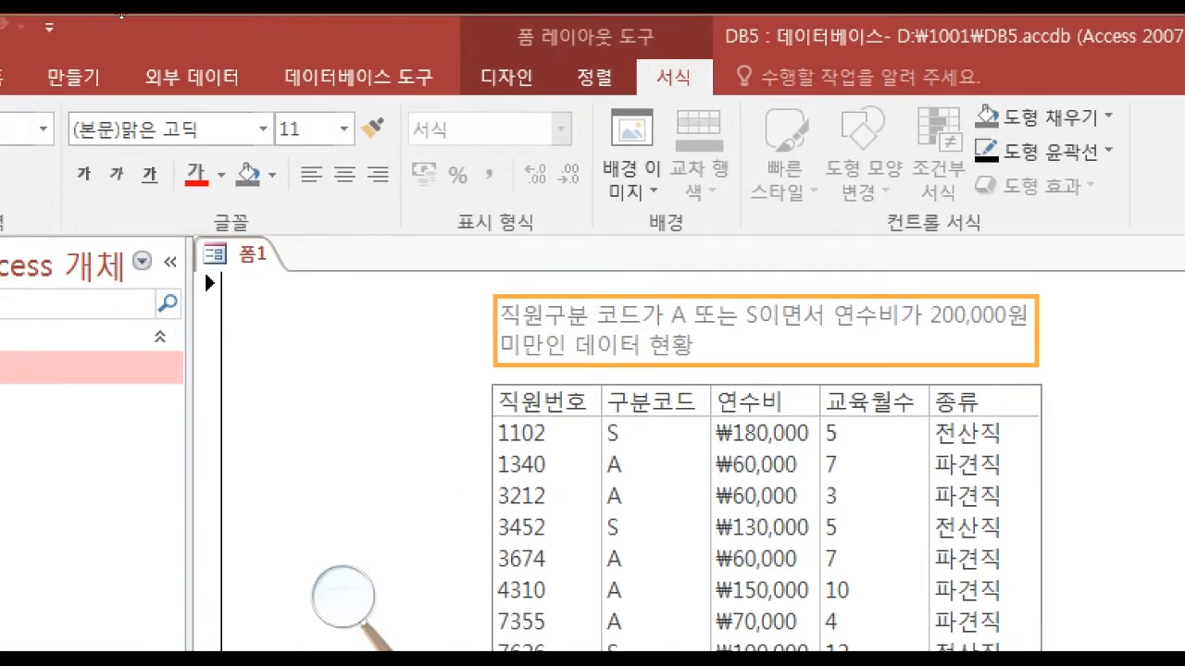
pyautogui.click(221, 174)
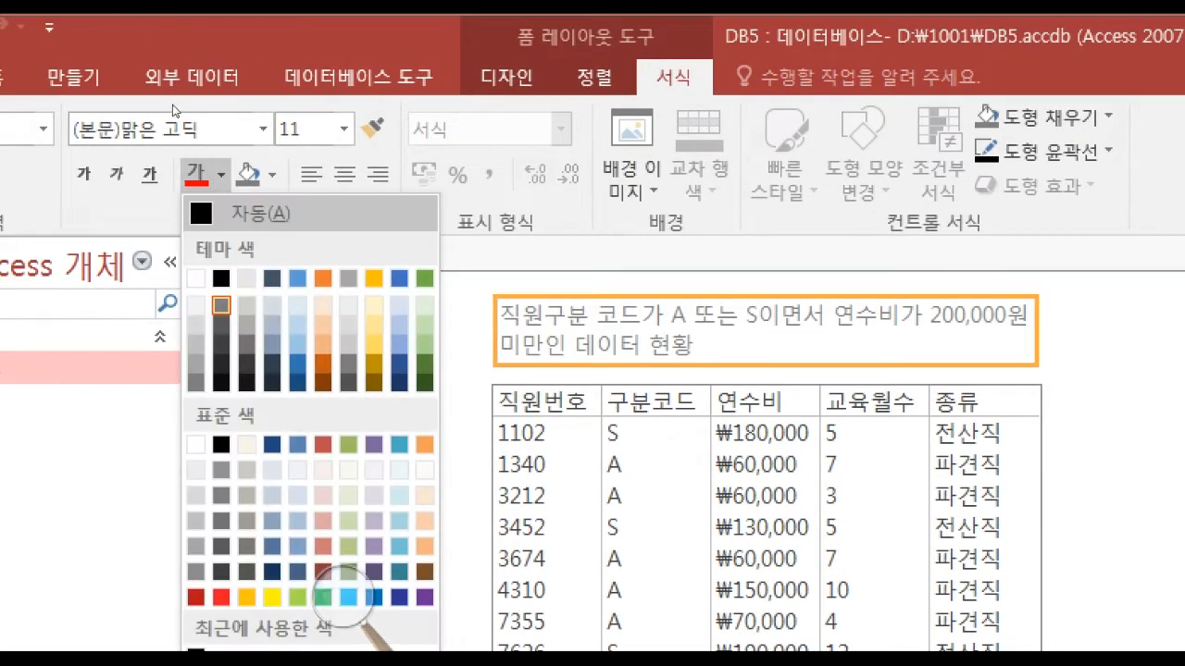
pyautogui.click(221, 278)
pyautogui.click(548, 475)
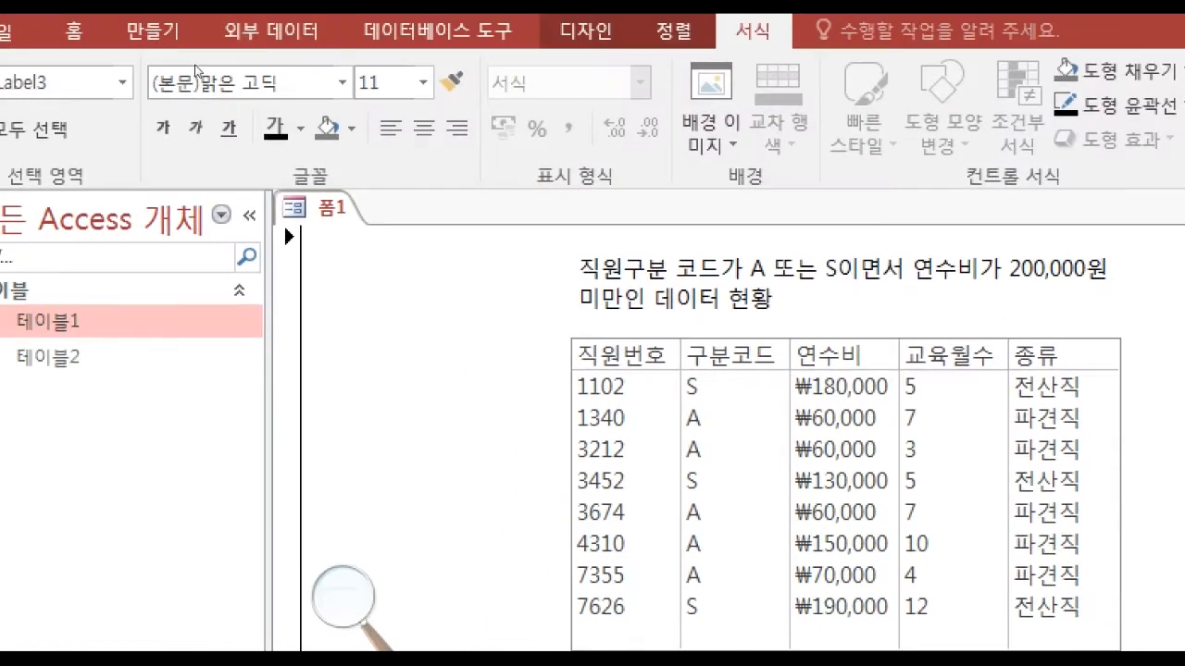
pyautogui.click(301, 129)
pyautogui.click(301, 232)
pyautogui.click(731, 457)
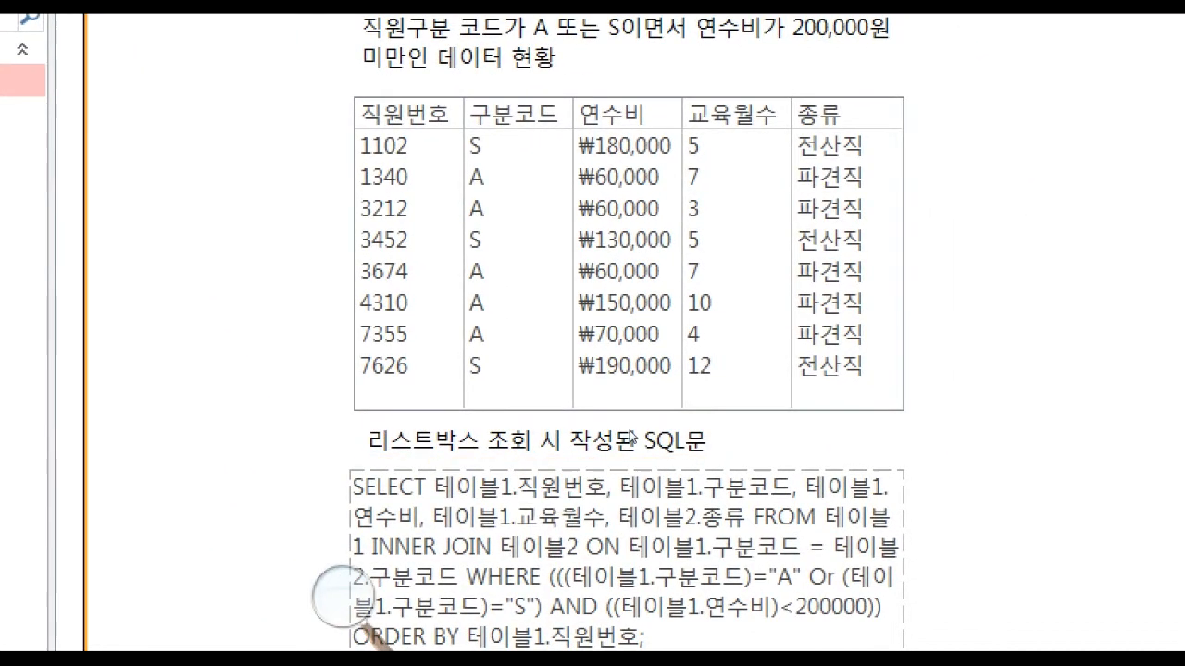
# Set the dashed outline of the SQL text box to black.
pyautogui.click(545, 474)
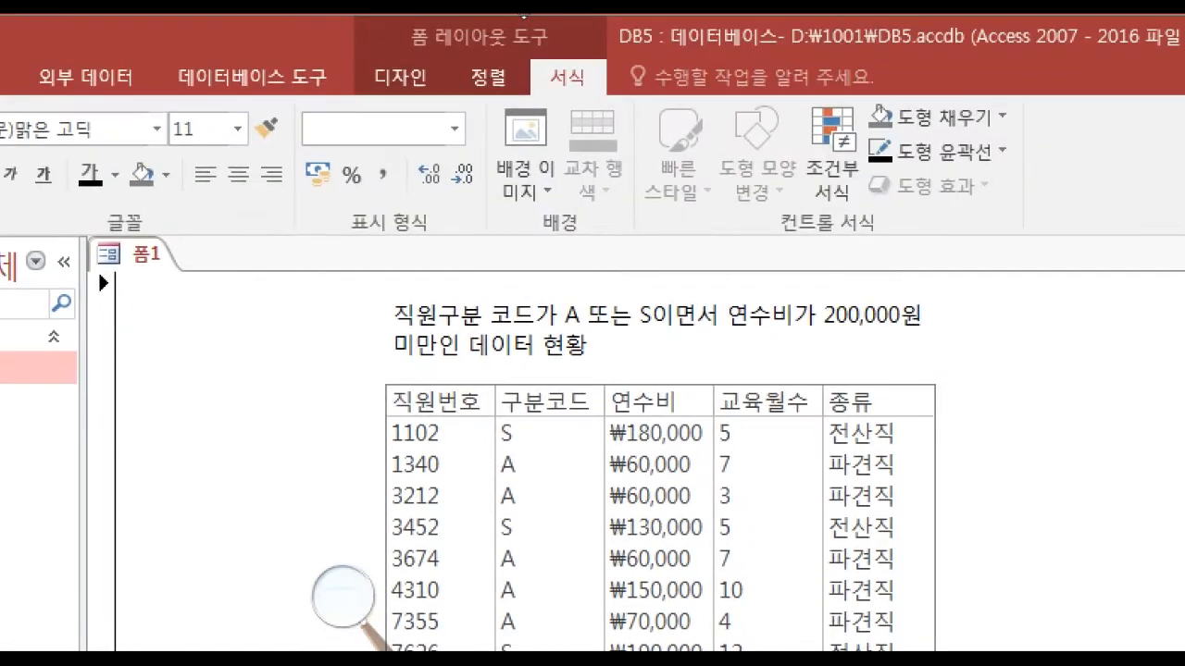
pyautogui.click(942, 152)
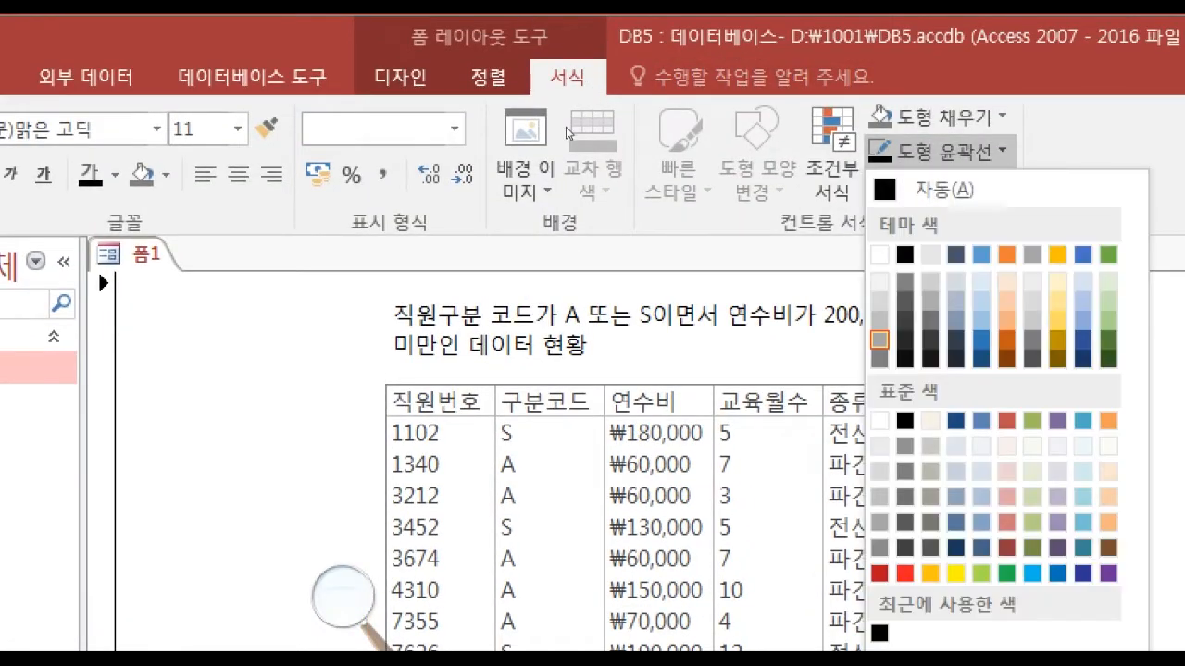
pyautogui.click(905, 255)
pyautogui.click(598, 602)
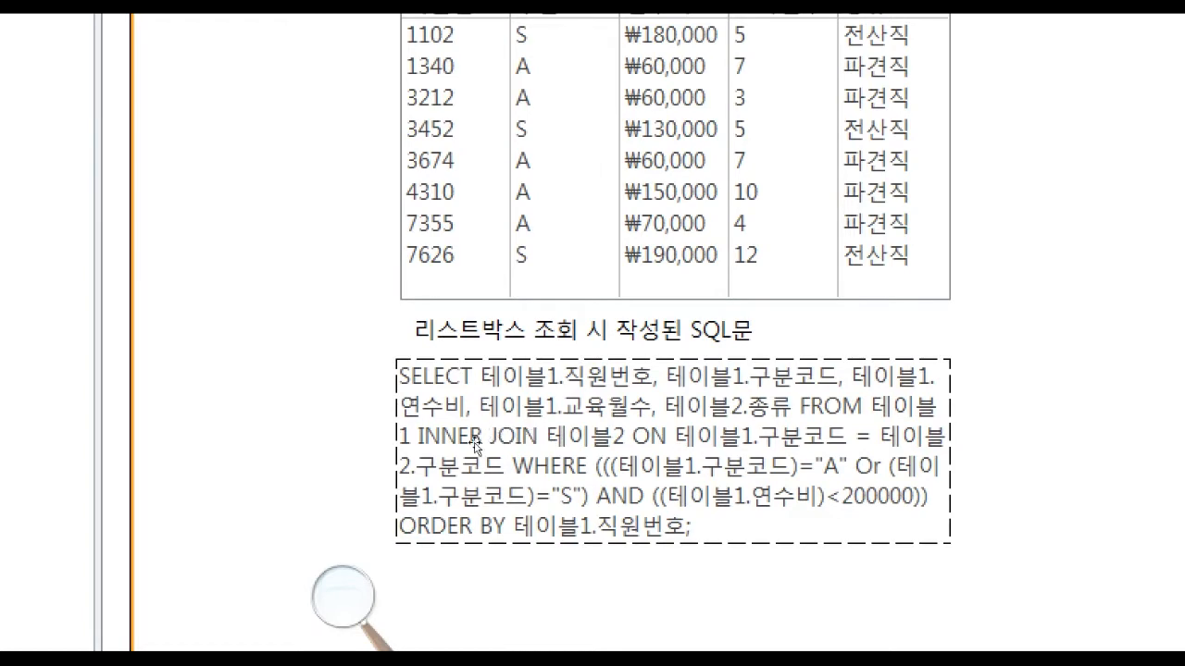
# Set the font colour of the SQL statement in the dashed text box to black.
pyautogui.click(466, 470)
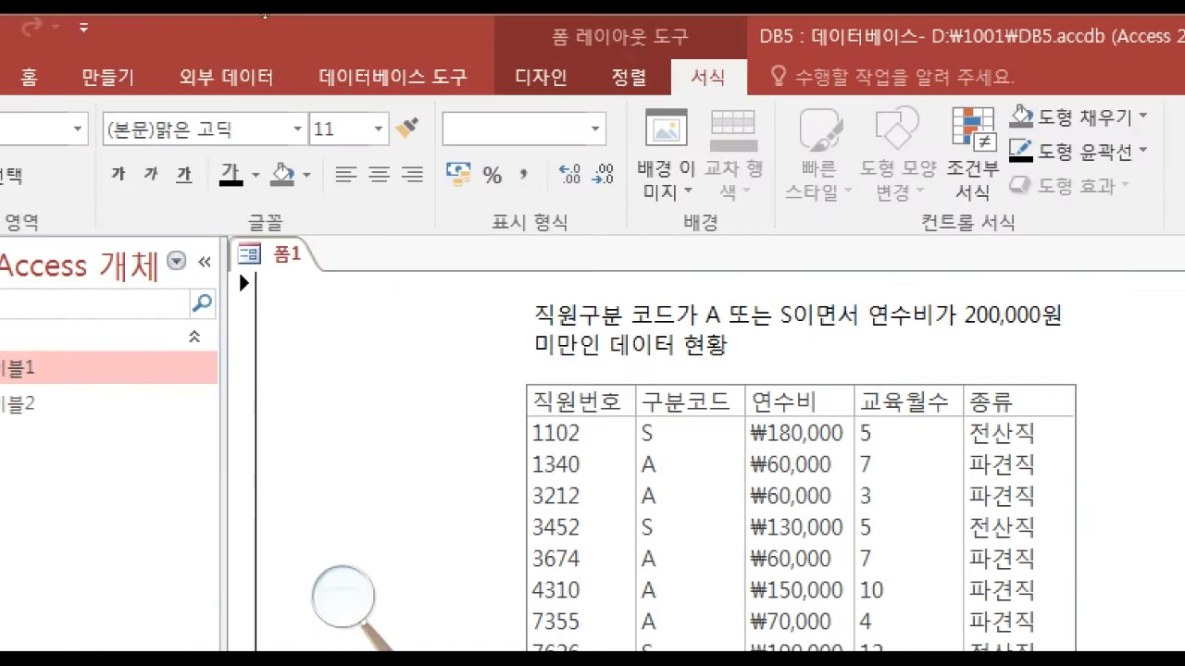
pyautogui.click(256, 175)
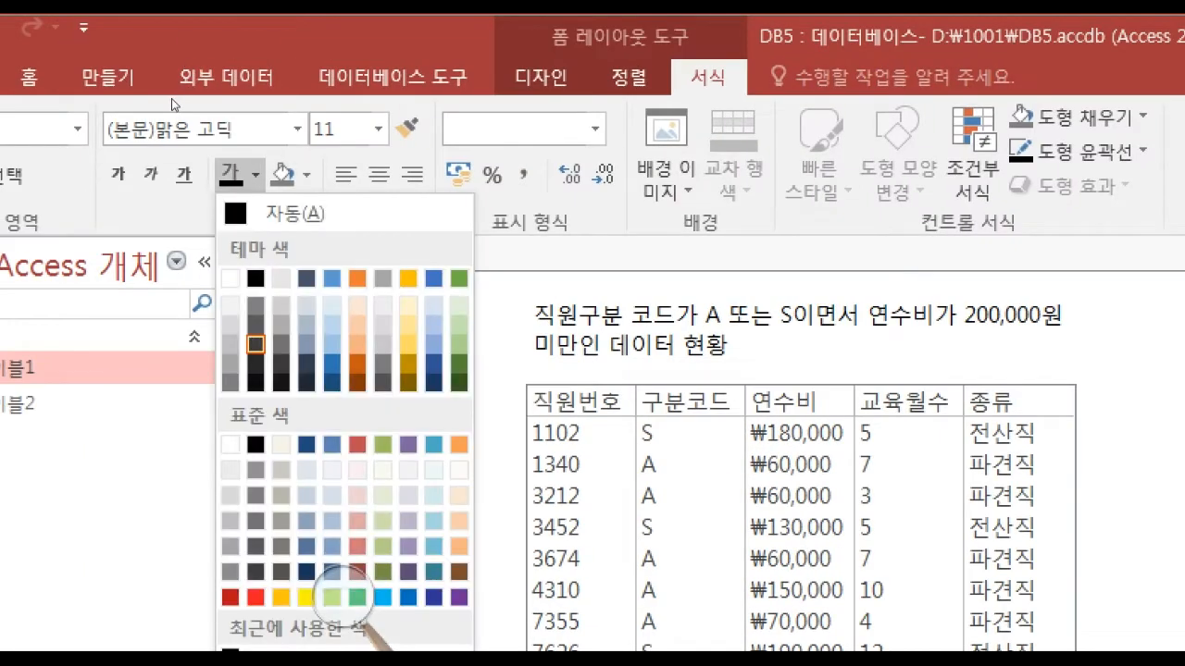
pyautogui.click(177, 147)
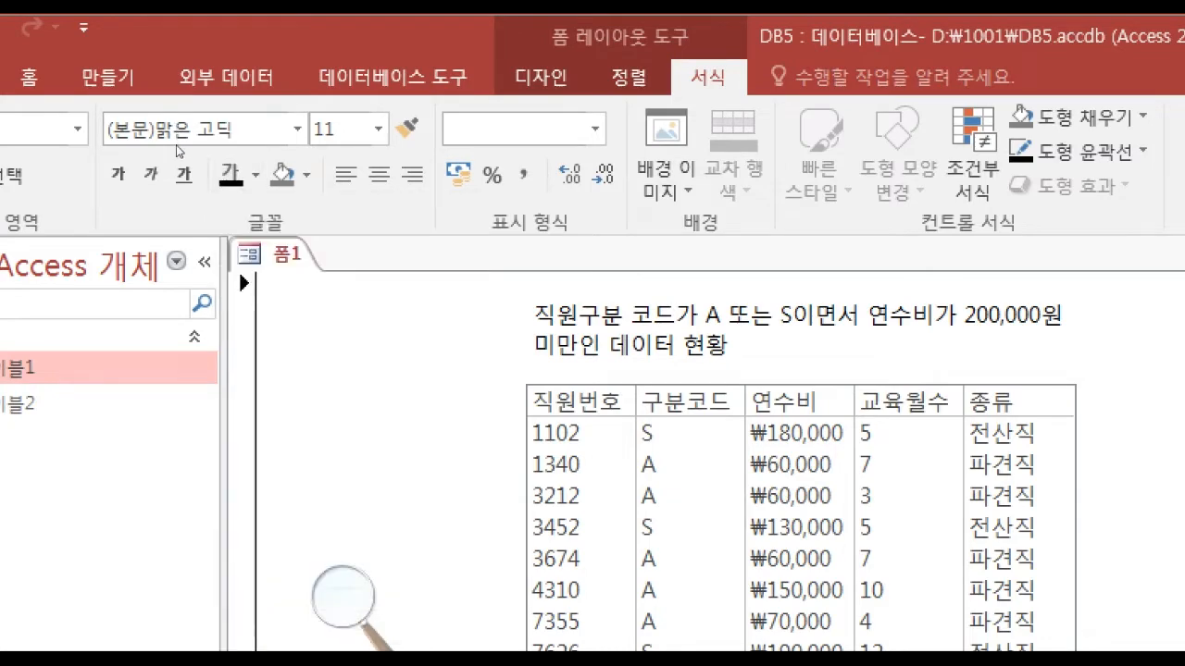
pyautogui.click(663, 409)
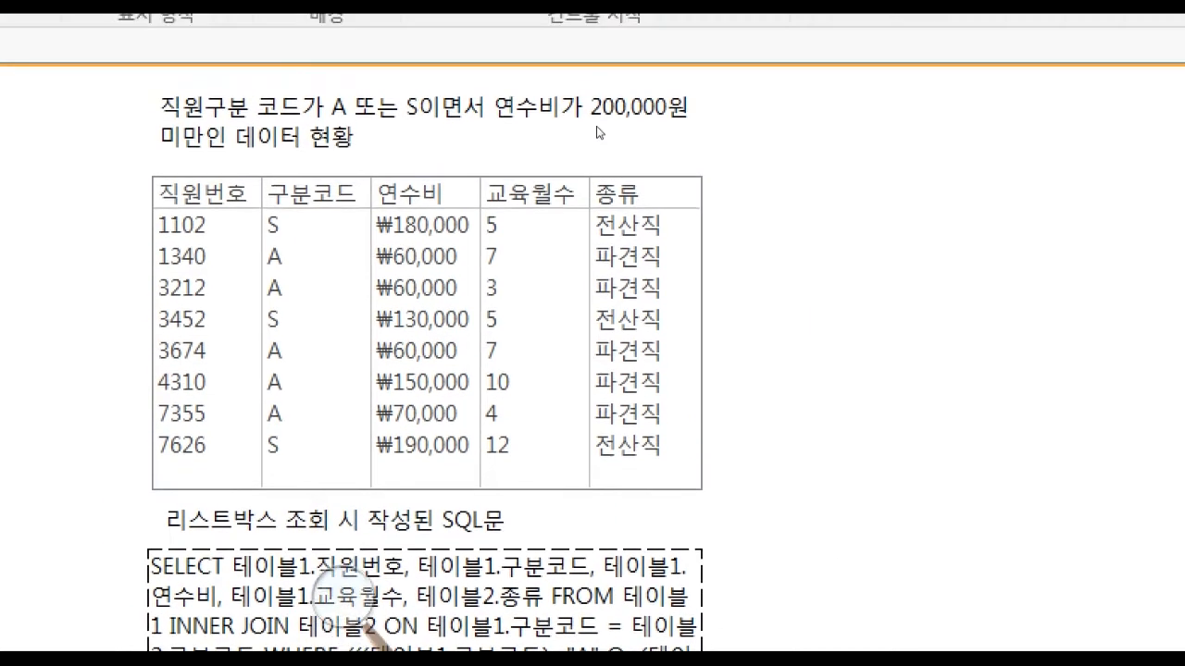
# Set the border colour property (테두리 색) of the query list box List1 to 검정 텍스트.
pyautogui.click(580, 315)
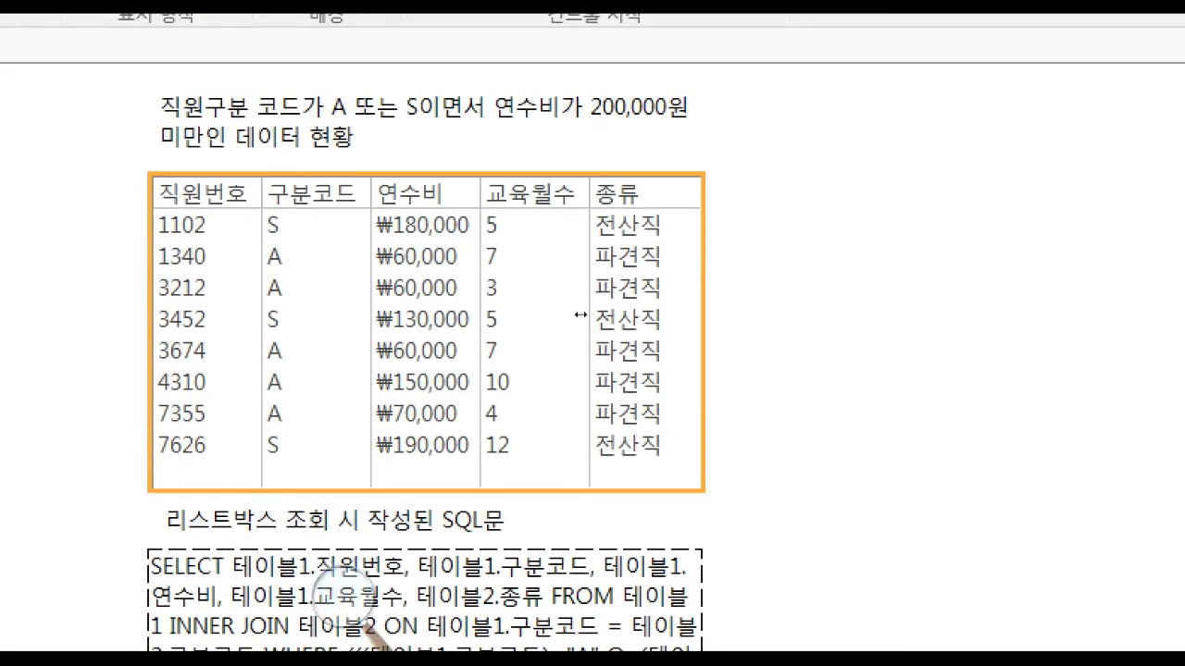
pyautogui.click(670, 312)
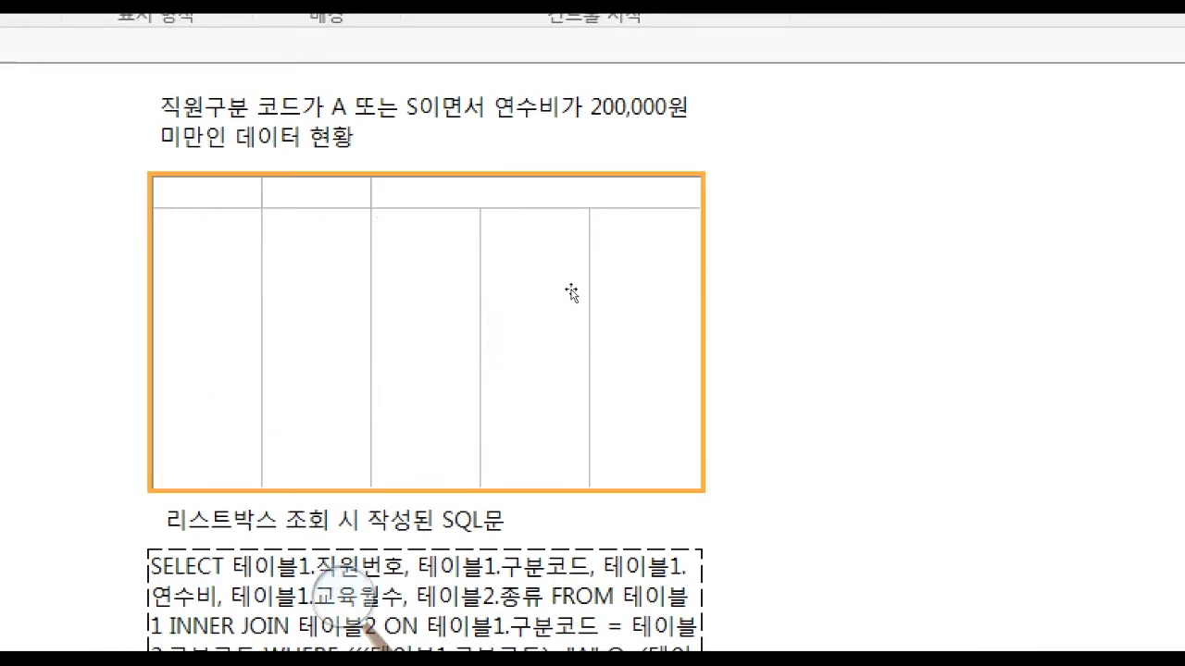
pyautogui.click(571, 293)
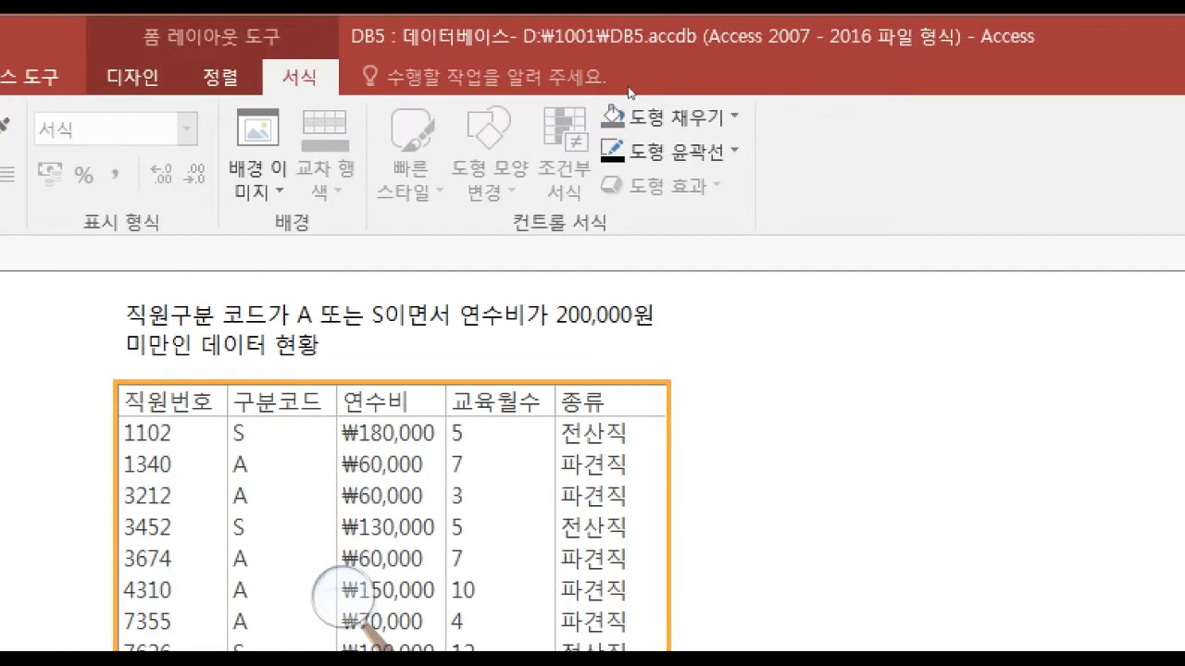
pyautogui.click(674, 151)
pyautogui.click(680, 151)
pyautogui.click(602, 113)
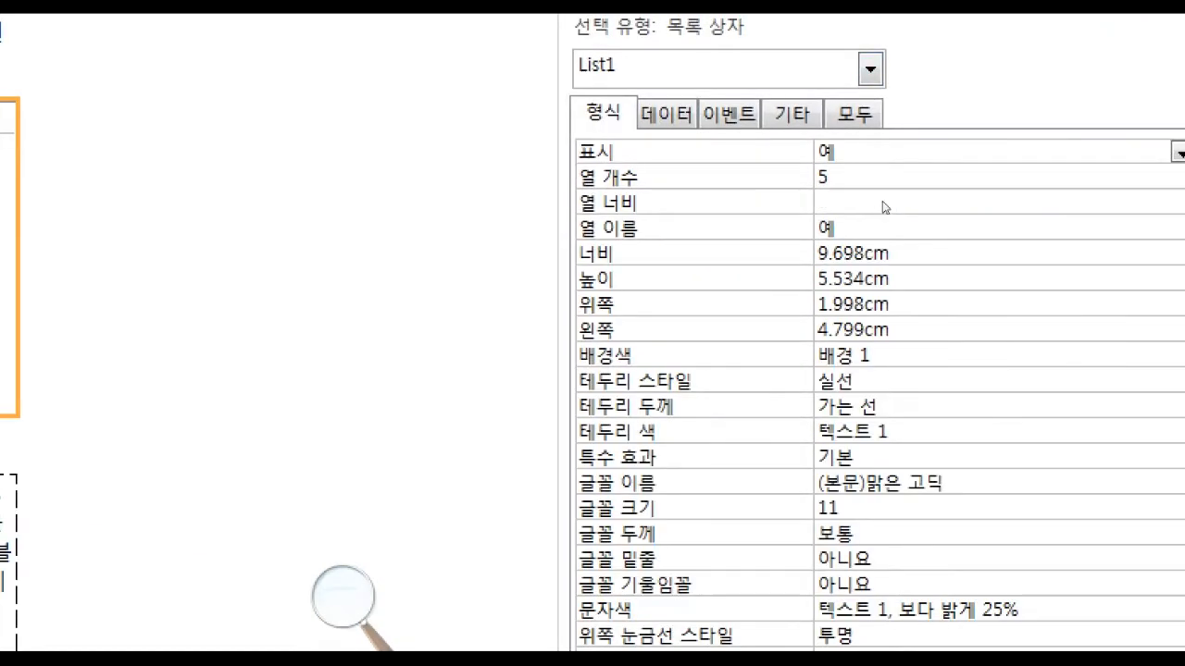
pyautogui.click(1060, 431)
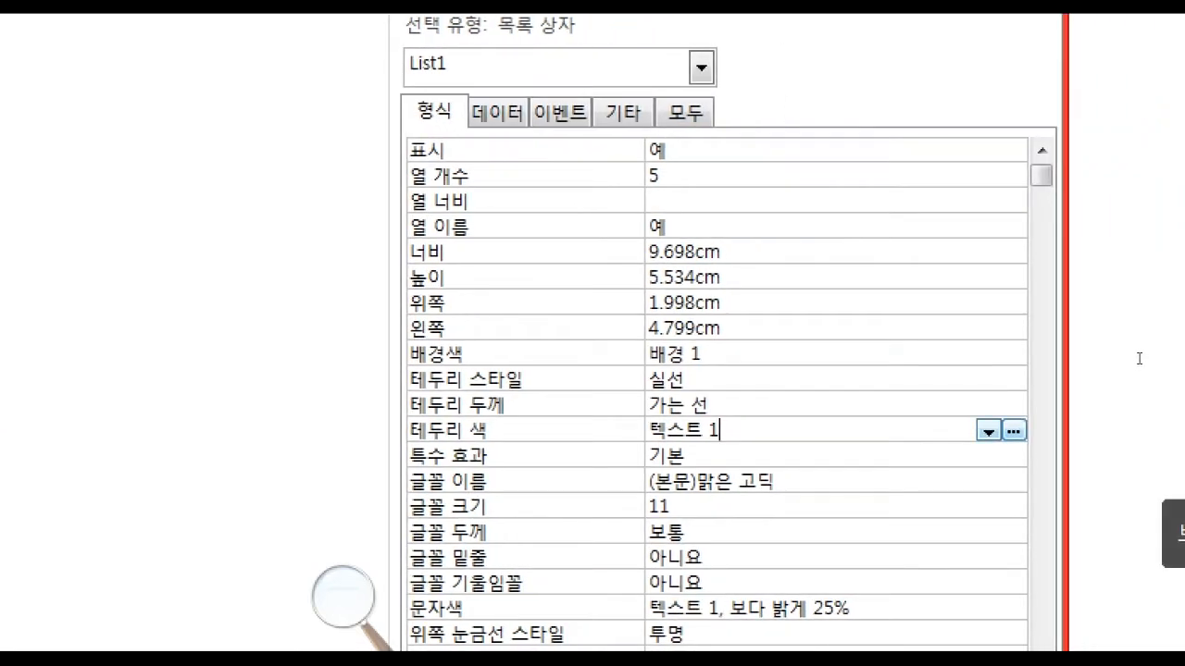
pyautogui.click(1157, 432)
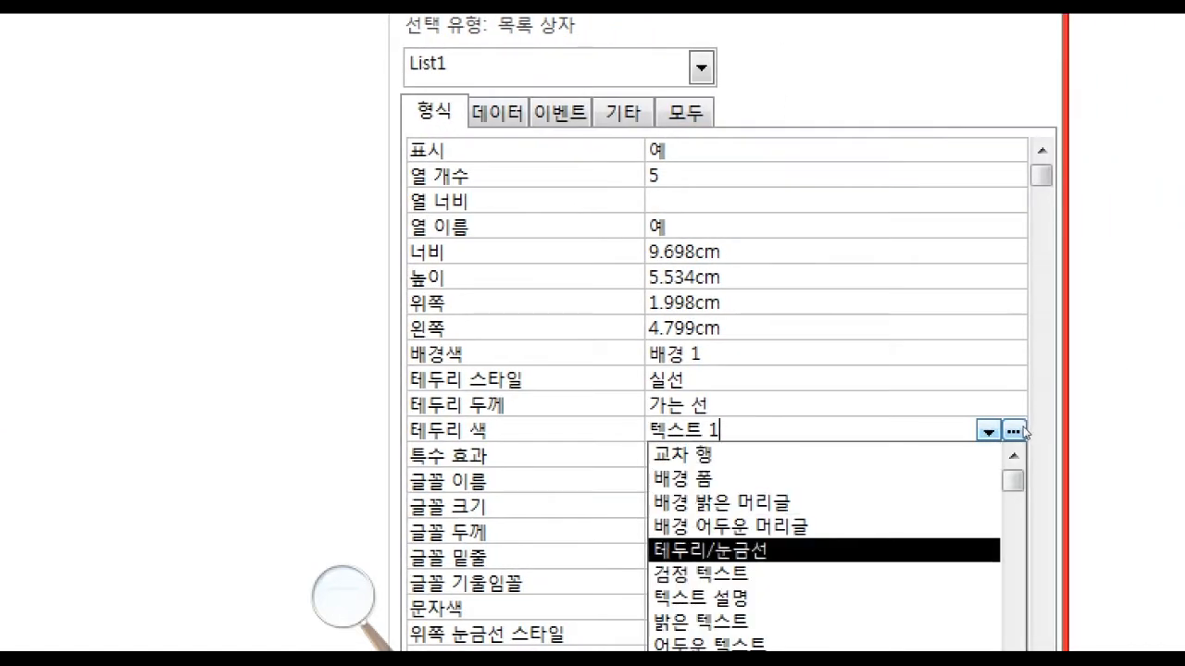
pyautogui.click(704, 574)
pyautogui.click(676, 307)
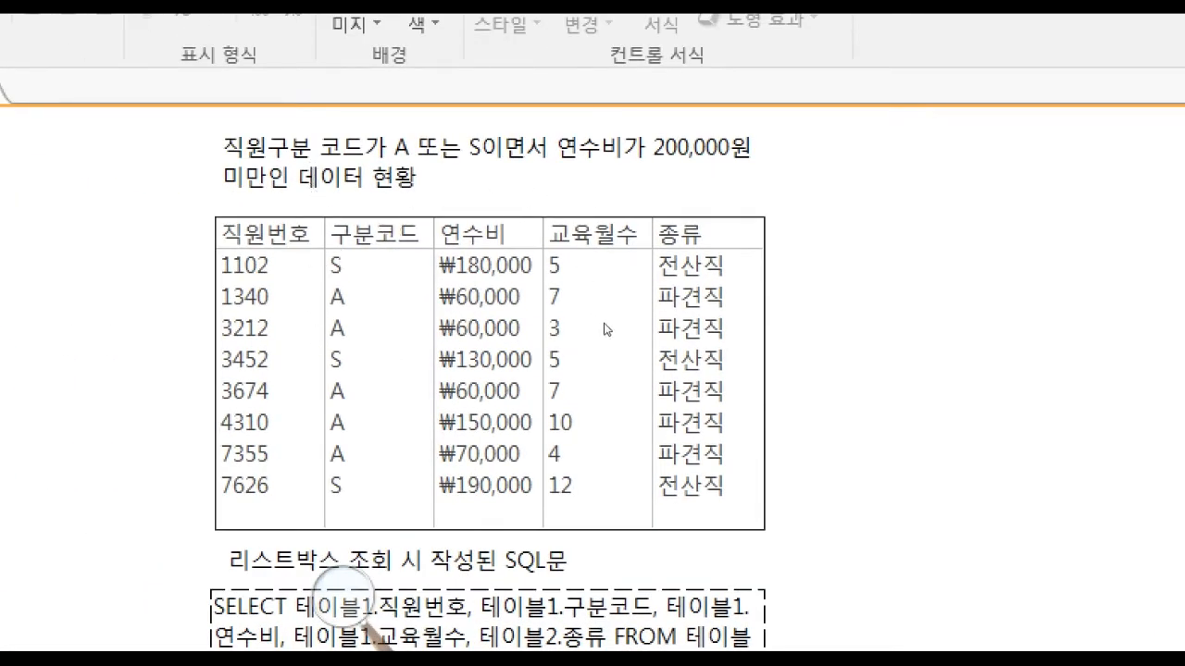
# Set the font colour of the query list box to 검정, 텍스트 1.
pyautogui.click(573, 348)
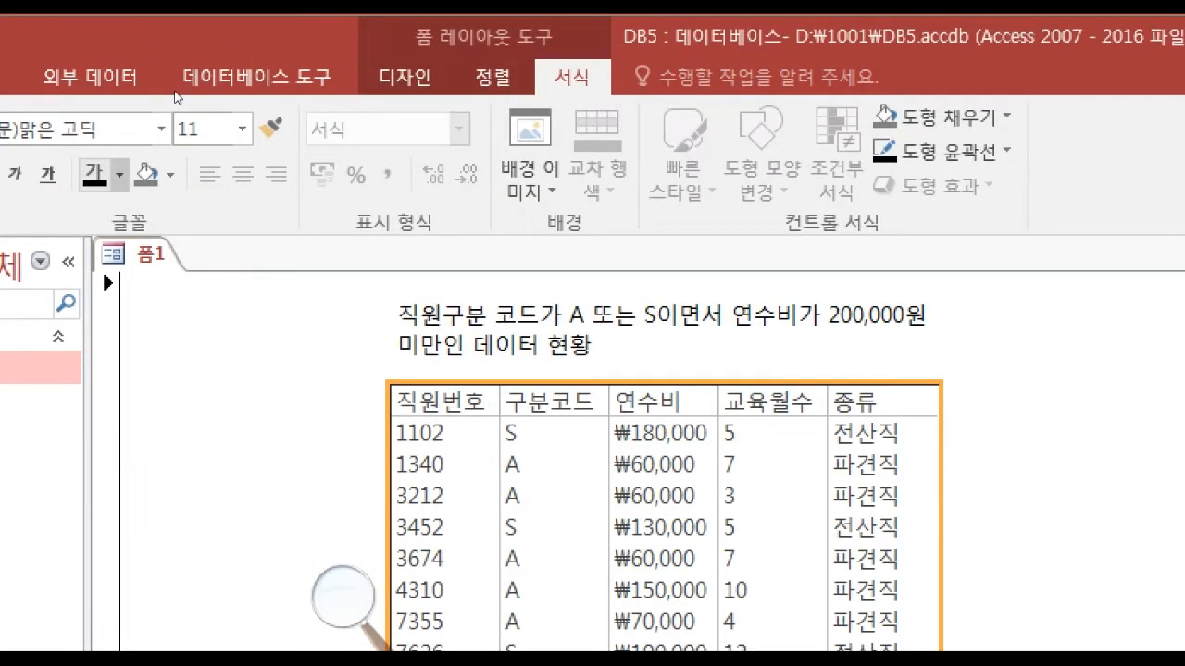
pyautogui.click(119, 174)
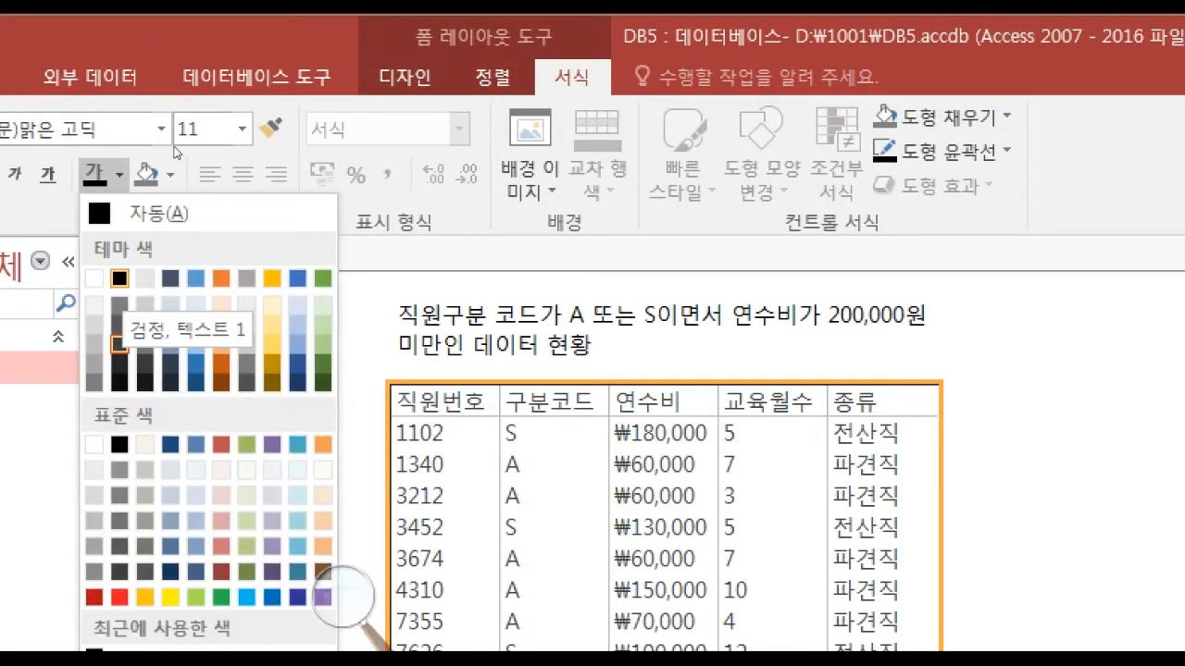
pyautogui.click(119, 279)
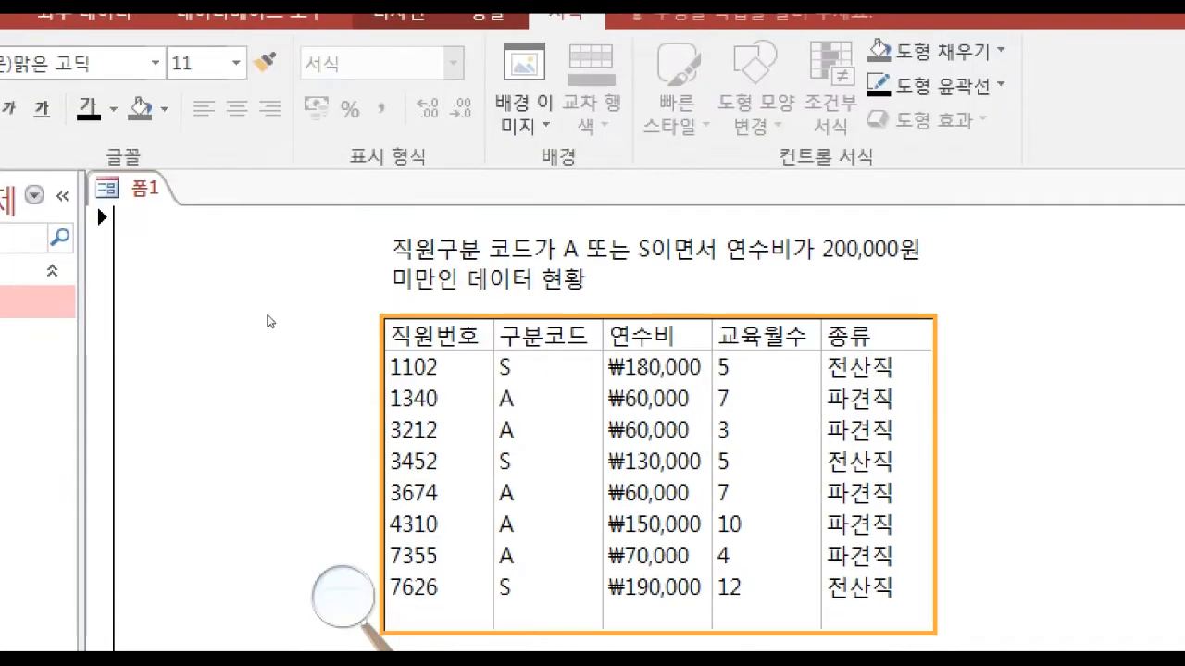
pyautogui.click(269, 321)
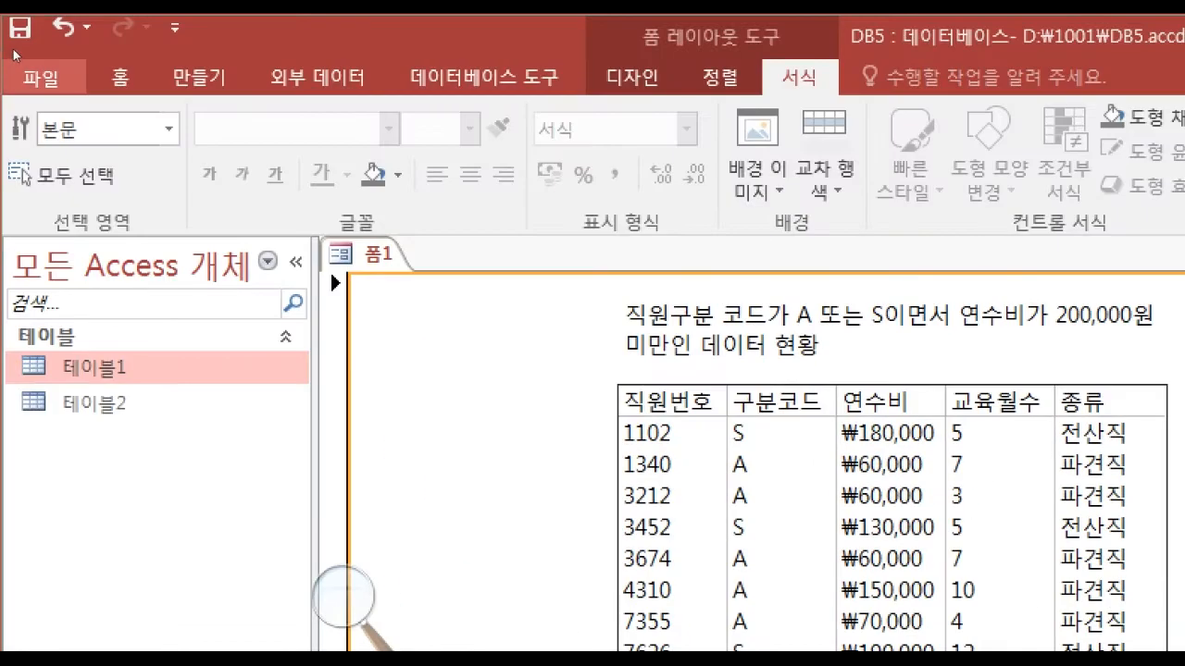
# Open the form's print preview and set the page's top margin to 60 mm.
pyautogui.click(31, 79)
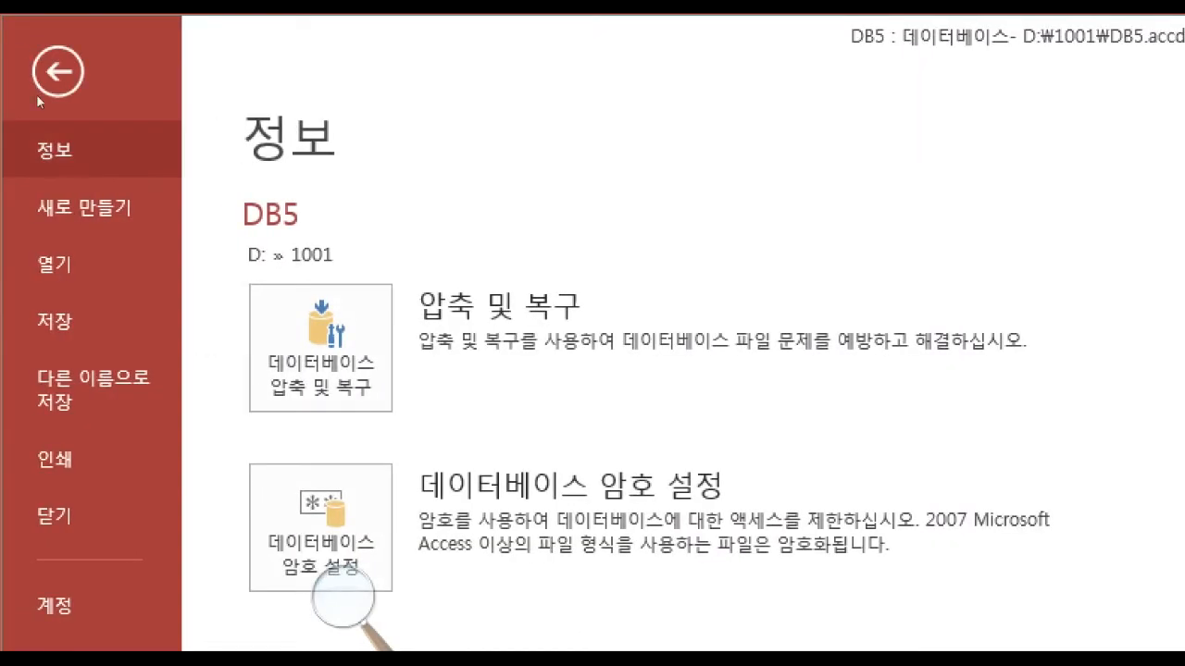
pyautogui.click(58, 459)
pyautogui.click(444, 527)
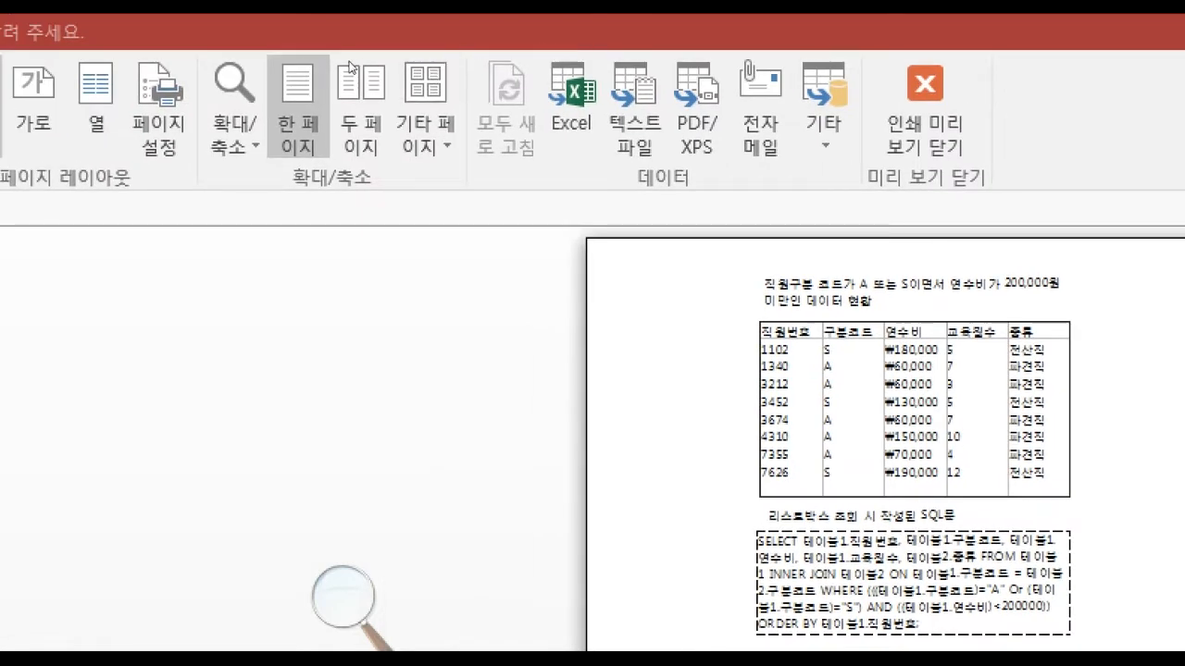
pyautogui.click(160, 106)
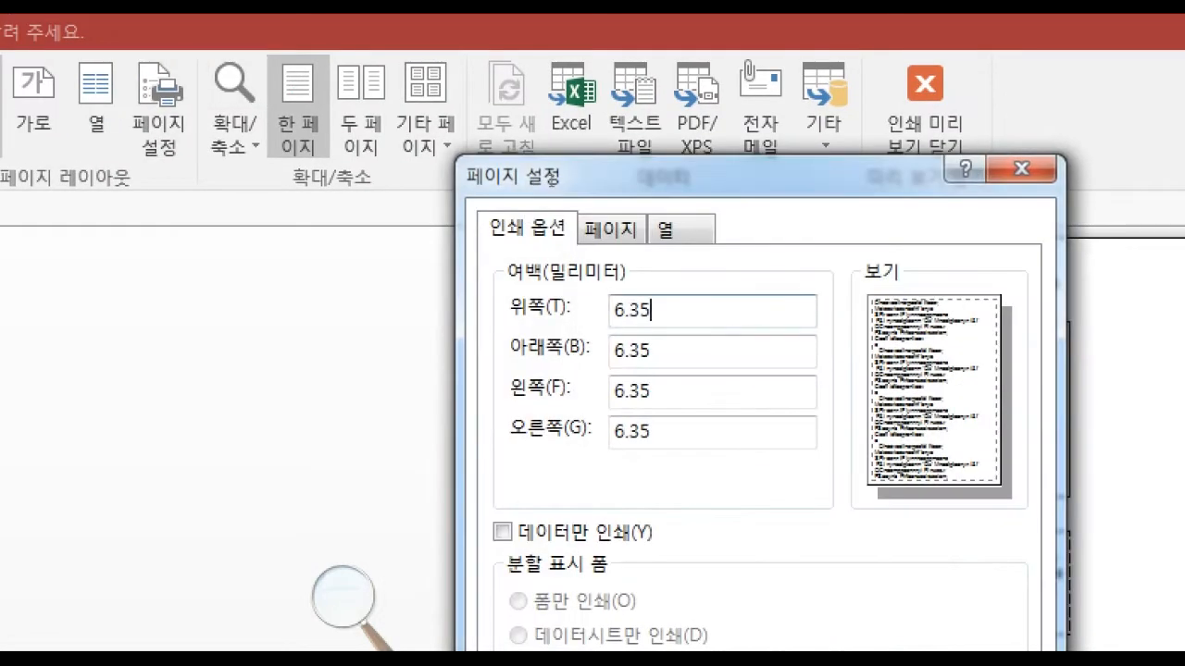
pyautogui.write('60')
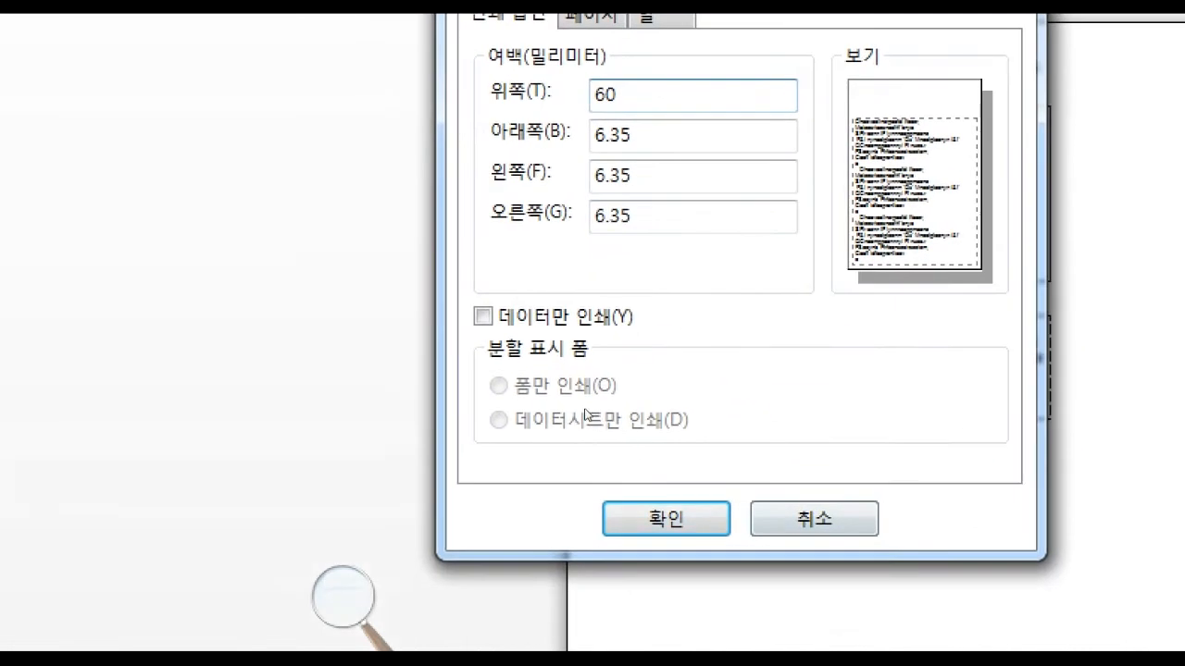
pyautogui.press('Return')
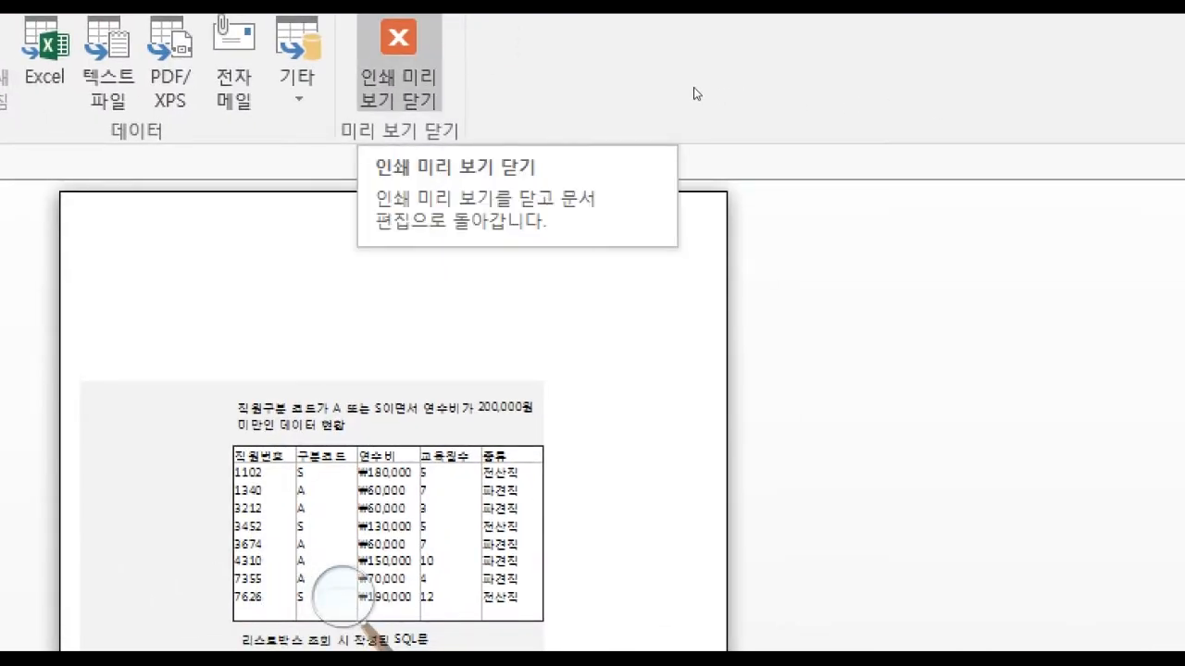
# Leave the print preview for the form's design view and widen the form body to about 19.5 cm.
pyautogui.click(398, 67)
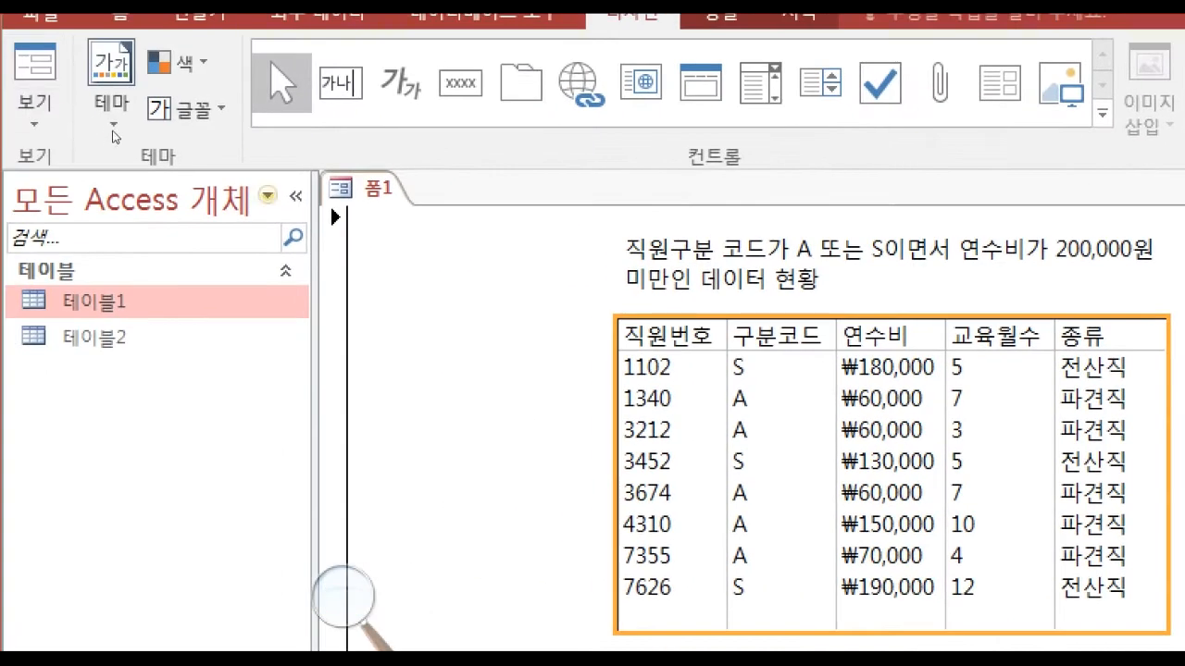
pyautogui.click(29, 106)
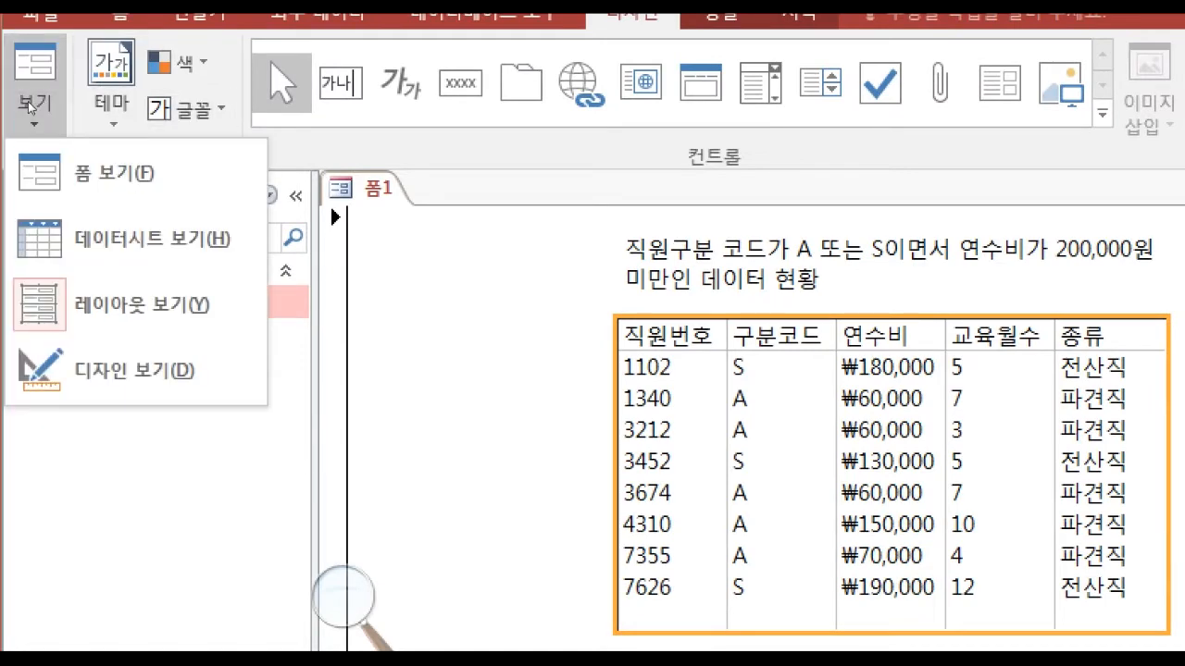
pyautogui.click(120, 370)
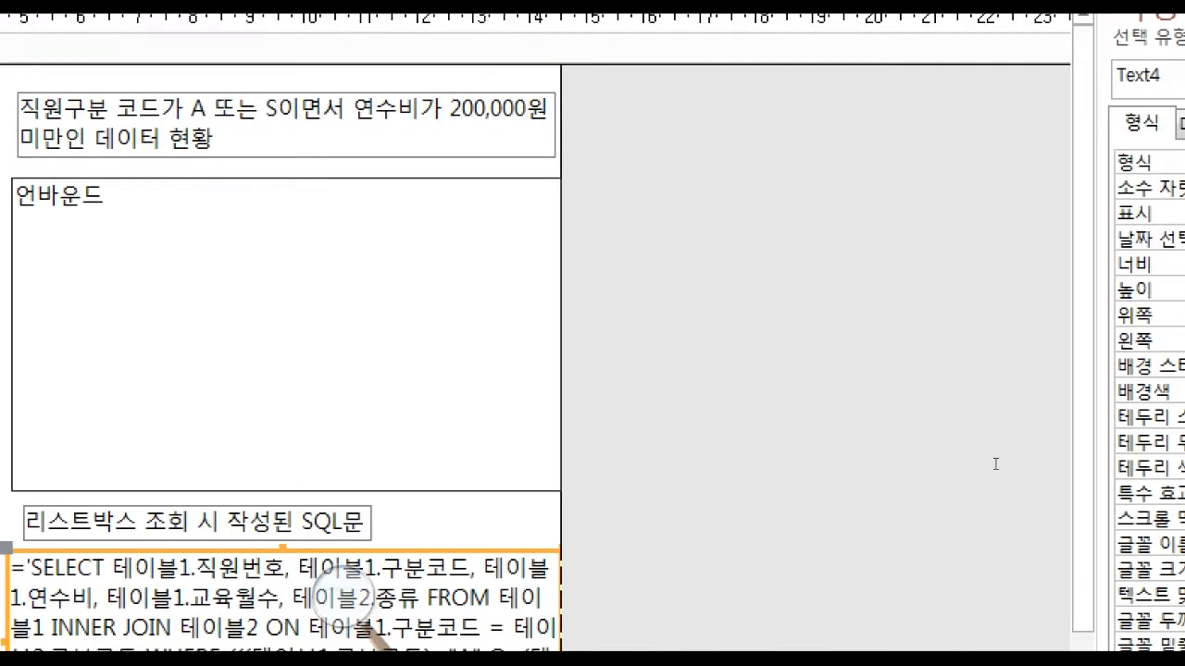
pyautogui.moveTo(586, 220); pyautogui.dragTo(725, 223)
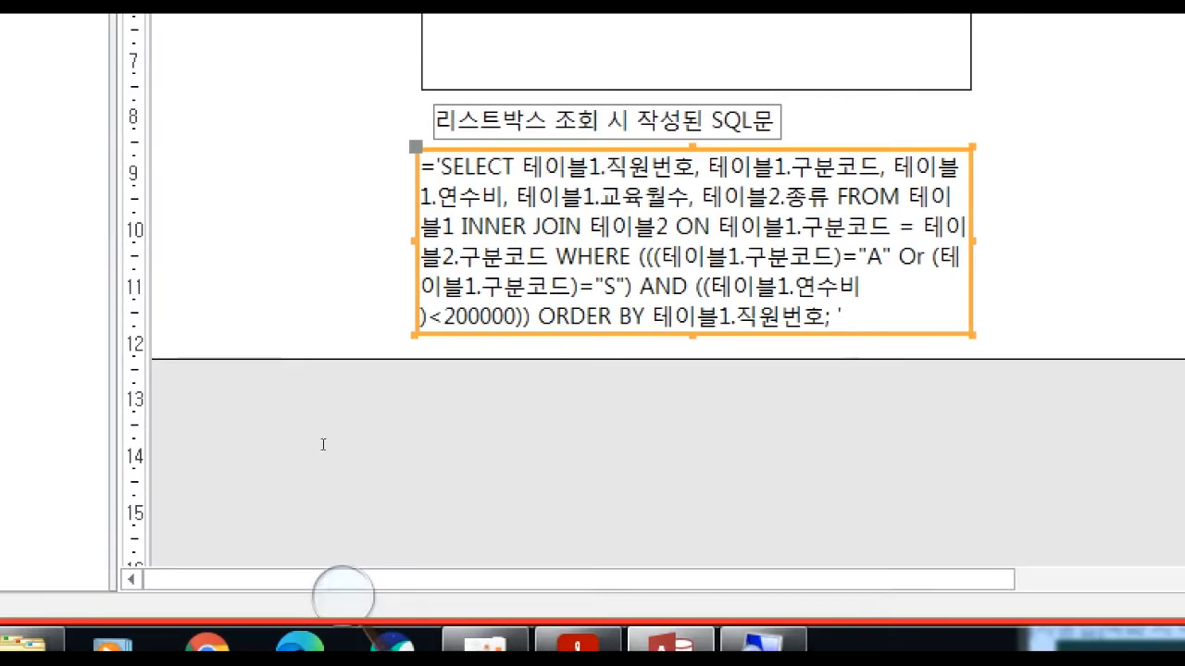
# Set the alternate row colour of the form's body section (본문) to white.
pyautogui.click(241, 389)
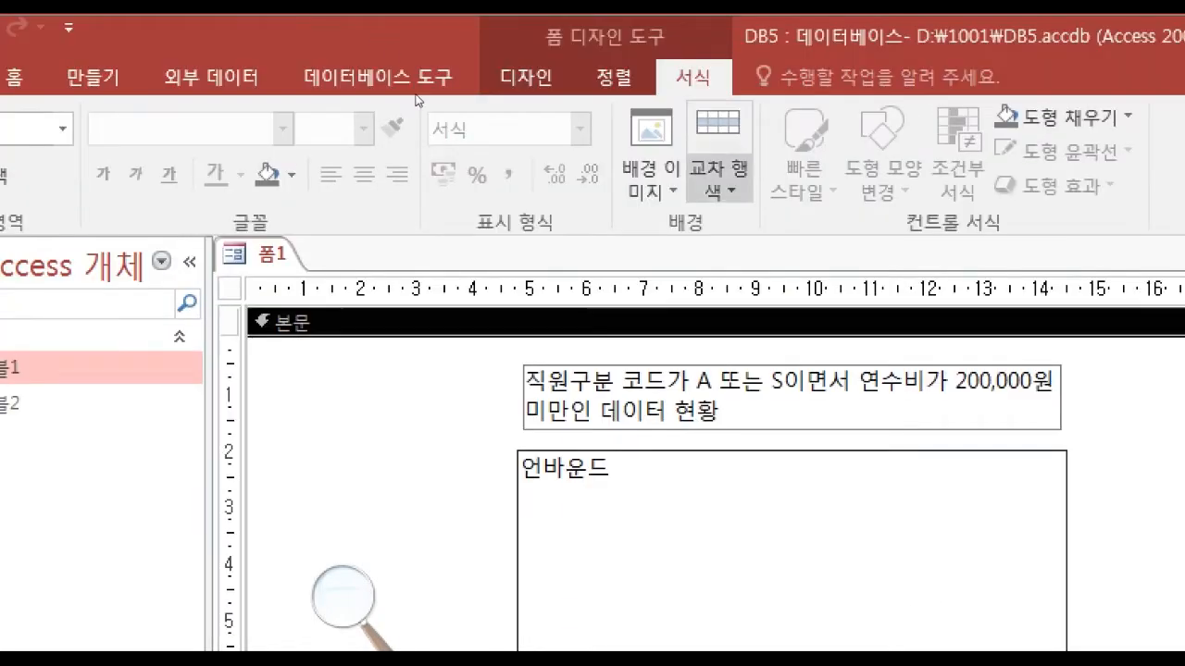
pyautogui.click(793, 101)
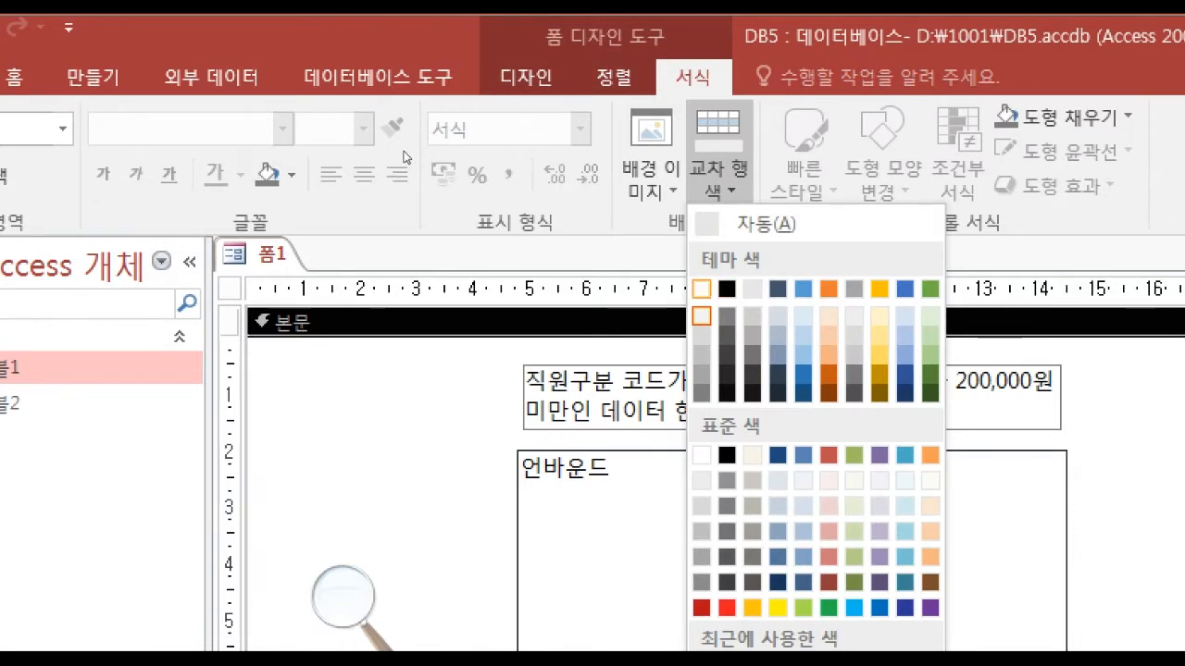
pyautogui.click(700, 316)
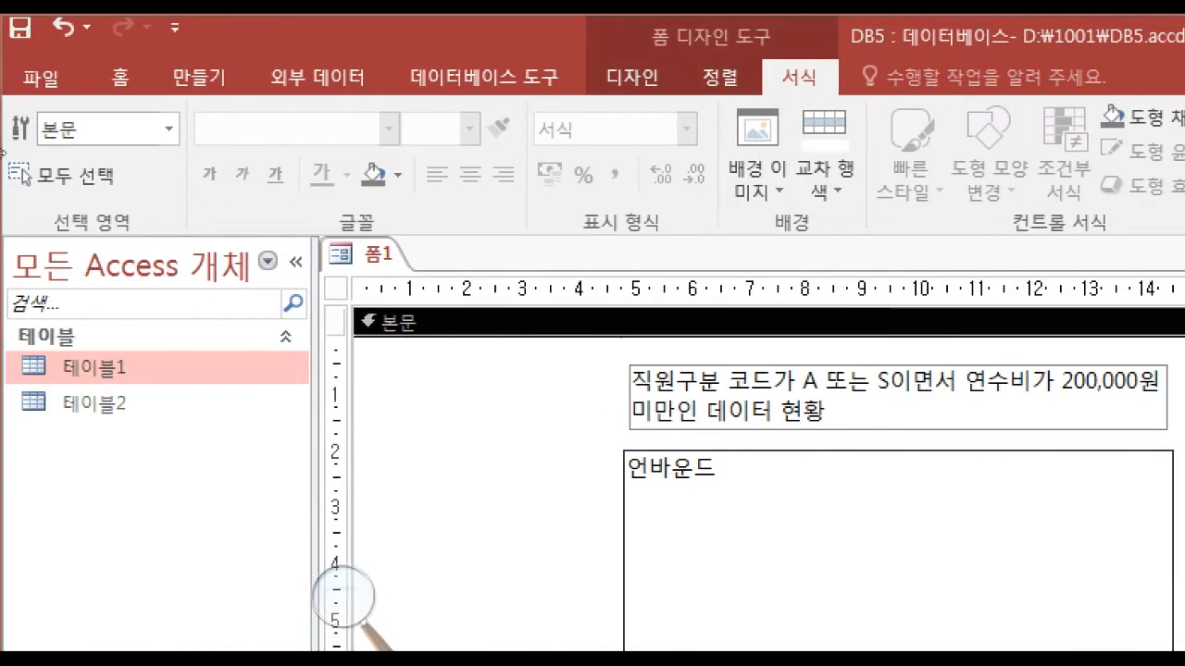
# Check the form's background and page position in print preview, and return to design view.
pyautogui.click(632, 77)
pyautogui.click(34, 176)
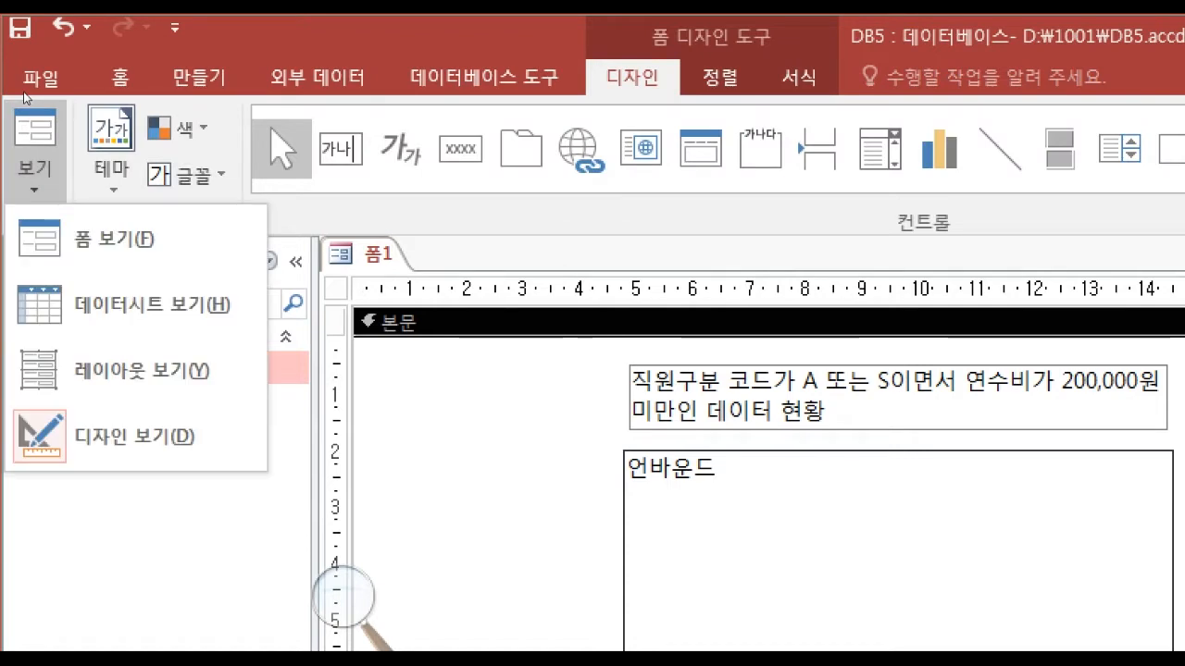
pyautogui.click(32, 74)
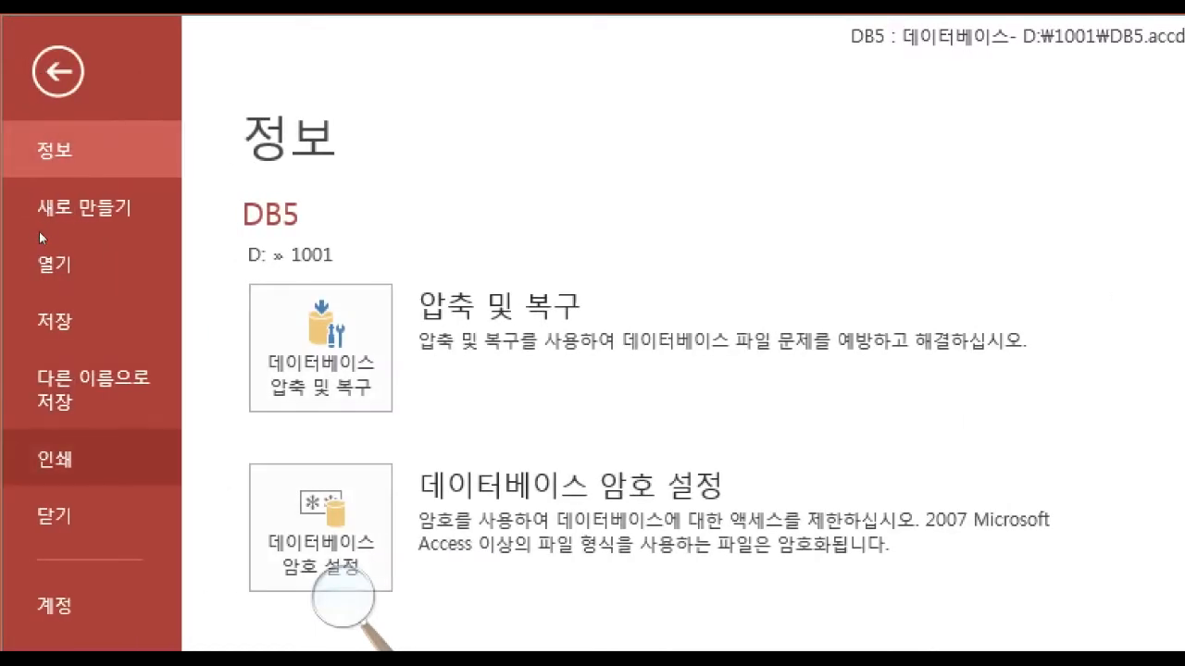
pyautogui.click(74, 459)
pyautogui.click(492, 524)
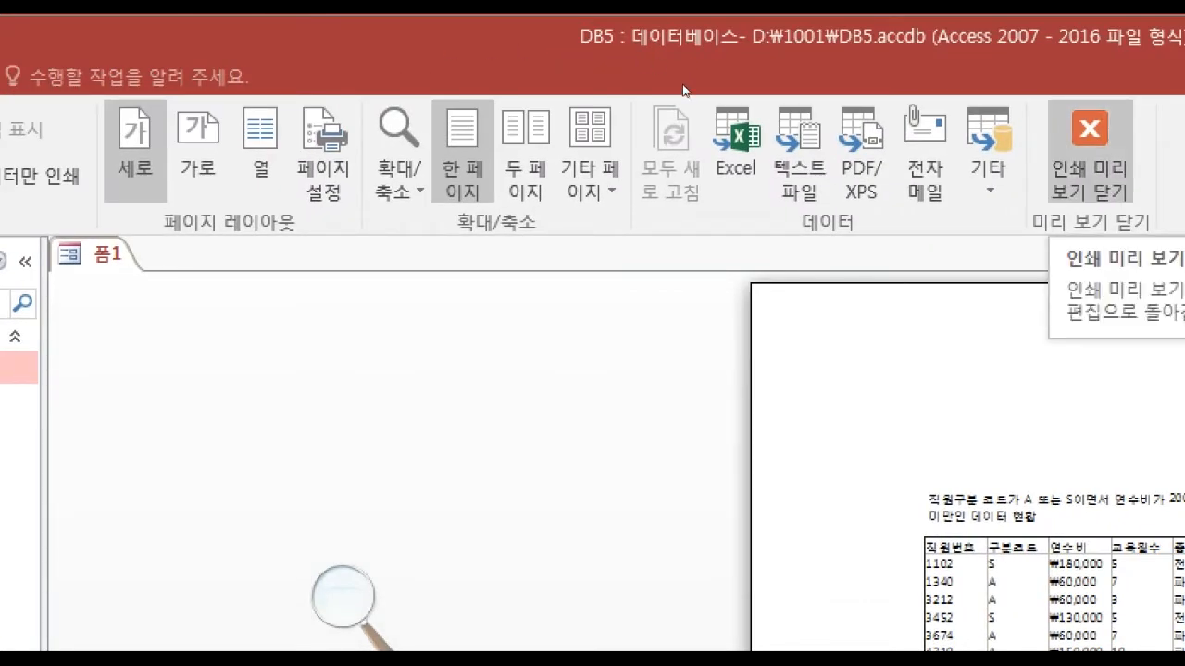
pyautogui.click(1093, 175)
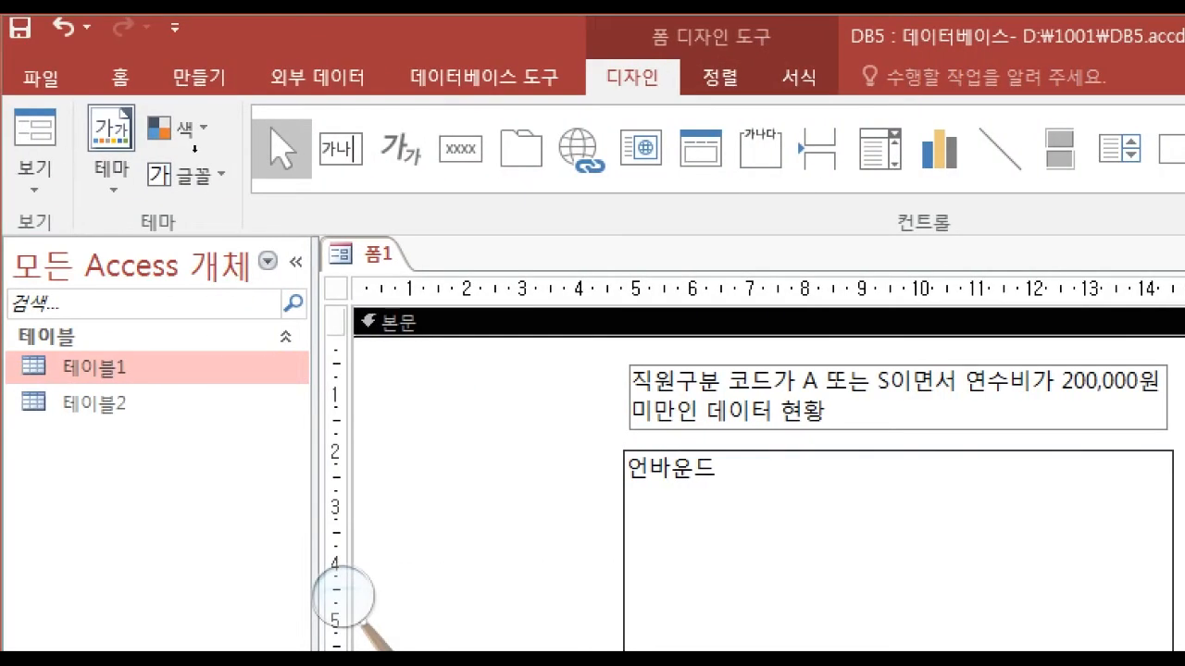
# Save the form under the name 폼1.
pyautogui.rightClick(387, 250)
pyautogui.click(435, 268)
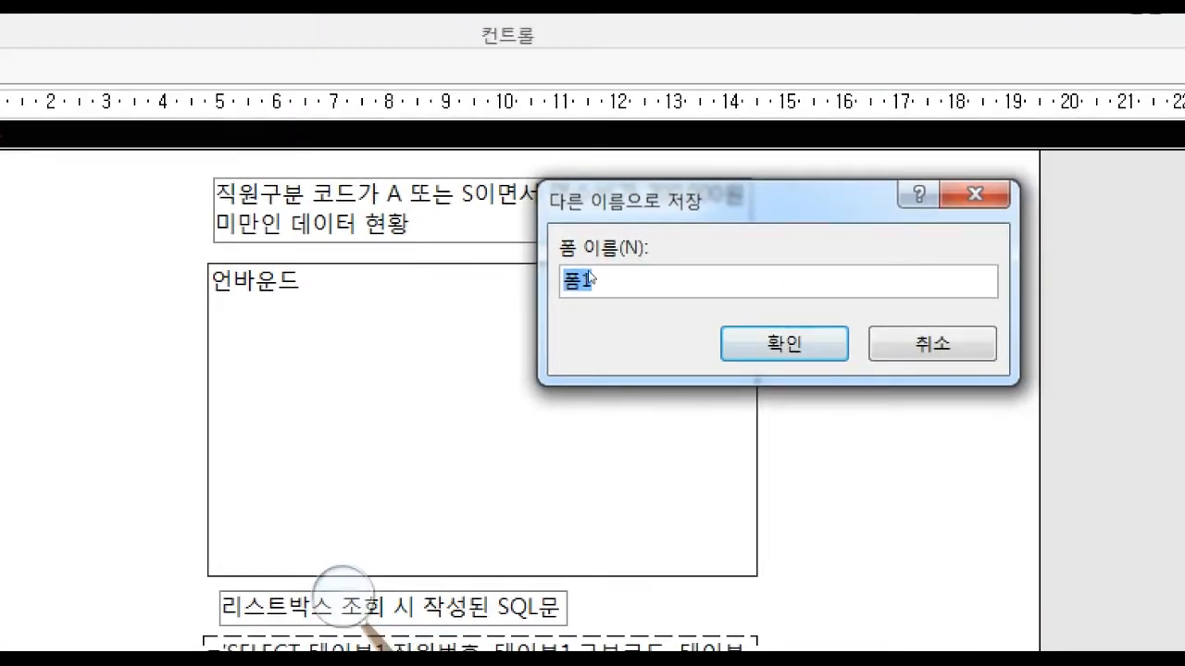
pyautogui.press('Return')
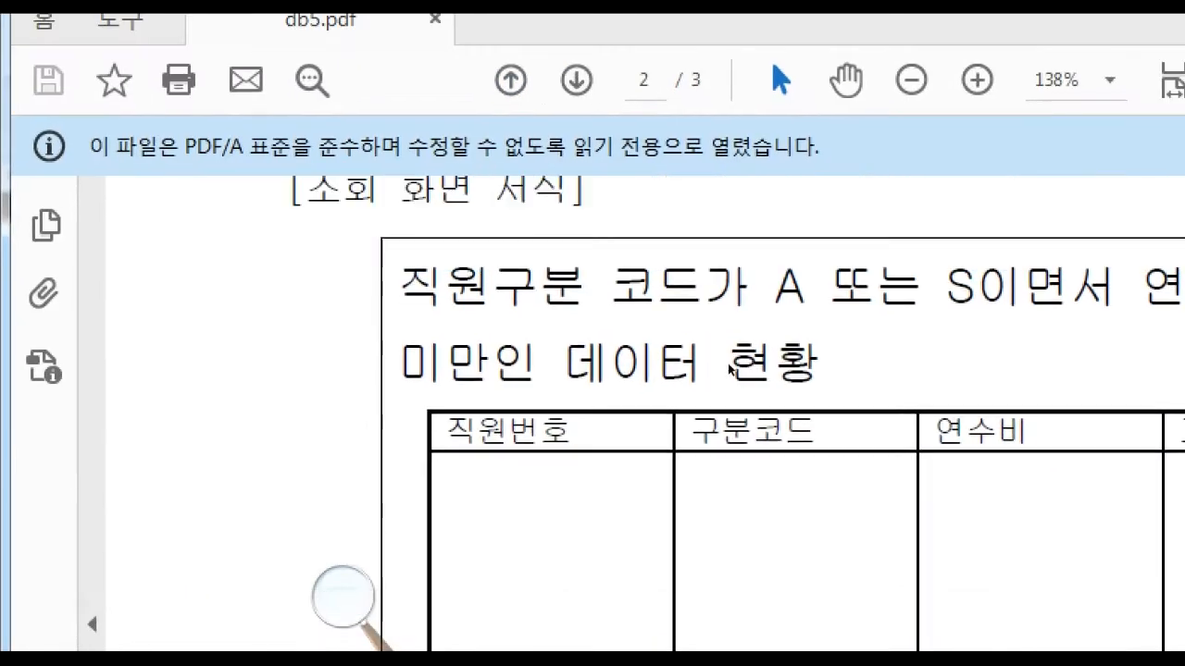
# Compare the form with the inquiry screen requirements and [조회 화면 서식] layout in the exam PDF.
pyautogui.scroll(5, 710, 398)
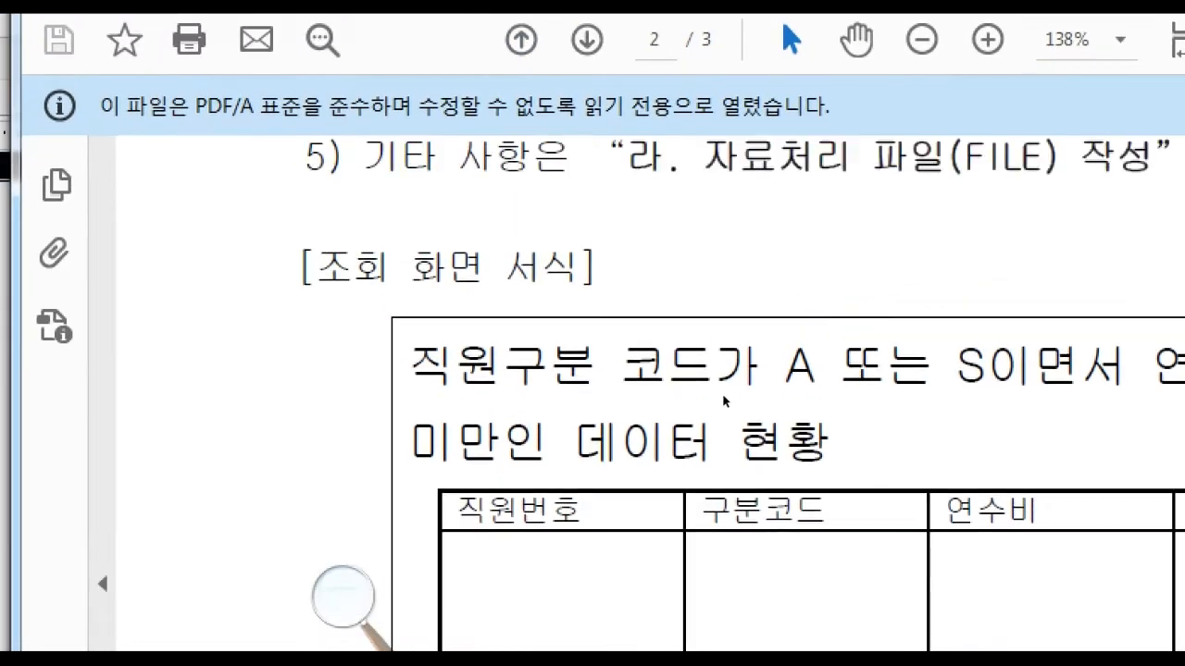
pyautogui.scroll(5, 710, 398)
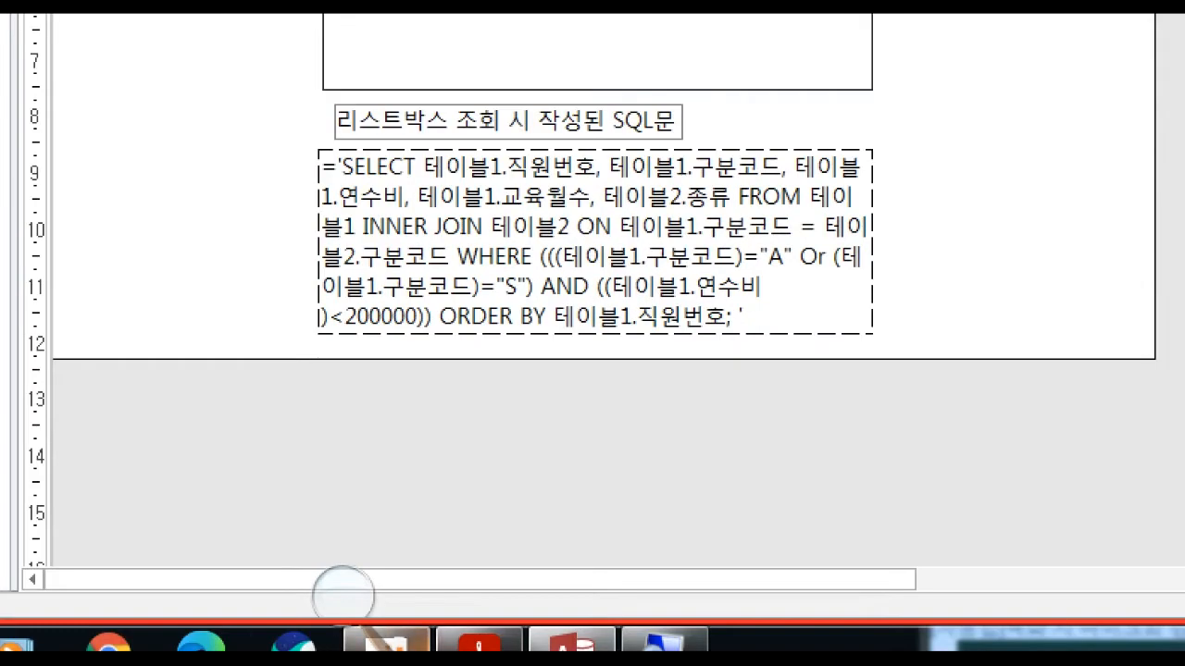
pyautogui.click(409, 639)
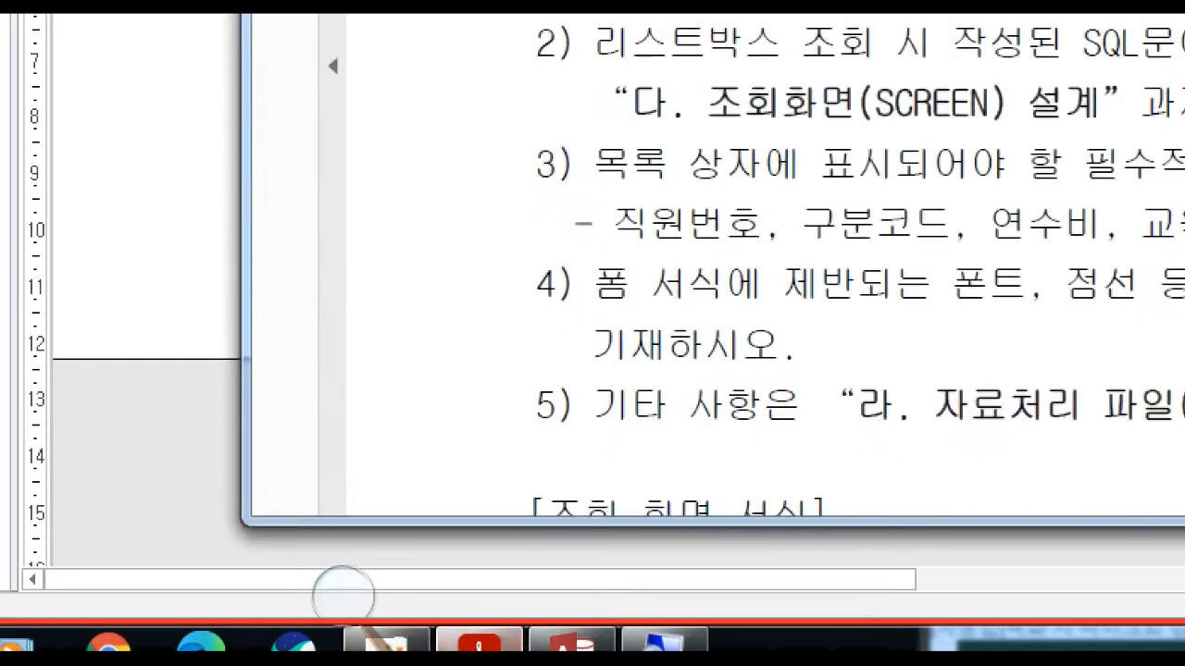
pyautogui.moveTo(372, 307); pyautogui.dragTo(574, 308)
pyautogui.click(575, 309)
pyautogui.click(197, 339)
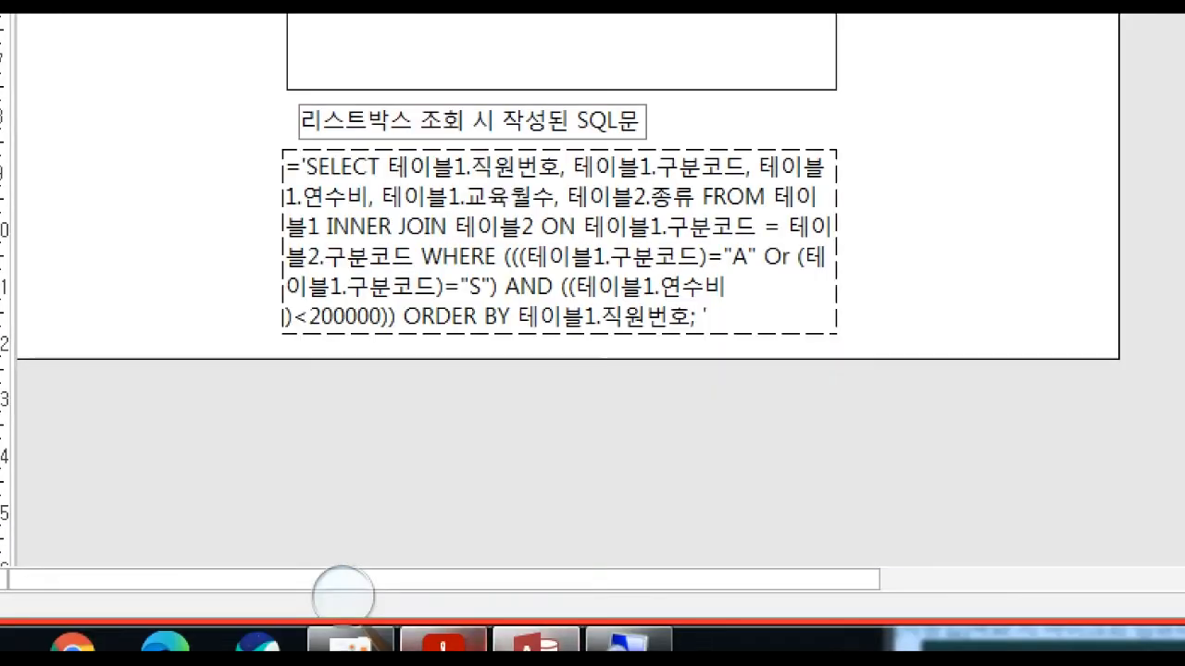
pyautogui.click(457, 640)
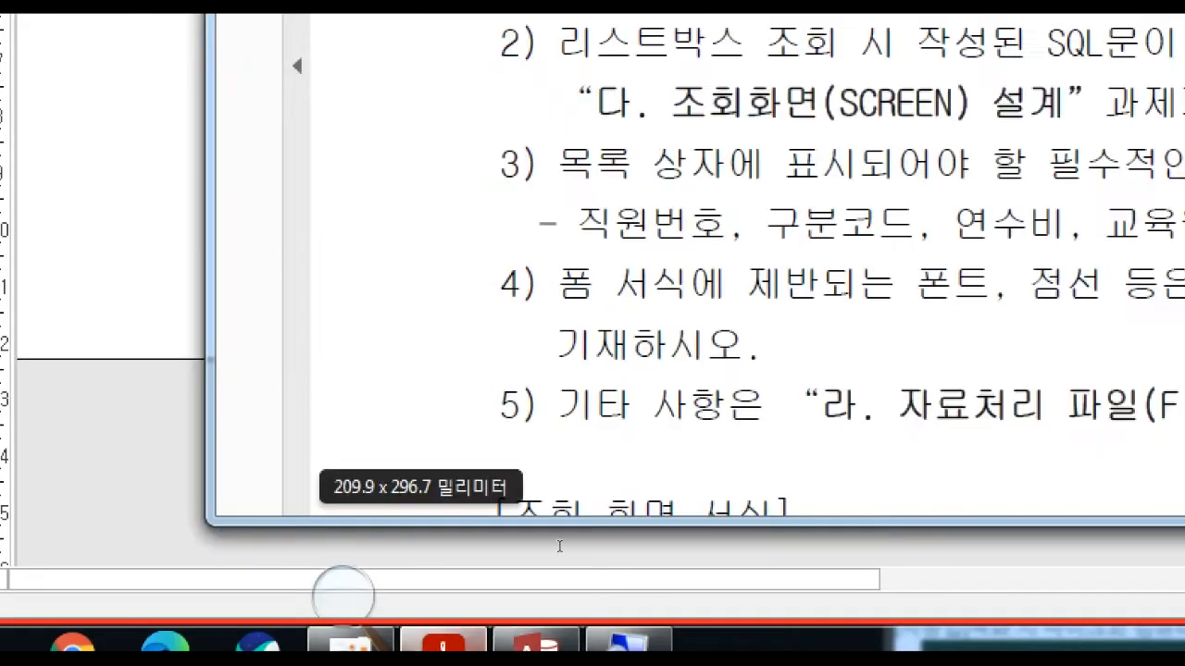
pyautogui.moveTo(689, 302); pyautogui.dragTo(641, 303)
# Return to Access and close form 폼1.
pyautogui.click(199, 454)
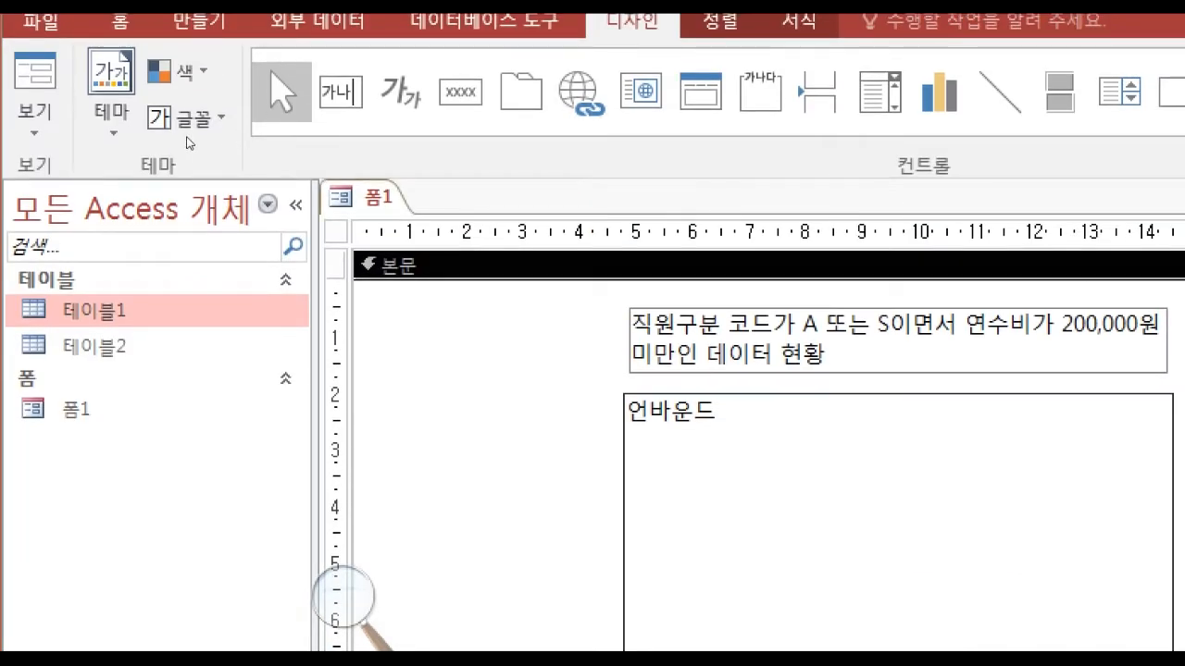
pyautogui.rightClick(376, 203)
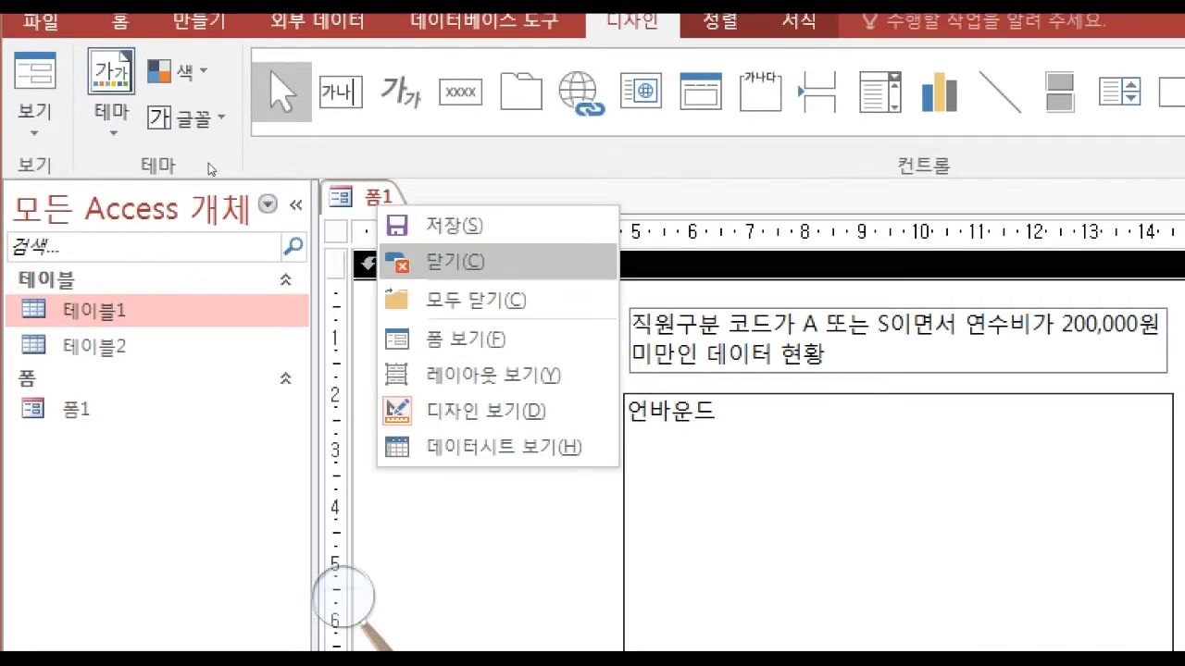
pyautogui.click(454, 262)
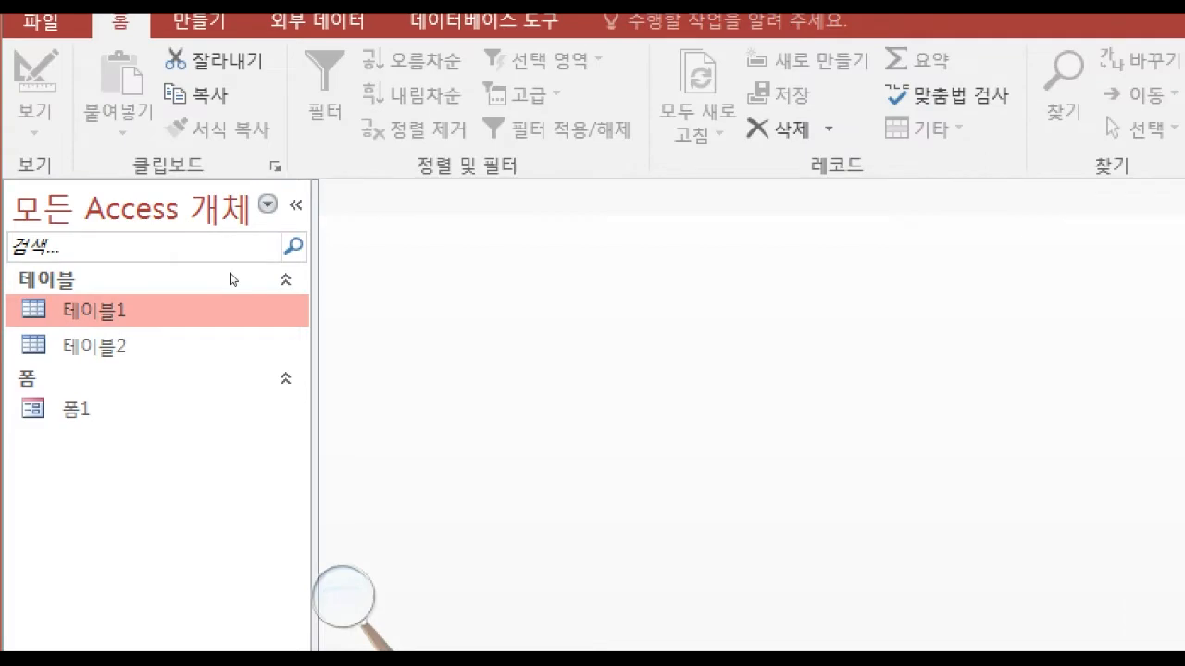
# Switch to the exam PDF and read section 라. 자료처리 파일(FILE) 작성, including the processing conditions, 기타 조건 and the 직원 교육비 산출 현황 report layout.
pyautogui.click(629, 641)
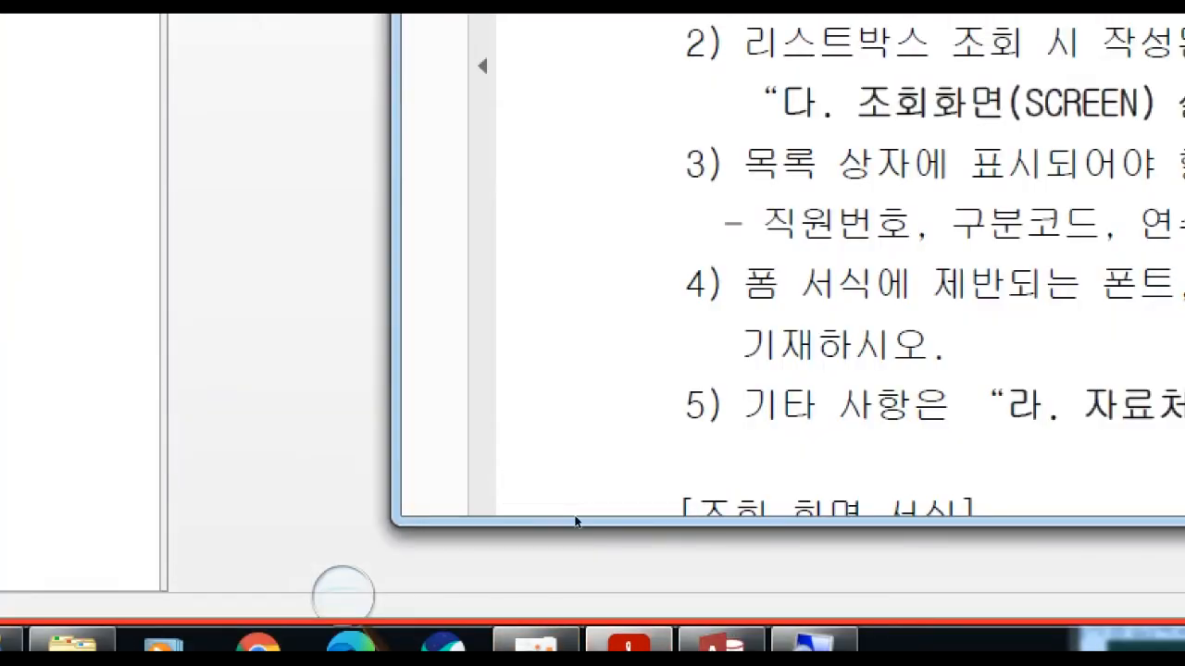
pyautogui.scroll(-2, 537, 518)
pyautogui.scroll(-8, 340, 523)
pyautogui.scroll(-5, 470, 520)
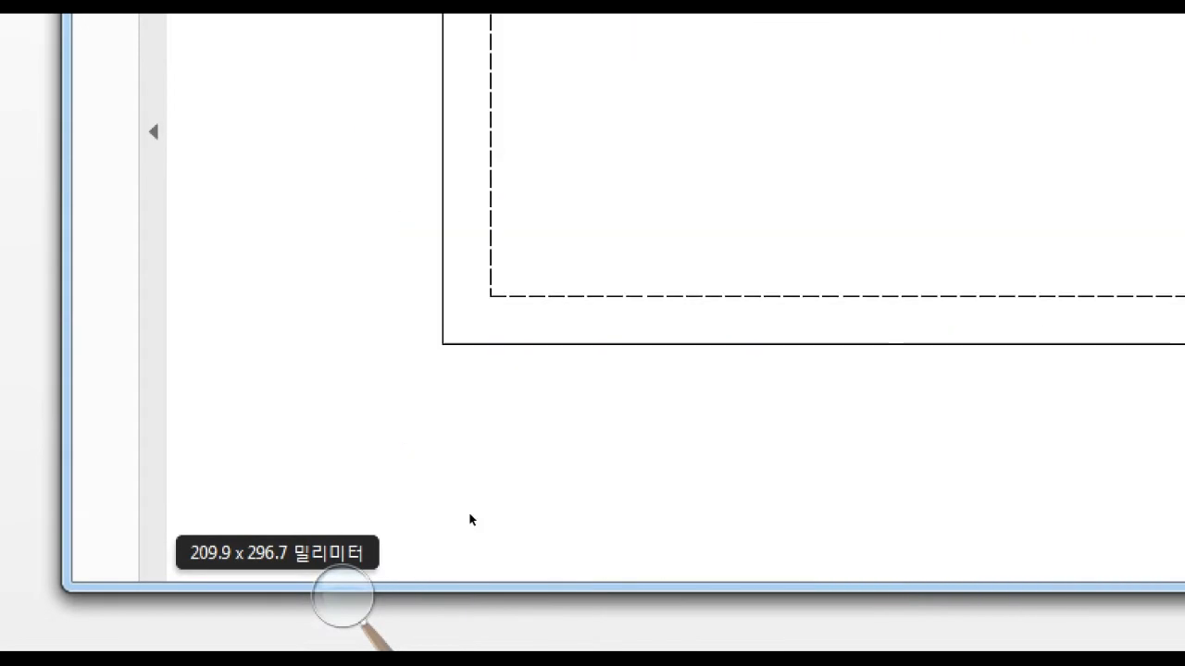
pyautogui.scroll(-2, 470, 520)
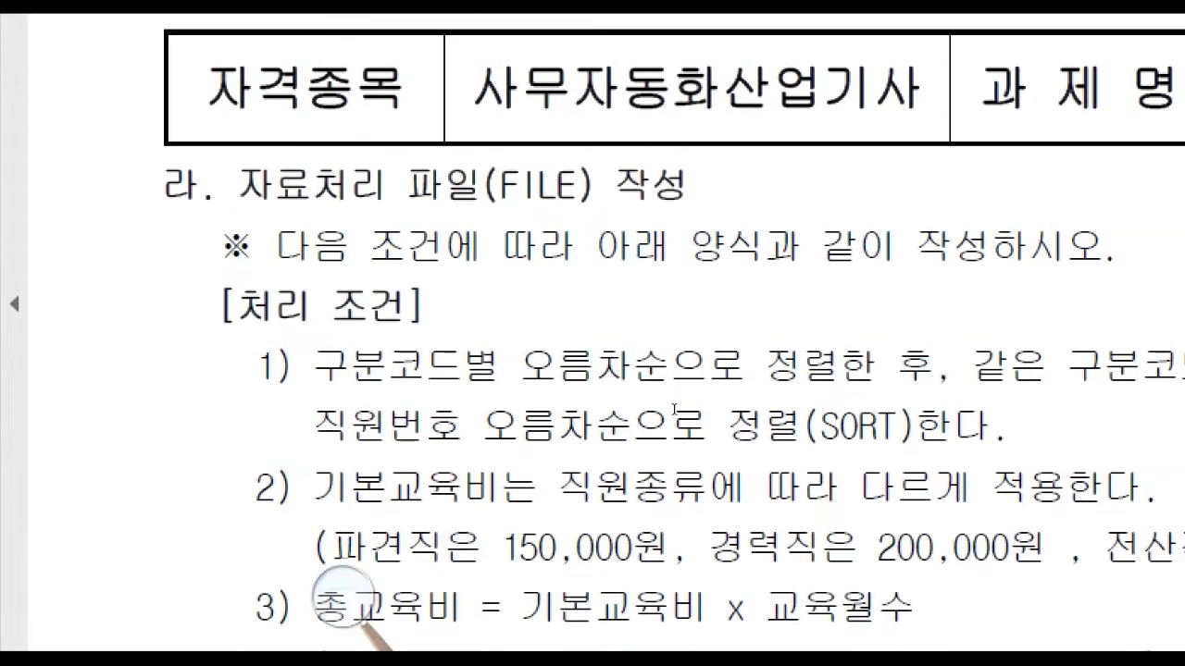
pyautogui.scroll(-8, 342, 592)
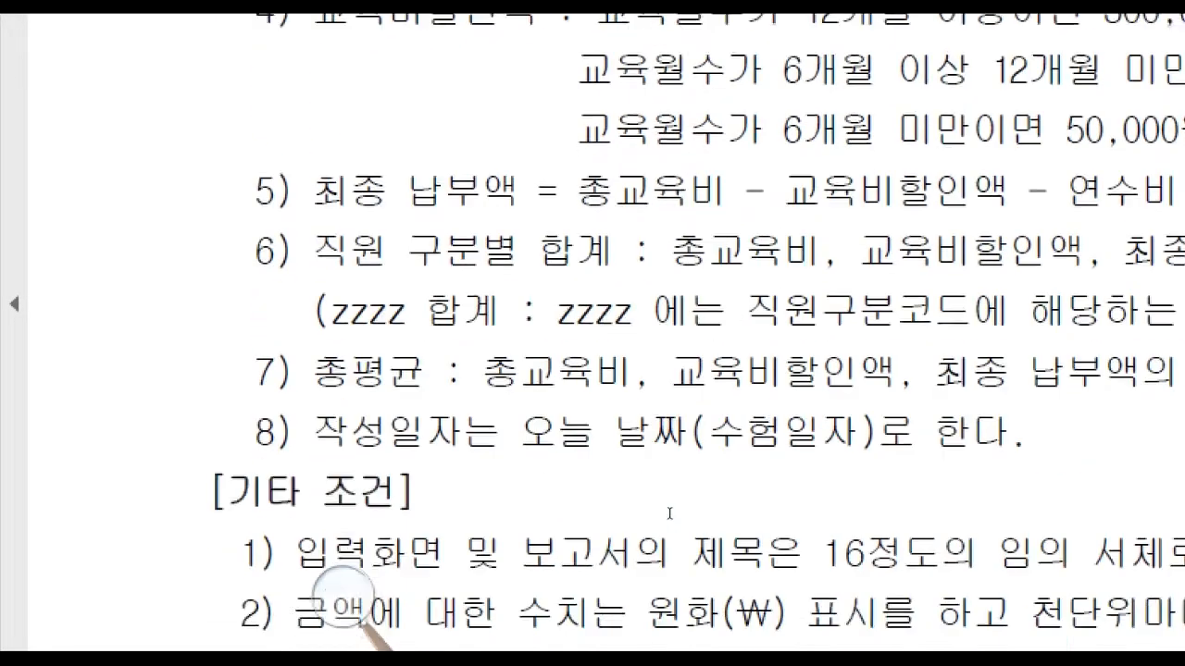
pyautogui.scroll(-5, 342, 593)
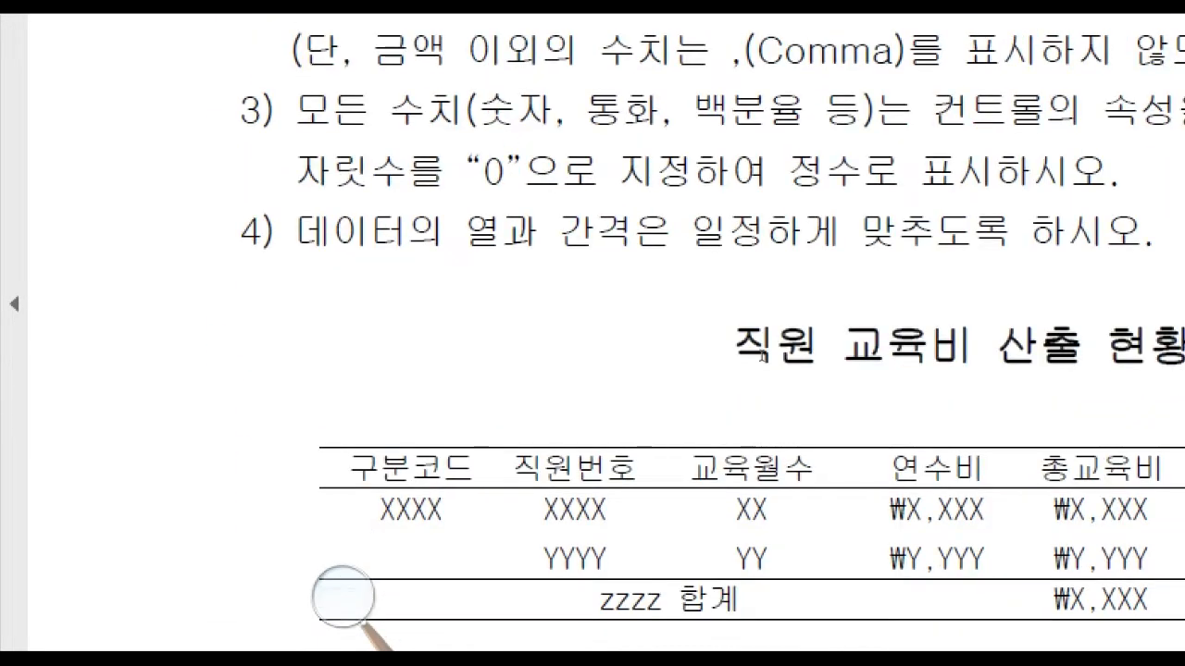
pyautogui.scroll(5, 343, 597)
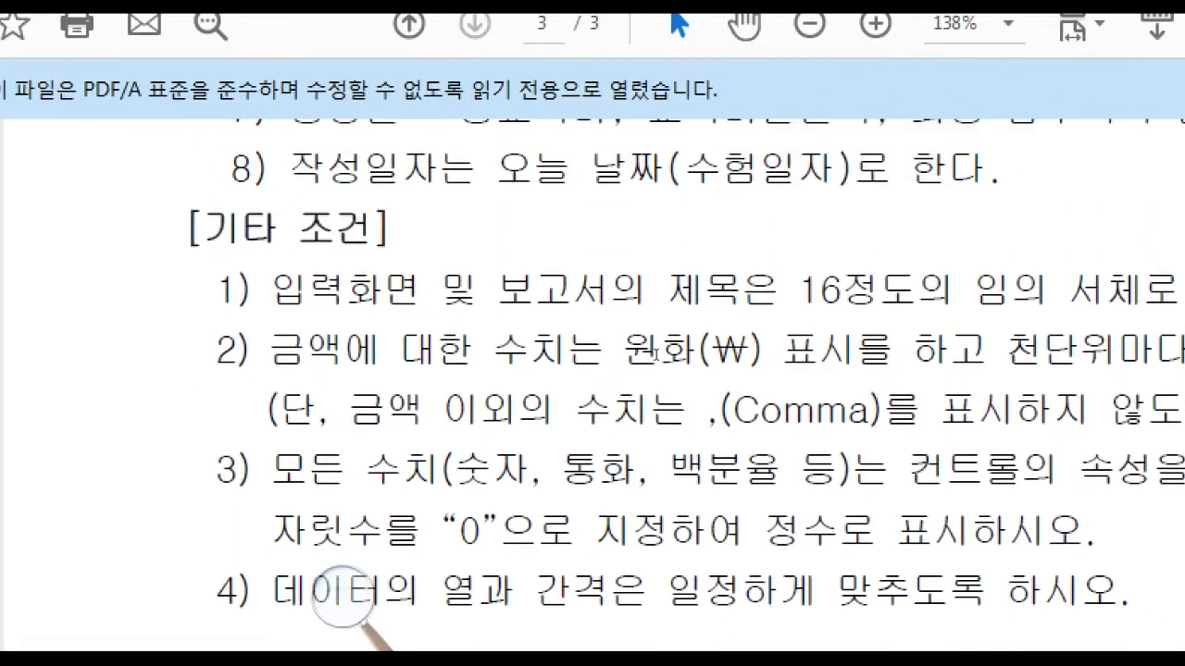
# Review the 직원 교육비 산출 현황 report layout and the processing conditions in the exam PDF, and return to Access.
pyautogui.scroll(-5, 659, 375)
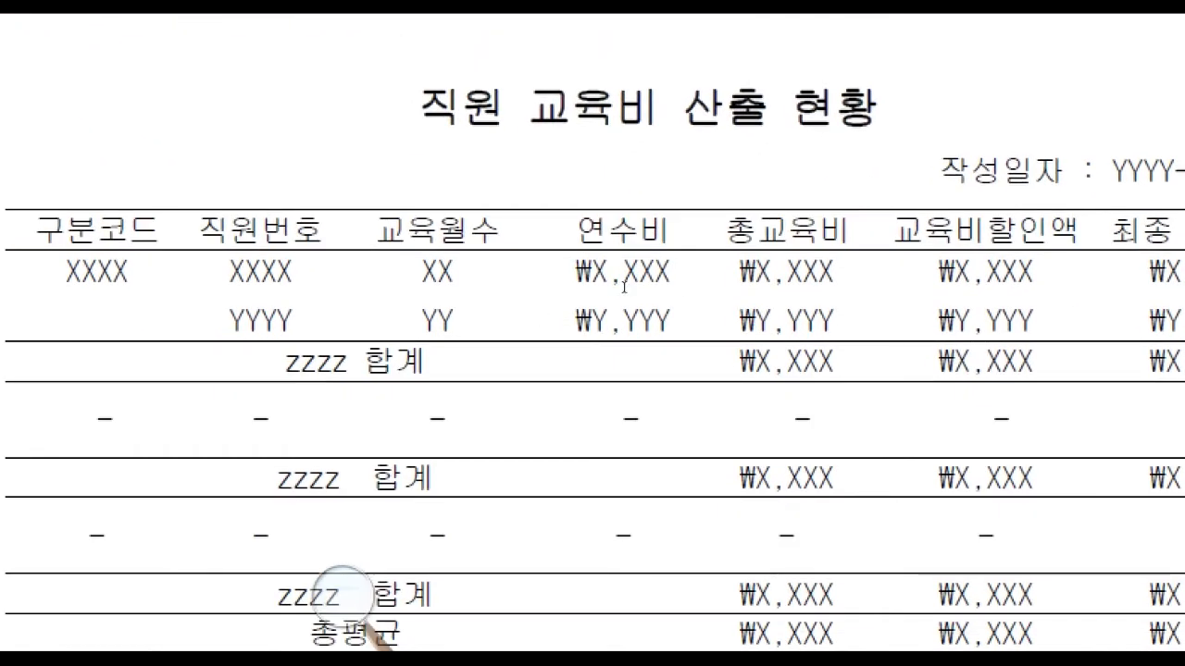
pyautogui.moveTo(421, 105); pyautogui.dragTo(916, 283)
pyautogui.click(919, 356)
pyautogui.scroll(5, 422, 278)
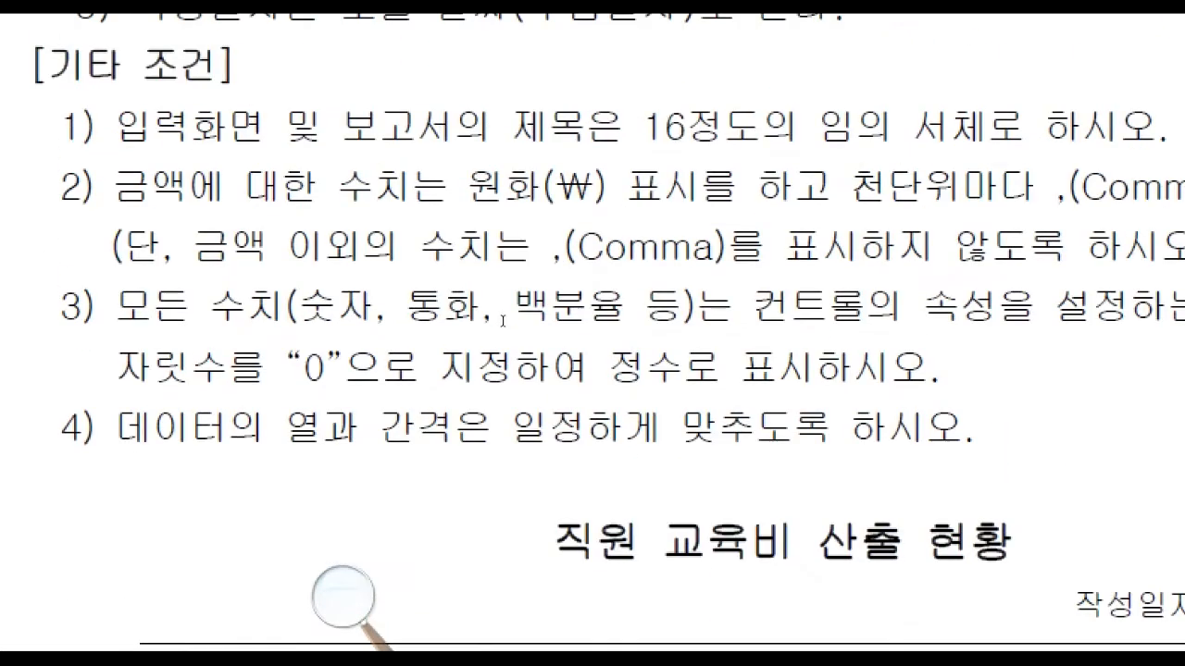
pyautogui.scroll(10, 502, 322)
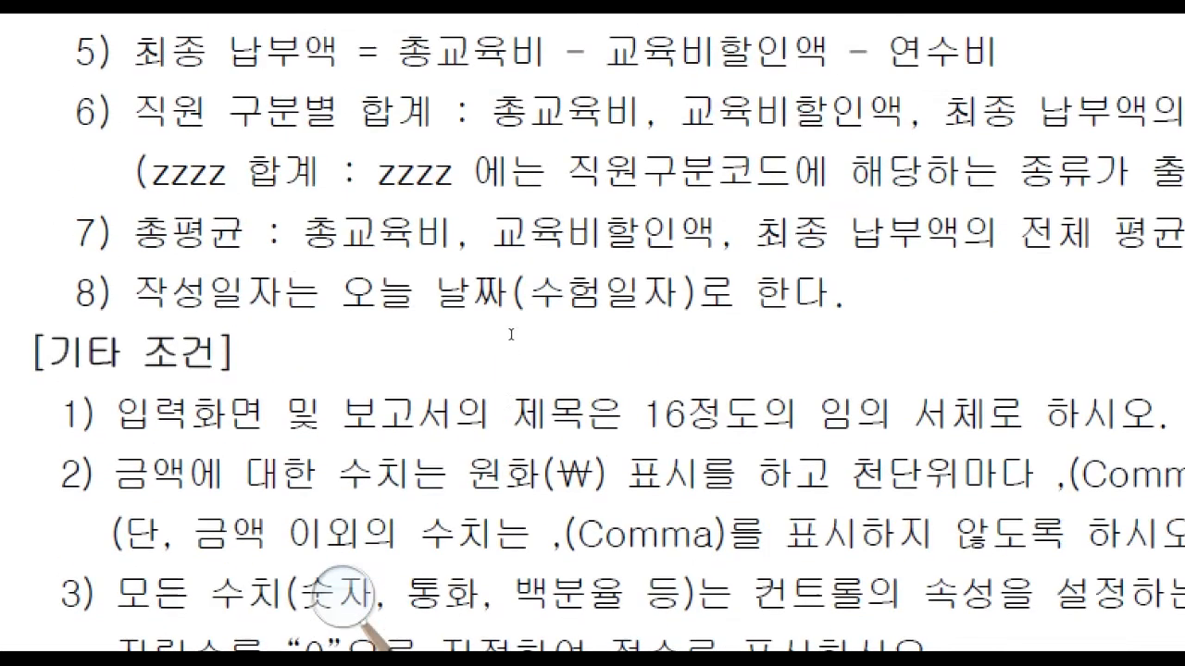
pyautogui.scroll(3, 510, 337)
pyautogui.scroll(-10, 469, 386)
pyautogui.moveTo(442, 387); pyautogui.dragTo(843, 381)
pyautogui.click(842, 381)
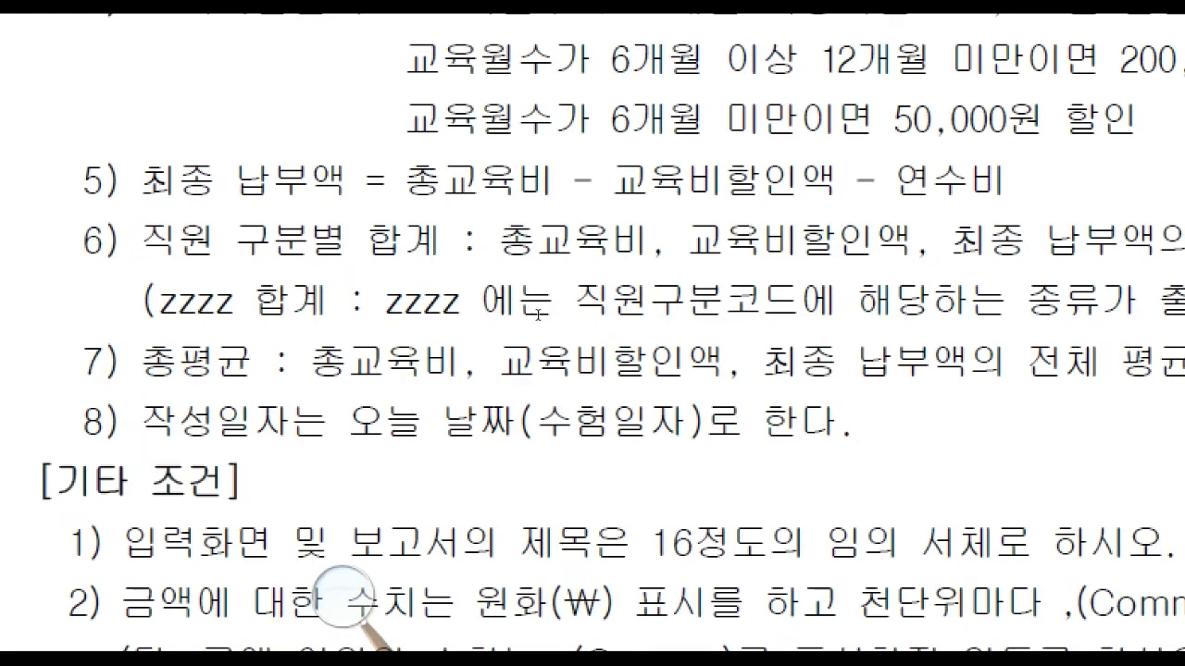
pyautogui.scroll(13, 537, 315)
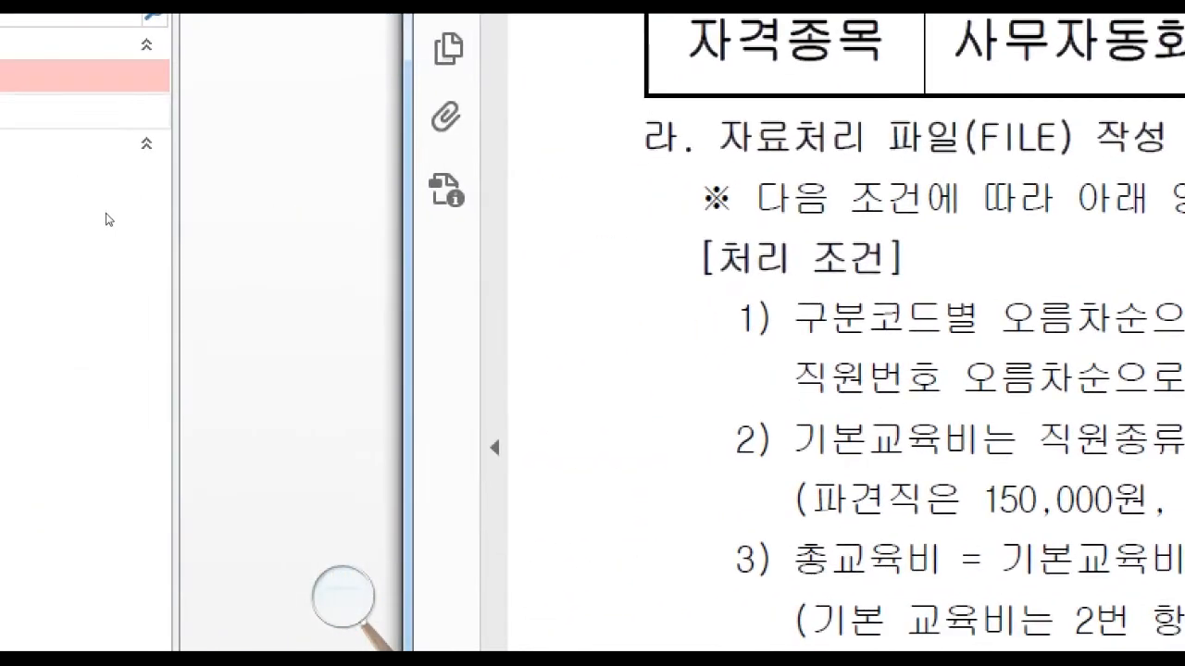
pyautogui.click(108, 220)
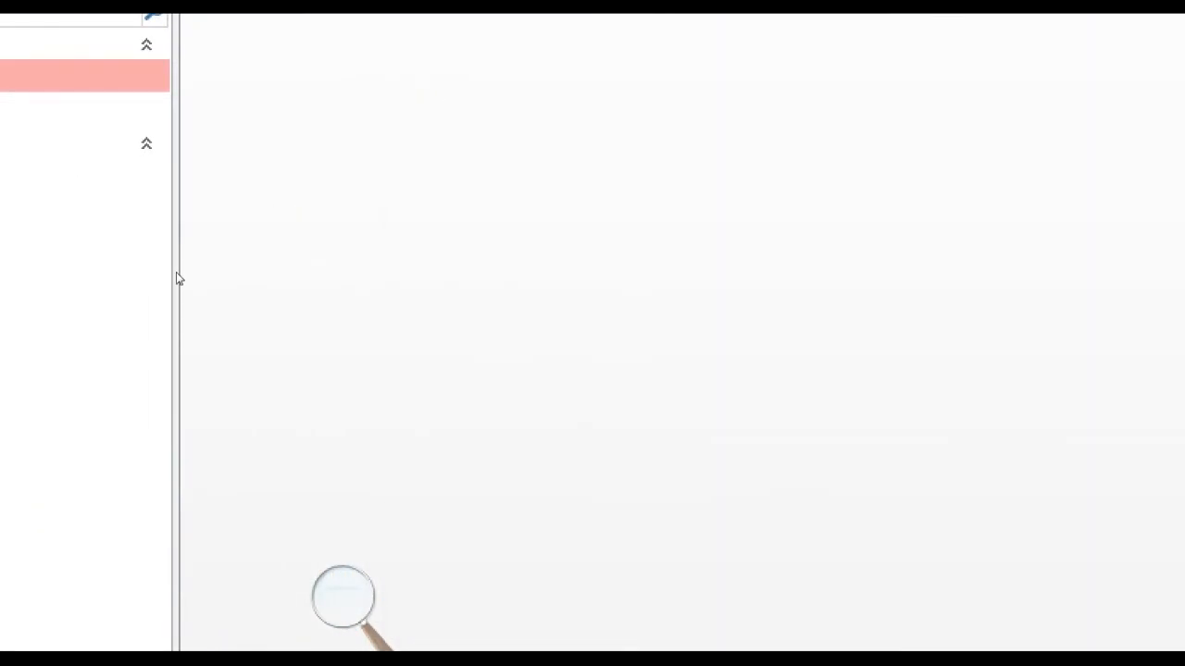
pyautogui.click(119, 75)
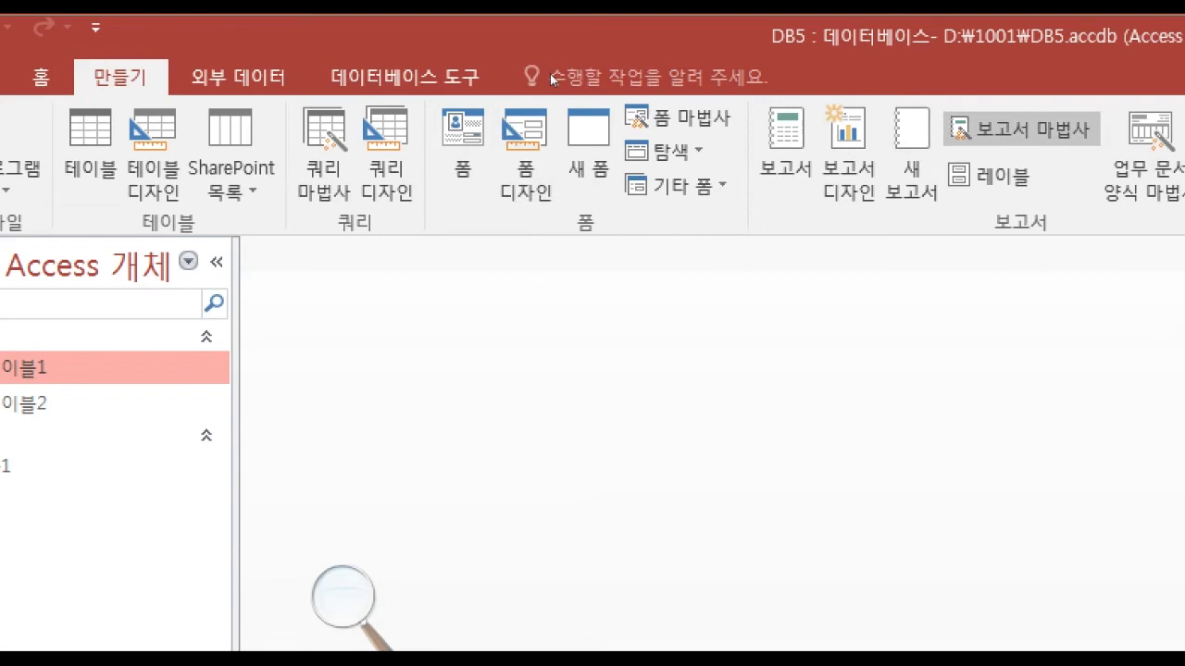
pyautogui.click(1022, 129)
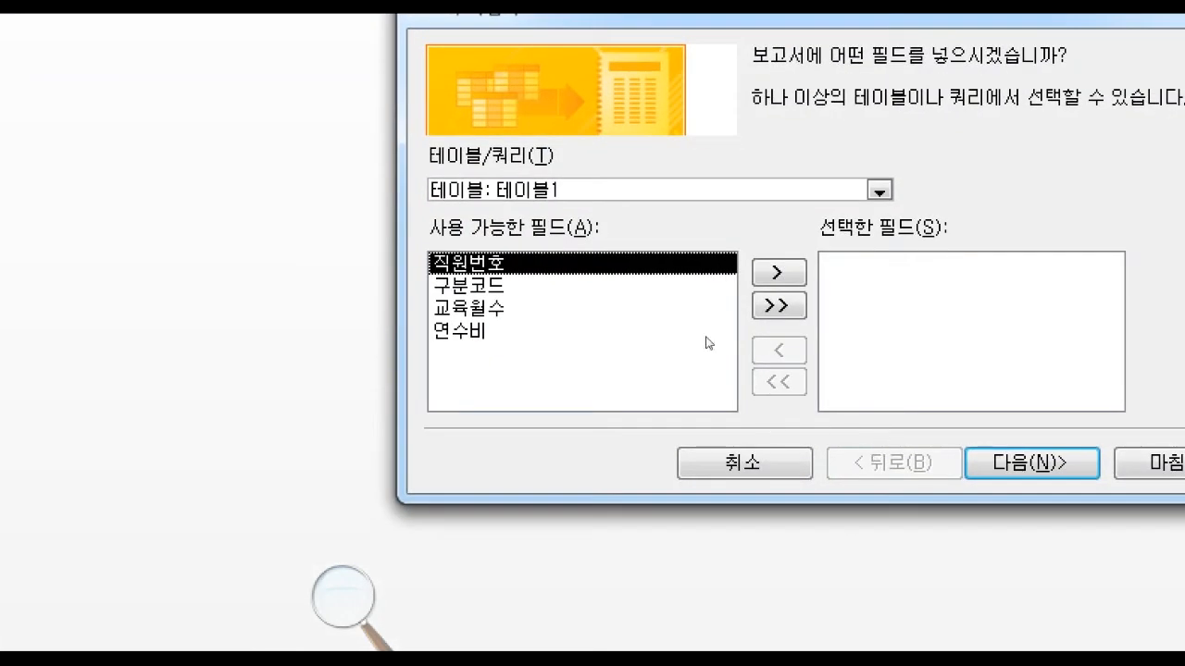
pyautogui.click(879, 190)
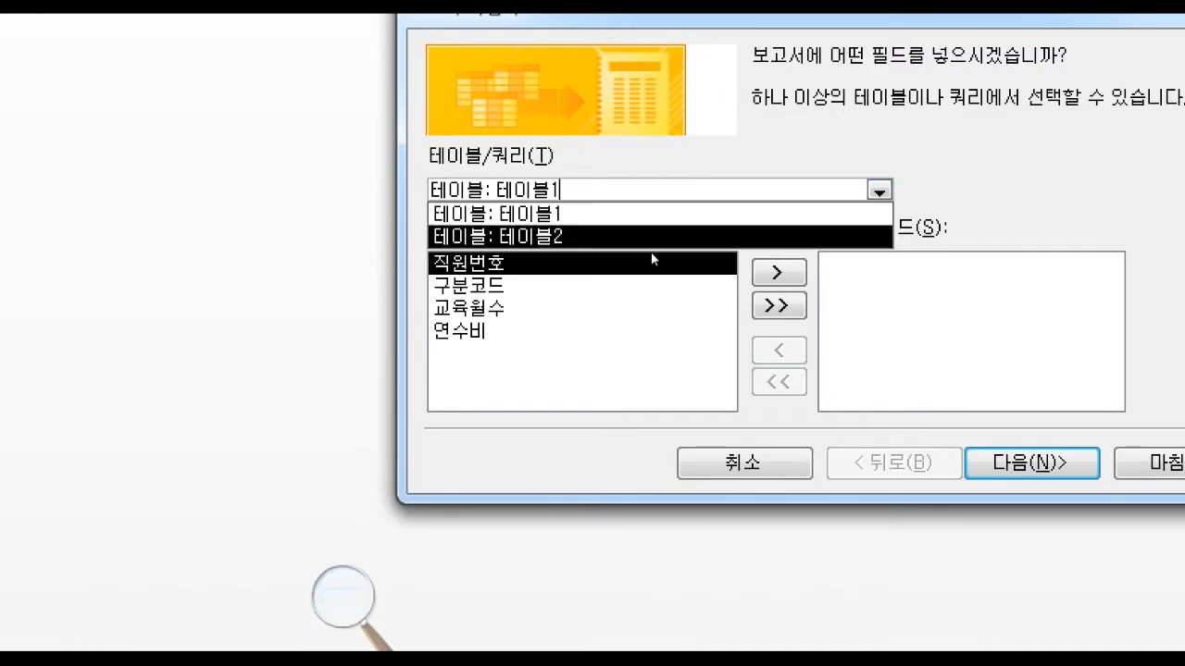
pyautogui.click(652, 238)
pyautogui.click(654, 189)
pyautogui.click(648, 214)
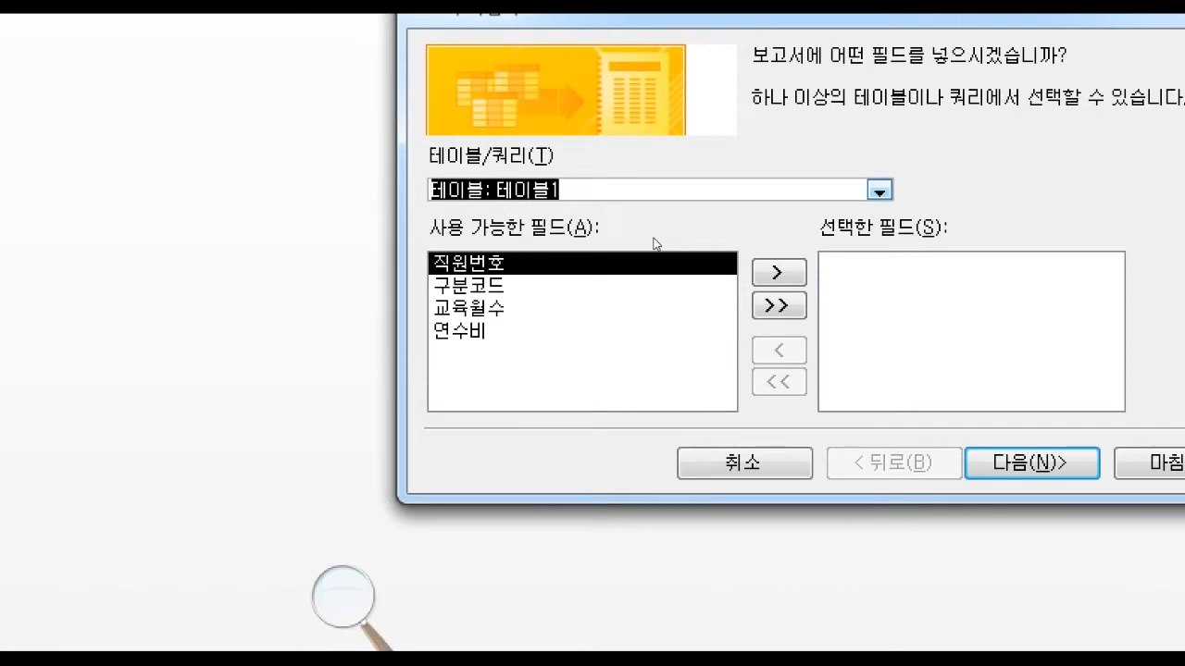
pyautogui.press('Escape')
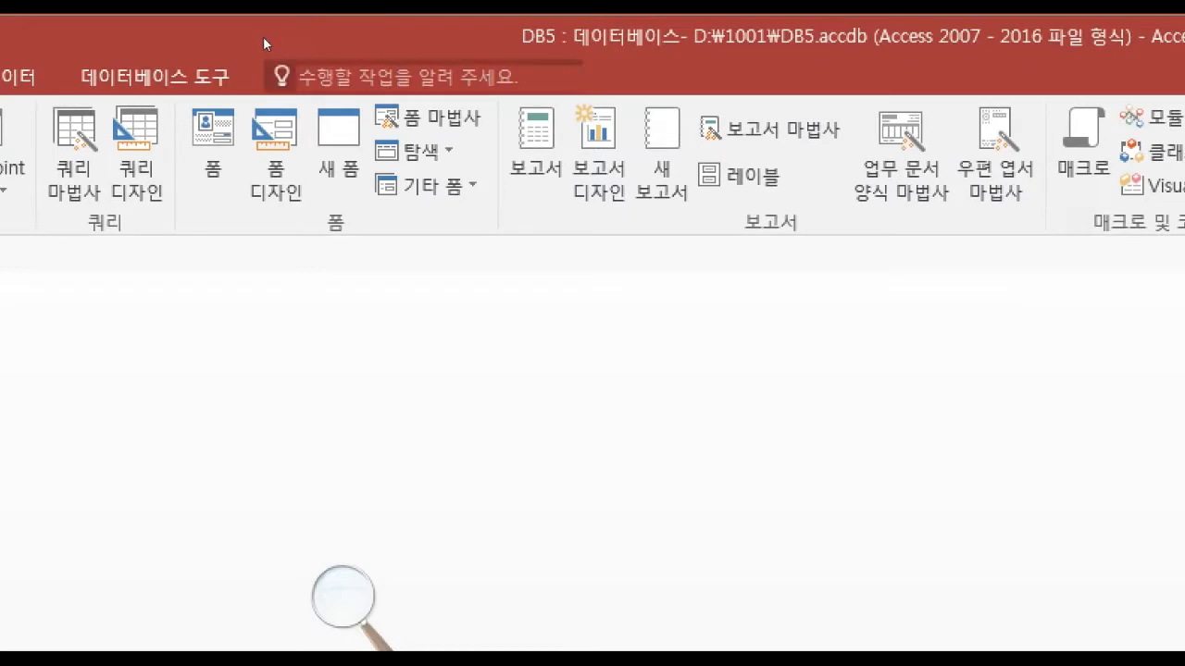
# Create a query in Design View with 테이블1 and 테이블2, and join them on their 구분코드 fields.
pyautogui.click(466, 139)
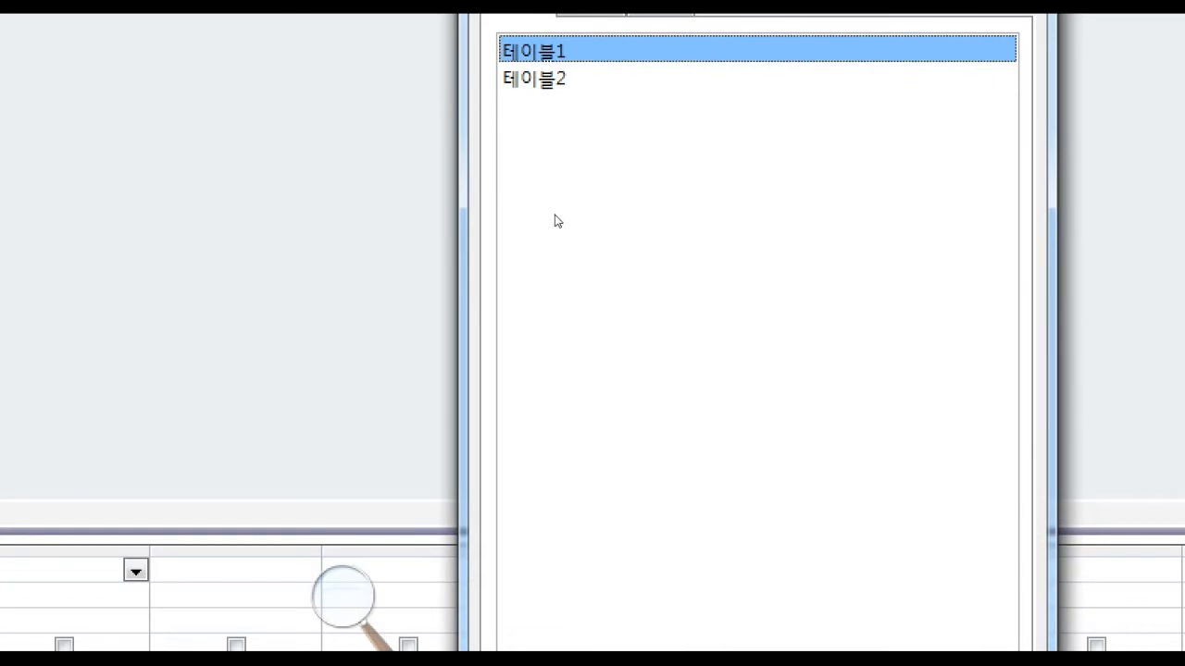
pyautogui.doubleClick(546, 217)
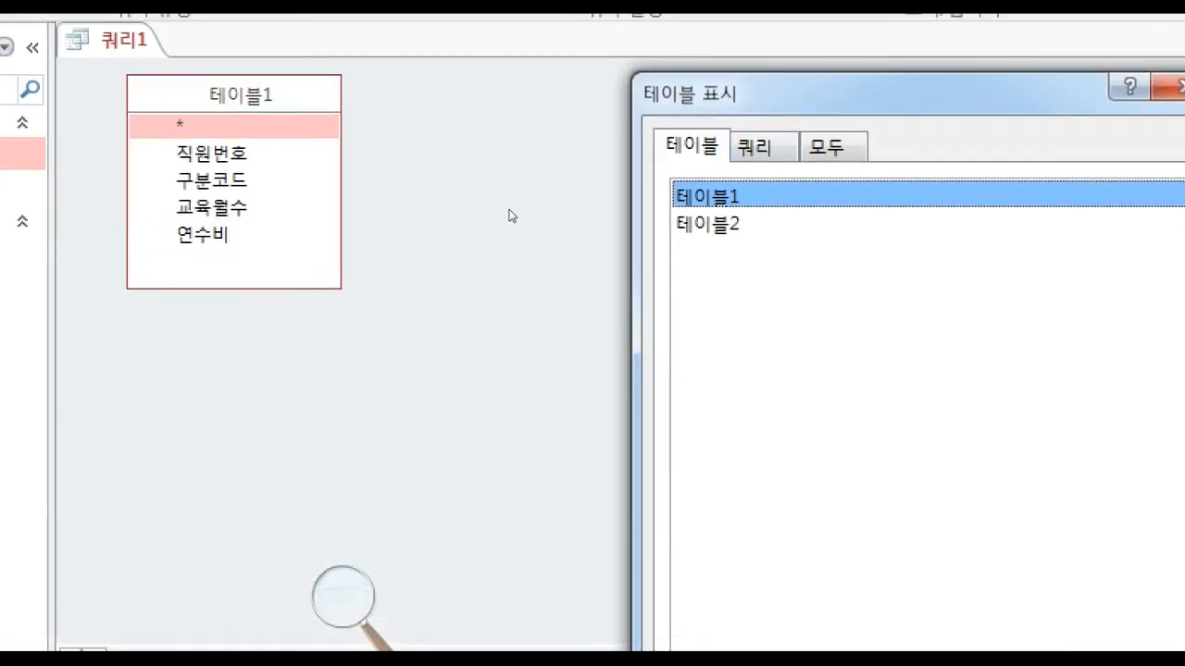
pyautogui.press('Down')
pyautogui.press('Return')
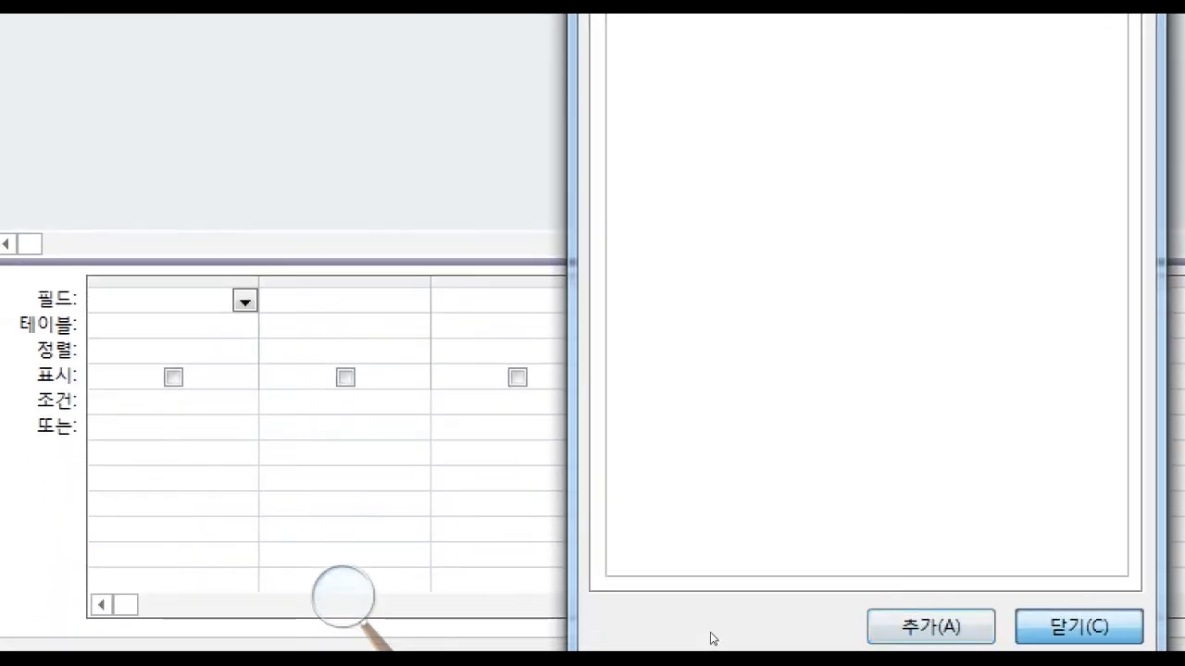
pyautogui.click(1078, 627)
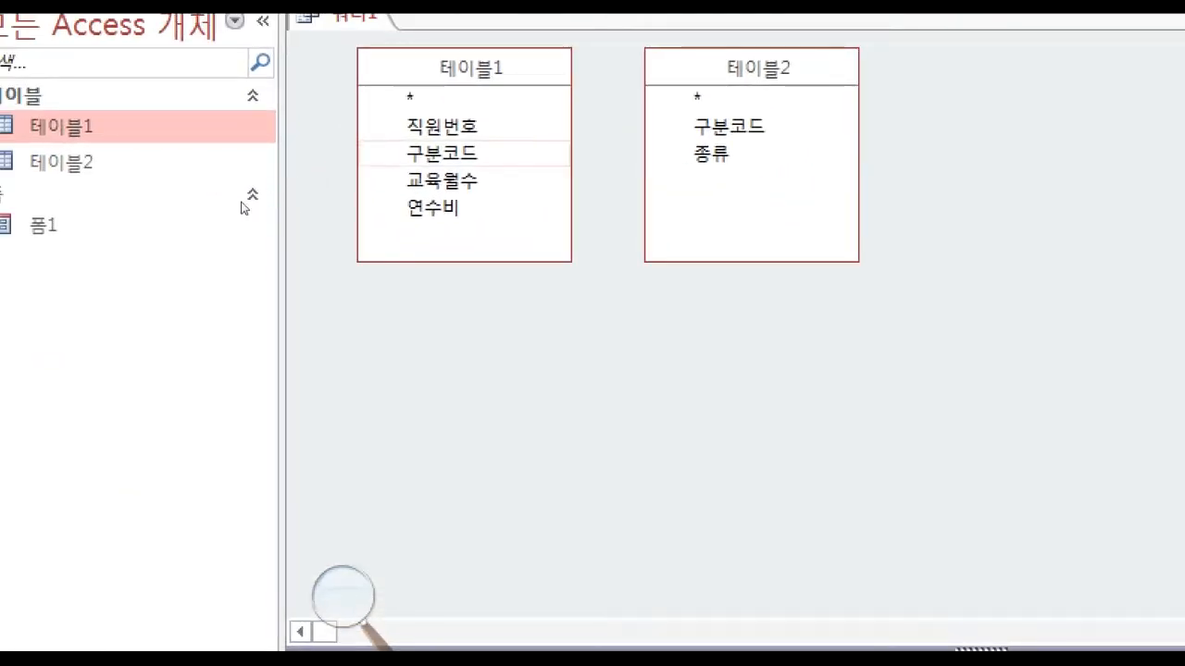
pyautogui.moveTo(444, 154)
pyautogui.mouseDown()
pyautogui.moveTo(618, 152)
pyautogui.moveTo(727, 127)
pyautogui.mouseUp()
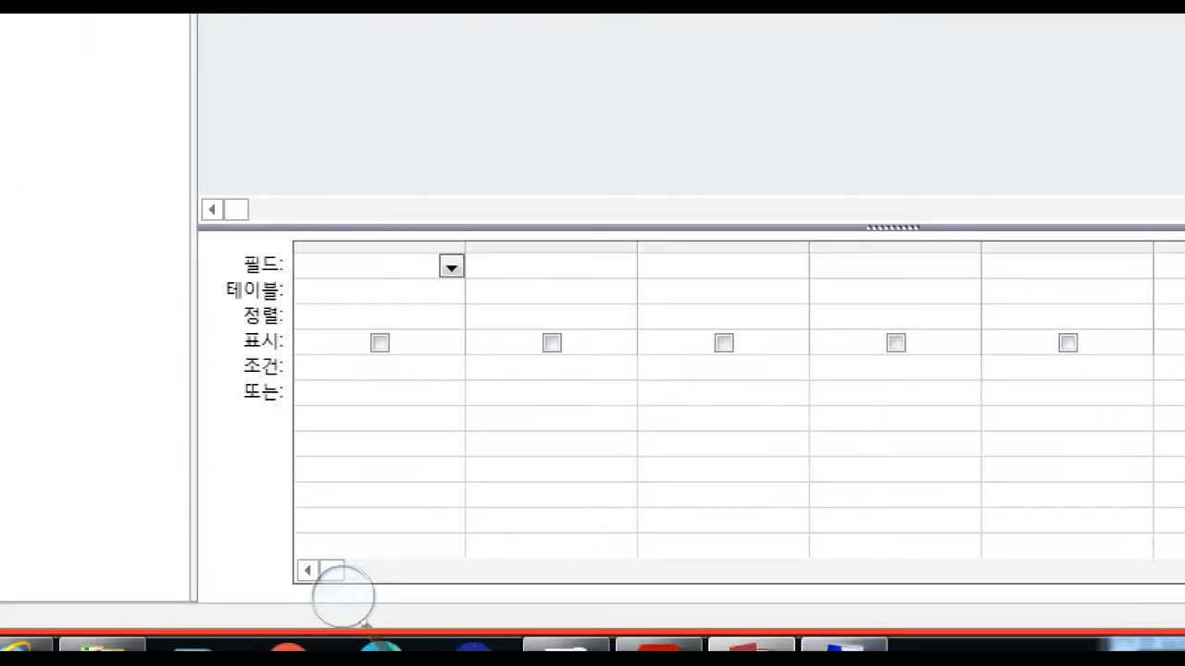
# Following the report columns in the exam PDF, add 구분코드 and 직원번호 from 테이블1 to the query in Access.
pyautogui.click(831, 645)
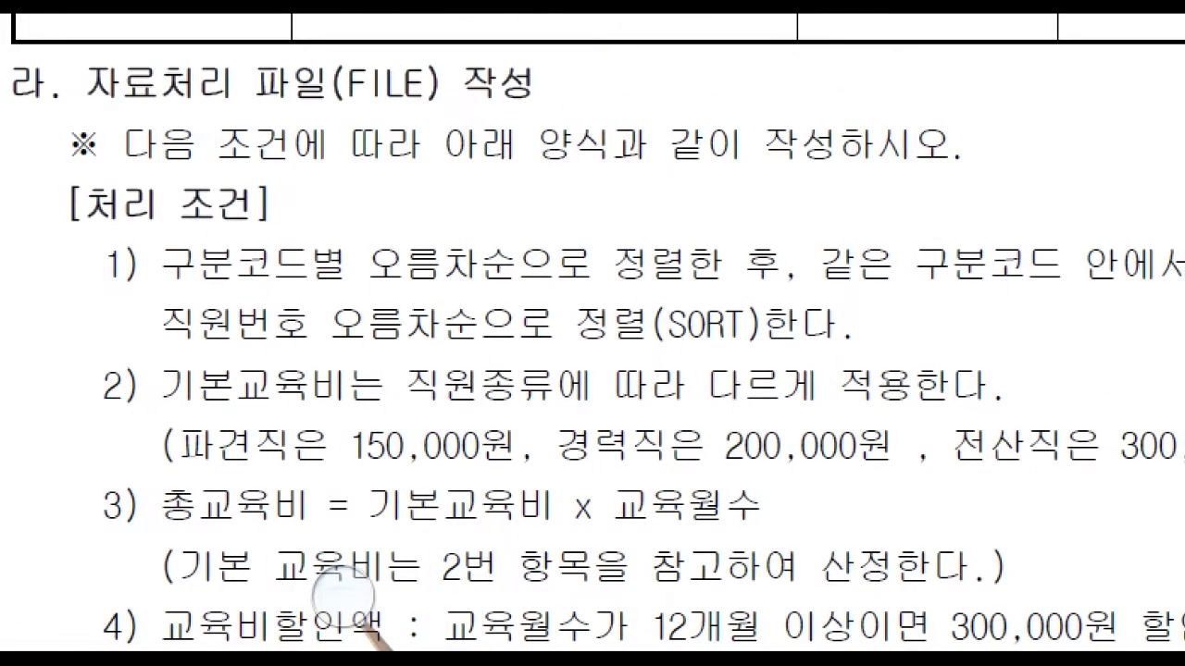
pyautogui.scroll(-10, 343, 590)
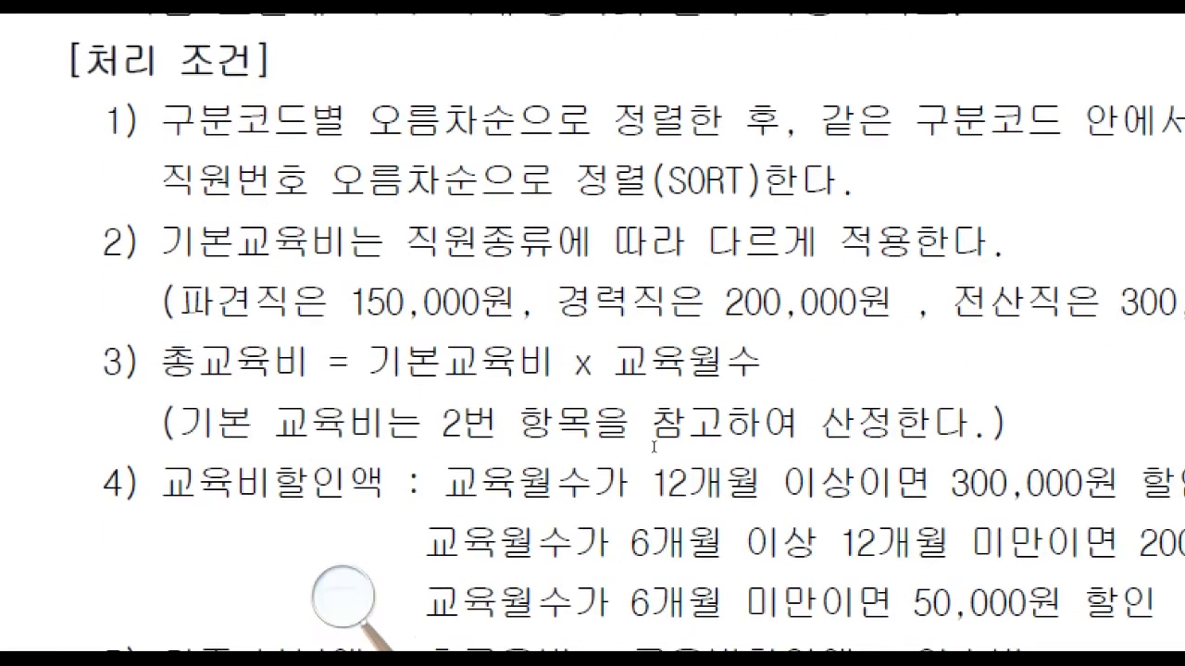
pyautogui.scroll(-6, 343, 592)
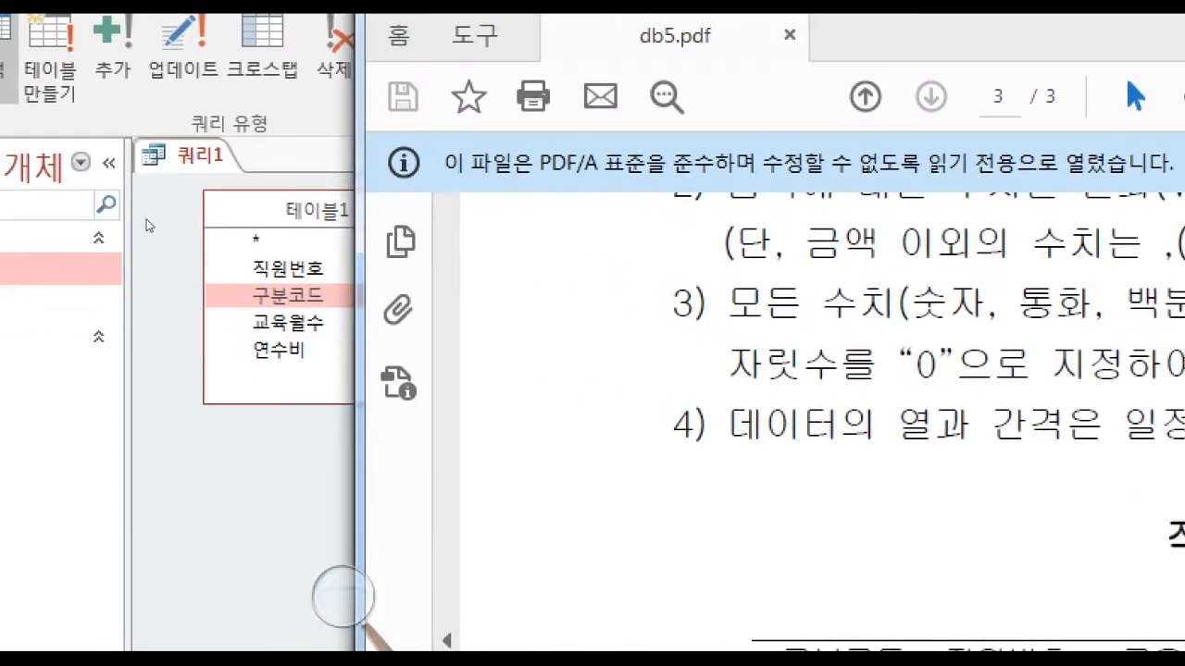
pyautogui.click(146, 220)
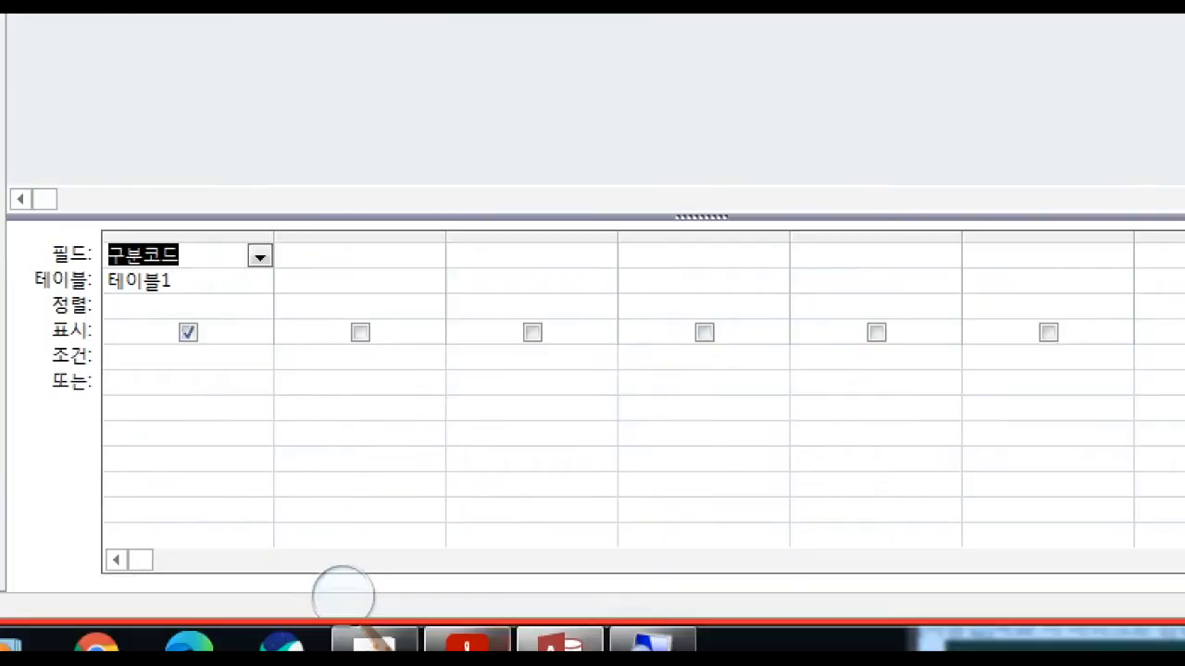
pyautogui.hotkey('alt', 'Tab')
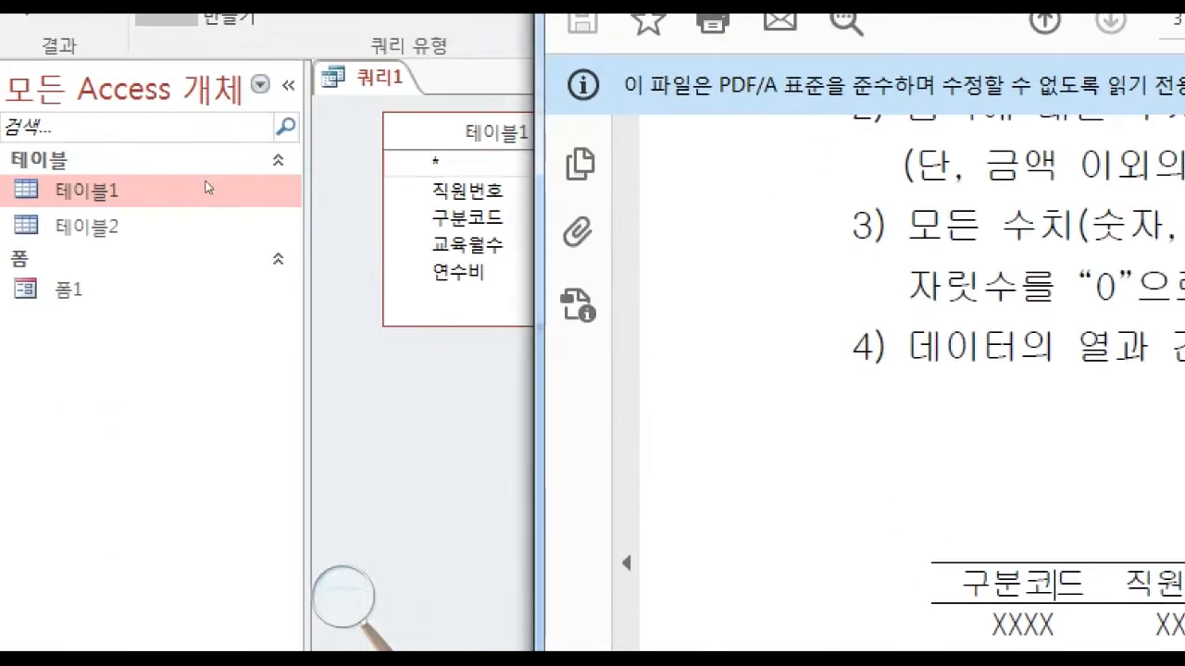
pyautogui.click(233, 210)
pyautogui.click(258, 191)
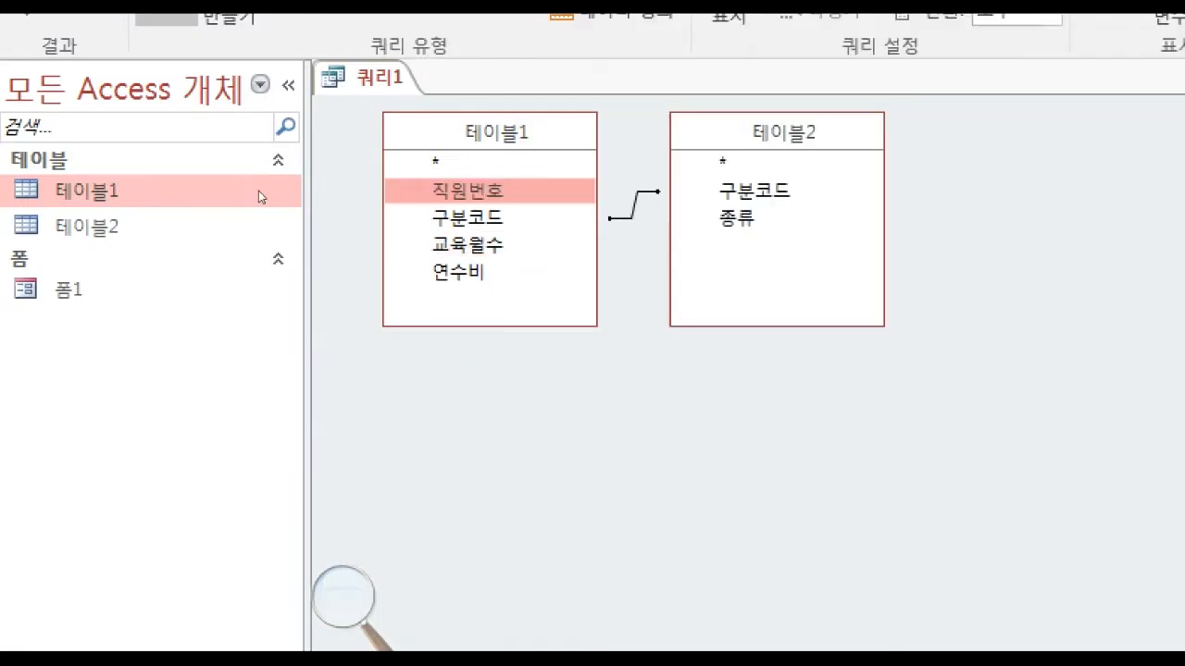
pyautogui.doubleClick(258, 190)
# Check the next report columns in the exam PDF and add 교육월수 and 연수비 from 테이블1 to the query.
pyautogui.click(680, 639)
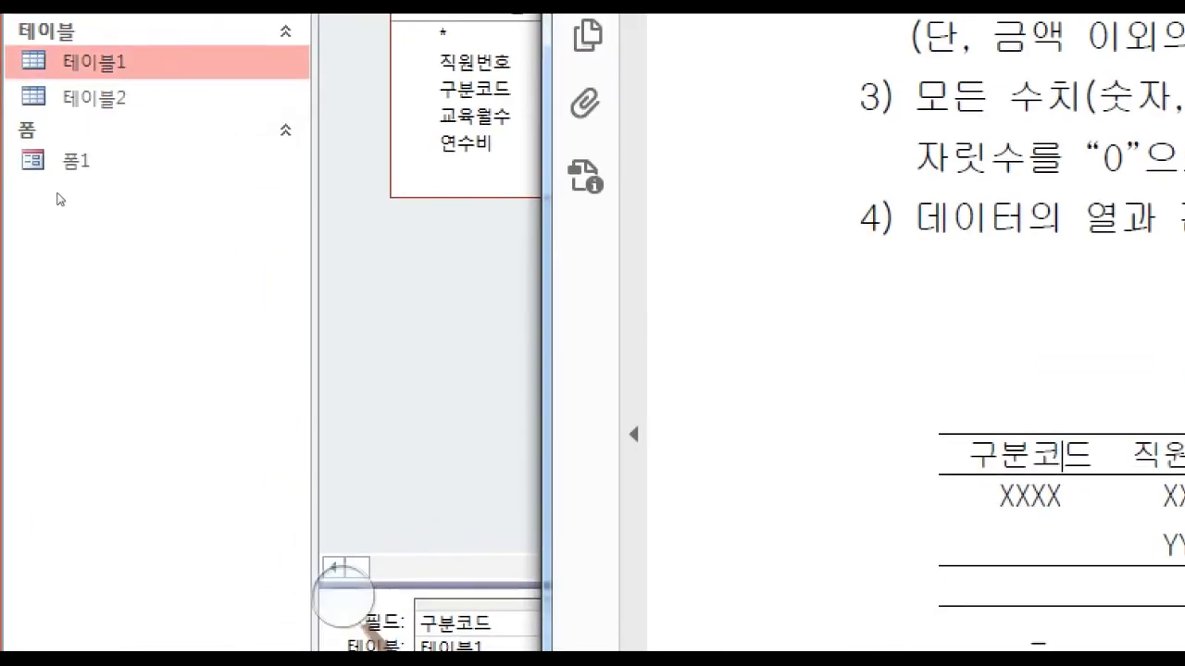
pyautogui.click(222, 211)
pyautogui.click(236, 217)
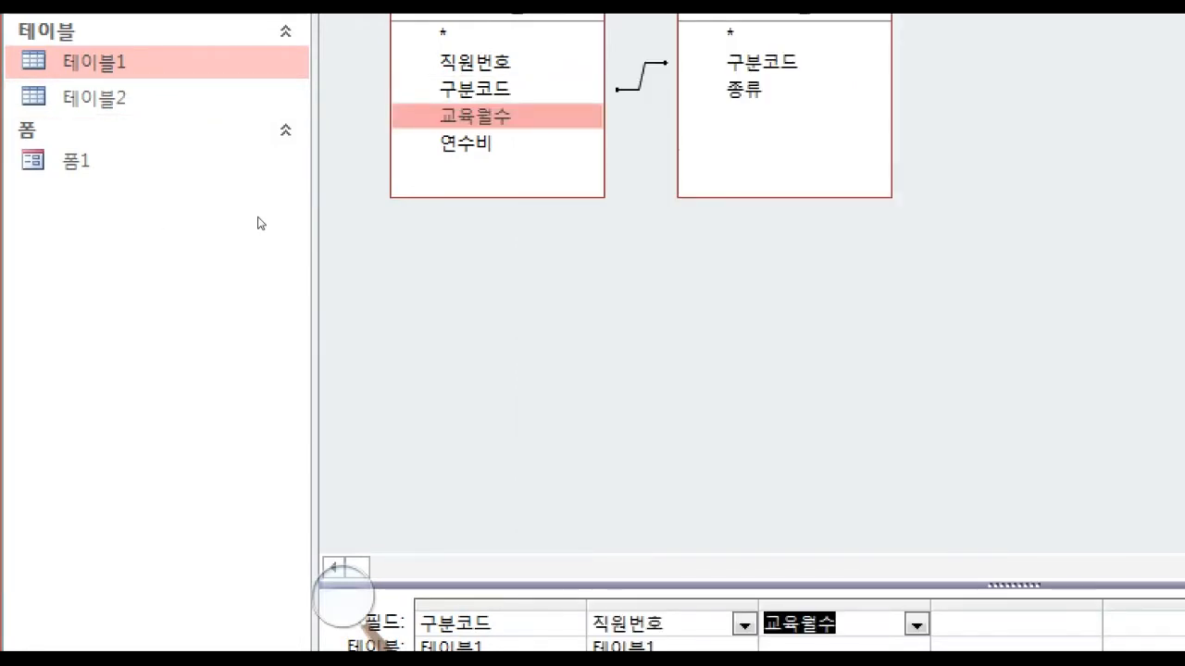
pyautogui.doubleClick(256, 219)
pyautogui.click(680, 640)
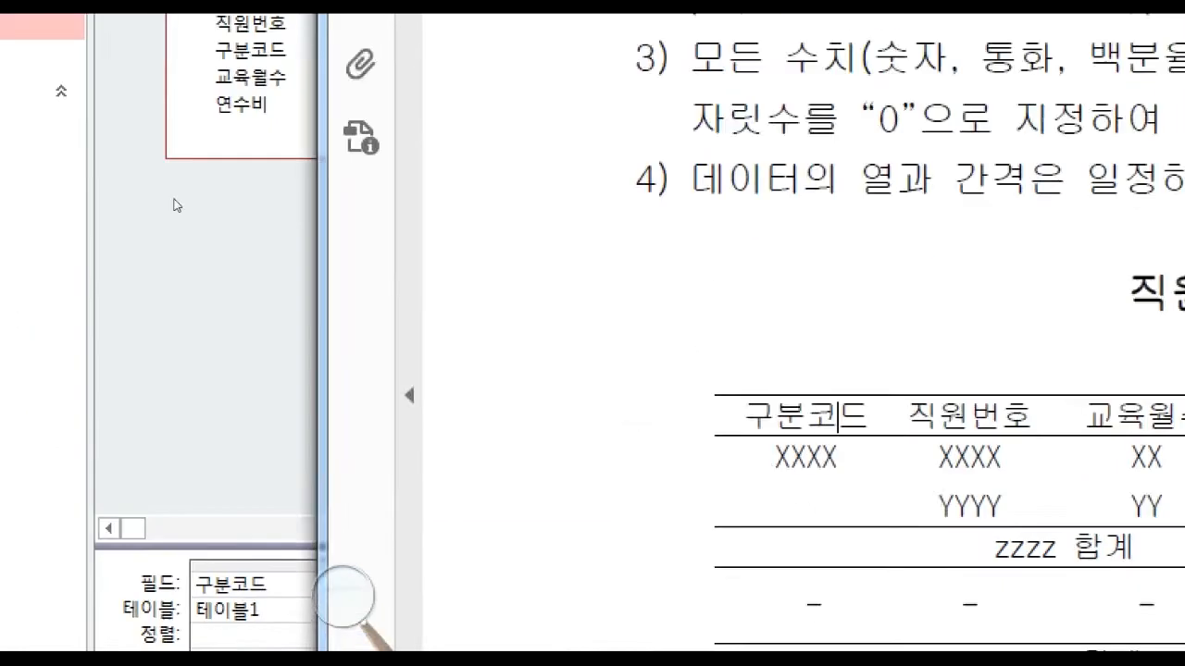
pyautogui.click(195, 312)
pyautogui.doubleClick(239, 240)
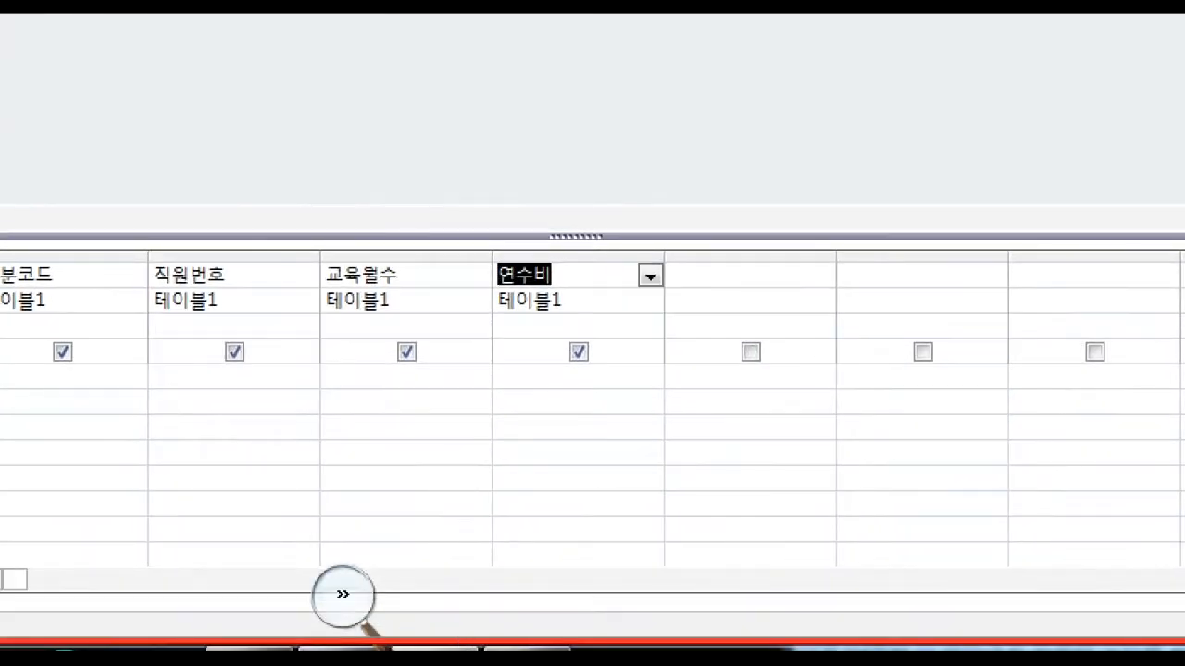
# Check the 총교육비 column in the exam PDF, and open the Zoom box for the query field after 연수비 with font size 18.
pyautogui.click(343, 649)
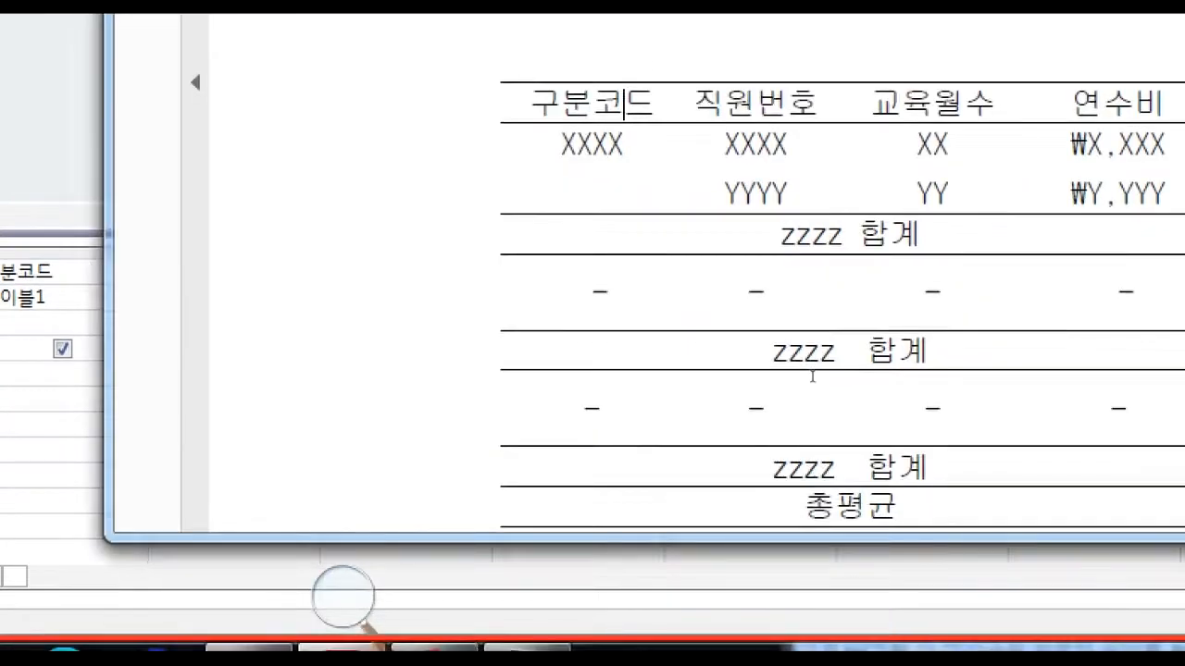
pyautogui.moveTo(890, 387); pyautogui.dragTo(831, 387)
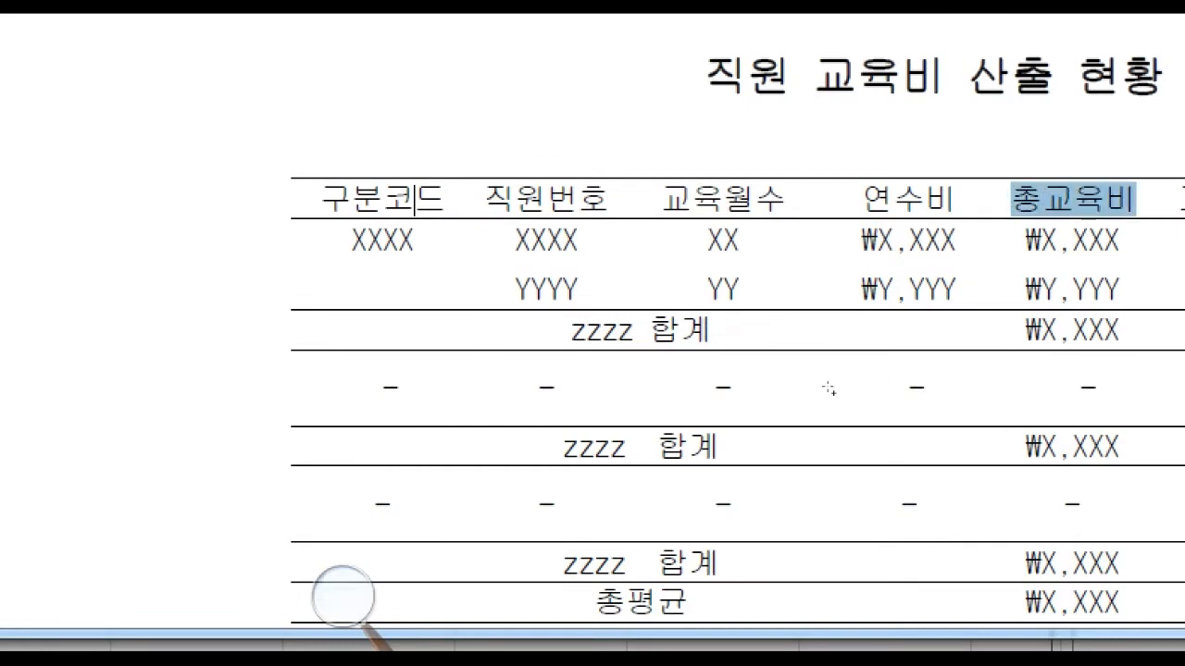
pyautogui.click(225, 310)
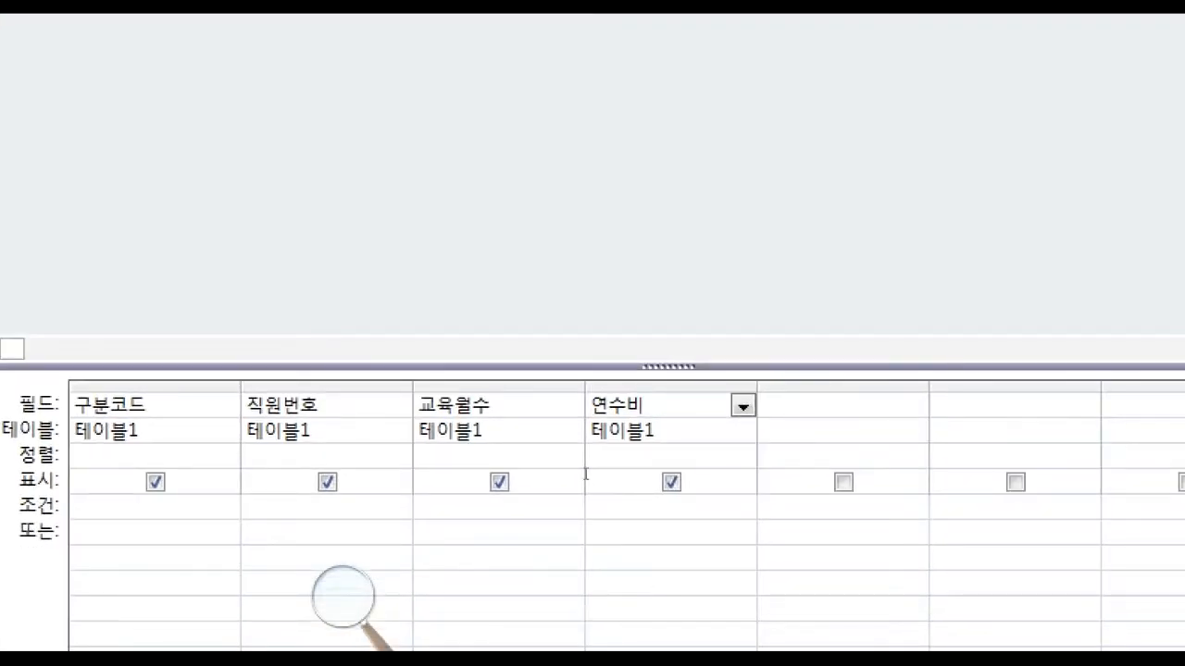
pyautogui.press('Tab')
pyautogui.hotkey('shift', 'F10')
pyautogui.press('z')
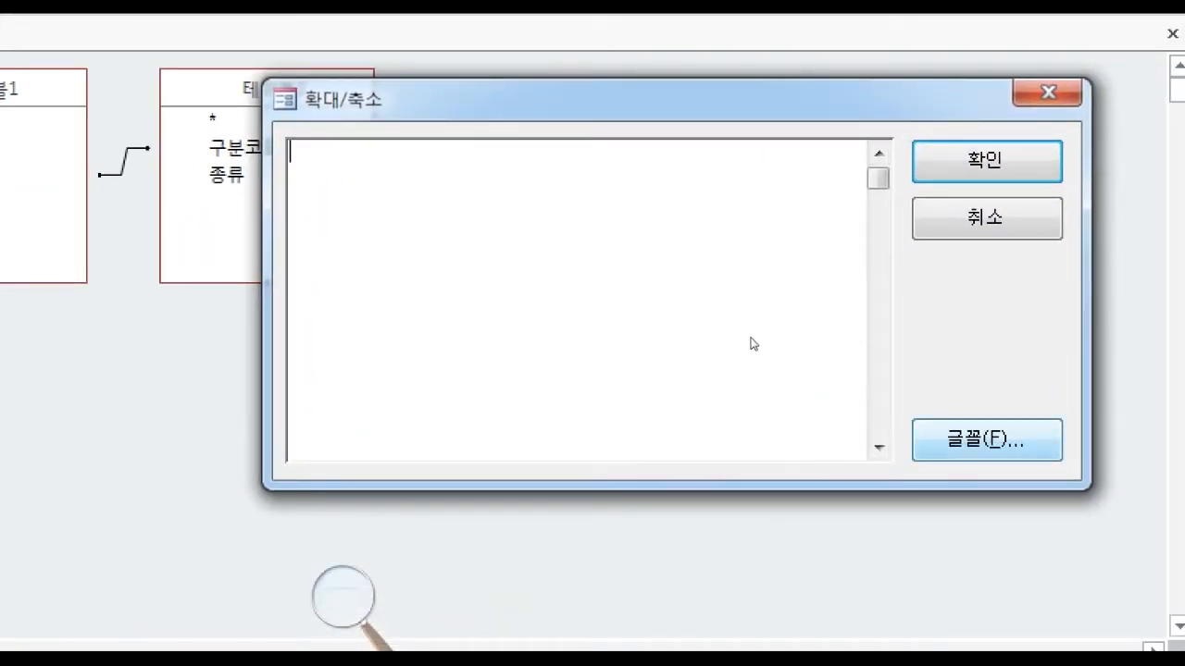
pyautogui.hotkey('alt', 'f')
pyautogui.hotkey('alt', 's')
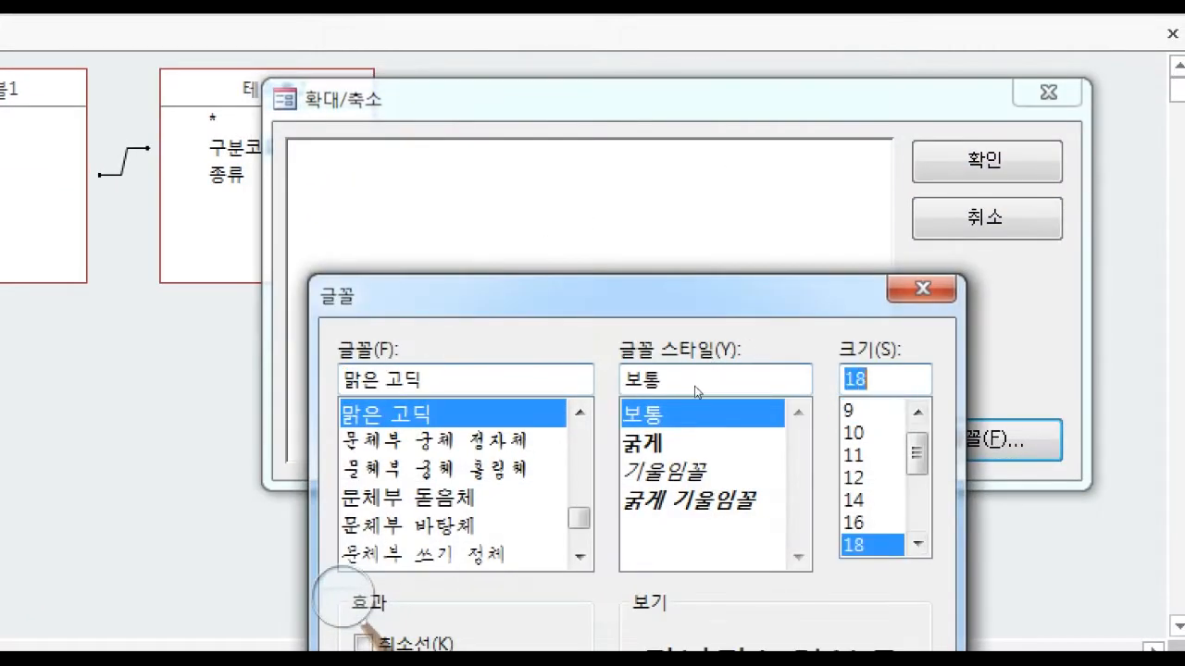
pyautogui.press('Return')
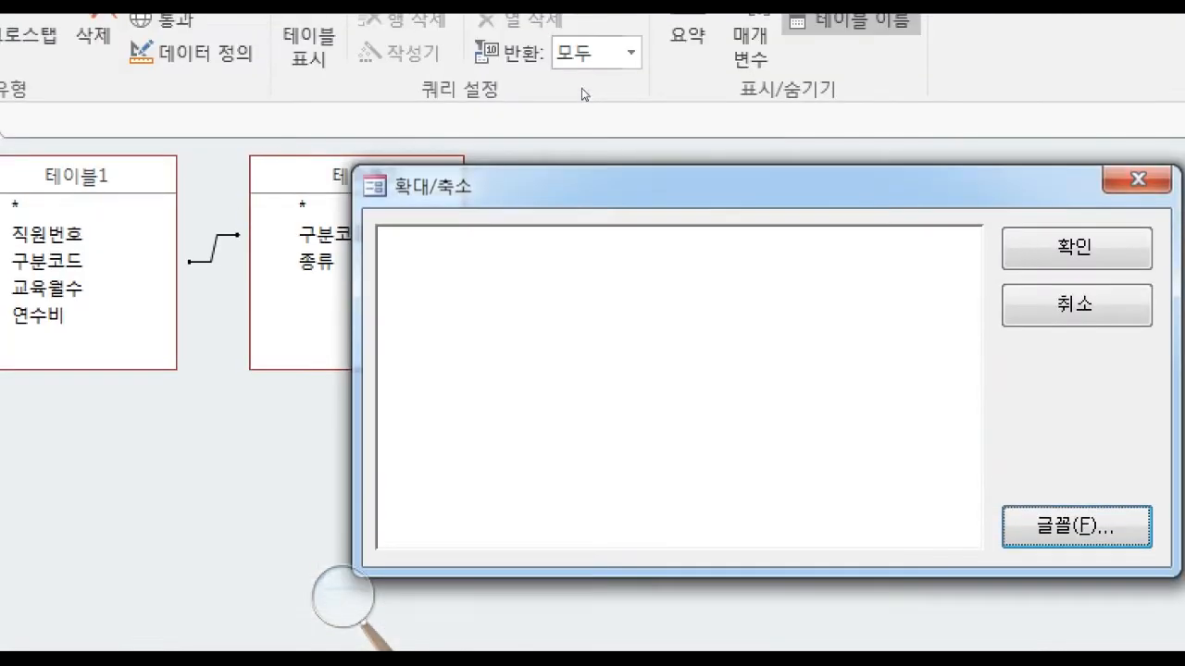
pyautogui.press('Tab')
pyautogui.write('DDD')
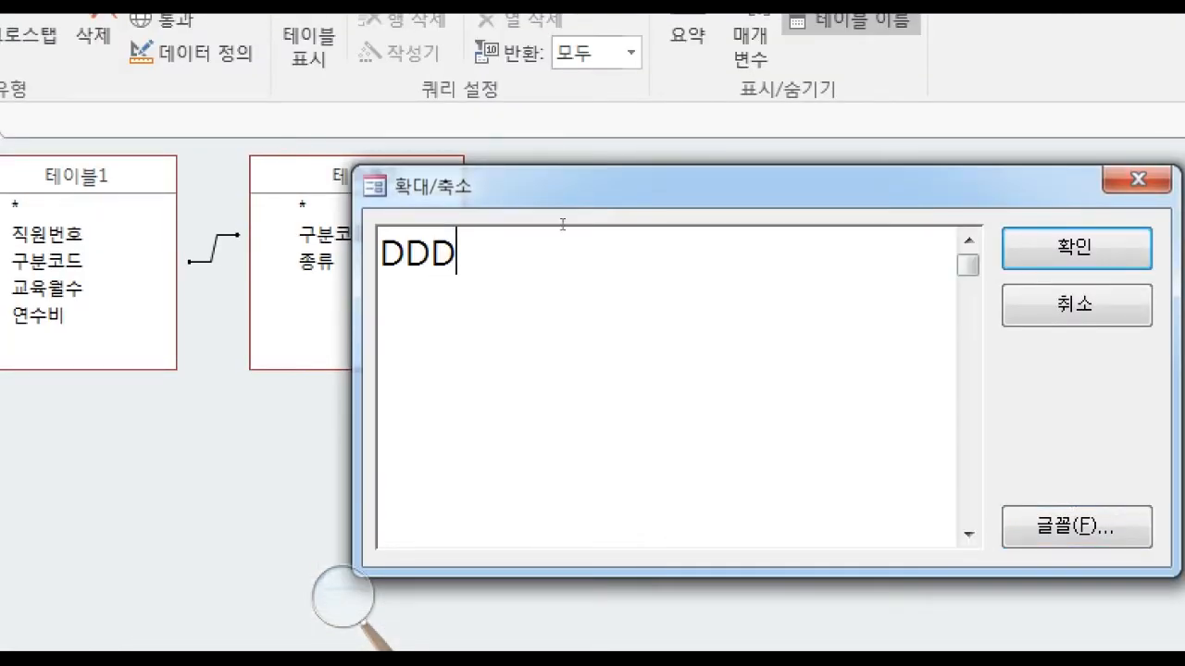
pyautogui.press('BackSpace')
pyautogui.press('BackSpace')
pyautogui.press('BackSpace')
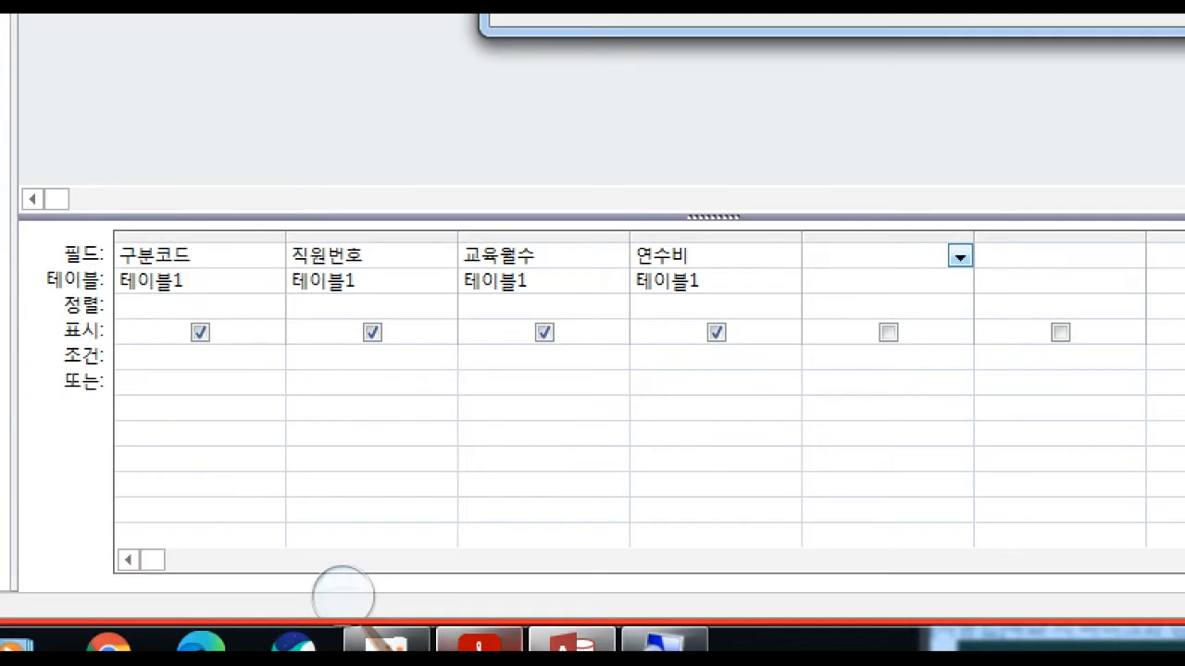
# Look up the 총교육비 rule in the exam PDF, copy its formula 기본교육비 x 교육월수, and return to Access.
pyautogui.click(479, 644)
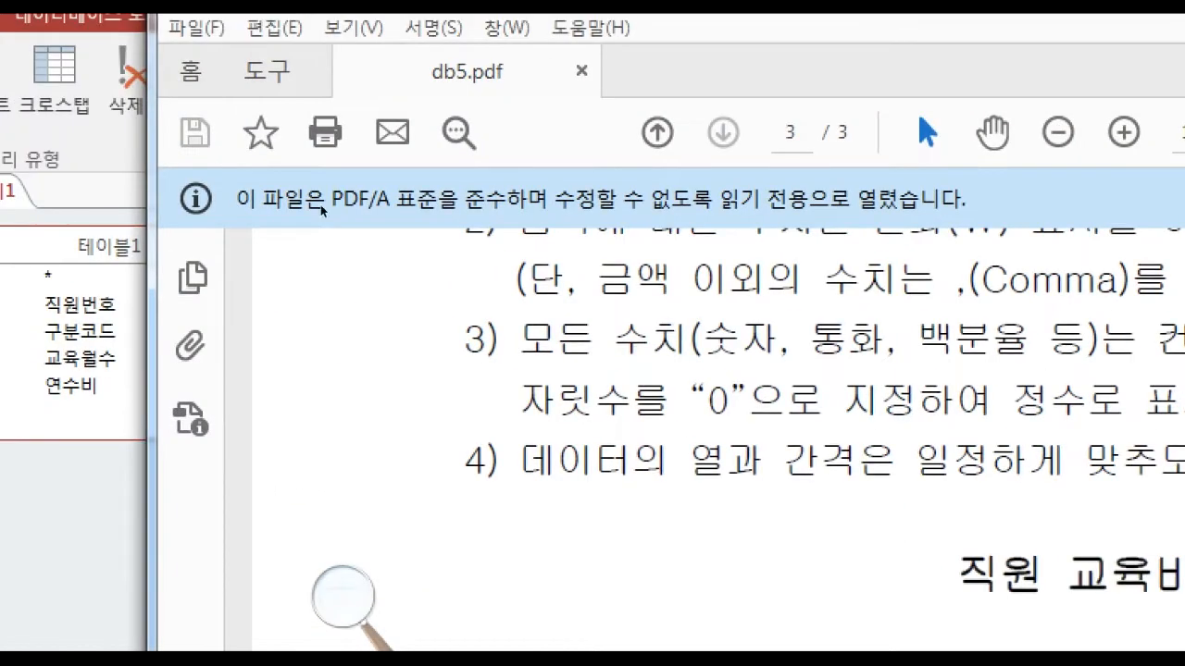
pyautogui.scroll(8, 587, 298)
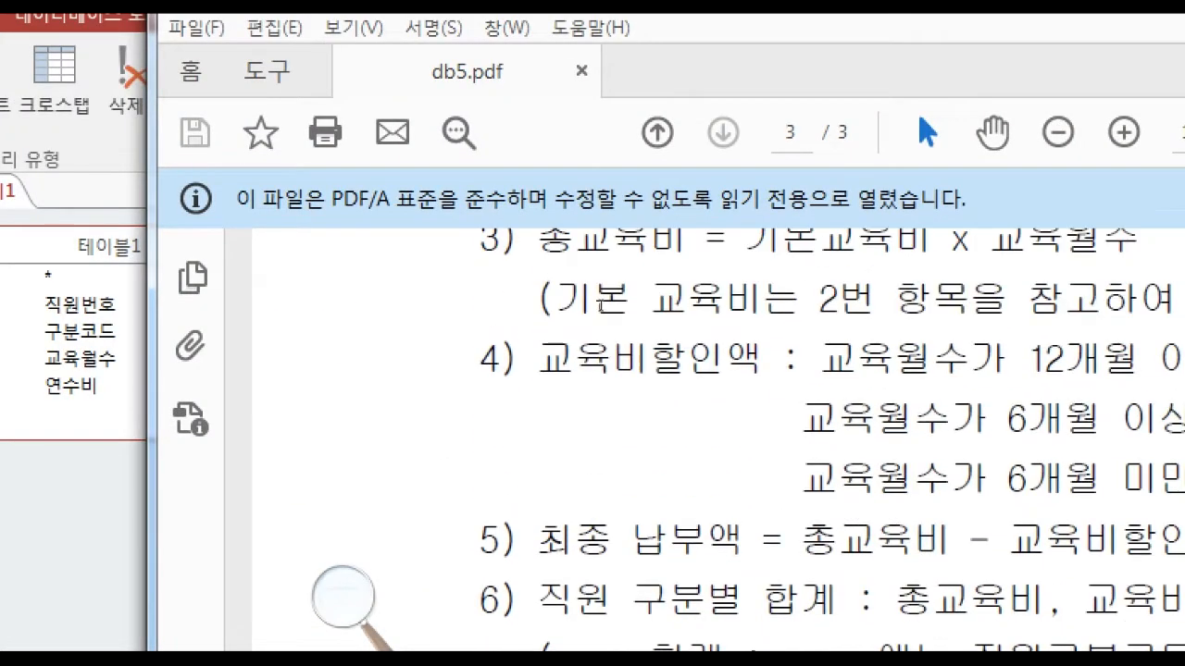
pyautogui.scroll(2, 600, 305)
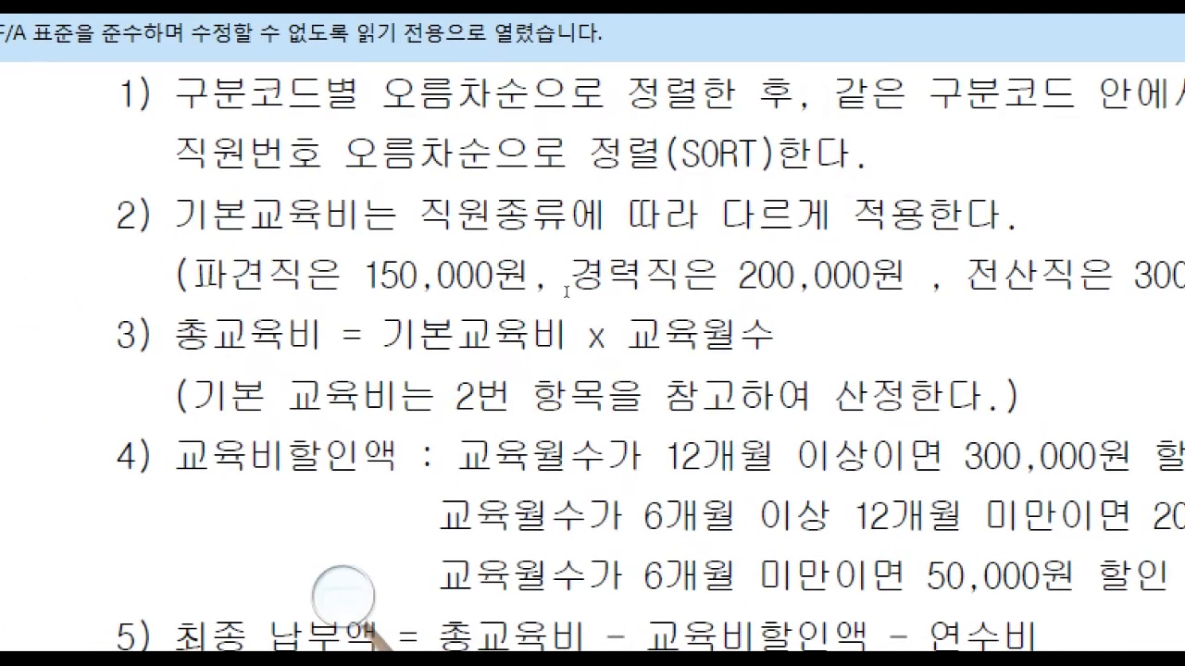
pyautogui.moveTo(574, 291); pyautogui.dragTo(686, 289)
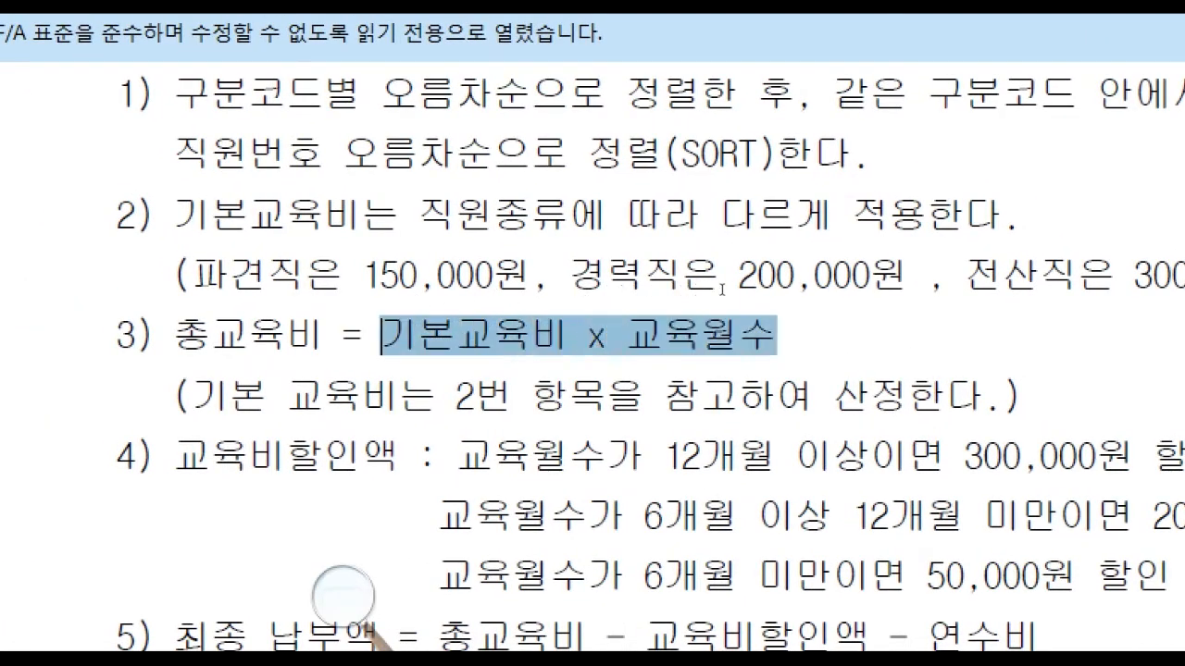
pyautogui.click(758, 295)
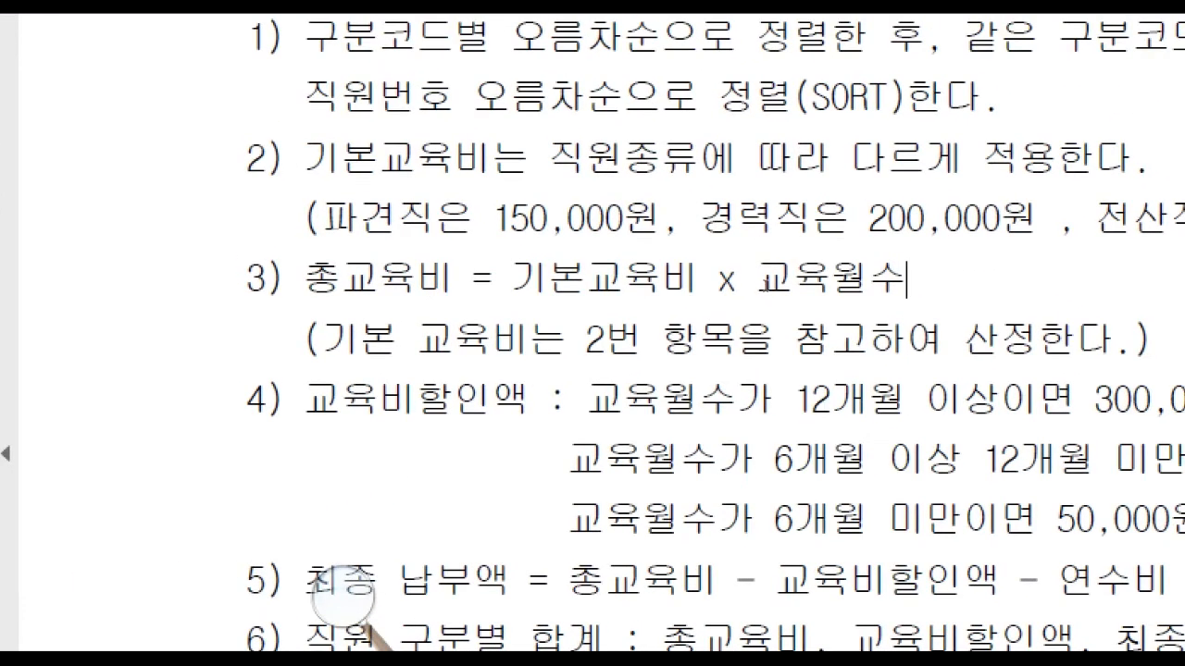
pyautogui.moveTo(907, 278); pyautogui.dragTo(511, 279)
pyautogui.rightClick(611, 285)
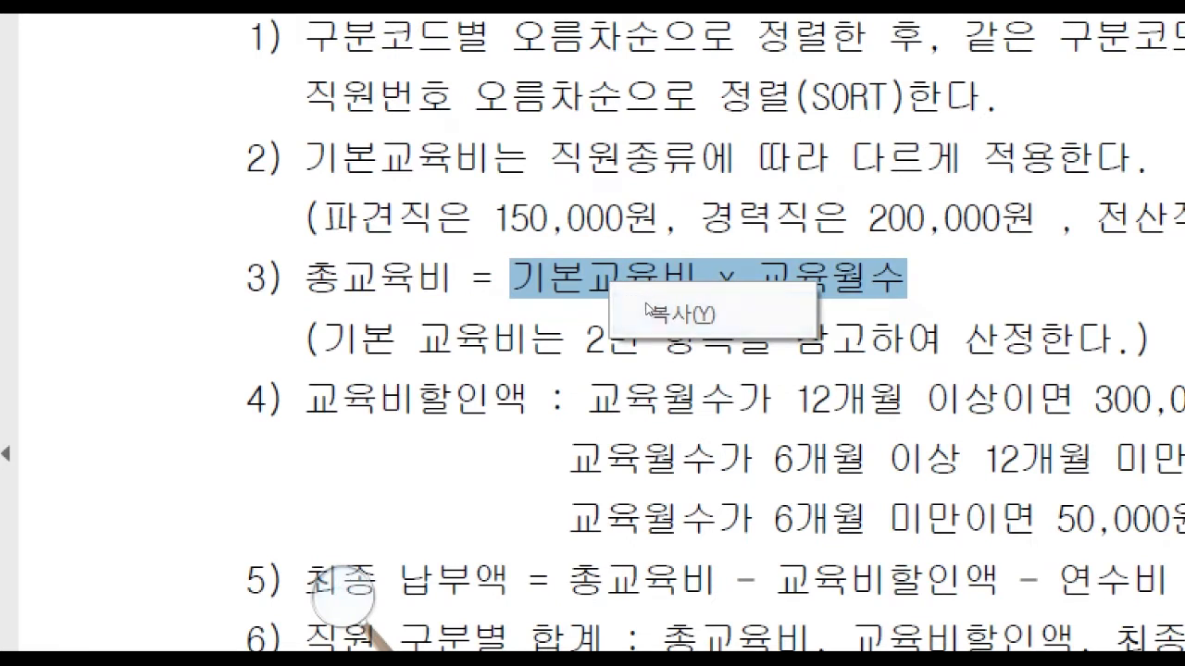
pyautogui.click(652, 313)
pyautogui.click(701, 279)
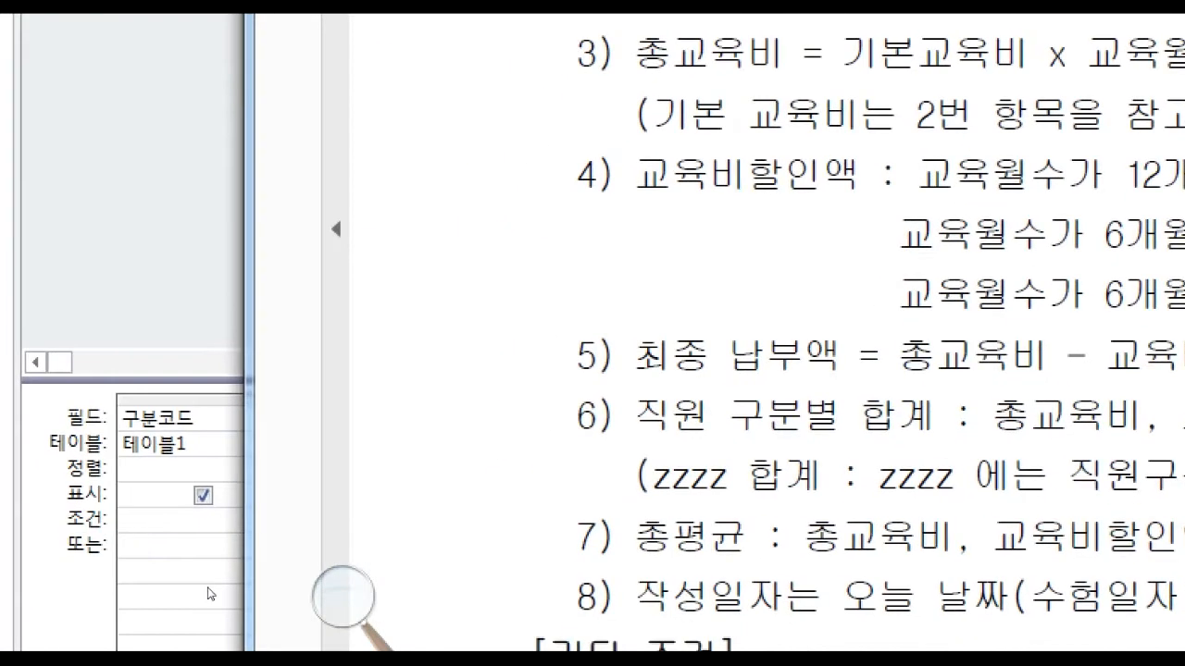
pyautogui.click(209, 593)
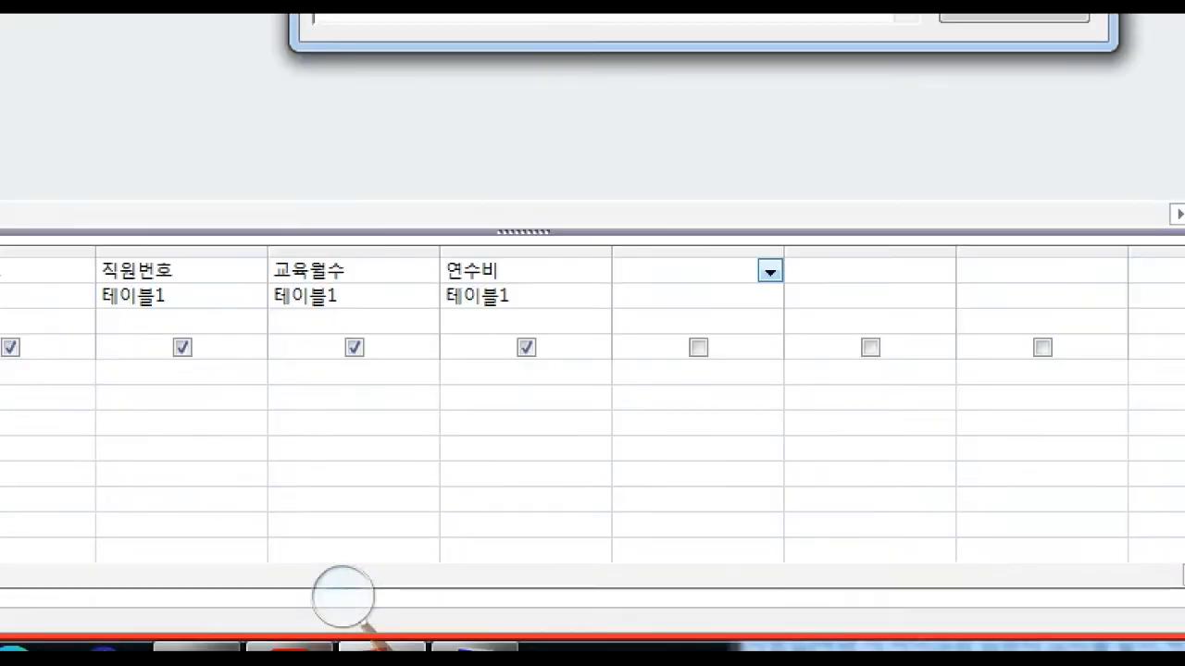
# Name the calculated field 총교육비: in the Zoom box and paste the copied formula 기본교육비 x 교육월수 after the colon.
pyautogui.click(498, 647)
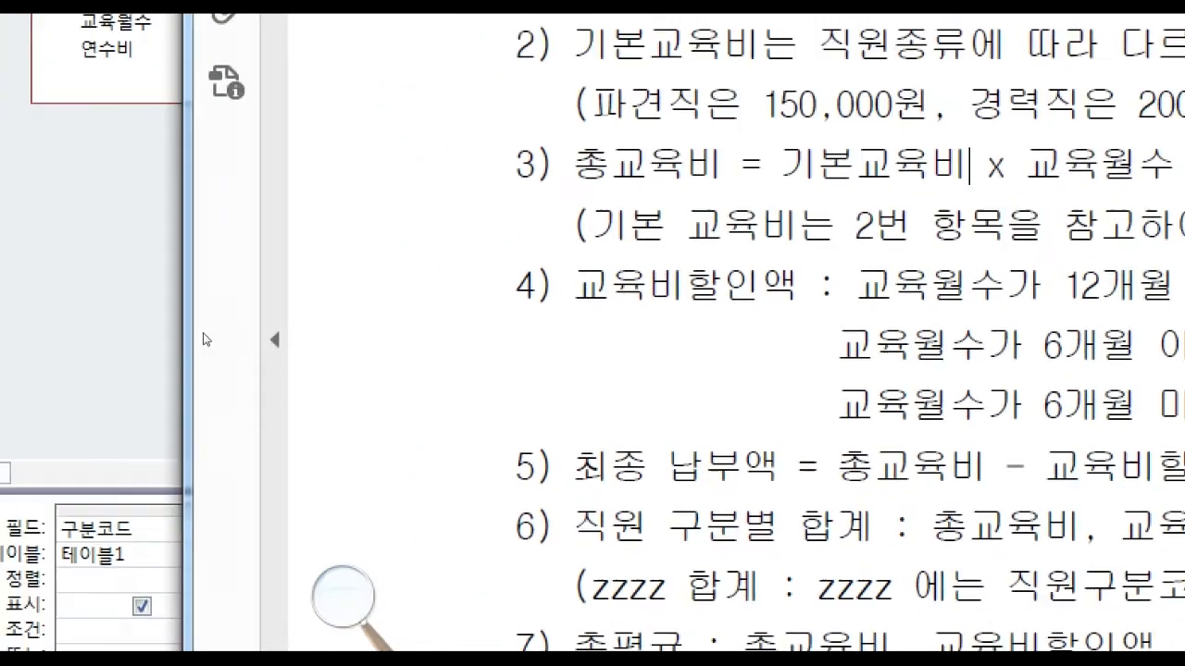
pyautogui.click(206, 340)
pyautogui.write('C')
pyautogui.press('BackSpace')
pyautogui.press('Hangul')
pyautogui.write('총교유')
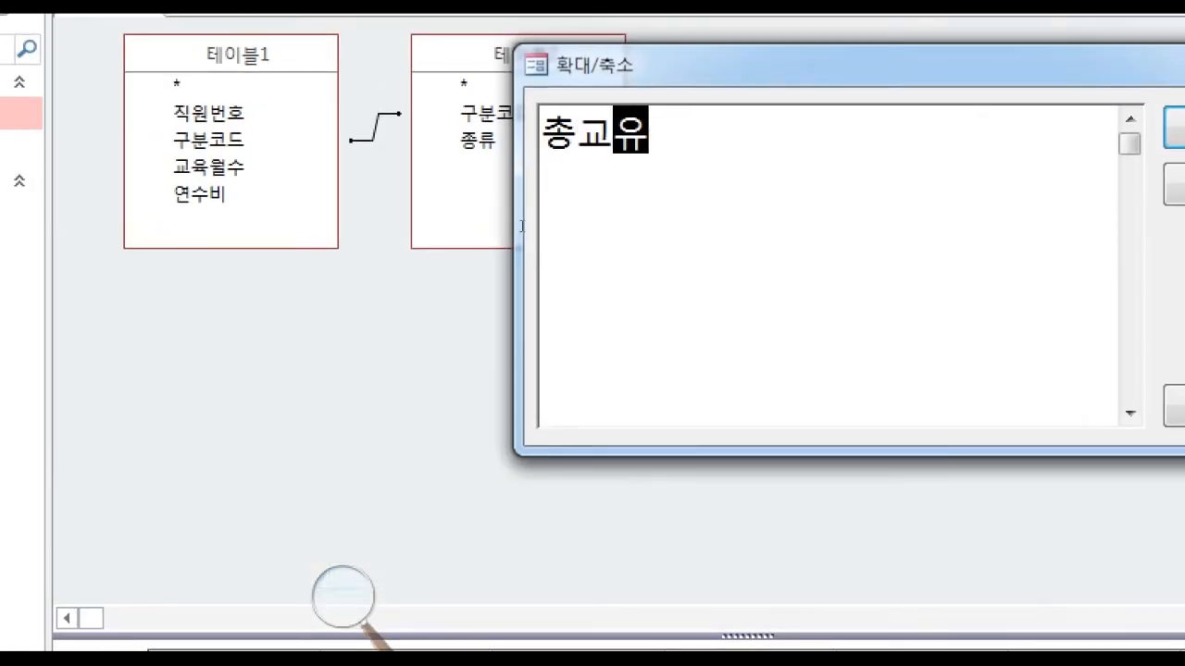
pyautogui.write('ㄱ비')
pyautogui.write(':')
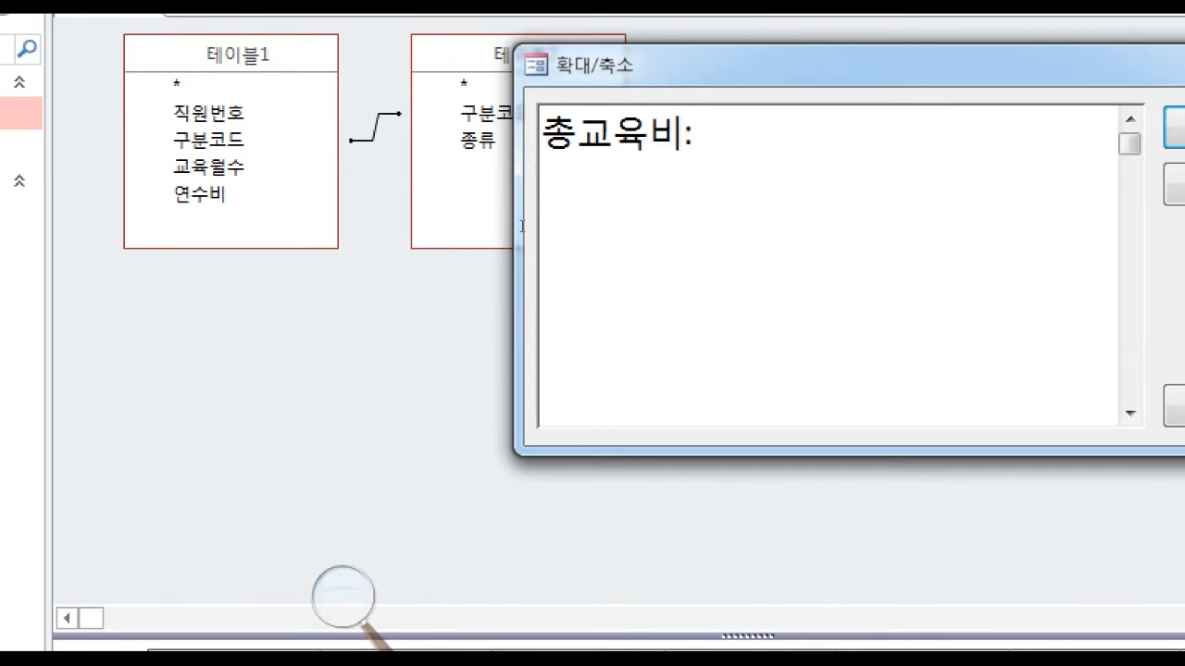
pyautogui.write('기본교육비 x 교육월수')
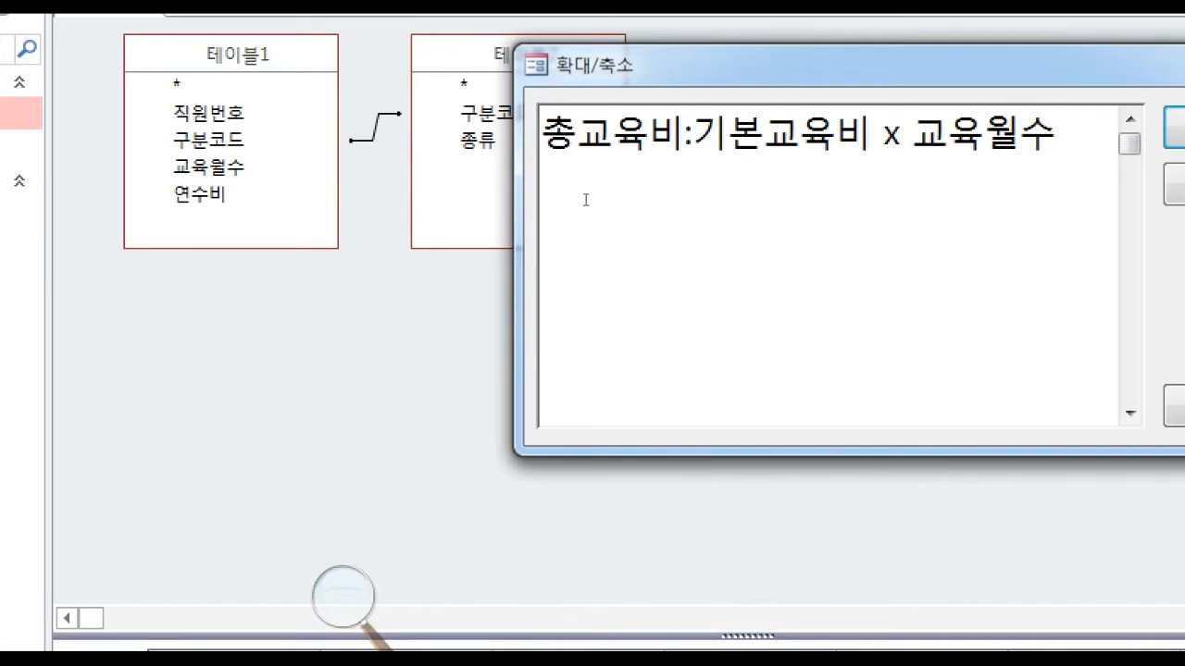
# Replace the x with * so the expression reads 총교육비:기본교육비*교육월수, and confirm it.
pyautogui.press('BackSpace')
pyautogui.press('BackSpace')
pyautogui.press('BackSpace')
pyautogui.write('*')
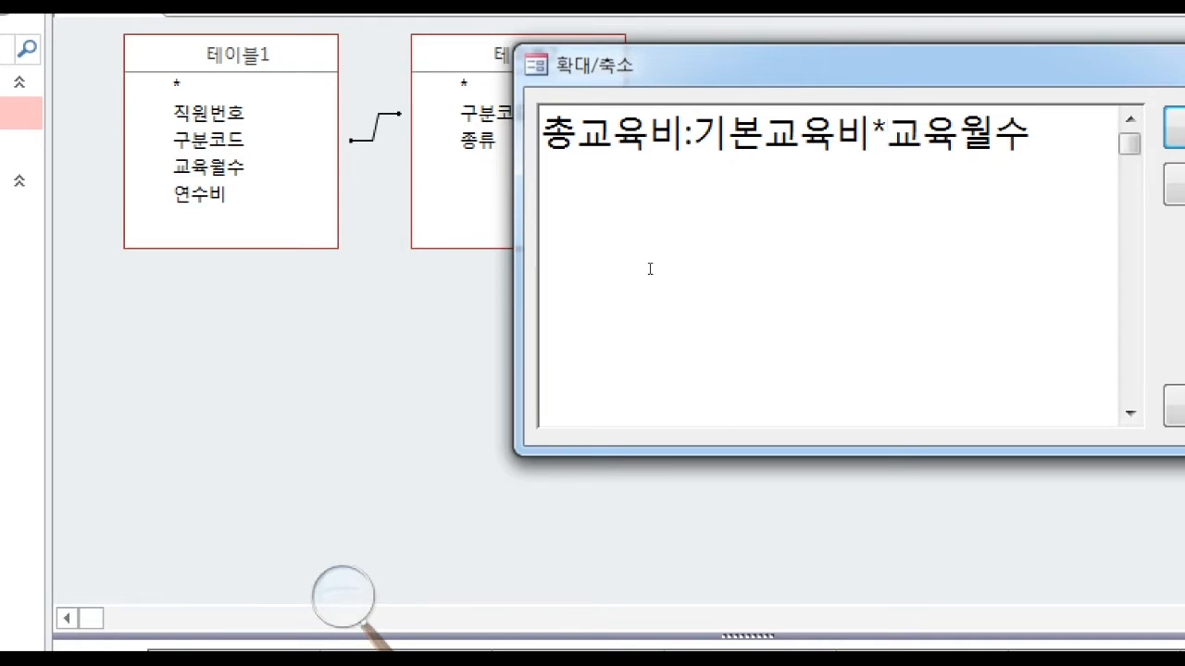
pyautogui.press('Return')
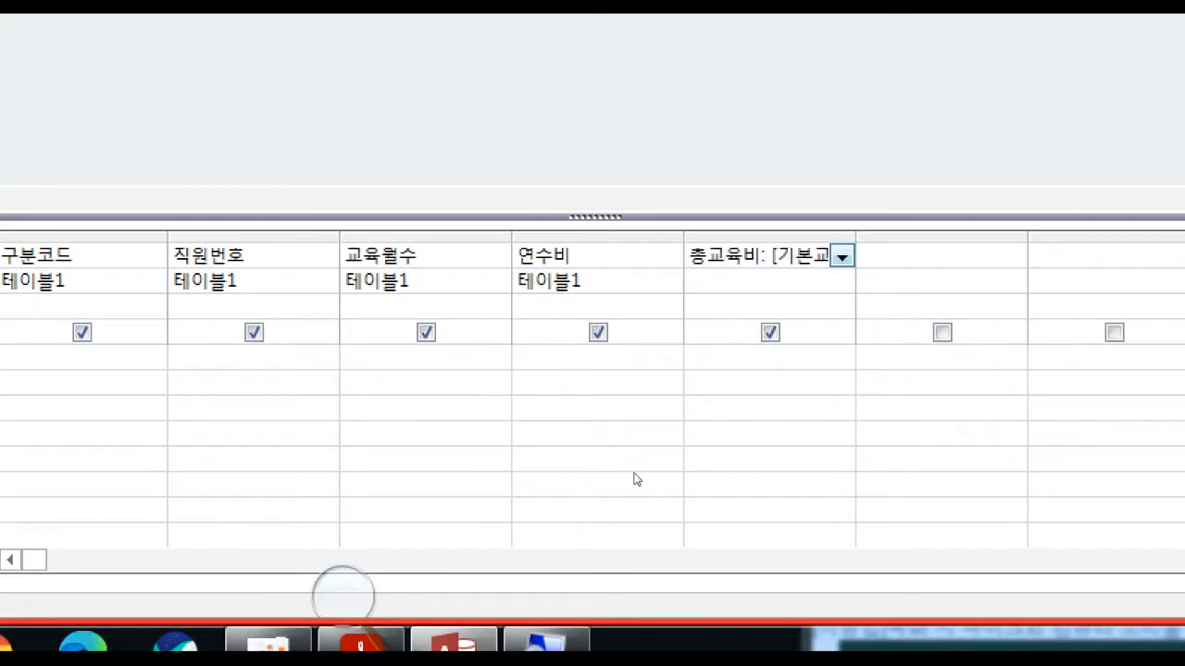
# Read through the whole 총교육비 expression in its query field to check both bracketed field names.
pyautogui.press('Right')
pyautogui.press('Right')
pyautogui.press('Right')
pyautogui.press('Right')
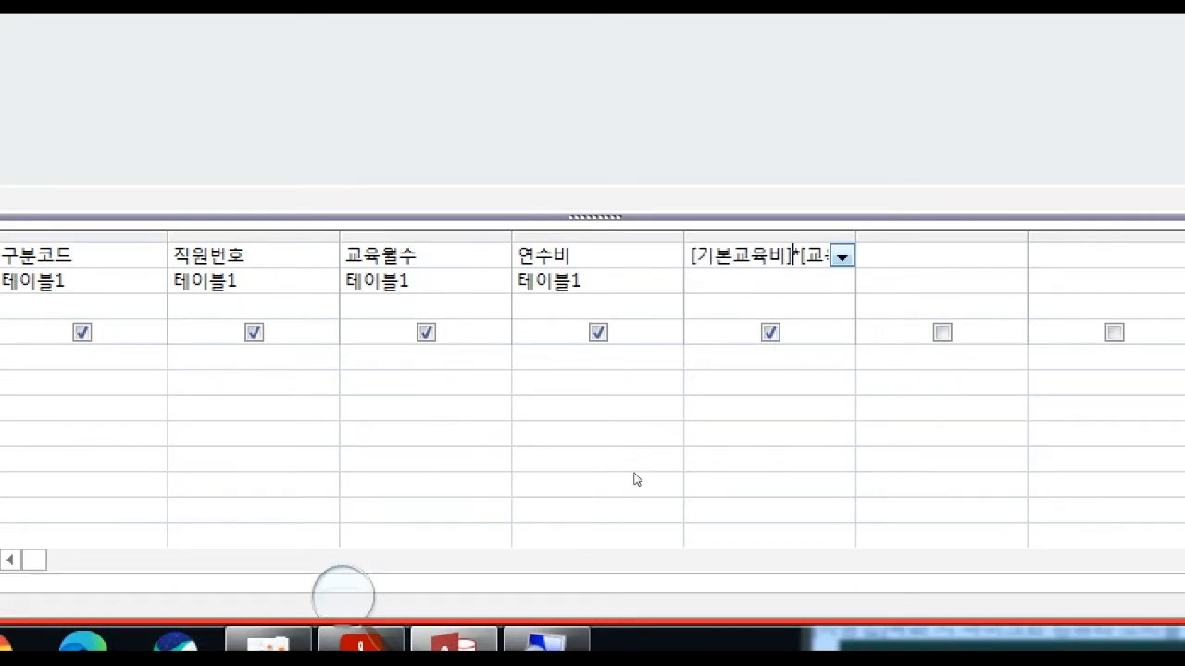
pyautogui.press('Right')
pyautogui.press('Right')
pyautogui.press('Right')
pyautogui.press('Right')
pyautogui.press('Right')
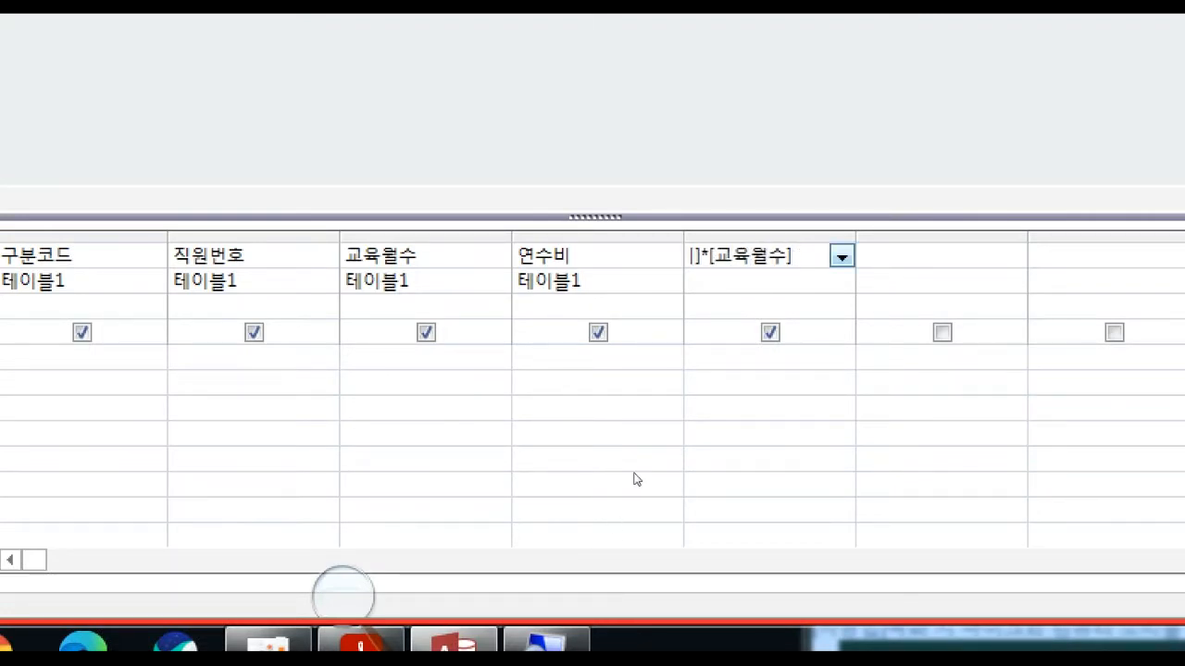
pyautogui.press('Left')
pyautogui.press('Left')
pyautogui.press('Left')
pyautogui.press('Left')
pyautogui.press('Left')
pyautogui.press('Left')
pyautogui.press('Left')
pyautogui.press('Left')
pyautogui.press('Left')
pyautogui.press('Left')
pyautogui.press('Left')
pyautogui.press('Left')
pyautogui.press('Left')
pyautogui.press('Left')
pyautogui.press('Left')
pyautogui.press('Left')
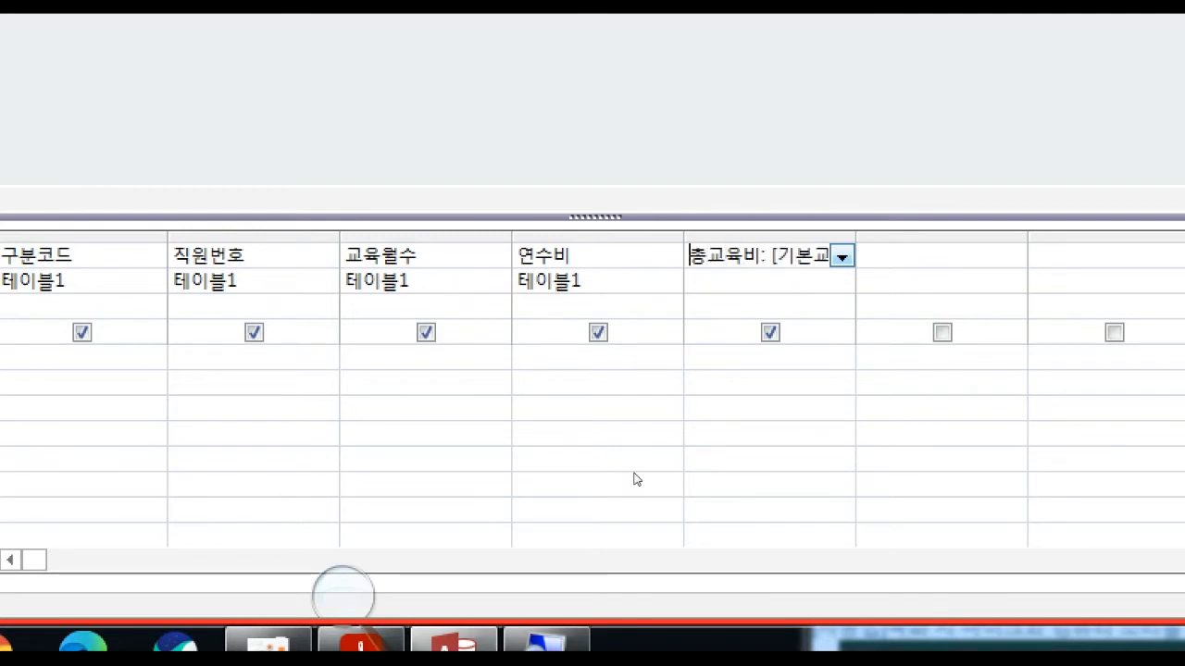
pyautogui.press('Down')
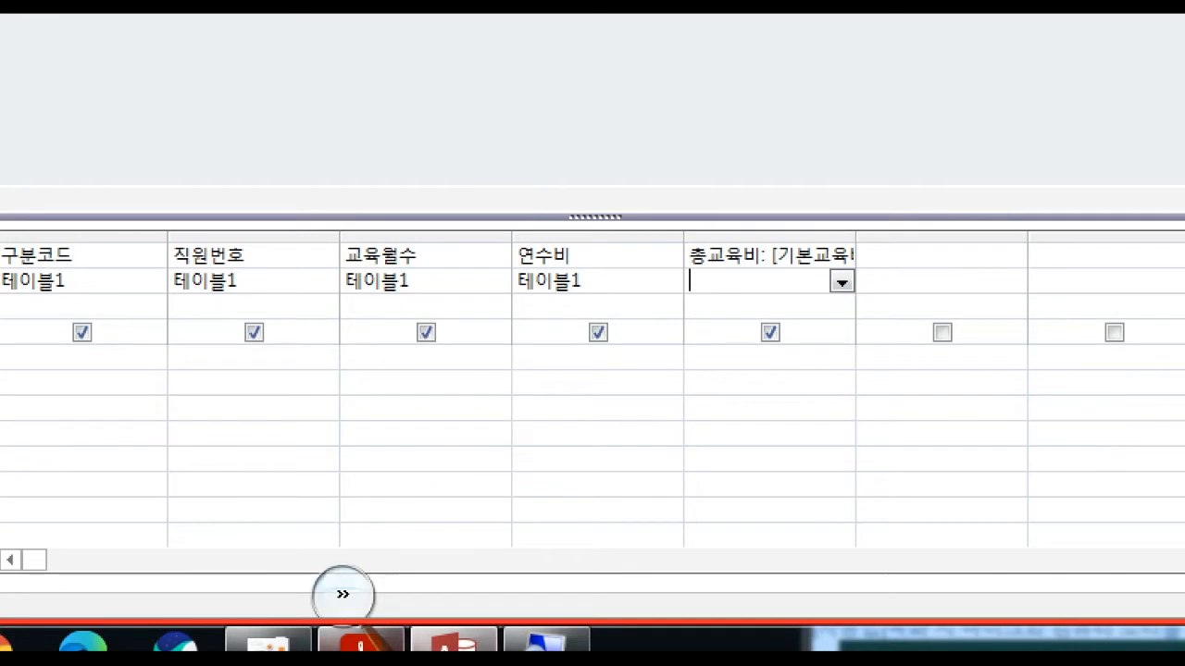
# Check the report column after 총교육비 in the exam PDF, and open the Zoom box for the next empty query field in Access.
pyautogui.click(361, 641)
pyautogui.scroll(-5, 897, 532)
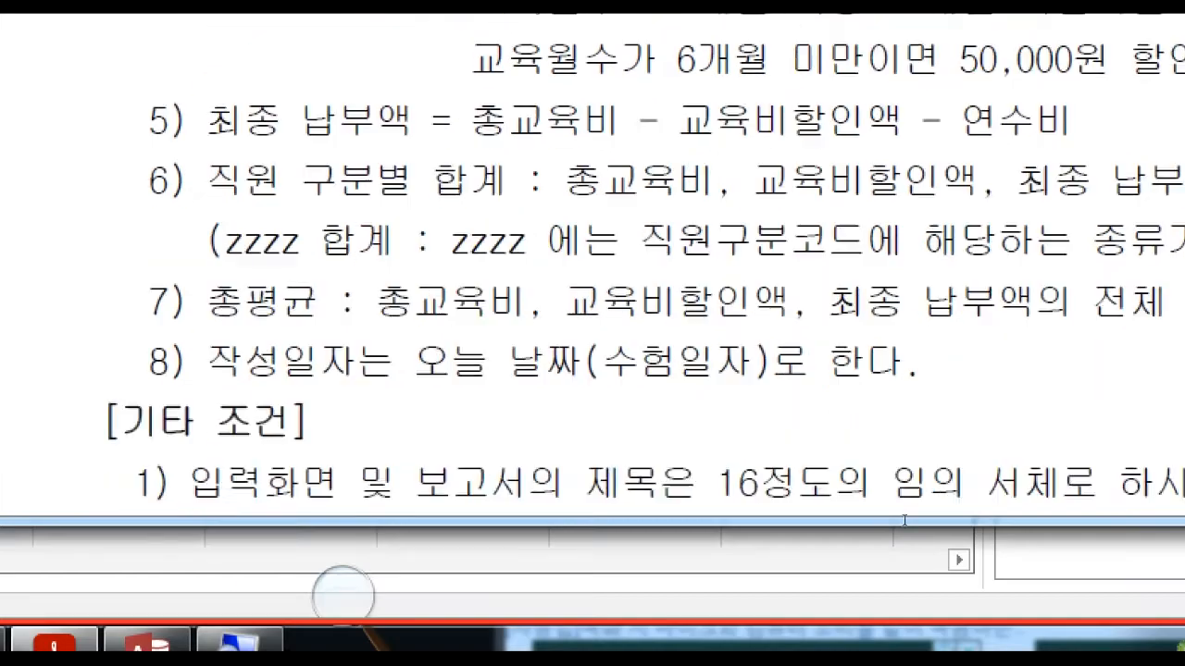
pyautogui.scroll(-3, 897, 528)
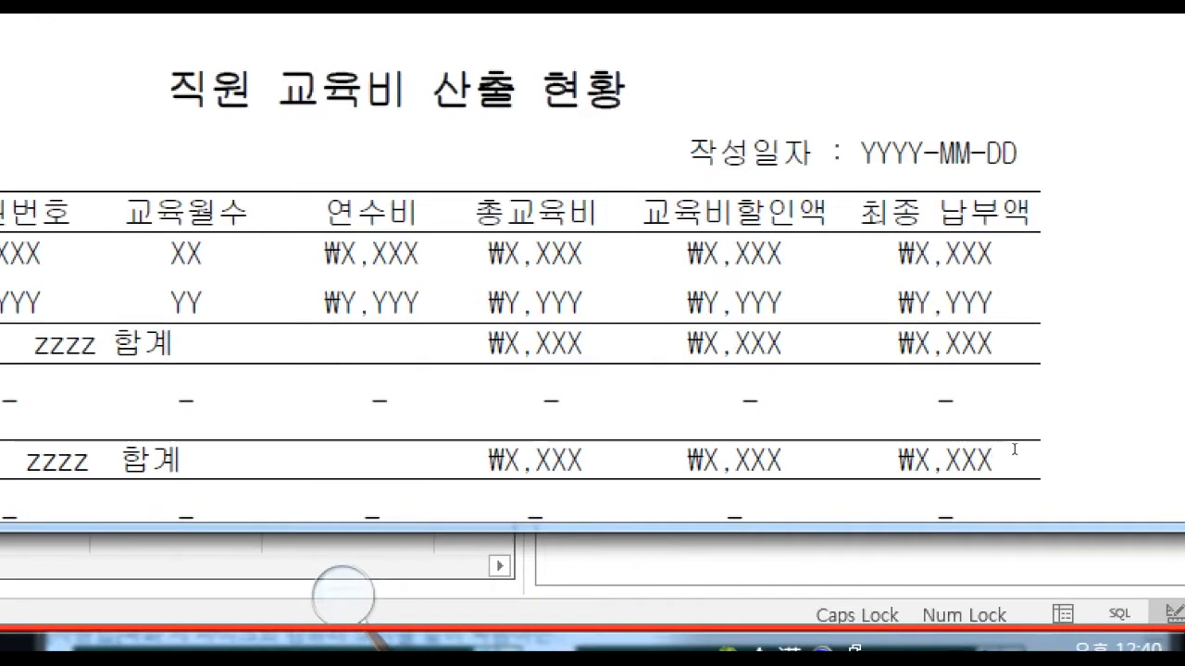
pyautogui.click(230, 548)
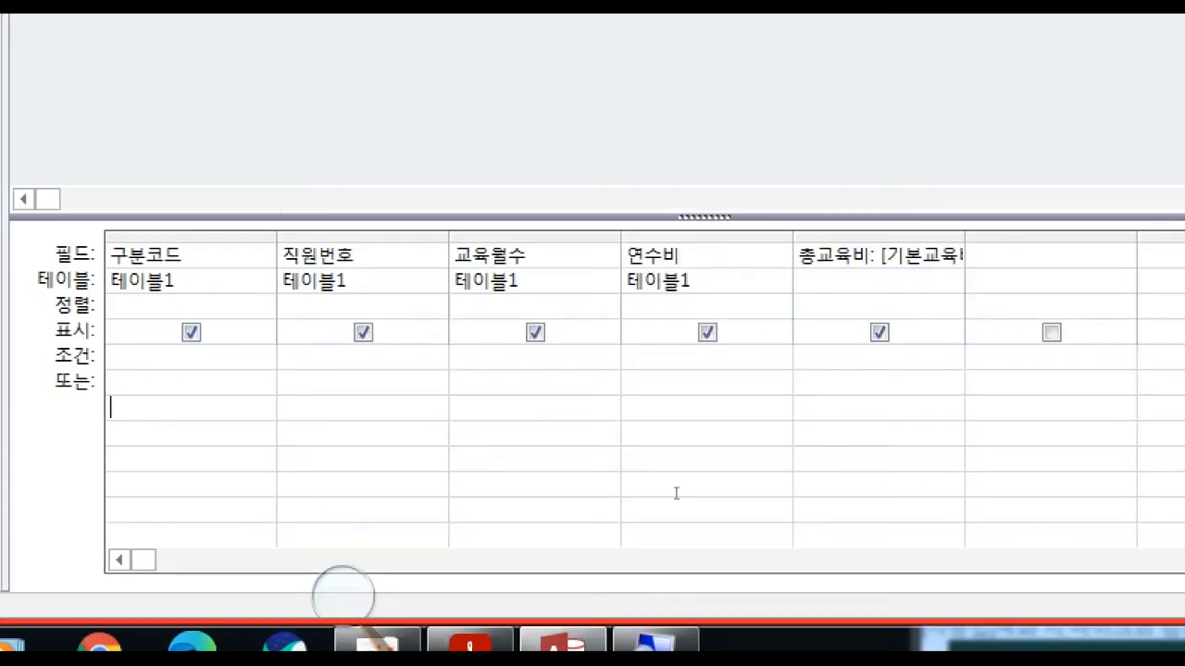
pyautogui.click(1007, 255)
pyautogui.rightClick(1007, 255)
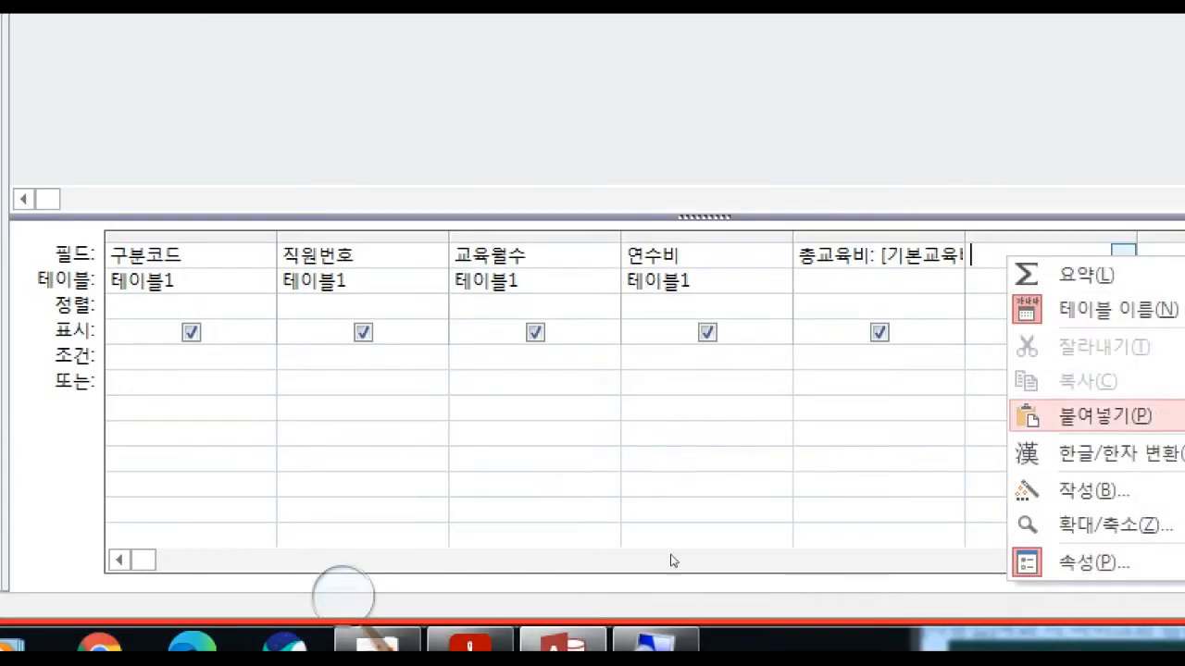
pyautogui.click(1093, 525)
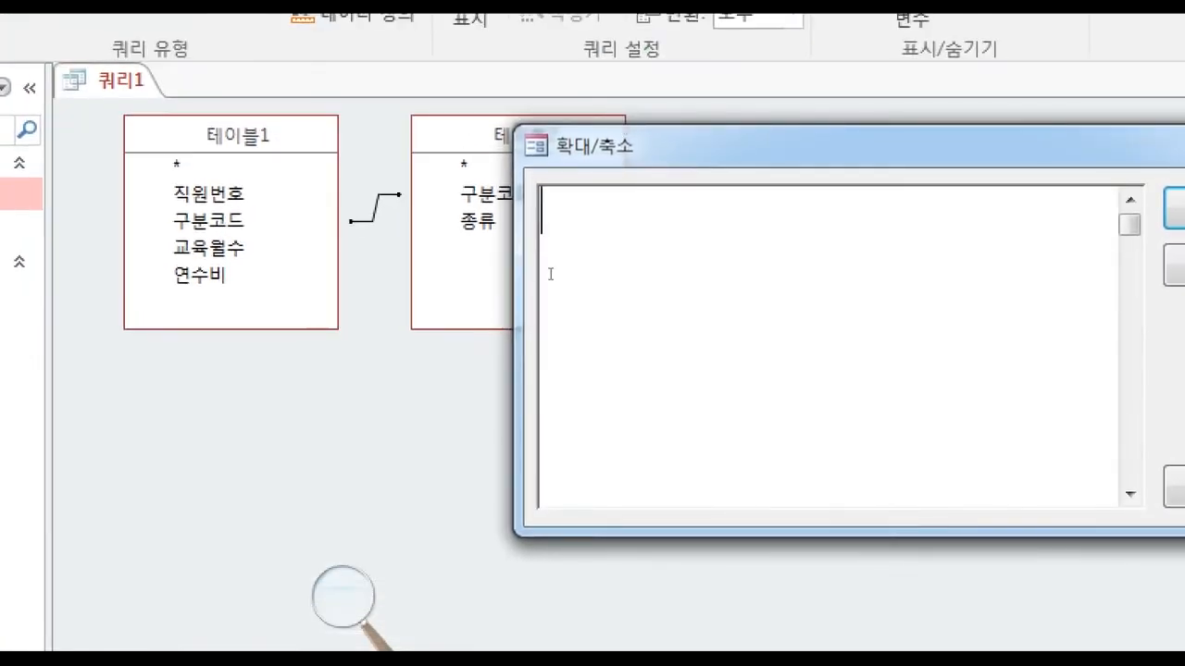
# Enter 교육비할인액: as the name of the new calculated field.
pyautogui.write('교유 ㄱ비')
pyautogui.press('BackSpace')
pyautogui.press('BackSpace')
pyautogui.press('BackSpace')
pyautogui.press('BackSpace')
pyautogui.press('BackSpace')
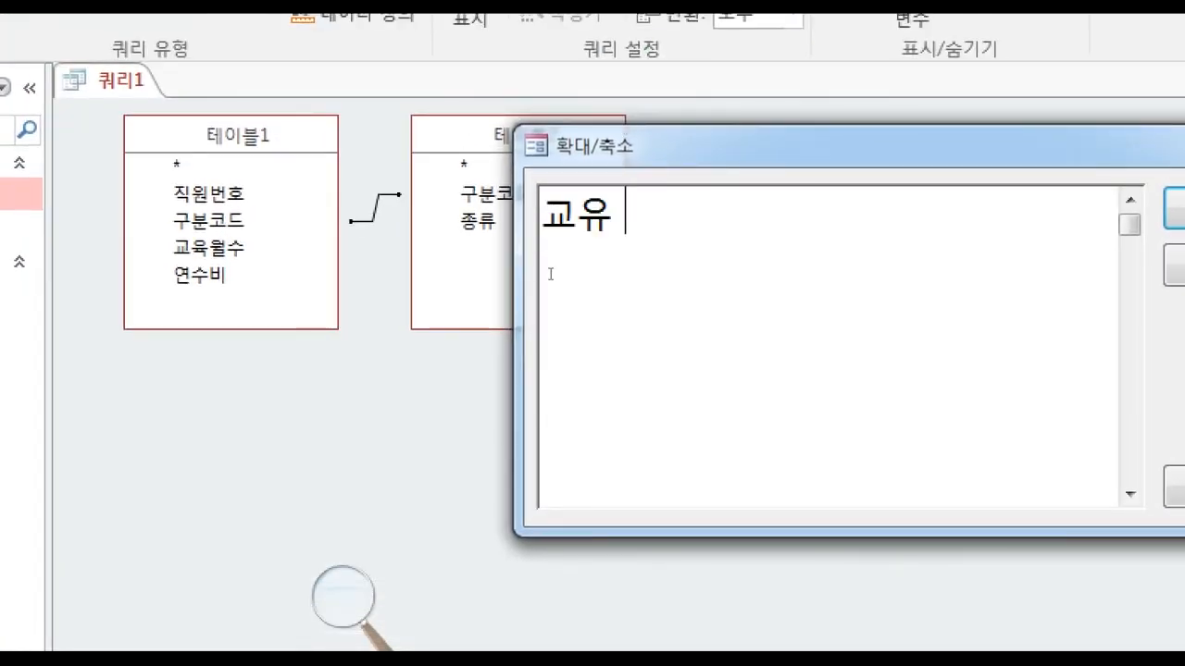
pyautogui.write('육비할인액:')
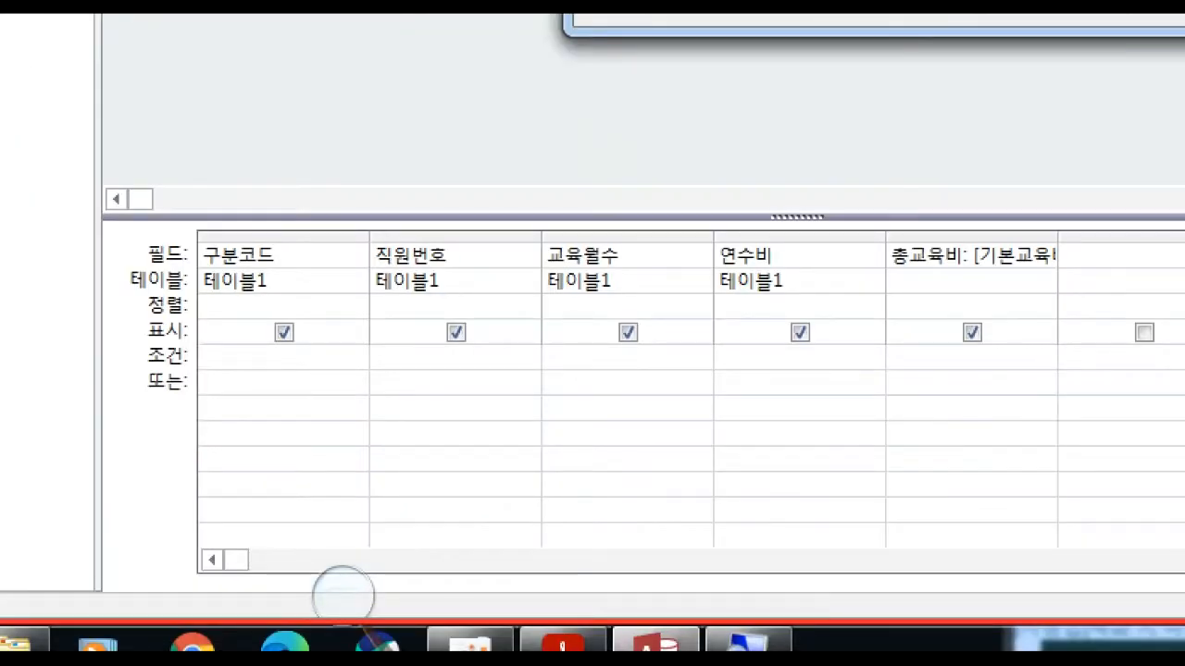
# Read the 교육비할인액 discount rules by 교육월수 in the exam PDF, and return to the Zoom box in Access.
pyautogui.click(563, 642)
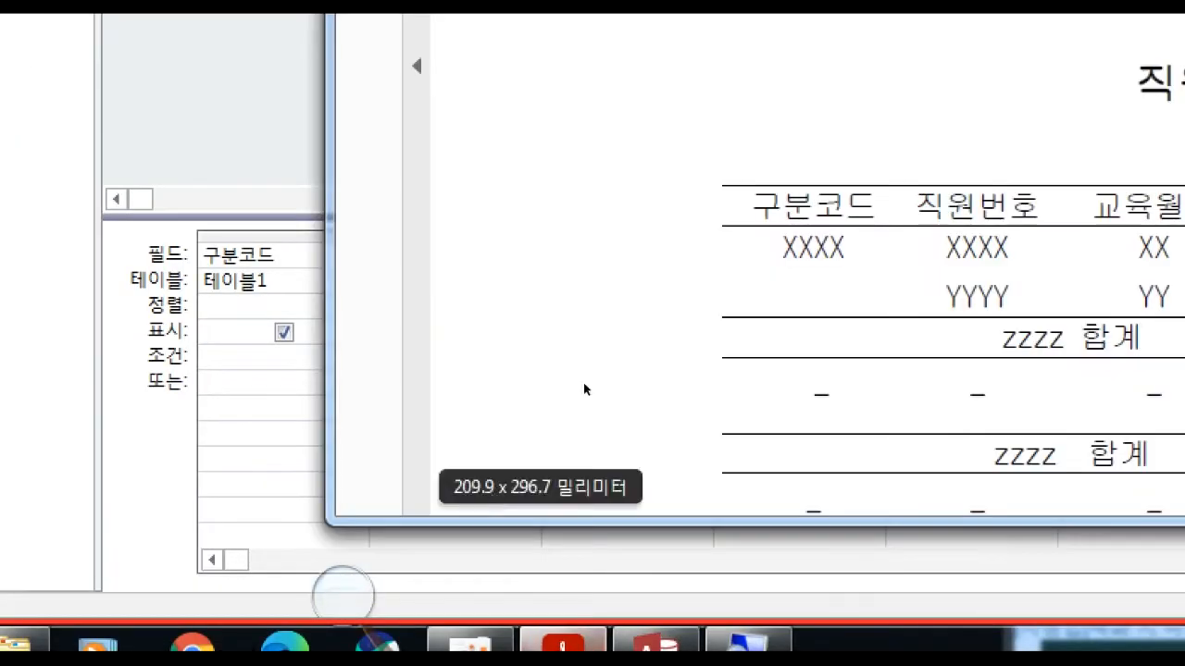
pyautogui.scroll(1, 676, 269)
pyautogui.scroll(8, 676, 269)
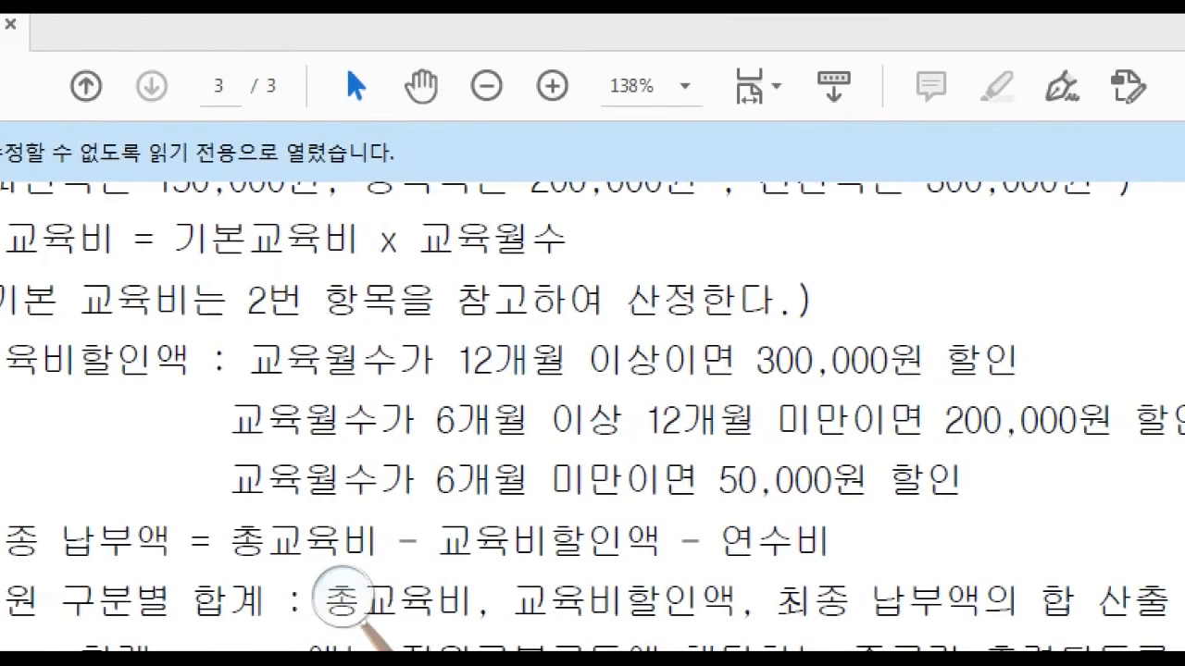
pyautogui.moveTo(609, 238); pyautogui.dragTo(954, 312)
pyautogui.click(964, 304)
pyautogui.click(948, 306)
pyautogui.click(966, 302)
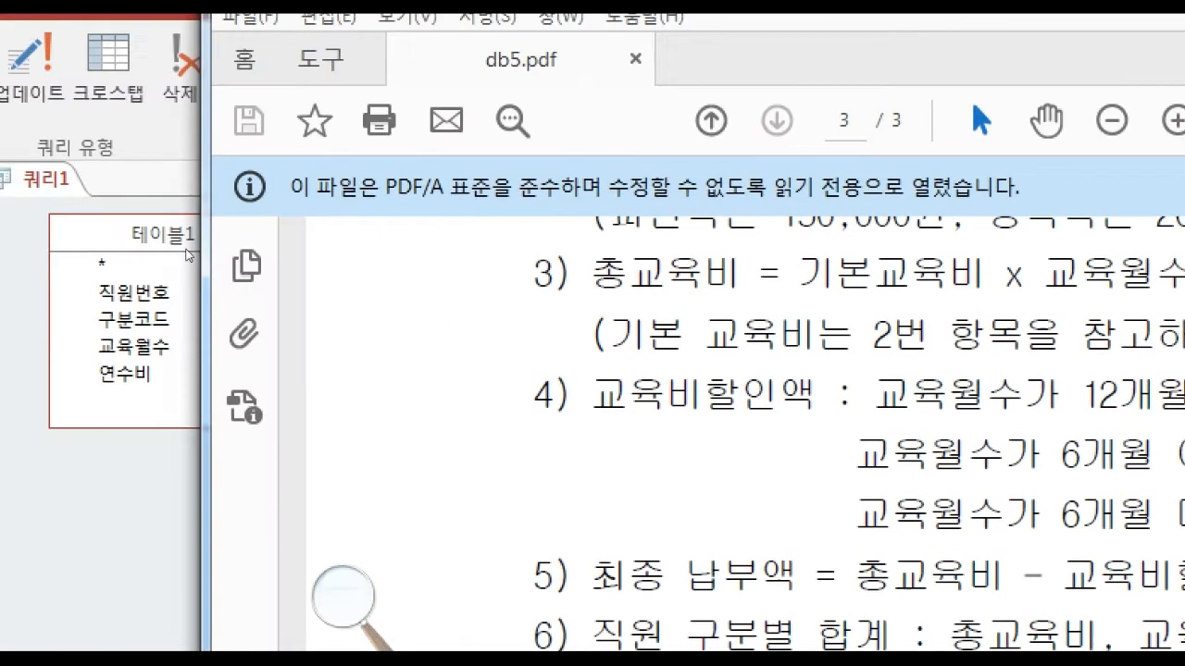
pyautogui.click(211, 296)
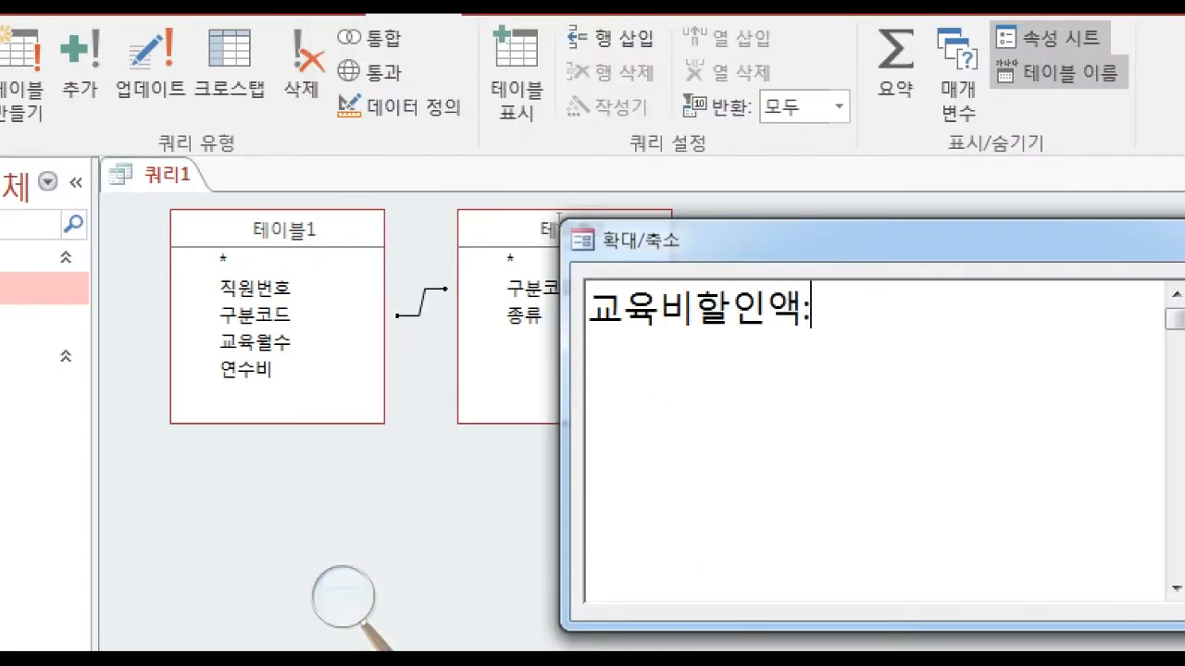
# Add the function outline IIF(비교식,TRUE,FALSE) after 교육비할인액: in the Zoom box.
pyautogui.write('IIF')
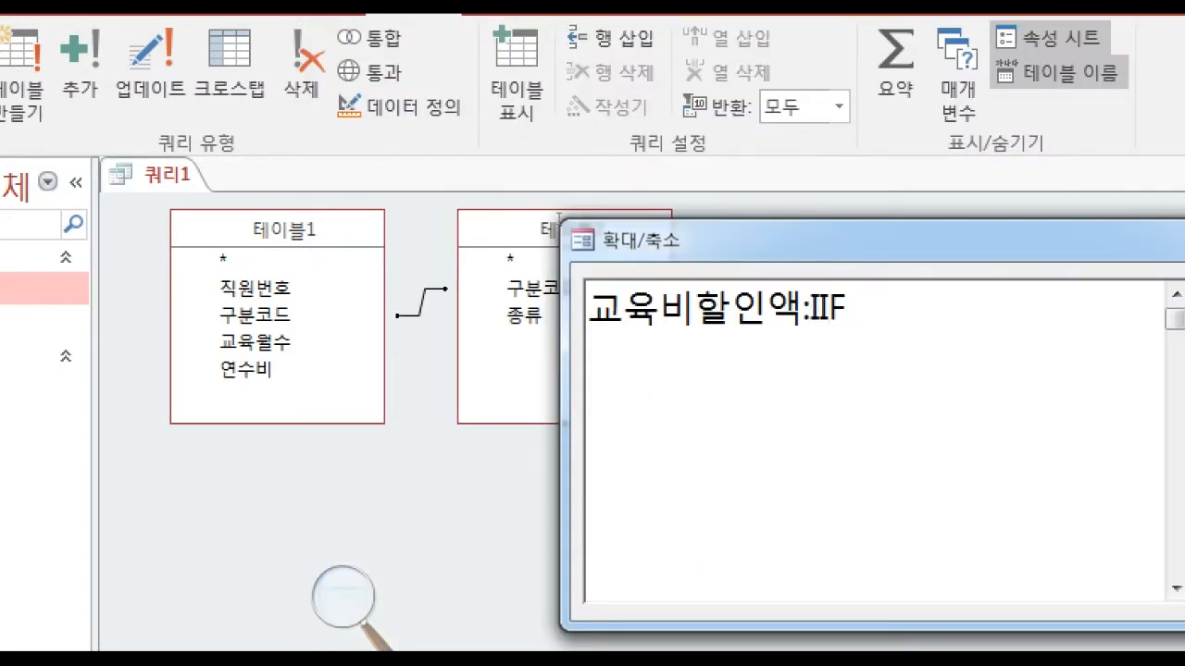
pyautogui.write('(  )')
pyautogui.press('BackSpace')
pyautogui.press('BackSpace')
pyautogui.write('비교식')
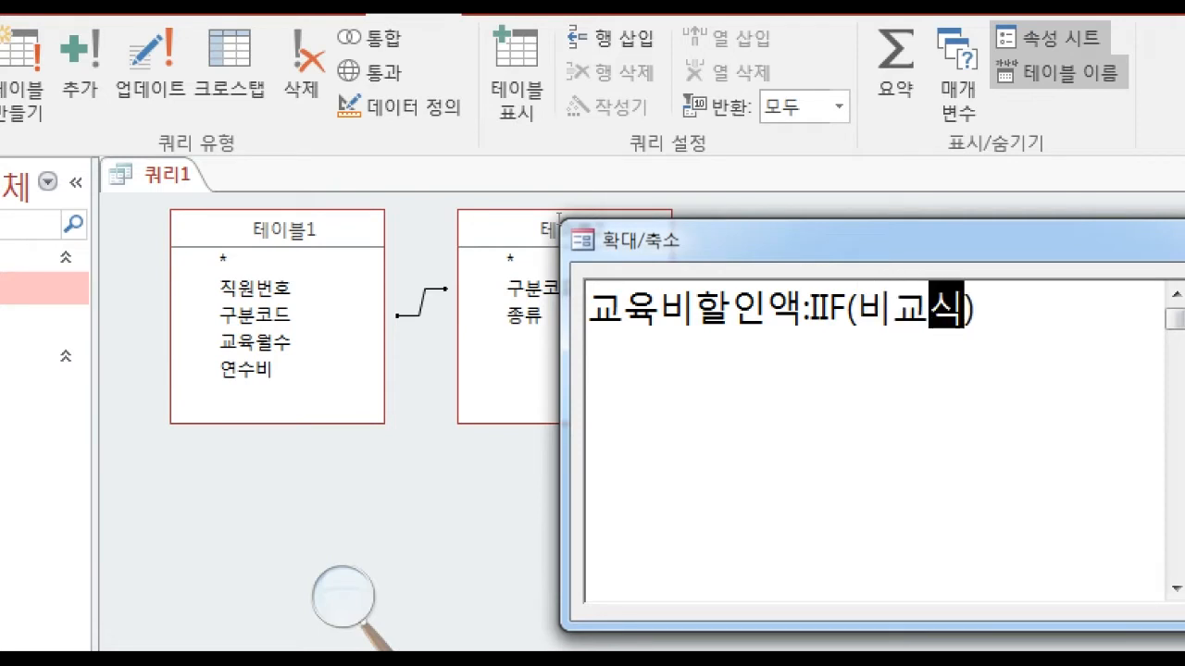
pyautogui.write(',')
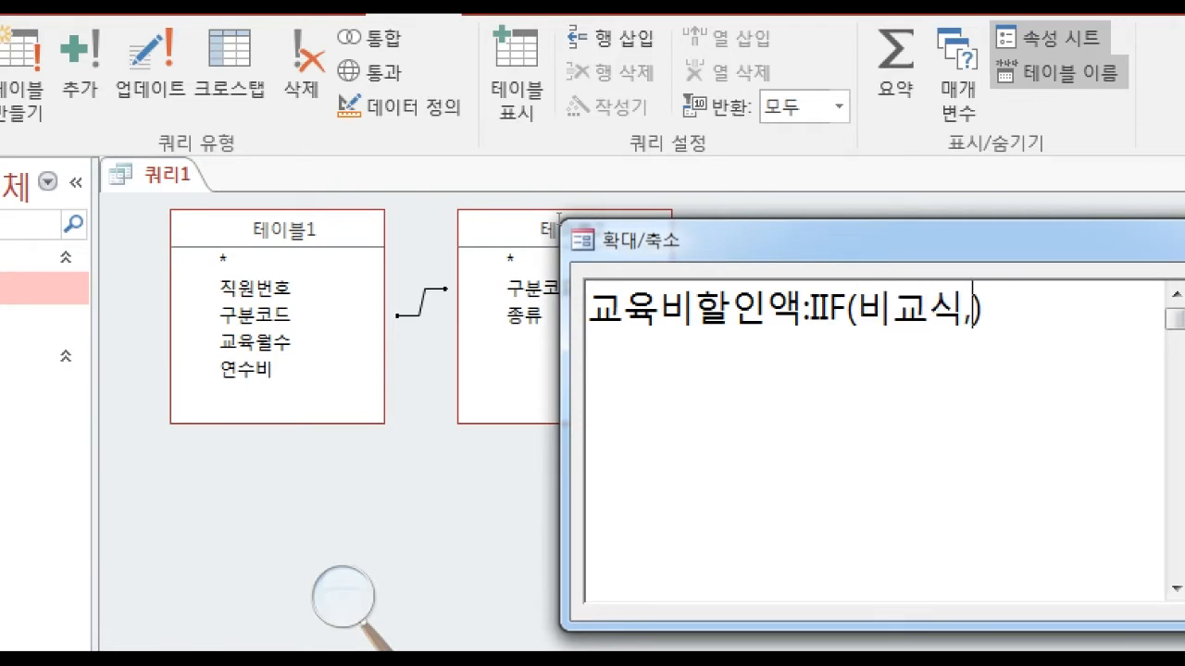
pyautogui.write('TRUE,FALSE')
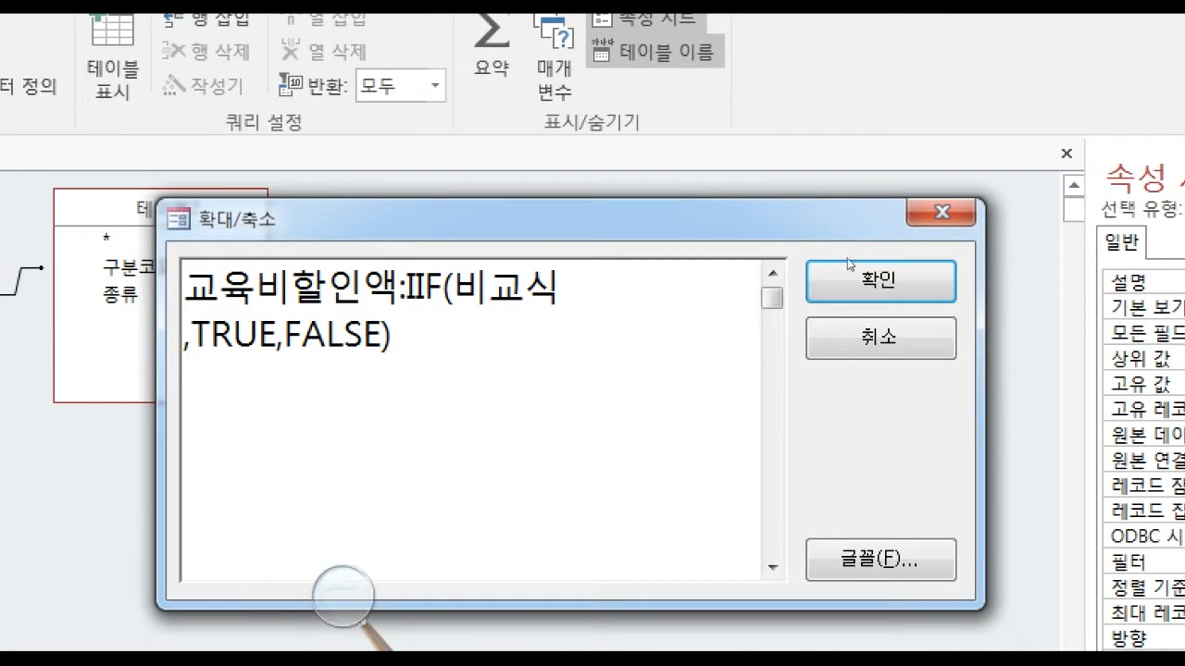
# Replace the 비교식 placeholder in the IIF function with the condition 교육월수>=12.
pyautogui.click(614, 196)
pyautogui.press('BackSpace')
pyautogui.press('BackSpace')
pyautogui.press('BackSpace')
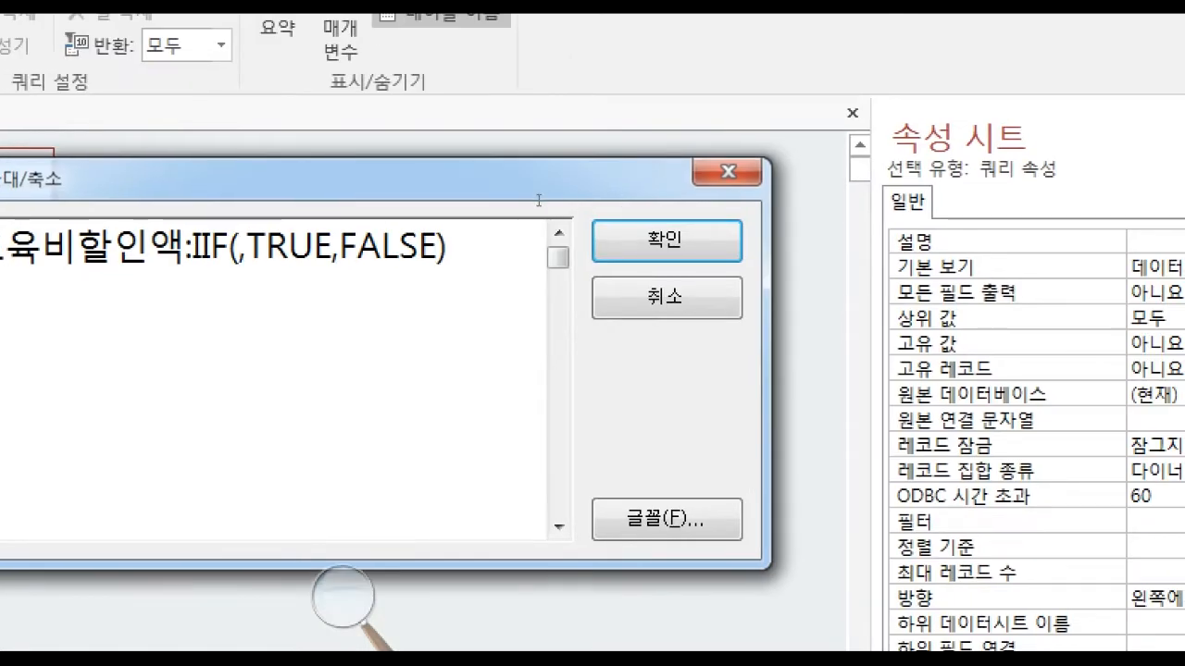
pyautogui.write('교육우')
pyautogui.write('월수')
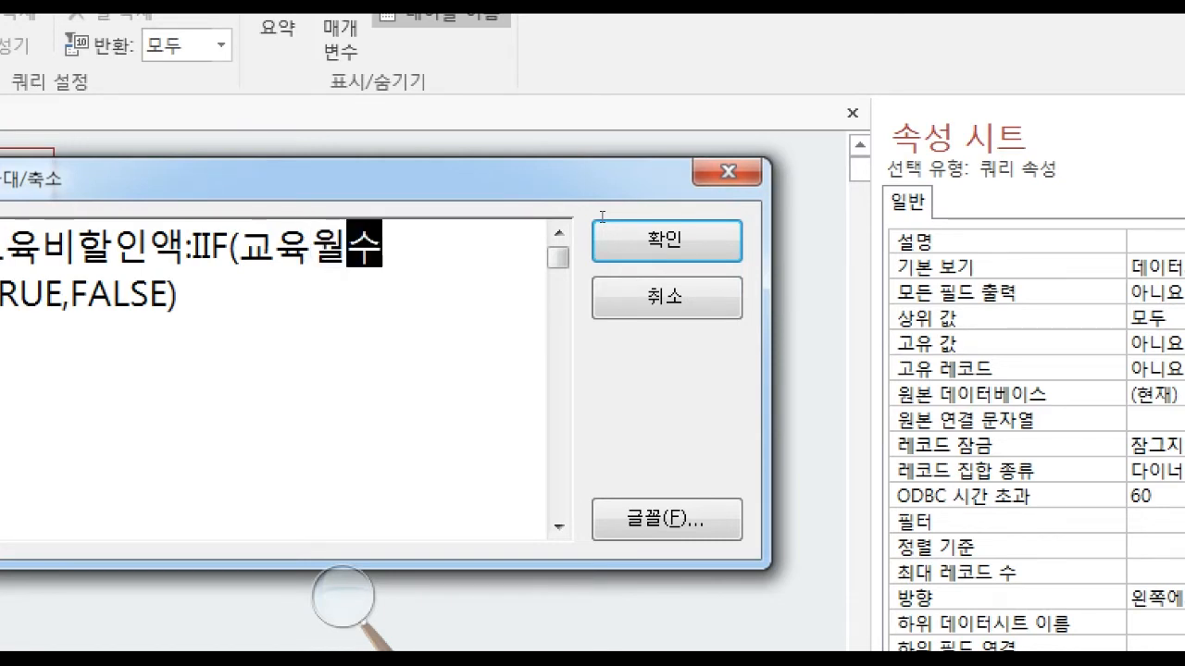
pyautogui.write('>')
pyautogui.write('=')
pyautogui.write('12')
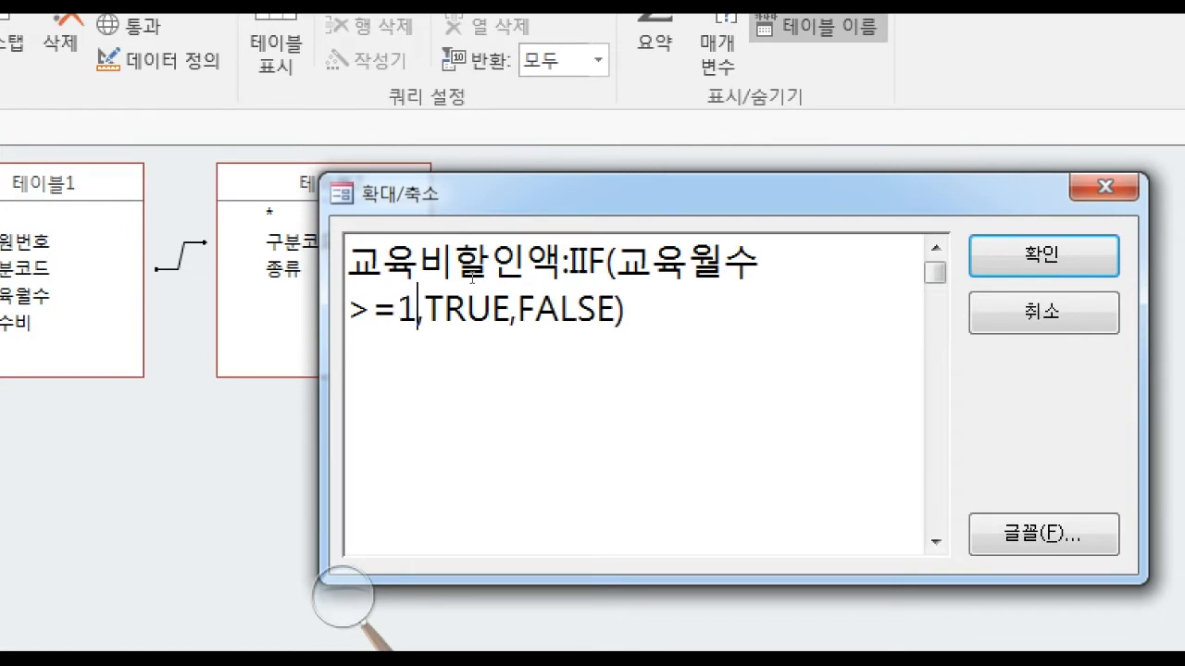
# Replace the TRUE placeholder with the discount 300000, checking the 교육비할인액 rule in the exam PDF.
pyautogui.press('Right')
pyautogui.press('Right')
pyautogui.press('Right')
pyautogui.press('Right')
pyautogui.press('Right')
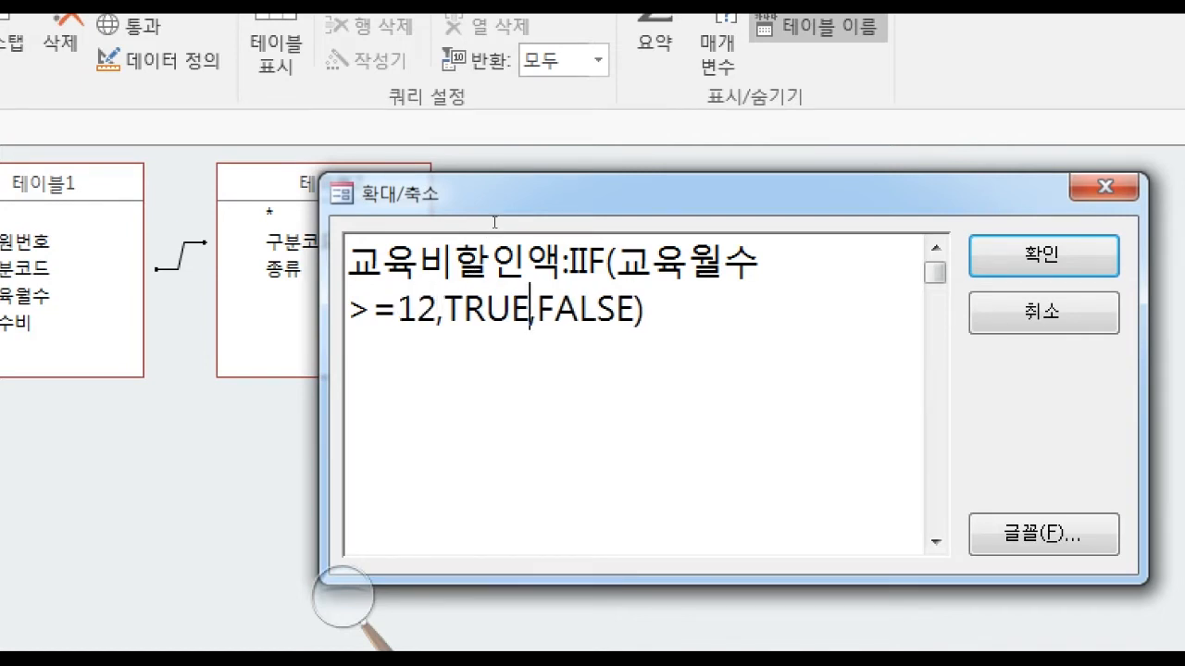
pyautogui.press('BackSpace')
pyautogui.press('BackSpace')
pyautogui.press('BackSpace')
pyautogui.press('BackSpace')
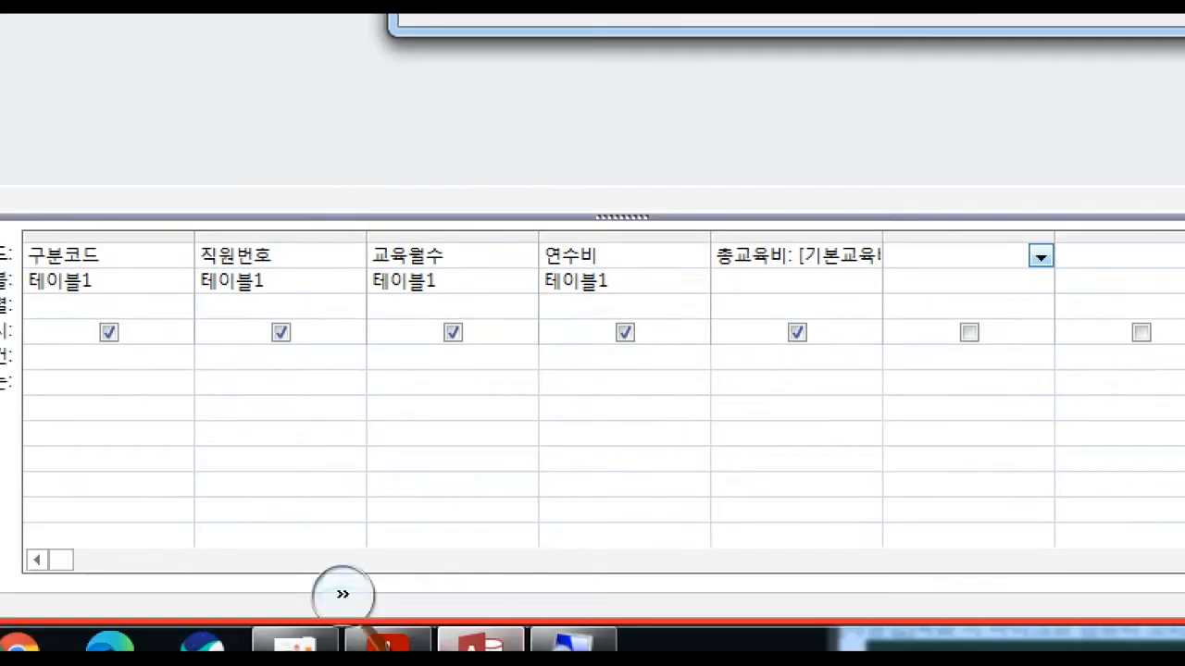
pyautogui.click(344, 597)
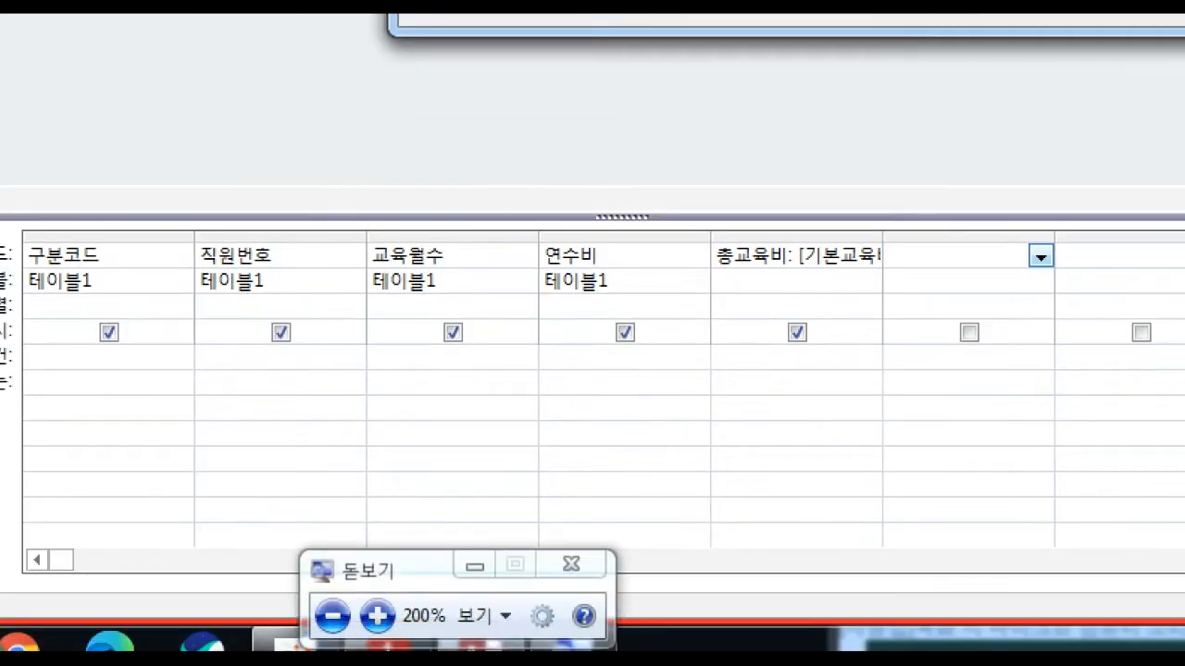
pyautogui.click(388, 645)
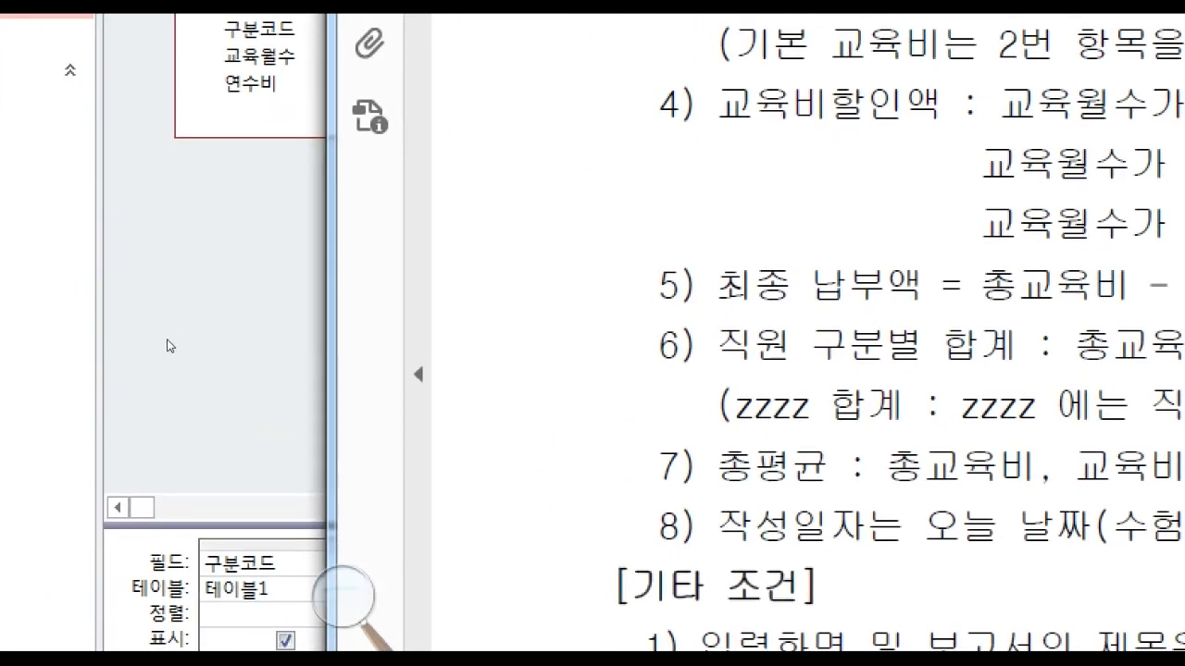
pyautogui.click(170, 346)
pyautogui.write('30')
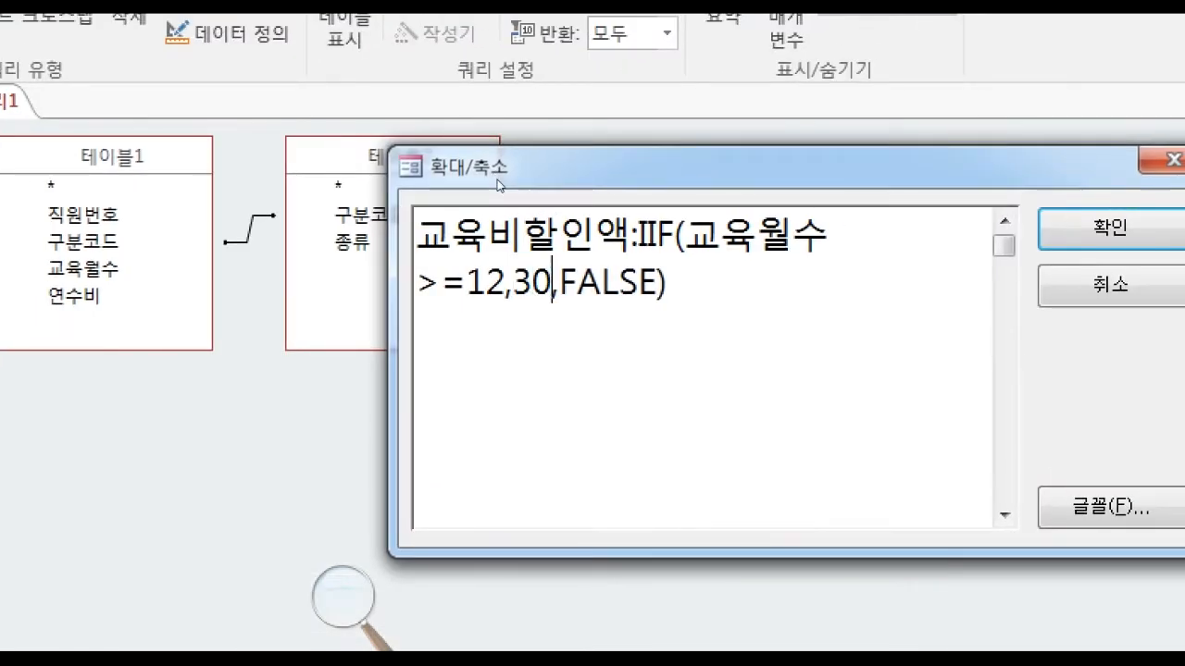
pyautogui.write('0000')
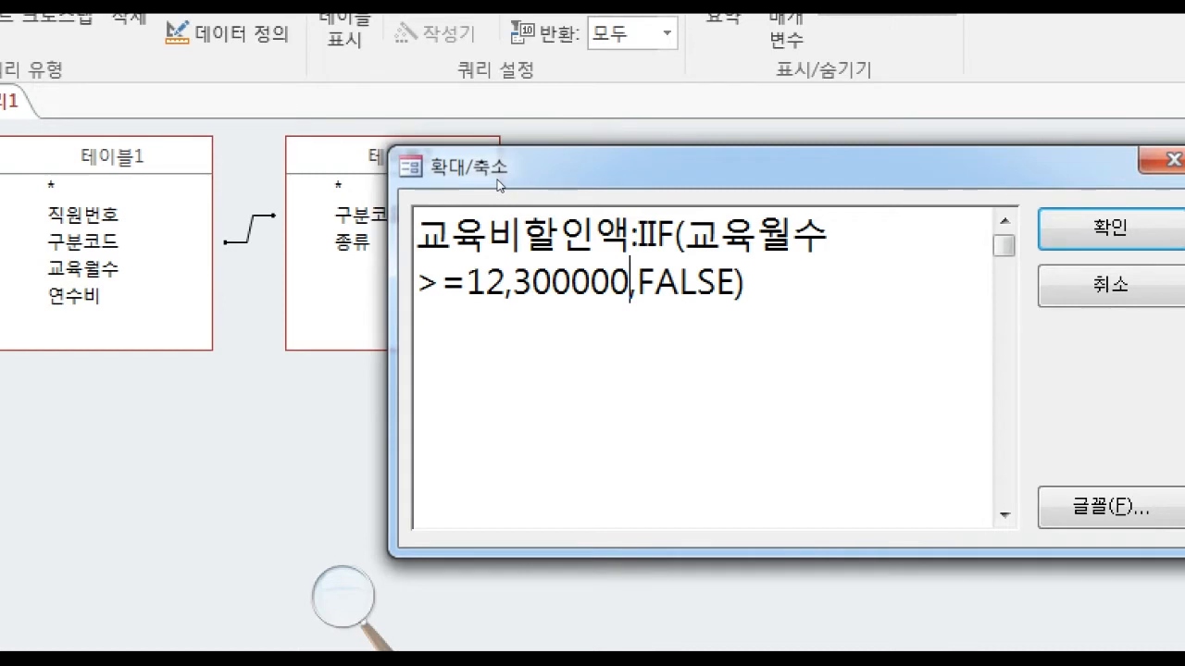
# Replace the FALSE placeholder with an empty nested IIF() function.
pyautogui.press('Left')
pyautogui.press('Left')
pyautogui.press('Left')
pyautogui.press('Right')
pyautogui.press('Right')
pyautogui.press('Right')
pyautogui.press('Right')
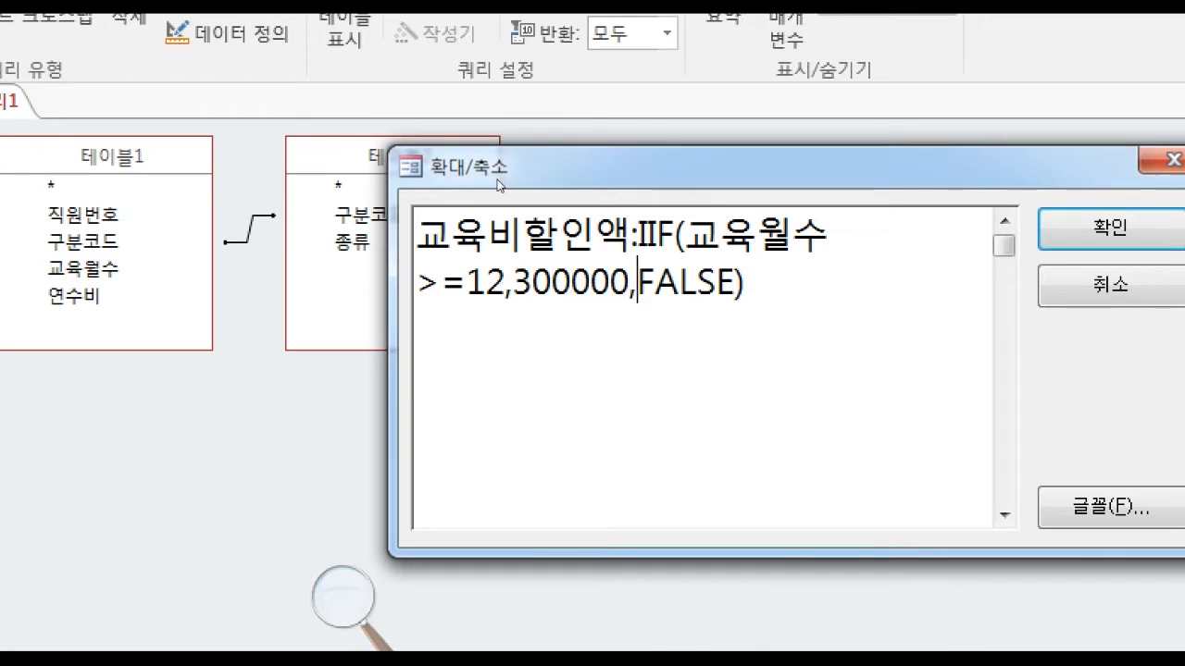
pyautogui.press('Delete')
pyautogui.press('Delete')
pyautogui.press('Delete')
pyautogui.press('Delete')
pyautogui.press('Delete')
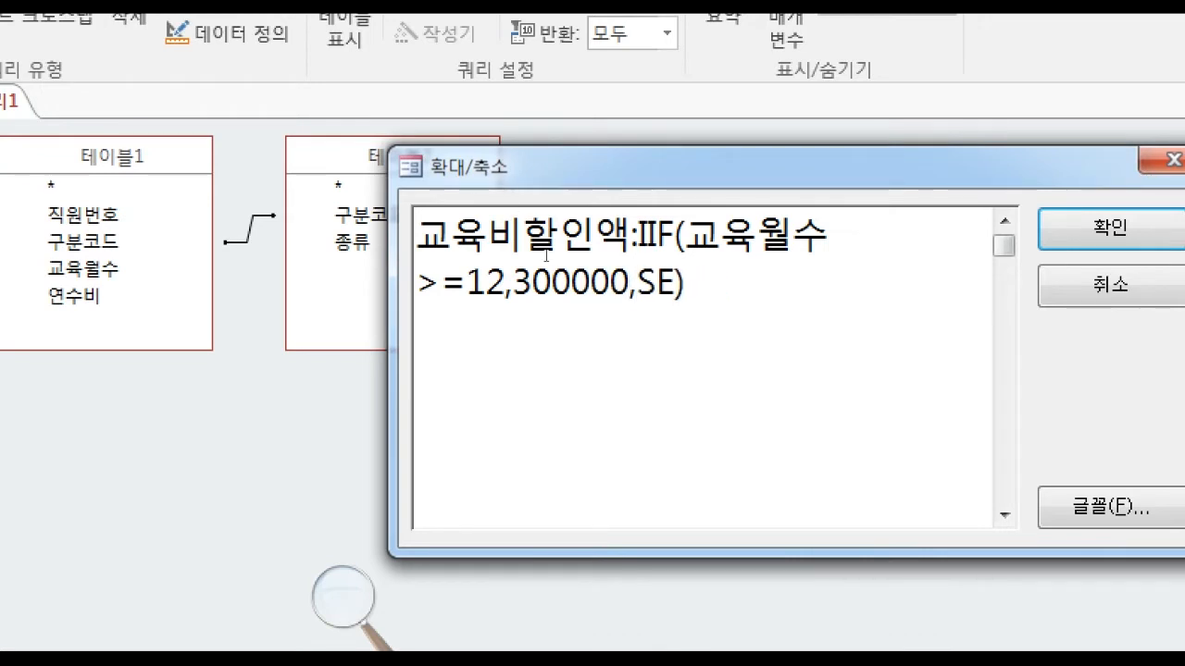
pyautogui.write('ㅑ')
pyautogui.press('BackSpace')
pyautogui.write('IIF()')
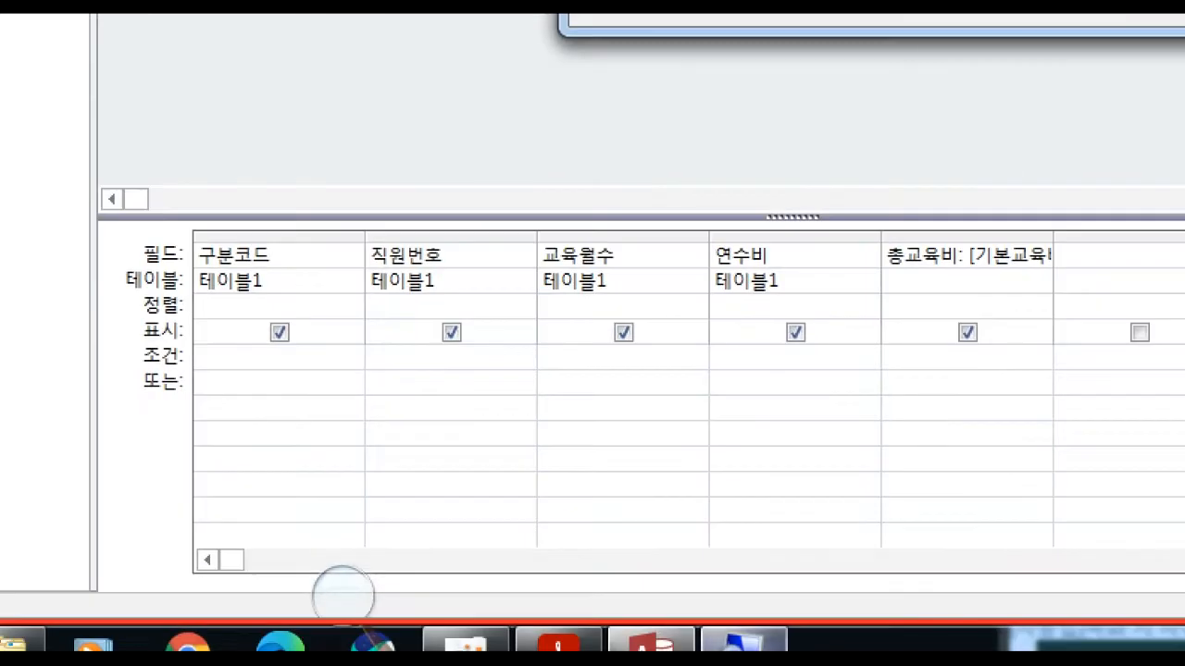
# Examine the 12-month and 6-month conditions of the 교육비할인액 rules in the exam PDF, and return to the Zoom box in Access.
pyautogui.click(559, 641)
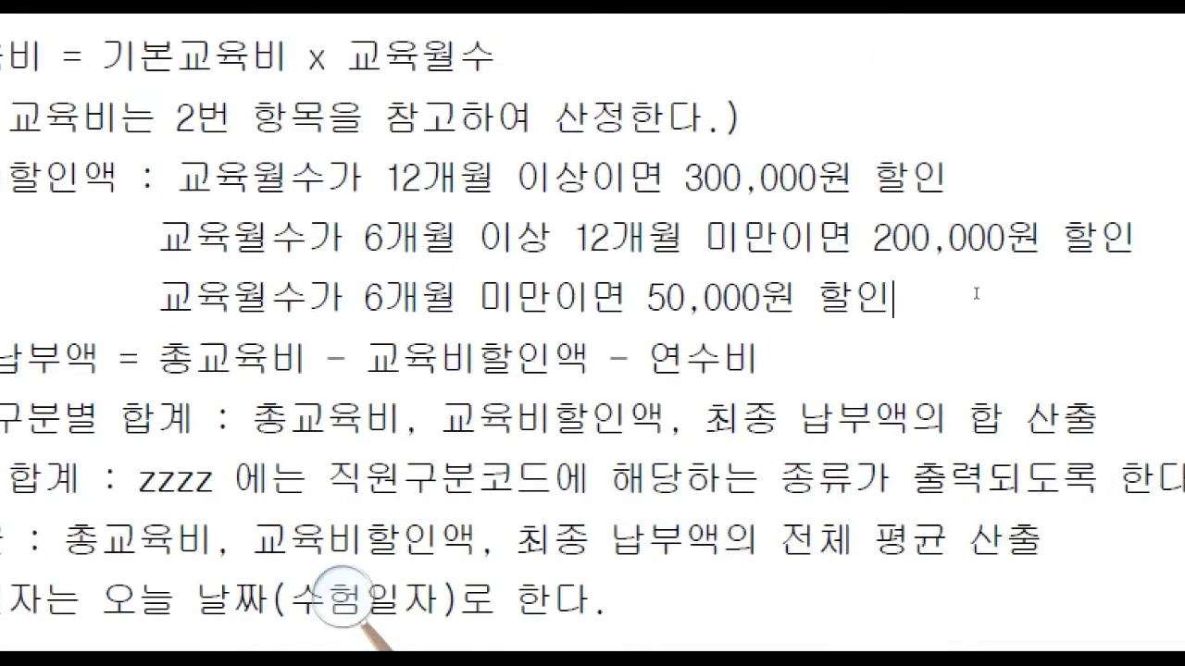
pyautogui.moveTo(900, 270); pyautogui.dragTo(658, 267)
pyautogui.click(764, 273)
pyautogui.moveTo(664, 178); pyautogui.dragTo(384, 177)
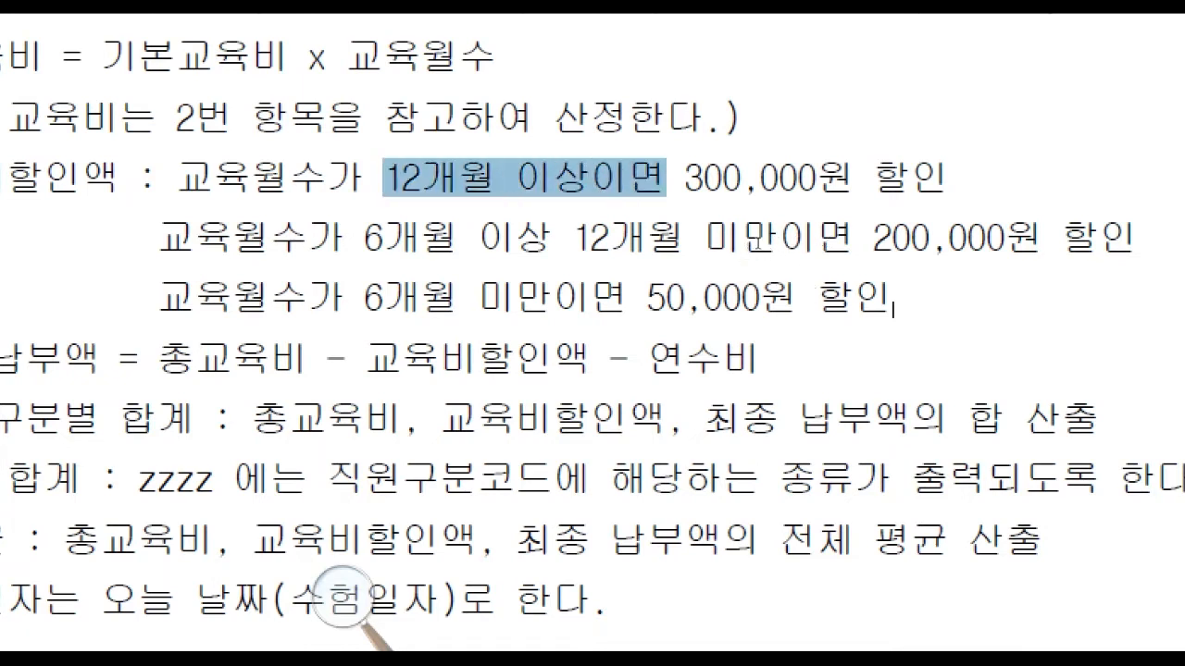
pyautogui.click(725, 246)
pyautogui.moveTo(746, 272); pyautogui.dragTo(698, 274)
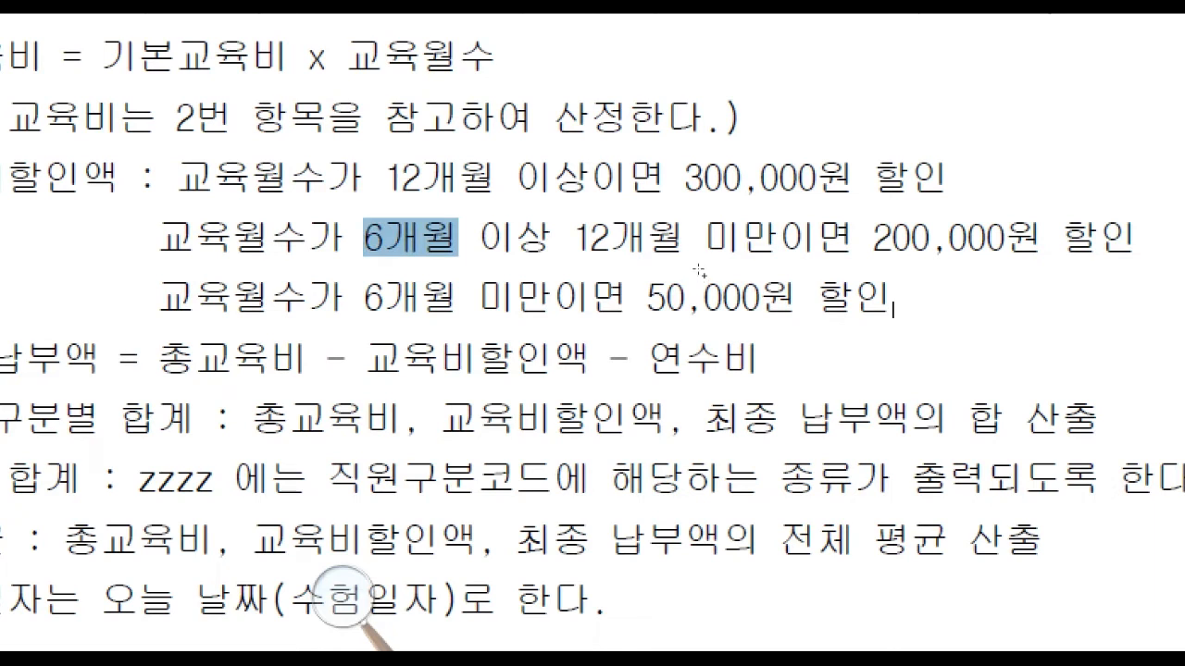
pyautogui.click(767, 270)
pyautogui.moveTo(792, 270); pyautogui.dragTo(710, 269)
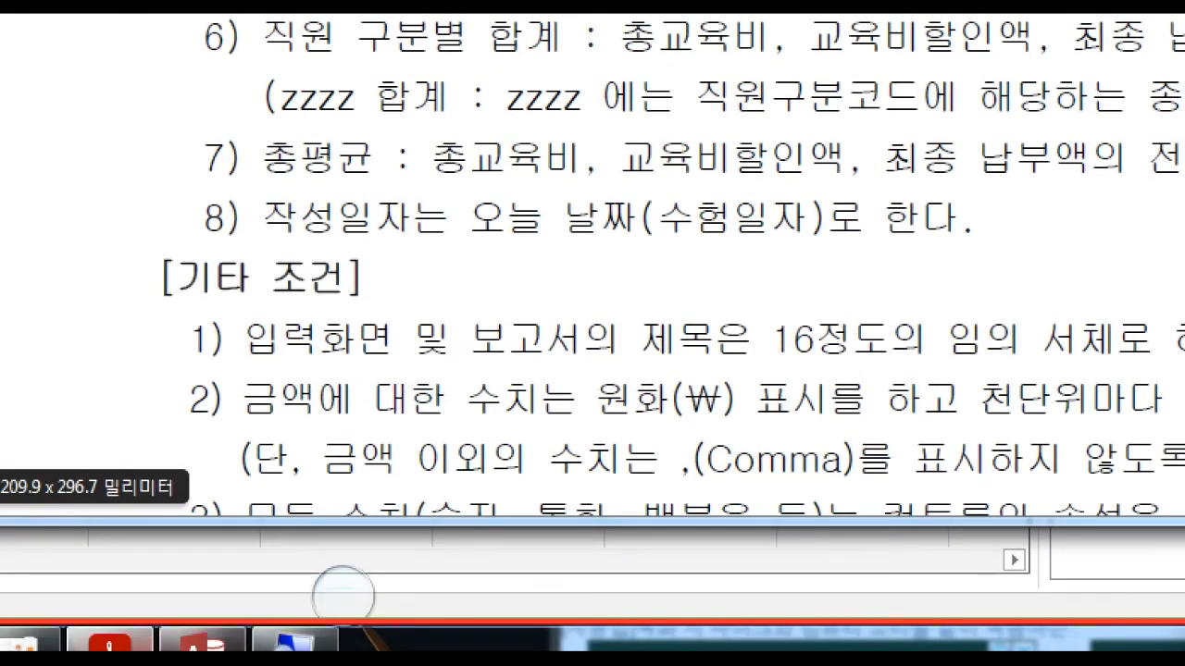
pyautogui.click(125, 644)
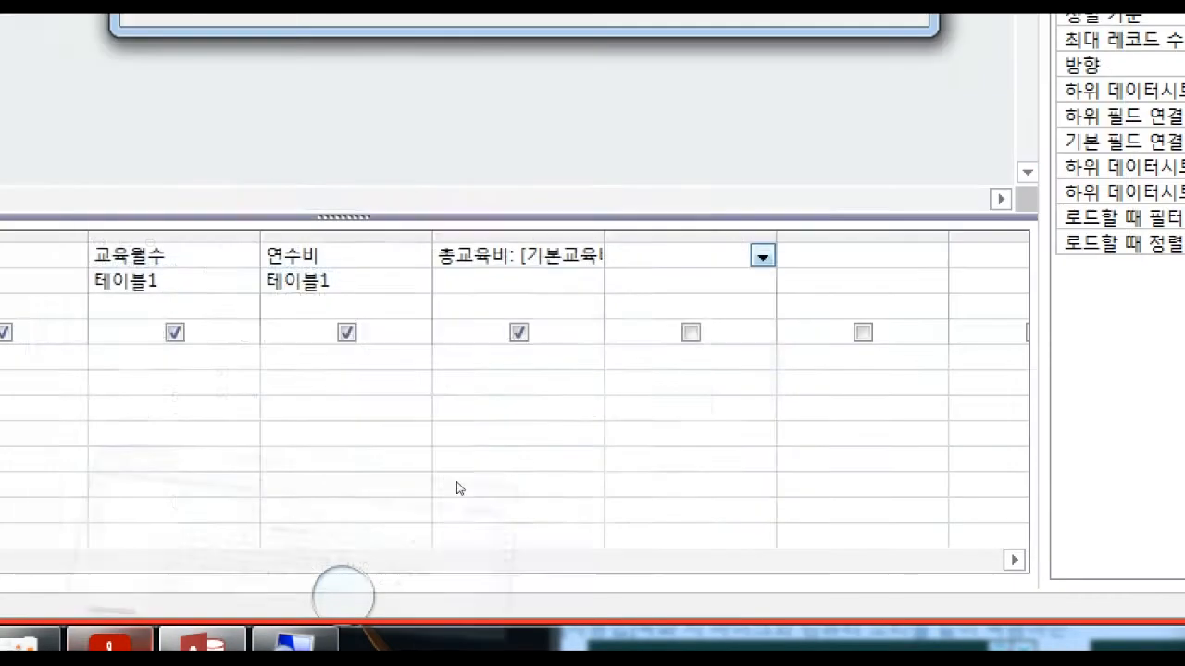
# Enter 교육월수>=6 followed by a comma as the condition inside the nested IIF.
pyautogui.write('RY')
pyautogui.press('BackSpace')
pyautogui.press('BackSpace')
pyautogui.press('Hangul')
pyautogui.write('교육월수>=6')
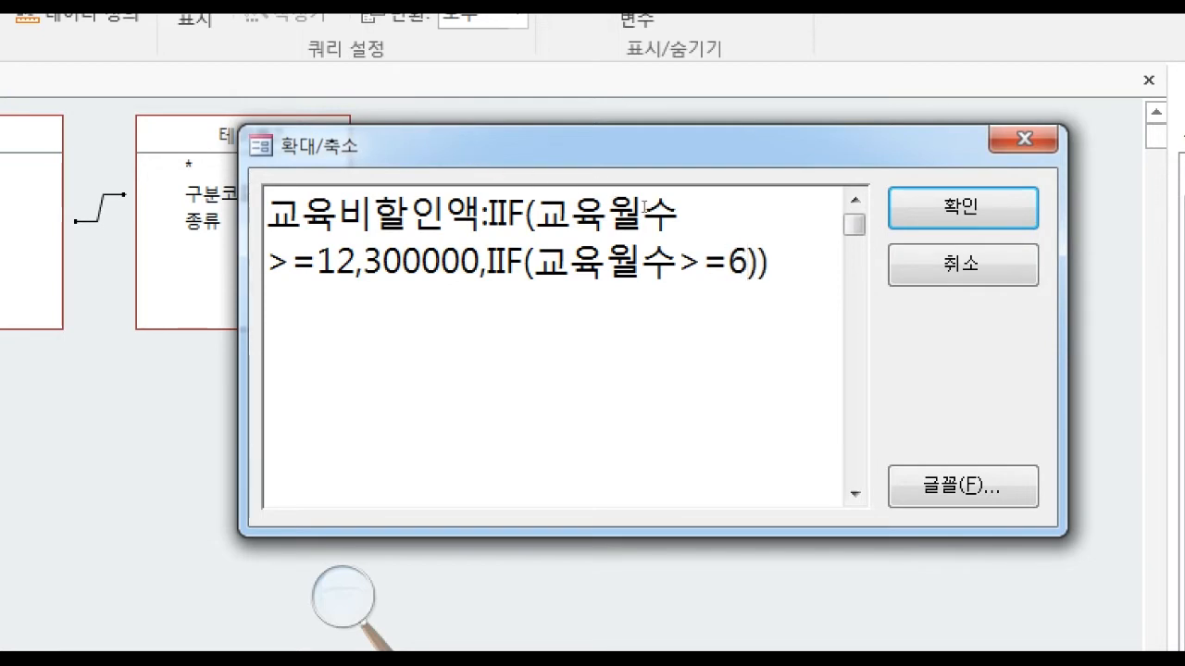
pyautogui.write(',')
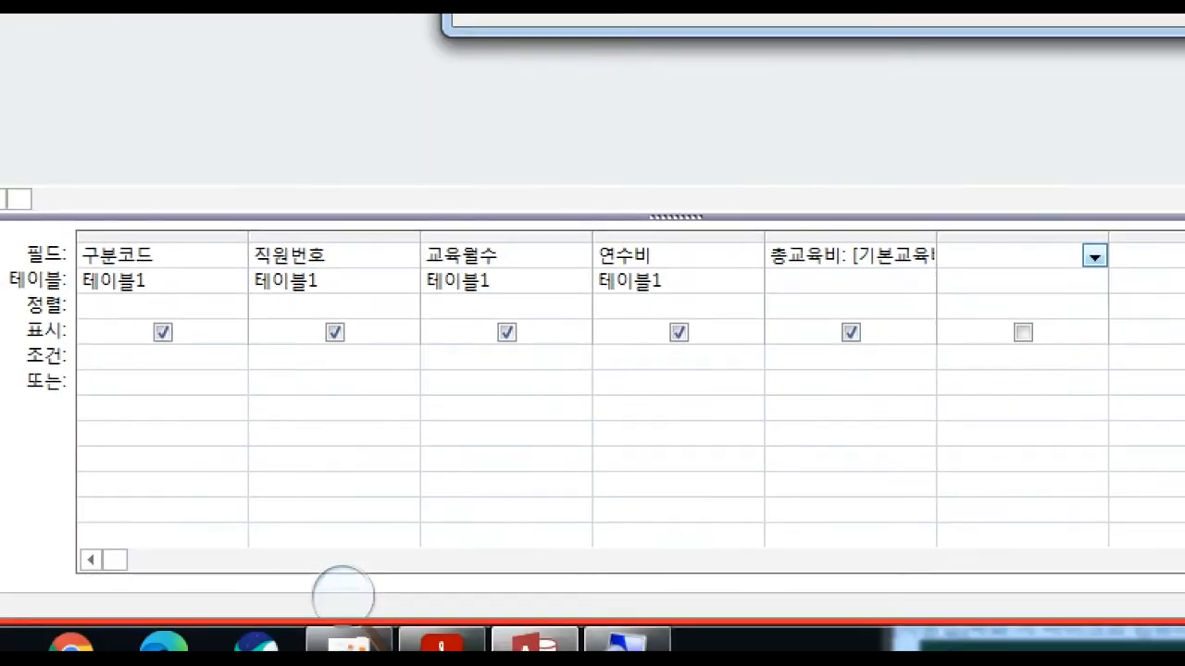
# Check the discount for 6 to under 12 months in the exam PDF, and enter 200000, as the nested IIF's true value.
pyautogui.click(466, 635)
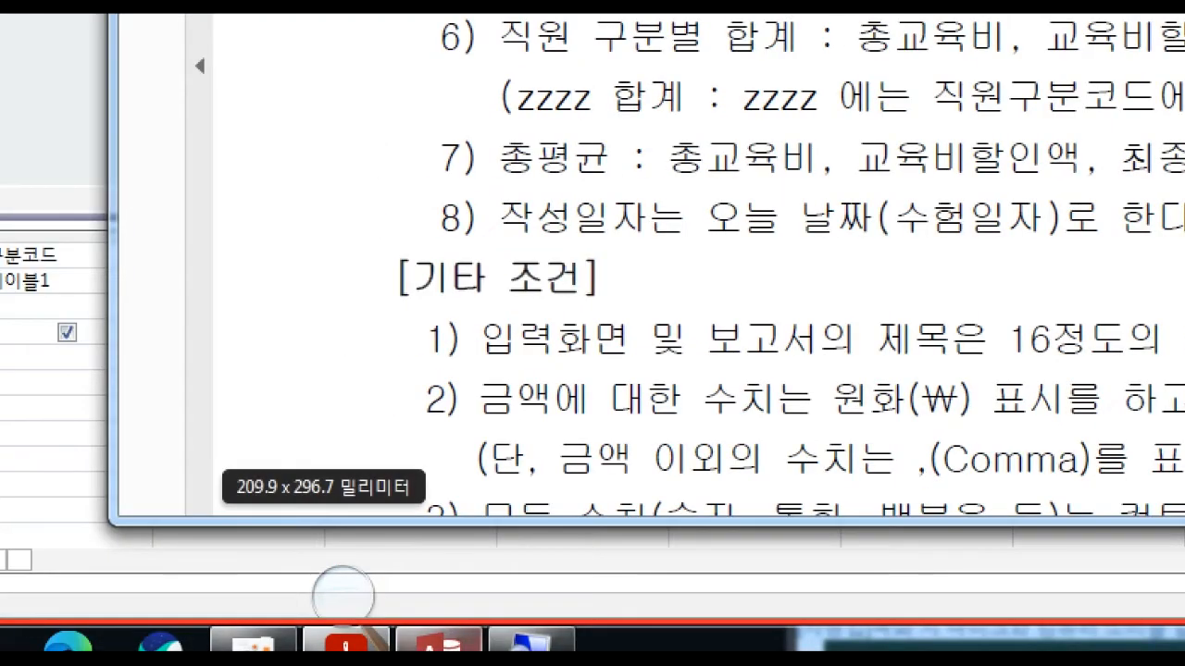
pyautogui.click(346, 640)
pyautogui.write('20')
pyautogui.write('0000')
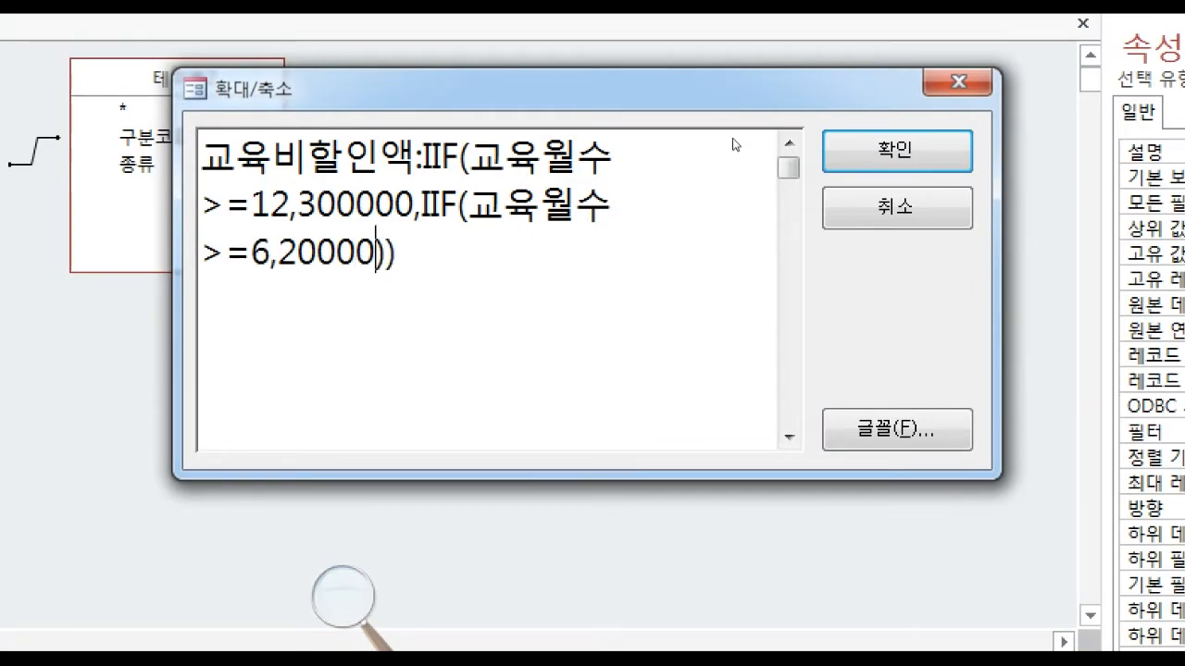
pyautogui.write(',')
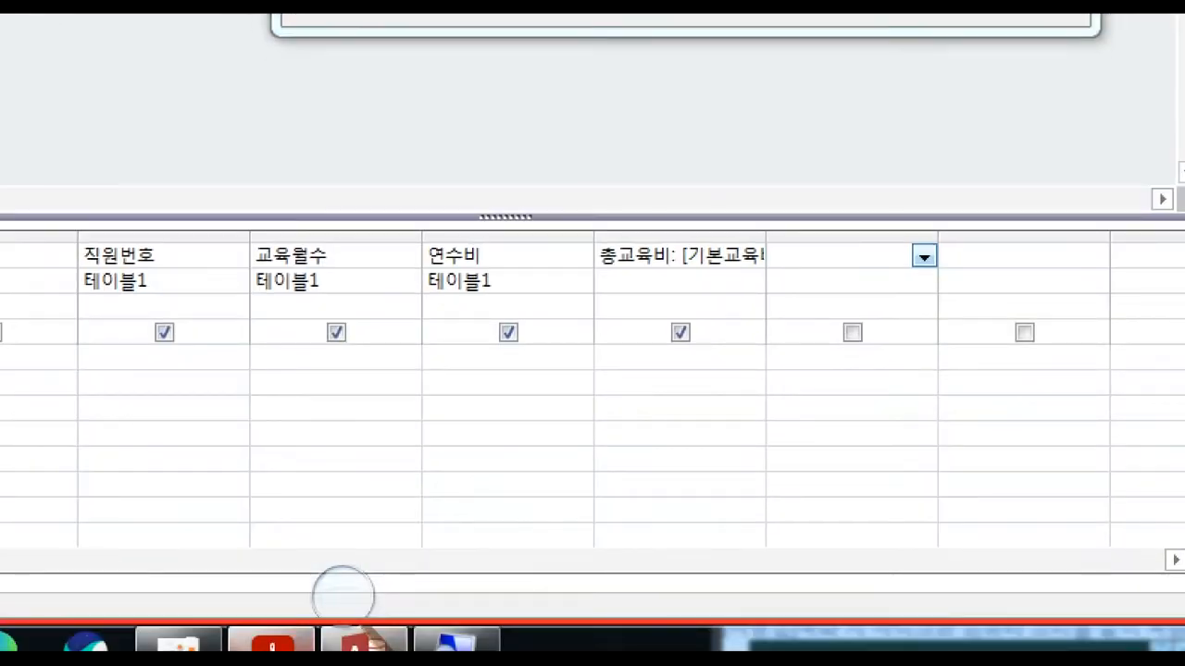
# Check the discount for under 6 months in the exam PDF, and enter 50000 as the nested IIF's false value.
pyautogui.click(272, 643)
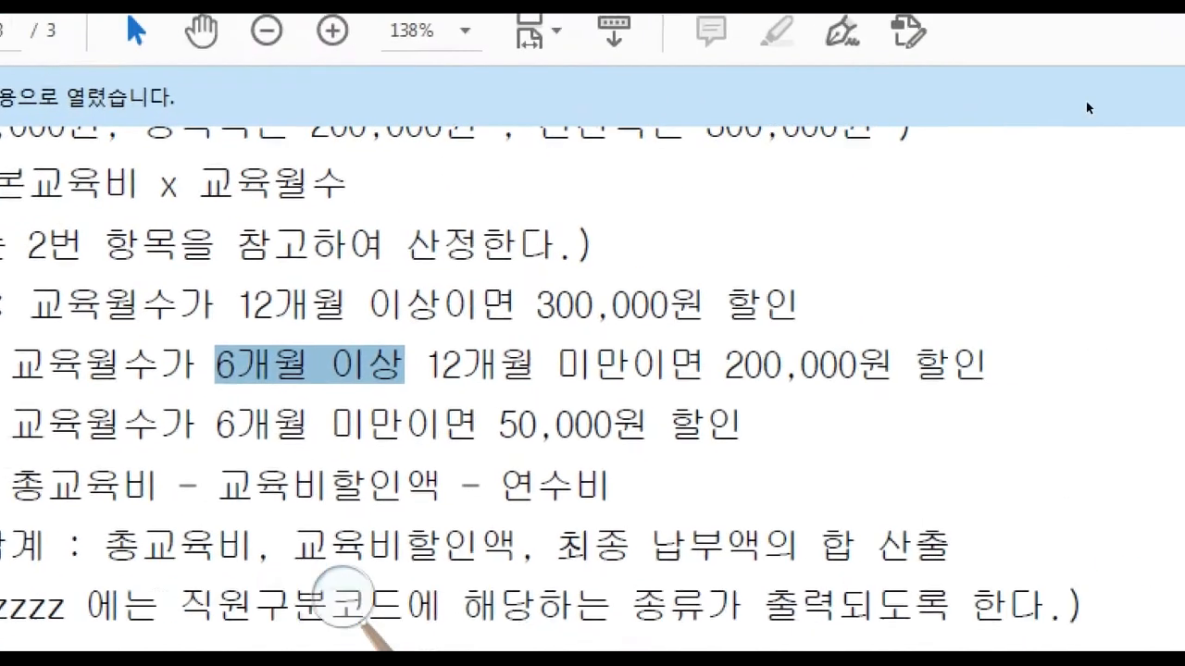
pyautogui.click(948, 317)
pyautogui.moveTo(1081, 277); pyautogui.dragTo(696, 251)
pyautogui.click(709, 253)
pyautogui.moveTo(950, 301); pyautogui.dragTo(872, 303)
pyautogui.click(872, 303)
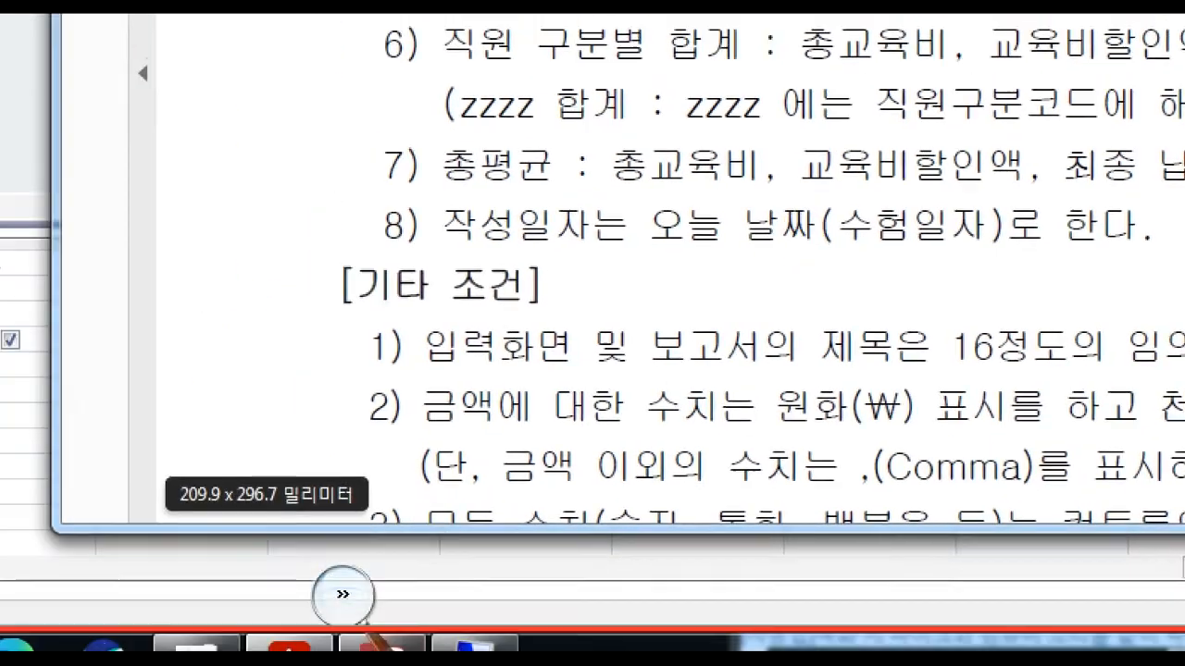
pyautogui.click(407, 641)
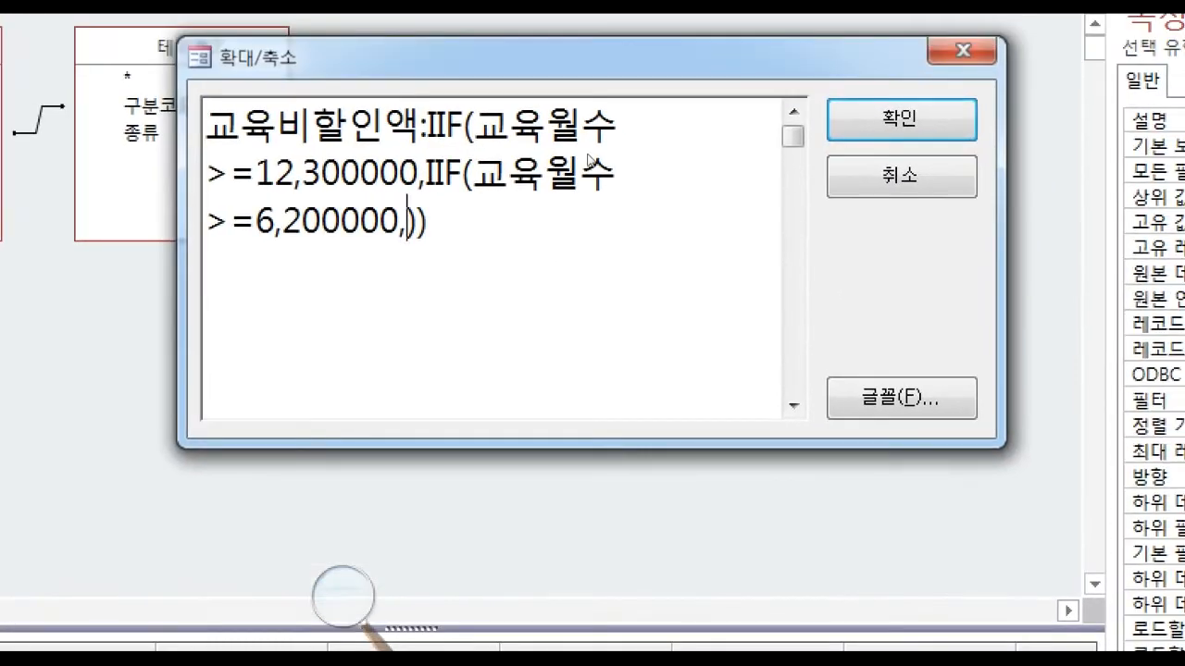
pyautogui.write('50000')
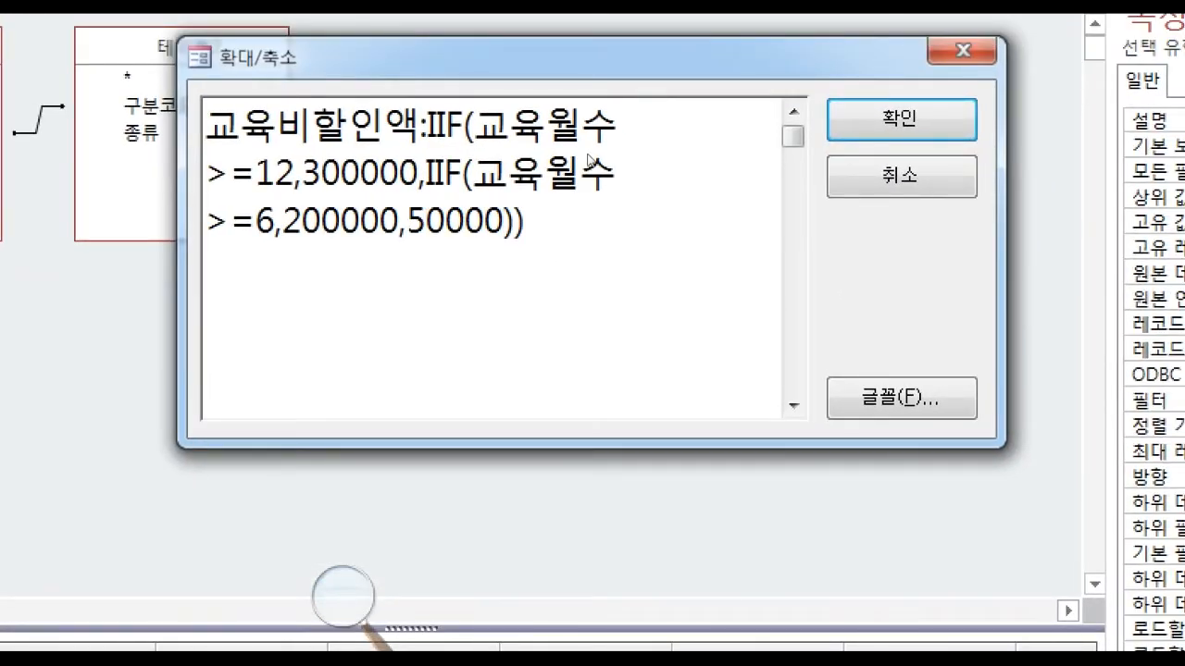
pyautogui.click(605, 247)
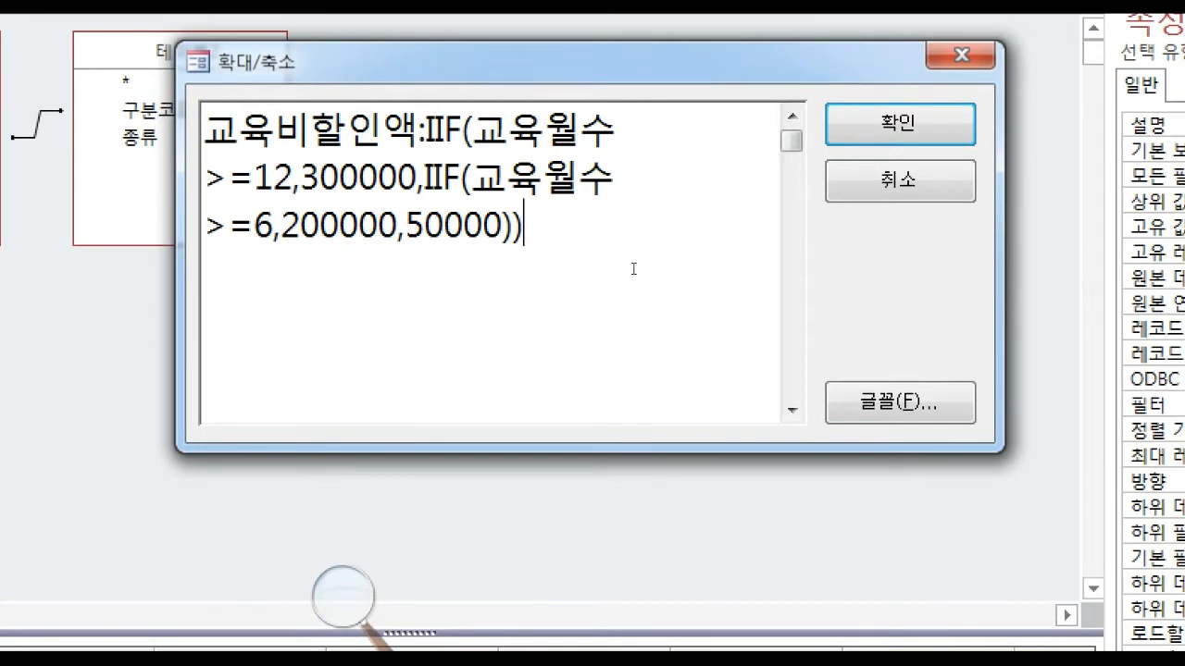
# Try font sizes 12 and 10 for the expression text in the Zoom box.
pyautogui.click(897, 403)
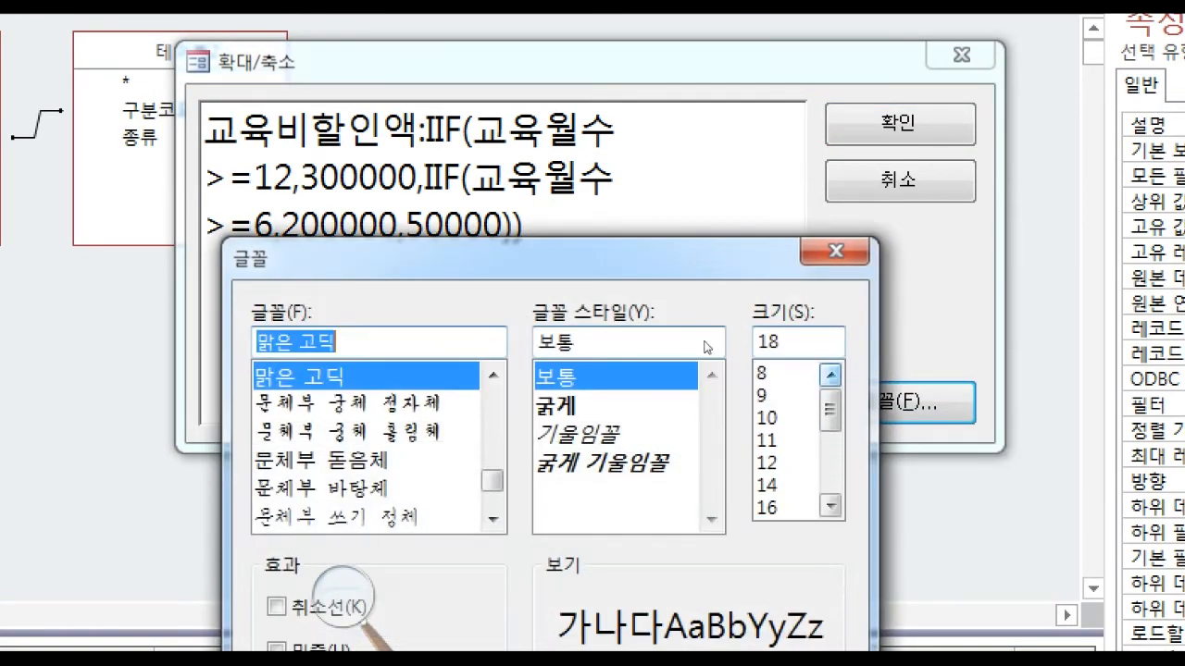
pyautogui.click(767, 463)
pyautogui.click(644, 616)
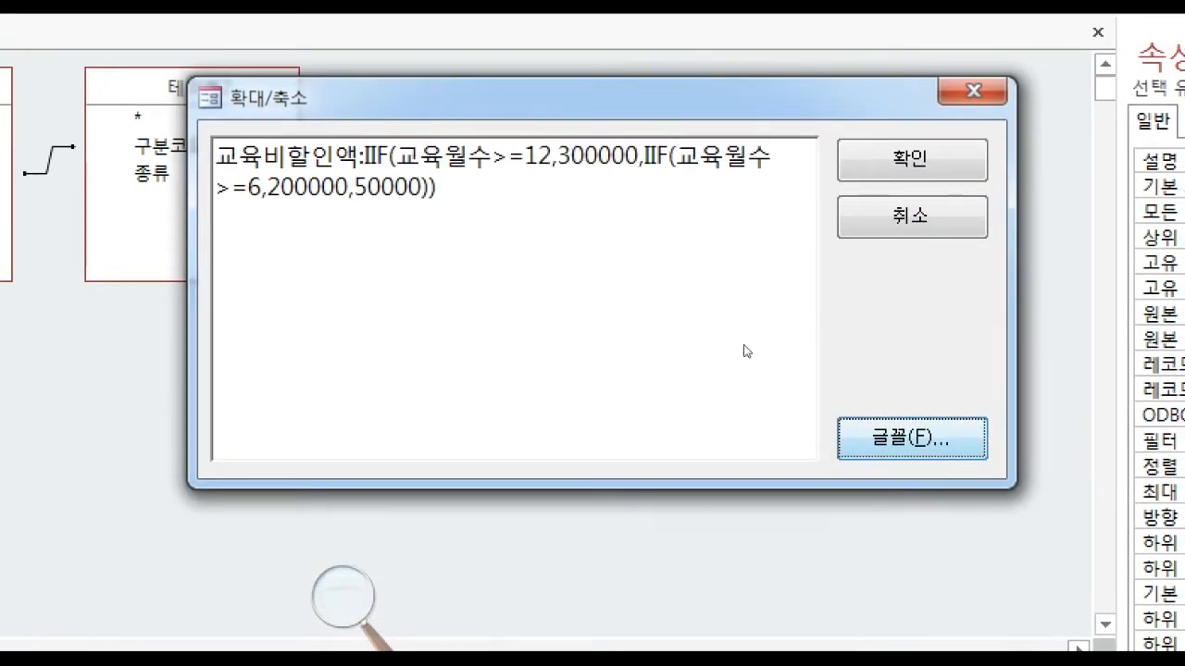
pyautogui.click(870, 435)
pyautogui.click(842, 411)
pyautogui.click(842, 411)
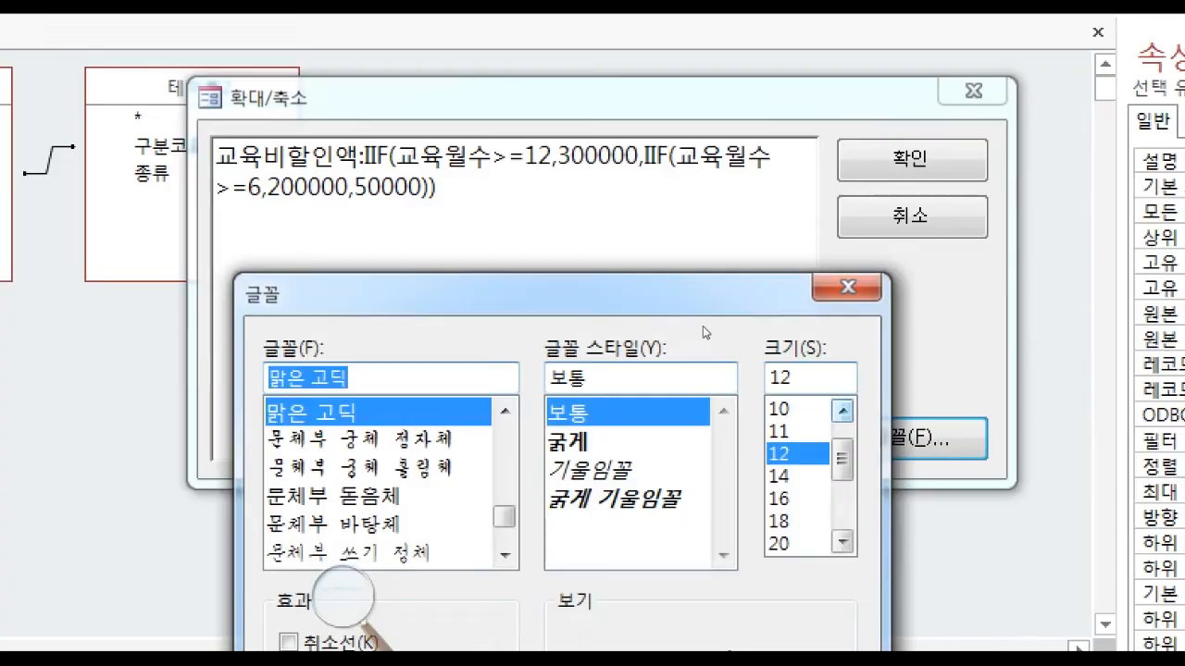
pyautogui.click(783, 411)
pyautogui.click(728, 647)
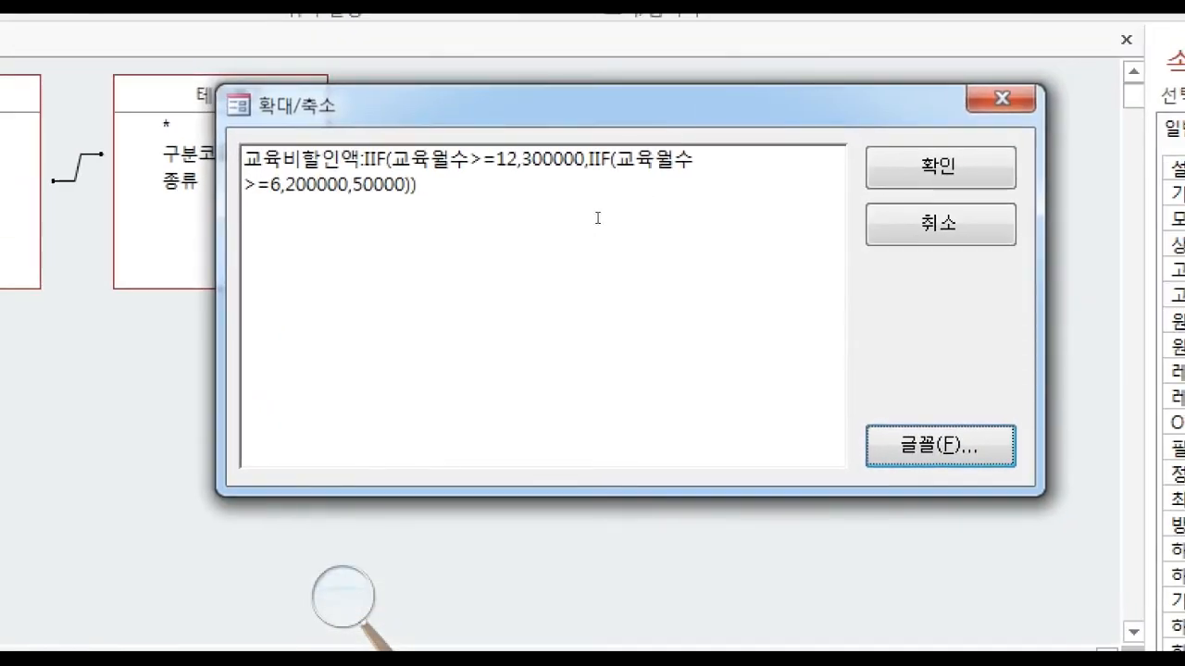
# Set the font size of the Zoom box text to 8.
pyautogui.click(678, 145)
pyautogui.hotkey('alt', 'f')
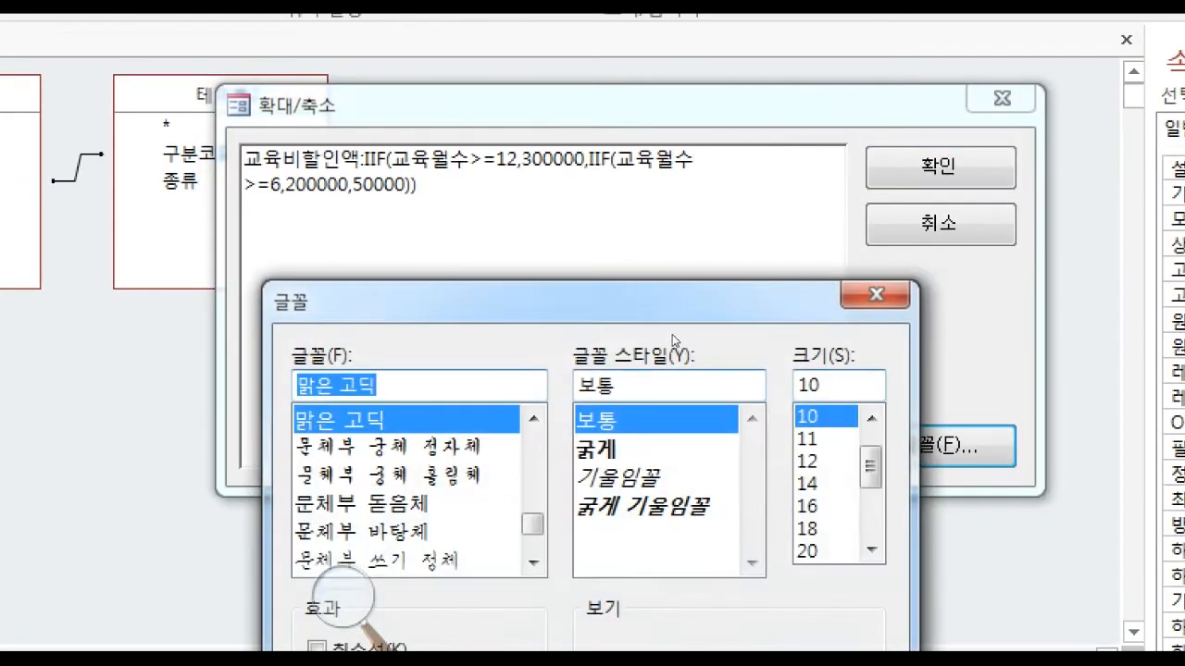
pyautogui.click(824, 419)
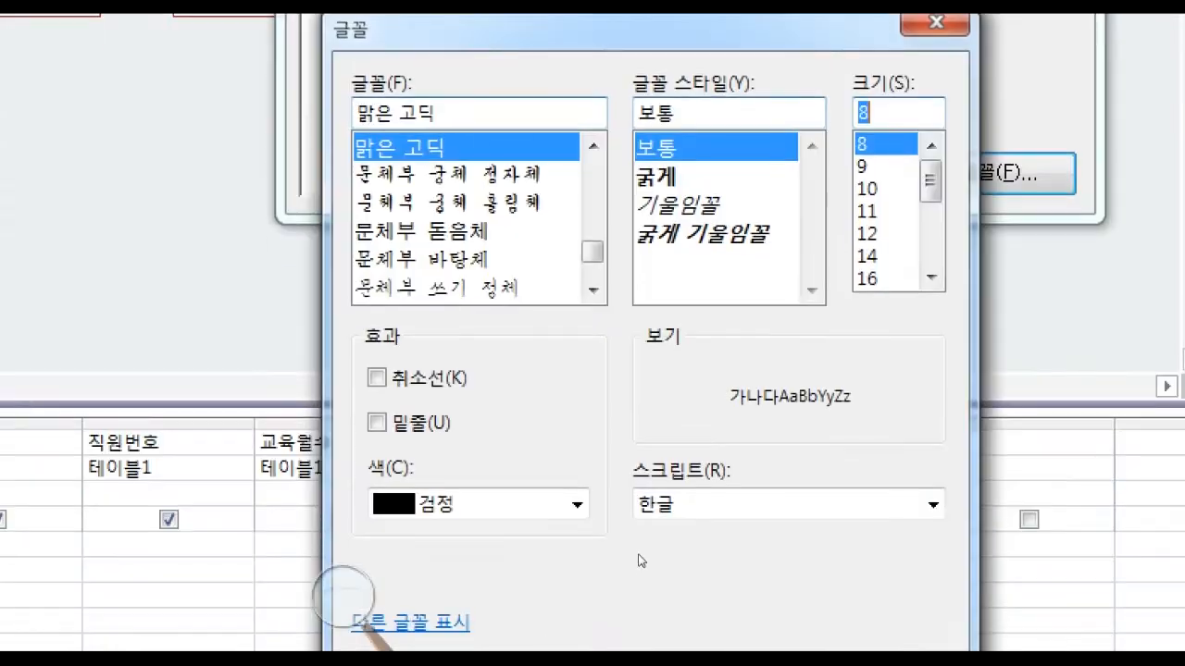
pyautogui.click(782, 629)
pyautogui.moveTo(824, 270); pyautogui.dragTo(375, 186)
pyautogui.click(559, 233)
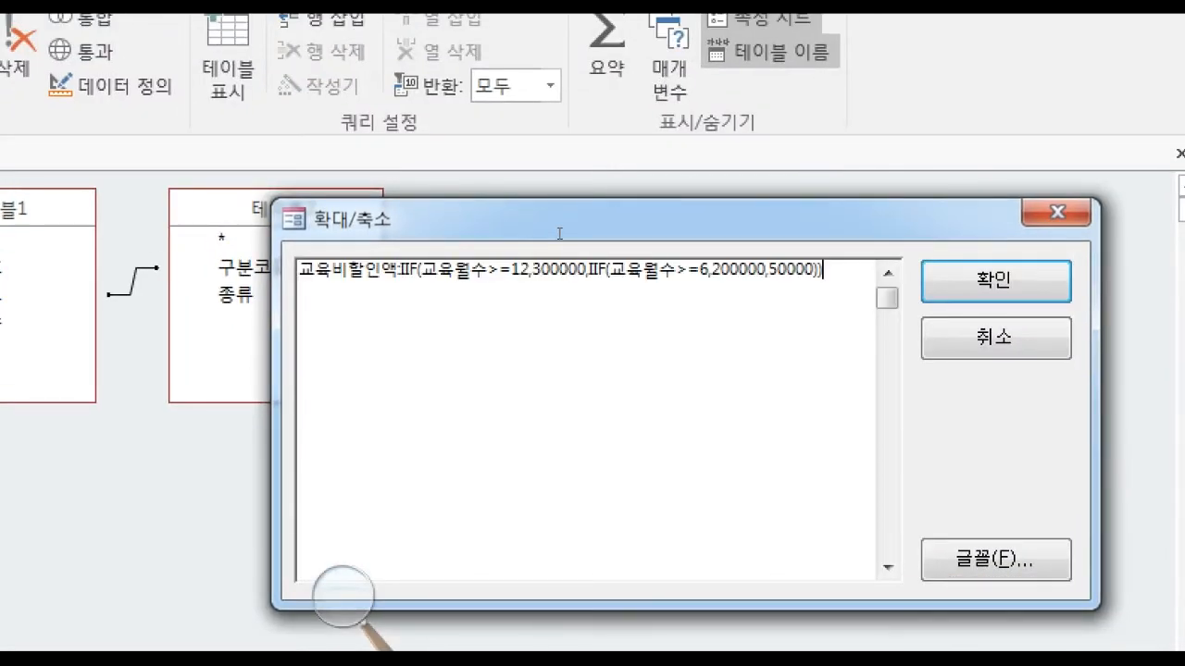
# Set the Zoom box font size to 14 and commit the 교육비할인액 expression to the query grid.
pyautogui.click(995, 559)
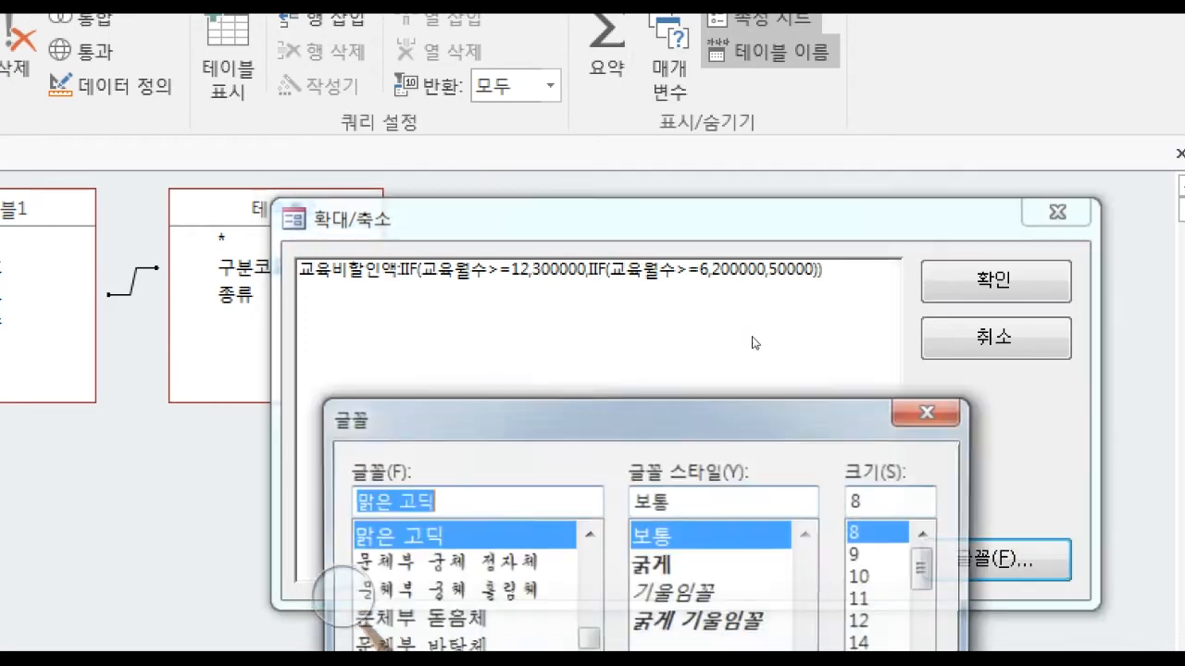
pyautogui.click(871, 478)
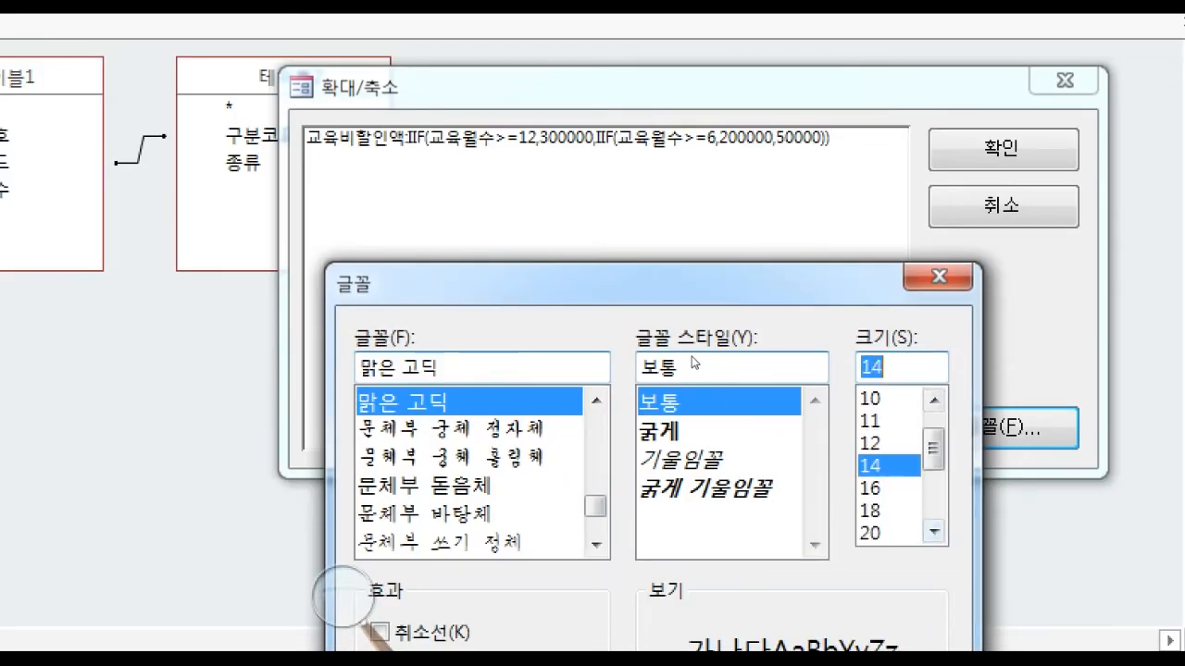
pyautogui.click(832, 606)
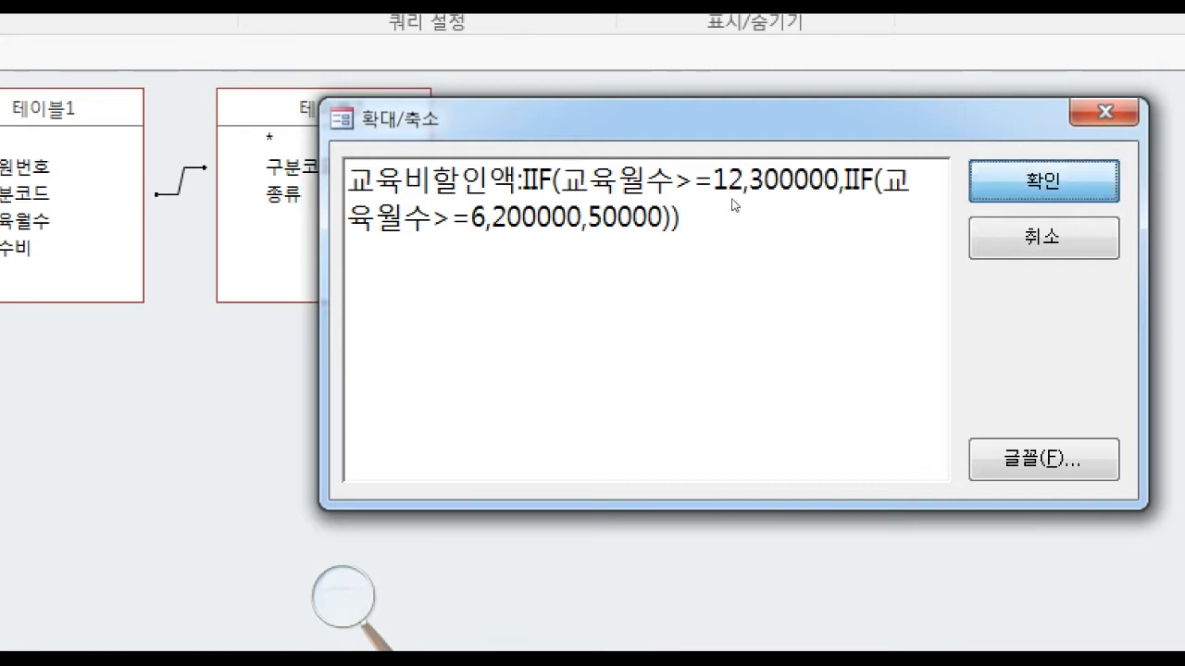
pyautogui.press('Return')
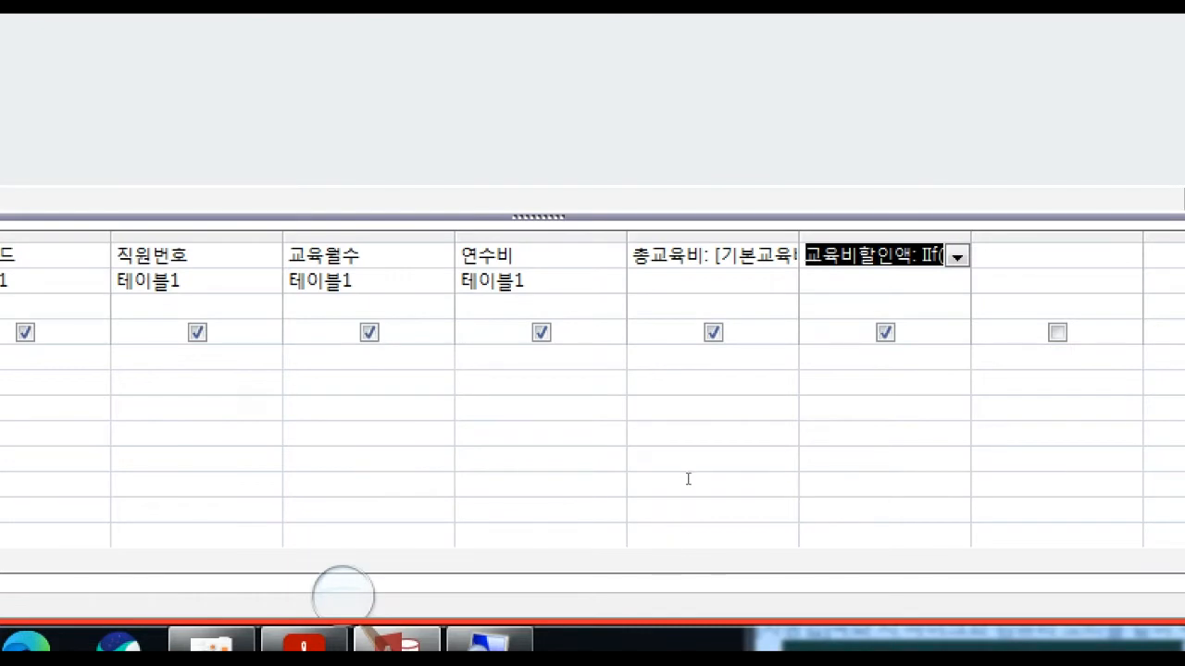
pyautogui.click(912, 254)
pyautogui.press('Return')
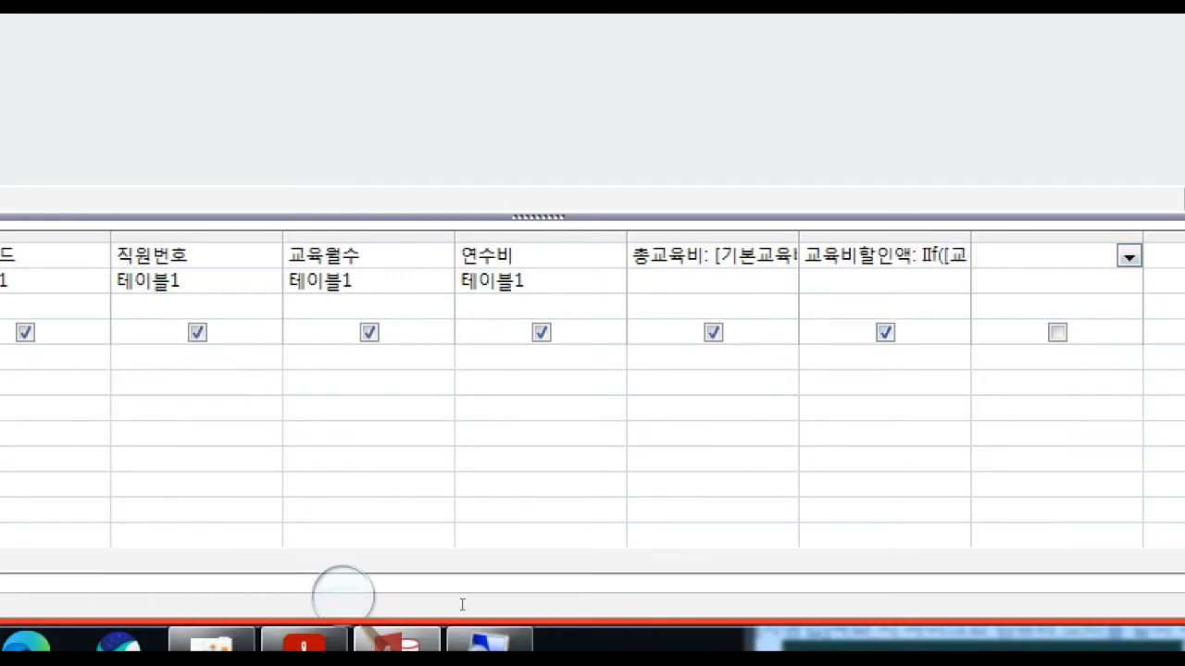
# Check the report columns in the exam PDF, and start a calculated field named 최종 납부액 in the next empty query column.
pyautogui.click(303, 645)
pyautogui.scroll(-1, 952, 531)
pyautogui.scroll(-5, 953, 531)
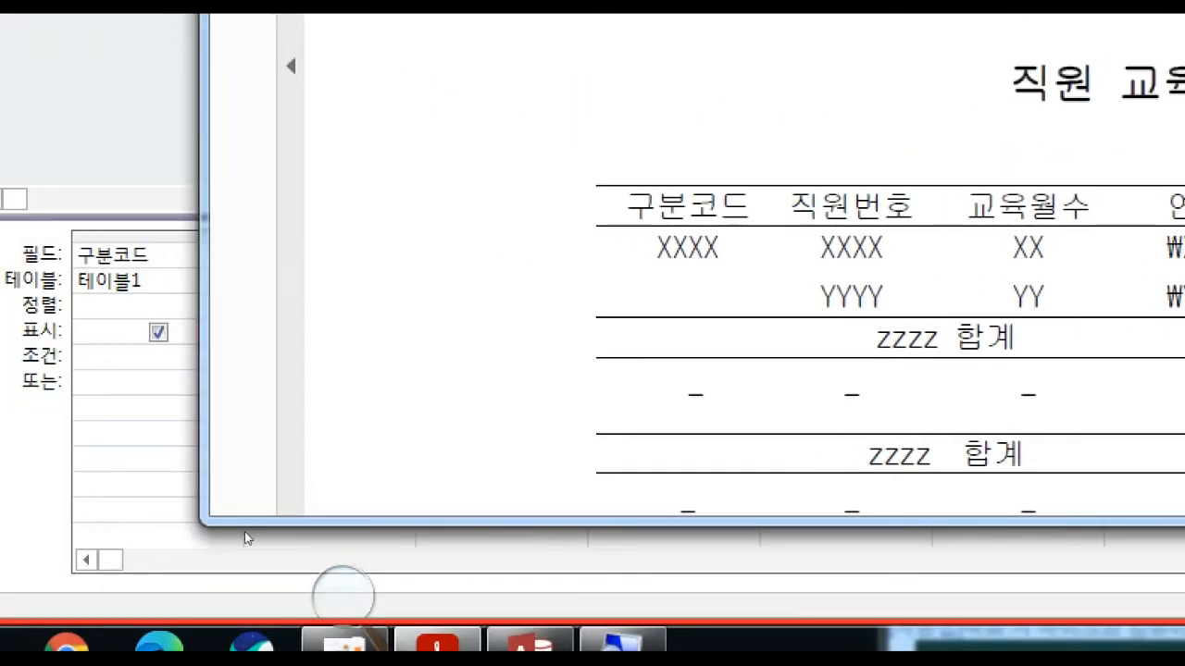
pyautogui.click(246, 537)
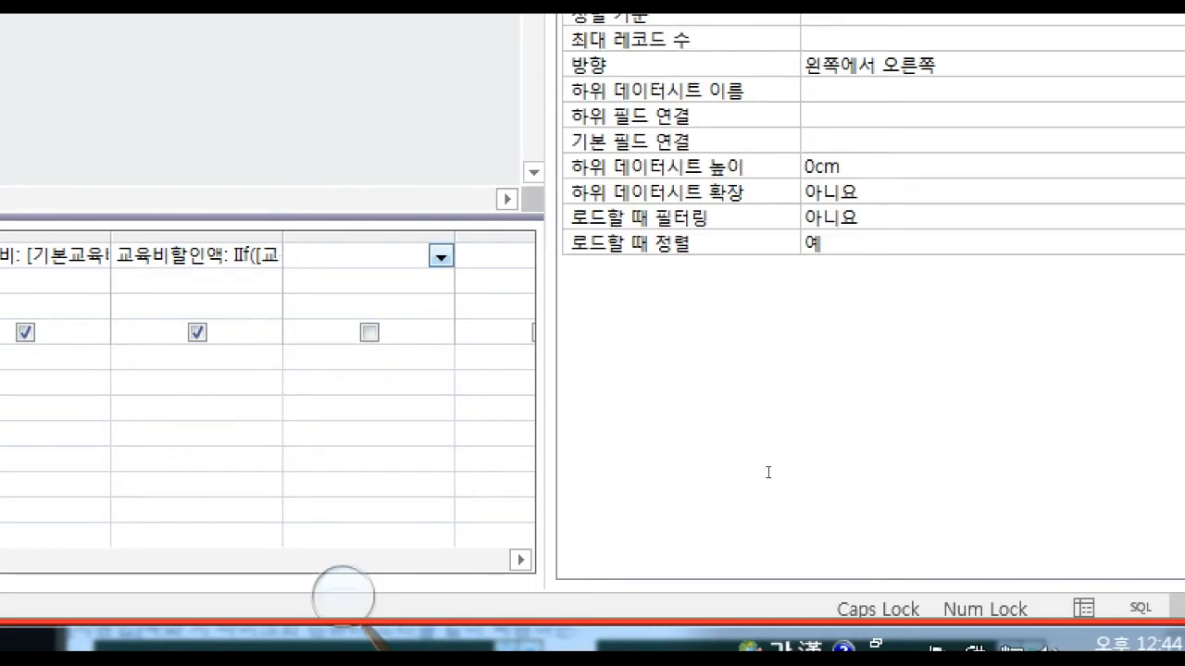
pyautogui.rightClick(370, 259)
pyautogui.click(474, 531)
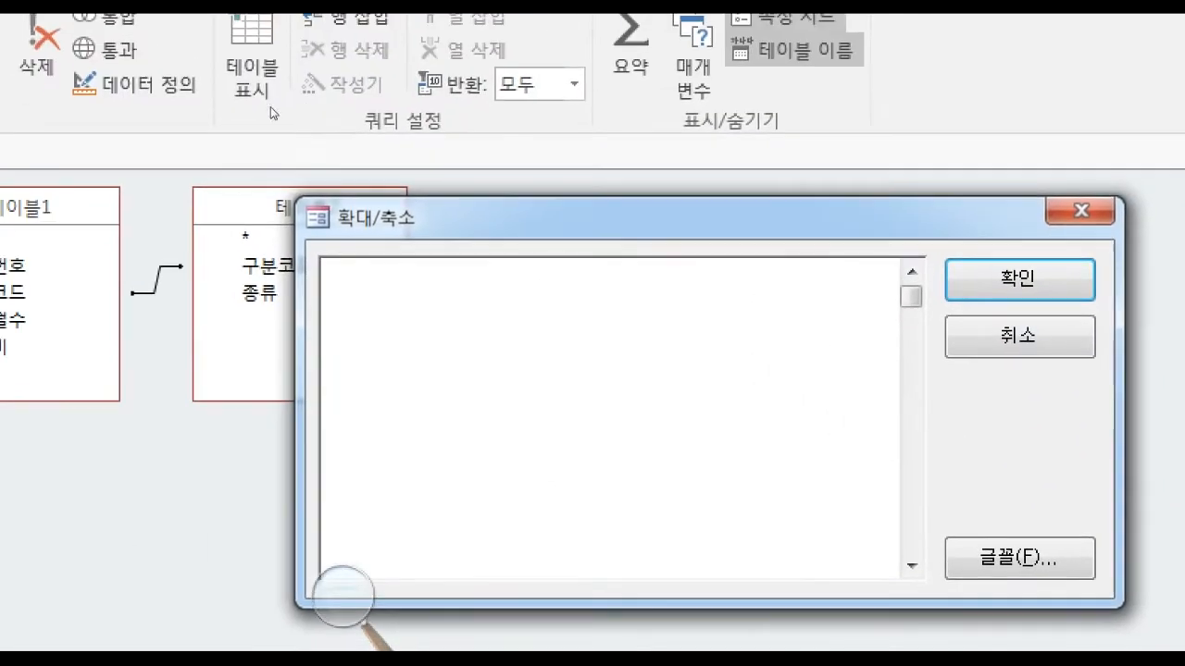
pyautogui.write('최종 ')
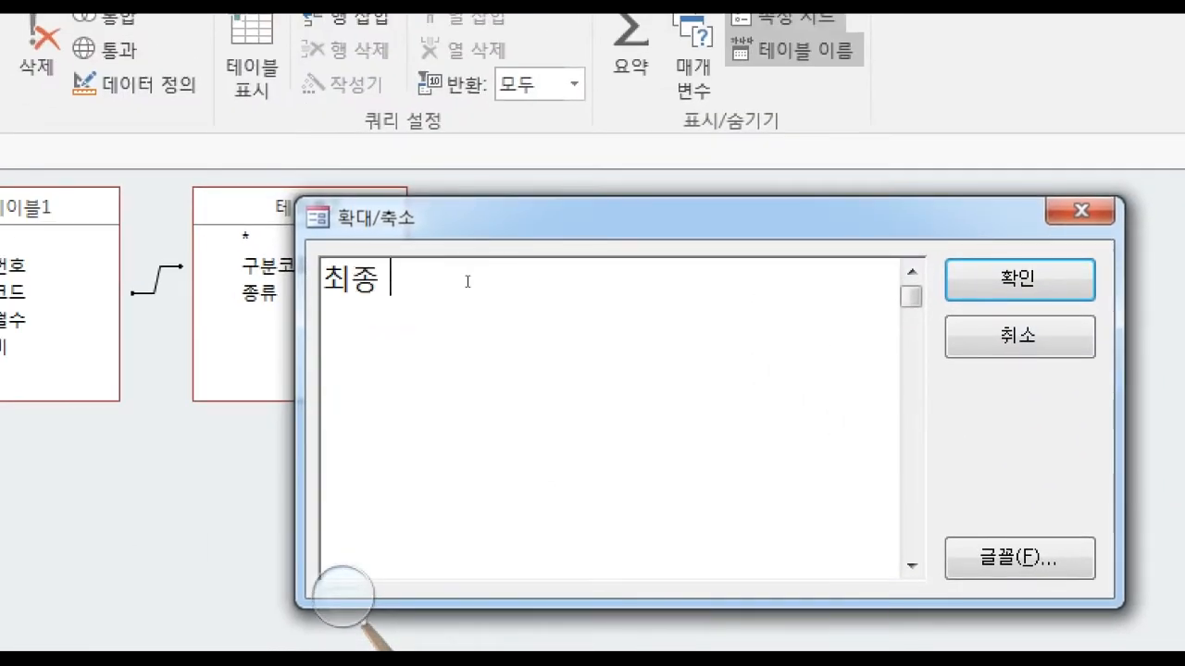
pyautogui.write('납부액')
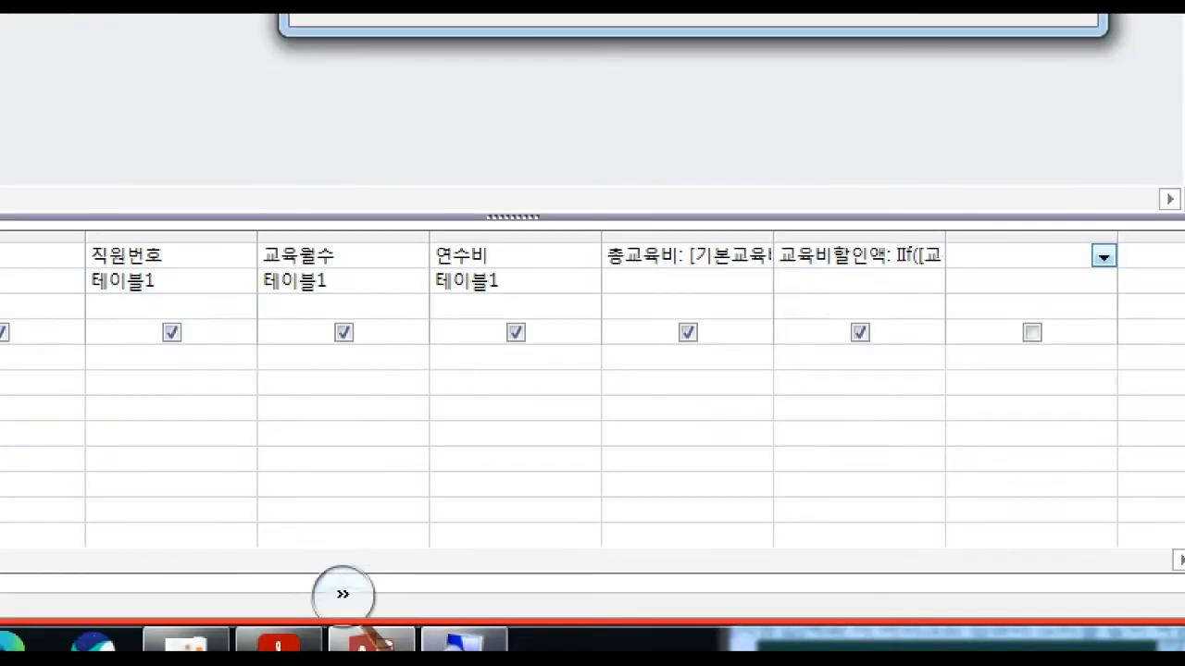
# Copy the formula 총교육비 - 교육비할인액 - 연수비 from the exam PDF into the 최종 납부액 expression after a colon.
pyautogui.click(466, 641)
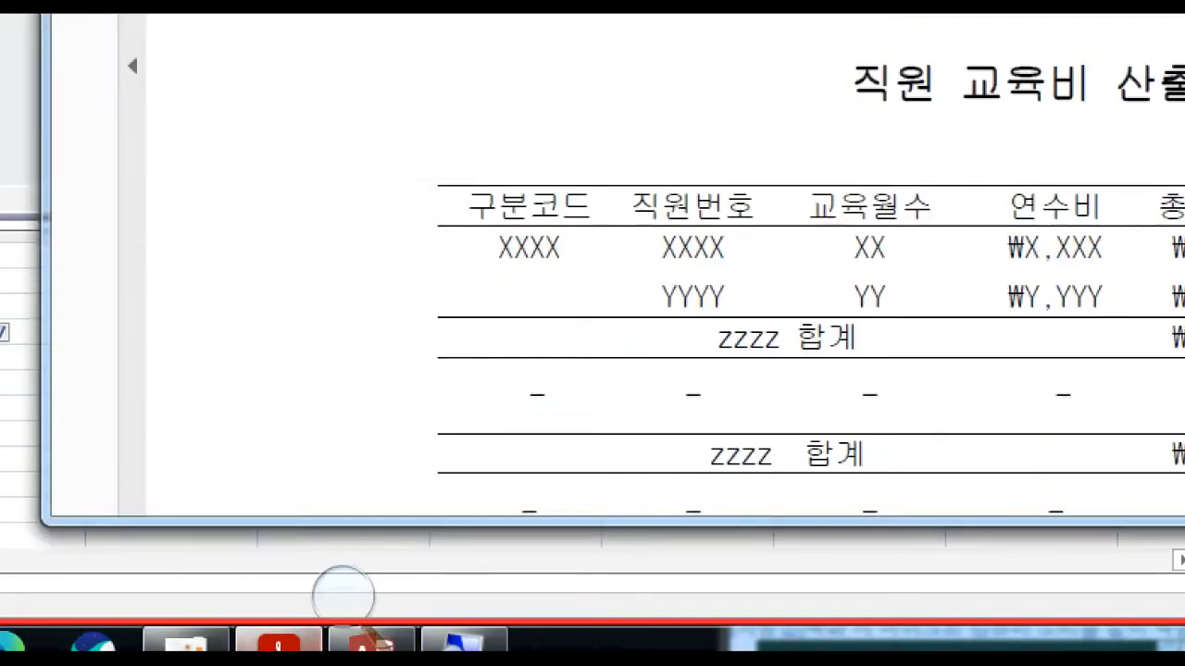
pyautogui.scroll(10, 716, 312)
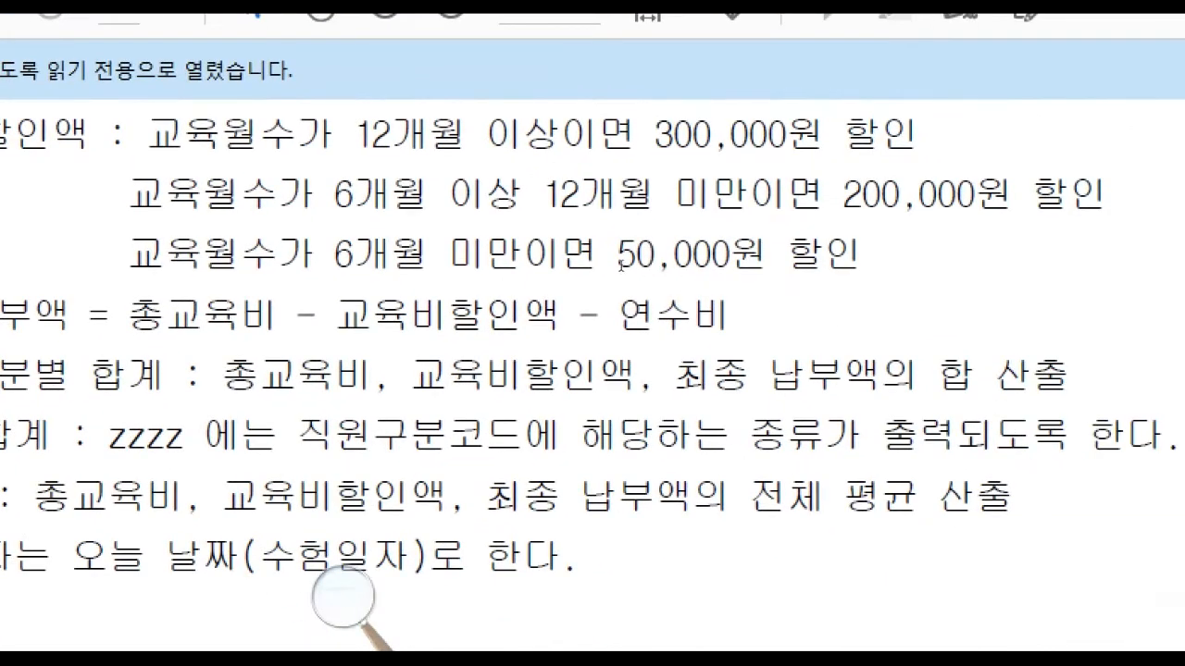
pyautogui.moveTo(129, 315); pyautogui.dragTo(731, 316)
pyautogui.hotkey('ctrl', 'c')
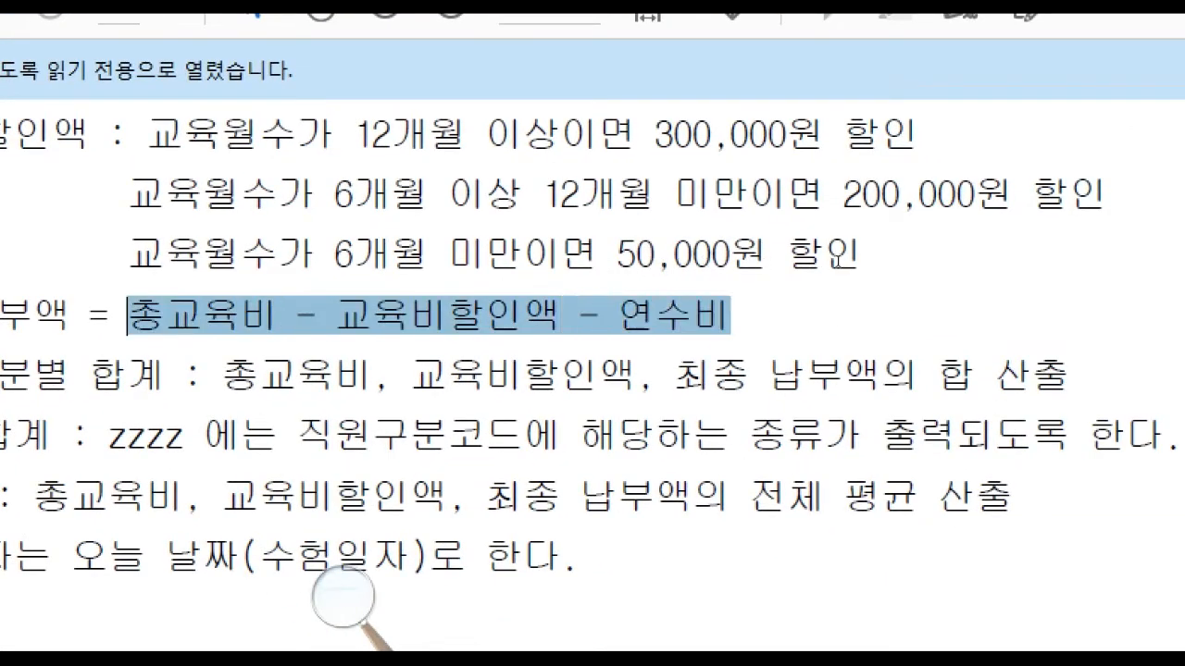
pyautogui.rightClick(790, 259)
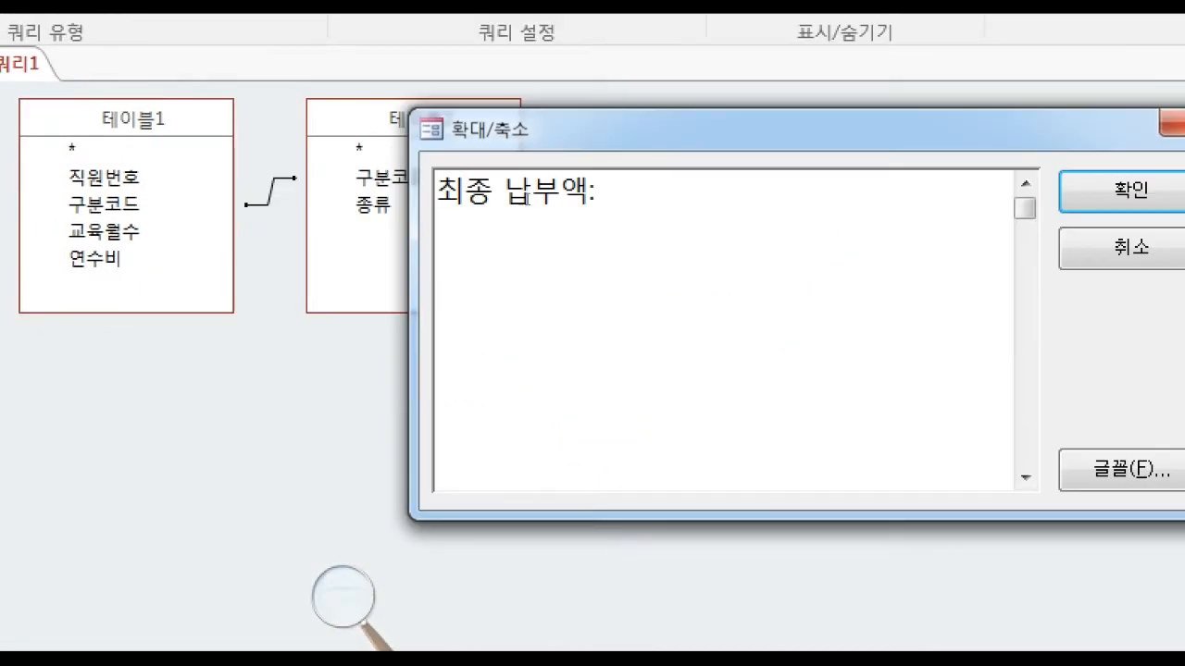
pyautogui.hotkey('ctrl', 'v')
# Remove the spaces around the minus signs in the 최종 납부액 expression and confirm it.
pyautogui.press('Left')
pyautogui.press('Left')
pyautogui.press('Left')
pyautogui.press('Left')
pyautogui.press('Left')
pyautogui.press('Left')
pyautogui.press('Left')
pyautogui.press('Left')
pyautogui.press('Left')
pyautogui.press('Left')
pyautogui.press('Left')
pyautogui.press('Left')
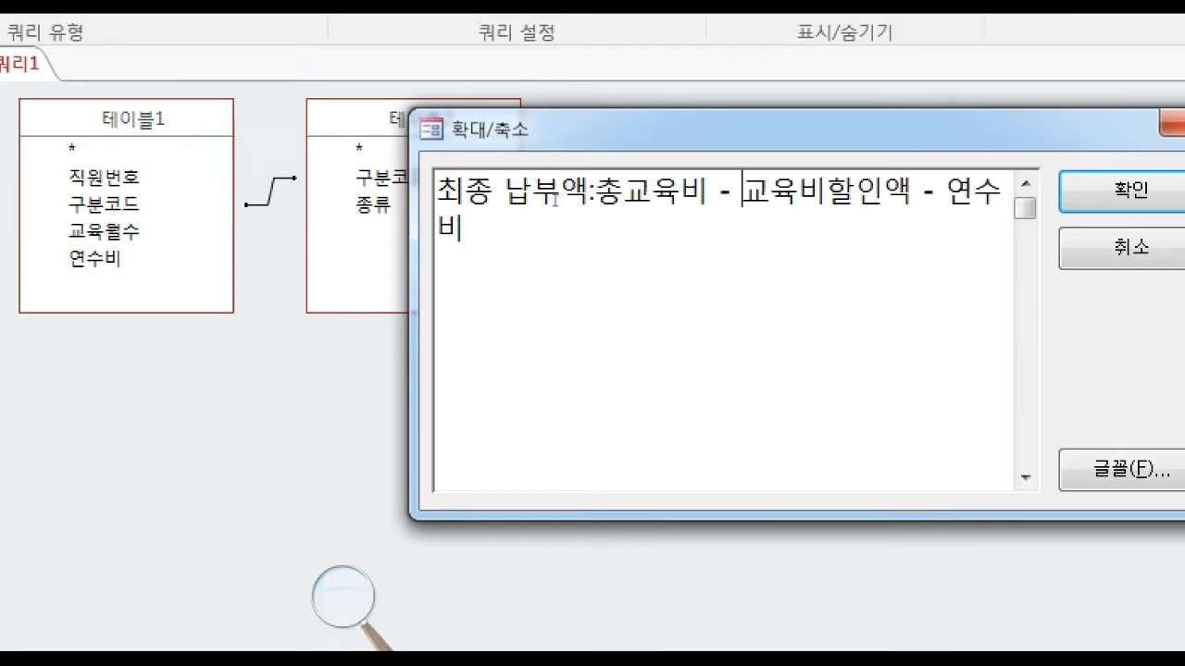
pyautogui.press('BackSpace')
pyautogui.press('Right')
pyautogui.press('Right')
pyautogui.press('Right')
pyautogui.press('Right')
pyautogui.press('Right')
pyautogui.press('Right')
pyautogui.press('Right')
pyautogui.press('Right')
pyautogui.press('Right')
pyautogui.press('BackSpace')
pyautogui.press('Left')
pyautogui.press('BackSpace')
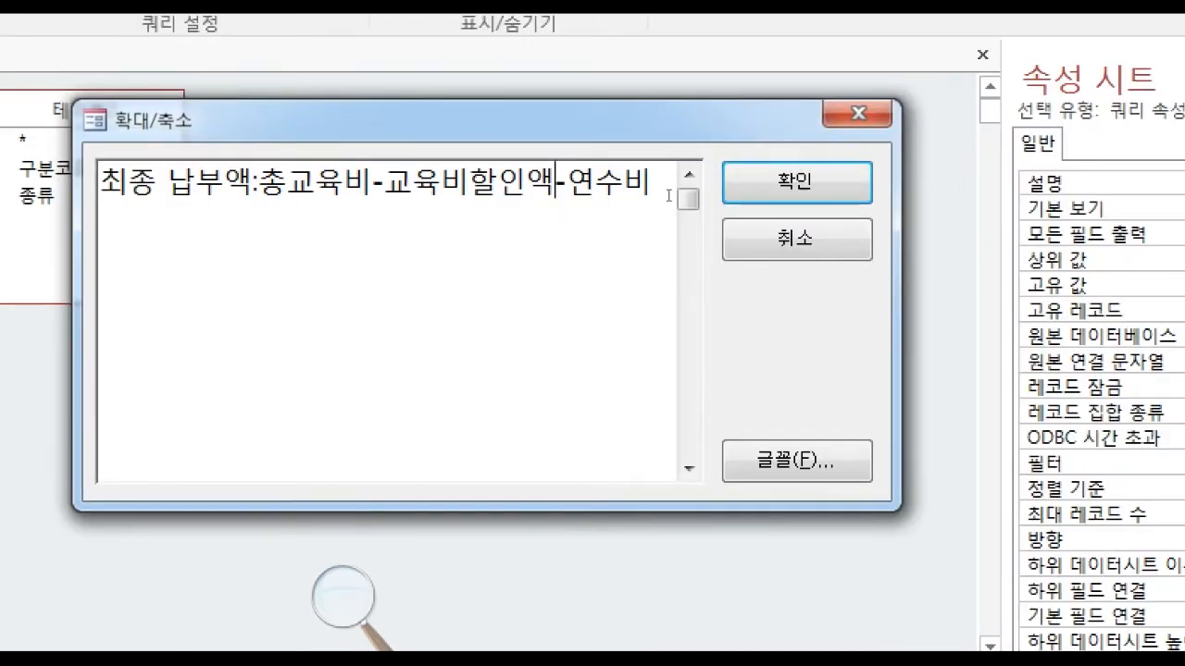
pyautogui.click(796, 182)
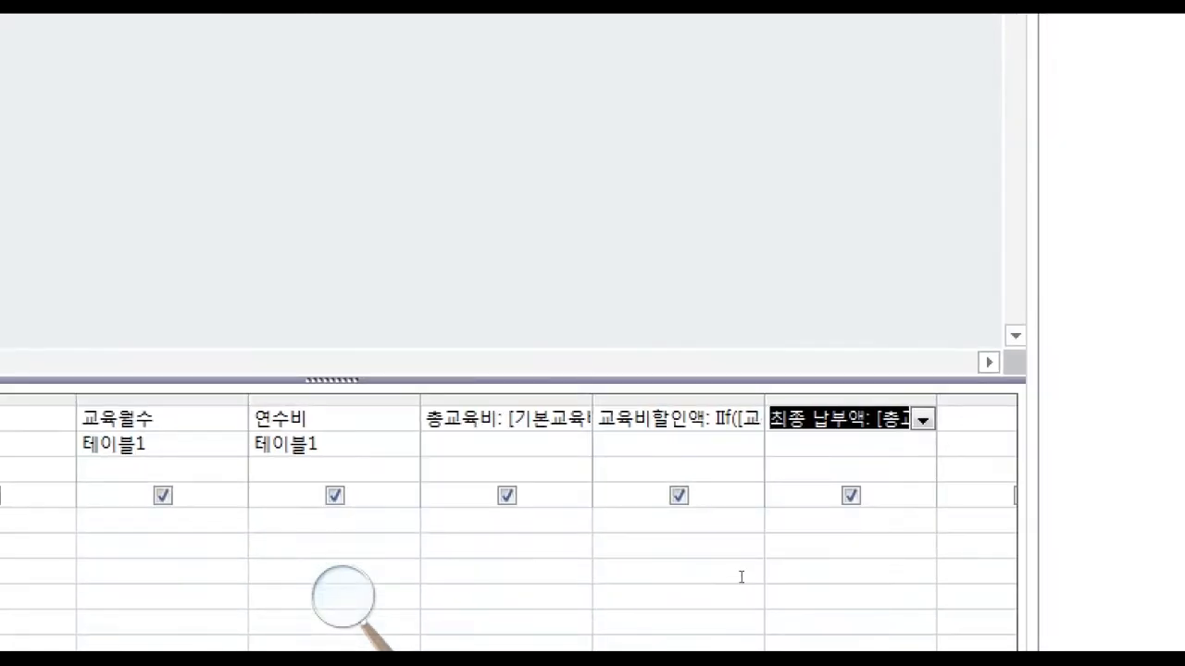
# Review the whole 최종 납부액 expression in its query grid cell.
pyautogui.press('Right')
pyautogui.press('Right')
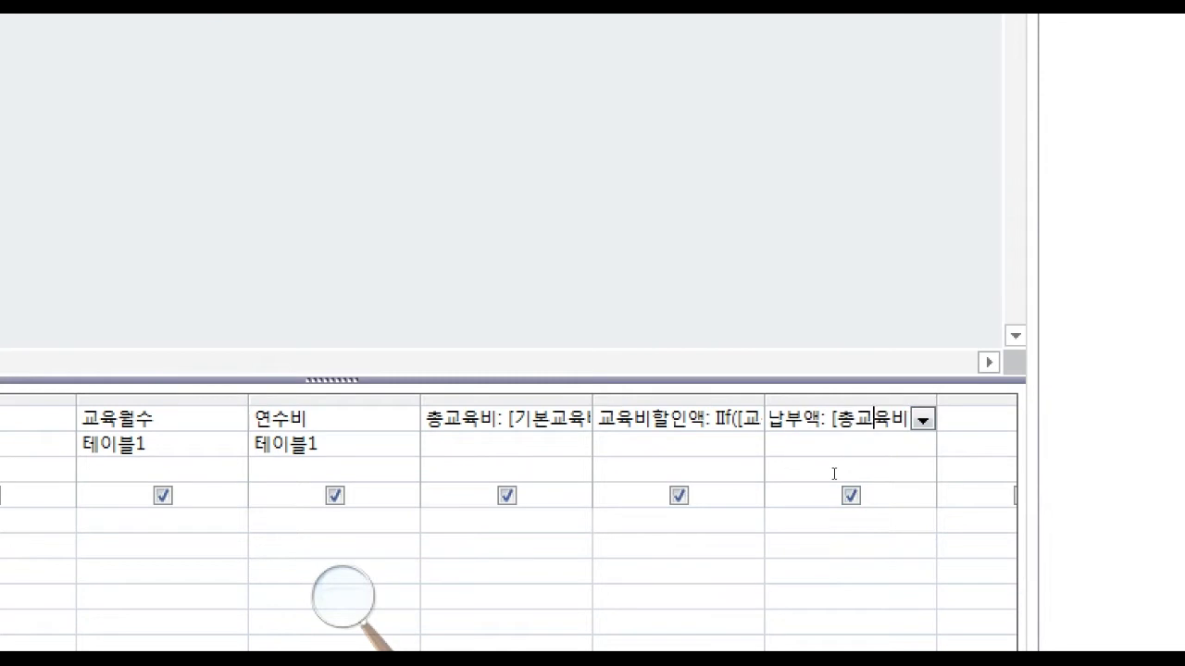
pyautogui.press('Right')
pyautogui.press('Right')
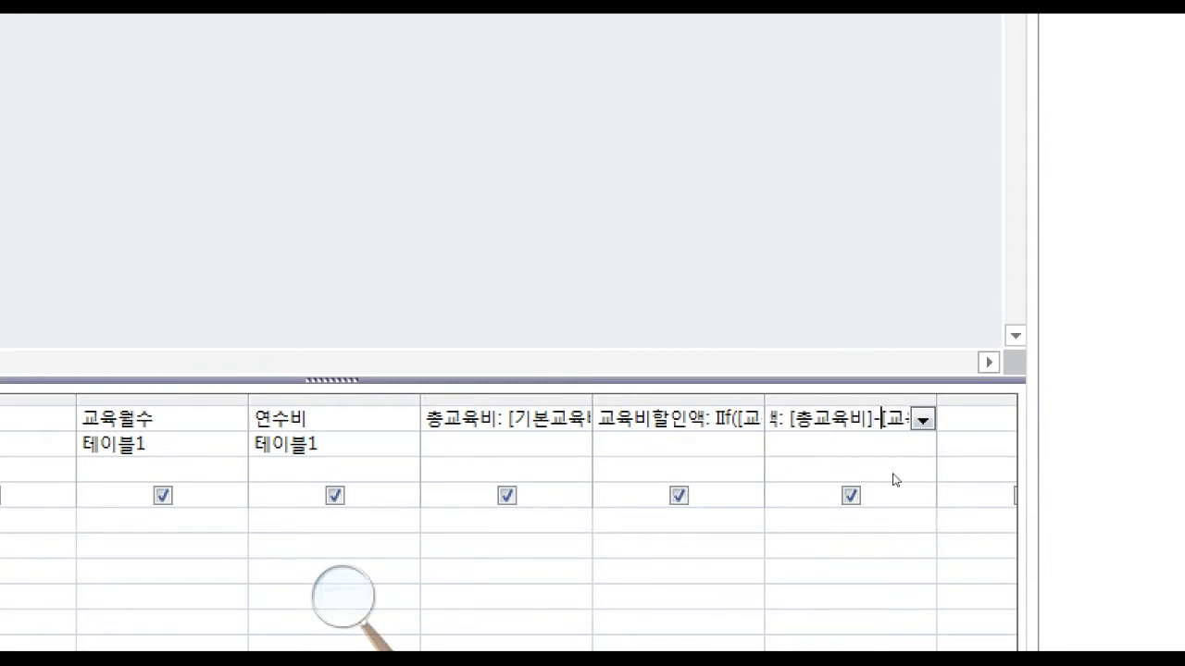
pyautogui.press('Right')
pyautogui.press('Right')
pyautogui.press('Right')
pyautogui.press('Right')
pyautogui.press('Right')
pyautogui.press('Right')
pyautogui.press('Right')
pyautogui.press('Return')
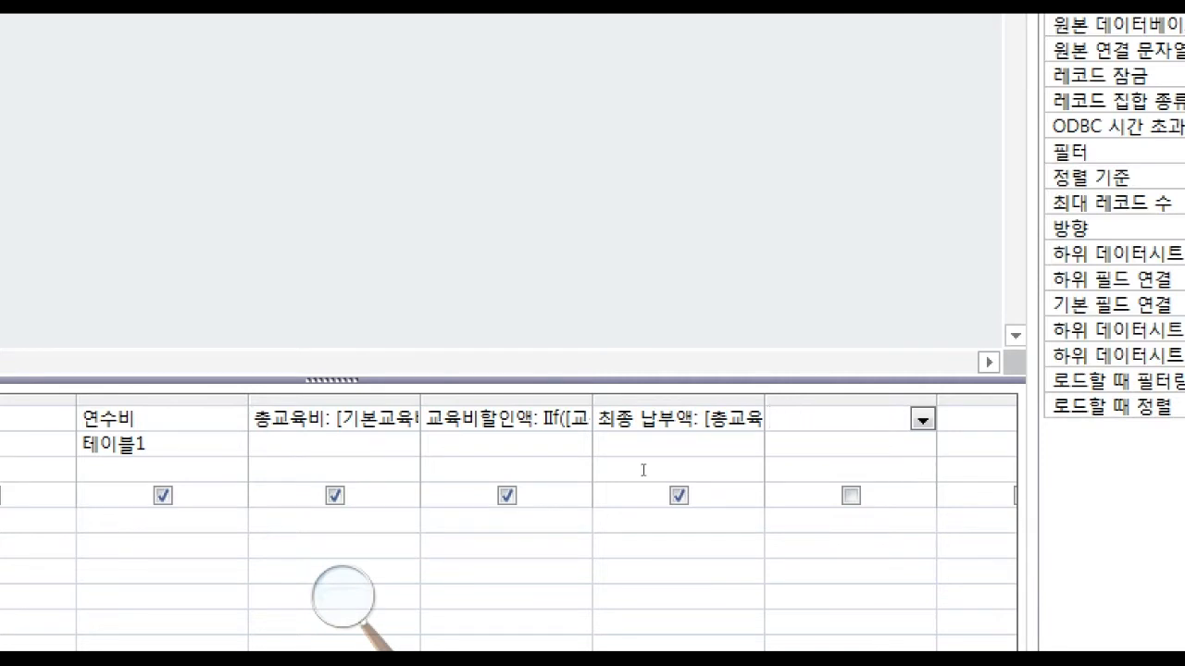
pyautogui.click(644, 450)
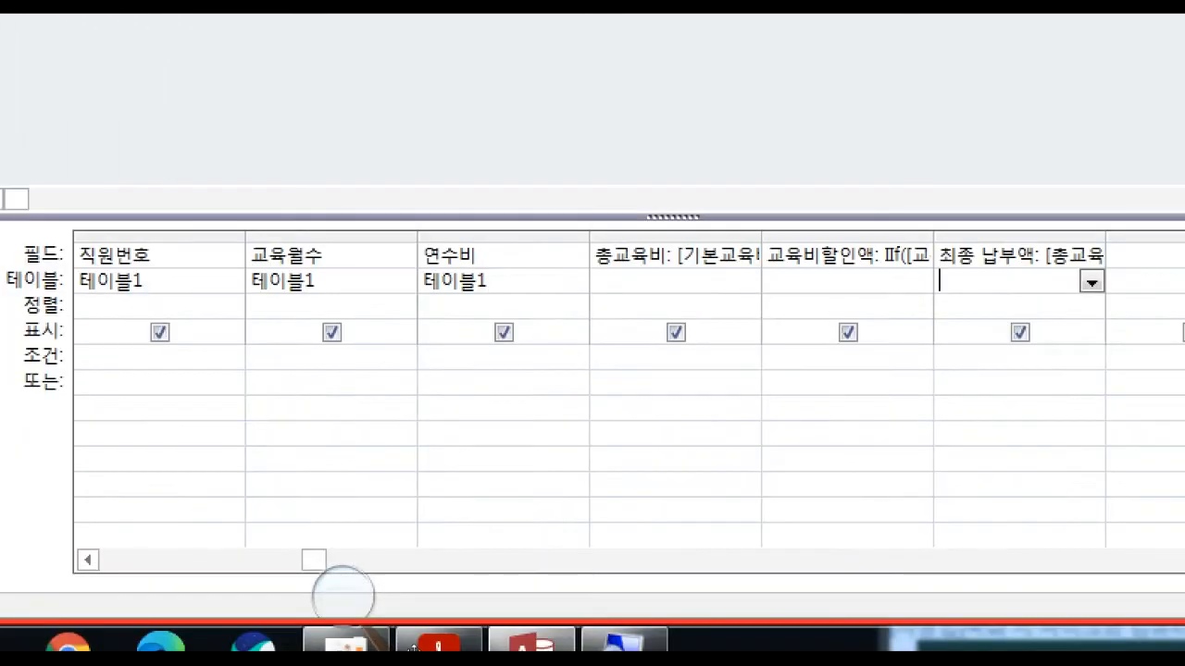
# Compare the query's fields, starting from 구분코드, with the report layout columns in the exam PDF.
pyautogui.click(345, 644)
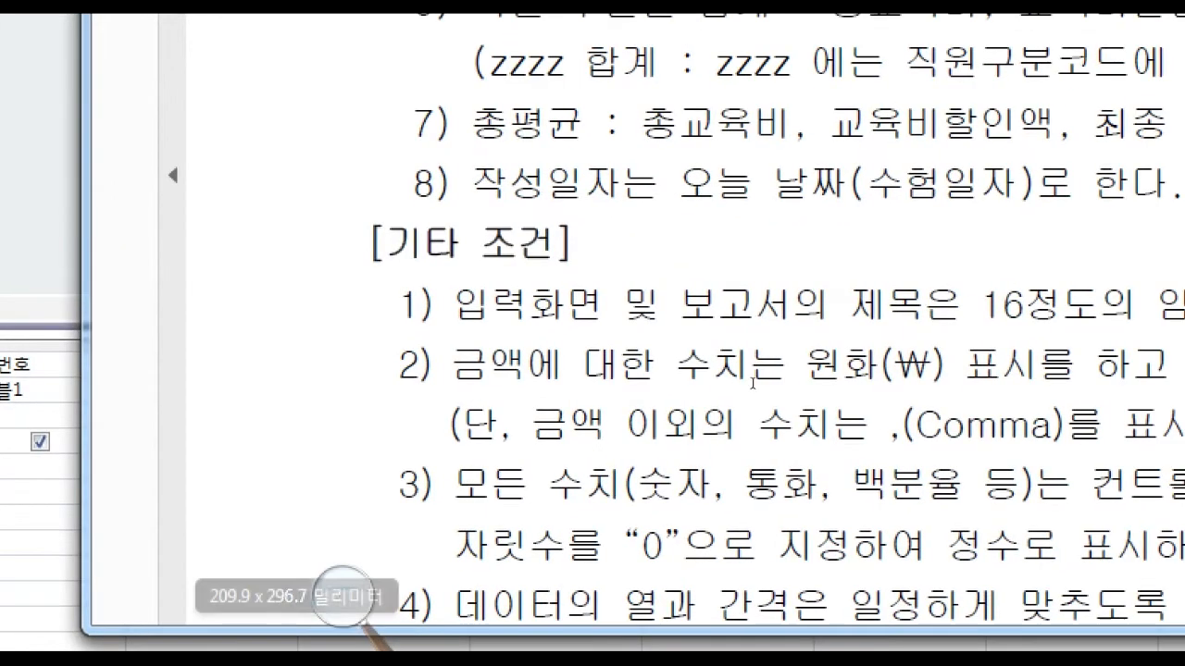
pyautogui.scroll(-4, 872, 527)
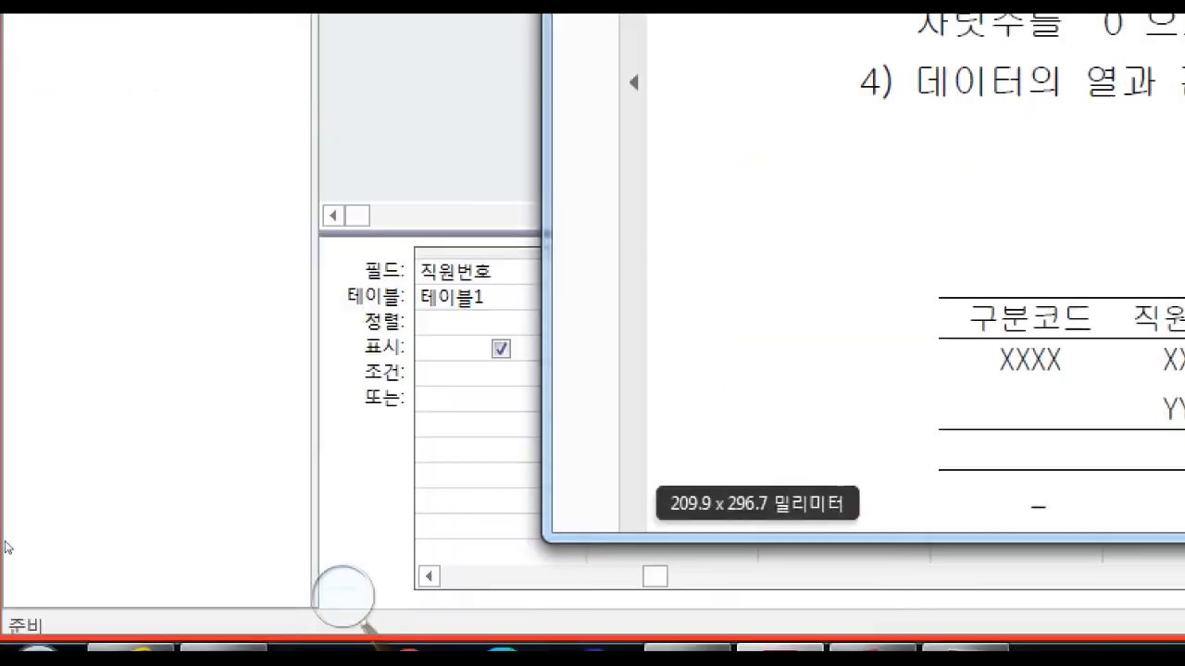
pyautogui.click(255, 476)
pyautogui.click(267, 473)
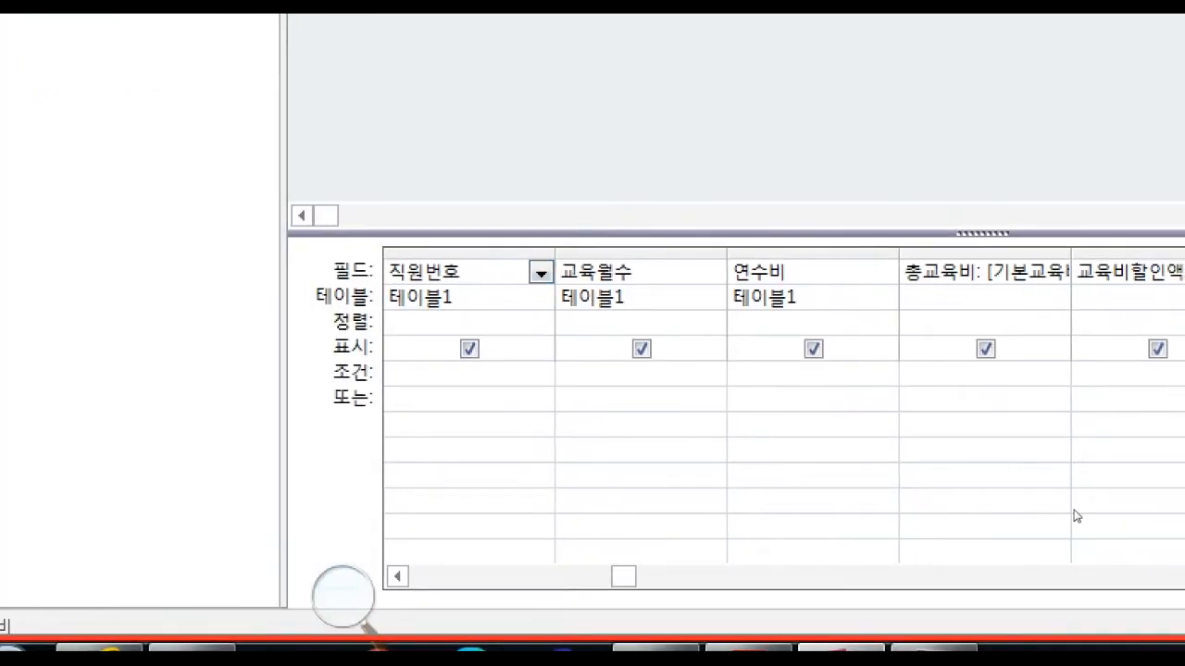
pyautogui.press('Left')
pyautogui.press('Left')
pyautogui.press('Left')
pyautogui.press('Left')
pyautogui.press('Left')
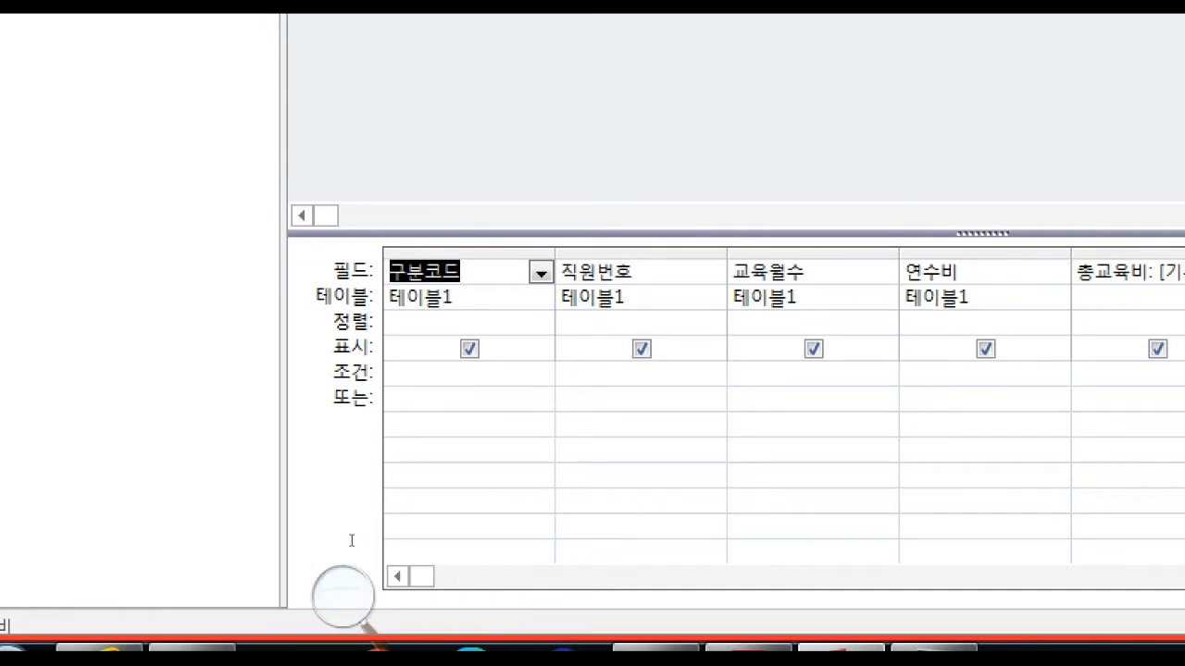
pyautogui.press('F2')
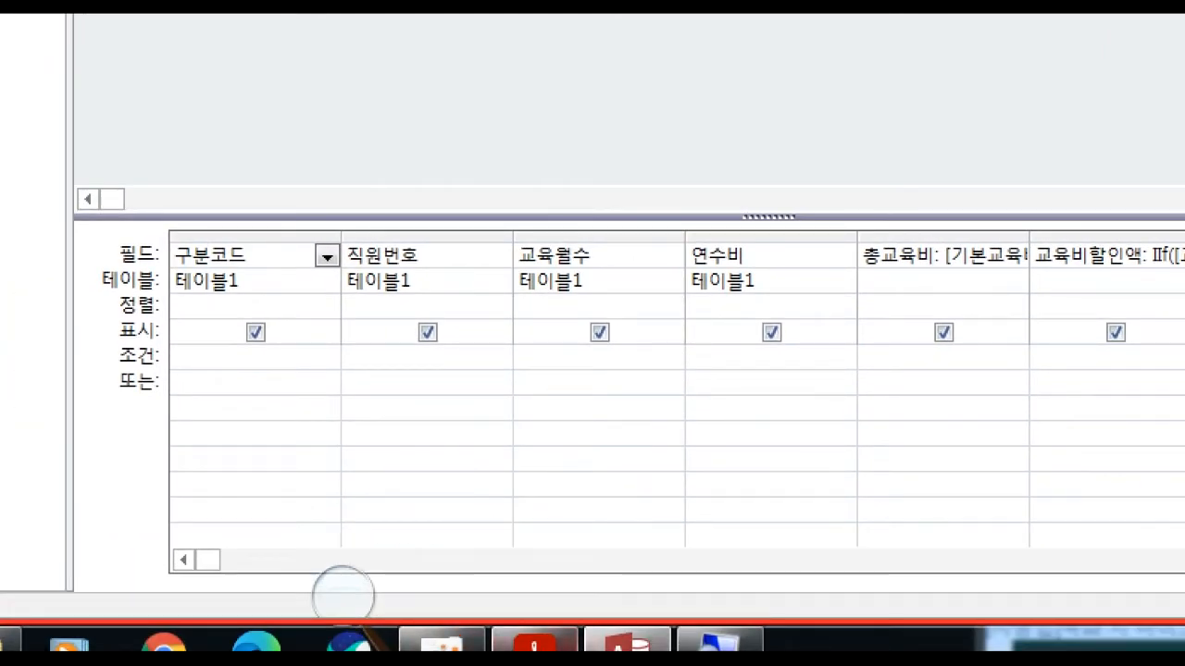
# Look through the exam PDF's processing conditions and report layout for the remaining query requirements.
pyautogui.click(534, 642)
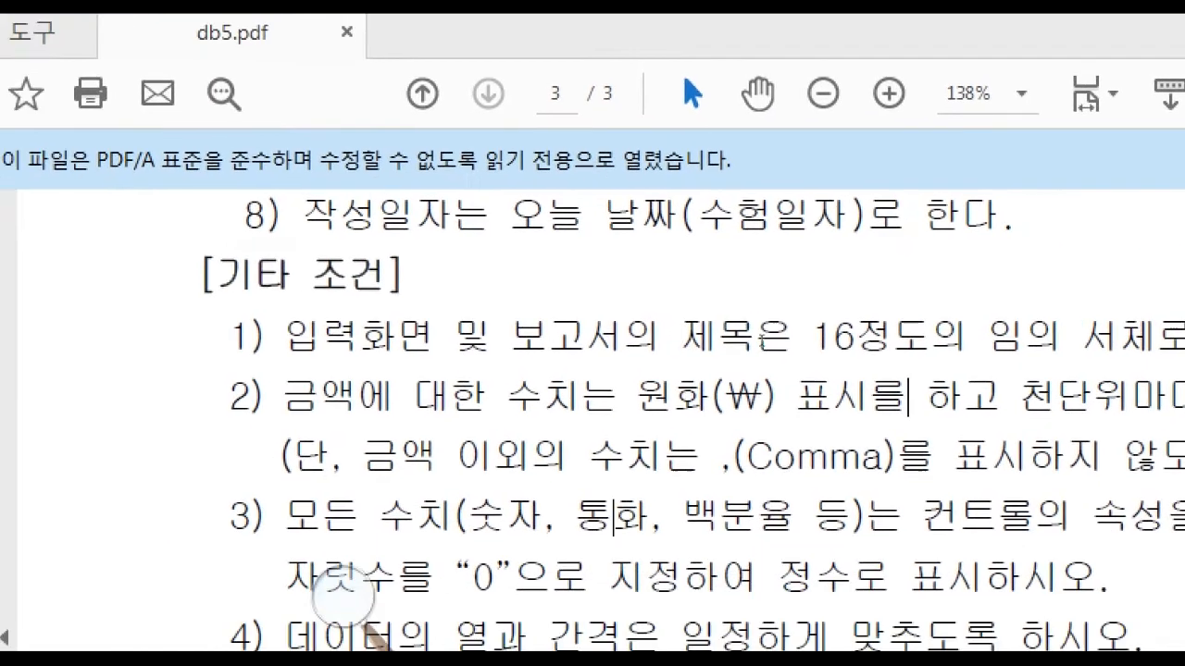
pyautogui.scroll(5, 757, 330)
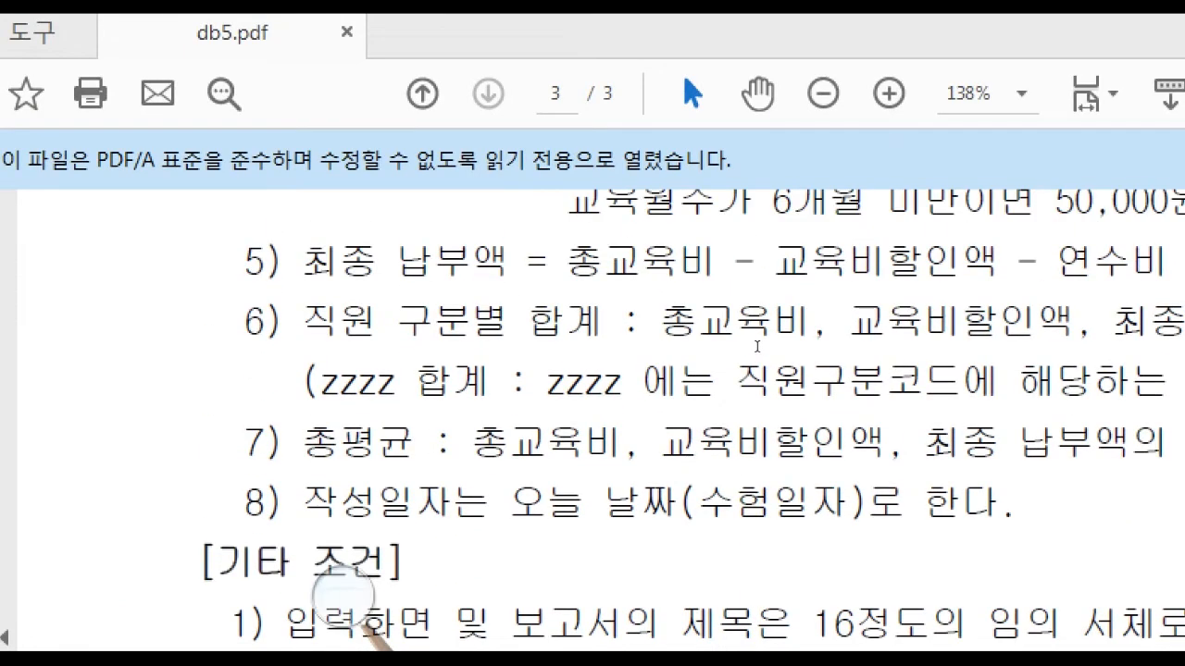
pyautogui.scroll(-4, 757, 347)
pyautogui.click(60, 306)
pyautogui.click(209, 643)
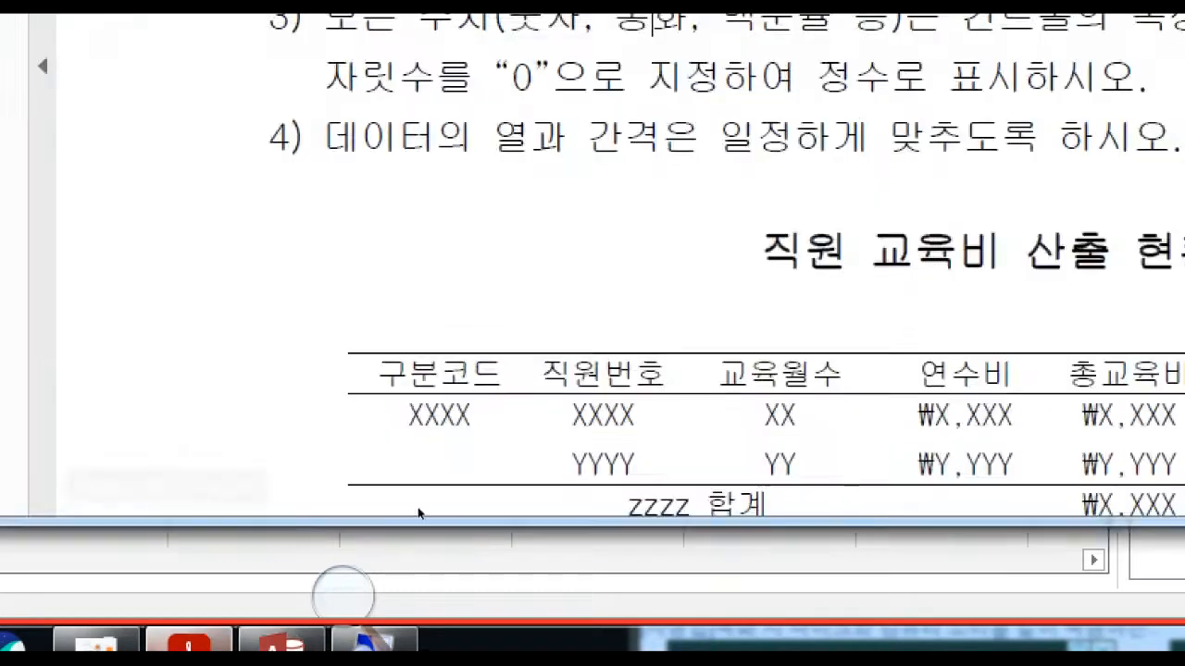
pyautogui.scroll(3, 603, 326)
pyautogui.scroll(14, 613, 333)
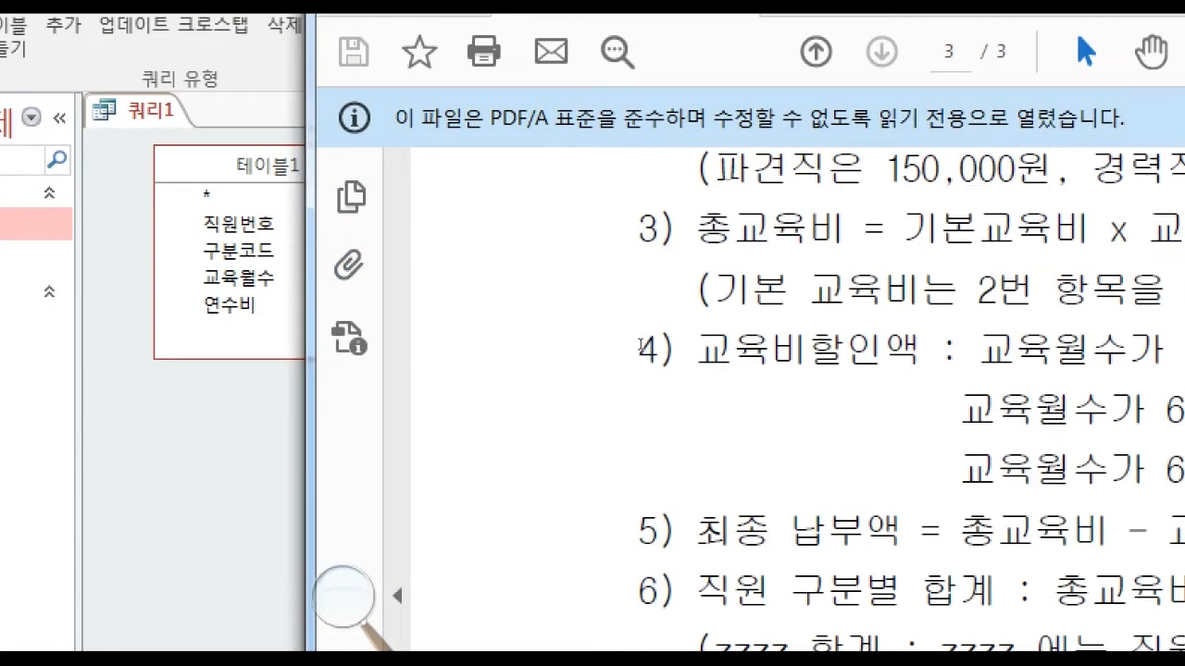
pyautogui.scroll(2, 641, 352)
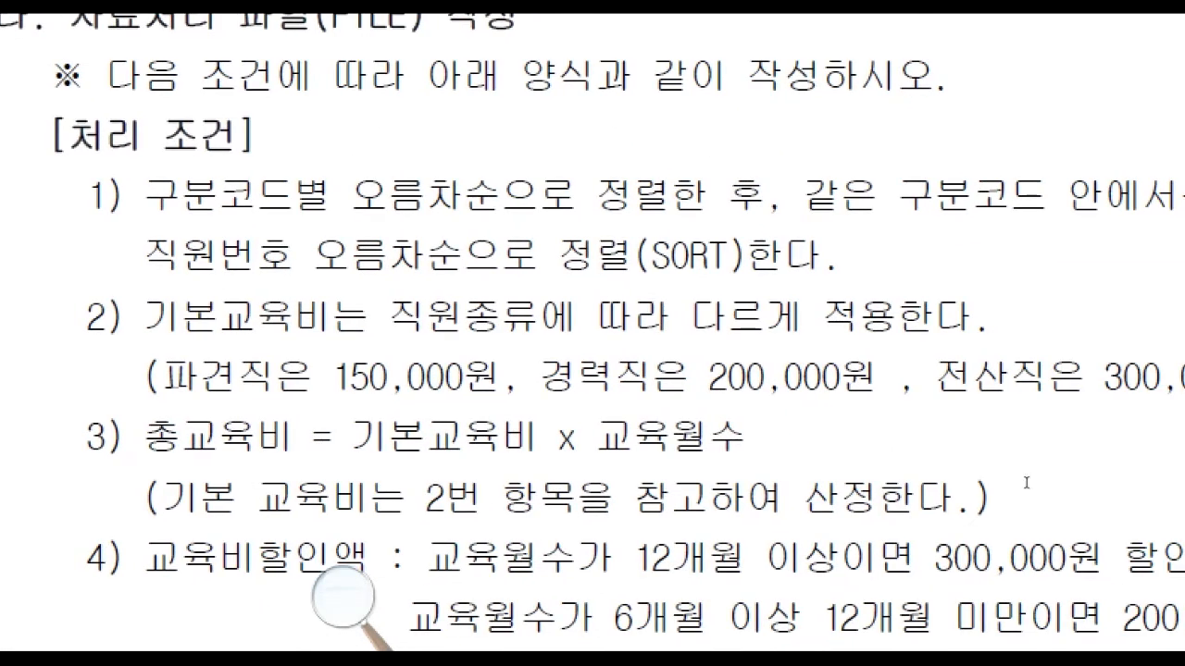
# Check the first sort condition in the exam PDF, and sort the query's 구분코드 field in ascending order (오름차순).
pyautogui.moveTo(469, 263); pyautogui.dragTo(871, 355)
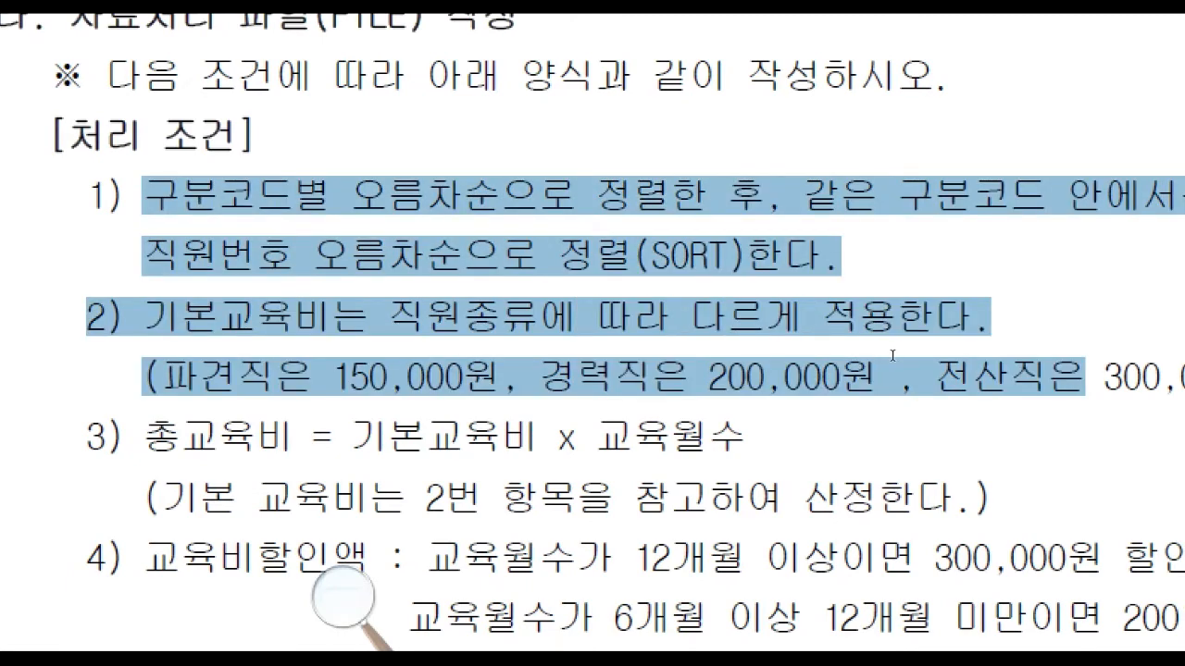
pyautogui.click(1010, 378)
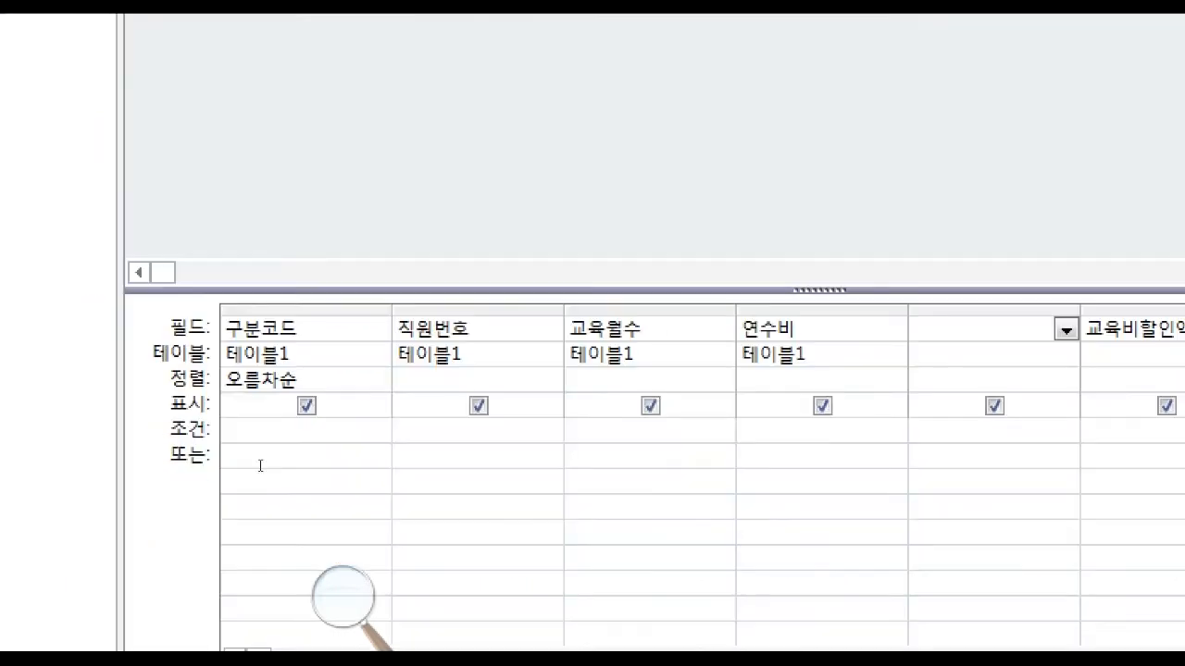
pyautogui.click(303, 381)
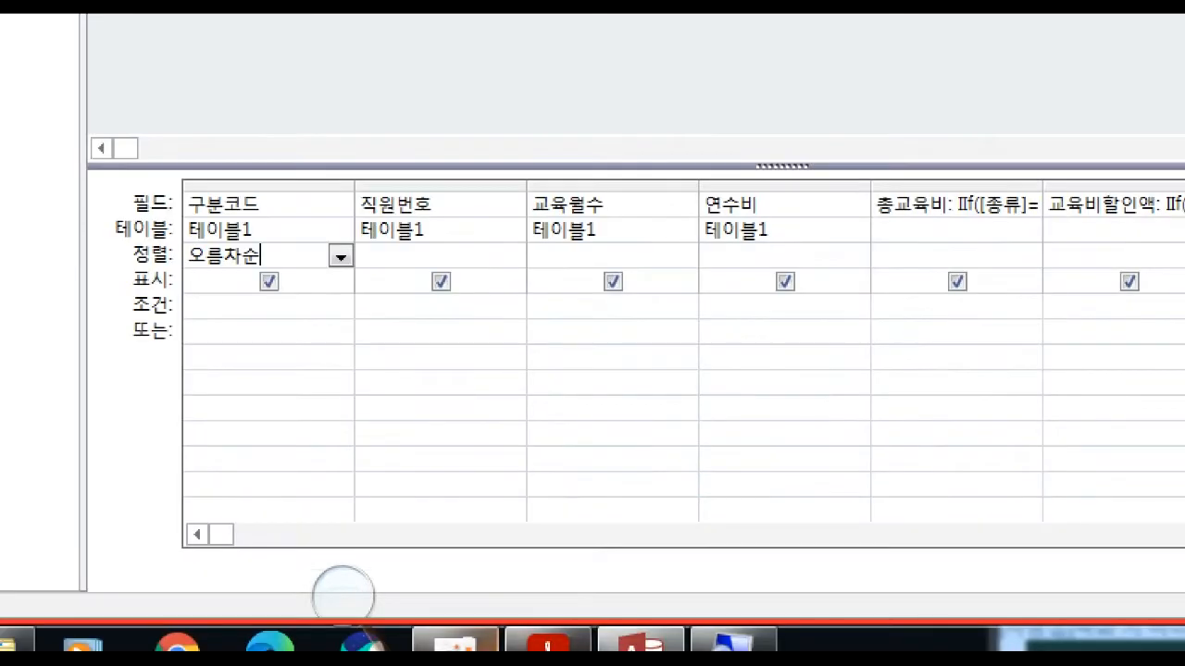
# Check in the exam PDF how records are sorted within the same 구분코드, and return to the query design.
pyautogui.click(548, 642)
pyautogui.scroll(1, 552, 237)
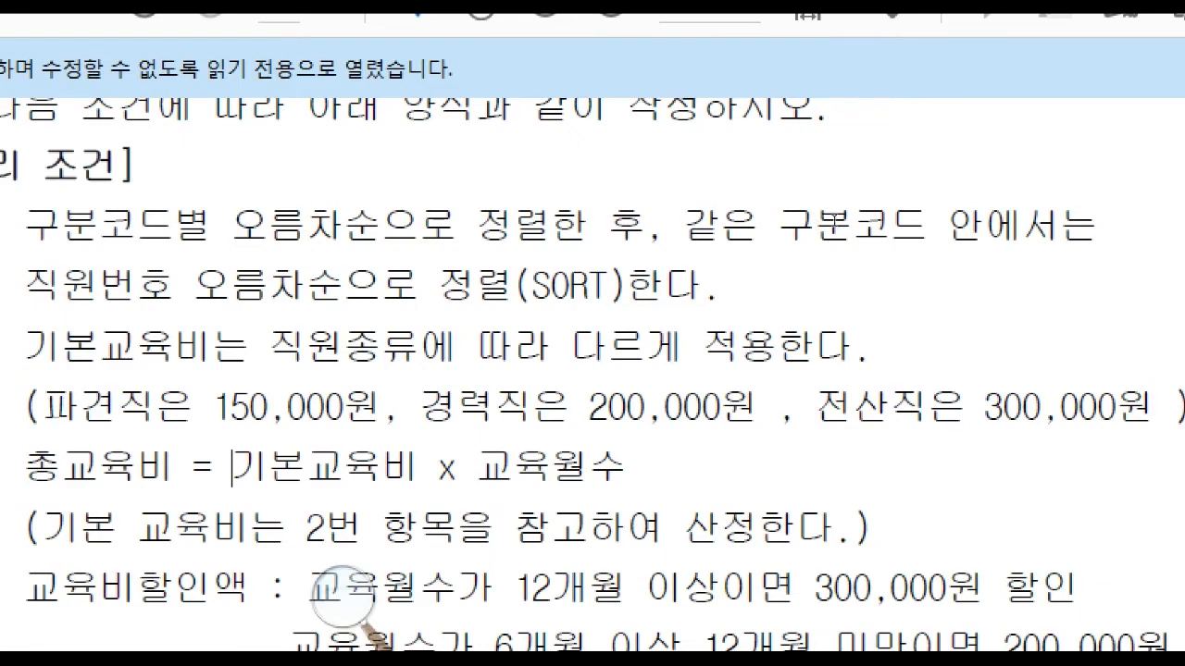
pyautogui.moveTo(685, 222); pyautogui.dragTo(1098, 221)
pyautogui.click(890, 216)
pyautogui.moveTo(25, 285); pyautogui.dragTo(418, 285)
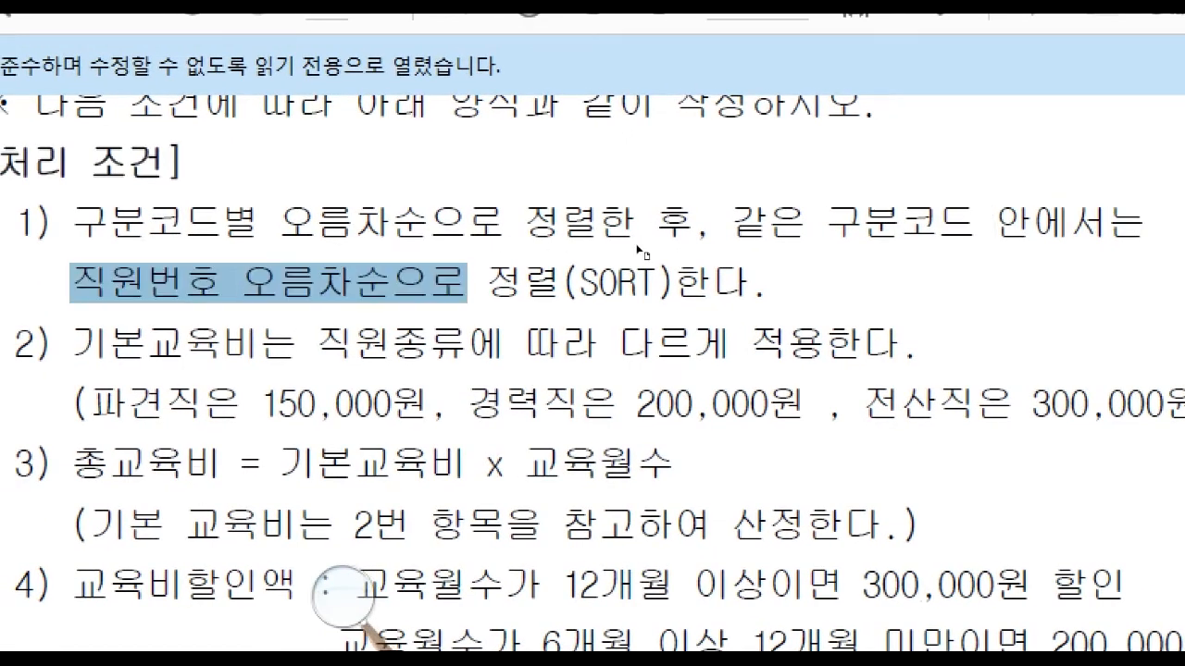
pyautogui.click(636, 246)
pyautogui.click(130, 357)
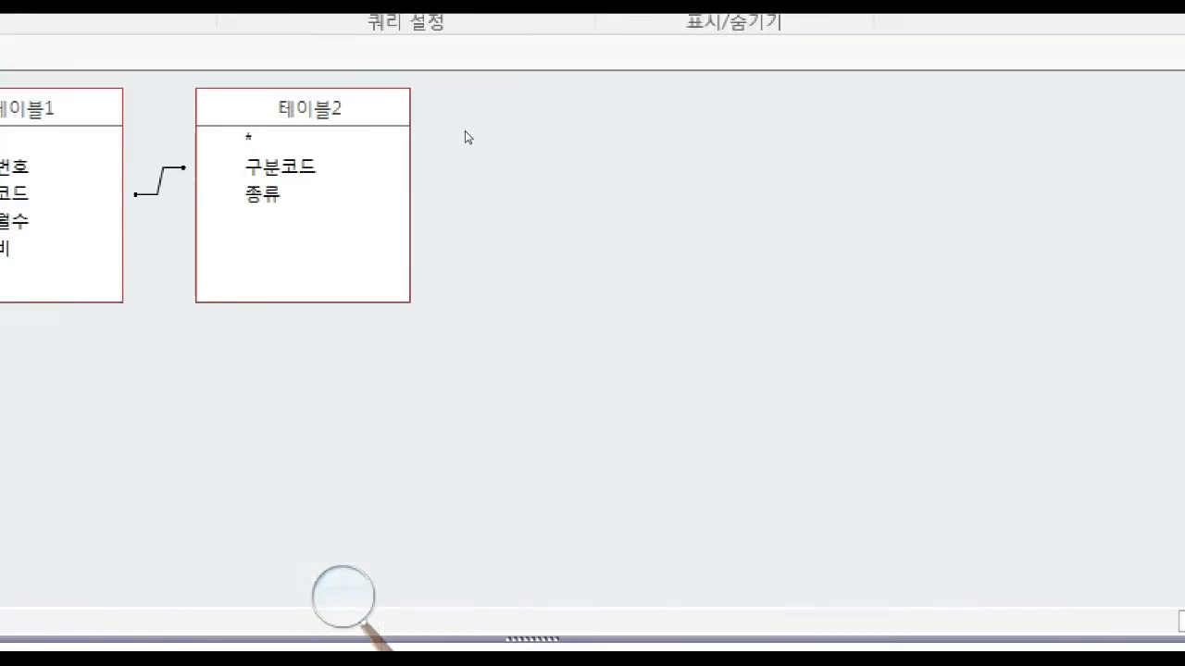
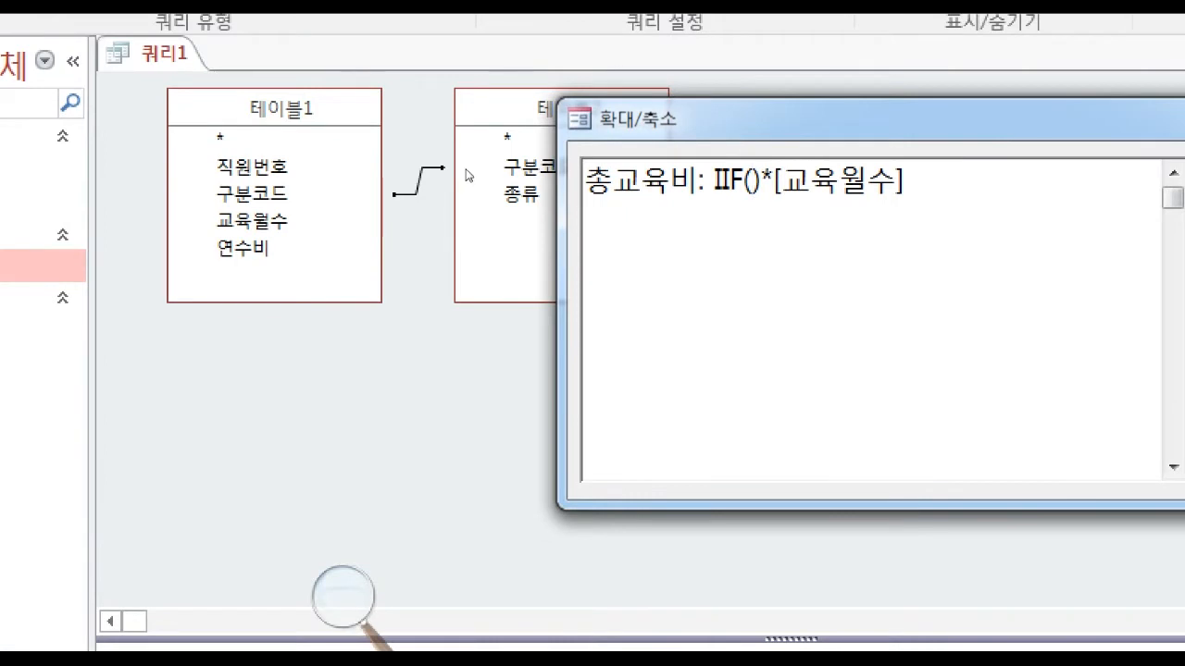
# Enter the condition 종류="파견직" in the IIF function of the 총교육비 expression, checking the staff type in the exam PDF.
pyautogui.write('종류')
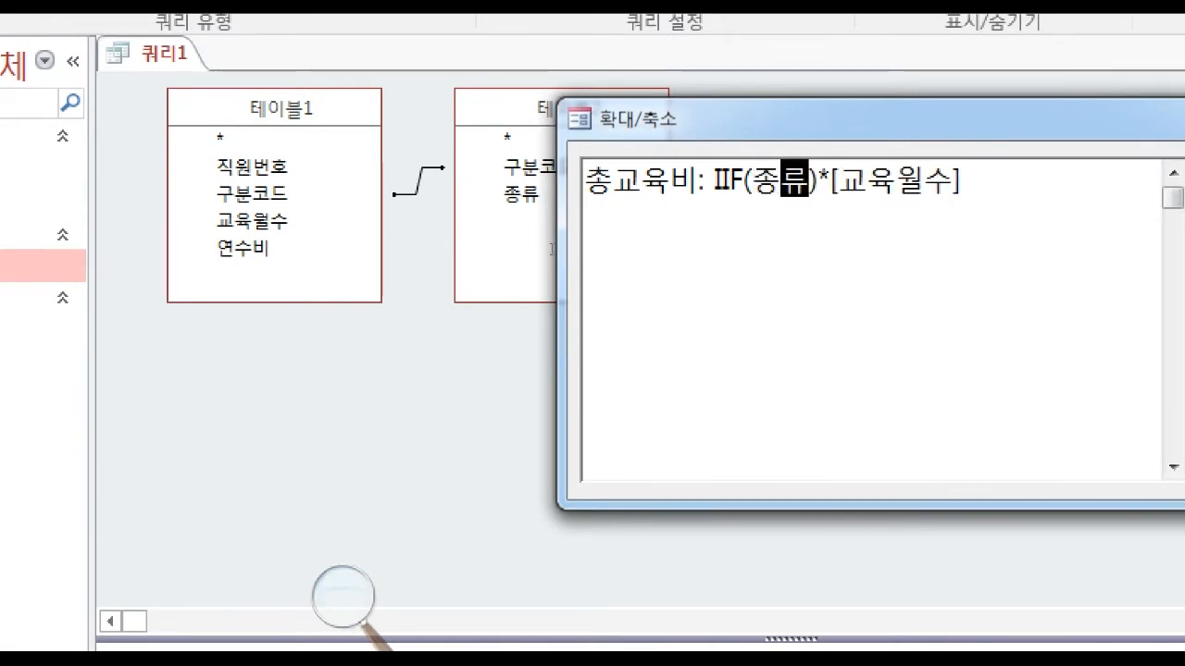
pyautogui.write('=')
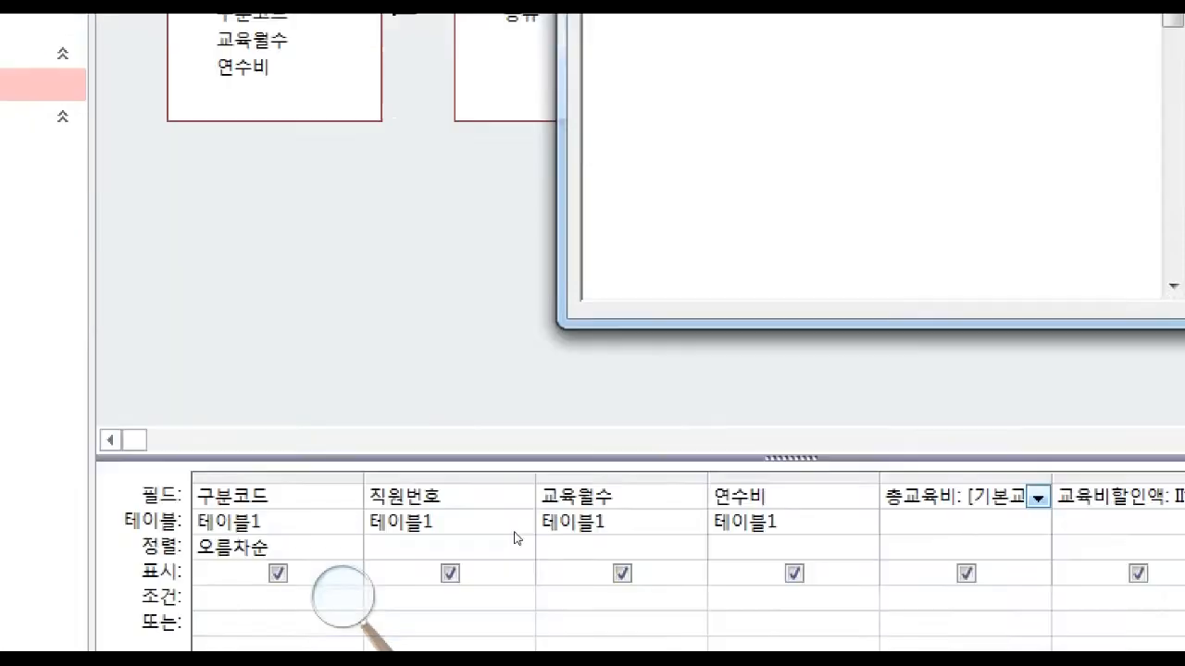
pyautogui.click(557, 641)
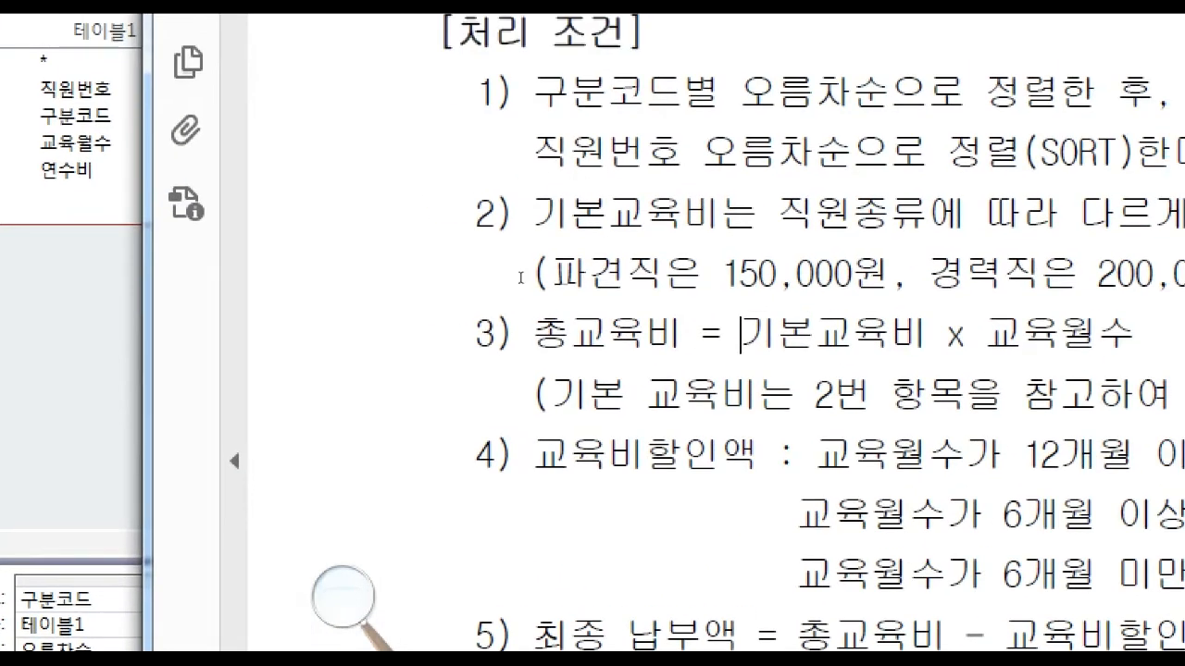
pyautogui.hotkey('alt', 'Tab')
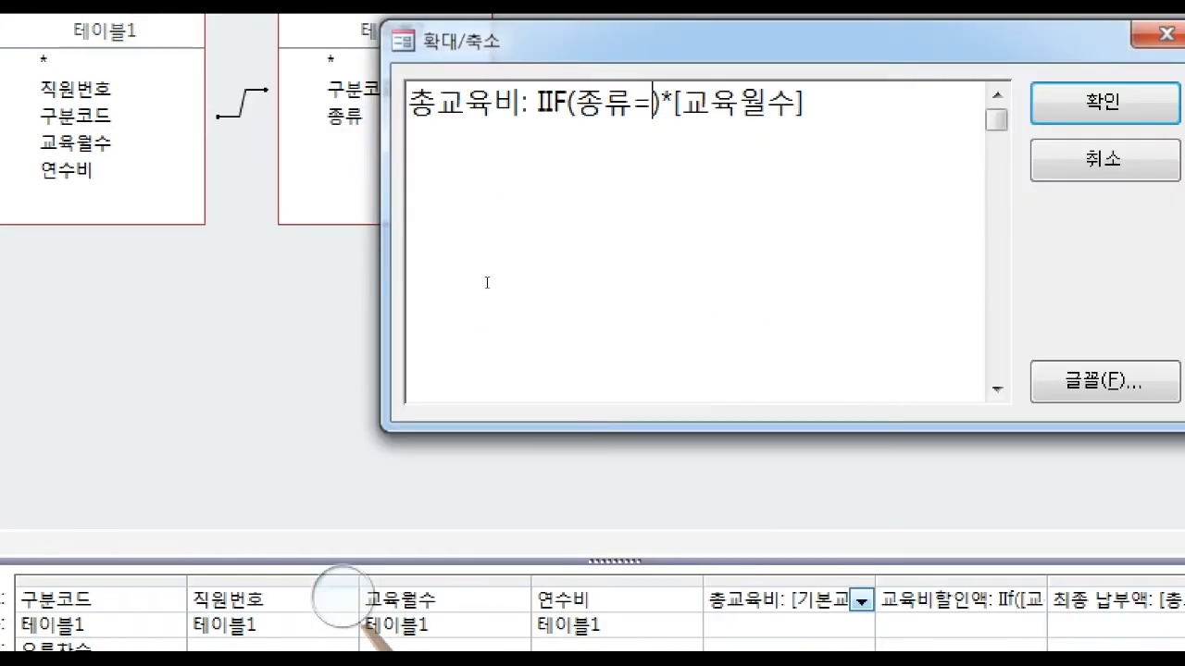
pyautogui.write('파견직')
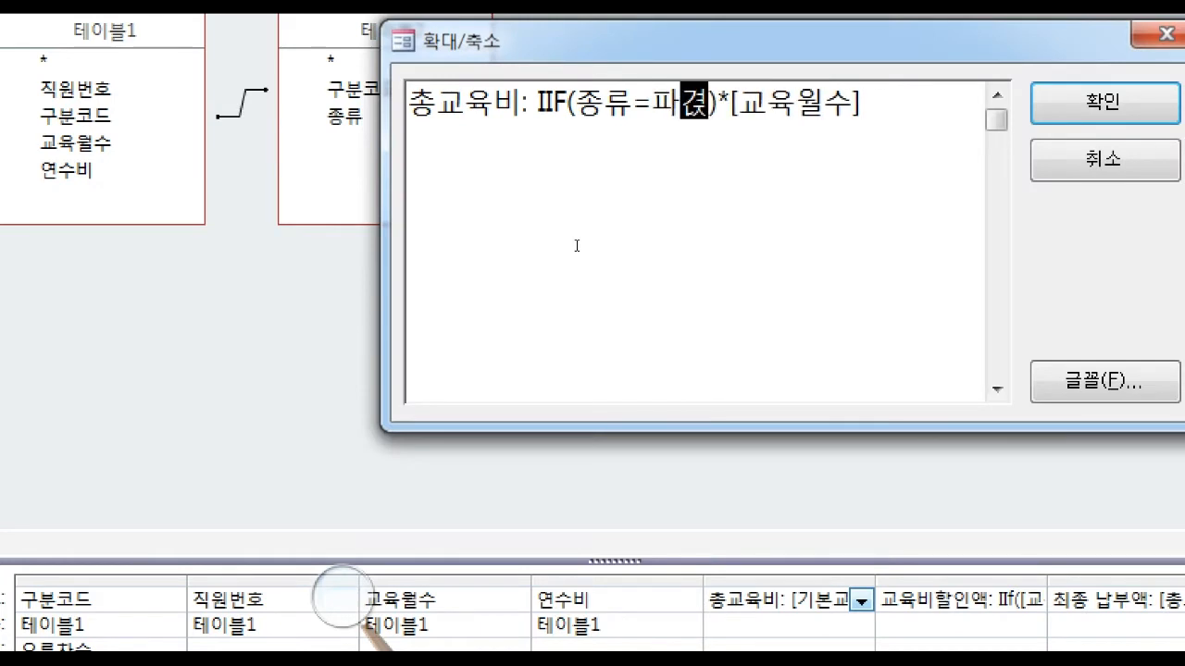
pyautogui.press('Left')
pyautogui.press('Left')
pyautogui.press('Left')
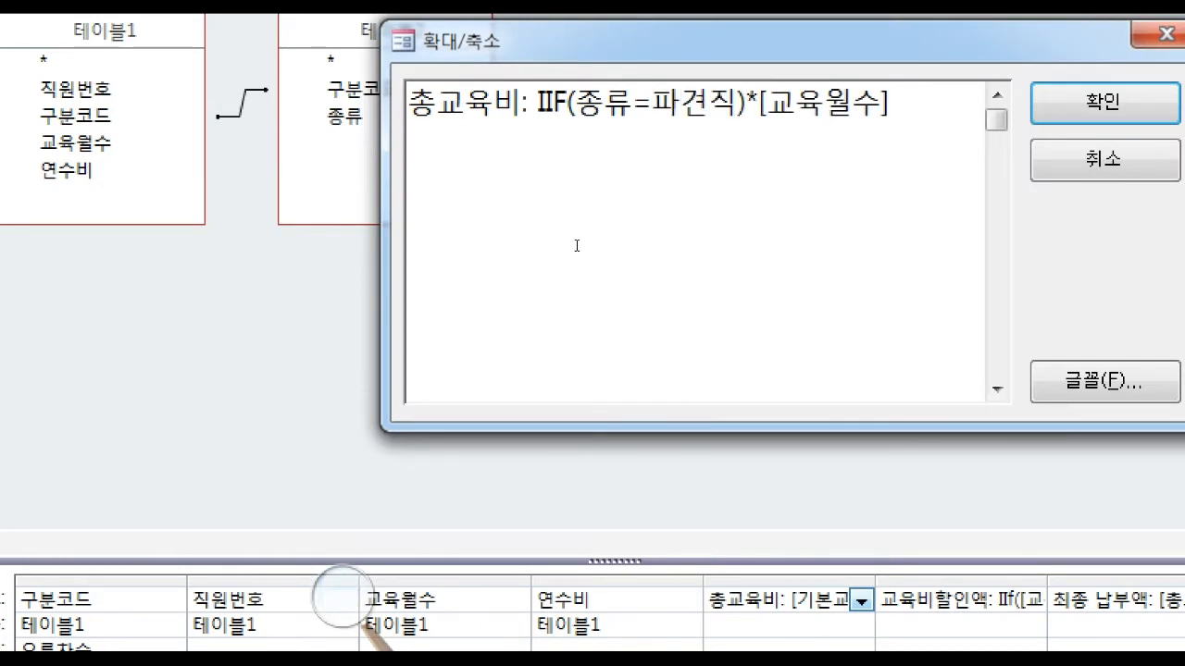
pyautogui.write('"')
pyautogui.press('Right')
pyautogui.press('Right')
pyautogui.press('Right')
pyautogui.write('"')
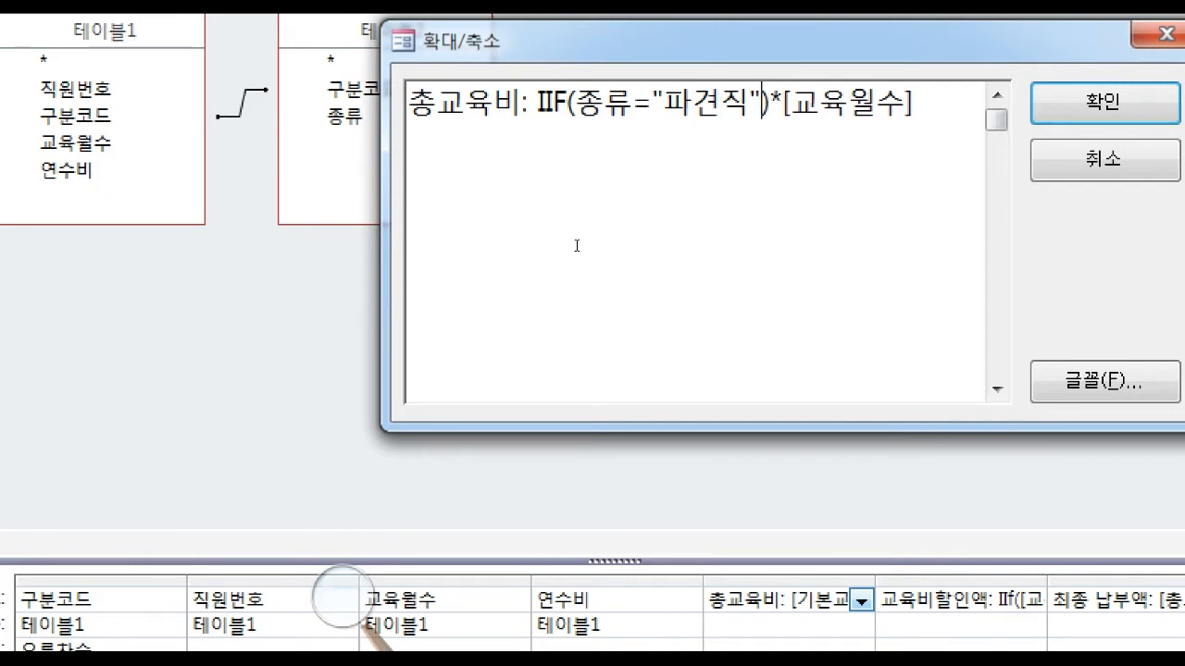
pyautogui.write(',')
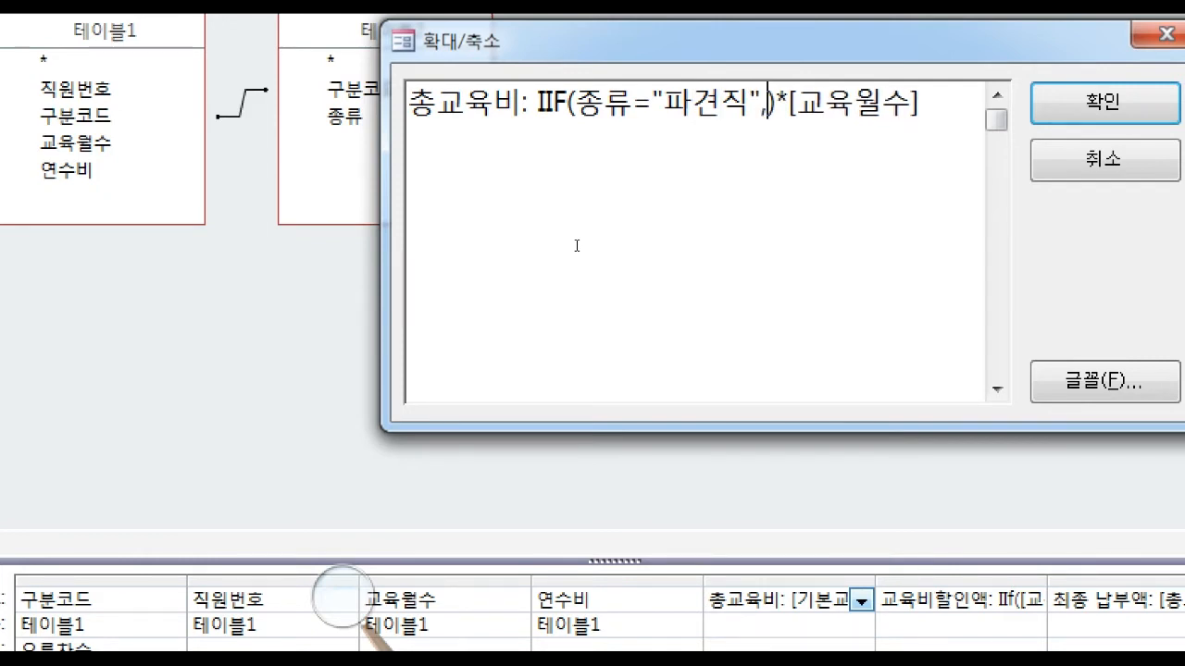
pyautogui.write('15')
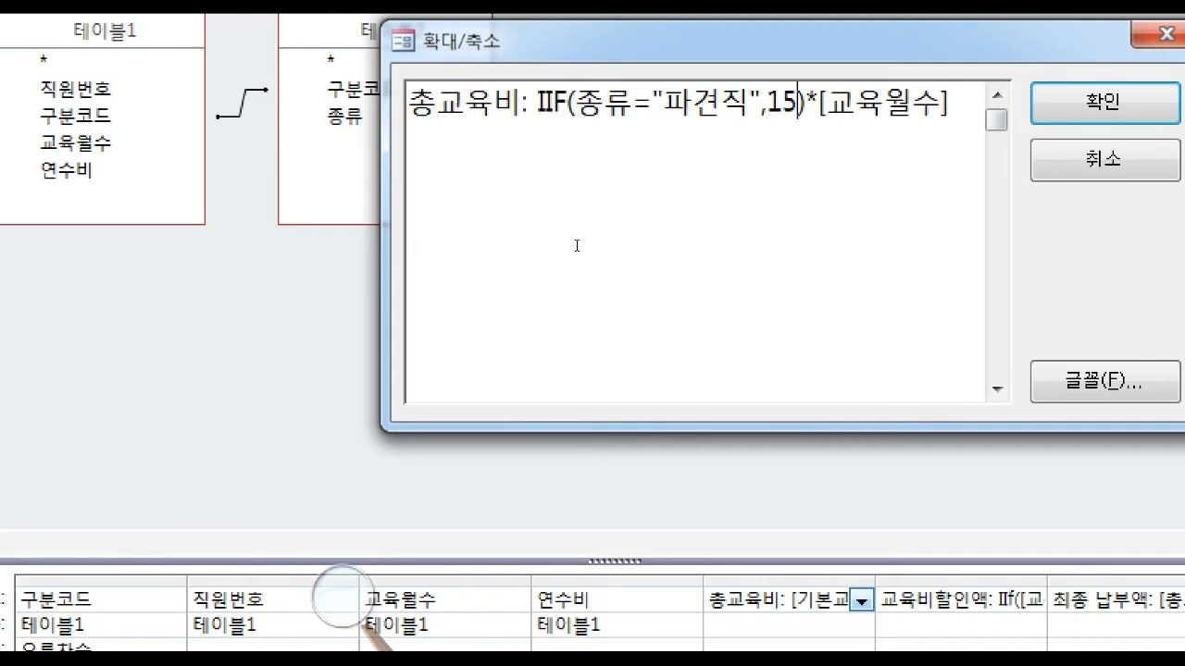
pyautogui.write('0000')
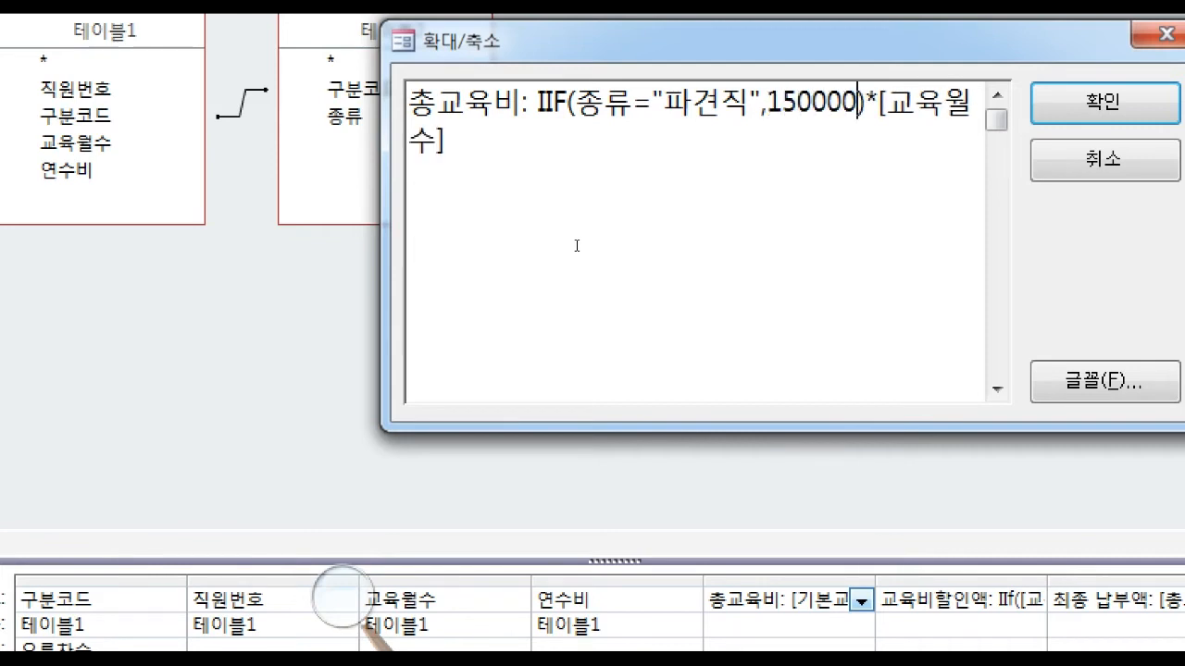
pyautogui.write(',')
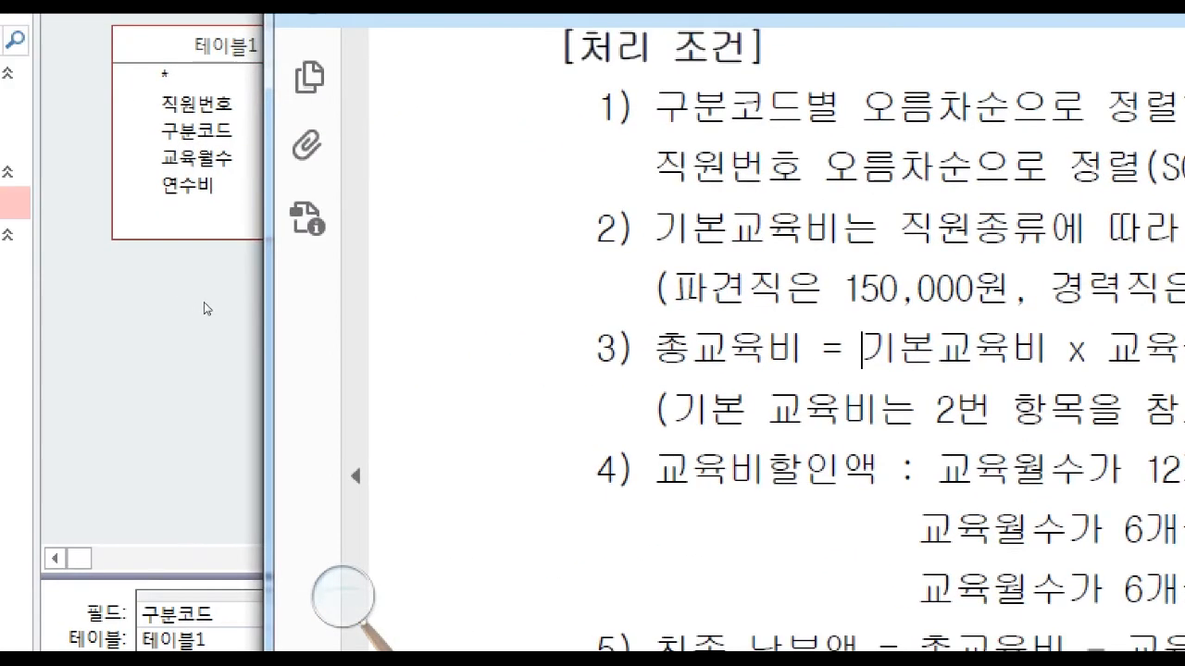
# Check the exam PDF and nest a second IIF with the condition 종류="경력직" as the false argument of the 총교육비 expression.
pyautogui.click(204, 302)
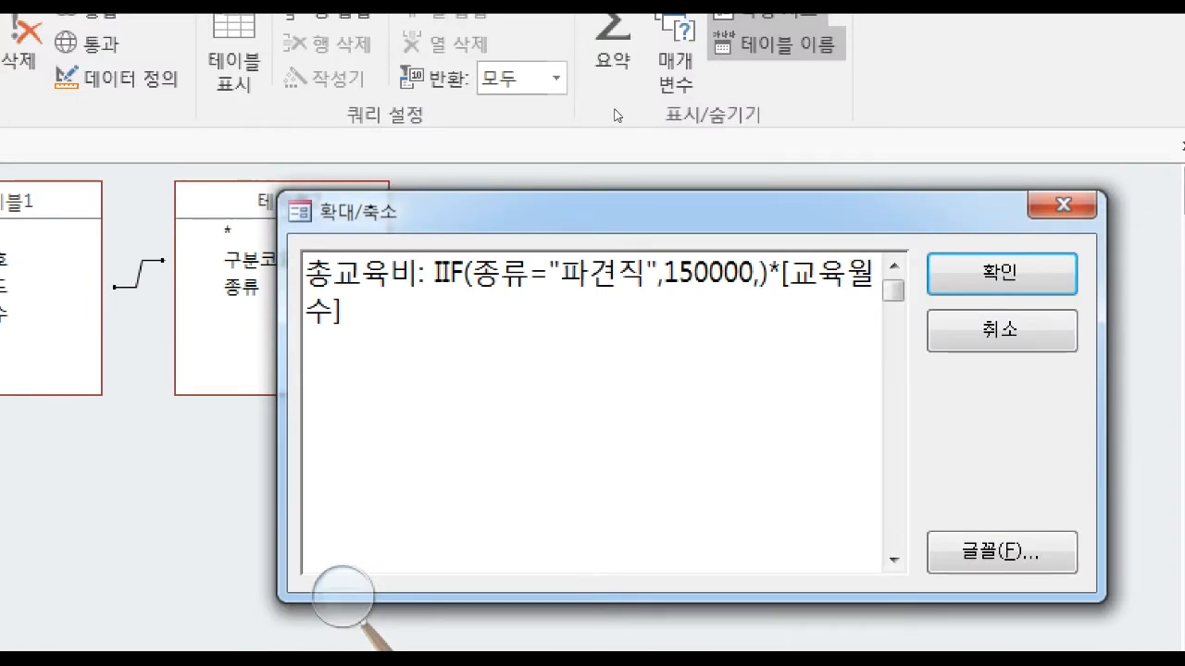
pyautogui.write('IIF')
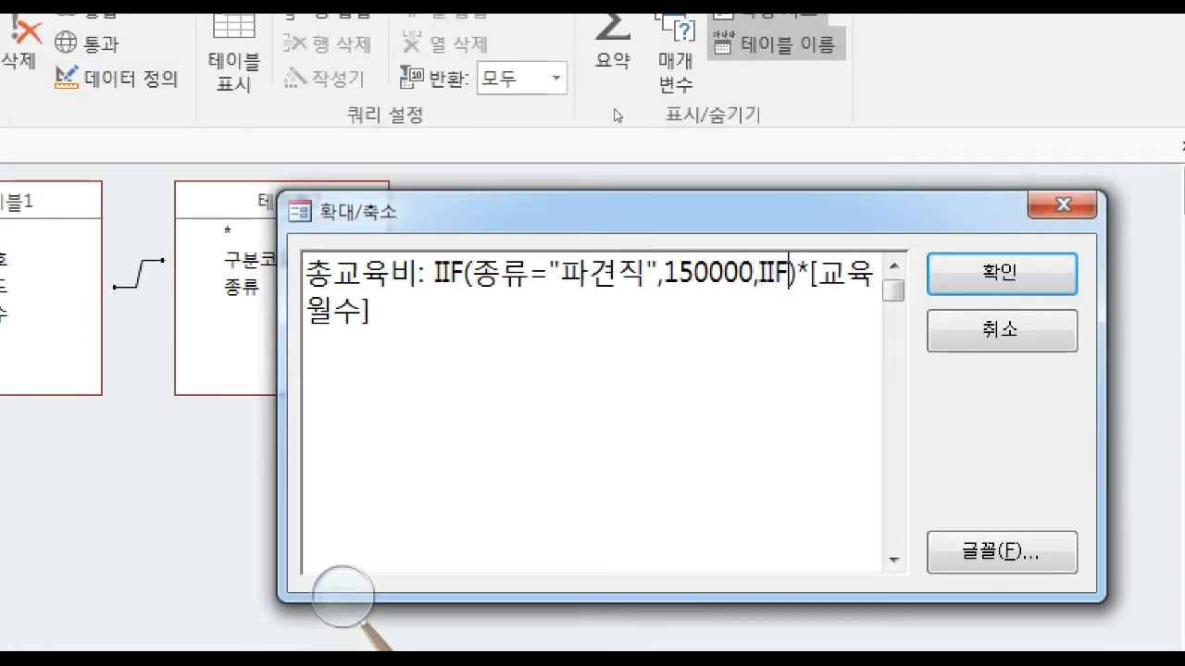
pyautogui.write('()')
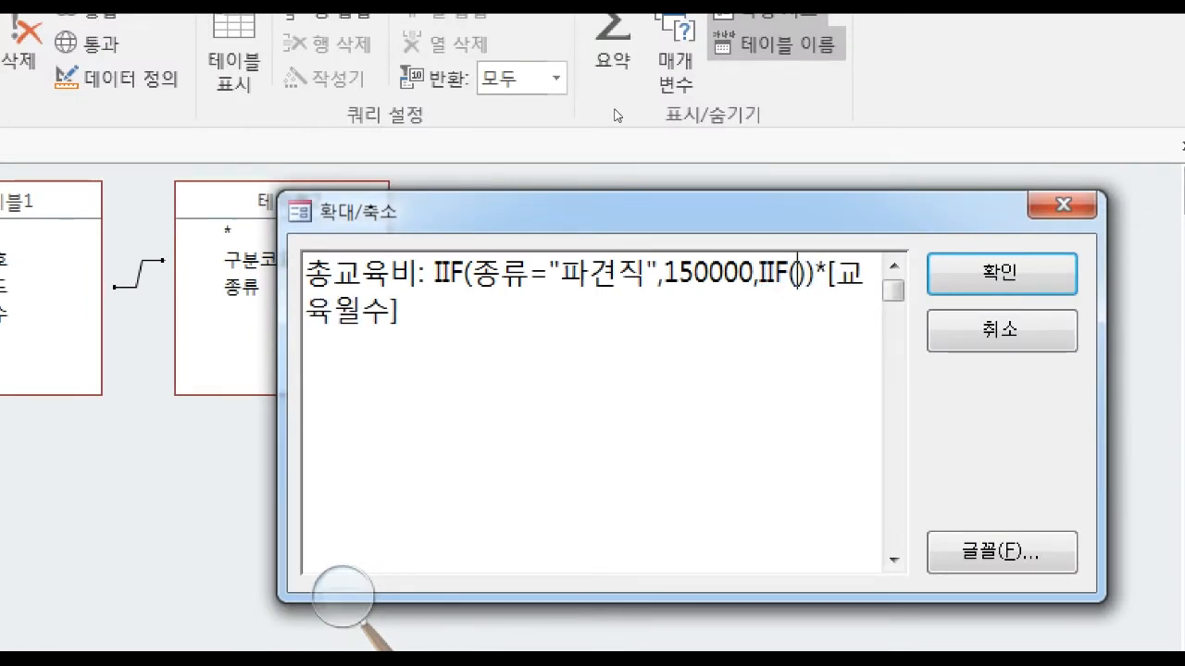
pyautogui.write('종ㄹㅠ=')
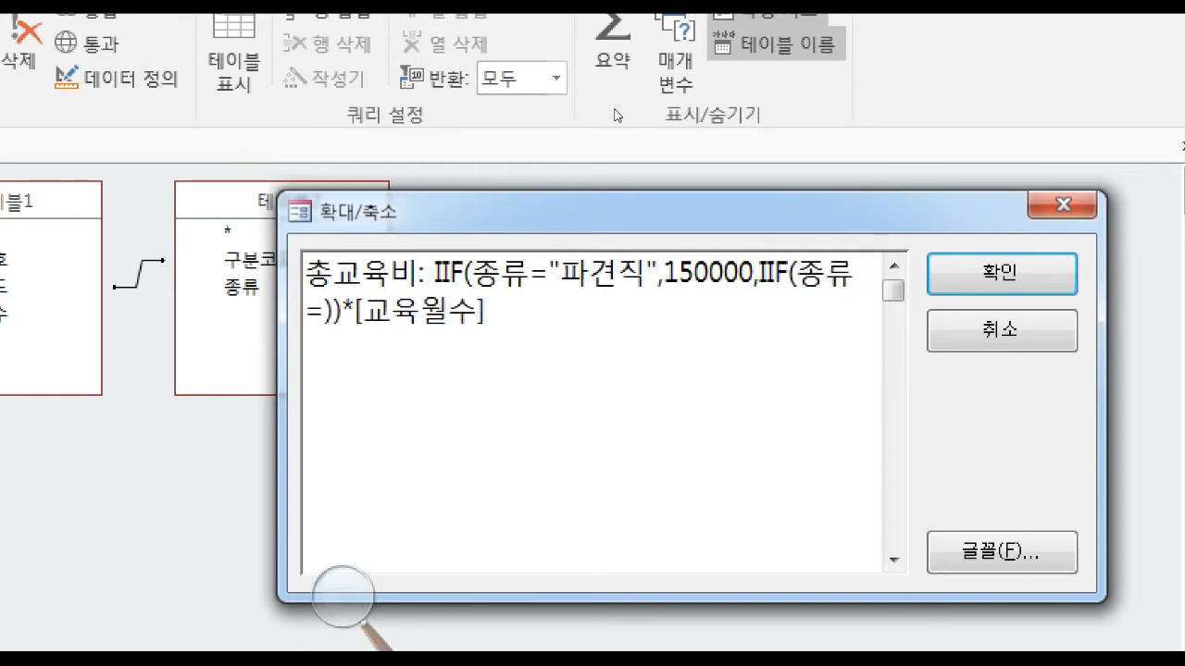
pyautogui.write('"경력')
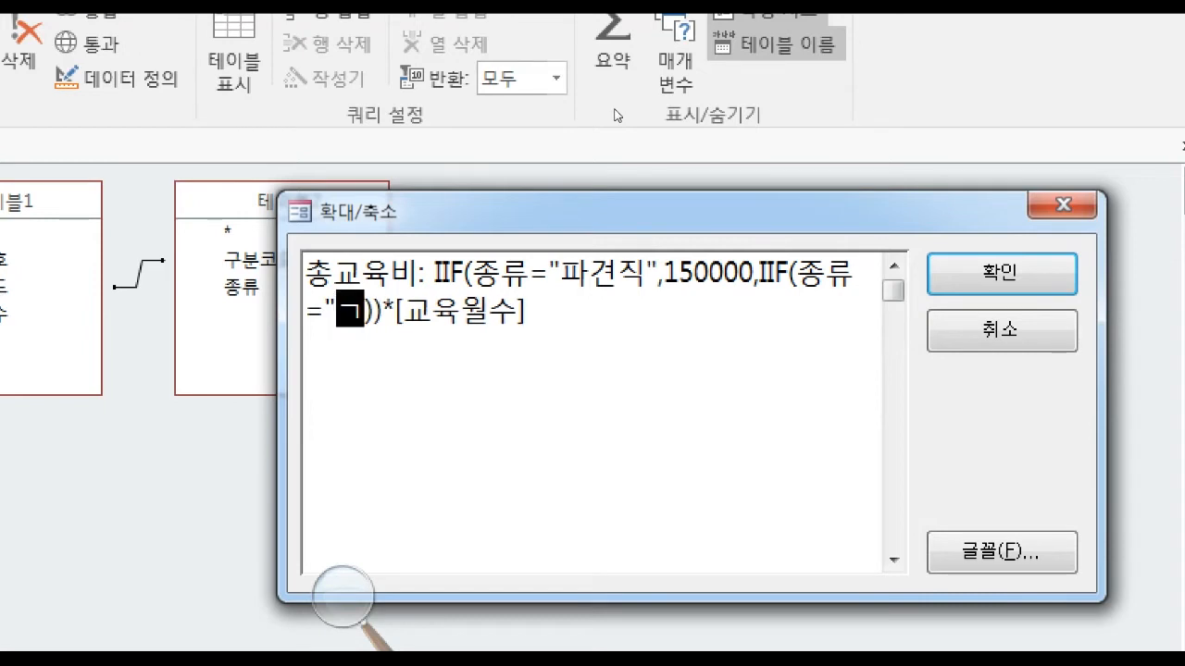
pyautogui.write('직",')
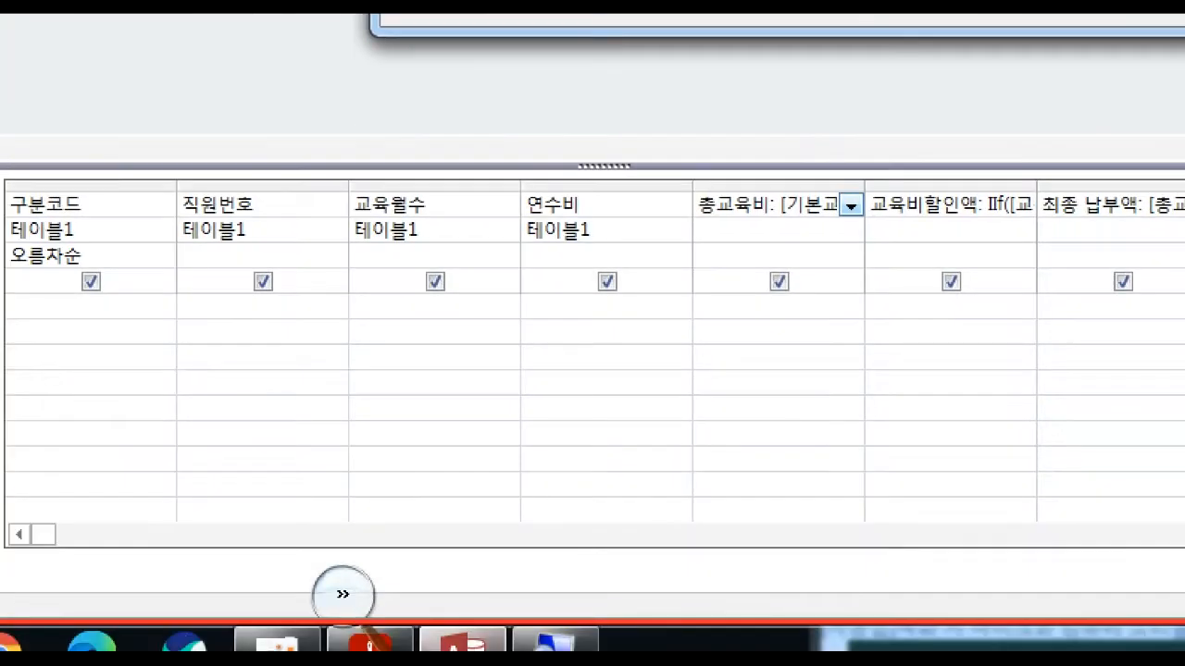
# Using the exam PDF's rates, complete the nested IIF with 200000 for 경력직 and 300000 otherwise, and accept the 총교육비 expression.
pyautogui.click(369, 638)
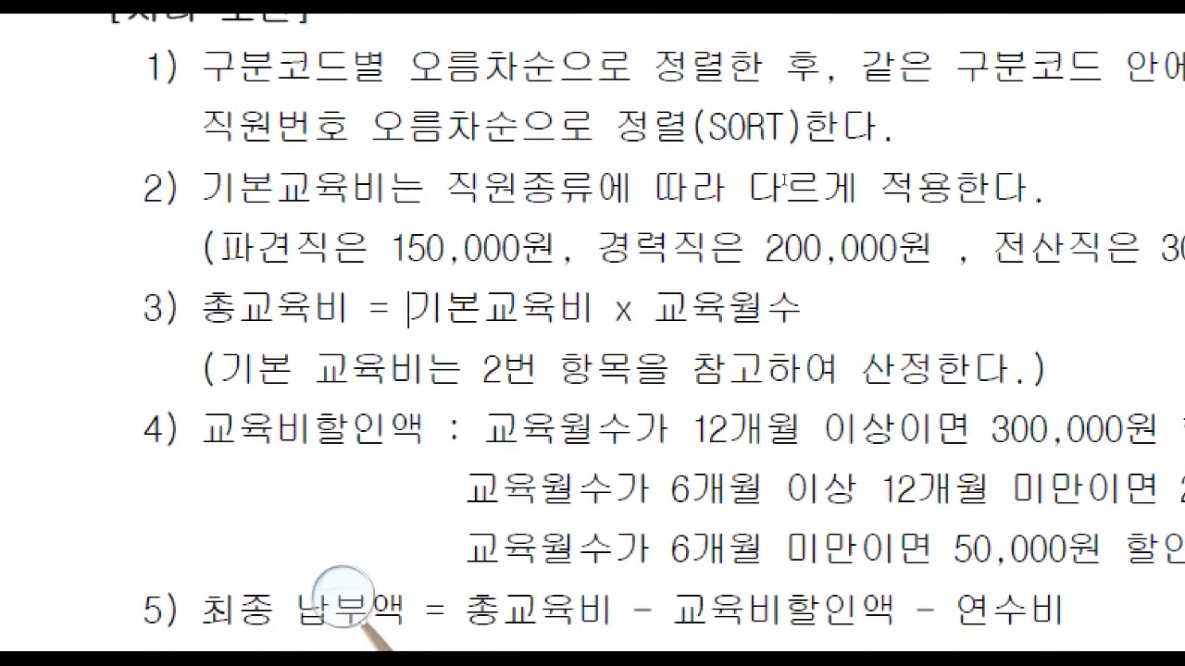
pyautogui.hotkey('alt', 'Tab')
pyautogui.write('200000,')
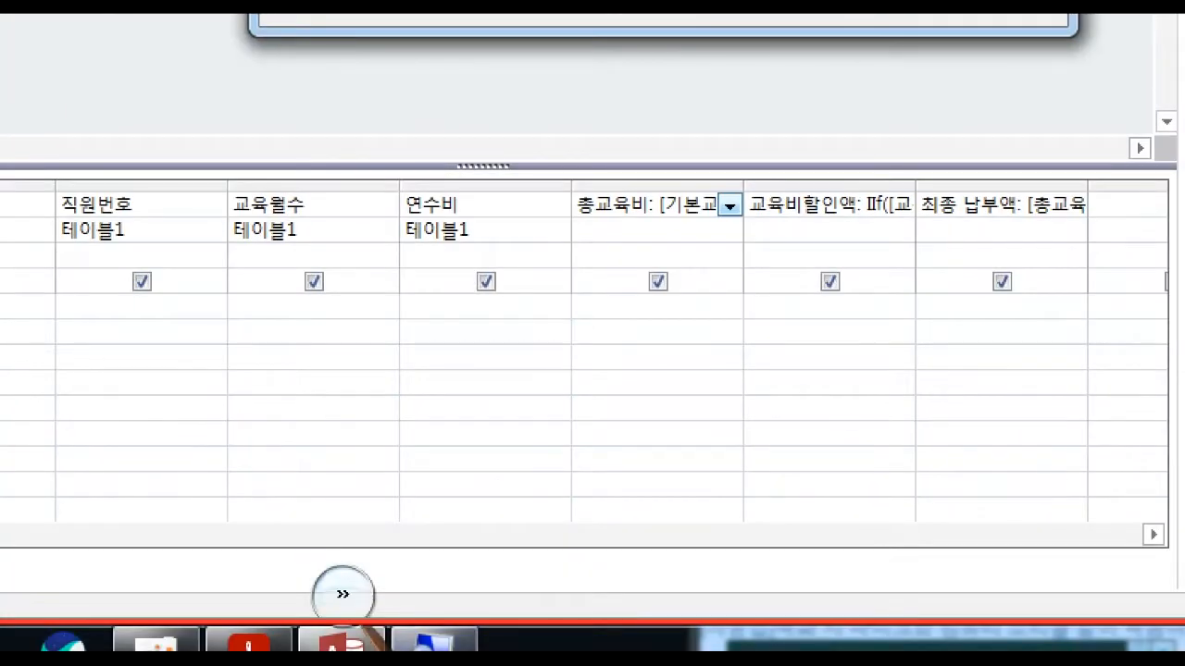
pyautogui.click(417, 641)
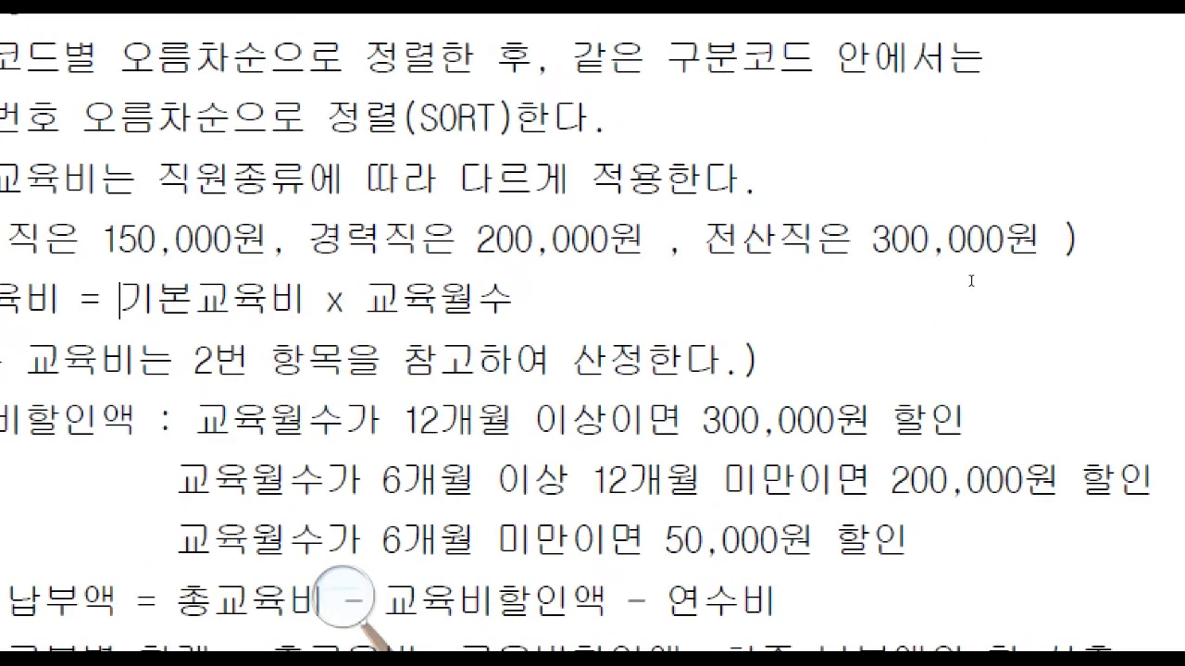
pyautogui.hotkey('alt', 'Tab')
pyautogui.write('300000))*[교육월수')
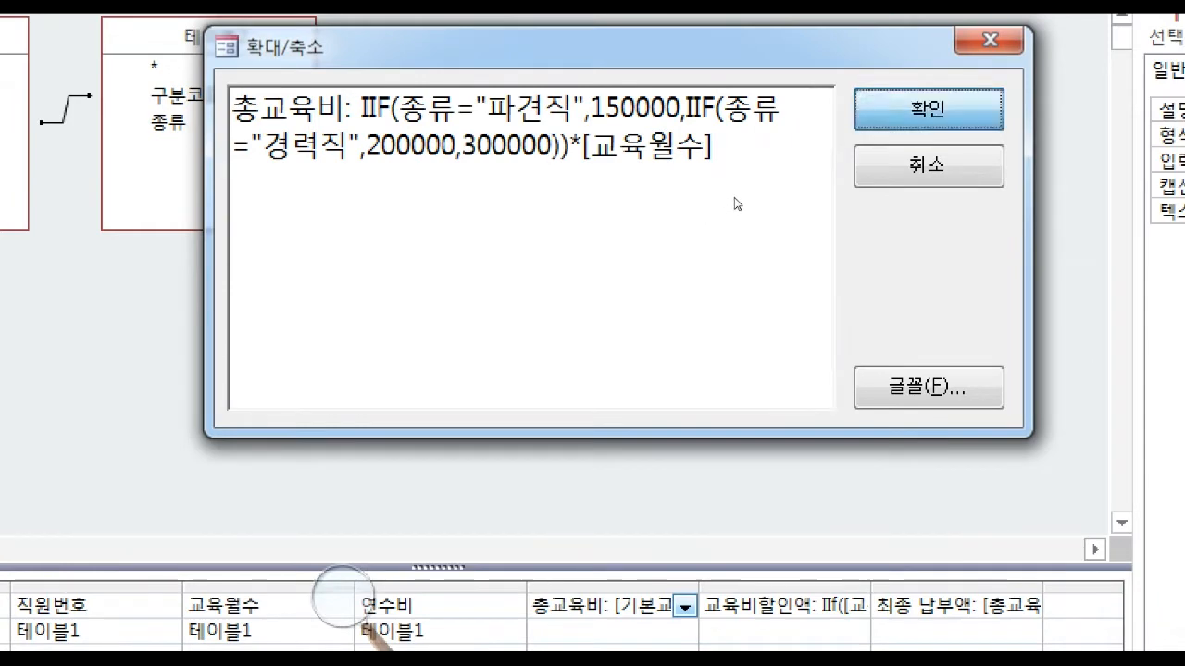
pyautogui.press('Return')
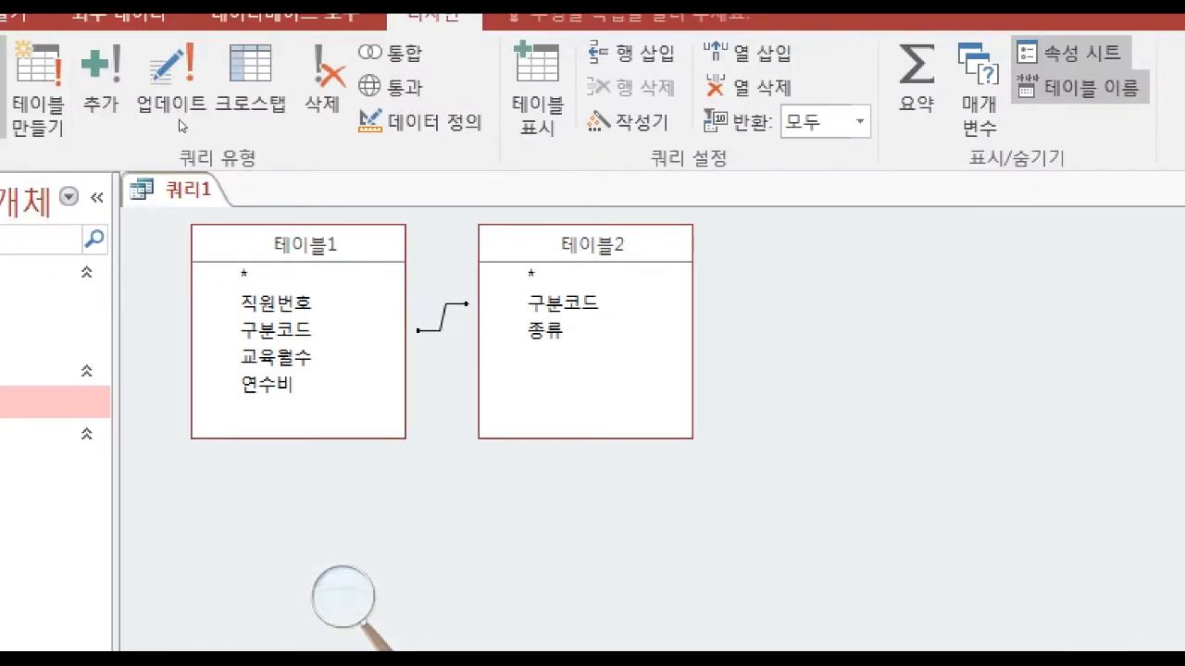
# Save the query 쿼리1 and close its design.
pyautogui.rightClick(170, 190)
pyautogui.click(241, 212)
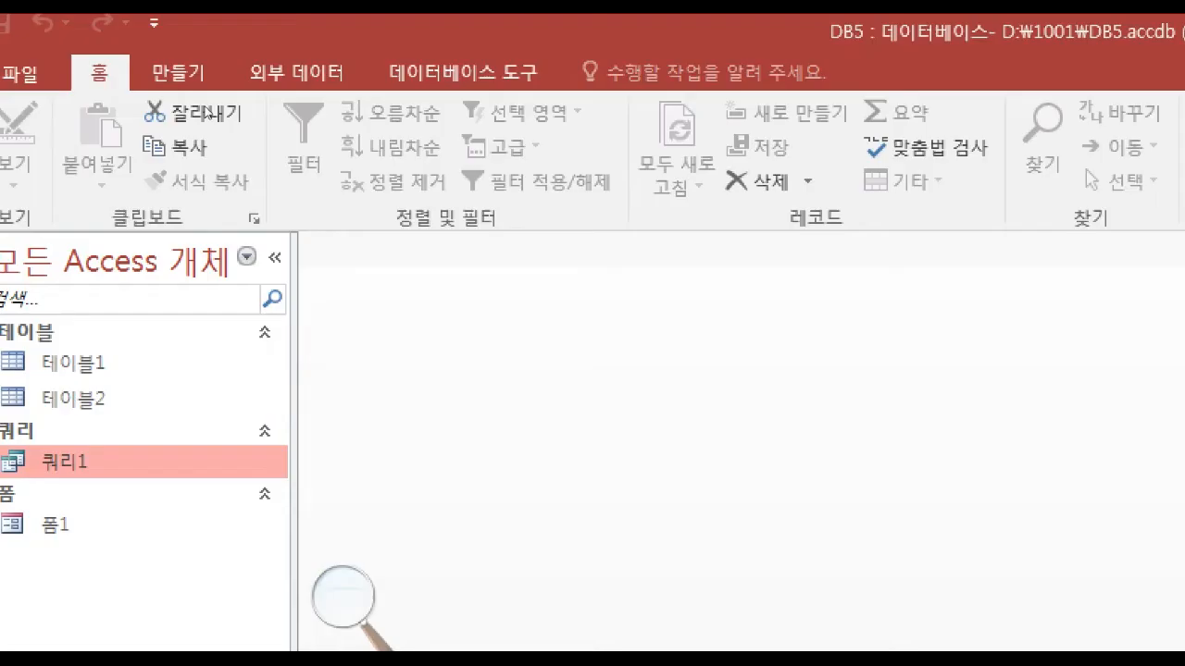
# Start a report with the Report Wizard based on 쿼리1, including all of its fields, and continue to the grouping page.
pyautogui.click(177, 72)
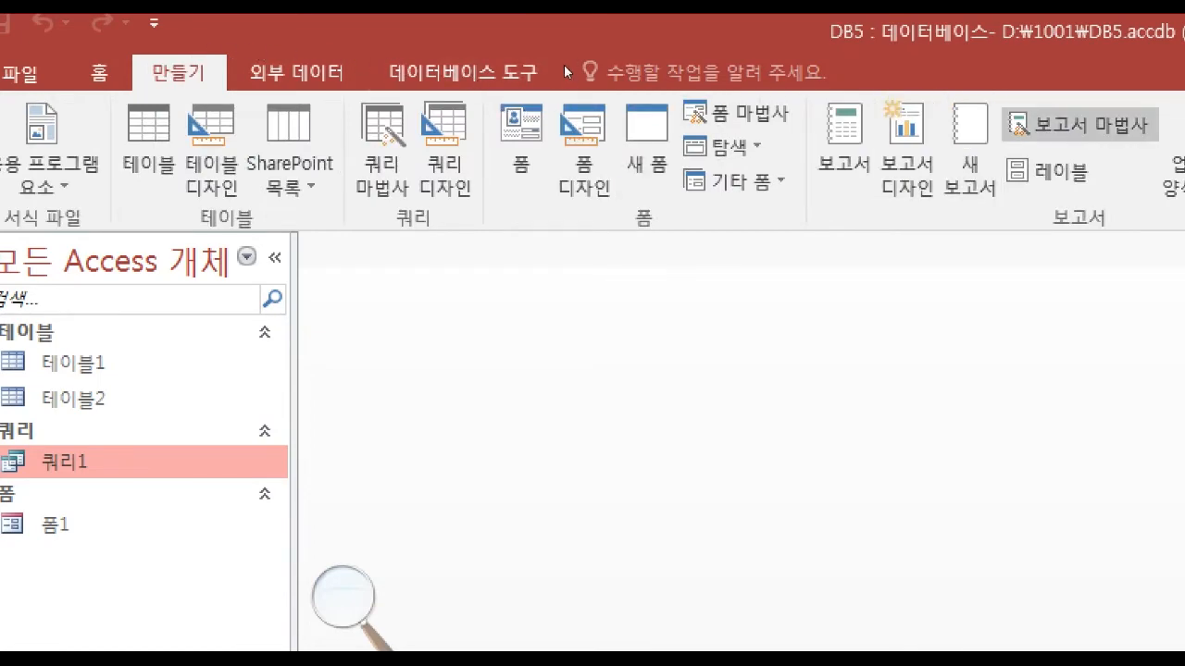
pyautogui.click(1079, 124)
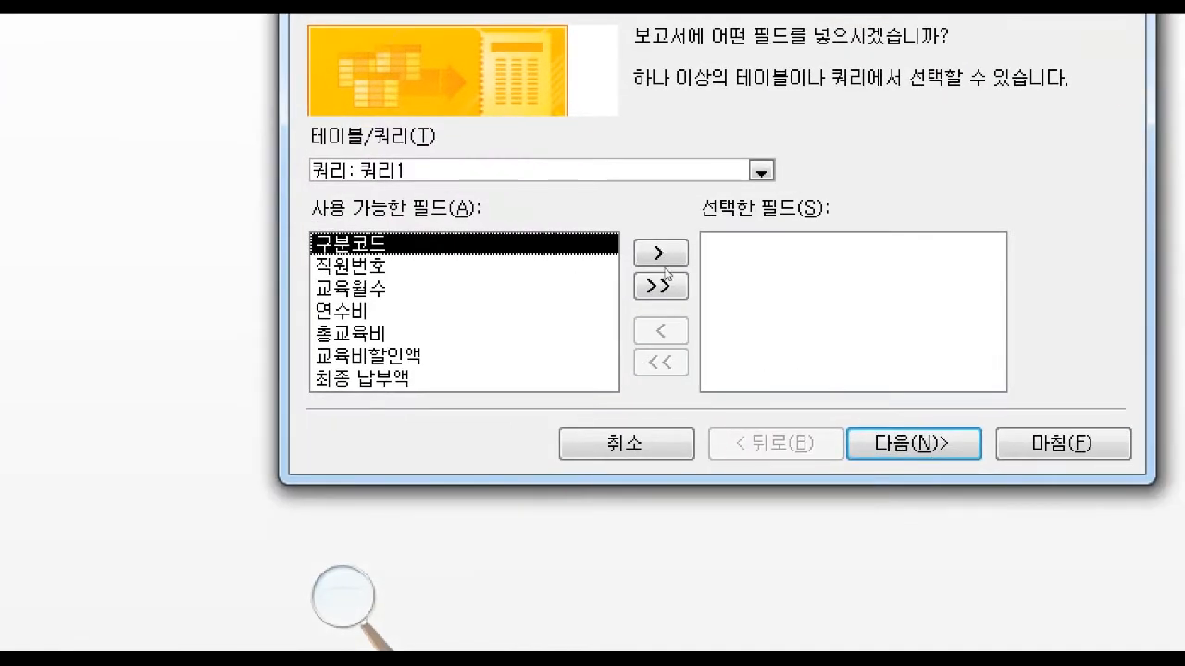
pyautogui.click(764, 171)
pyautogui.click(586, 264)
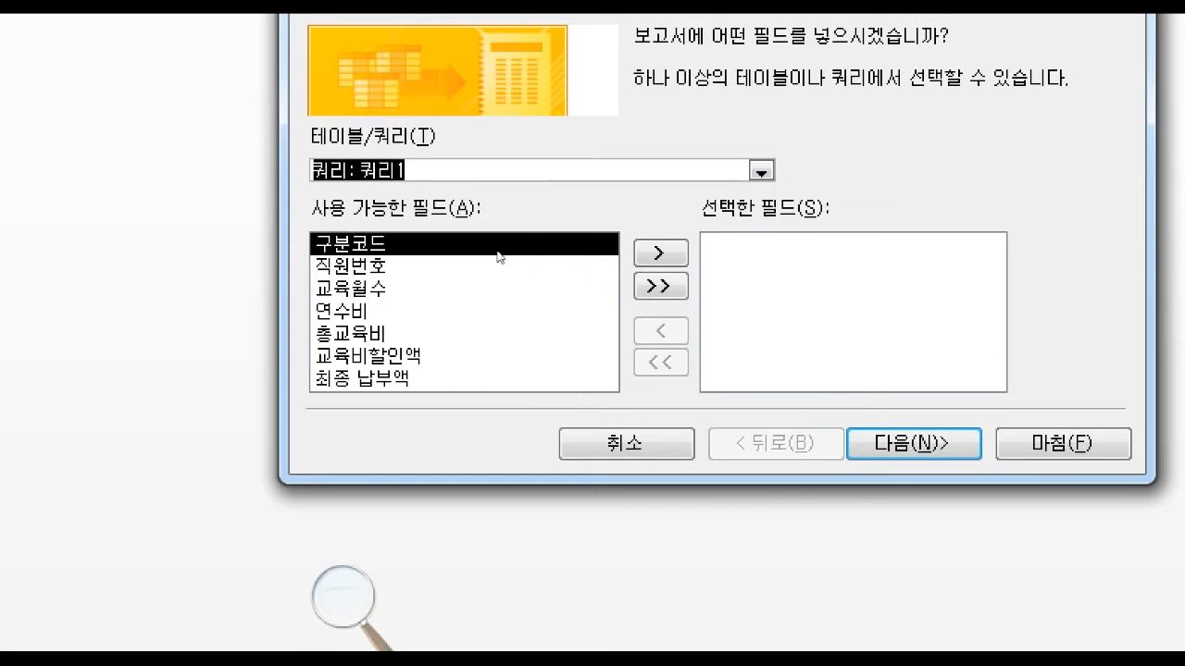
pyautogui.click(659, 286)
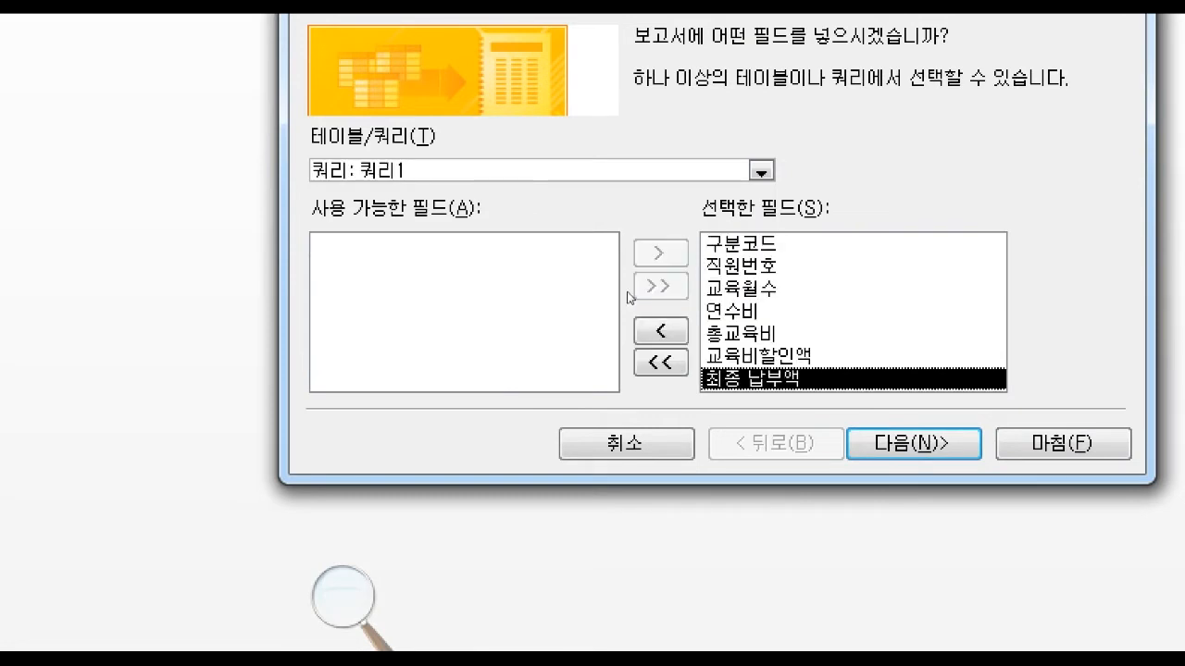
pyautogui.press('Return')
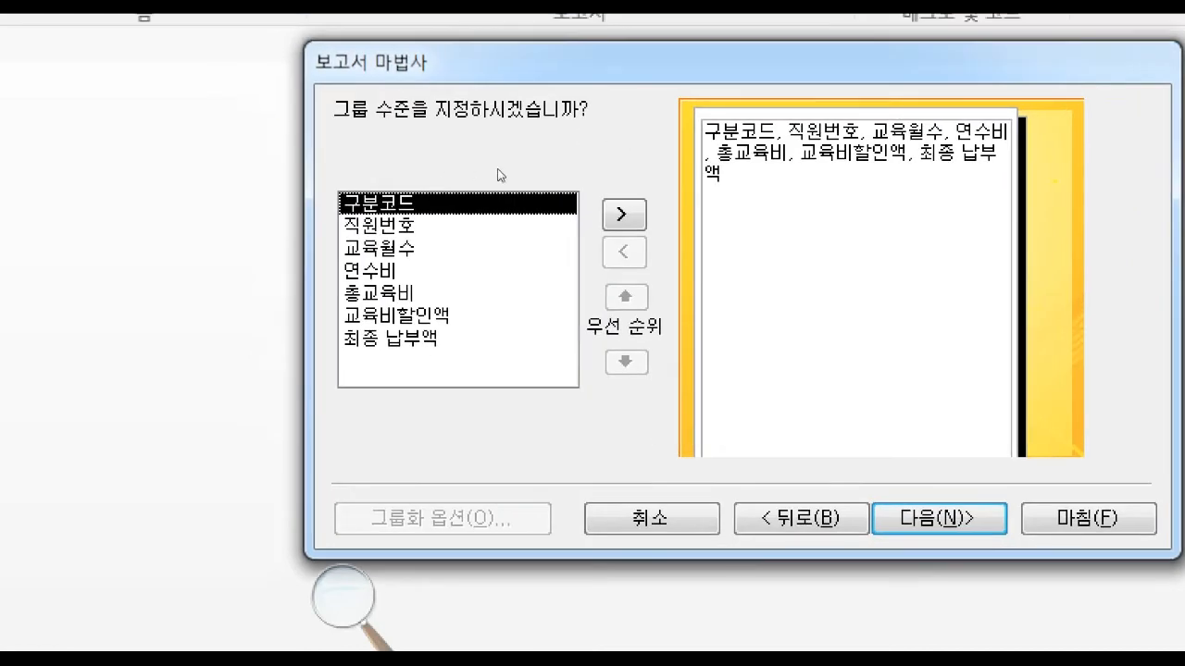
# Group the report by 구분코드, check the grouping against the exam PDF's first condition, and continue to the sorting page.
pyautogui.click(623, 214)
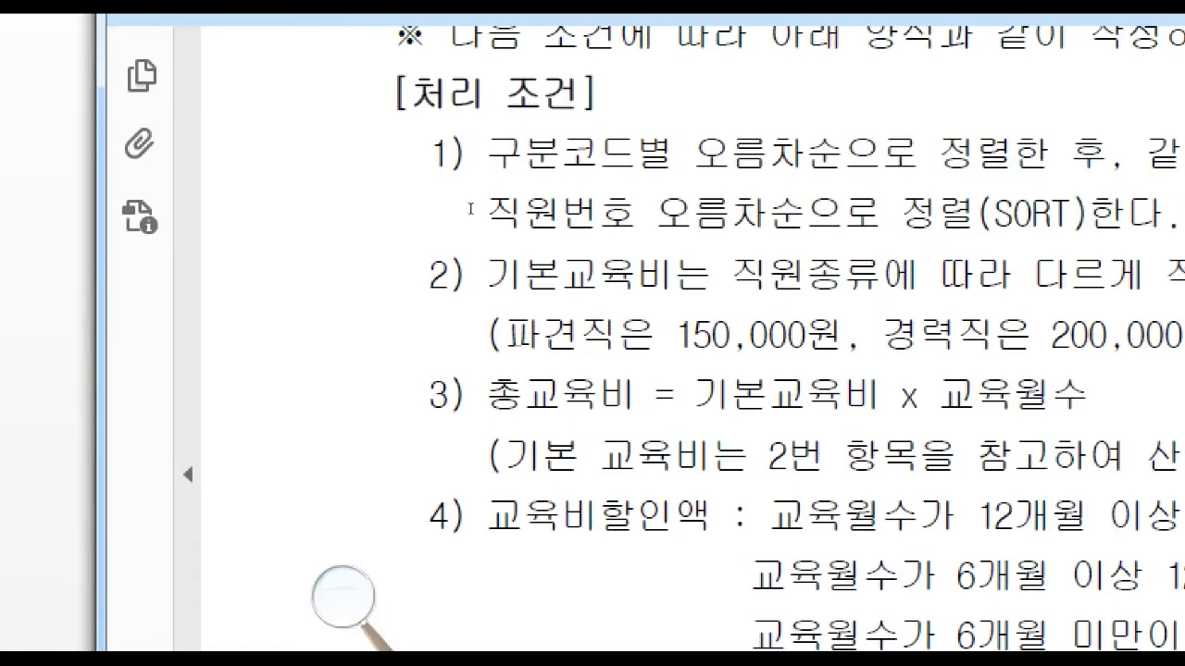
pyautogui.moveTo(470, 209); pyautogui.dragTo(549, 213)
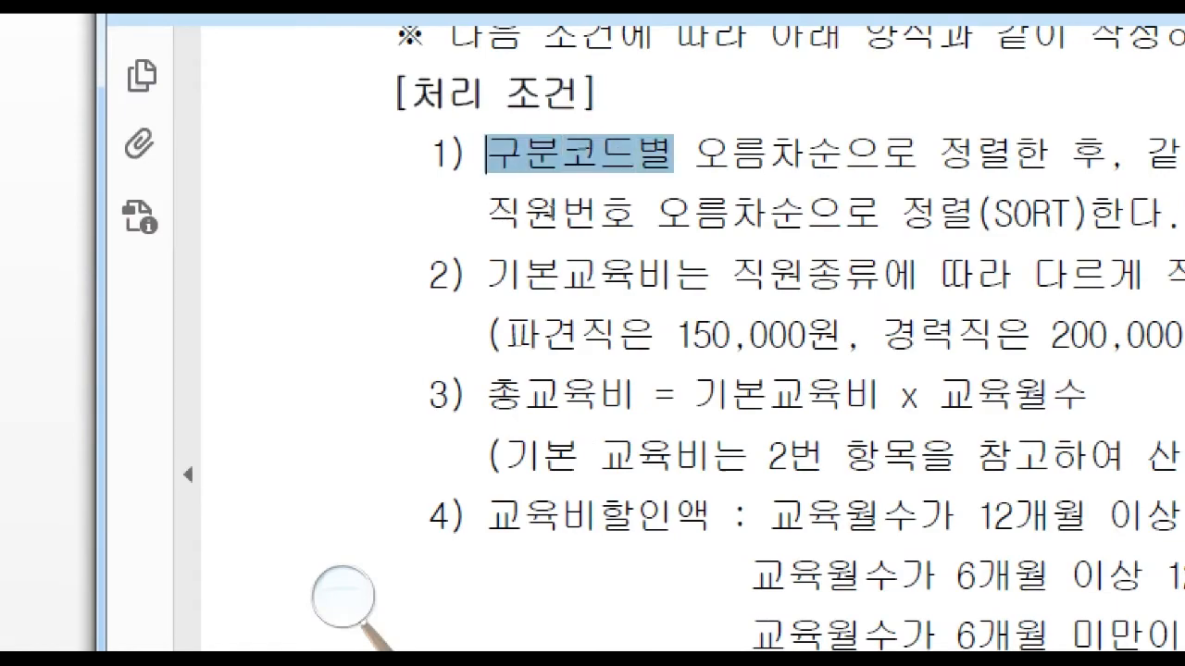
pyautogui.click(557, 220)
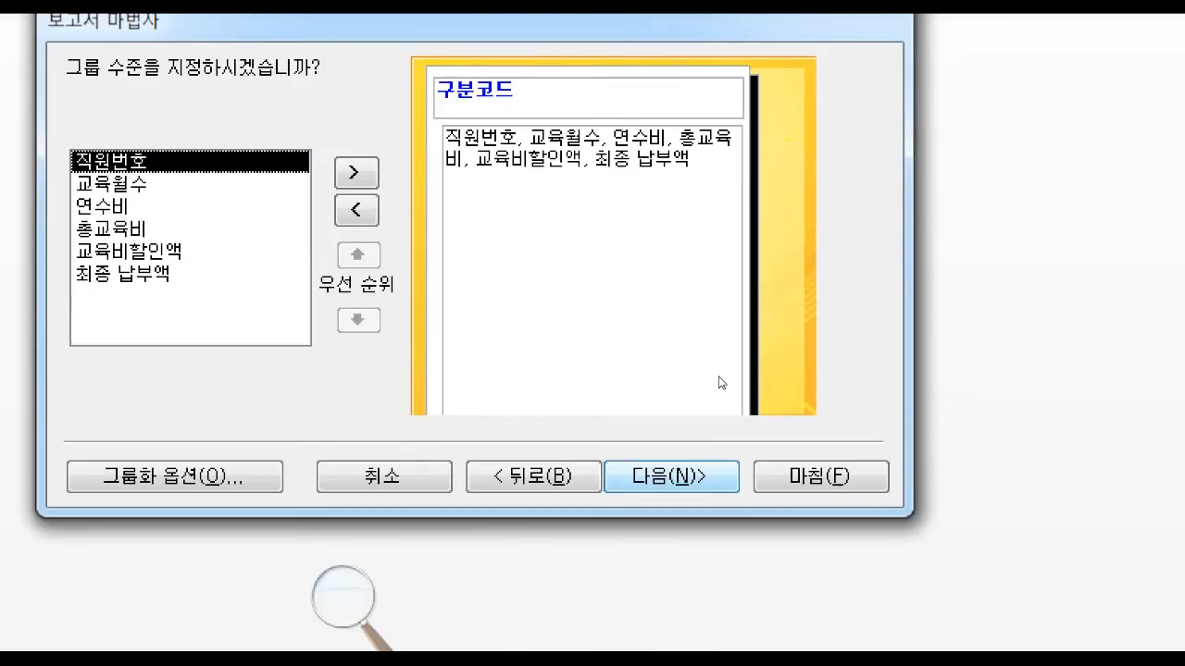
pyautogui.click(734, 645)
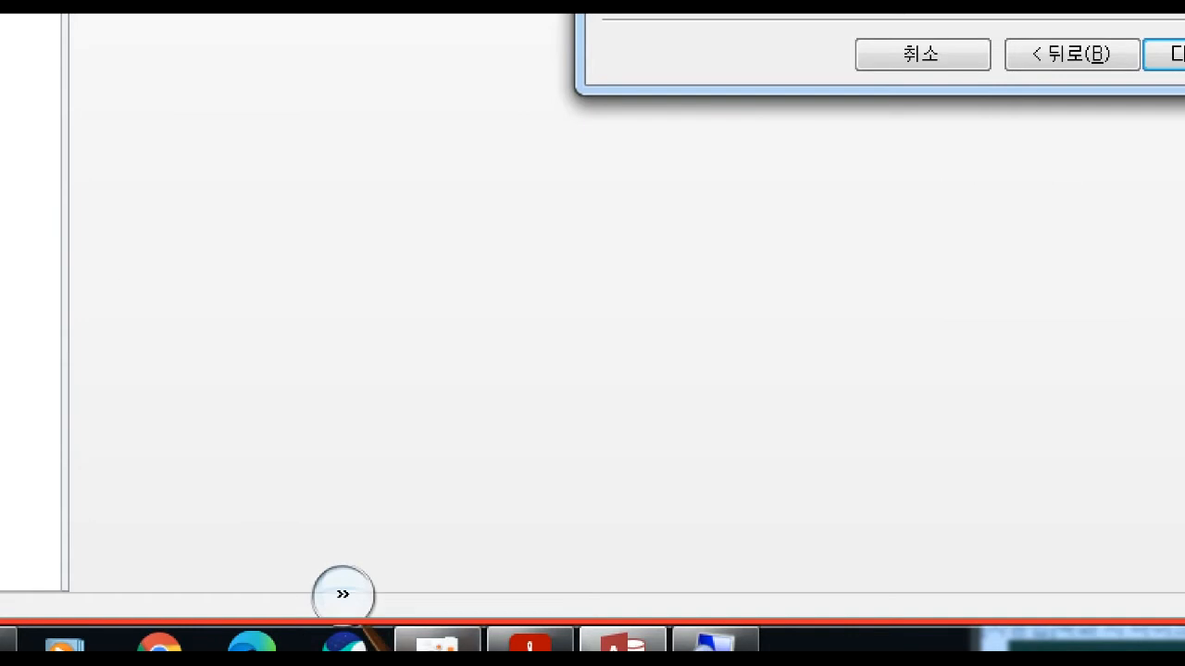
# Check the second sort condition in the exam PDF and sort the report's detail records by 직원번호 in ascending order (오름차순).
pyautogui.click(520, 642)
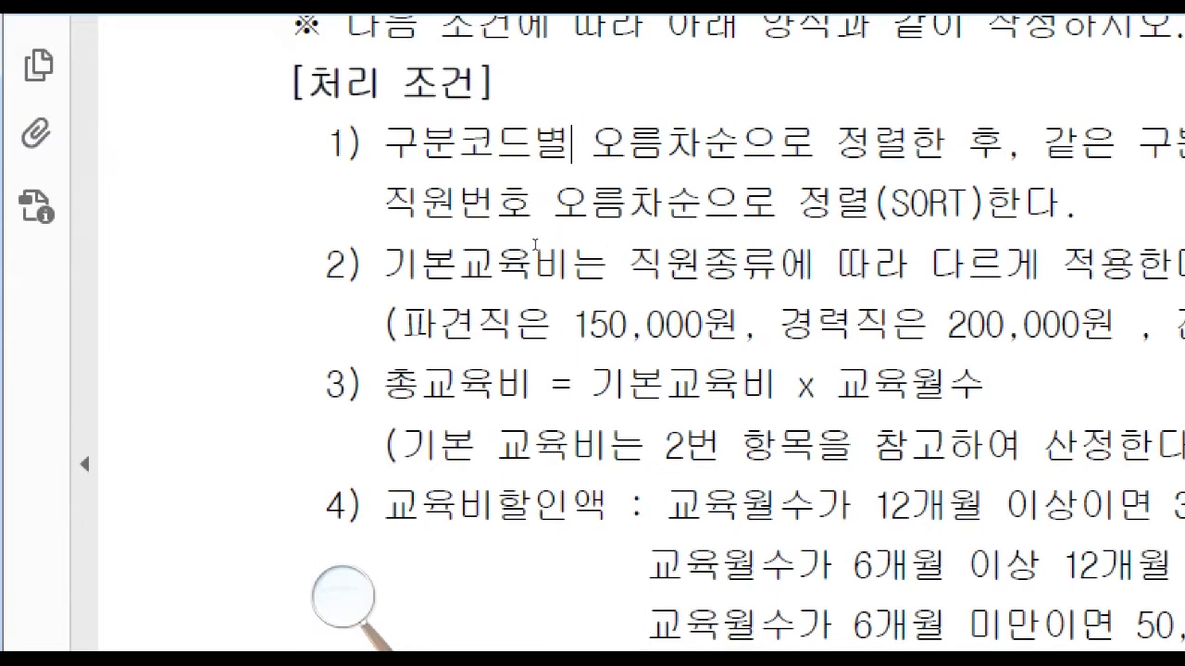
pyautogui.click(191, 314)
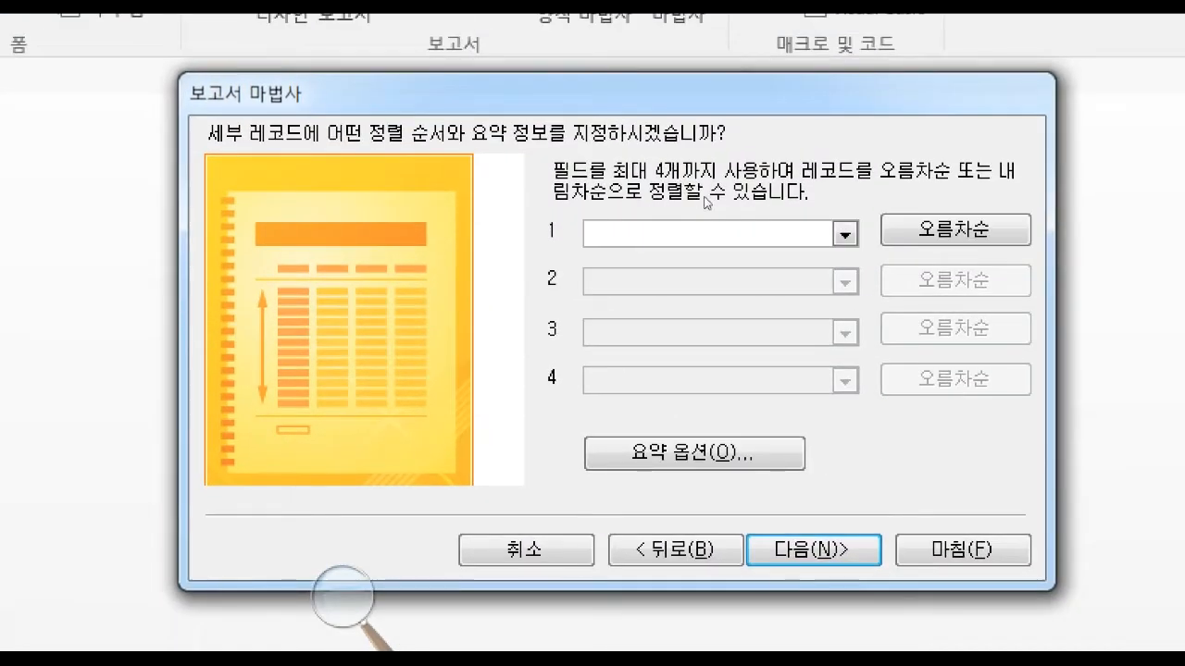
pyautogui.click(845, 234)
pyautogui.press('Down')
pyautogui.press('Down')
pyautogui.press('Return')
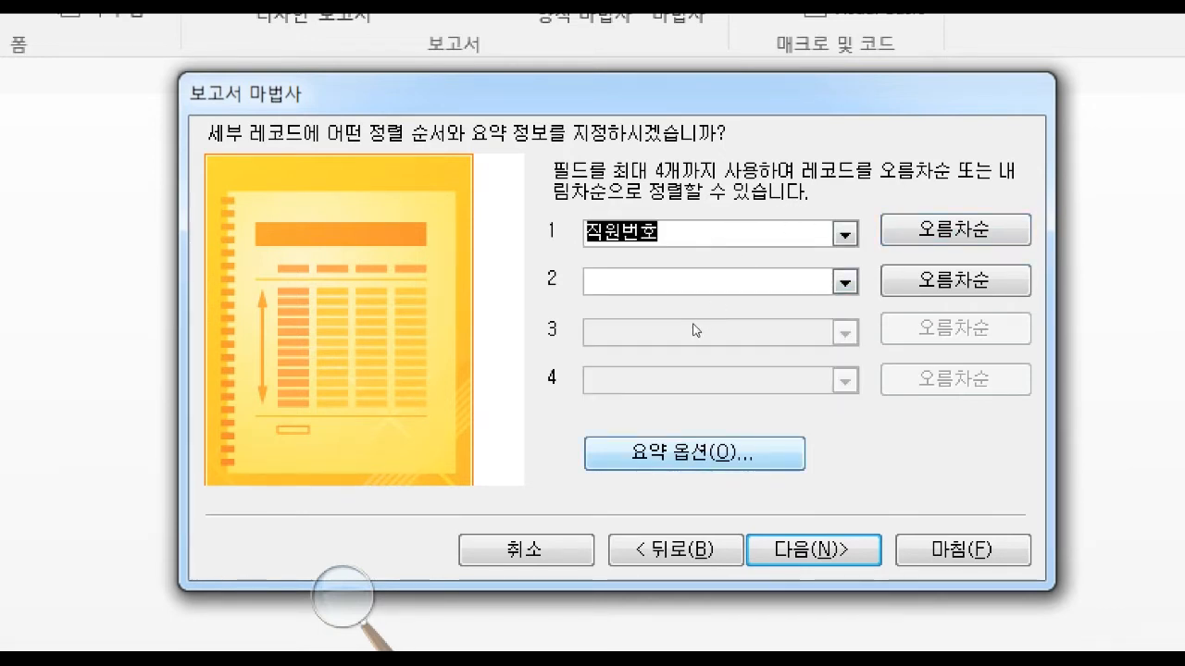
# Open the summary options, check the exam PDF's condition 7, and enable averages (평균) for 총교육비, 교육비할인액 and 최종 납부액.
pyautogui.hotkey('alt', 'o')
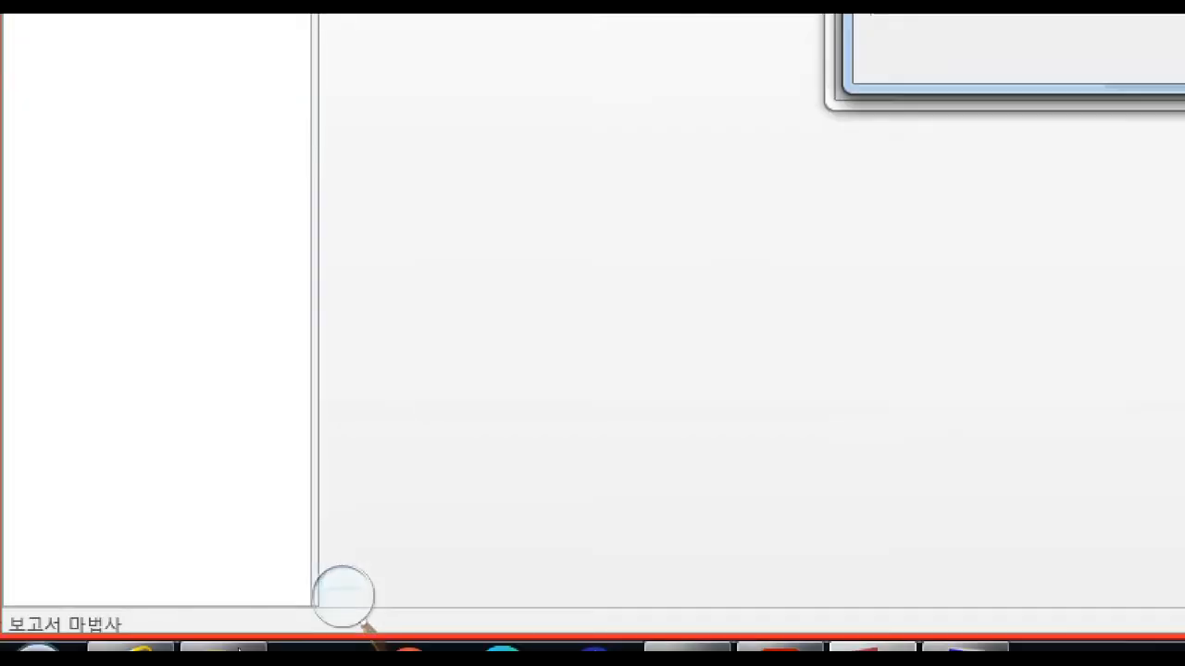
pyautogui.click(780, 648)
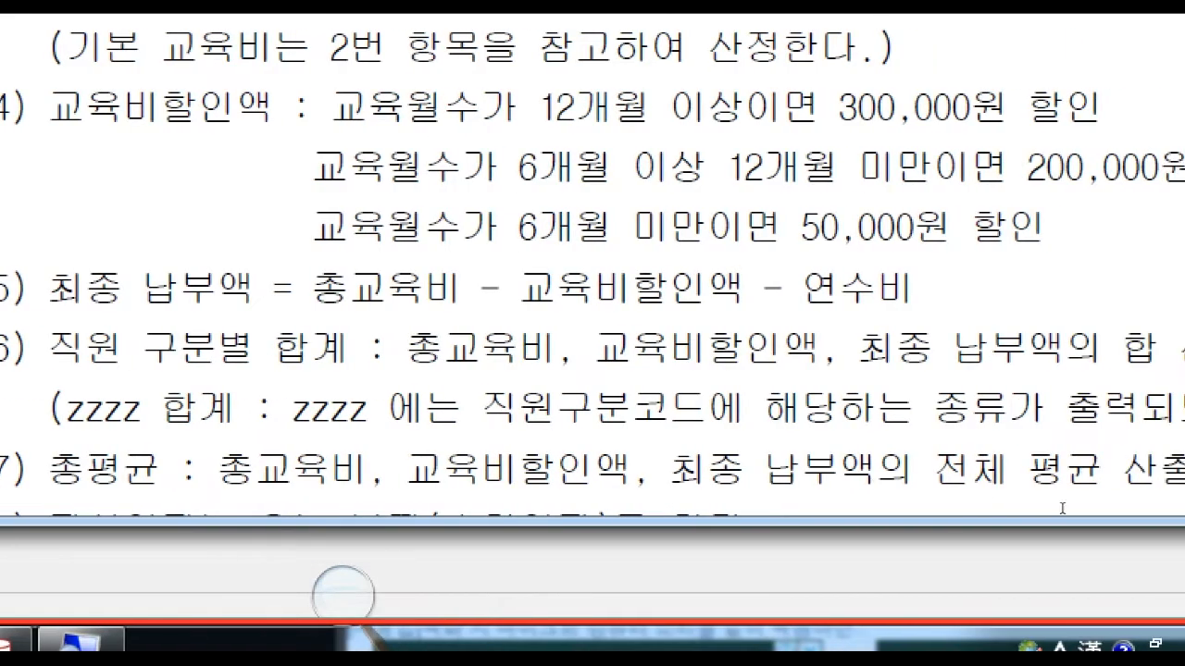
pyautogui.scroll(-3, 485, 481)
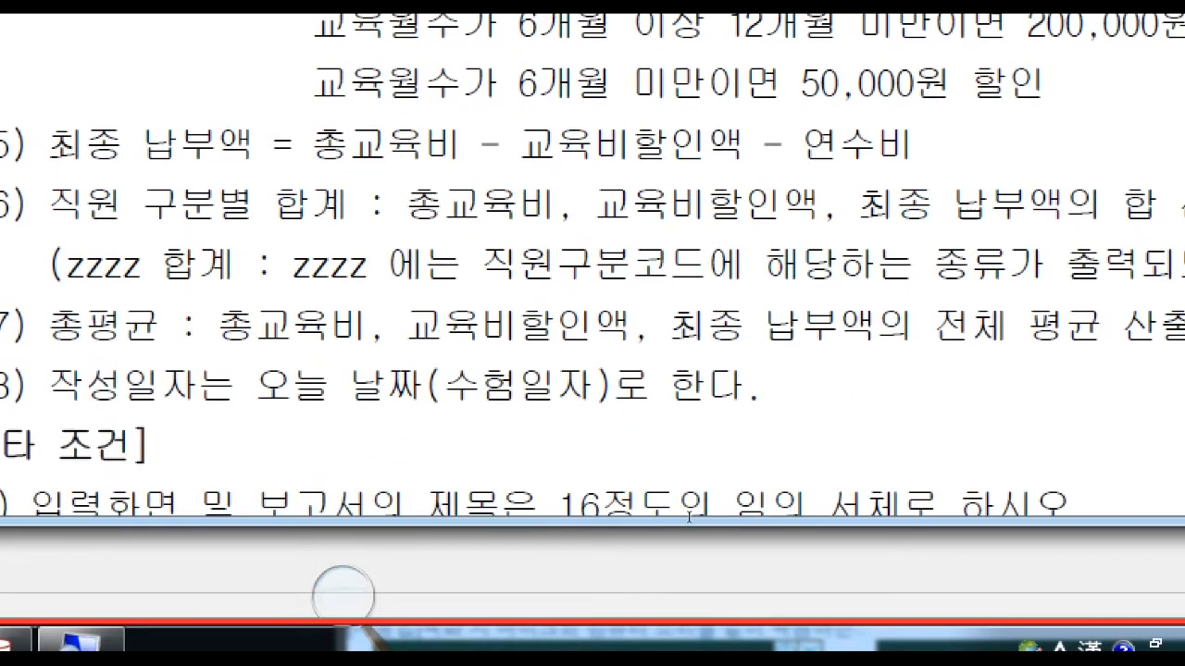
pyautogui.moveTo(52, 277); pyautogui.dragTo(425, 337)
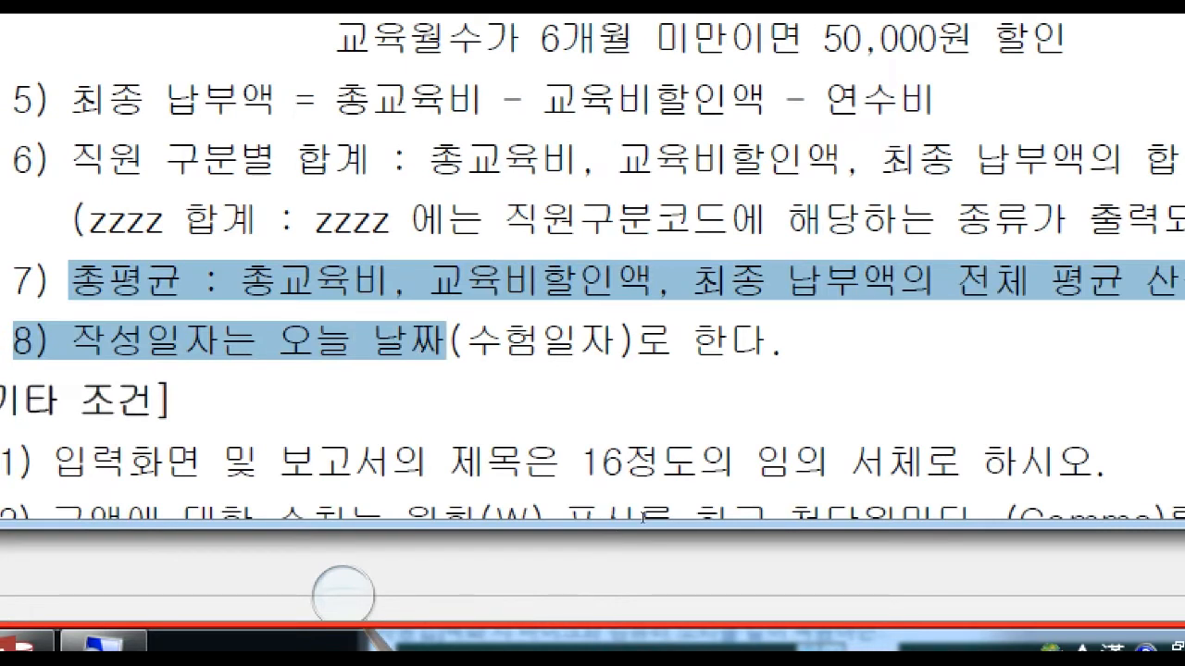
pyautogui.click(425, 338)
pyautogui.moveTo(240, 281); pyautogui.dragTo(937, 280)
pyautogui.click(941, 324)
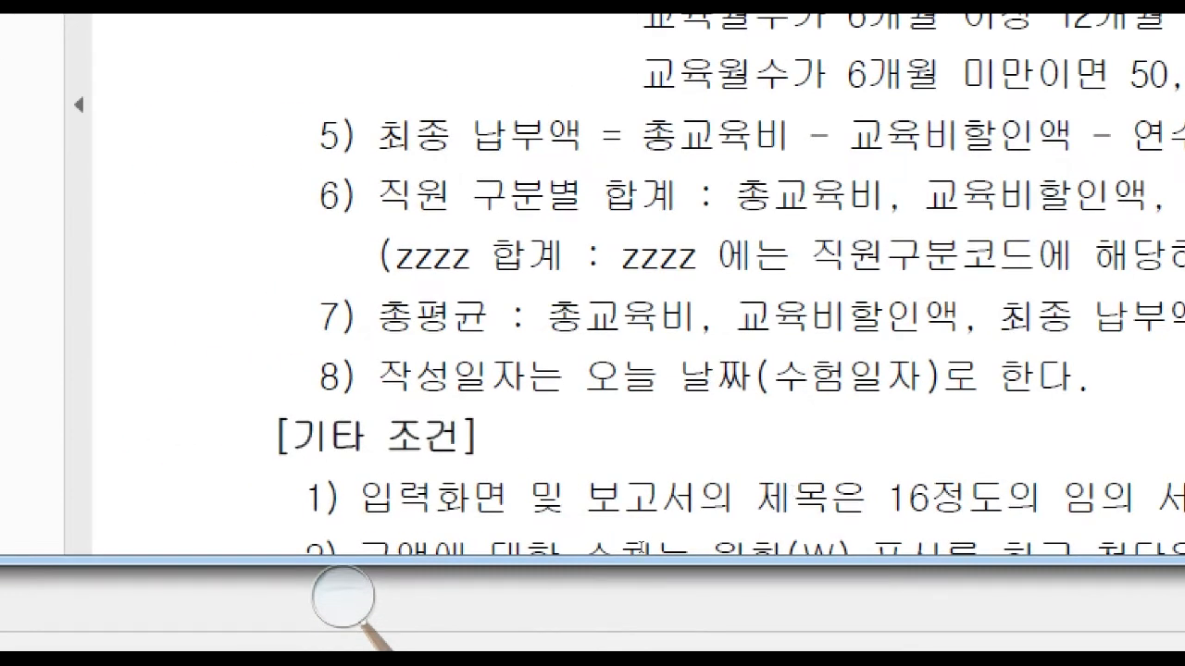
pyautogui.moveTo(317, 662)
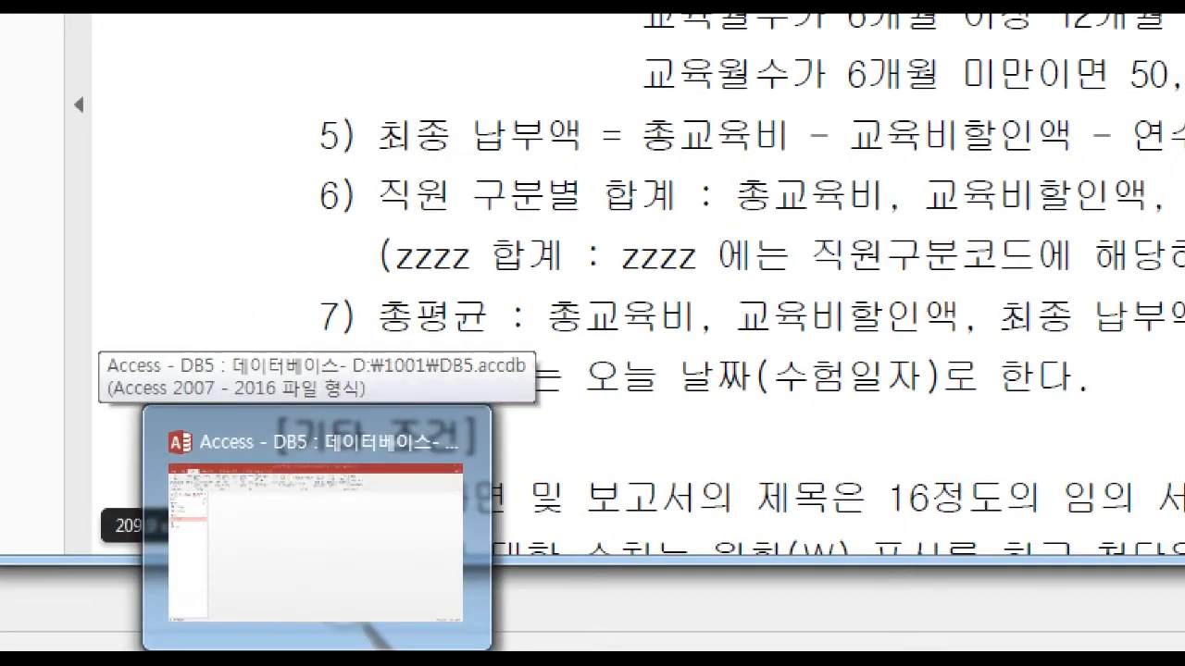
pyautogui.click(317, 659)
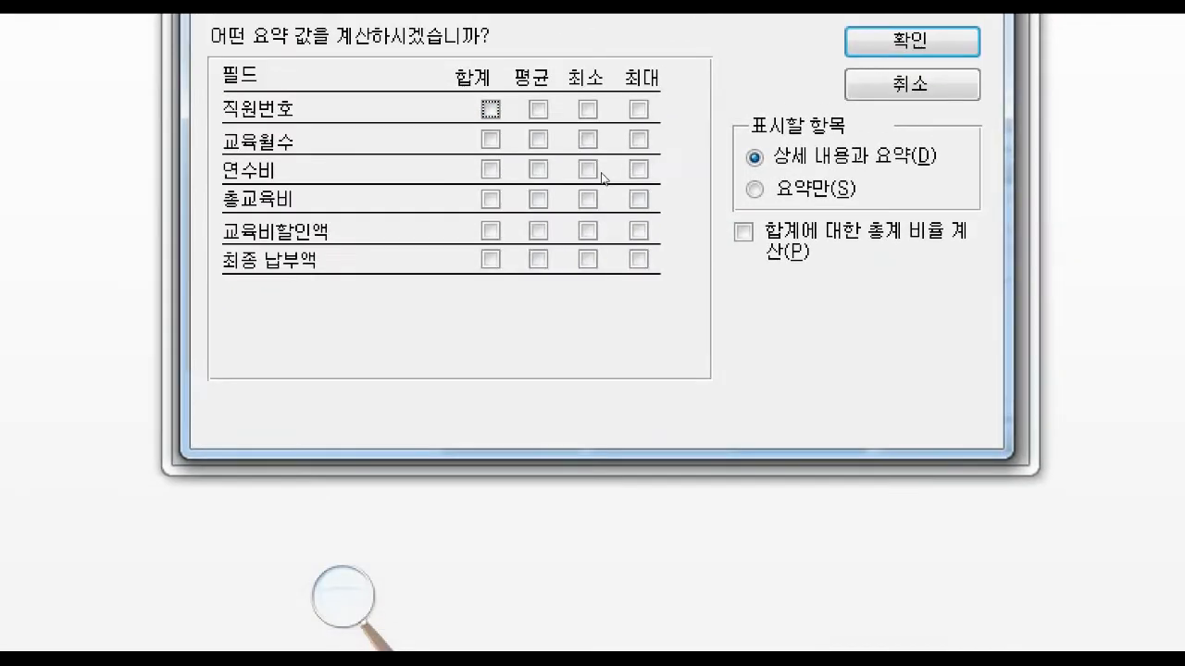
pyautogui.click(539, 201)
pyautogui.click(539, 233)
pyautogui.click(538, 261)
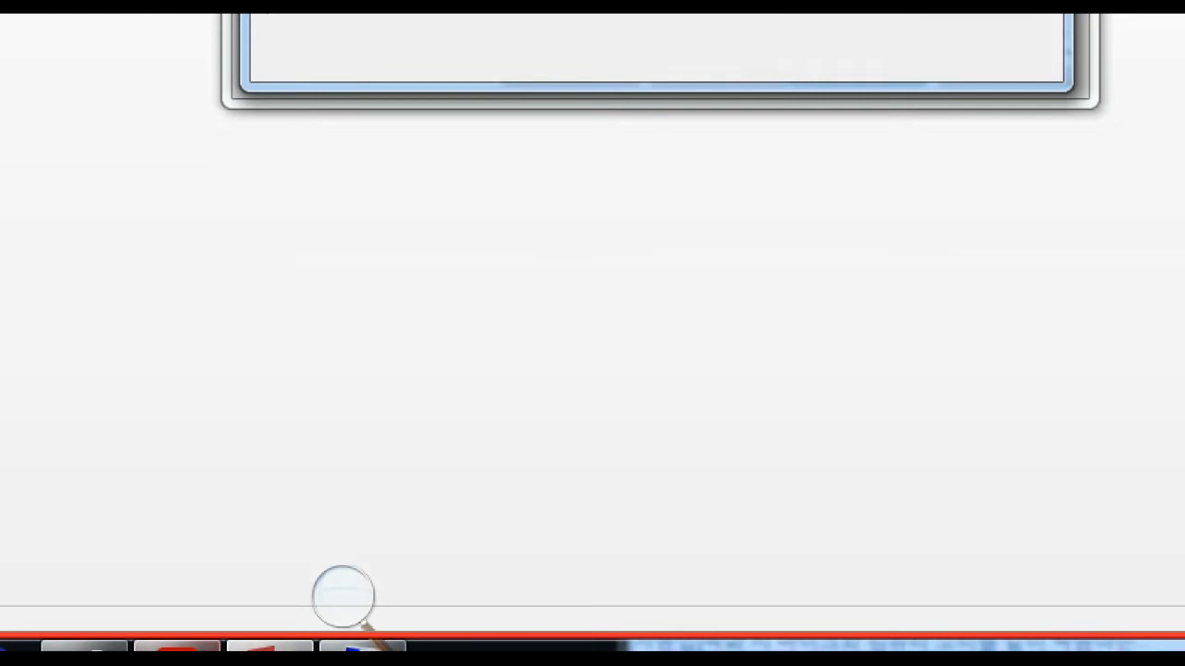
# Check the exam PDF's condition 6 and enable sums (합계) for 총교육비, 교육비할인액 and 최종 납부액 in the summary options.
pyautogui.click(356, 649)
pyautogui.moveTo(240, 289)
pyautogui.mouseDown()
pyautogui.moveTo(333, 290)
pyautogui.moveTo(655, 349)
pyautogui.mouseUp()
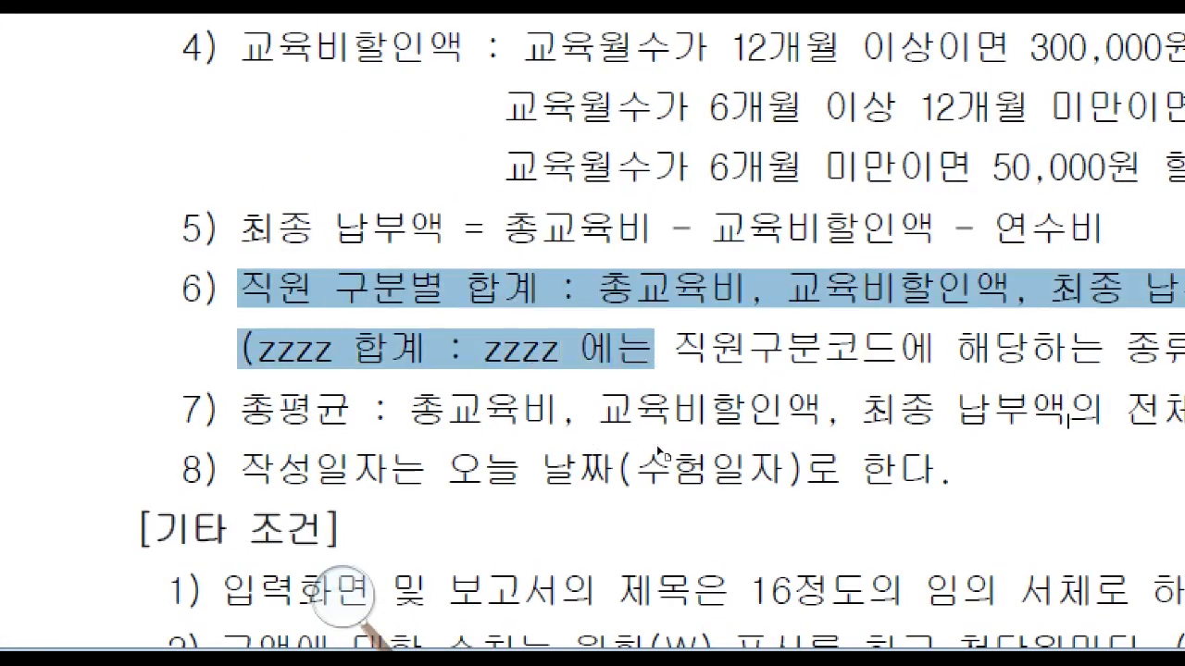
pyautogui.click(618, 349)
pyautogui.moveTo(370, 290); pyautogui.dragTo(745, 290)
pyautogui.click(673, 290)
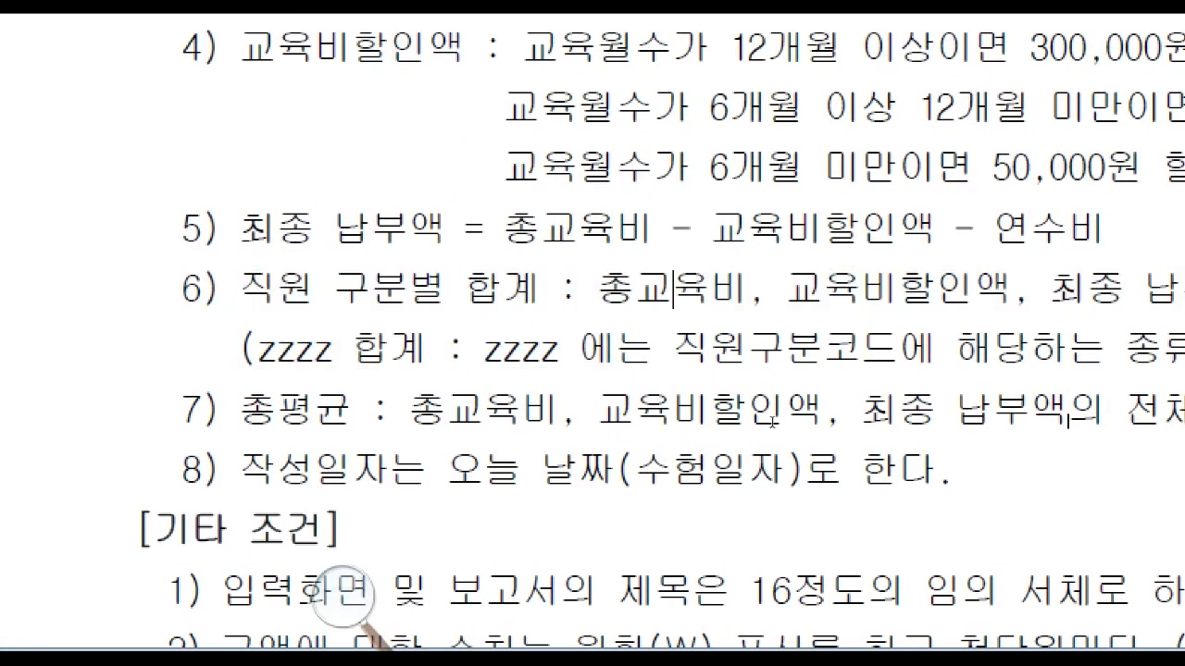
pyautogui.moveTo(576, 290); pyautogui.dragTo(1013, 290)
pyautogui.click(824, 290)
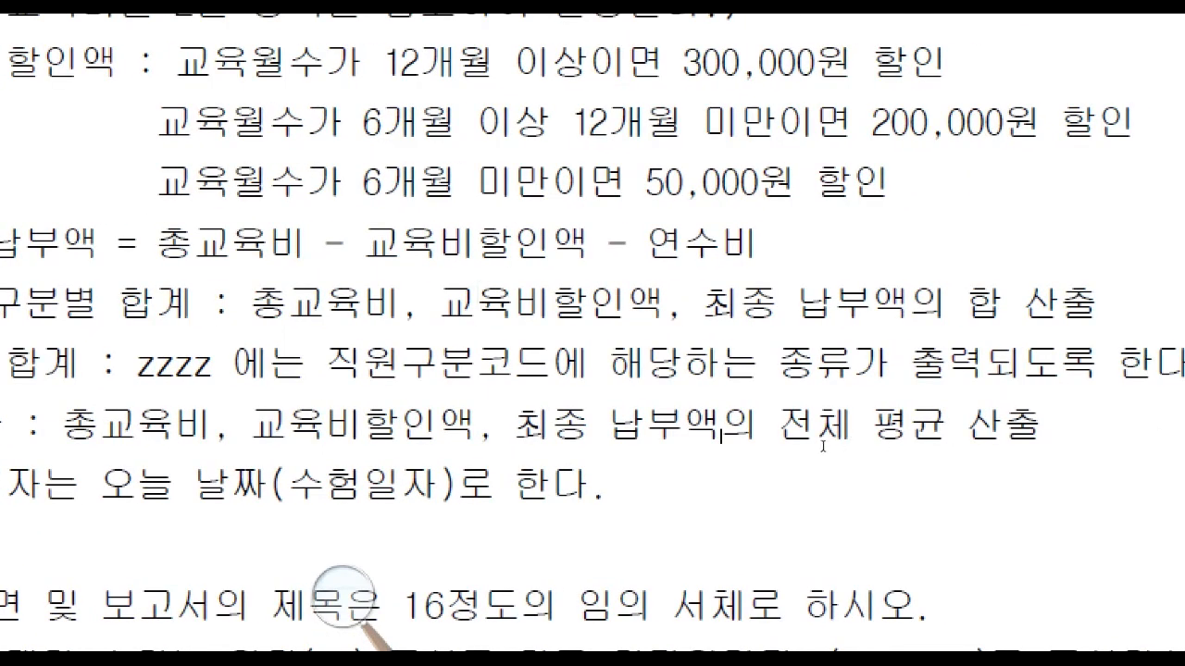
pyautogui.moveTo(970, 426); pyautogui.dragTo(671, 427)
pyautogui.click(671, 429)
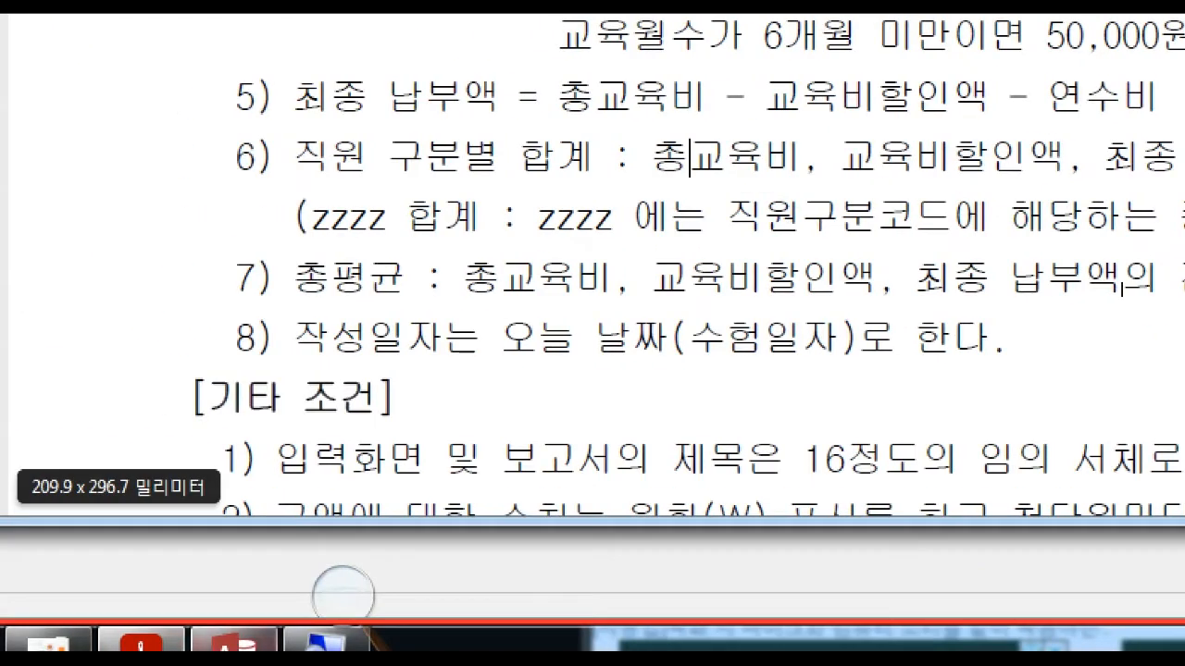
pyautogui.click(235, 645)
pyautogui.click(381, 298)
pyautogui.click(382, 329)
pyautogui.click(381, 358)
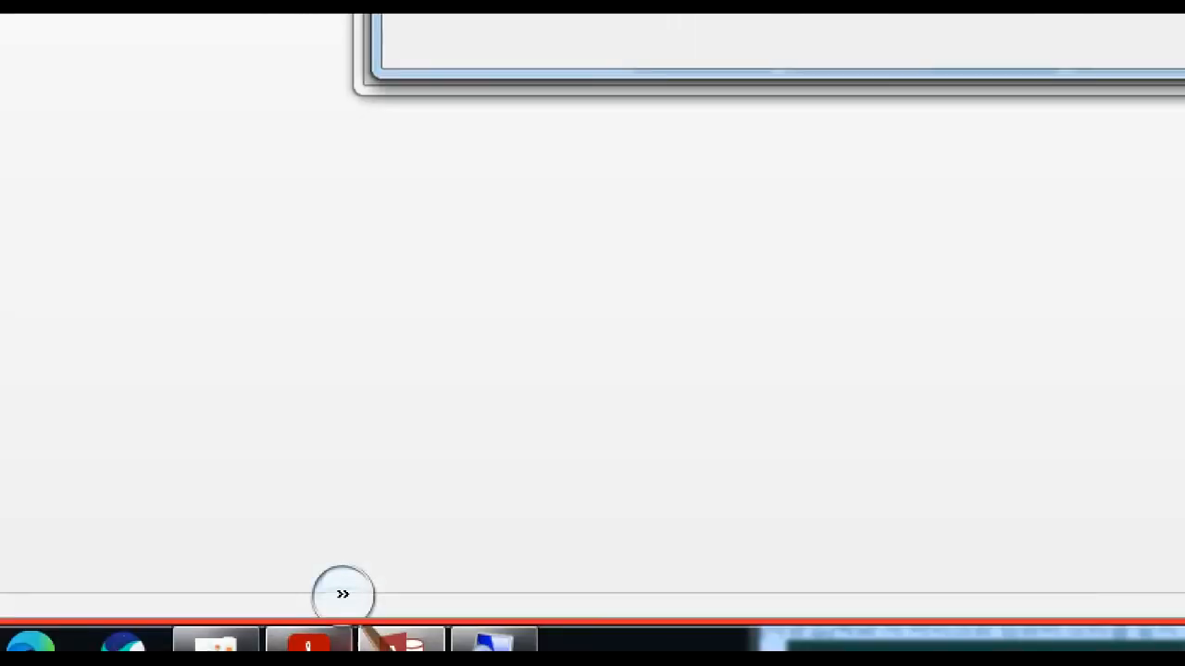
# Review the exam PDF's zzzz 합계 condition and compare it with the group total rows in the sample report layout.
pyautogui.click(310, 642)
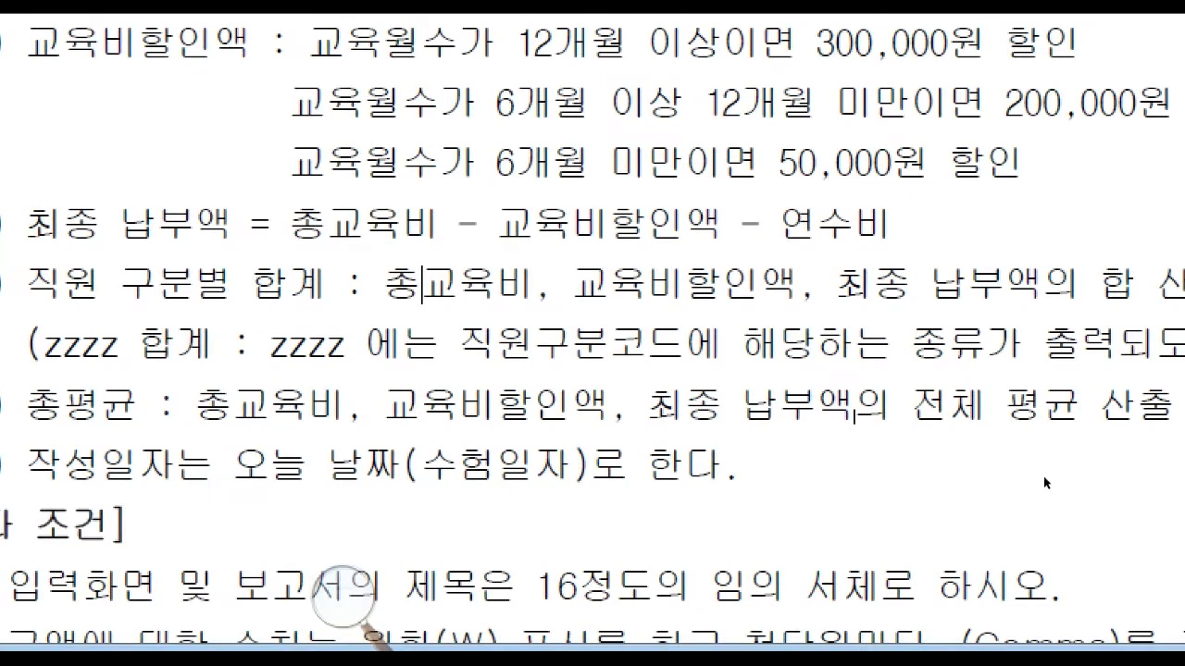
pyautogui.moveTo(471, 457); pyautogui.dragTo(510, 455)
pyautogui.click(541, 451)
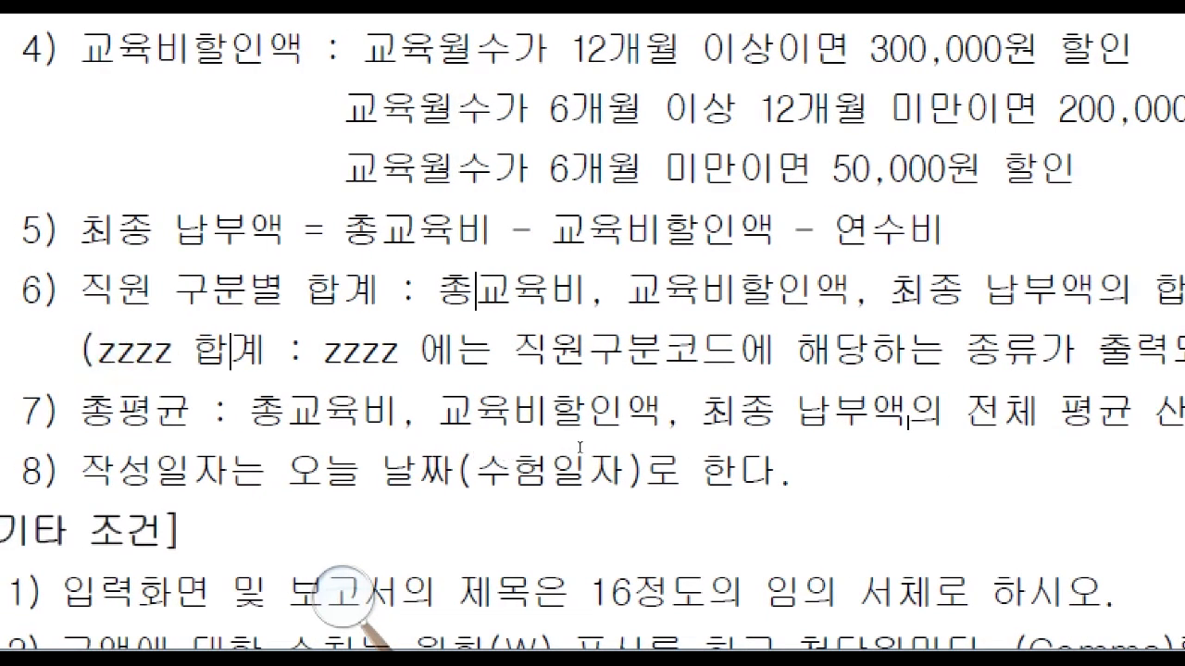
pyautogui.moveTo(585, 448); pyautogui.dragTo(688, 455)
pyautogui.click(778, 458)
pyautogui.moveTo(1116, 455); pyautogui.dragTo(810, 453)
pyautogui.click(731, 453)
pyautogui.scroll(-3, 581, 524)
pyautogui.scroll(-8, 583, 524)
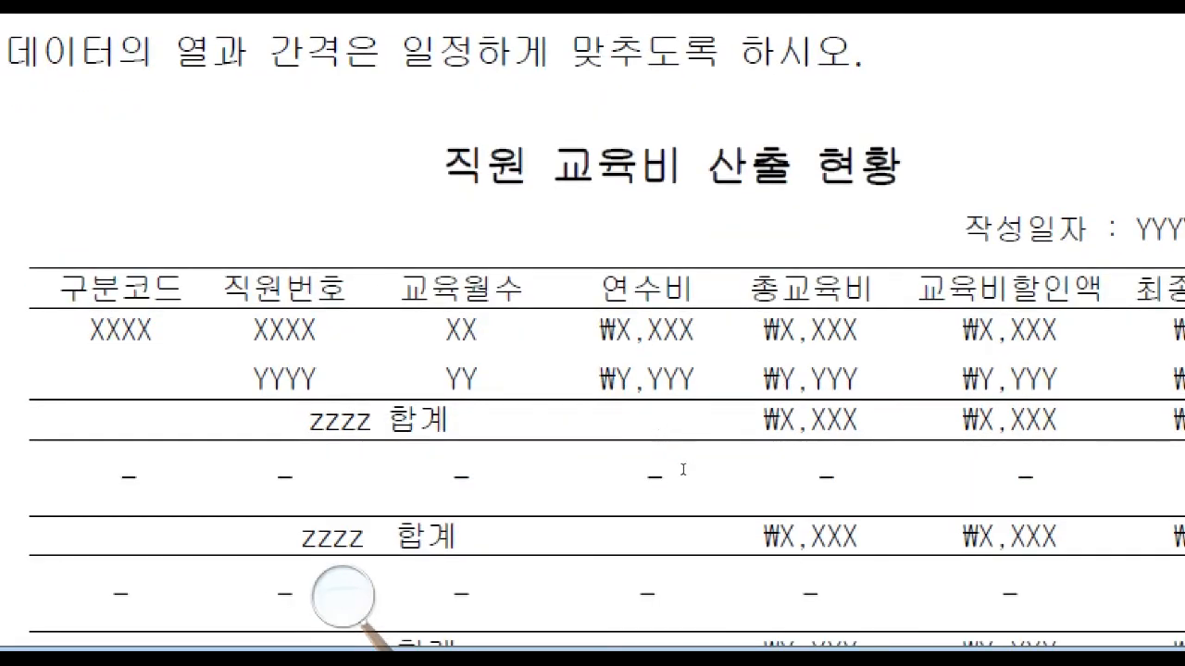
pyautogui.scroll(-2, 683, 470)
pyautogui.moveTo(640, 443); pyautogui.dragTo(608, 444)
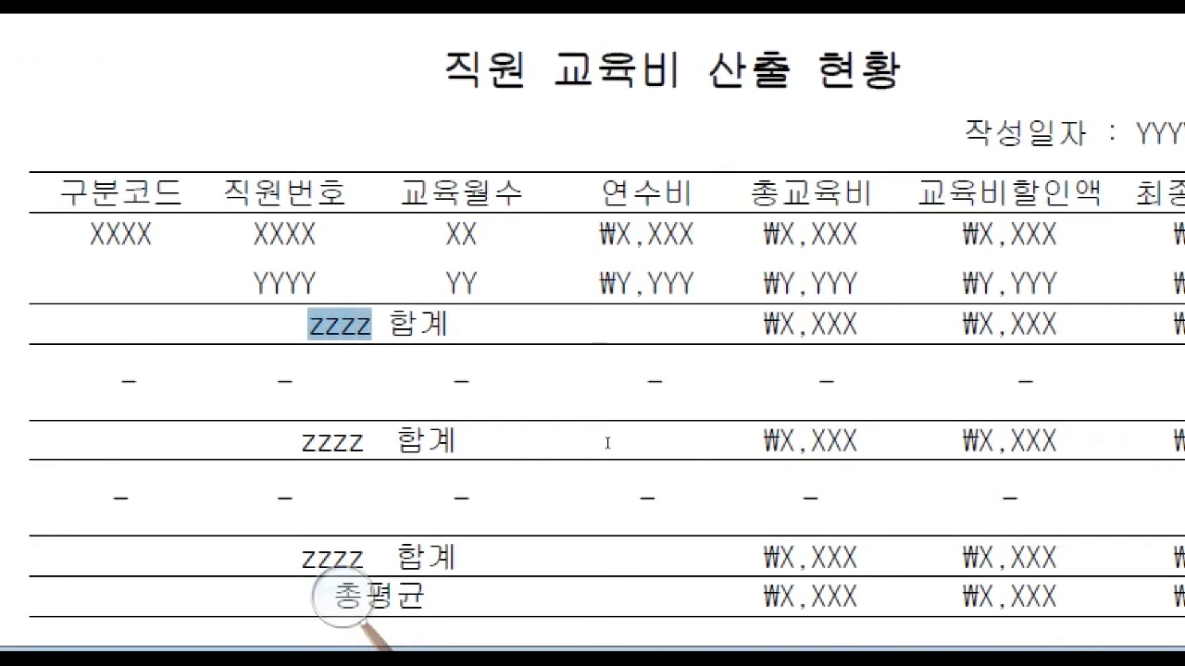
pyautogui.click(604, 443)
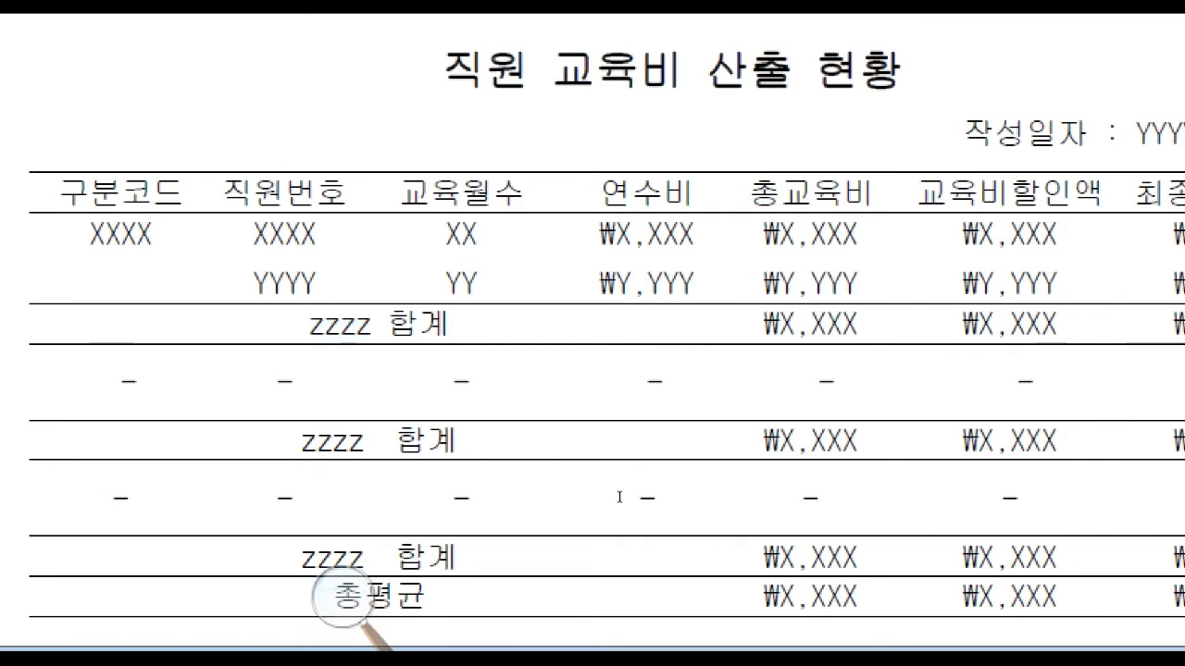
pyautogui.scroll(2, 621, 511)
pyautogui.scroll(8, 622, 518)
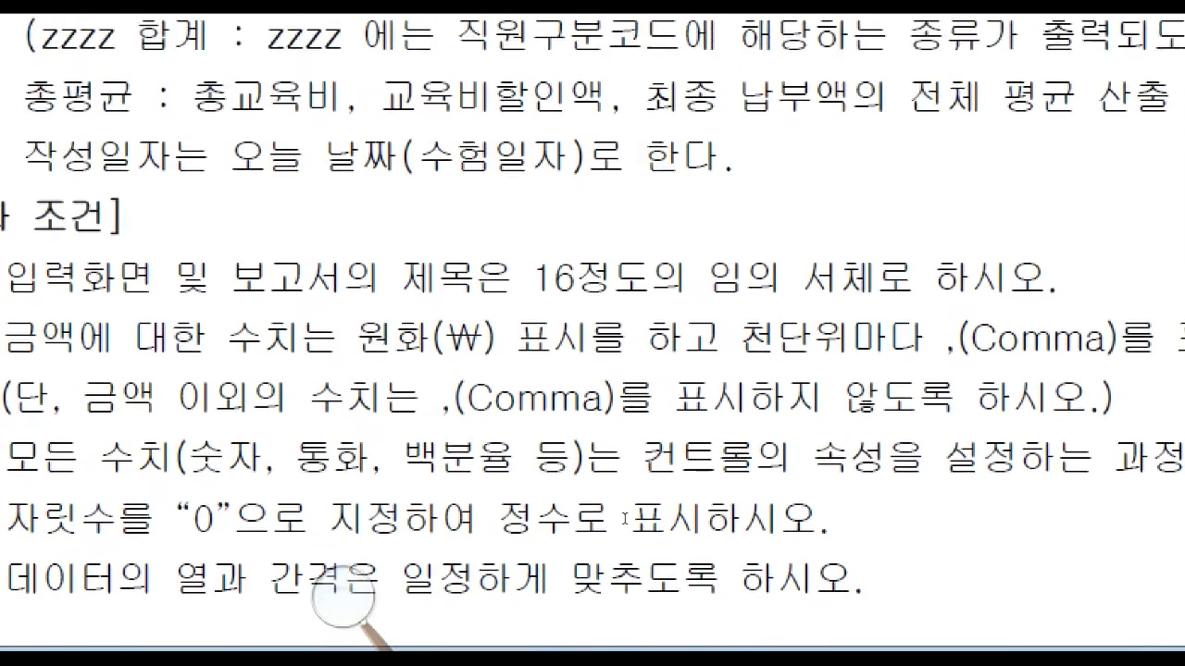
pyautogui.scroll(1, 683, 373)
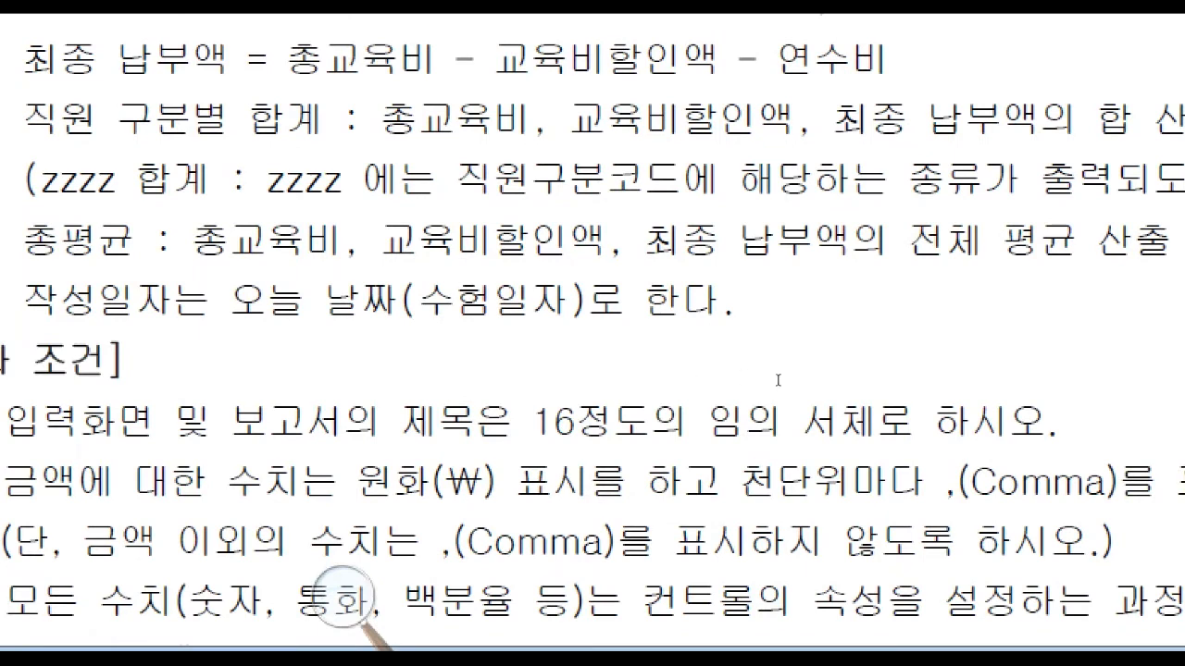
pyautogui.moveTo(918, 373); pyautogui.dragTo(937, 372)
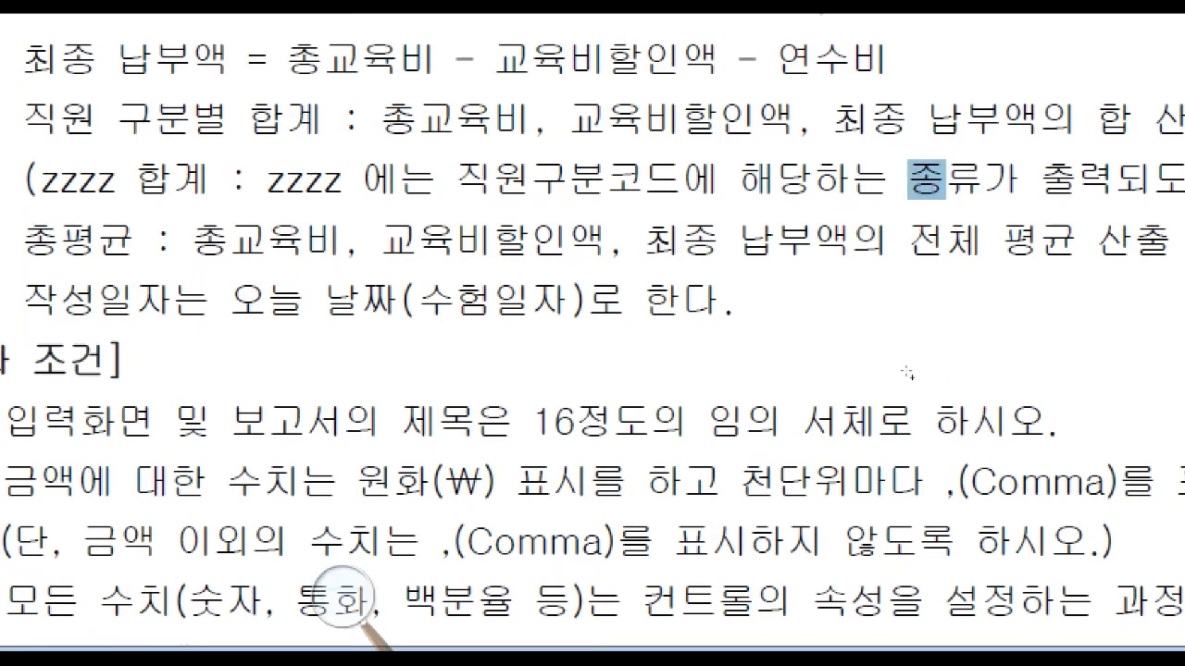
pyautogui.moveTo(944, 180); pyautogui.dragTo(1022, 181)
pyautogui.click(910, 180)
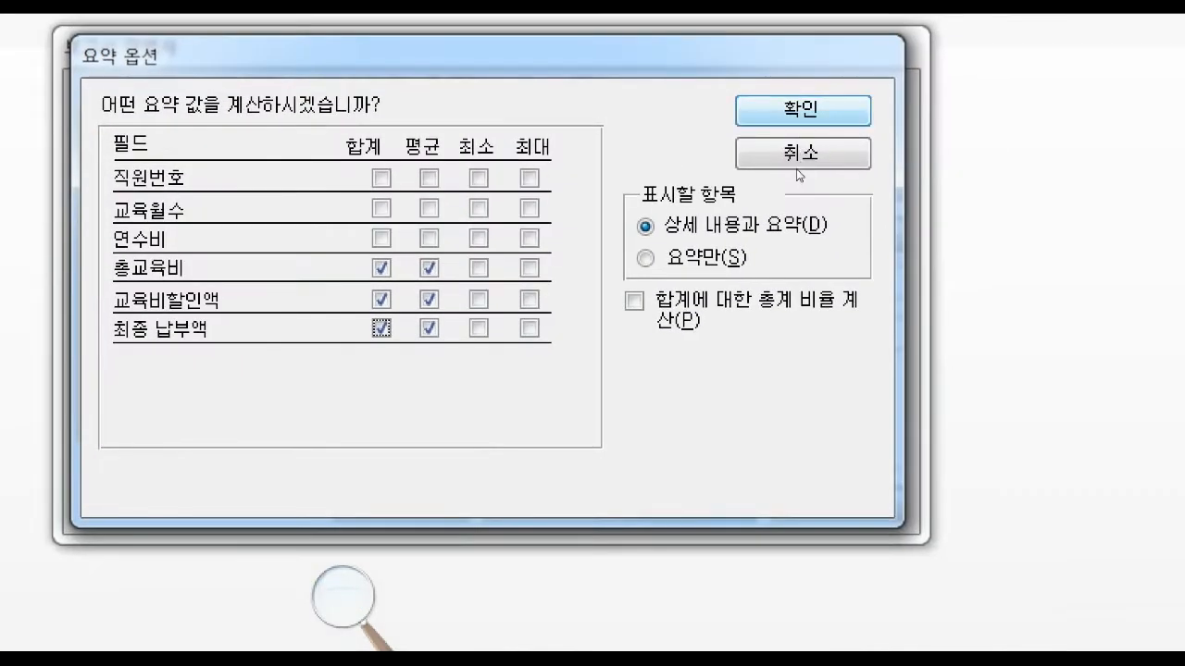
# Accept the summary options, keep the 단계 layout with 세로 orientation, and finish the wizard so the report opens for design changes.
pyautogui.press('Return')
pyautogui.hotkey('alt', 'n')
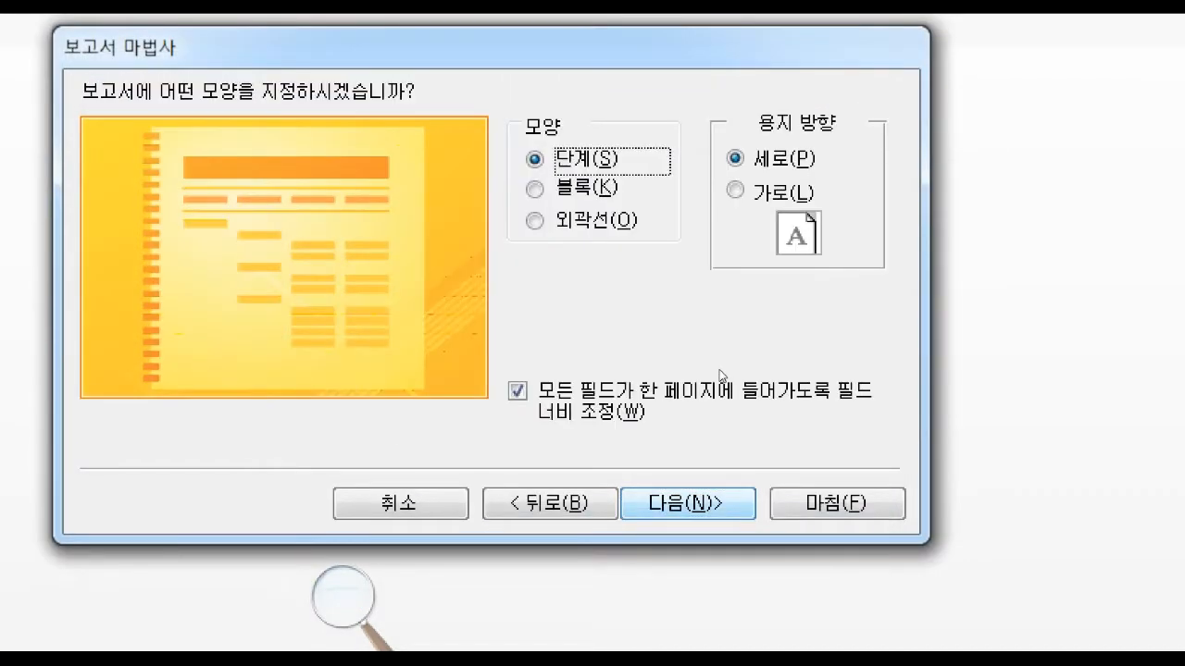
pyautogui.hotkey('alt', 'n')
pyautogui.hotkey('alt', 'm')
pyautogui.hotkey('alt', 'f')
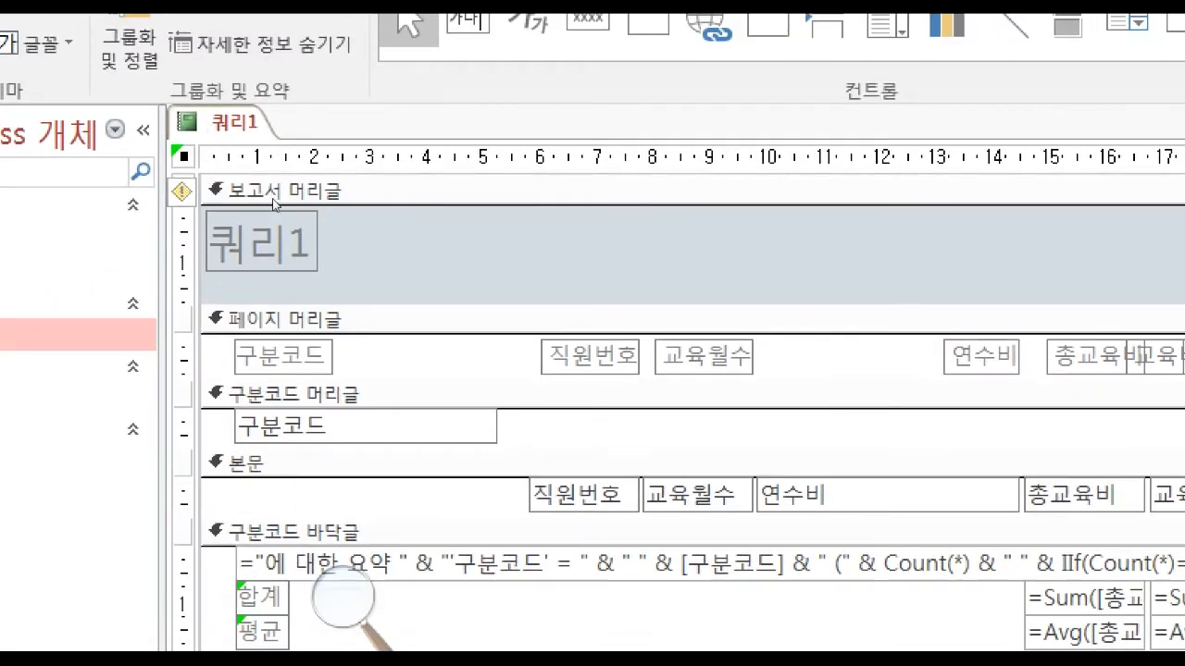
# Check the report title in the exam PDF and change the report header's title label to 직원 교육비 산출 현황.
pyautogui.click(249, 219)
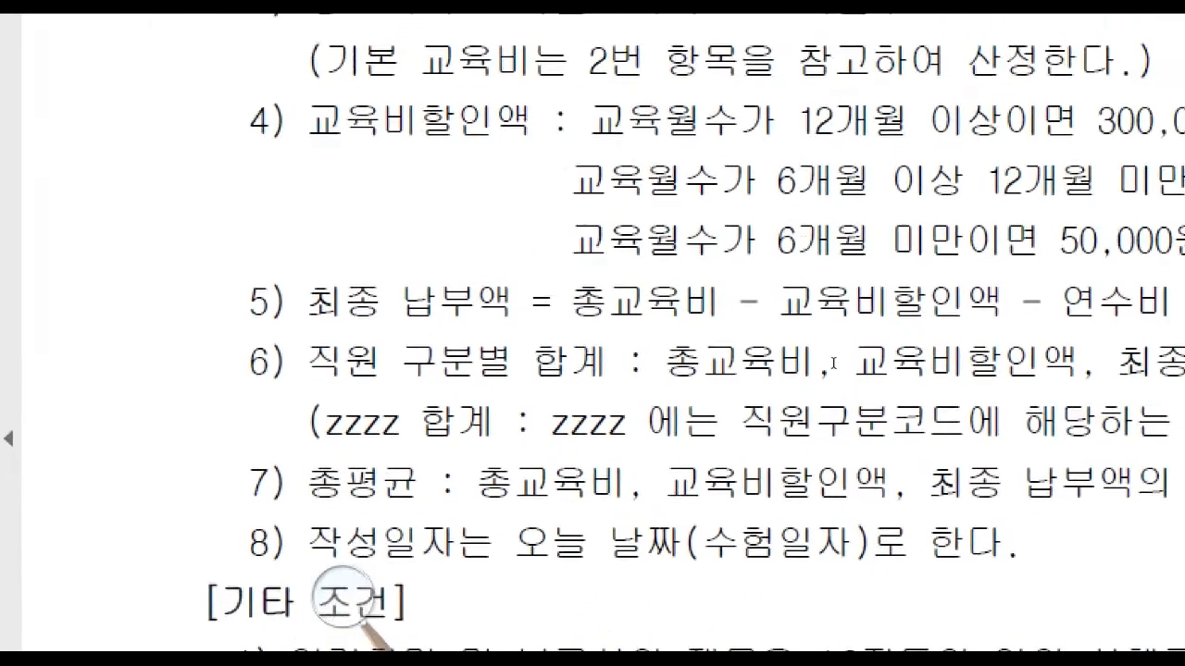
pyautogui.scroll(-4, 731, 461)
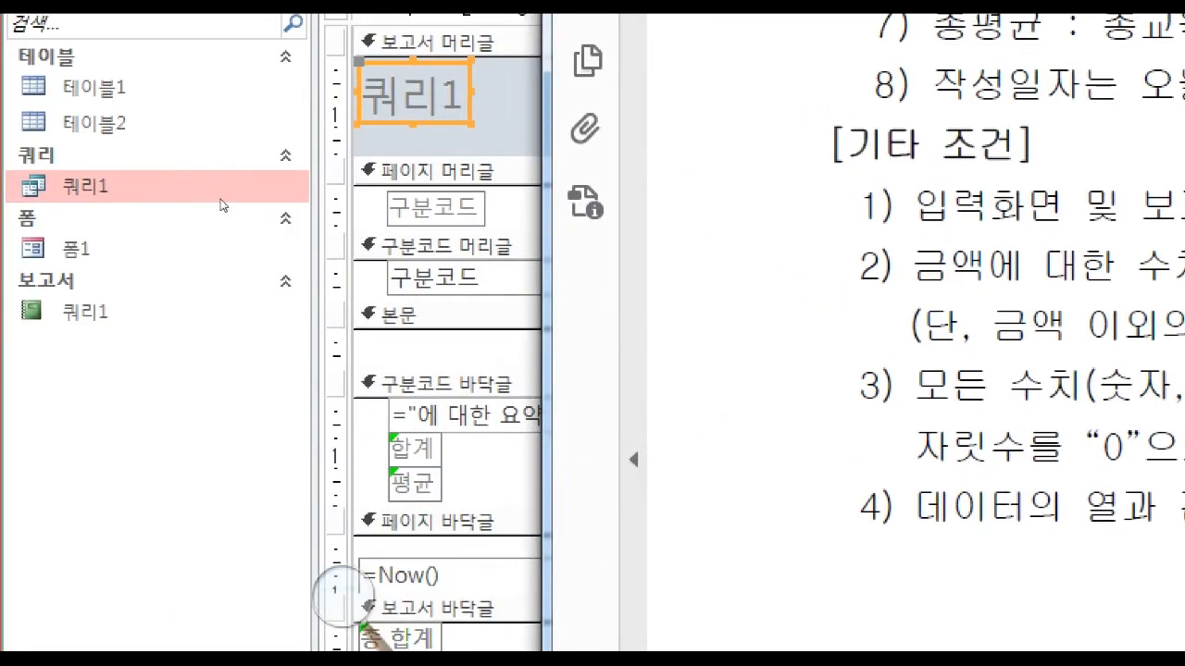
pyautogui.press('BackSpace')
pyautogui.press('BackSpace')
pyautogui.press('BackSpace')
pyautogui.write('W')
pyautogui.press('BackSpace')
pyautogui.press('Hangul')
pyautogui.write('직ㅇ원 교육비 산출 ㅎ')
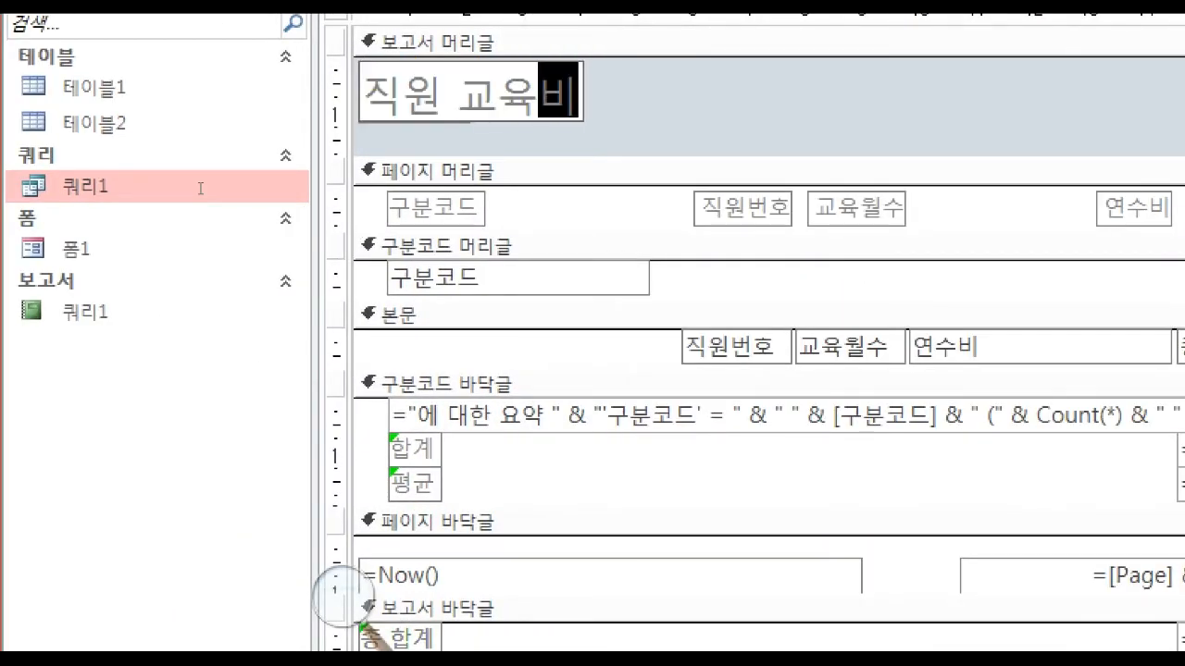
pyautogui.write('현황')
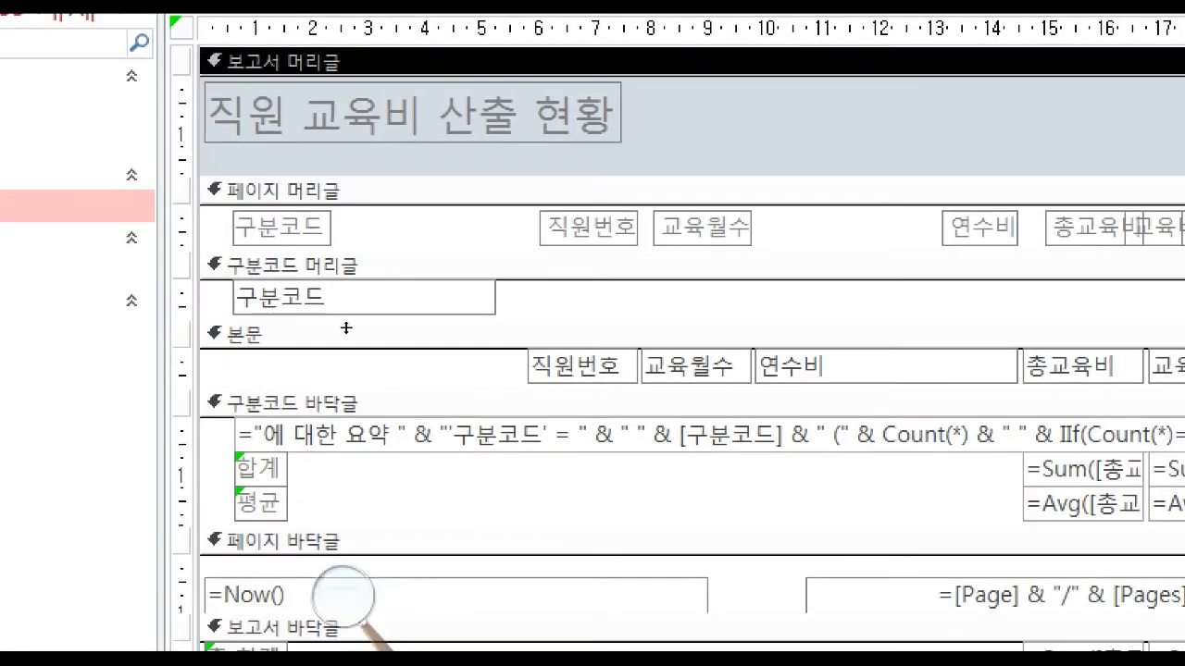
# Move the title label to the horizontal centre of the report header, keeping its original width.
pyautogui.moveTo(679, 131); pyautogui.dragTo(509, 85)
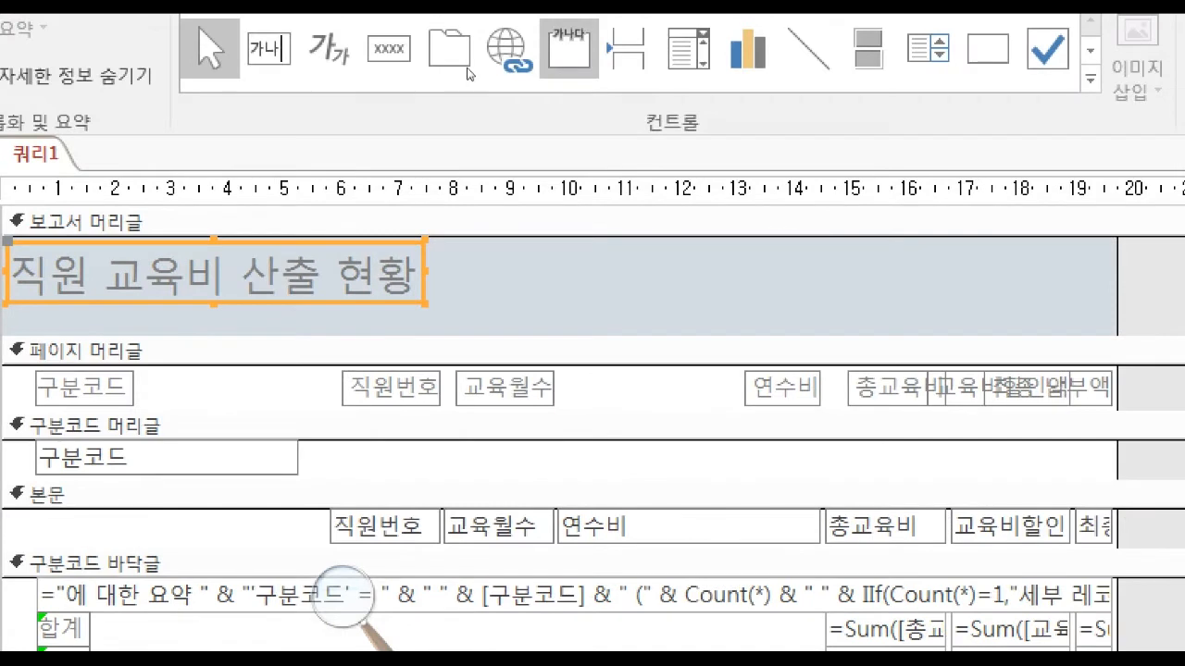
pyautogui.moveTo(425, 271); pyautogui.dragTo(1083, 271)
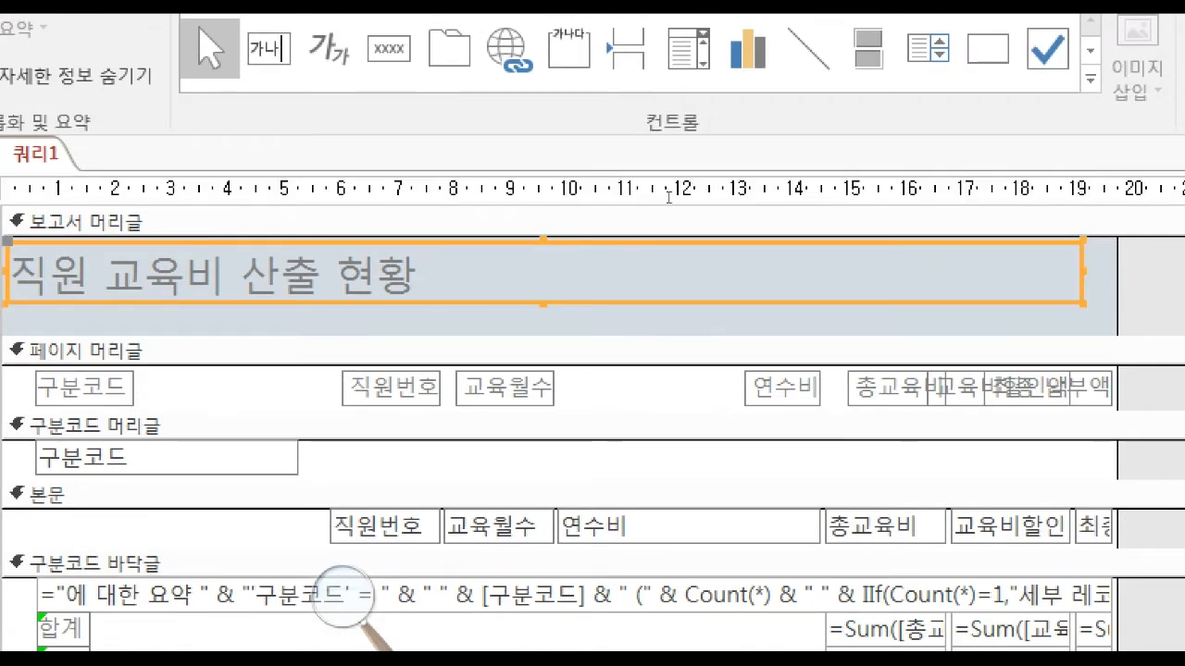
pyautogui.hotkey('ctrl', 'z')
pyautogui.moveTo(376, 210); pyautogui.dragTo(562, 208)
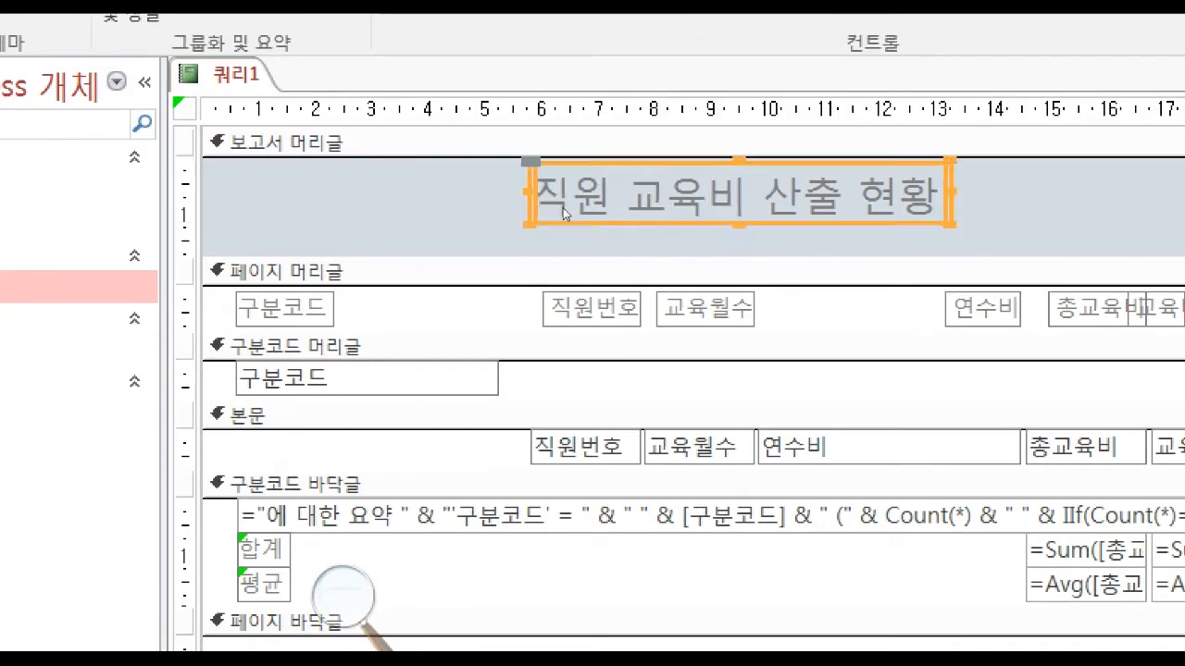
pyautogui.click(584, 206)
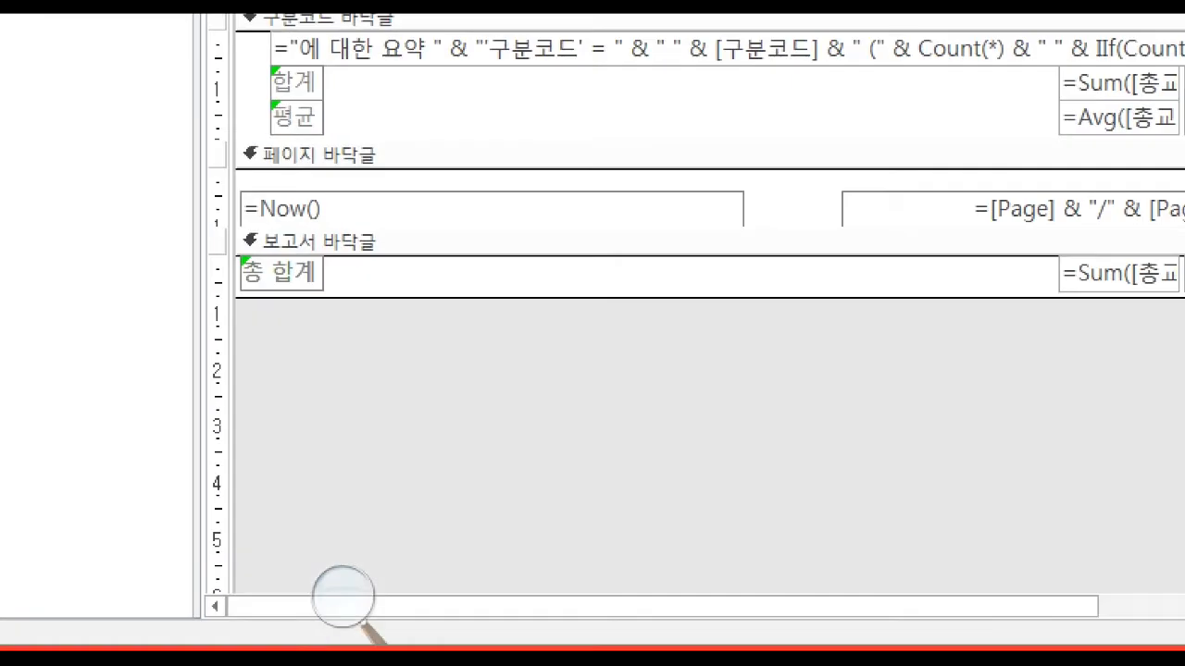
# Check the column headings in the exam PDF's sample report and compare them with the 구분코드 controls in the report design.
pyautogui.click(320, 646)
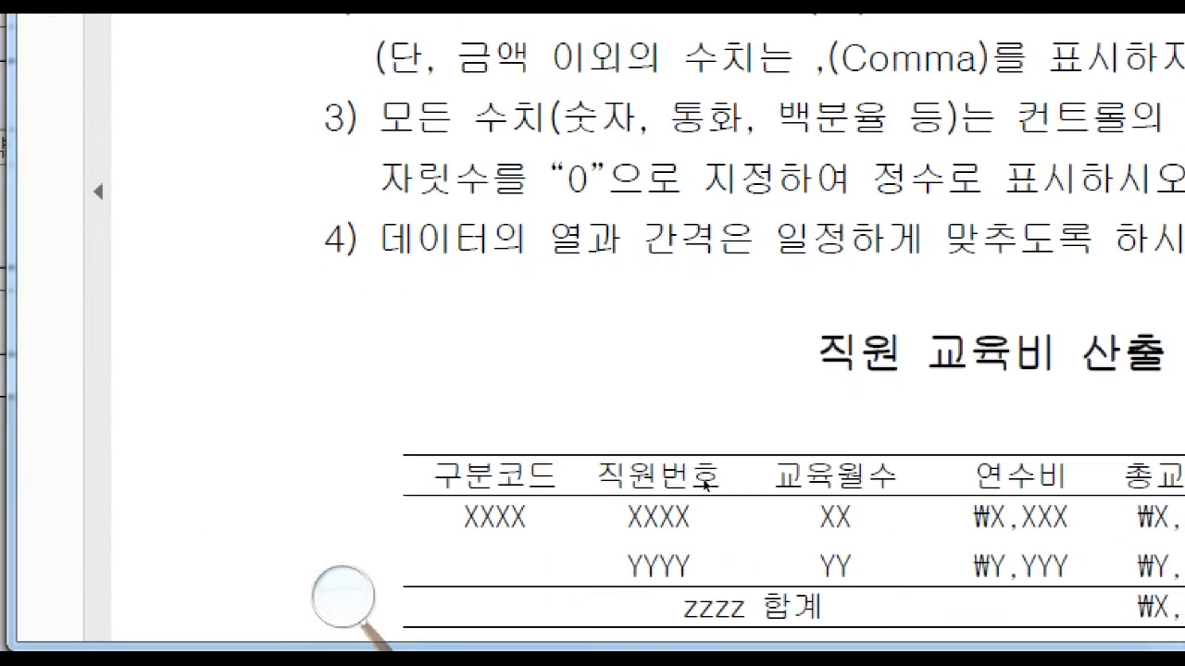
pyautogui.scroll(-4, 667, 467)
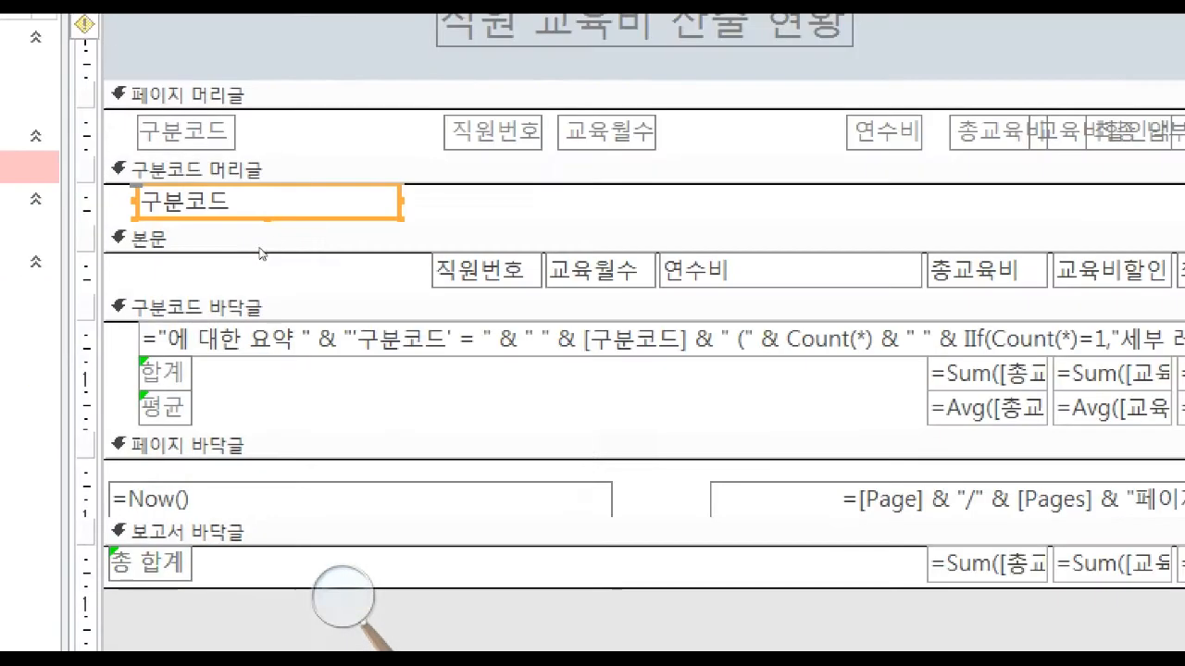
pyautogui.click(188, 132)
pyautogui.click(190, 202)
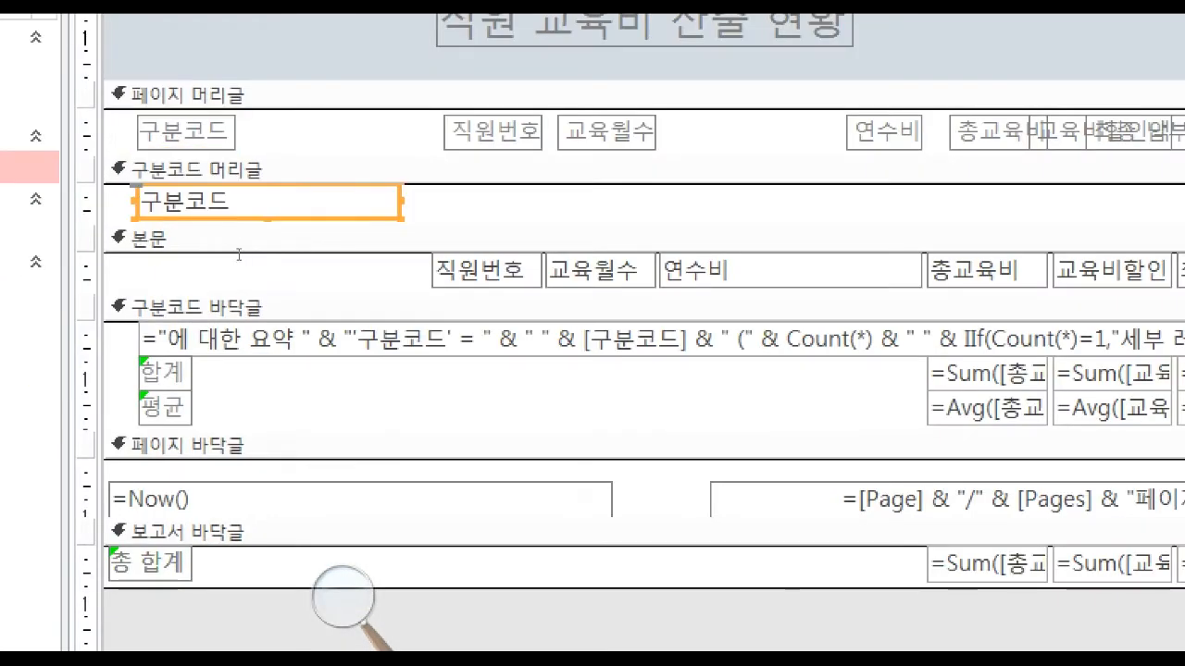
pyautogui.click(277, 132)
pyautogui.click(436, 641)
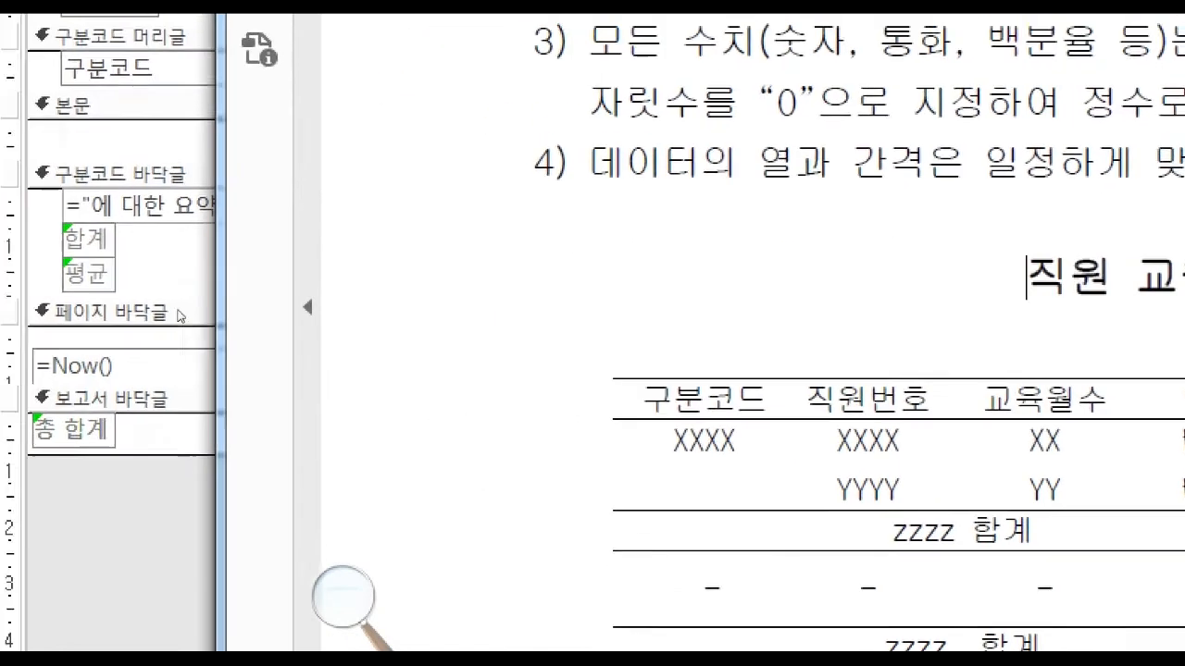
# Select the 직원번호 label and its 본문 text box together and nudge both slightly closer to 구분코드.
pyautogui.click(46, 201)
pyautogui.moveTo(287, 137); pyautogui.dragTo(354, 296)
pyautogui.press('Left')
pyautogui.press('Left')
pyautogui.press('Left')
pyautogui.press('Left')
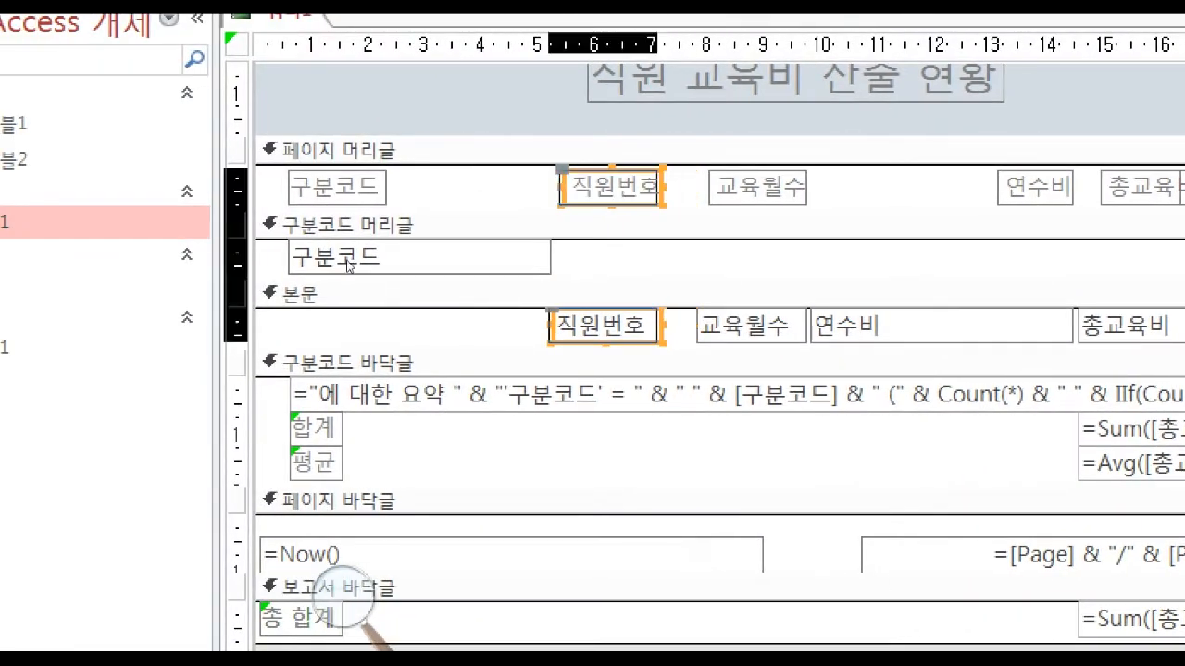
# Compare the 구분코드 text box's section with the exam PDF's sample, examining where 구분코드 sits relative to the detail row.
pyautogui.click(349, 262)
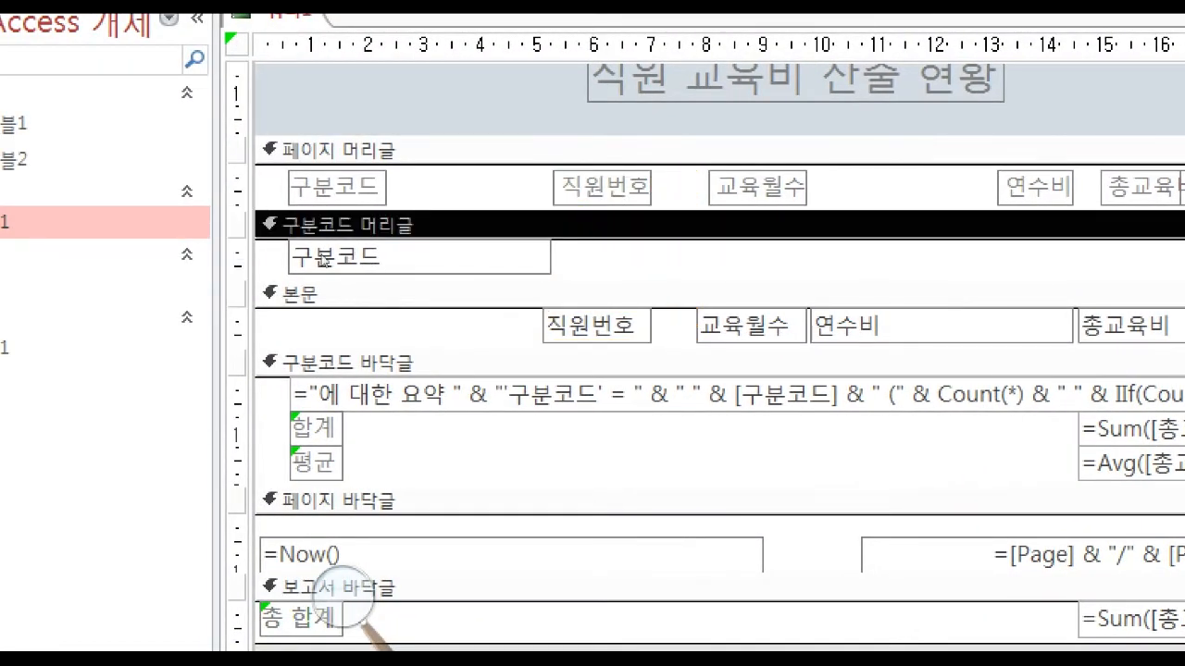
pyautogui.click(322, 259)
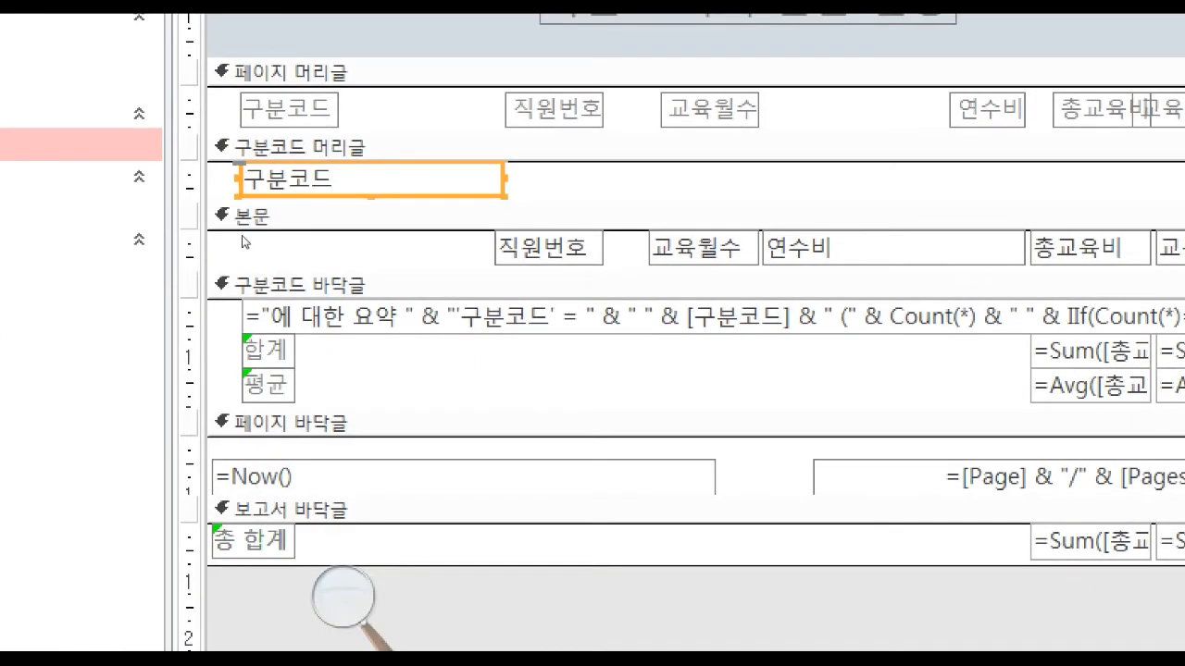
pyautogui.click(229, 268)
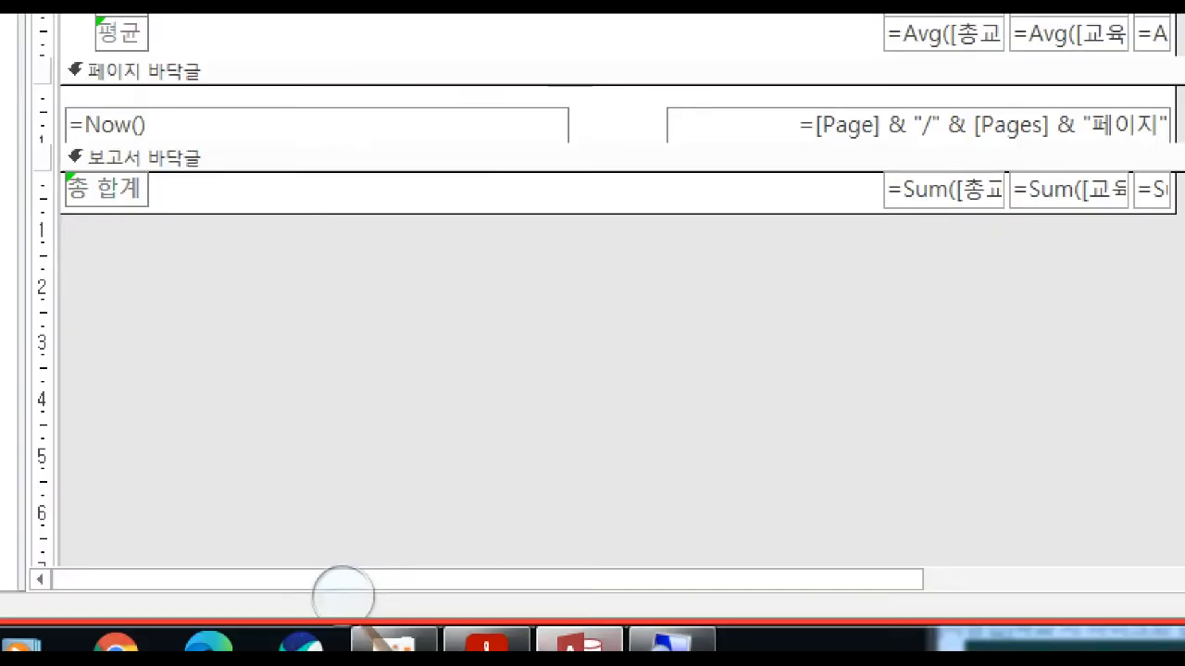
pyautogui.click(486, 643)
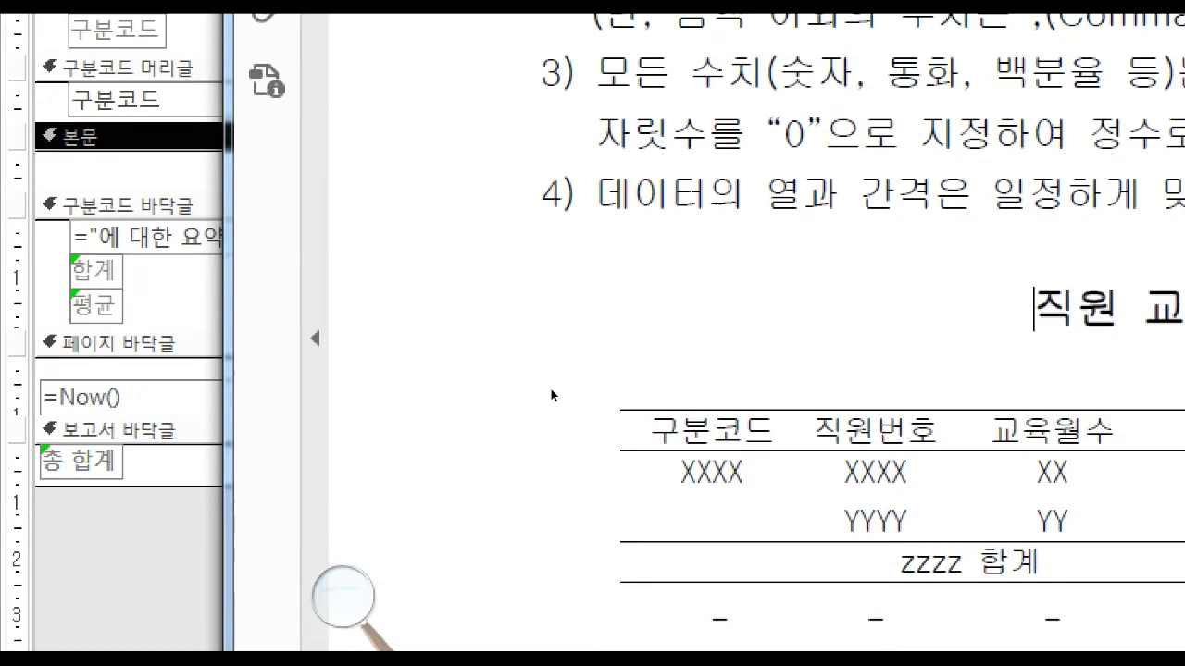
pyautogui.moveTo(1055, 430); pyautogui.dragTo(500, 426)
pyautogui.click(504, 430)
pyautogui.click(221, 295)
# Move the 구분코드 text box from 구분코드 머리글 into 본문 and collapse the emptied 구분코드 머리글 section.
pyautogui.click(250, 178)
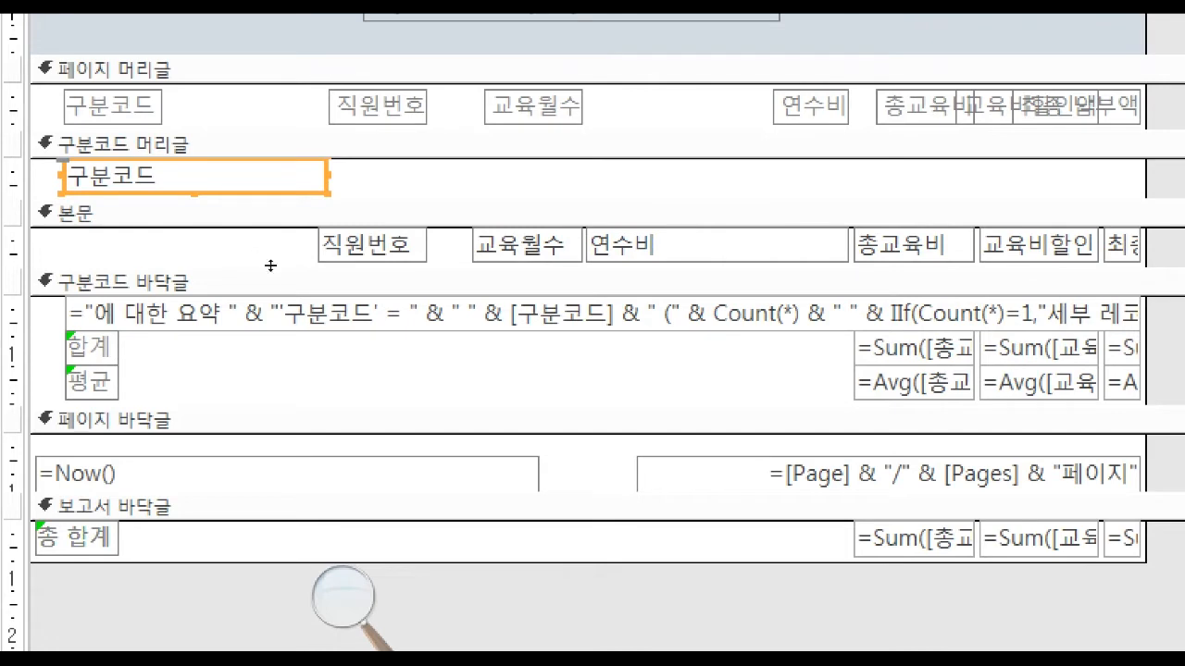
pyautogui.click(282, 267)
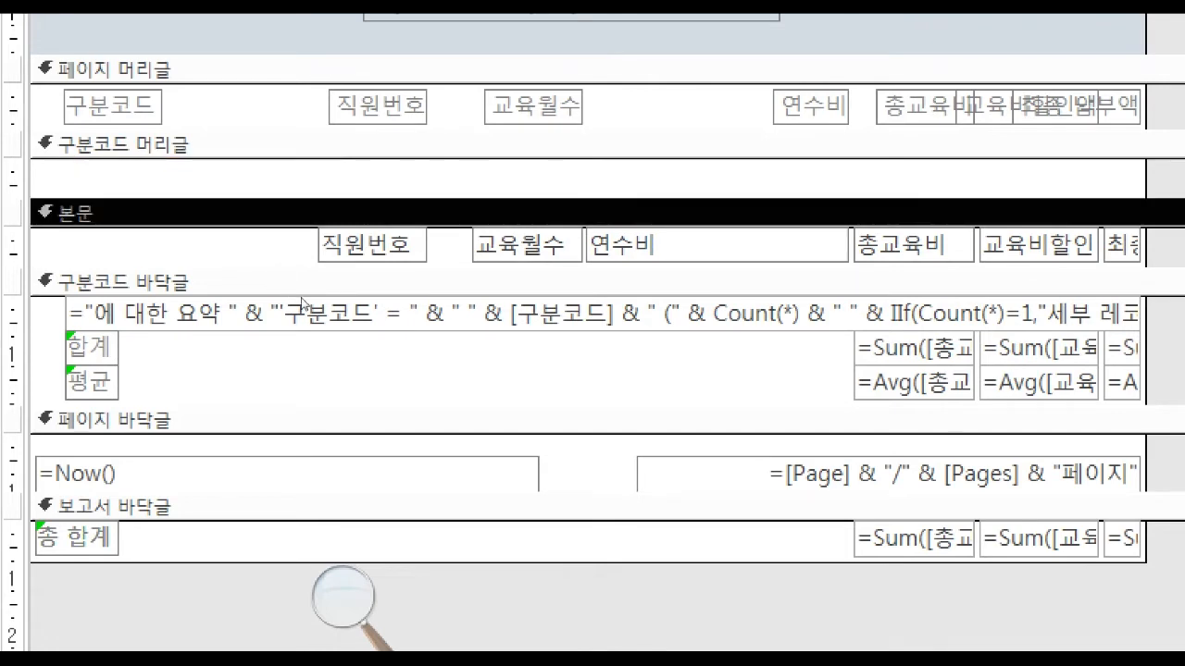
pyautogui.hotkey('ctrl', 'v')
pyautogui.click(266, 265)
pyautogui.moveTo(266, 268); pyautogui.dragTo(286, 242)
pyautogui.click(286, 223)
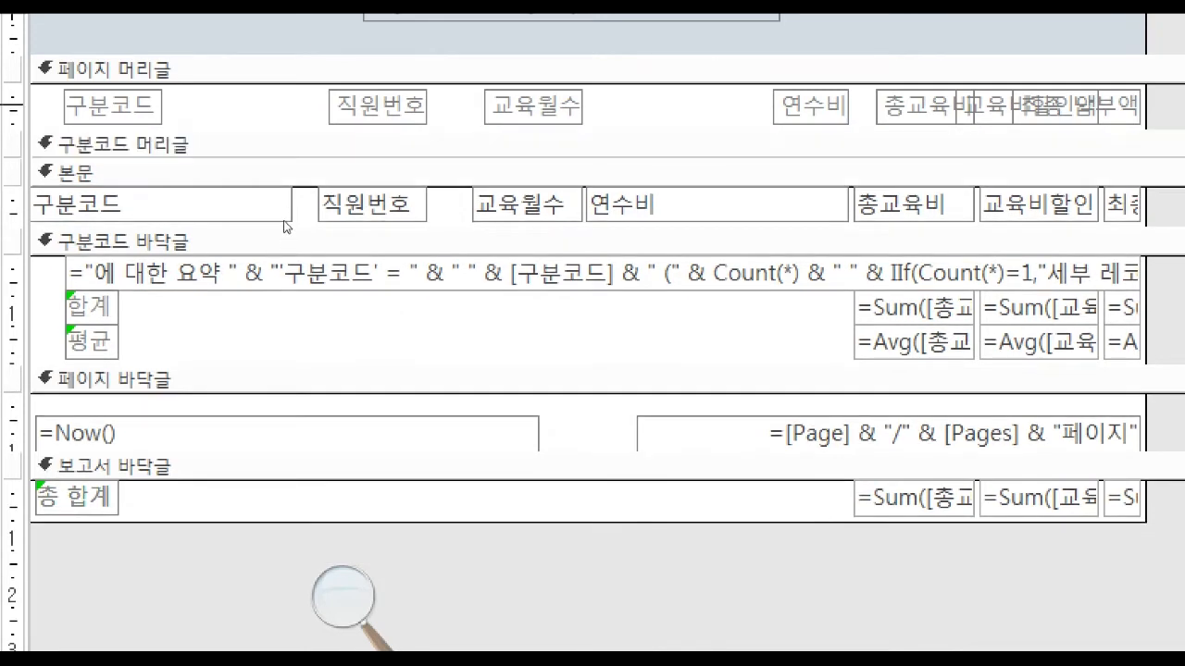
# Align the 본문 구분코드 text box with its page header label along the left edge and size both to the narrowest width.
pyautogui.click(260, 269)
pyautogui.press('Right')
pyautogui.press('Right')
pyautogui.press('Right')
pyautogui.moveTo(271, 221); pyautogui.dragTo(226, 269)
pyautogui.press('F4')
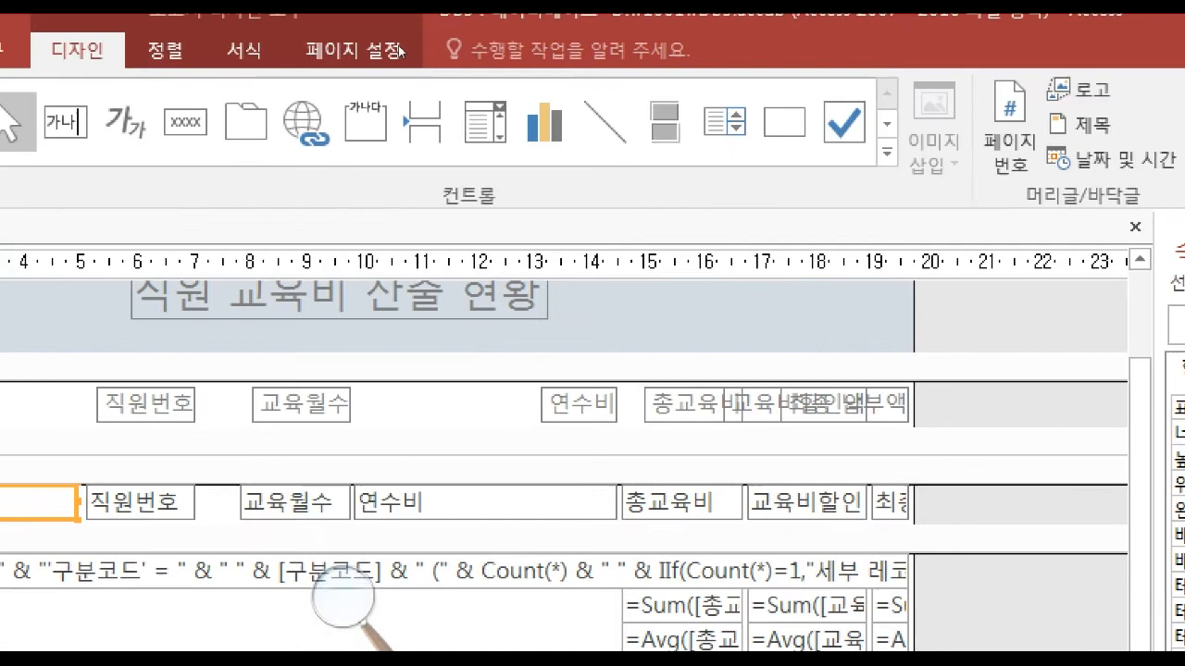
pyautogui.click(63, 57)
pyautogui.click(167, 50)
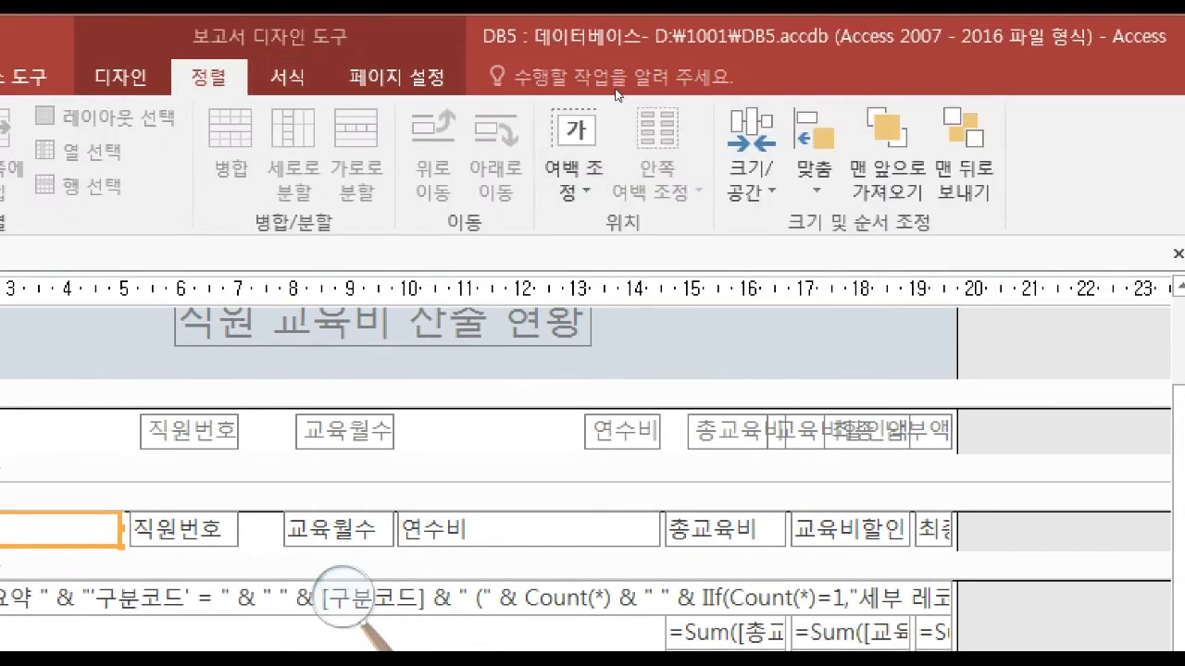
pyautogui.click(814, 152)
pyautogui.click(860, 259)
pyautogui.click(752, 153)
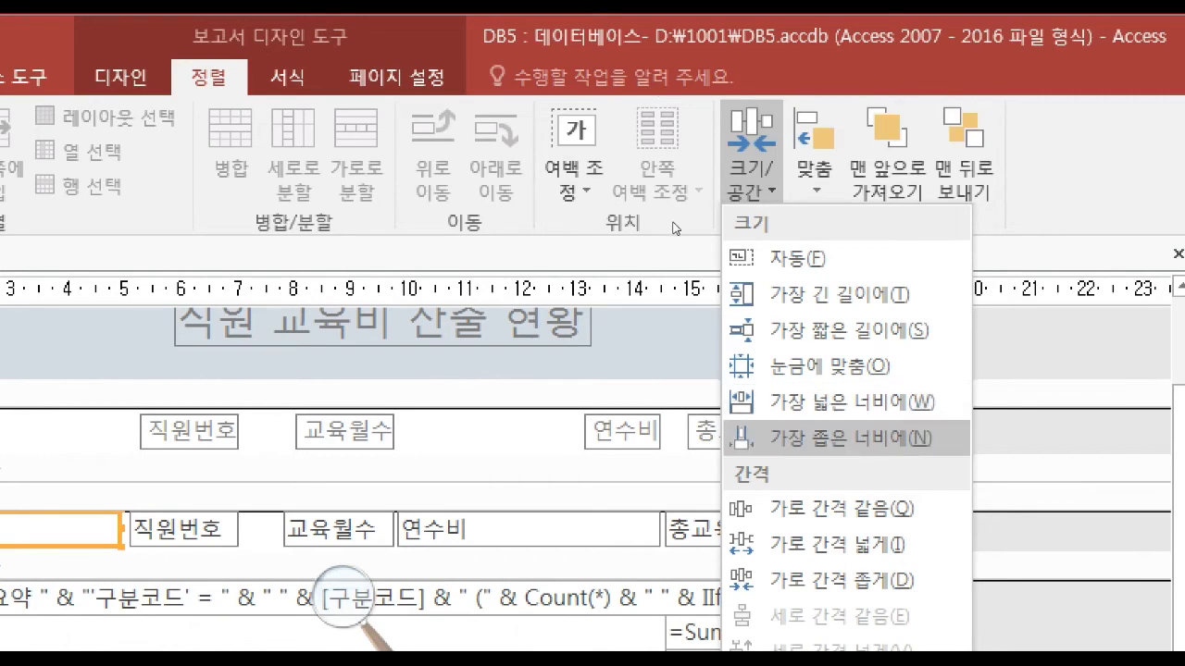
pyautogui.click(851, 402)
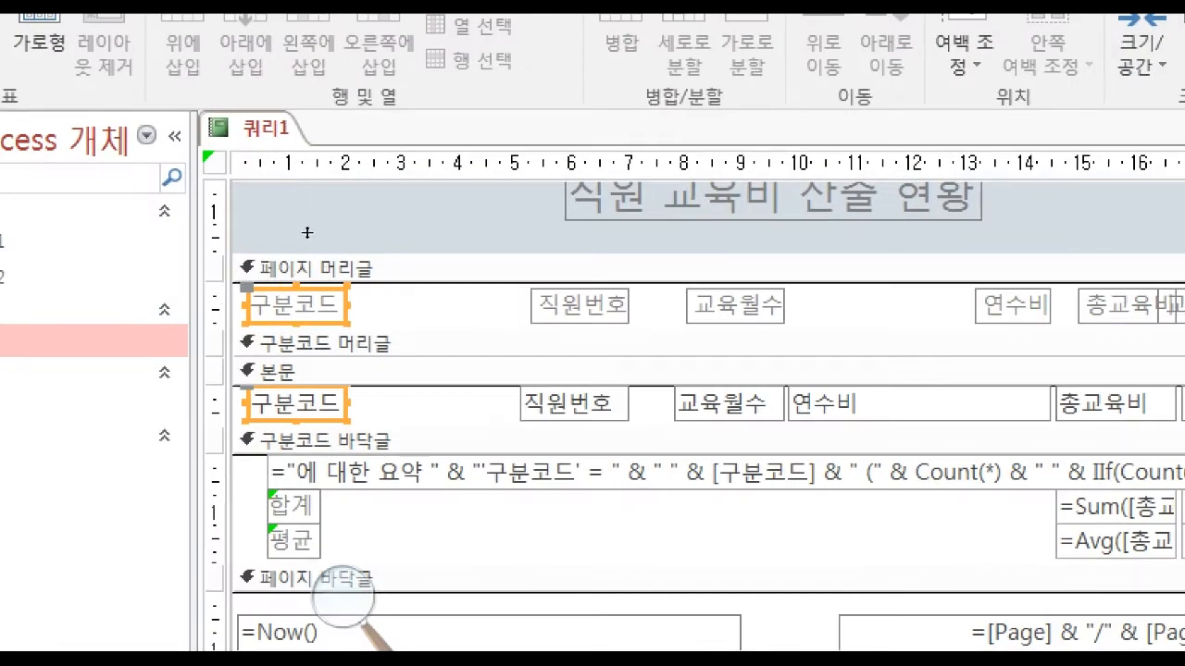
# Move the 직원번호 label and text box beside 구분코드, align their left edges, and size both to the widest width.
pyautogui.click(454, 268)
pyautogui.moveTo(502, 298); pyautogui.dragTo(602, 414)
pyautogui.moveTo(579, 403); pyautogui.dragTo(443, 403)
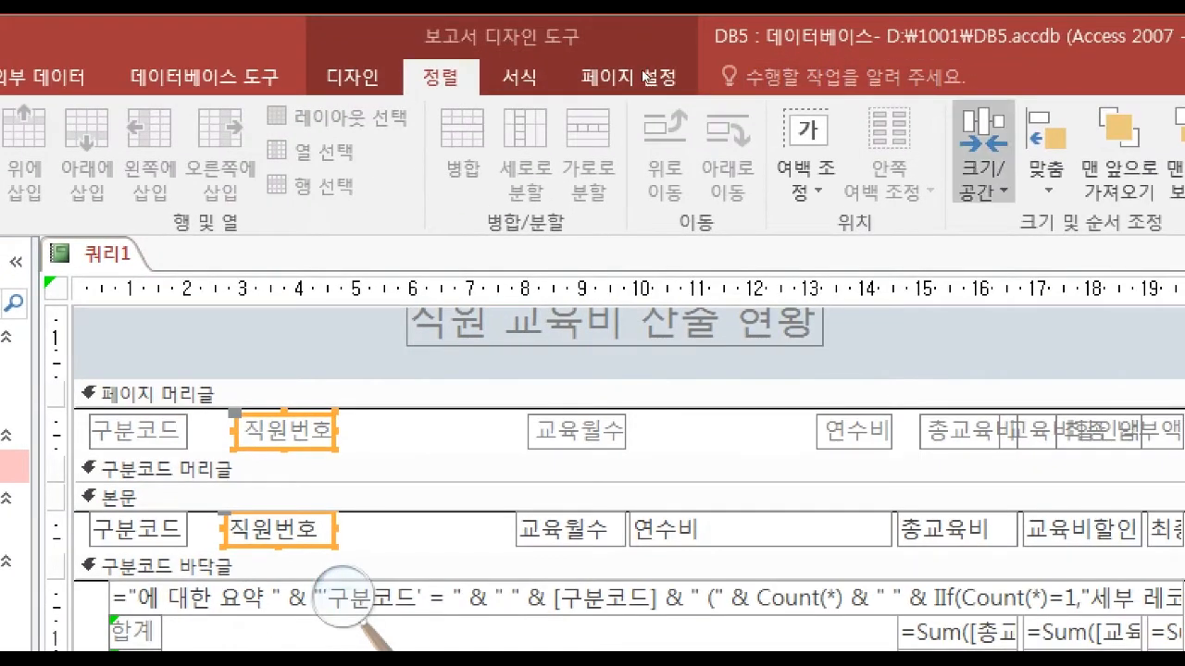
pyautogui.click(1046, 153)
pyautogui.click(1083, 260)
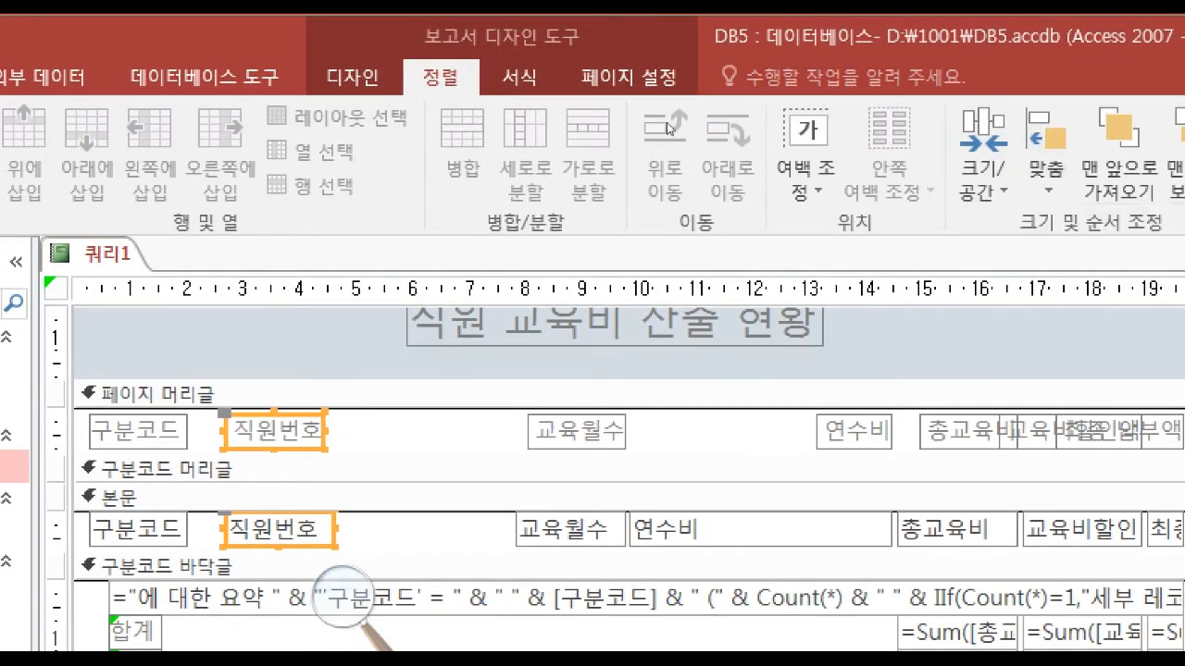
pyautogui.click(1046, 153)
pyautogui.click(983, 152)
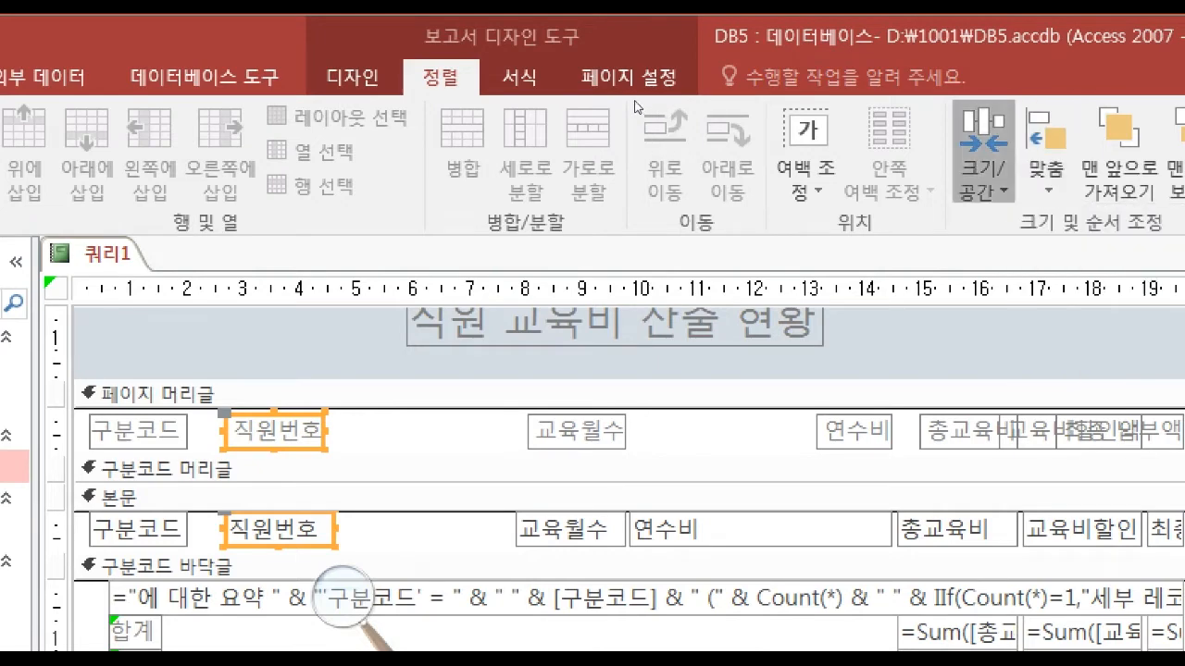
pyautogui.click(983, 152)
pyautogui.click(1081, 403)
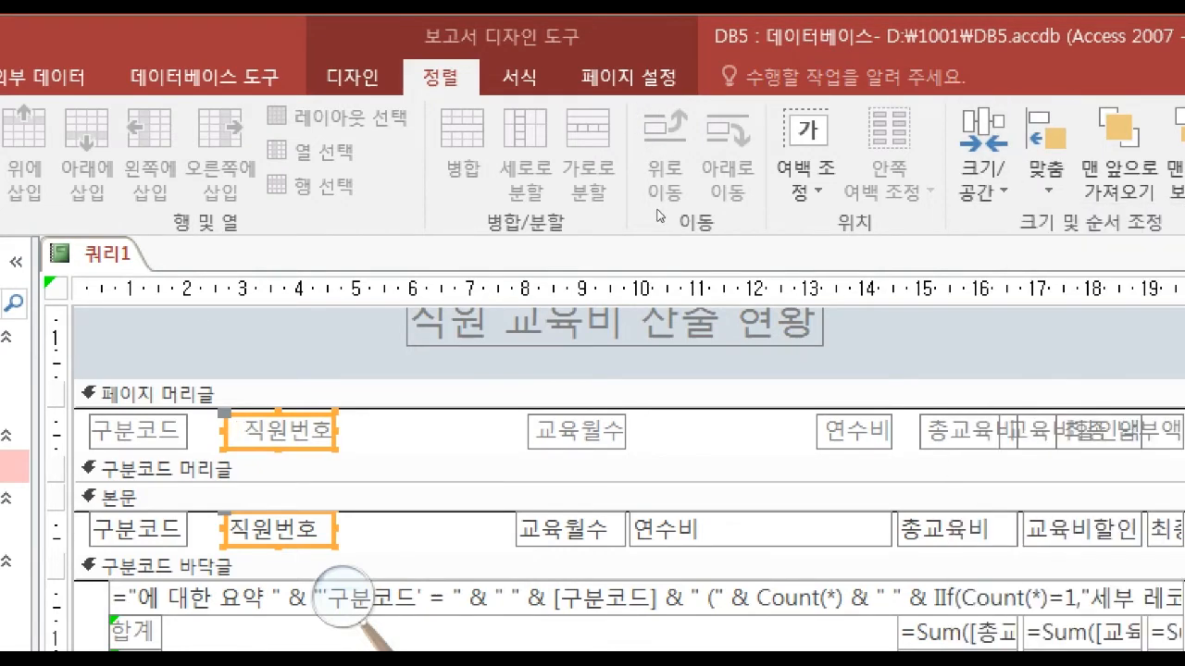
# Move the 교육월수 label and text box beside 직원번호, align their left edges, and size both to the widest width.
pyautogui.moveTo(497, 430); pyautogui.dragTo(576, 527)
pyautogui.press('Left')
pyautogui.press('Left')
pyautogui.press('Left')
pyautogui.press('Left')
pyautogui.press('Left')
pyautogui.press('Left')
pyautogui.press('Left')
pyautogui.press('Left')
pyautogui.press('Left')
pyautogui.press('Left')
pyautogui.press('Left')
pyautogui.press('Left')
pyautogui.press('Left')
pyautogui.press('Left')
pyautogui.press('Left')
pyautogui.press('Left')
pyautogui.press('Left')
pyautogui.press('Left')
pyautogui.press('Left')
pyautogui.press('Left')
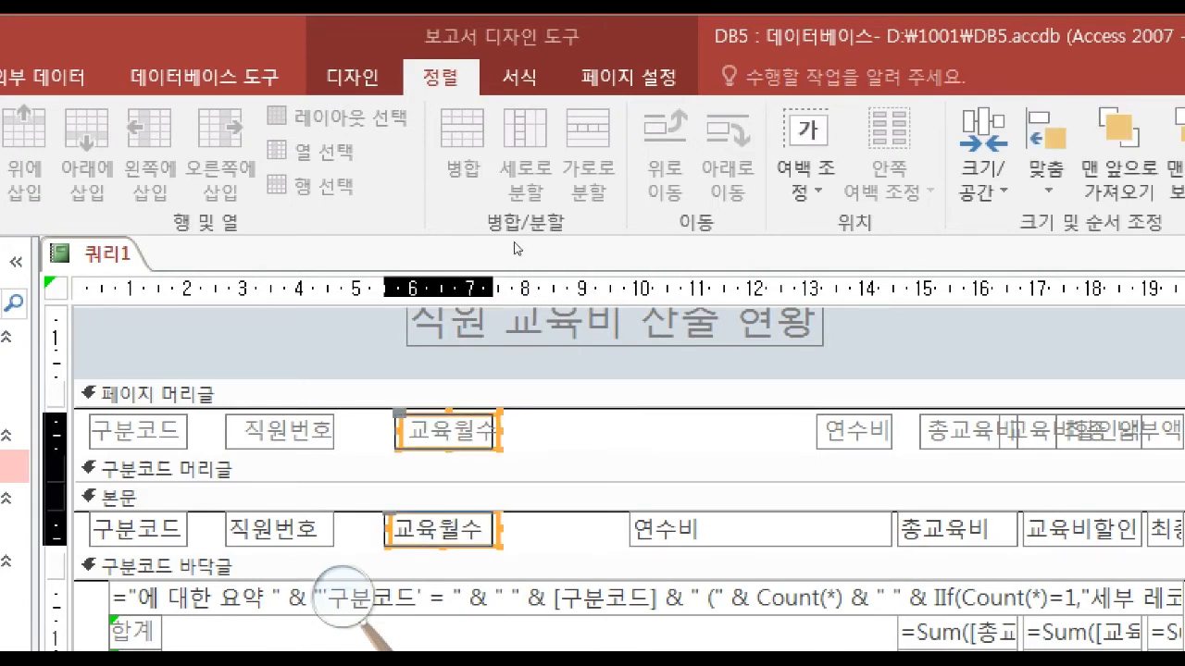
pyautogui.press('Left')
pyautogui.press('Left')
pyautogui.press('Left')
pyautogui.click(1047, 159)
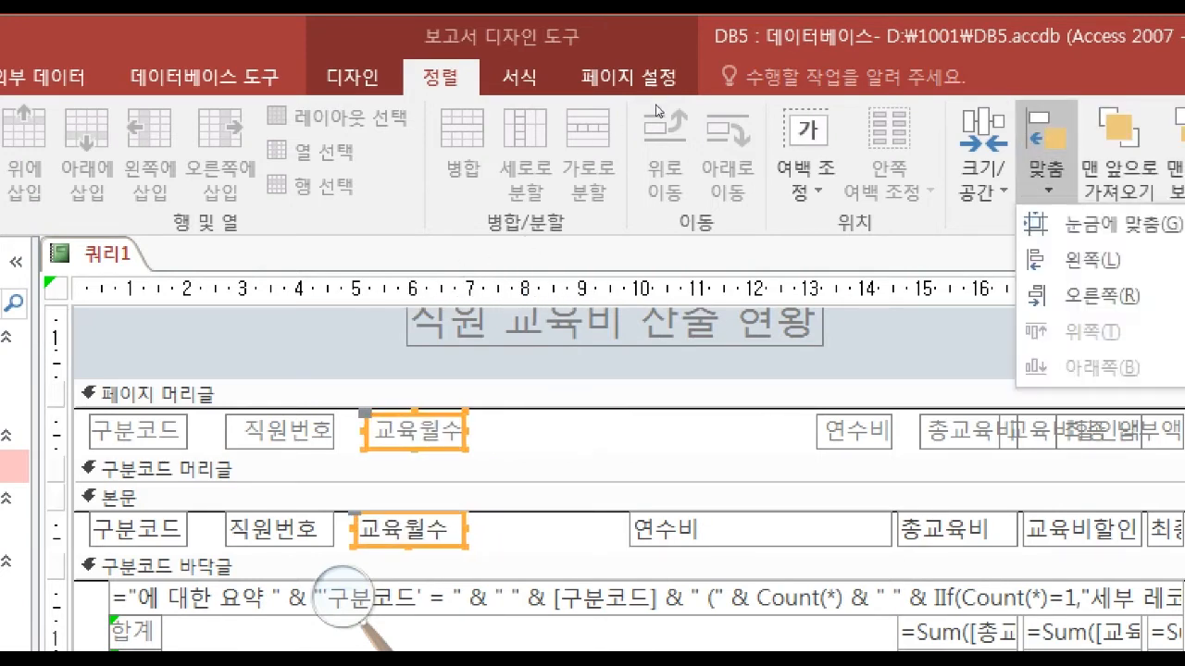
pyautogui.click(1092, 260)
pyautogui.click(983, 167)
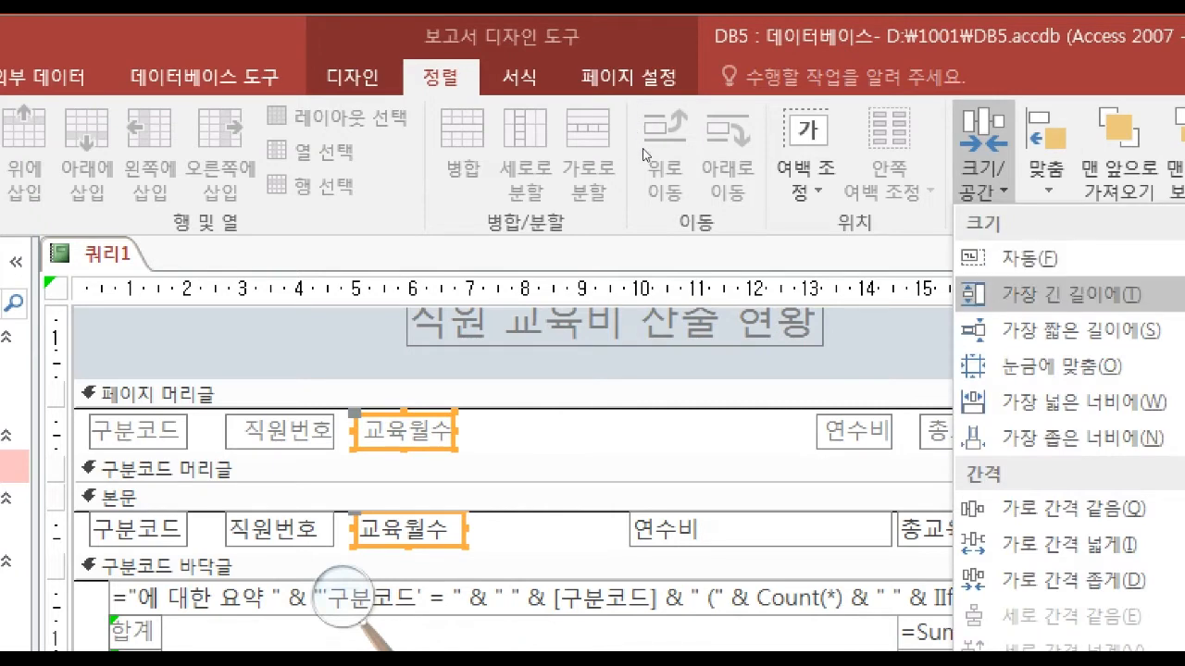
pyautogui.click(1083, 402)
# Shift the 연수비 label and text box toward 교육월수 and narrow the text box to about 3 cm from its left edge.
pyautogui.moveTo(728, 428)
pyautogui.mouseDown()
pyautogui.moveTo(844, 535)
pyautogui.moveTo(720, 530)
pyautogui.mouseUp()
pyautogui.press('Left')
pyautogui.press('Left')
pyautogui.press('Left')
pyautogui.press('Left')
pyautogui.click(407, 394)
pyautogui.click(487, 531)
pyautogui.moveTo(487, 530); pyautogui.dragTo(572, 530)
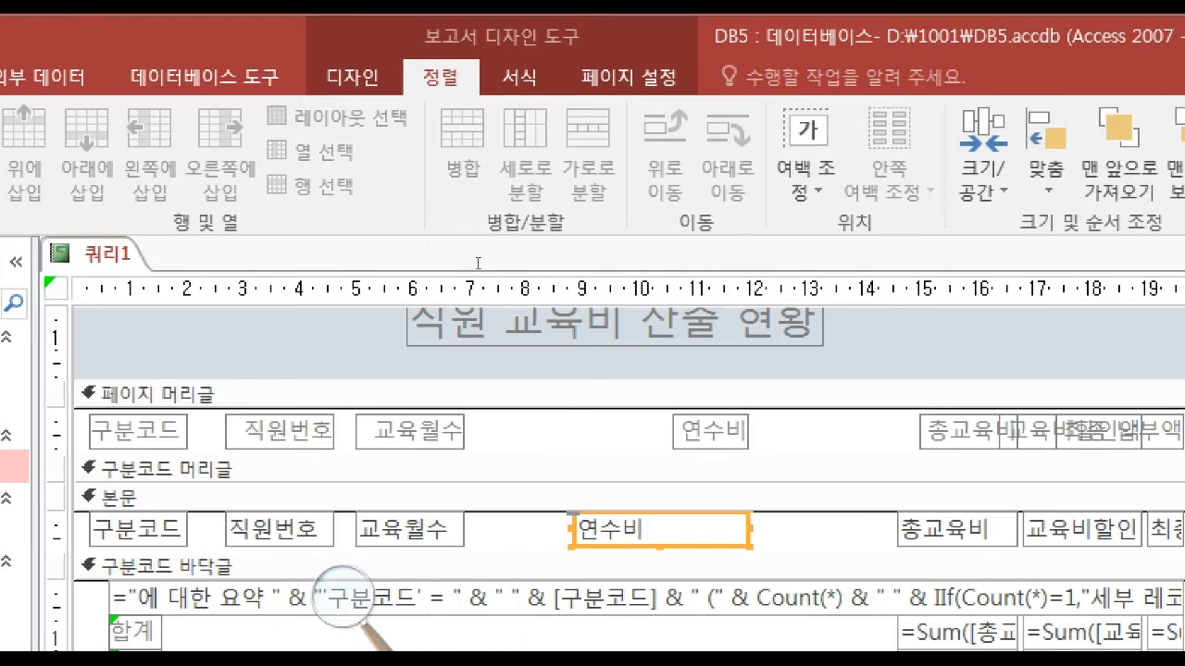
# Align the 연수비 label and text box along their left edges, size both to the widest width, and place them beside 교육월수.
pyautogui.moveTo(638, 428); pyautogui.dragTo(722, 535)
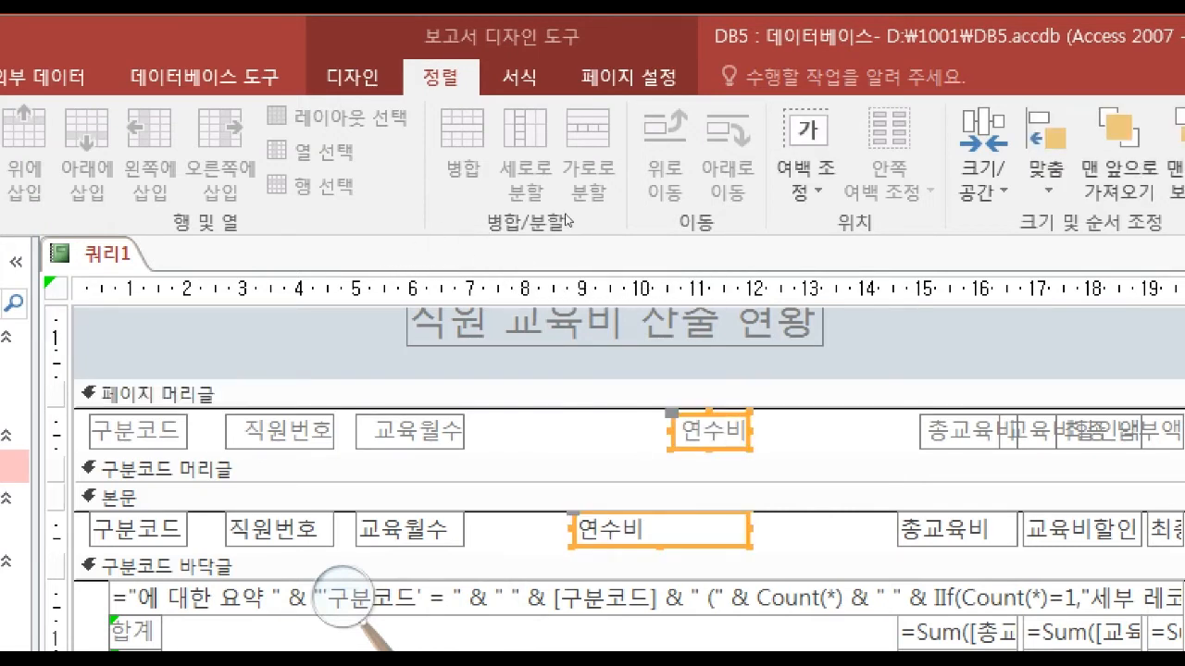
pyautogui.click(1046, 153)
pyautogui.click(1091, 259)
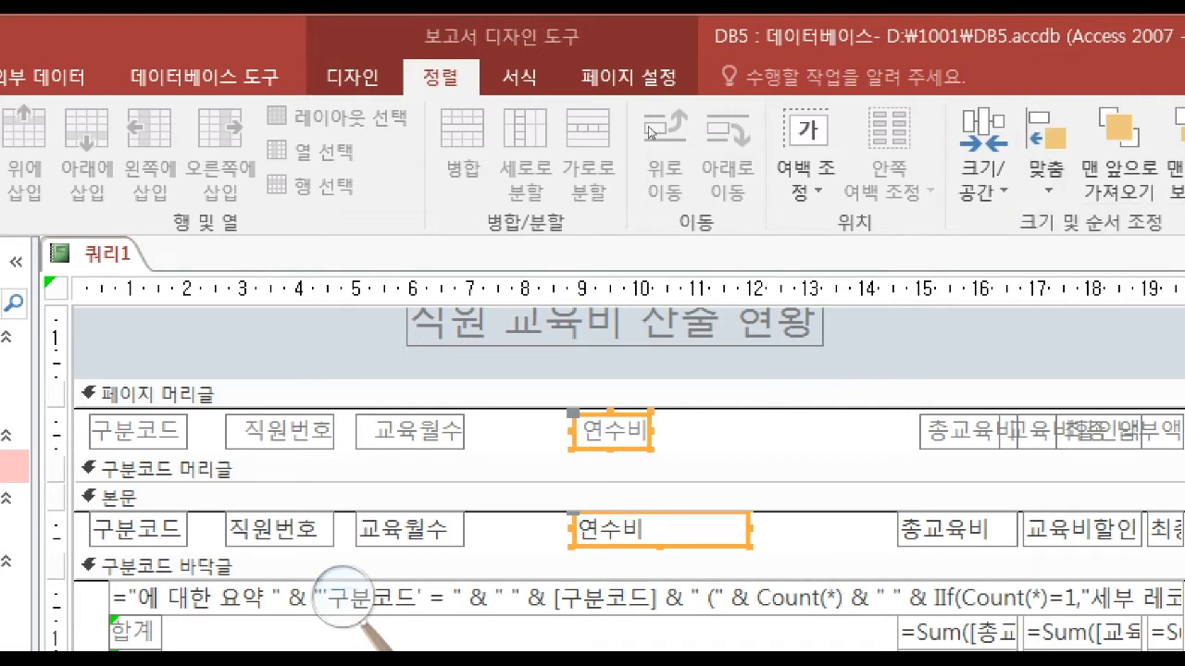
pyautogui.click(984, 166)
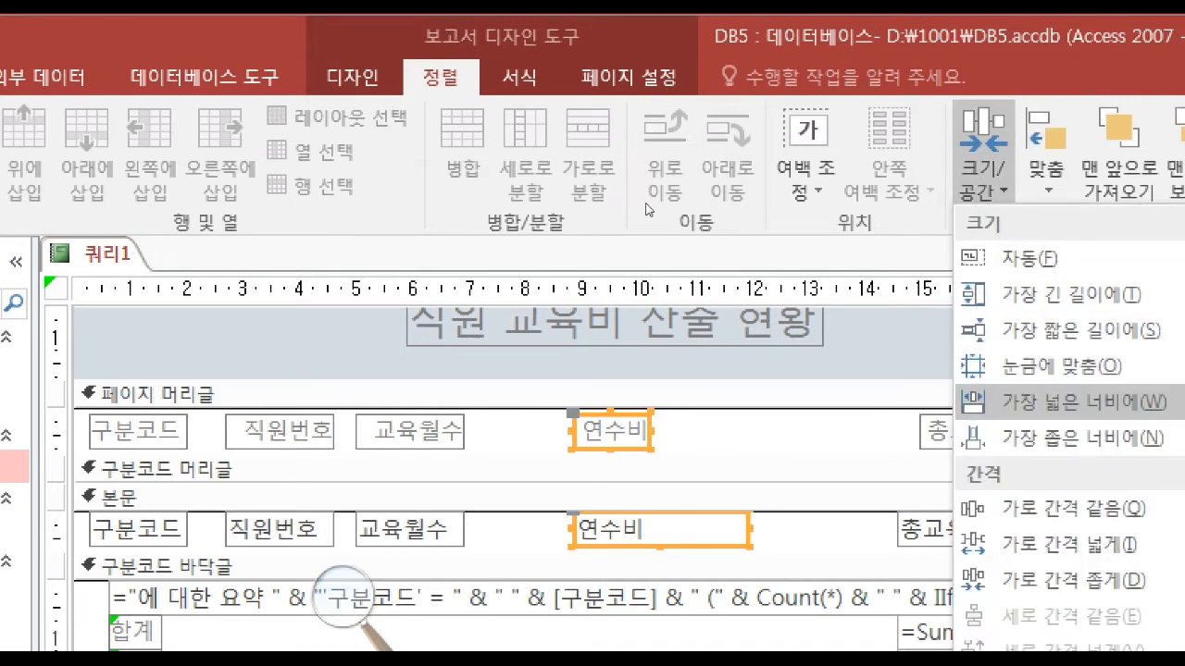
pyautogui.click(1058, 402)
pyautogui.press('Left')
pyautogui.press('Left')
pyautogui.press('Left')
pyautogui.press('Left')
pyautogui.press('Left')
pyautogui.press('Left')
pyautogui.press('Left')
pyautogui.press('Left')
pyautogui.press('Left')
pyautogui.press('Left')
pyautogui.press('Left')
pyautogui.press('Left')
pyautogui.press('Left')
pyautogui.press('Left')
pyautogui.press('Left')
pyautogui.press('Left')
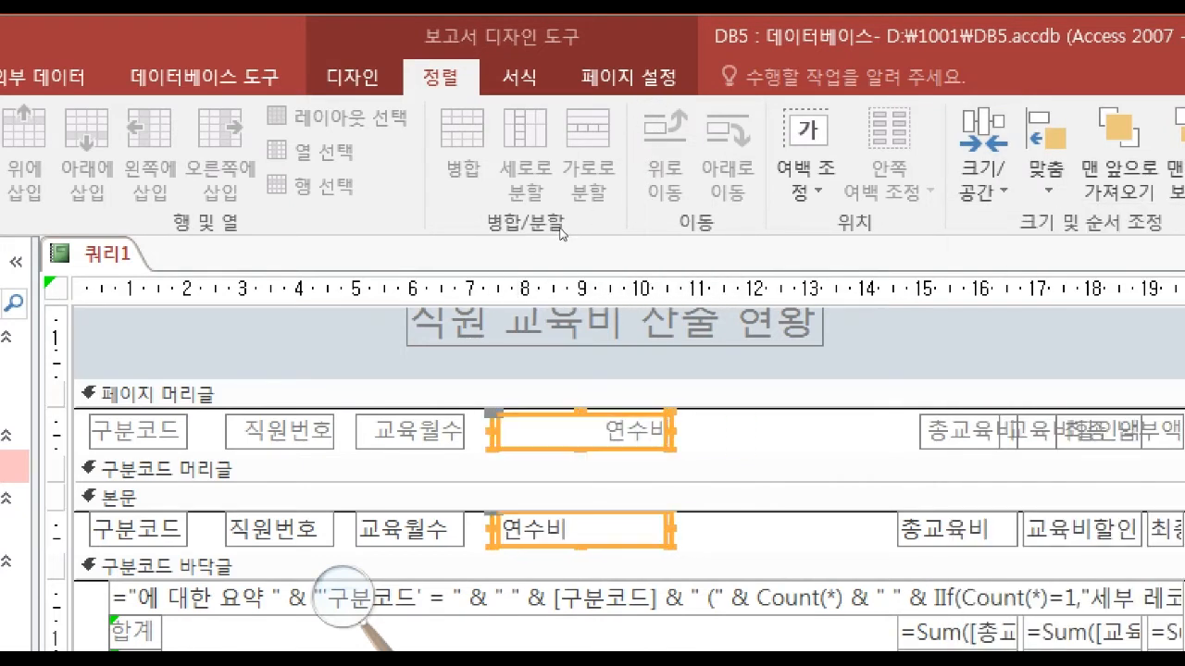
# Review the exam PDF's sample report, examining the zzzz 합계 and 총평균 rows against the report's footer controls.
pyautogui.moveTo(886, 419); pyautogui.dragTo(961, 546)
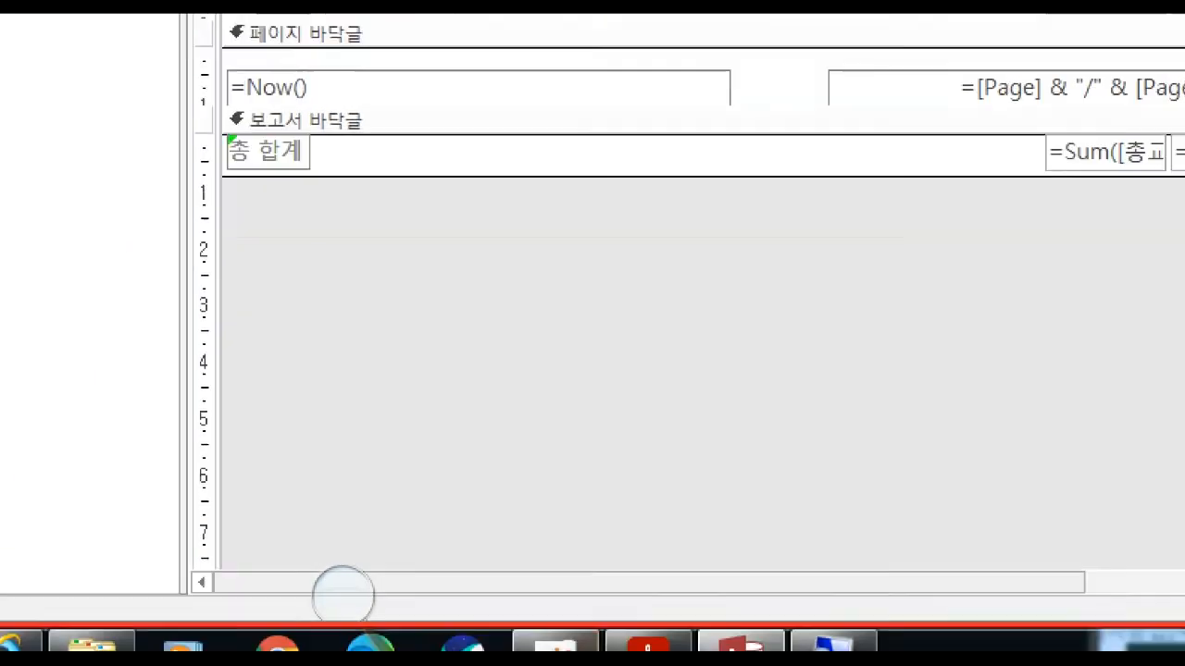
pyautogui.click(650, 644)
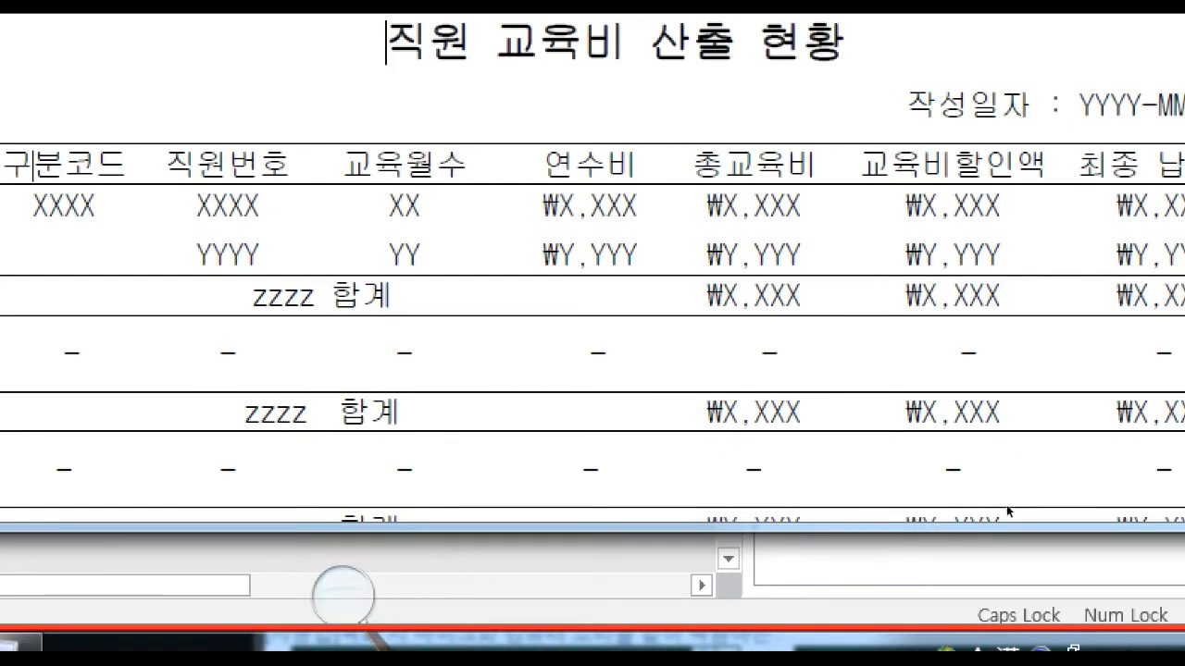
pyautogui.moveTo(687, 490); pyautogui.dragTo(878, 493)
pyautogui.click(877, 494)
pyautogui.scroll(-3, 861, 524)
pyautogui.scroll(1, 861, 525)
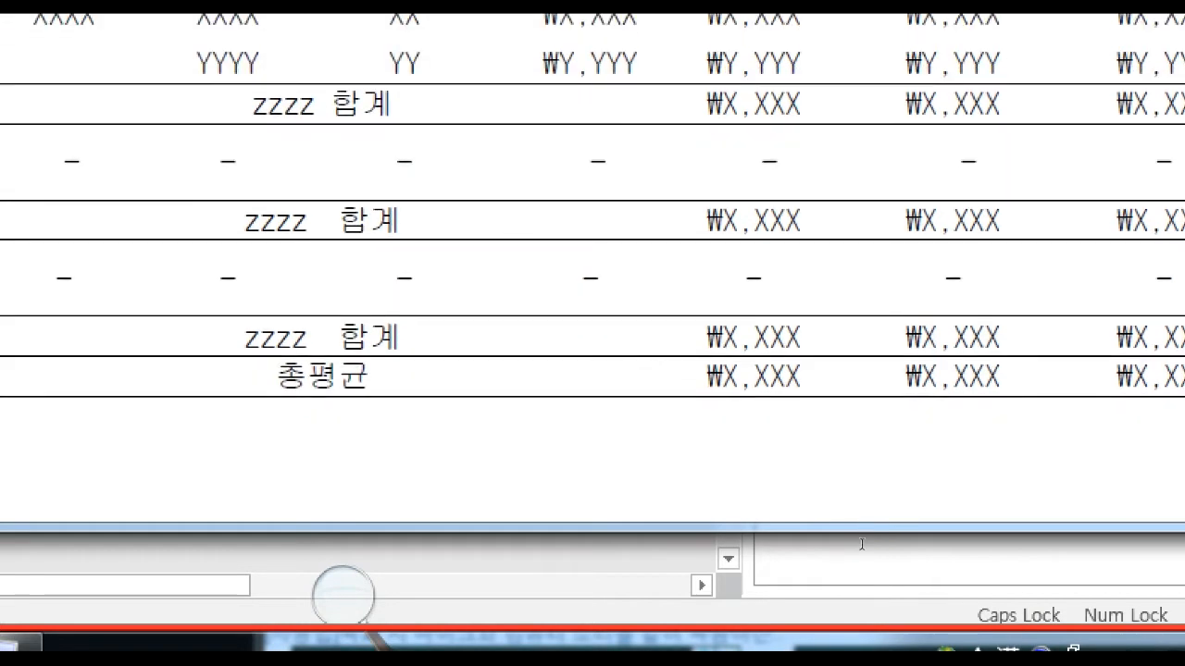
pyautogui.doubleClick(879, 530)
pyautogui.click(887, 529)
pyautogui.scroll(1, 888, 533)
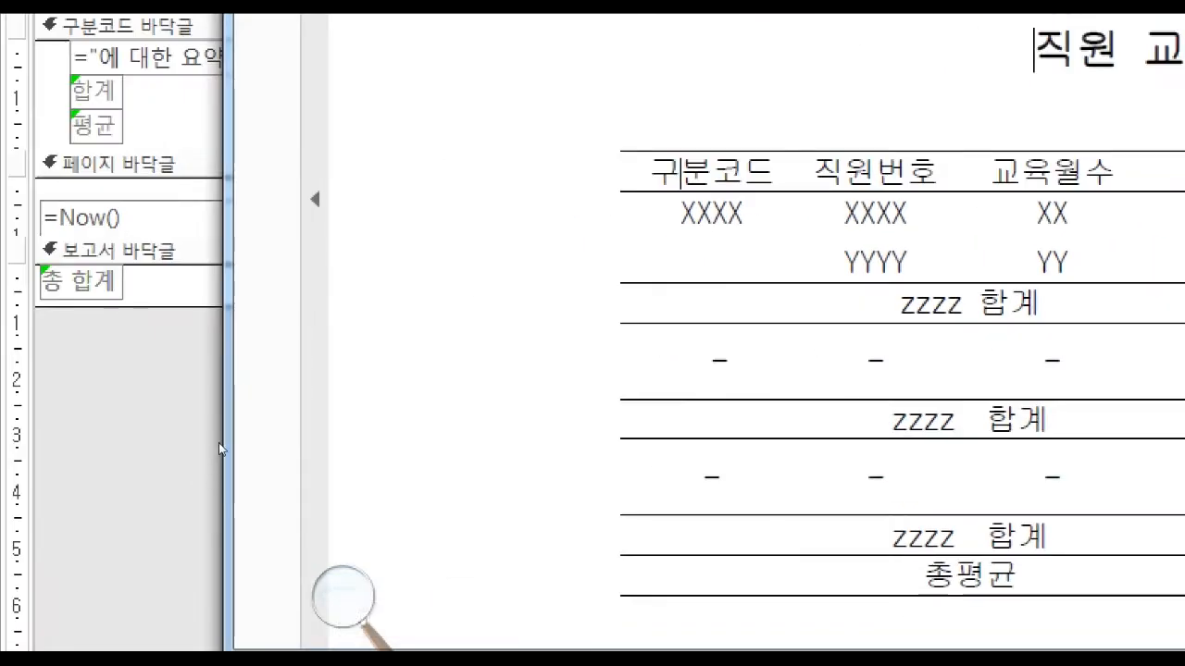
pyautogui.click(218, 443)
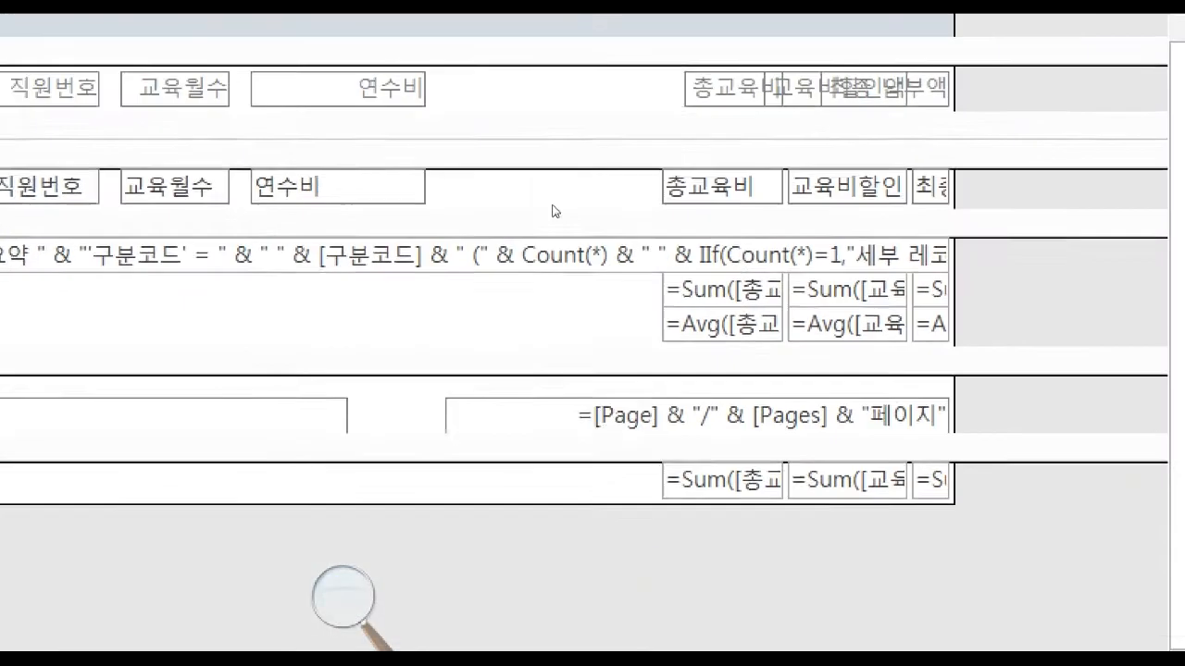
# Delete the group summary text box beginning with "에 대한 요약" from the 구분코드 바닥글 section.
pyautogui.moveTo(591, 250); pyautogui.dragTo(614, 352)
pyautogui.click(539, 331)
pyautogui.click(543, 310)
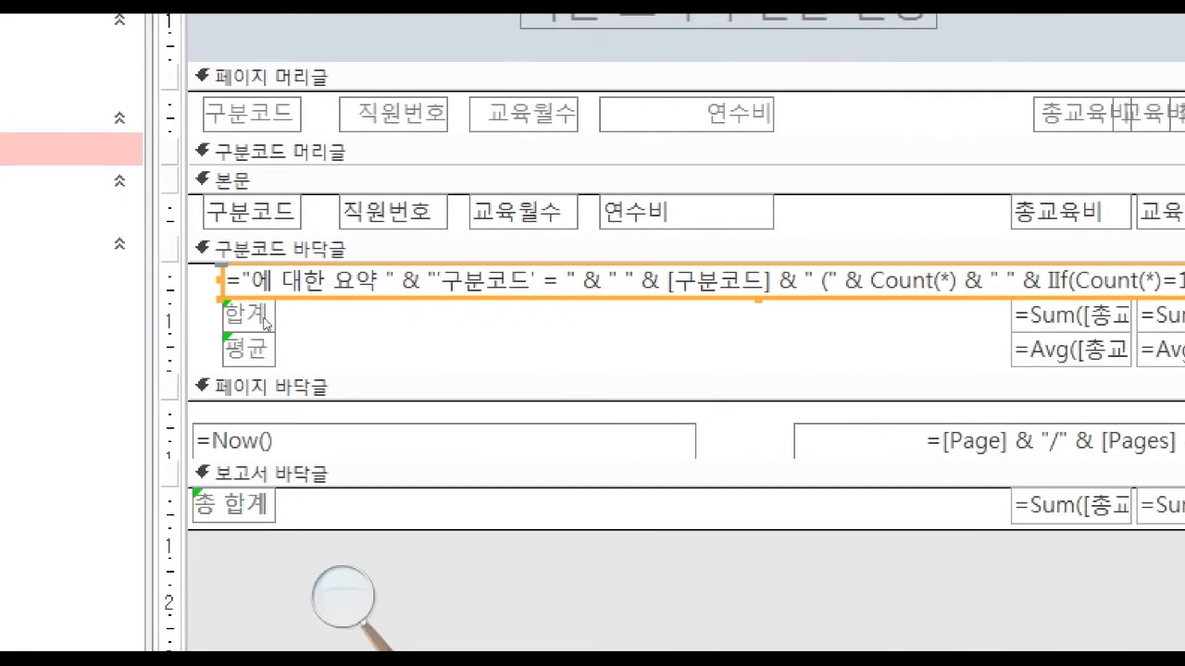
pyautogui.press('Delete')
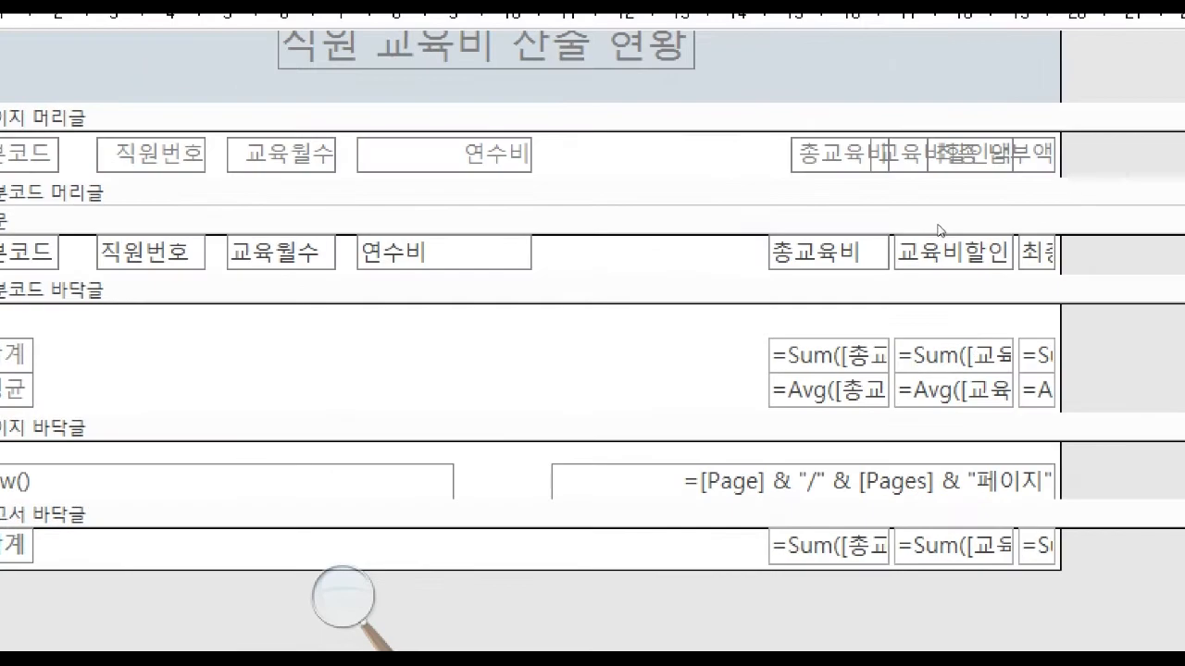
# Move the 총교육비 label, text box, Sum and Avg boxes beside 연수비, align them left, and size them to the widest width.
pyautogui.moveTo(558, 213); pyautogui.dragTo(624, 338)
pyautogui.press('Left')
pyautogui.press('Left')
pyautogui.press('Left')
pyautogui.press('Left')
pyautogui.press('Left')
pyautogui.press('Left')
pyautogui.press('Left')
pyautogui.press('Left')
pyautogui.press('Left')
pyautogui.press('Left')
pyautogui.press('Left')
pyautogui.press('Left')
pyautogui.press('Left')
pyautogui.press('Left')
pyautogui.press('Left')
pyautogui.press('Left')
pyautogui.press('Left')
pyautogui.press('Left')
pyautogui.press('Left')
pyautogui.press('Left')
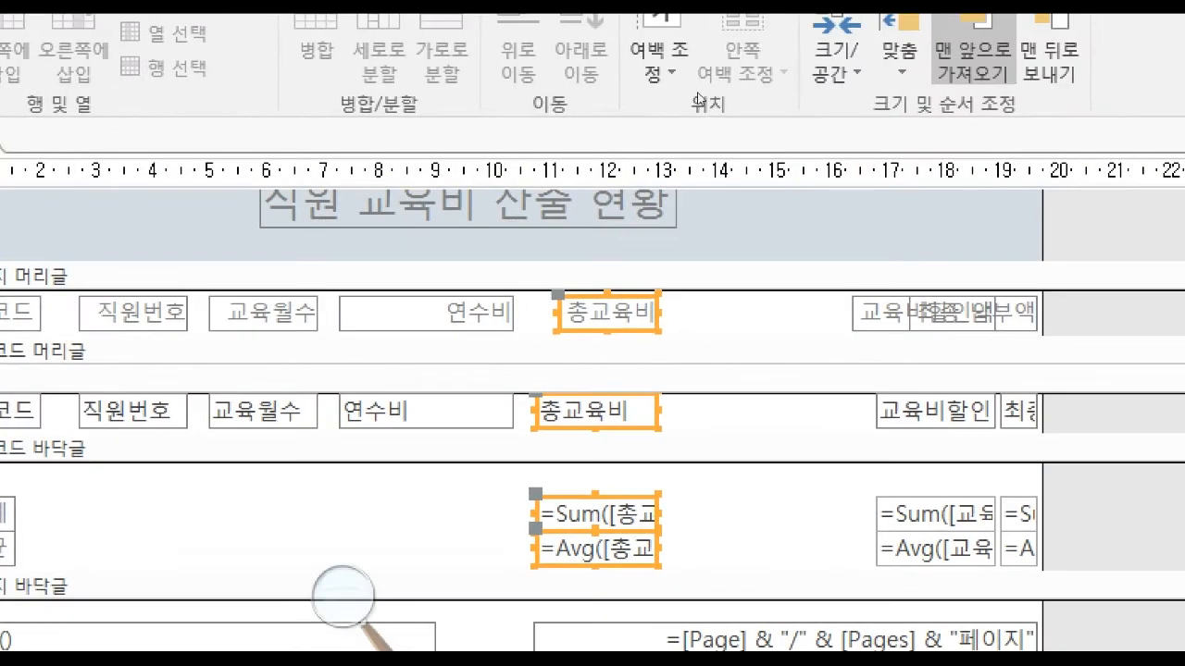
pyautogui.click(900, 53)
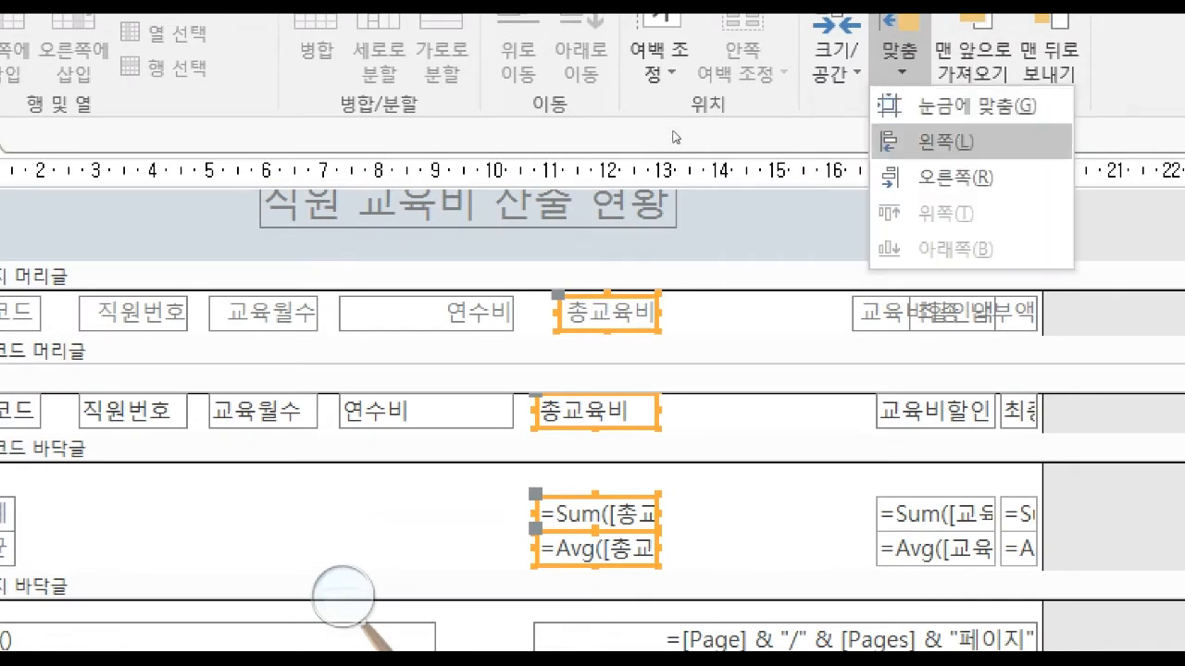
pyautogui.click(946, 142)
pyautogui.click(837, 55)
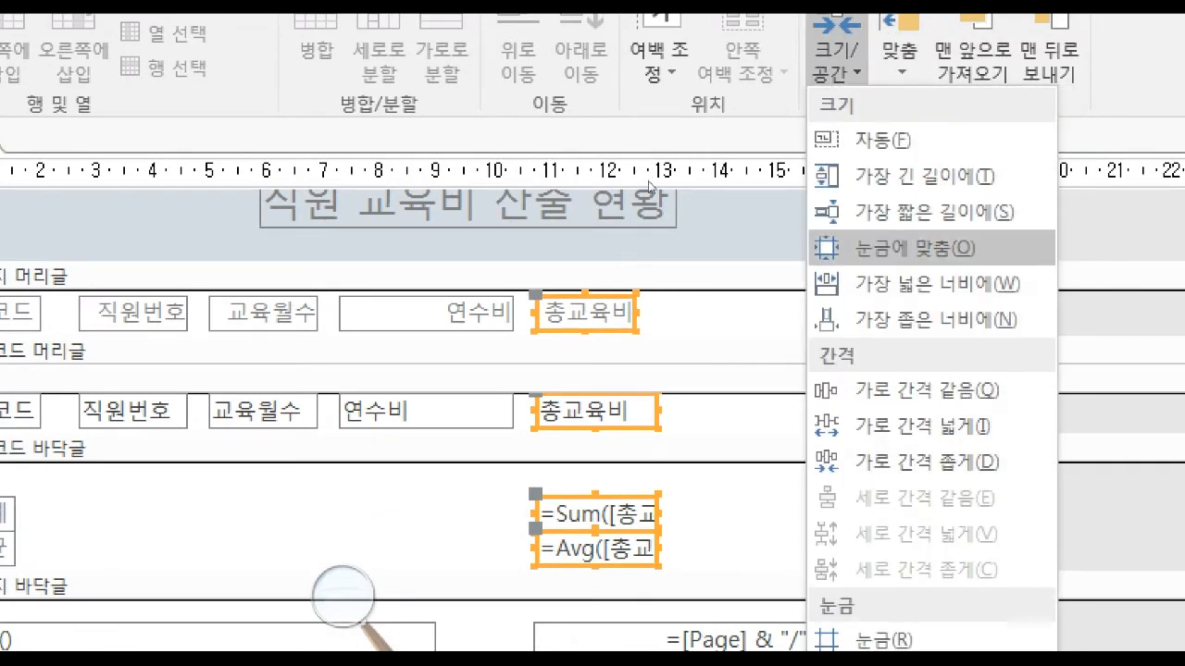
pyautogui.click(937, 285)
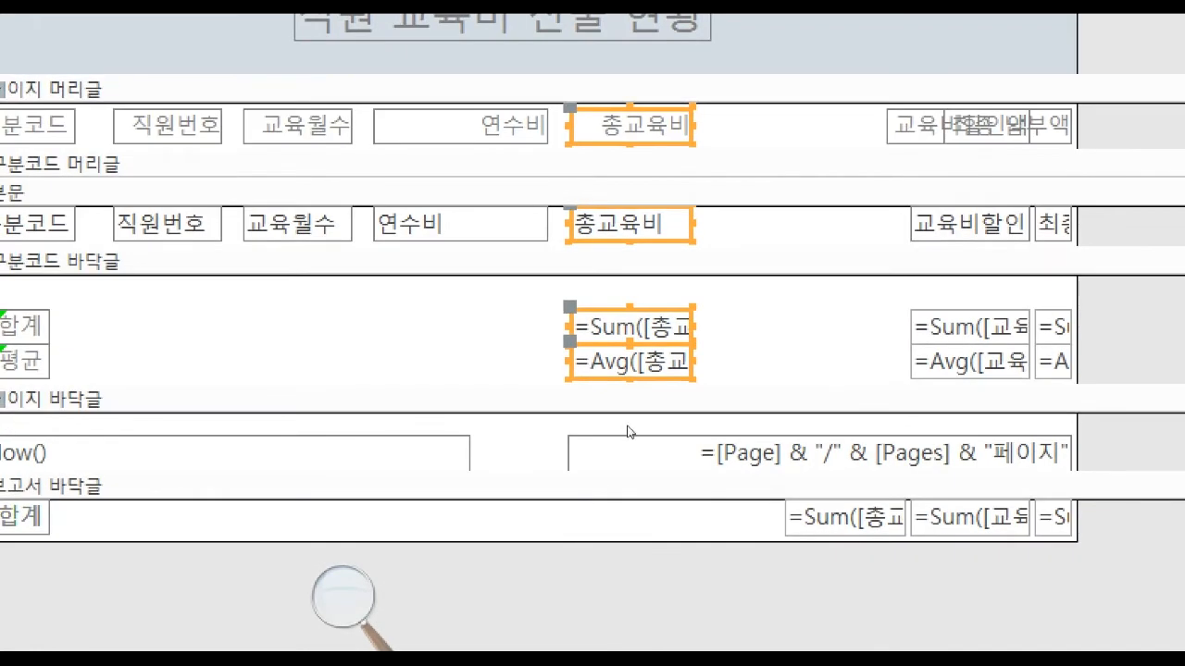
# Move the Sum([총교육비]) text box in 보고서 바닥글 so it lines up beneath the 총교육비 column.
pyautogui.click(588, 445)
pyautogui.moveTo(594, 423); pyautogui.dragTo(584, 415)
pyautogui.press('Left')
pyautogui.press('Left')
pyautogui.press('Left')
pyautogui.press('Left')
pyautogui.press('Left')
pyautogui.press('Left')
pyautogui.press('Left')
pyautogui.press('Left')
pyautogui.press('Left')
pyautogui.press('Left')
pyautogui.press('Left')
pyautogui.press('Left')
pyautogui.press('Left')
pyautogui.press('Left')
pyautogui.press('Left')
pyautogui.press('Left')
pyautogui.press('Left')
pyautogui.press('Left')
pyautogui.press('Left')
pyautogui.press('Left')
pyautogui.press('Left')
pyautogui.press('Left')
pyautogui.press('Left')
pyautogui.press('Left')
pyautogui.press('Left')
pyautogui.press('Left')
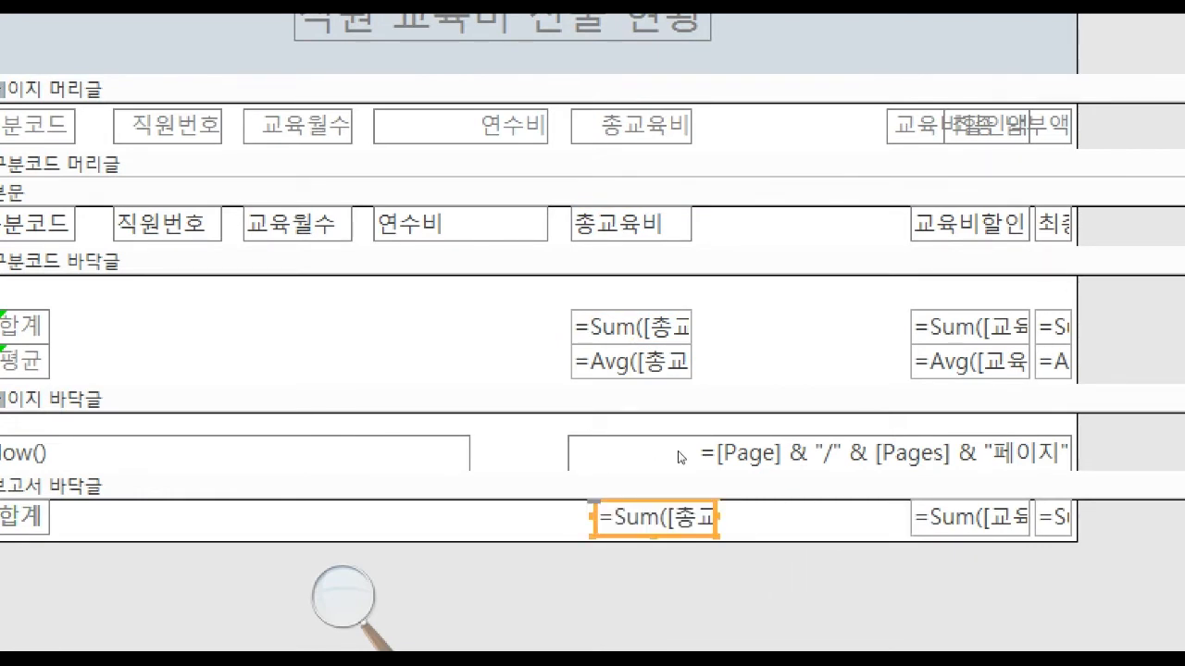
pyautogui.click(678, 451)
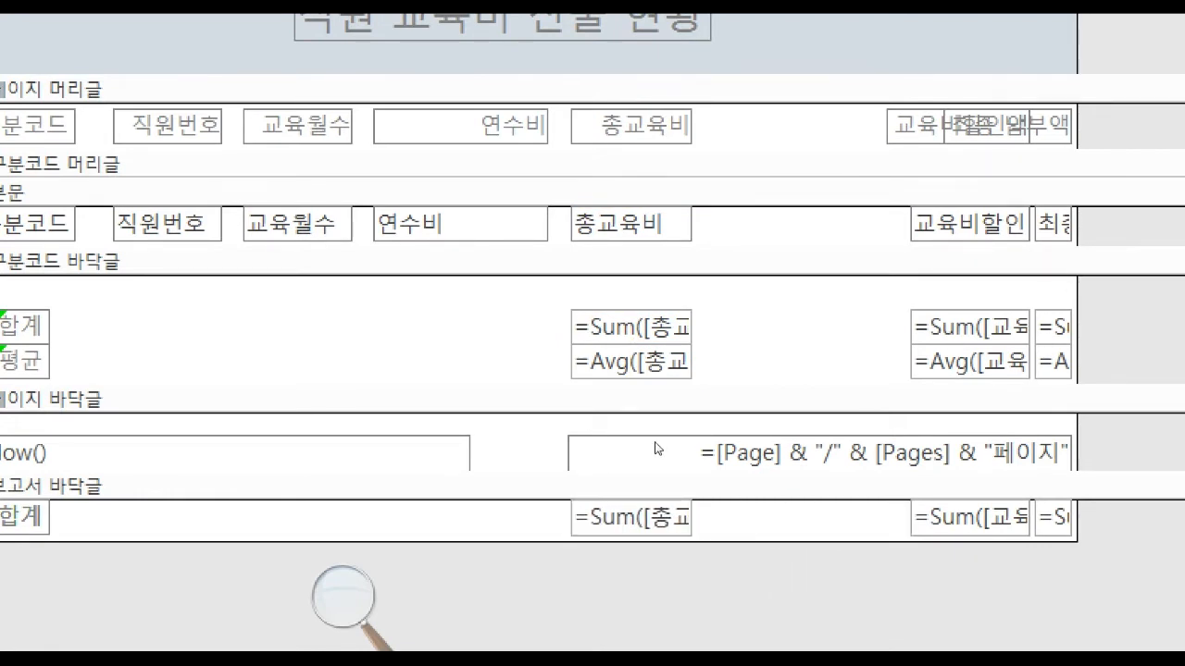
# Delete the page-number text box from the 페이지 바닥글 section.
pyautogui.moveTo(858, 113); pyautogui.dragTo(928, 376)
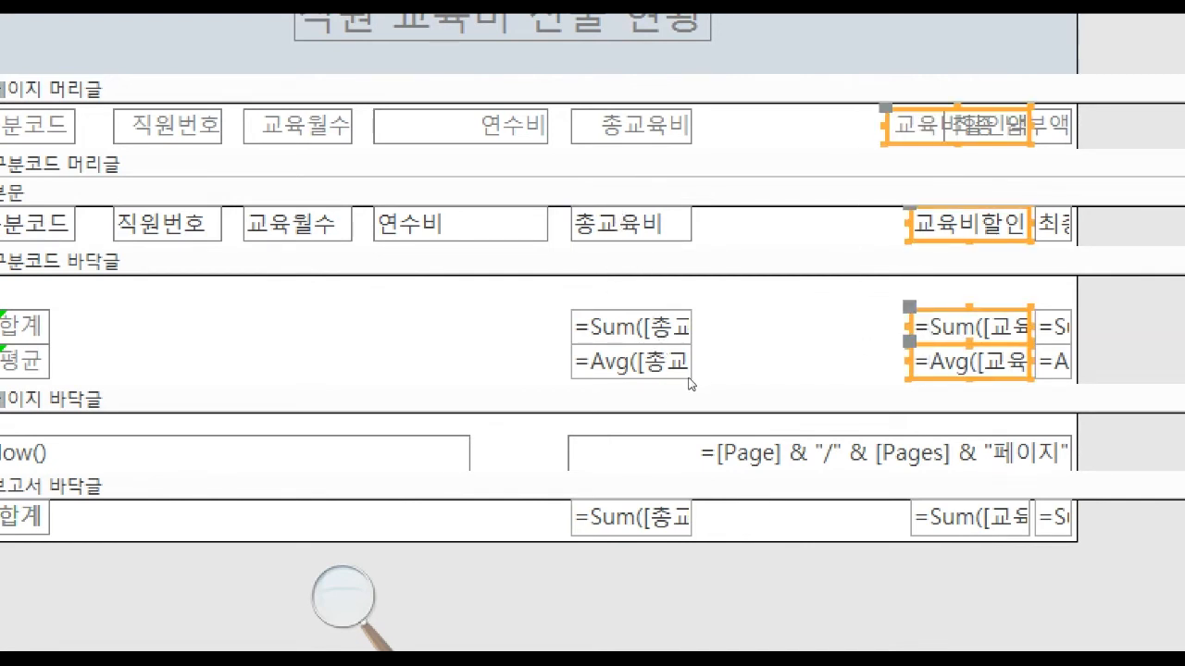
pyautogui.click(667, 448)
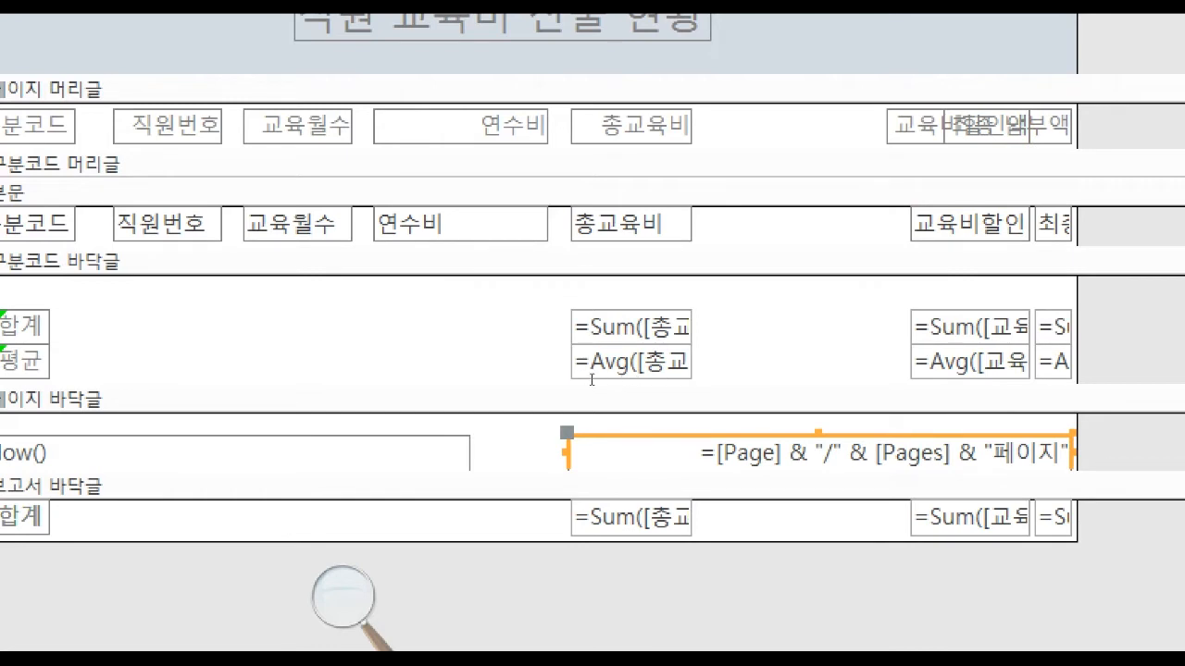
pyautogui.press('Delete')
# Move all 교육비할인액 controls beside the 총교육비 column, align them left, and size them to the widest width.
pyautogui.moveTo(619, 225)
pyautogui.mouseDown()
pyautogui.moveTo(657, 312)
pyautogui.moveTo(656, 443)
pyautogui.mouseUp()
pyautogui.press('Left')
pyautogui.press('Left')
pyautogui.press('Left')
pyautogui.press('Left')
pyautogui.press('Left')
pyautogui.press('Left')
pyautogui.press('Left')
pyautogui.press('Left')
pyautogui.press('Left')
pyautogui.press('Left')
pyautogui.press('Left')
pyautogui.press('Left')
pyautogui.press('Left')
pyautogui.press('Left')
pyautogui.press('Left')
pyautogui.press('Left')
pyautogui.press('Left')
pyautogui.press('Left')
pyautogui.press('Left')
pyautogui.press('Left')
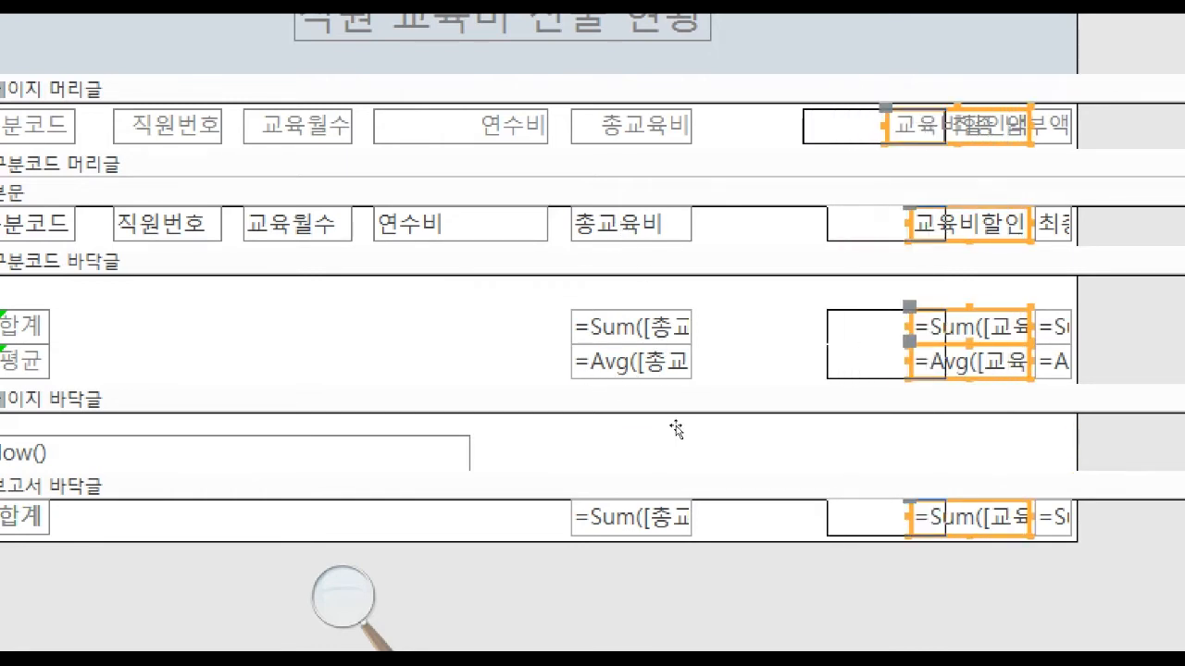
pyautogui.press('Left')
pyautogui.press('Left')
pyautogui.press('Left')
pyautogui.press('Left')
pyautogui.press('Left')
pyautogui.press('Left')
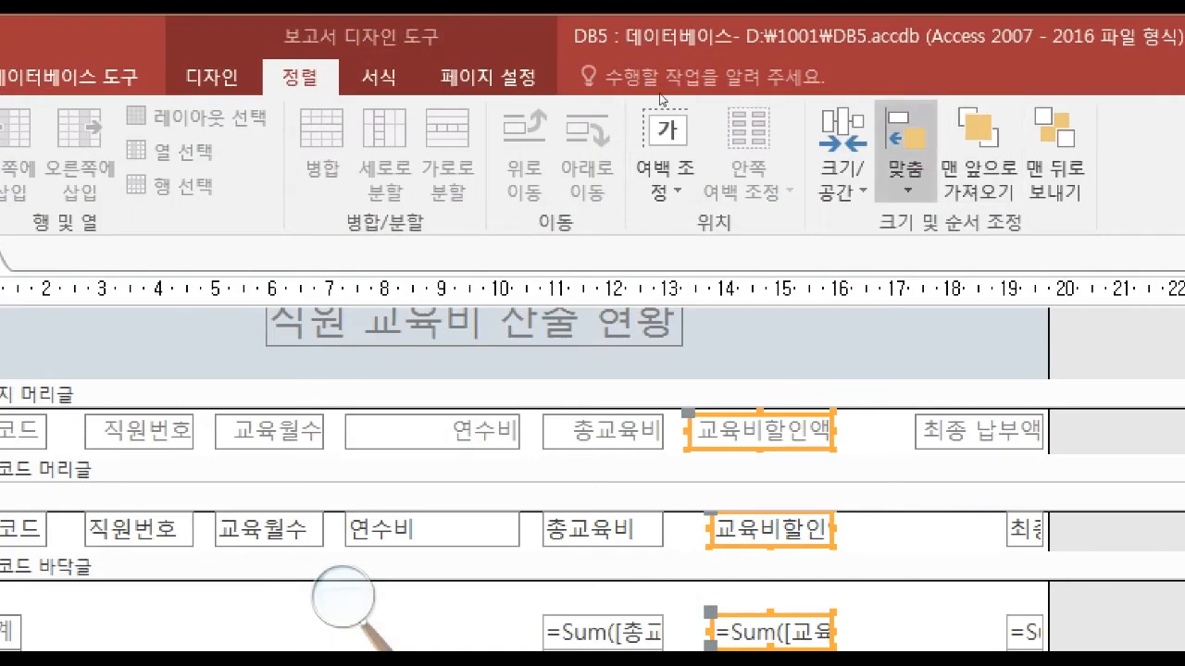
pyautogui.click(907, 176)
pyautogui.click(936, 259)
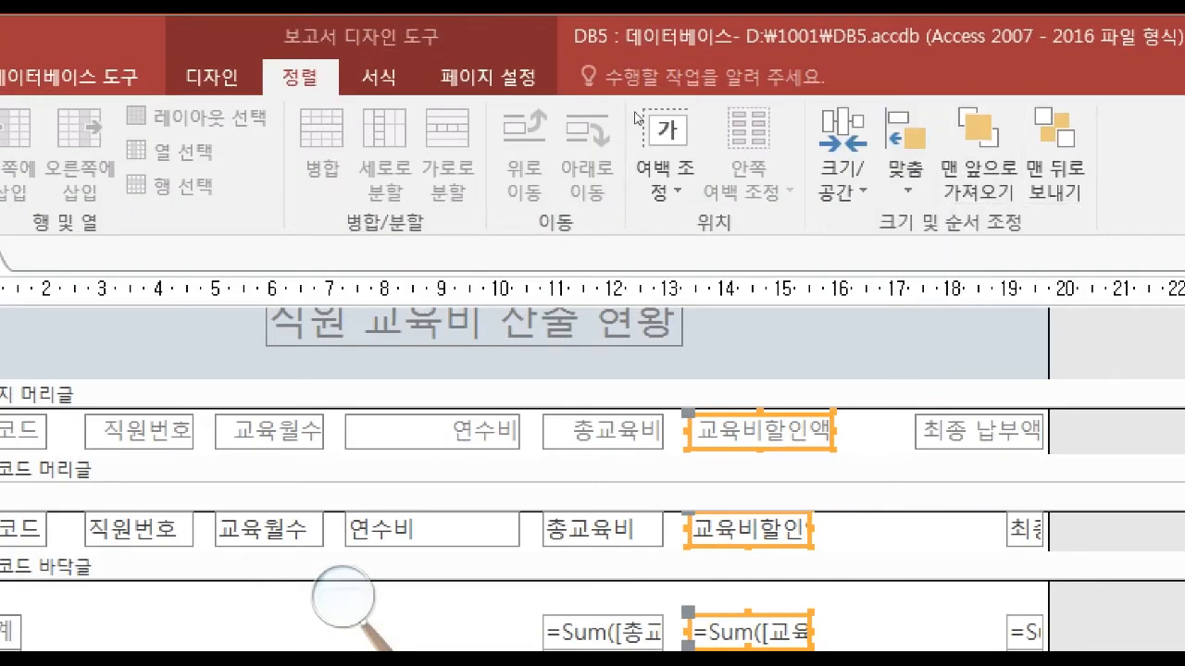
pyautogui.click(844, 176)
pyautogui.click(942, 402)
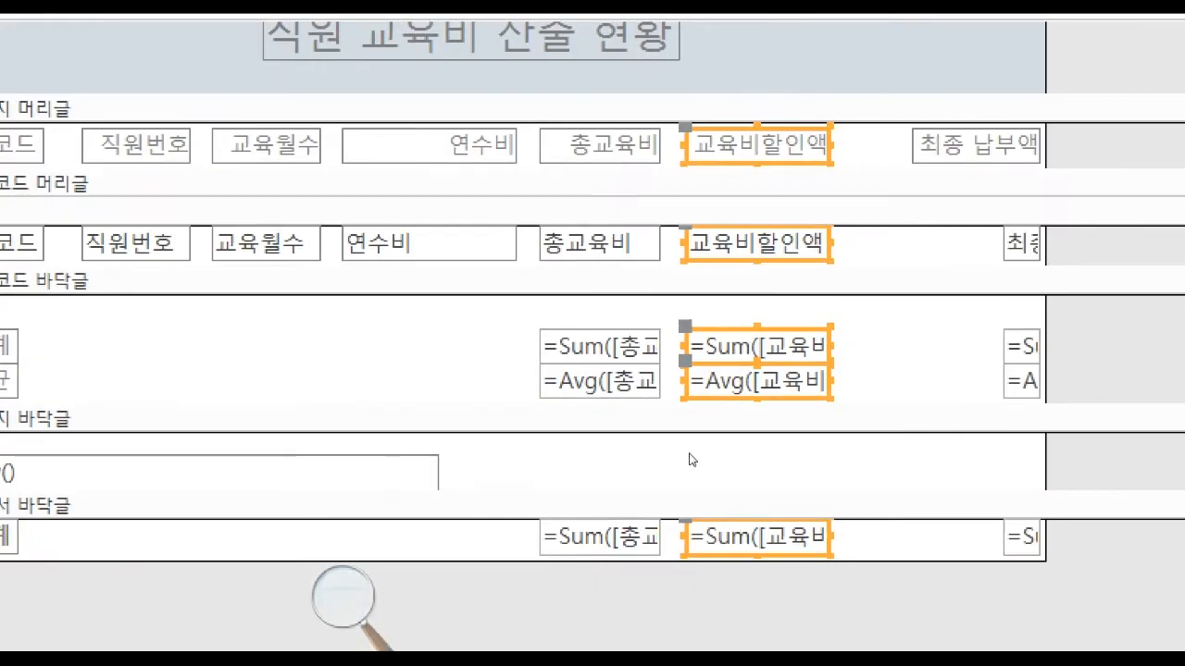
# Move all 최종 납부액 controls toward the 교육비할인액 column, align them left, and size them to the widest width.
pyautogui.click(700, 457)
pyautogui.moveTo(1022, 603); pyautogui.dragTo(907, 125)
pyautogui.press('Left')
pyautogui.press('Left')
pyautogui.press('Left')
pyautogui.press('Left')
pyautogui.press('Left')
pyautogui.press('Left')
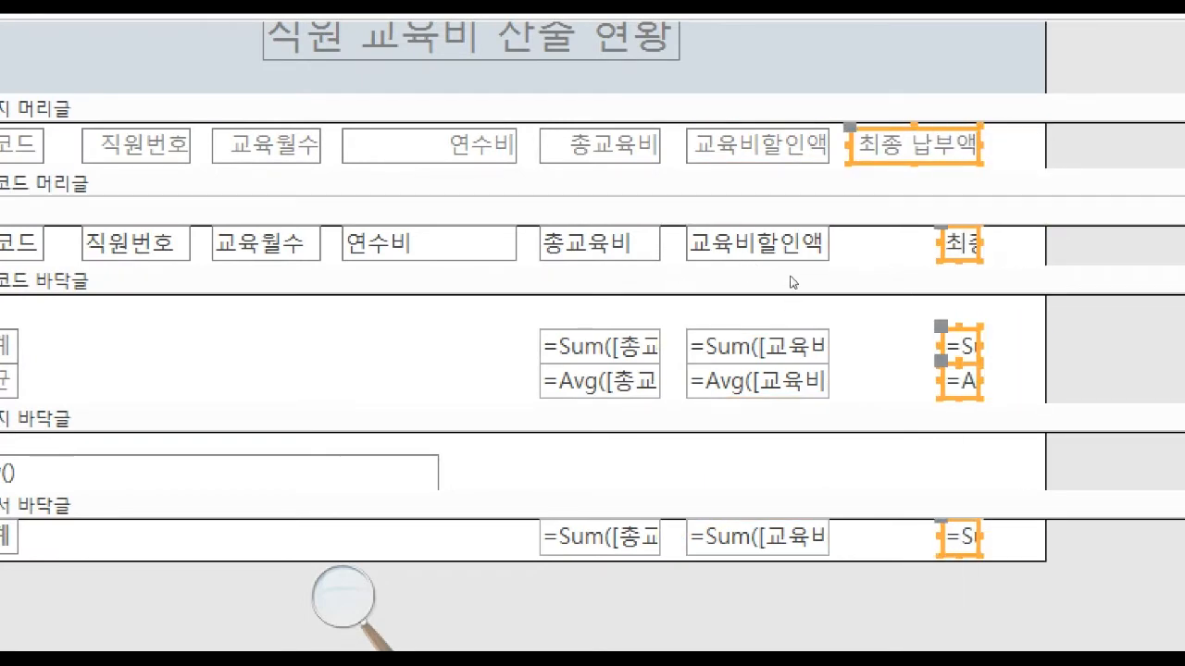
pyautogui.click(953, 175)
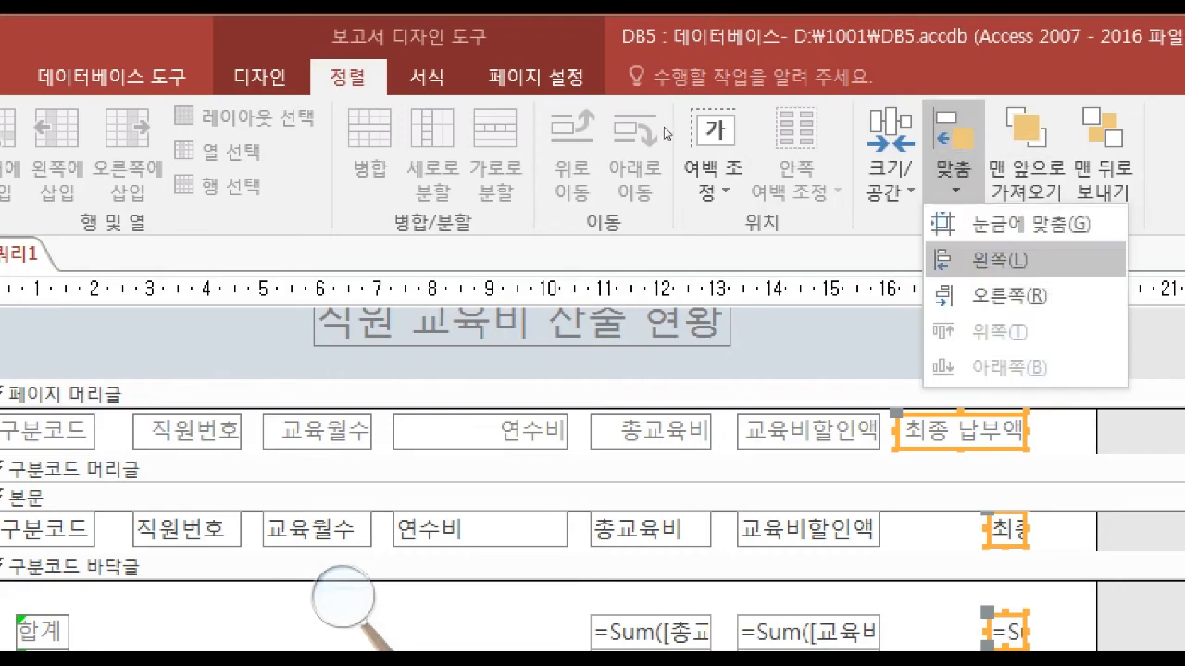
pyautogui.click(963, 260)
pyautogui.click(892, 176)
pyautogui.click(967, 365)
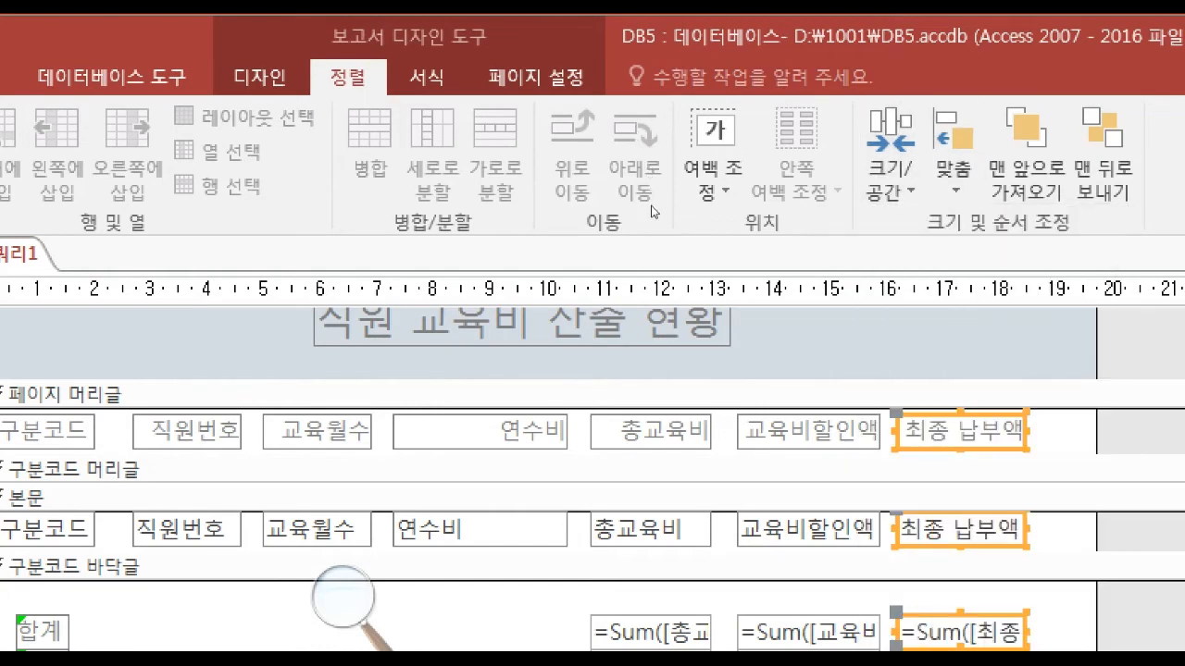
# Narrow the report's overall width to about 19.5 cm.
pyautogui.click(733, 383)
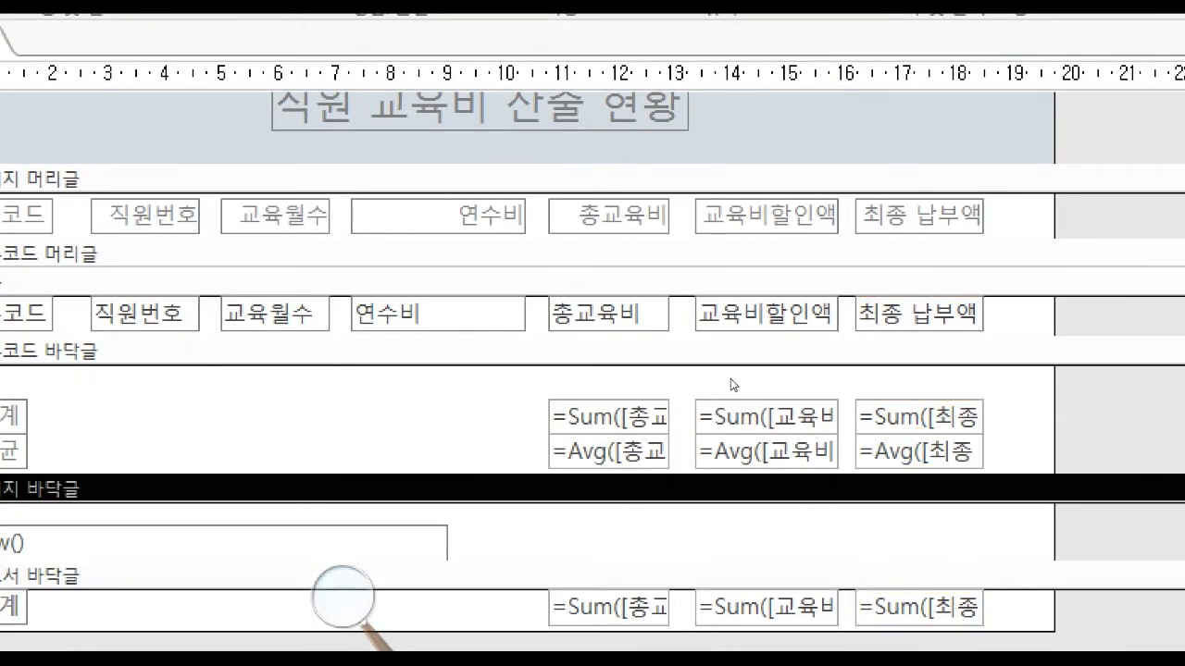
pyautogui.moveTo(731, 378); pyautogui.dragTo(726, 377)
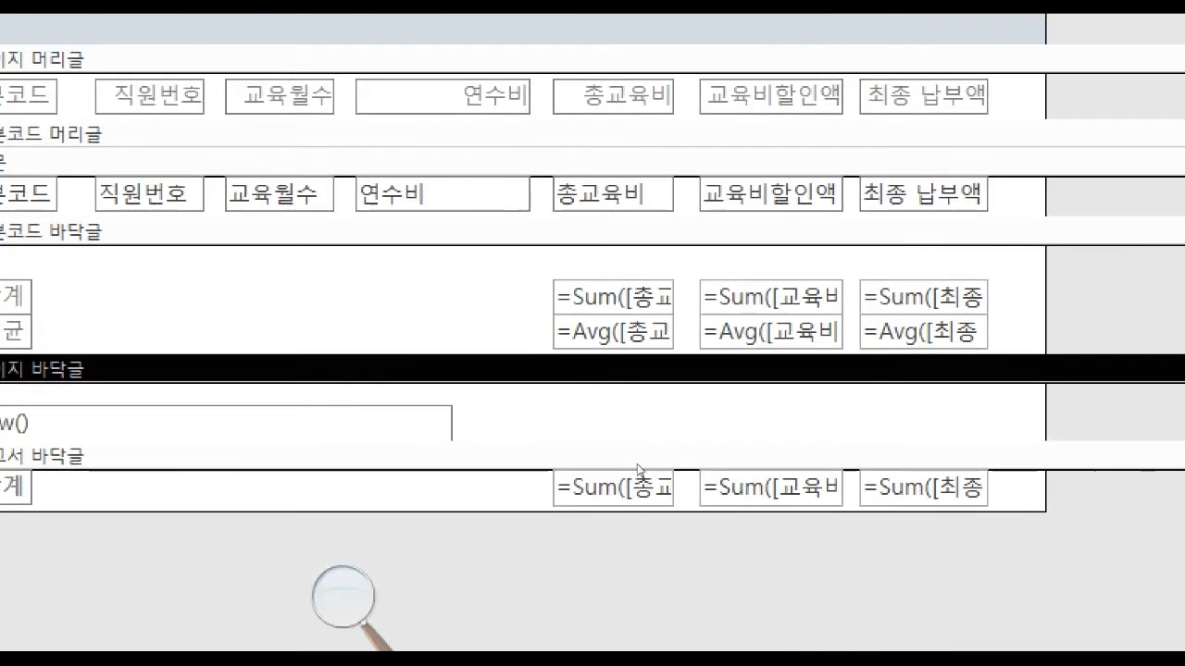
pyautogui.click(638, 463)
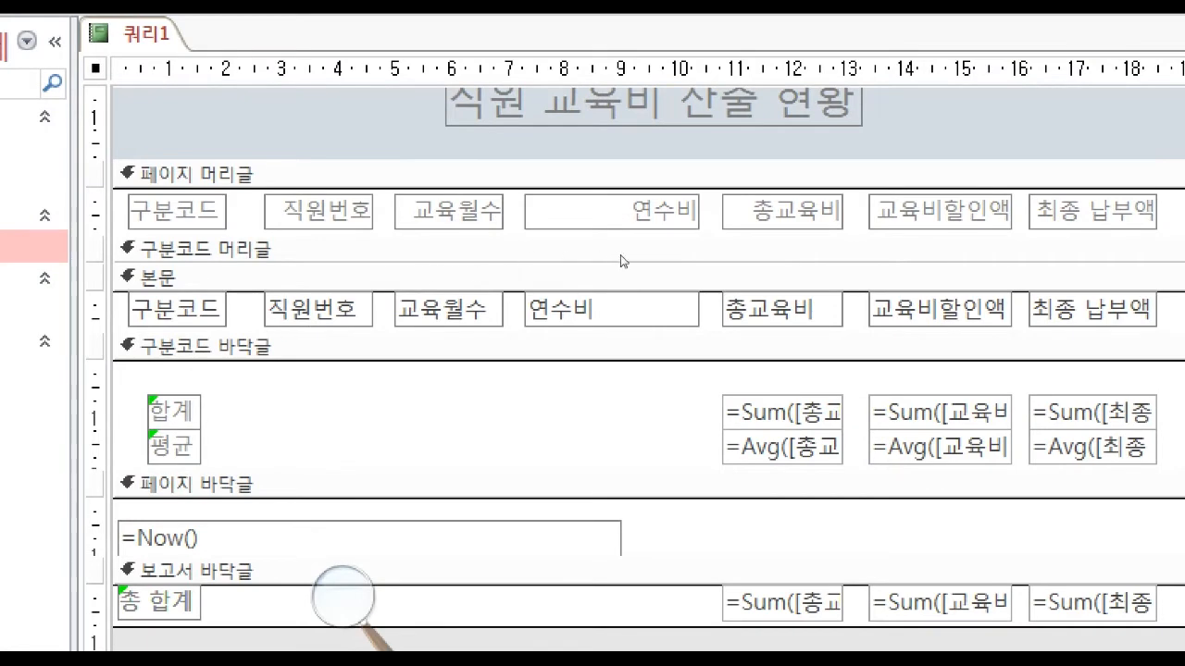
# Left-align the text of all seven column labels in 페이지 머리글.
pyautogui.moveTo(1178, 190); pyautogui.dragTo(165, 230)
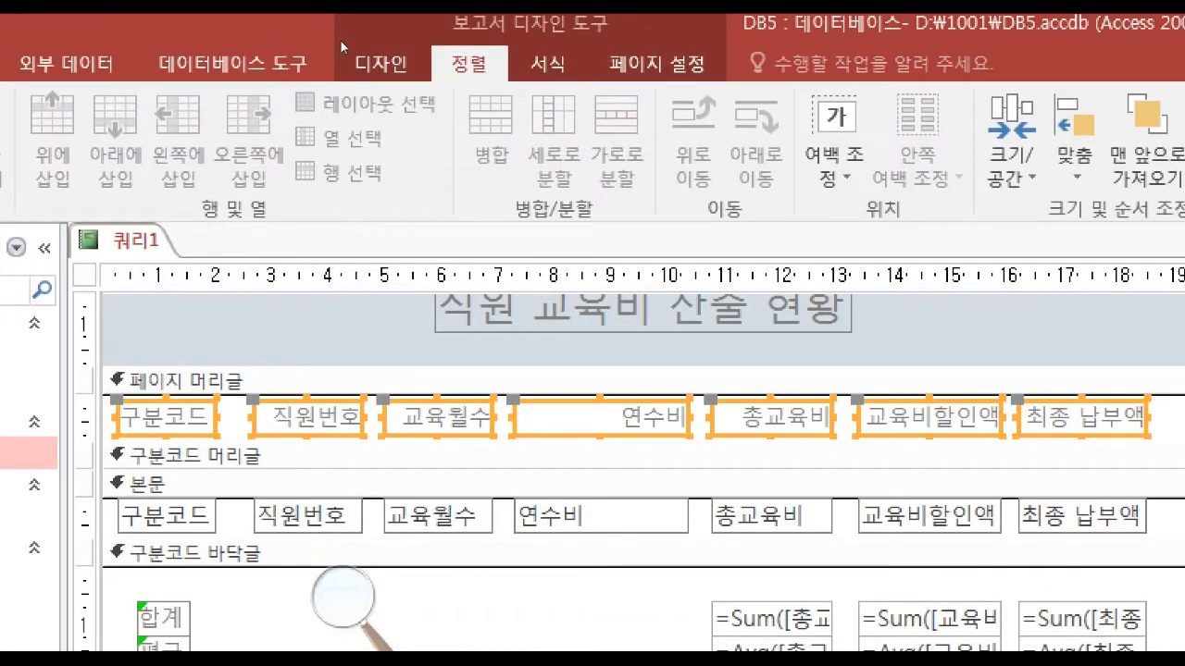
pyautogui.click(554, 0)
pyautogui.click(186, 161)
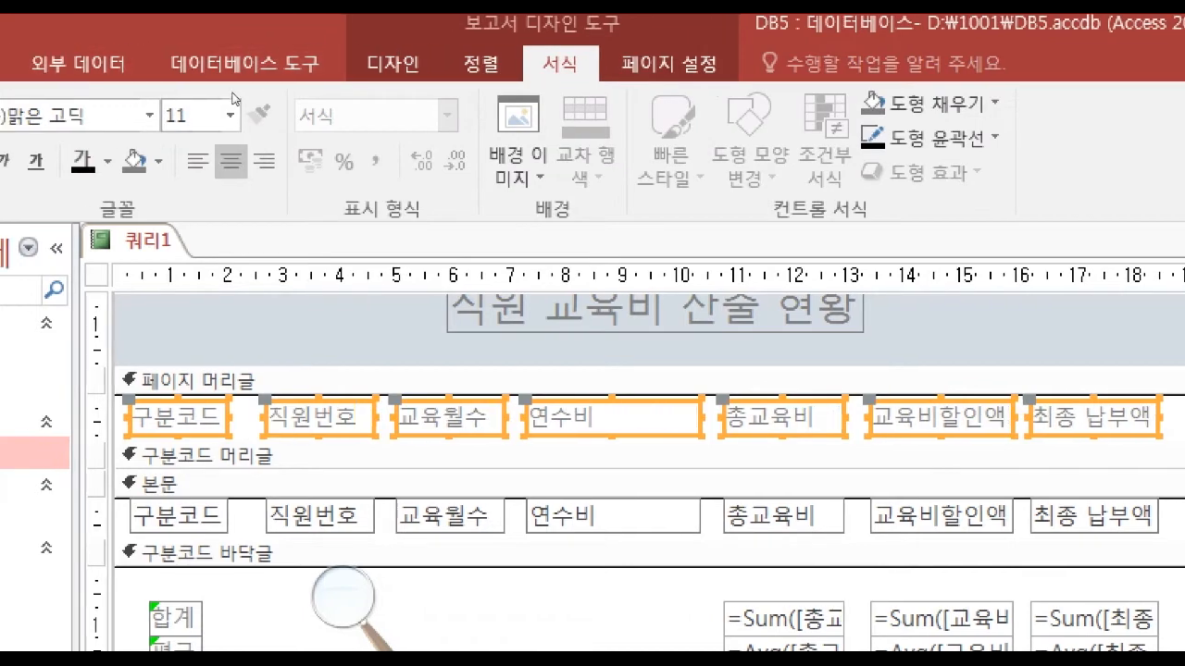
# Right-align the 연수비 through 최종 납부액 text boxes in 본문 and all Sum and Avg text boxes in the footers.
pyautogui.moveTo(1082, 417); pyautogui.dragTo(454, 415)
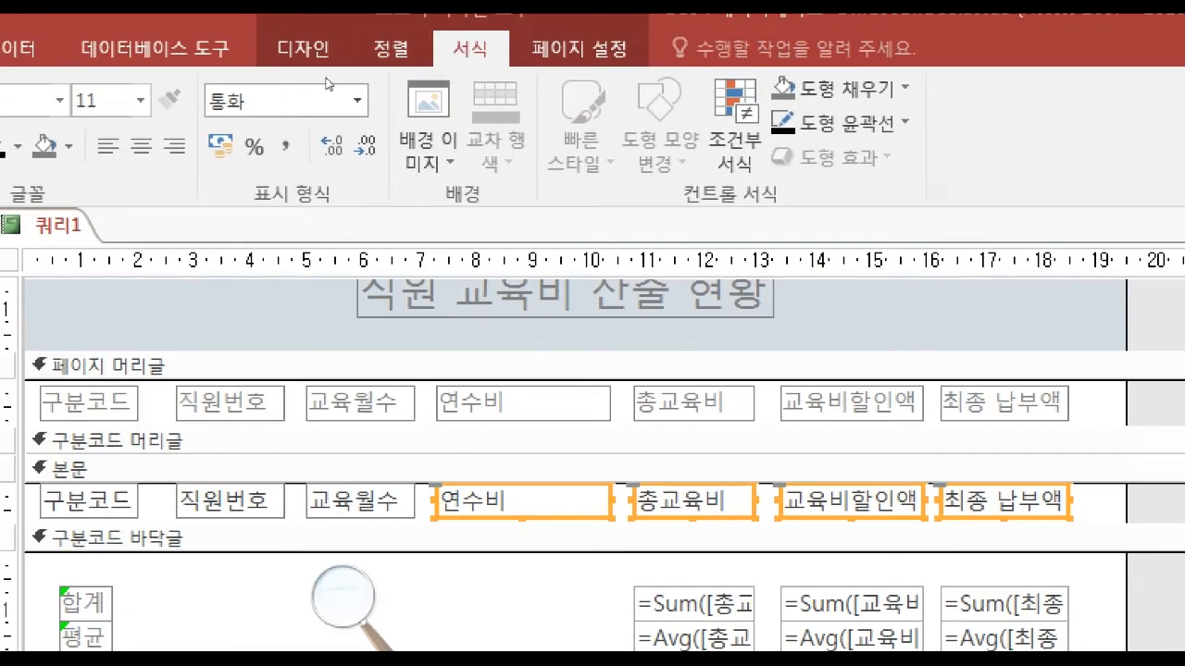
pyautogui.click(173, 145)
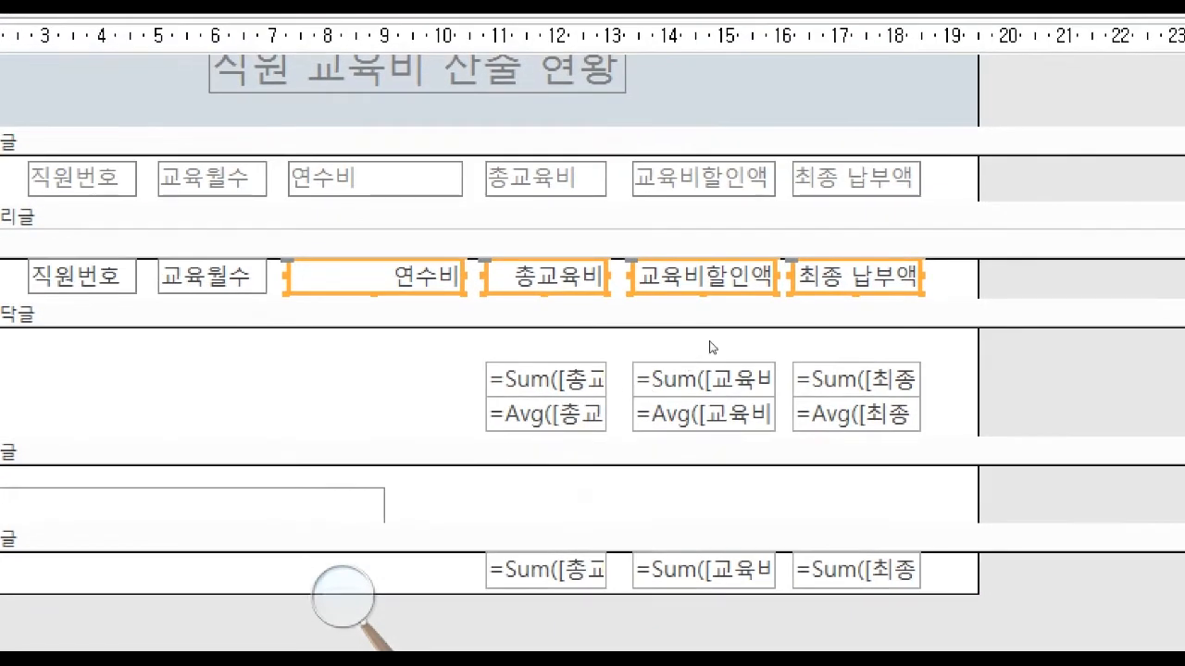
pyautogui.moveTo(727, 314); pyautogui.dragTo(505, 434)
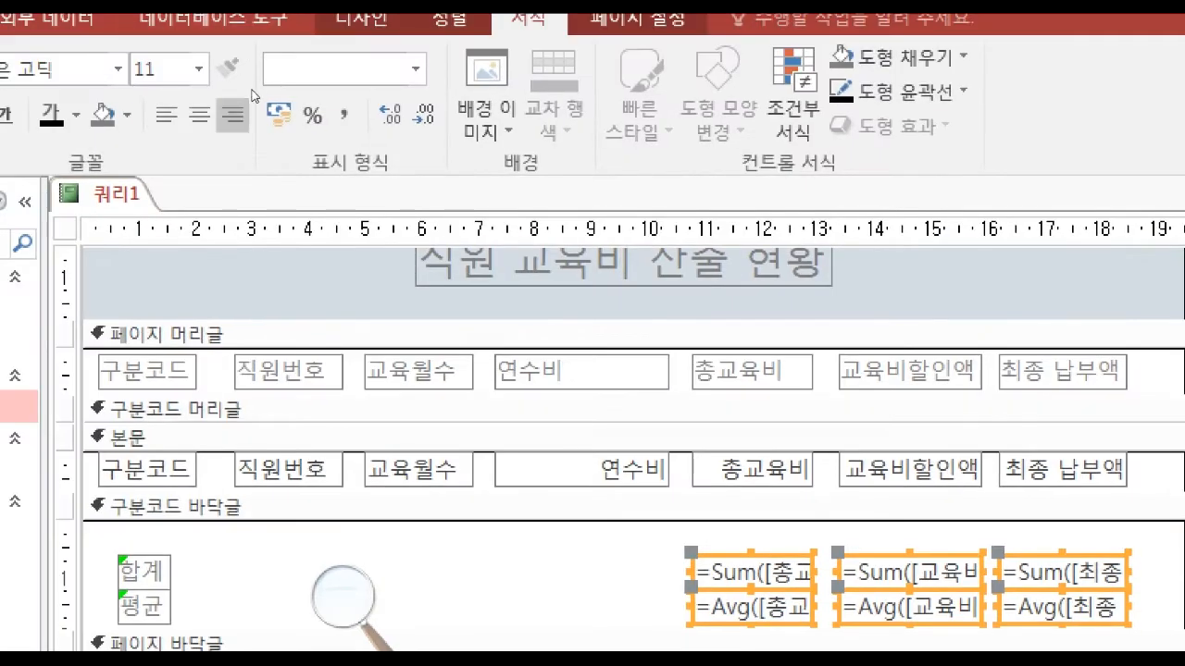
pyautogui.click(233, 113)
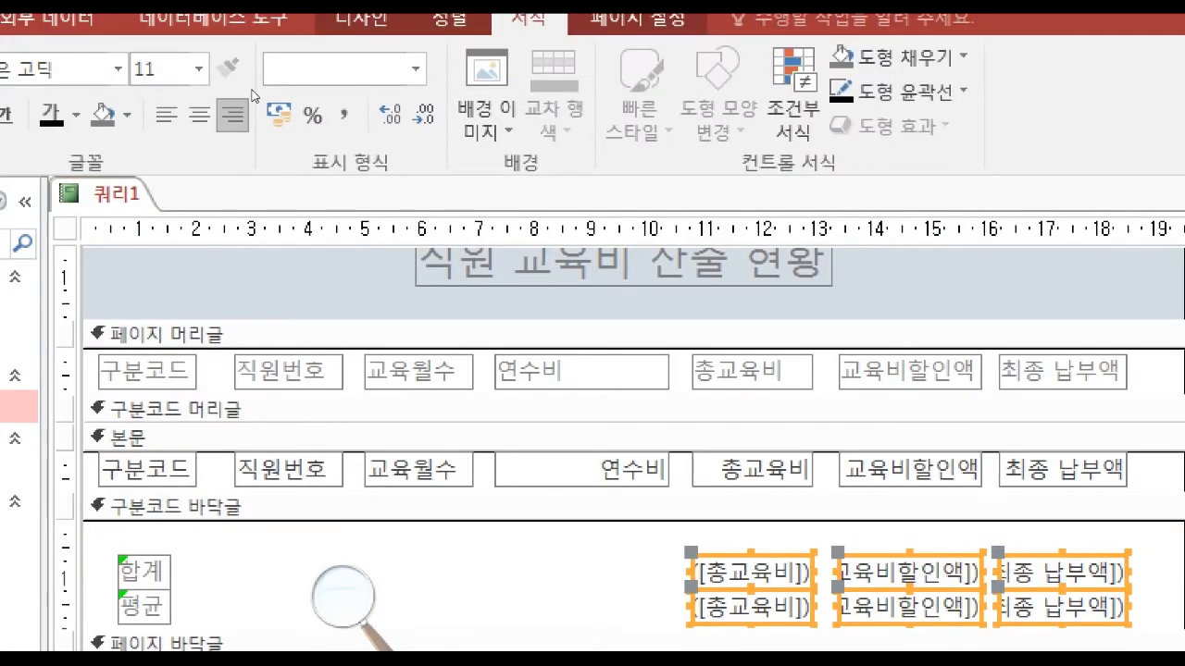
pyautogui.click(426, 319)
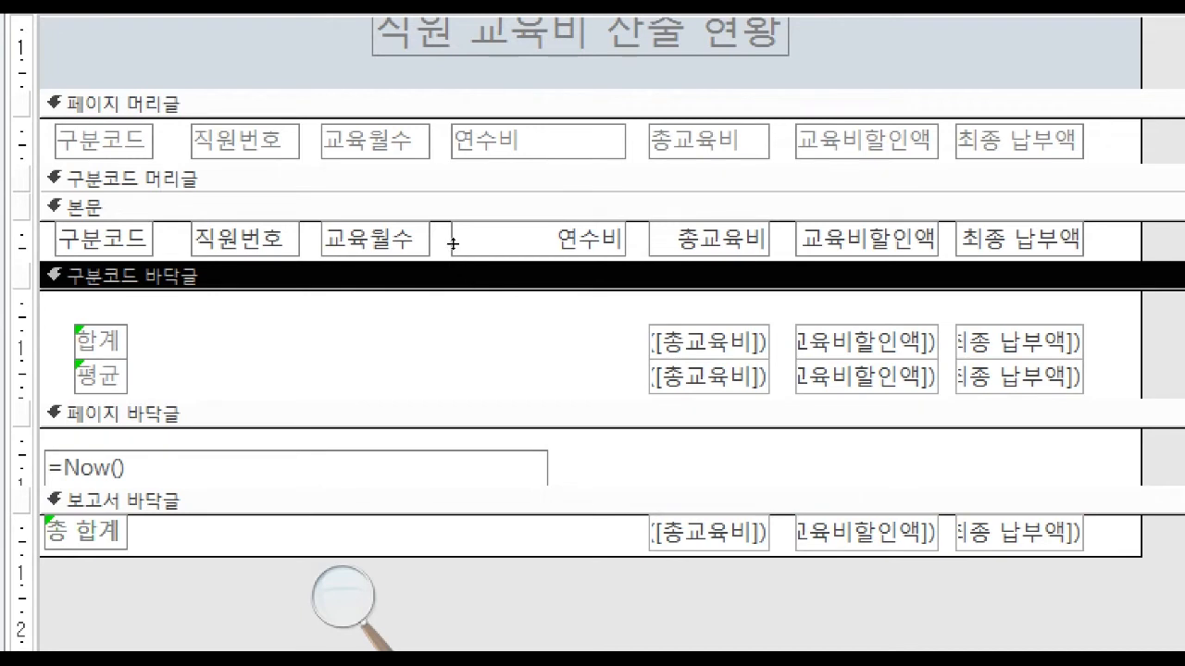
# Center the text of all 페이지 머리글 labels and the 구분코드, 직원번호 and 교육월수 text boxes in 본문.
pyautogui.click(22, 139)
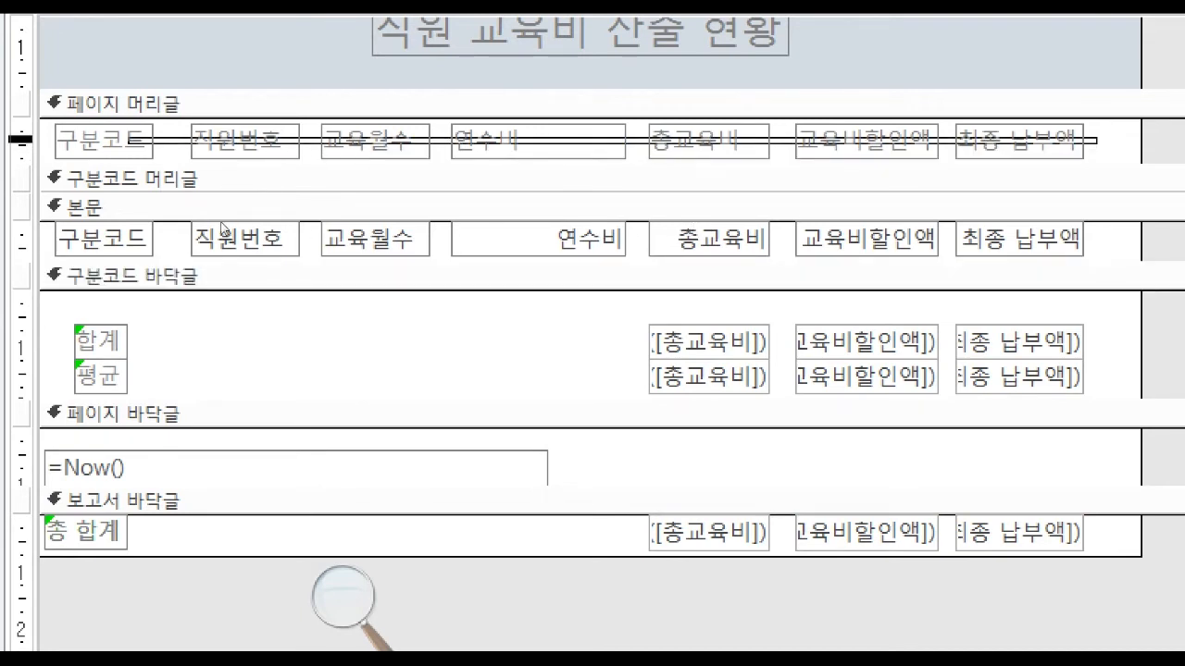
pyautogui.click(461, 169)
pyautogui.click(474, 388)
pyautogui.keyDown('shift'); pyautogui.click(343, 388); pyautogui.keyUp('shift')
pyautogui.keyDown('shift'); pyautogui.click(200, 388); pyautogui.keyUp('shift')
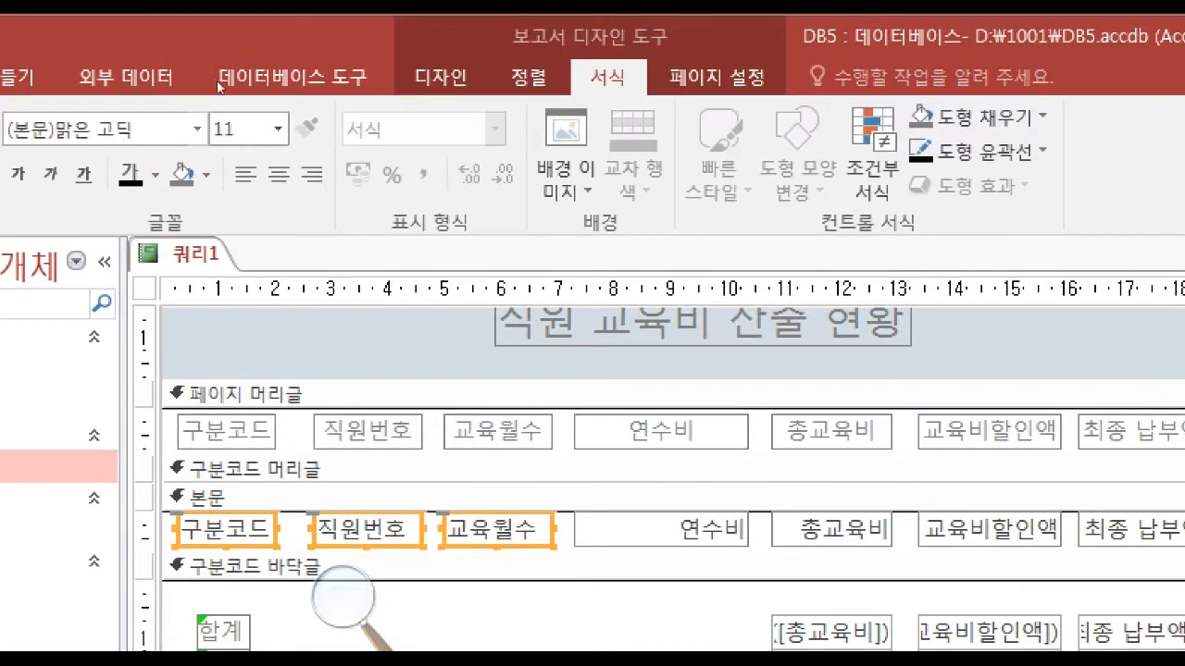
pyautogui.click(278, 174)
pyautogui.click(373, 567)
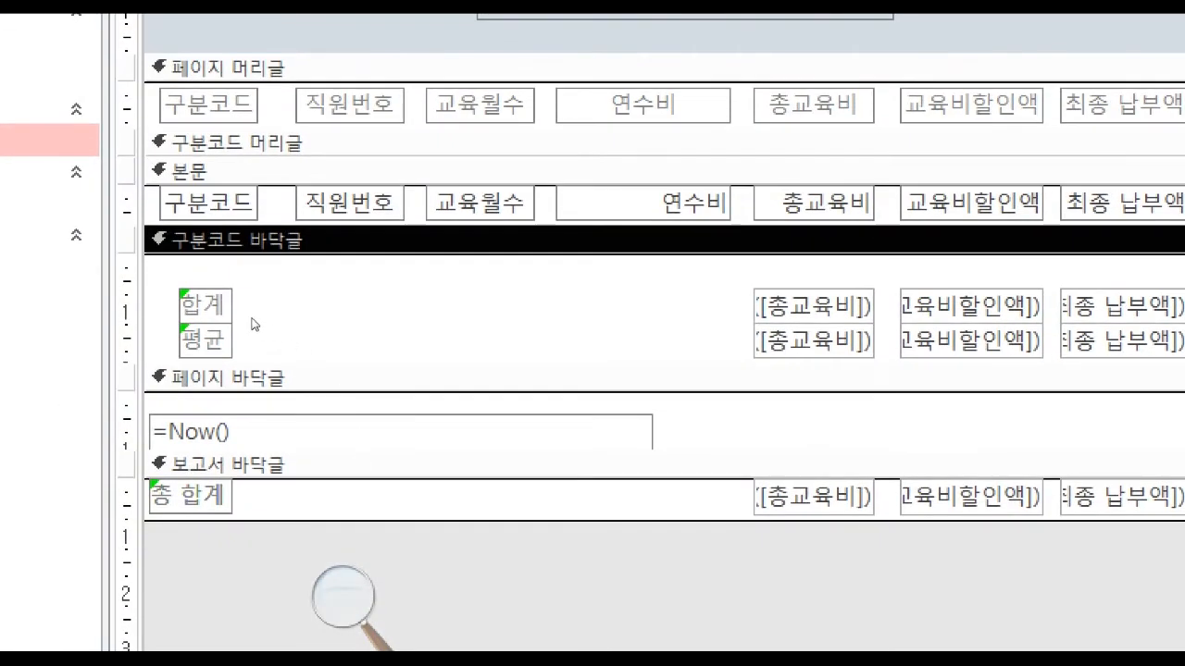
# Move the 합계 and 평균 labels in 구분코드 바닥글 across to sit beneath the 교육월수 column.
pyautogui.moveTo(293, 299); pyautogui.dragTo(197, 344)
pyautogui.press('Right')
pyautogui.press('Right')
pyautogui.press('Right')
pyautogui.press('Right')
pyautogui.press('Right')
pyautogui.press('Right')
pyautogui.press('Right')
pyautogui.press('Right')
pyautogui.press('Right')
pyautogui.press('Right')
pyautogui.press('Right')
pyautogui.press('Right')
pyautogui.press('Right')
pyautogui.press('Right')
pyautogui.press('Right')
pyautogui.press('Right')
pyautogui.press('Right')
pyautogui.press('Right')
pyautogui.press('Right')
pyautogui.press('Right')
pyautogui.press('Right')
pyautogui.press('Right')
pyautogui.press('Right')
pyautogui.press('Right')
pyautogui.press('Right')
pyautogui.press('Right')
pyautogui.press('Right')
pyautogui.press('Right')
pyautogui.press('Right')
# Check the zzzz 합계 rows in the exam PDF and delete the 평균 label and Avg text boxes from 구분코드 바닥글.
pyautogui.click(536, 646)
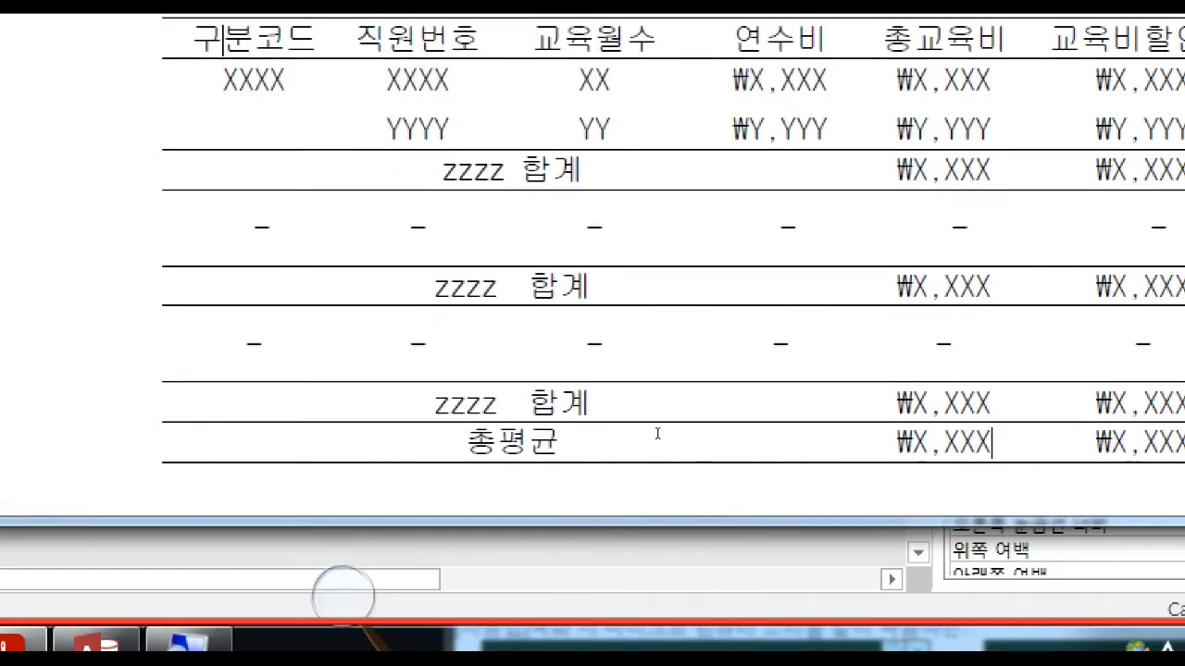
pyautogui.moveTo(555, 170); pyautogui.dragTo(498, 186)
pyautogui.moveTo(612, 287); pyautogui.dragTo(468, 294)
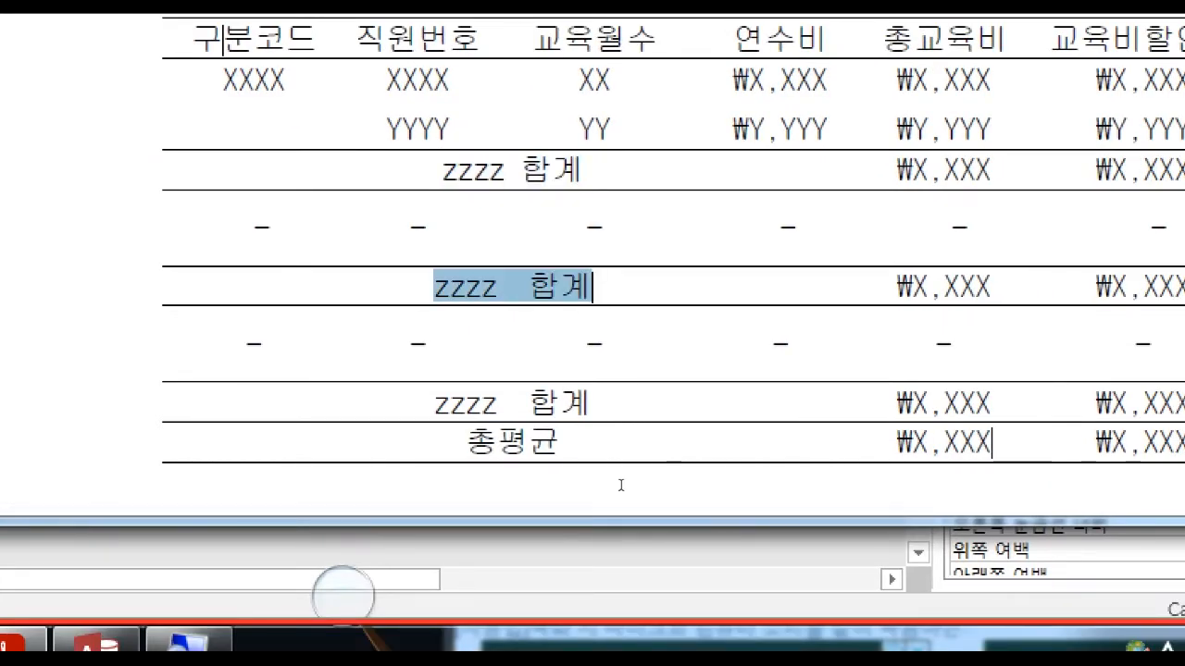
pyautogui.moveTo(593, 404); pyautogui.dragTo(437, 405)
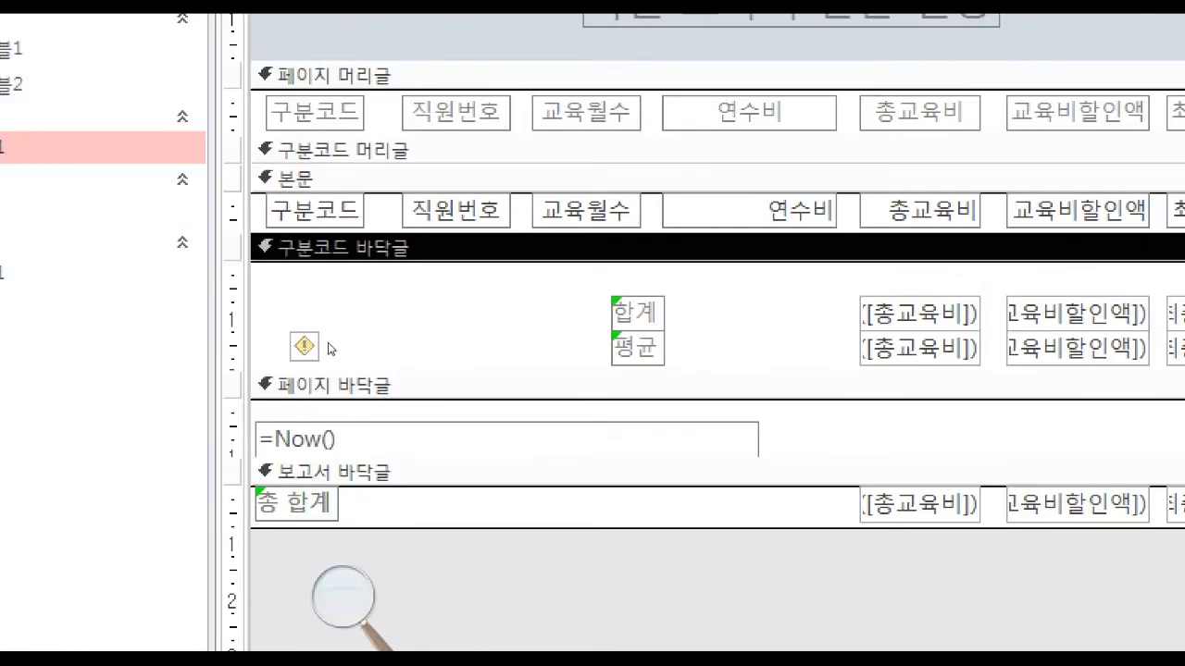
pyautogui.moveTo(565, 362); pyautogui.dragTo(729, 349)
pyautogui.press('Delete')
pyautogui.click(920, 355)
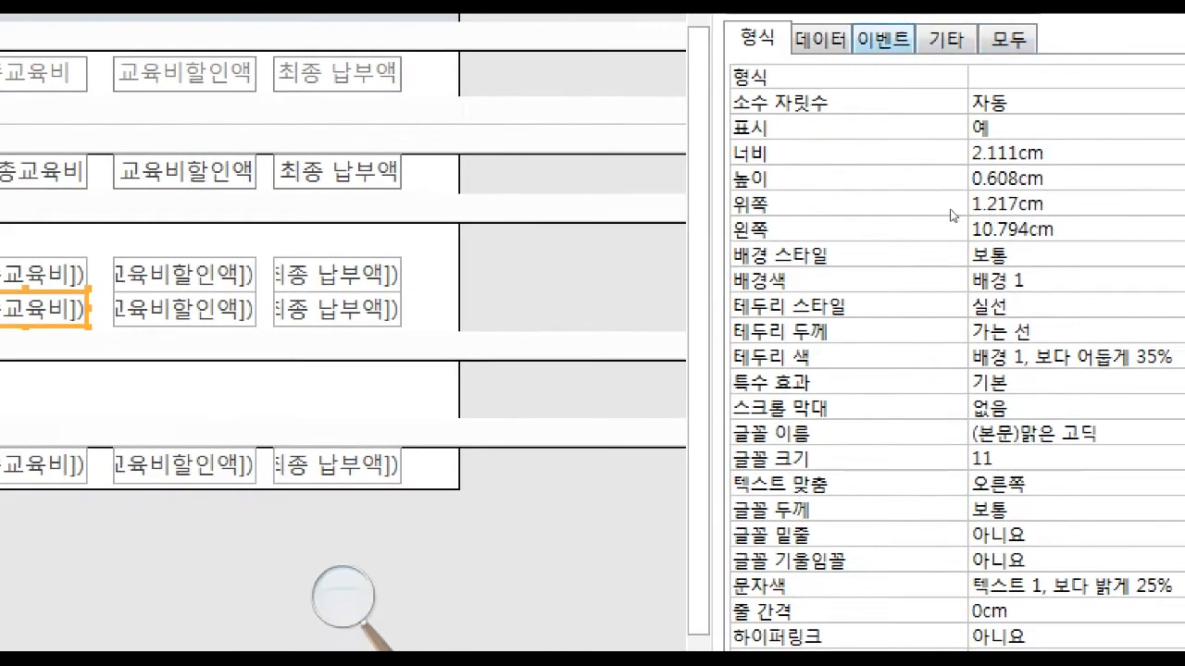
pyautogui.click(763, 28)
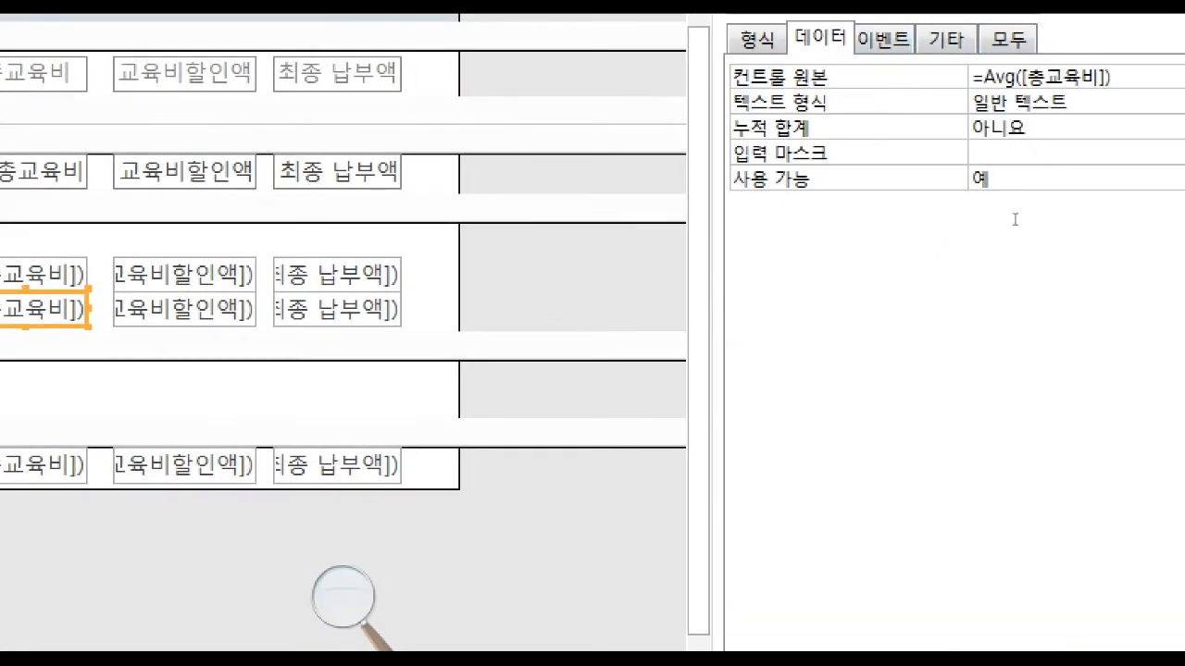
pyautogui.moveTo(456, 340); pyautogui.dragTo(724, 348)
pyautogui.press('Delete')
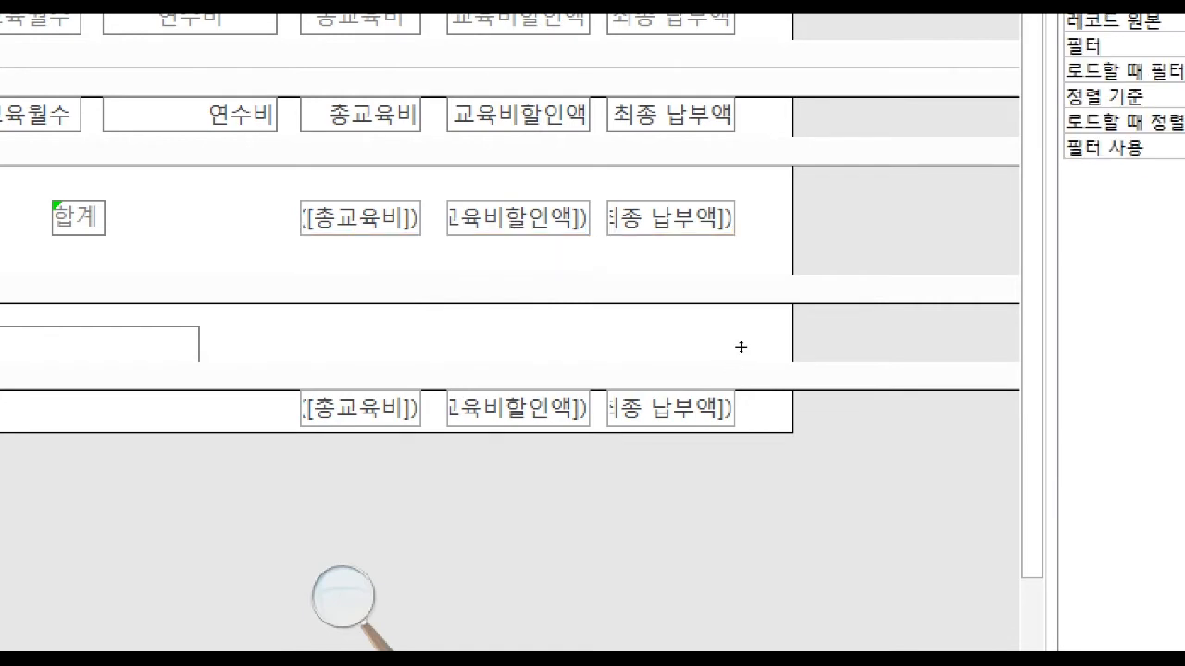
# Move the 합계 label and its three Sum text boxes up to the upper edge of 구분코드 바닥글.
pyautogui.moveTo(724, 346); pyautogui.dragTo(723, 346)
pyautogui.press('Up')
pyautogui.press('Up')
pyautogui.press('Up')
pyautogui.press('Up')
pyautogui.press('Up')
pyautogui.press('Up')
pyautogui.press('Up')
pyautogui.press('Up')
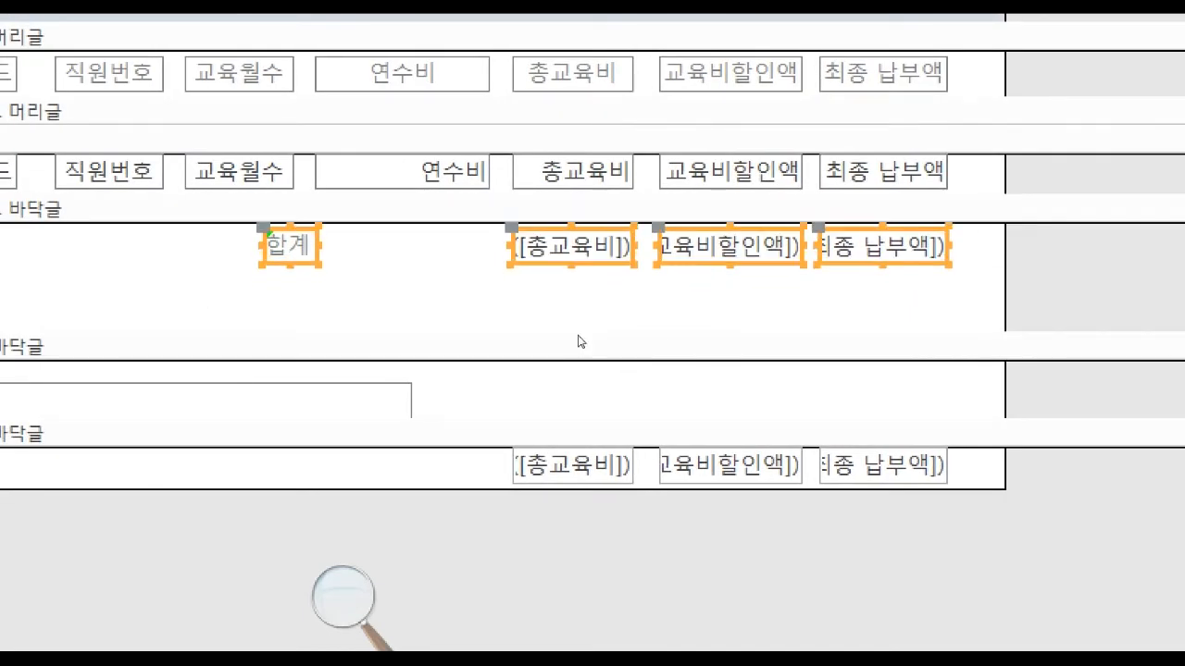
# Shorten the 구분코드 바닥글 section to end just below its 합계 row.
pyautogui.click(578, 336)
pyautogui.moveTo(573, 352); pyautogui.dragTo(594, 319)
# Check the date's place in the exam PDF and move the =Now() text box from 페이지 바닥글 to 보고서 머리글, resized to 3.677 cm wide.
pyautogui.click(3, 354)
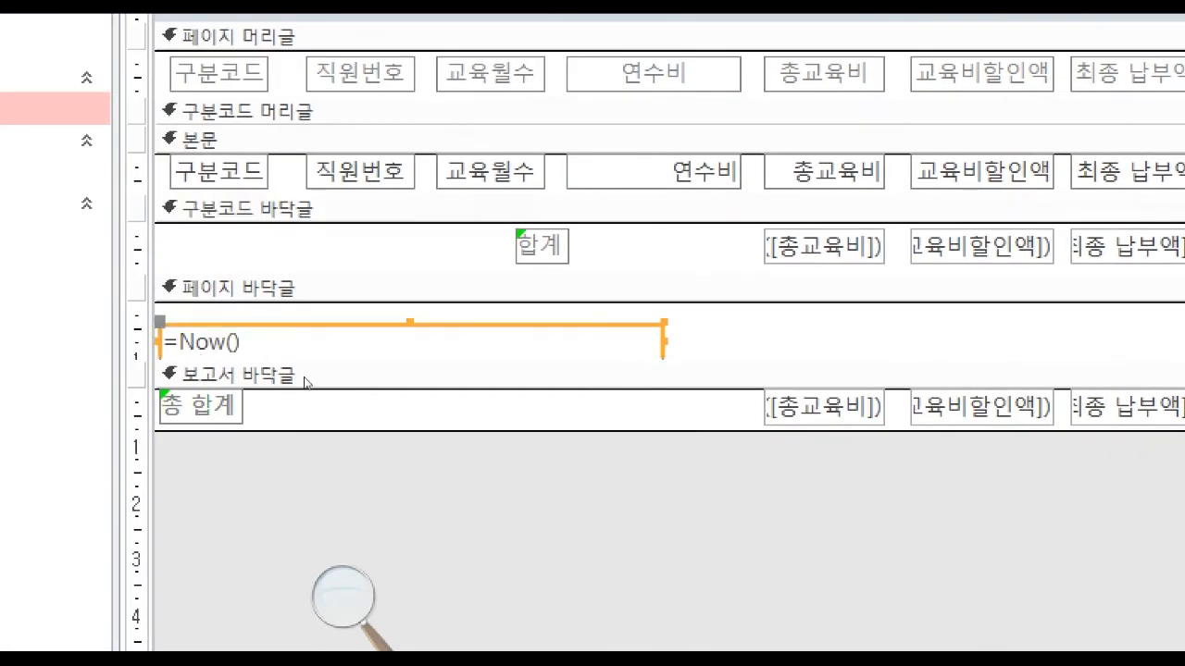
pyautogui.click(452, 645)
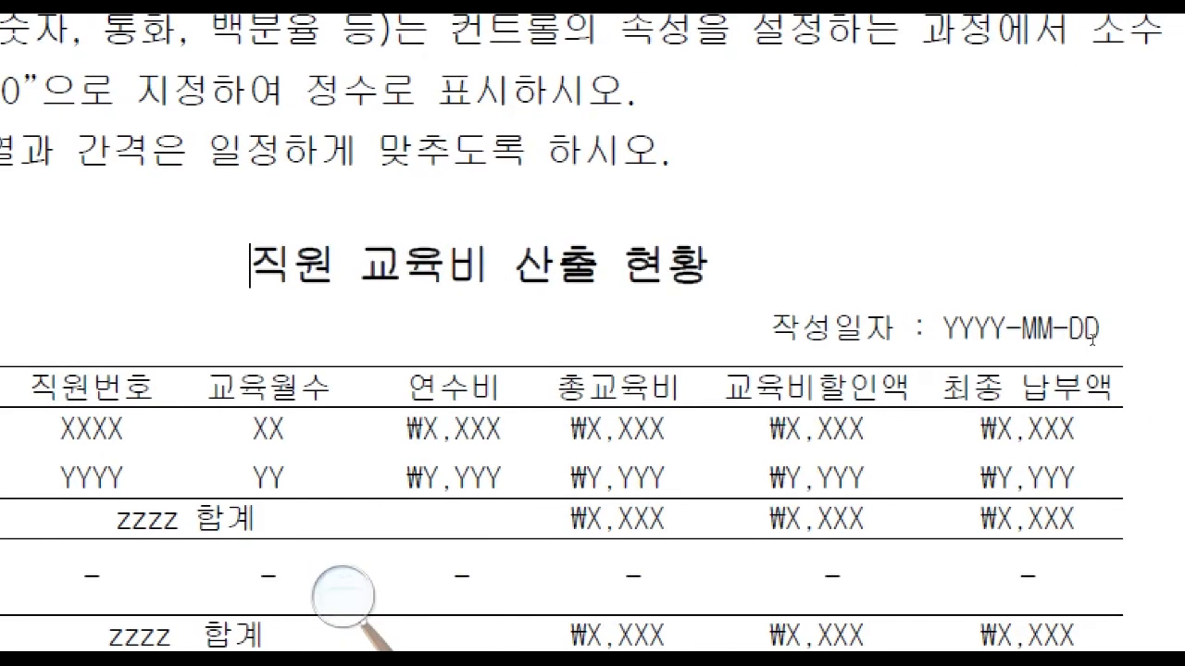
pyautogui.moveTo(1101, 335); pyautogui.dragTo(770, 333)
pyautogui.click(944, 337)
pyautogui.click(215, 356)
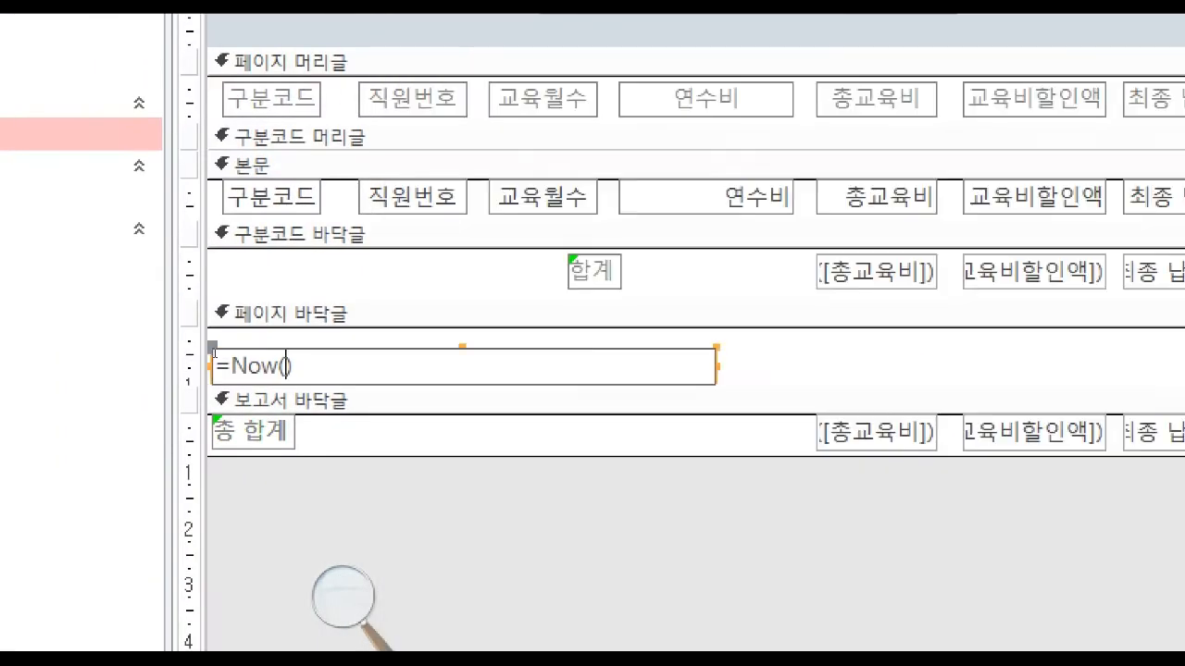
pyautogui.click(257, 349)
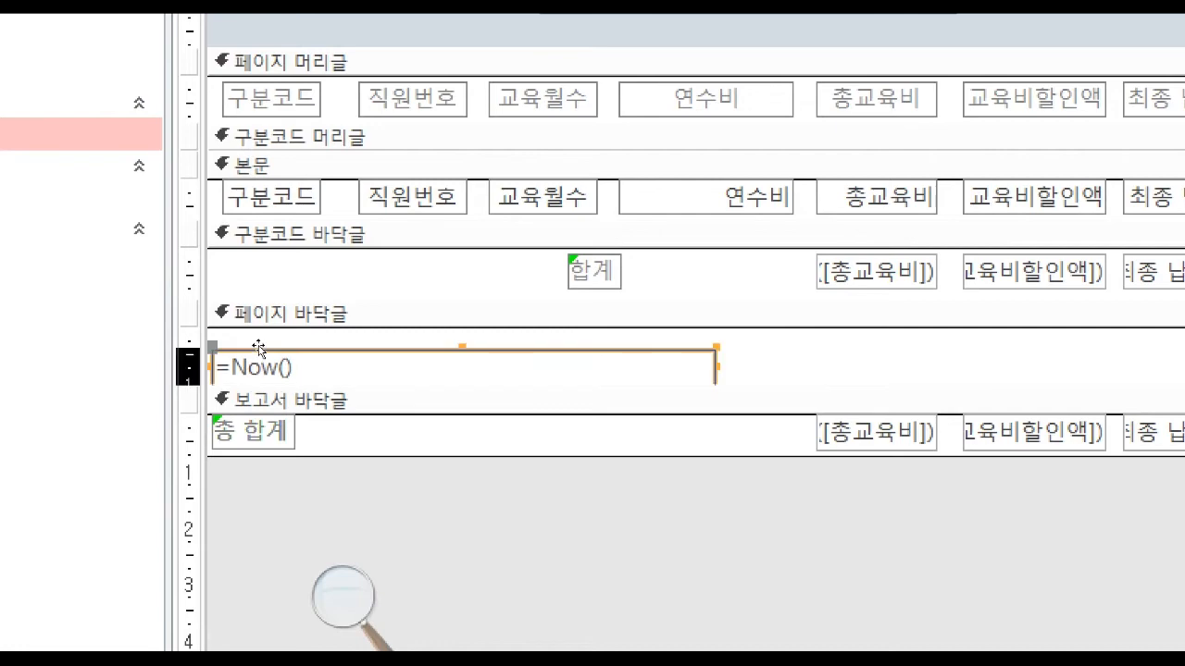
pyautogui.press('Delete')
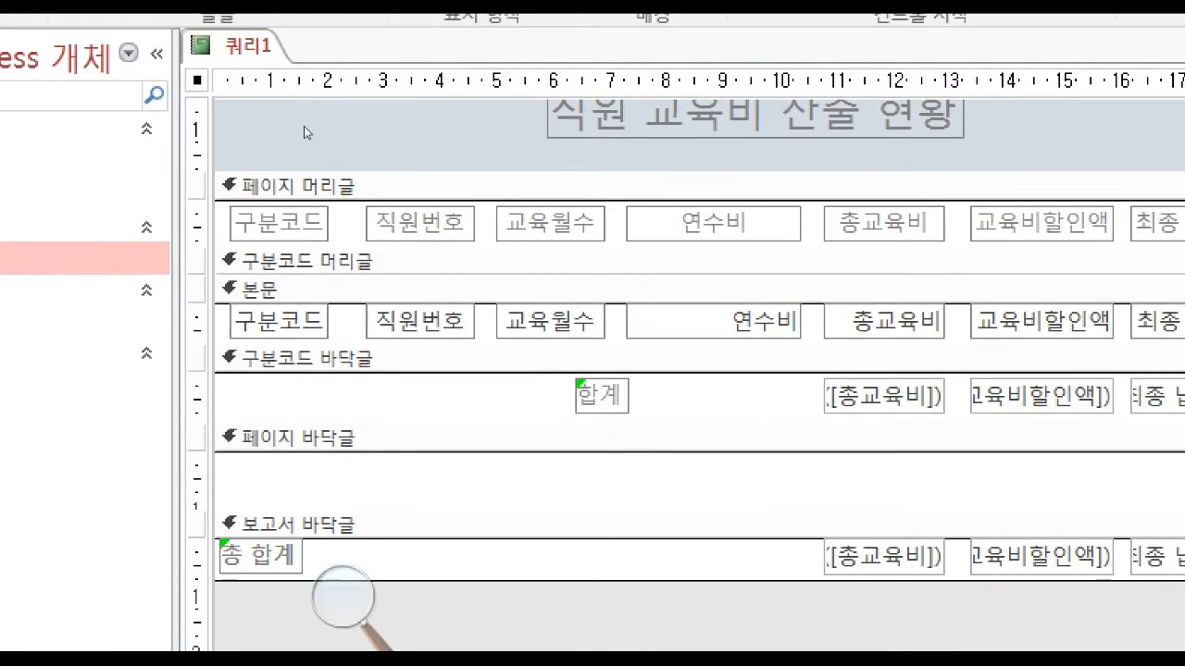
pyautogui.scroll(2, 298, 185)
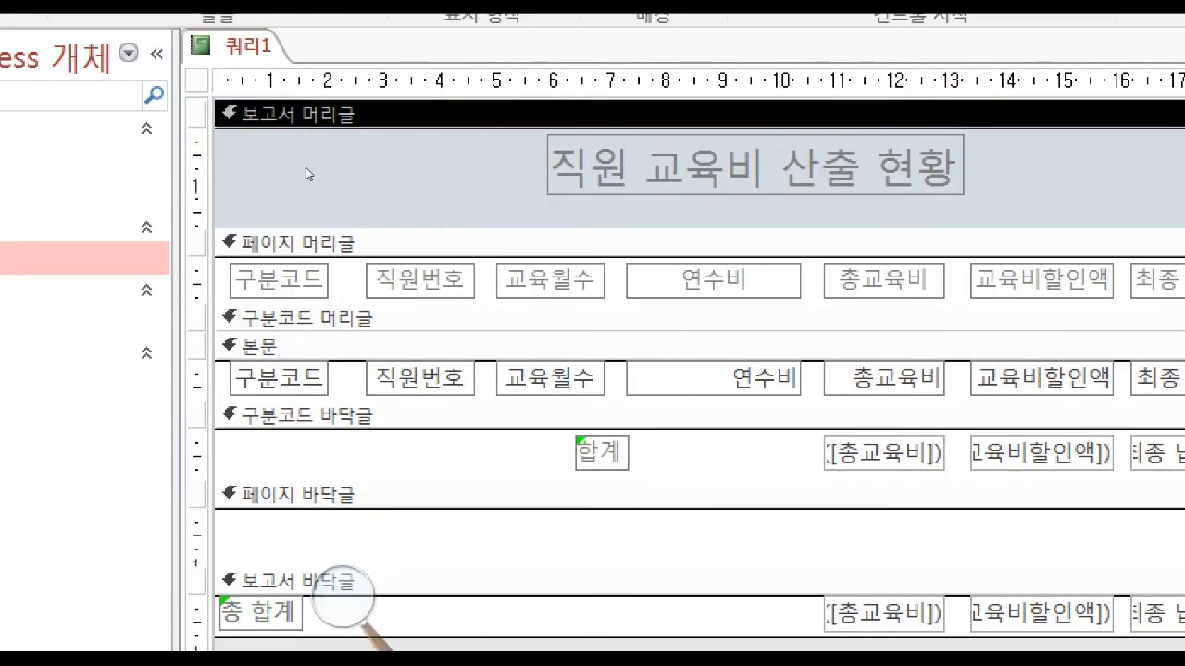
pyautogui.hotkey('ctrl', 'v')
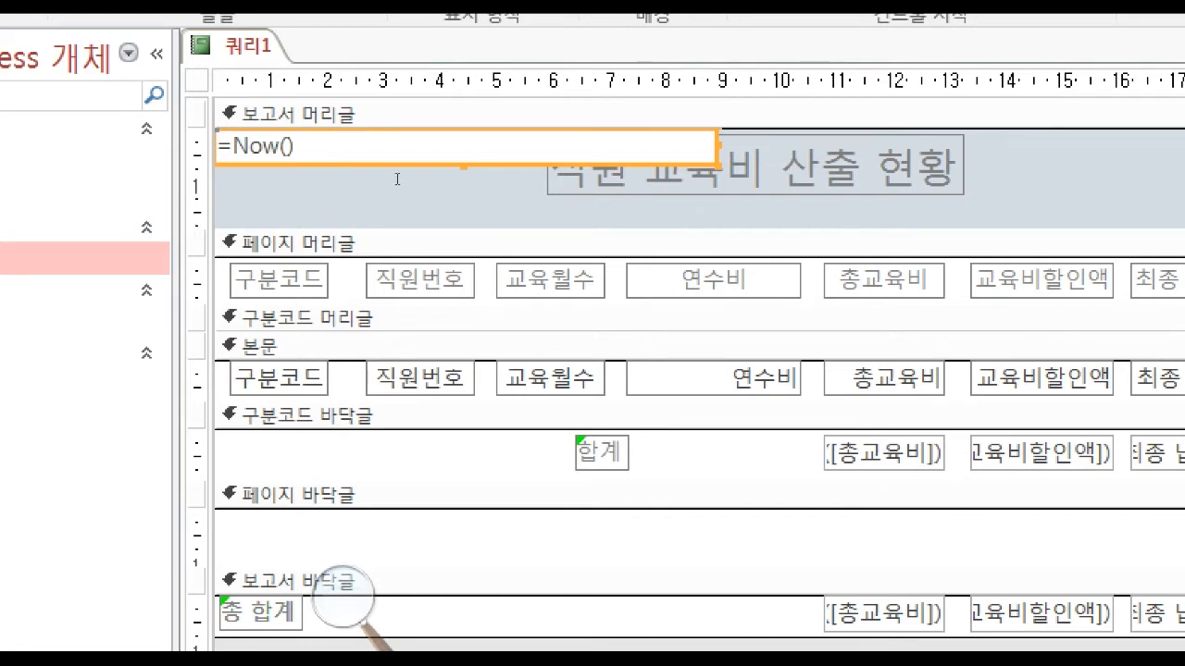
pyautogui.moveTo(427, 183); pyautogui.dragTo(680, 198)
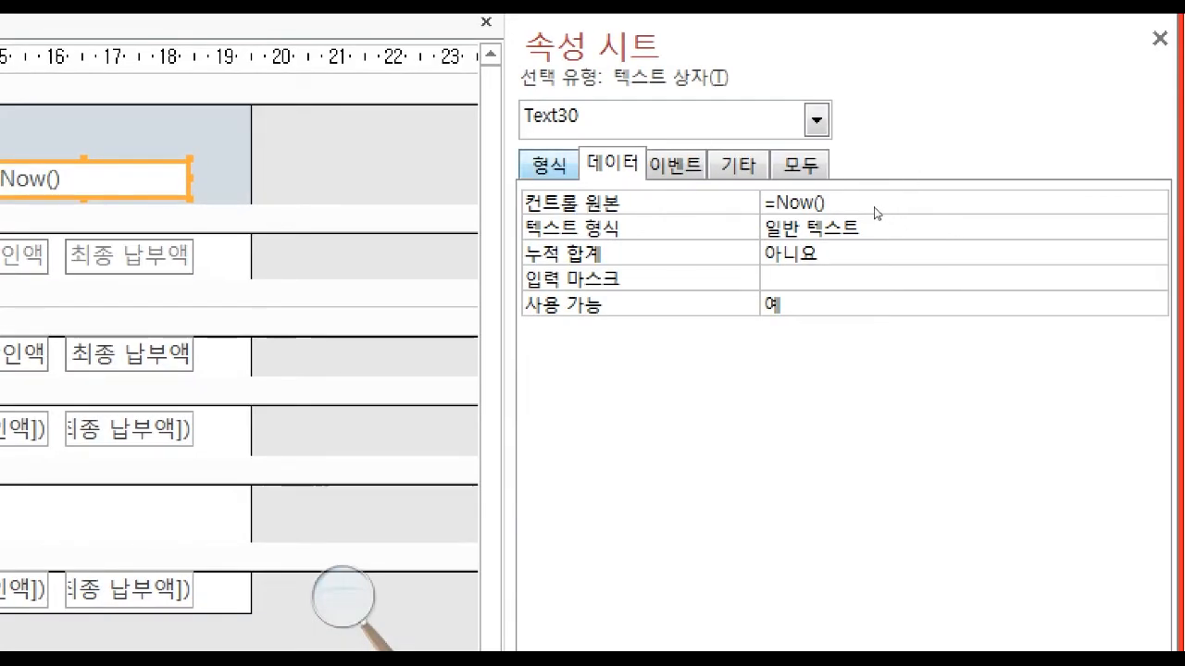
# Set the =Now() text box's format to 간단한 날짜 and view the report's output.
pyautogui.click(549, 165)
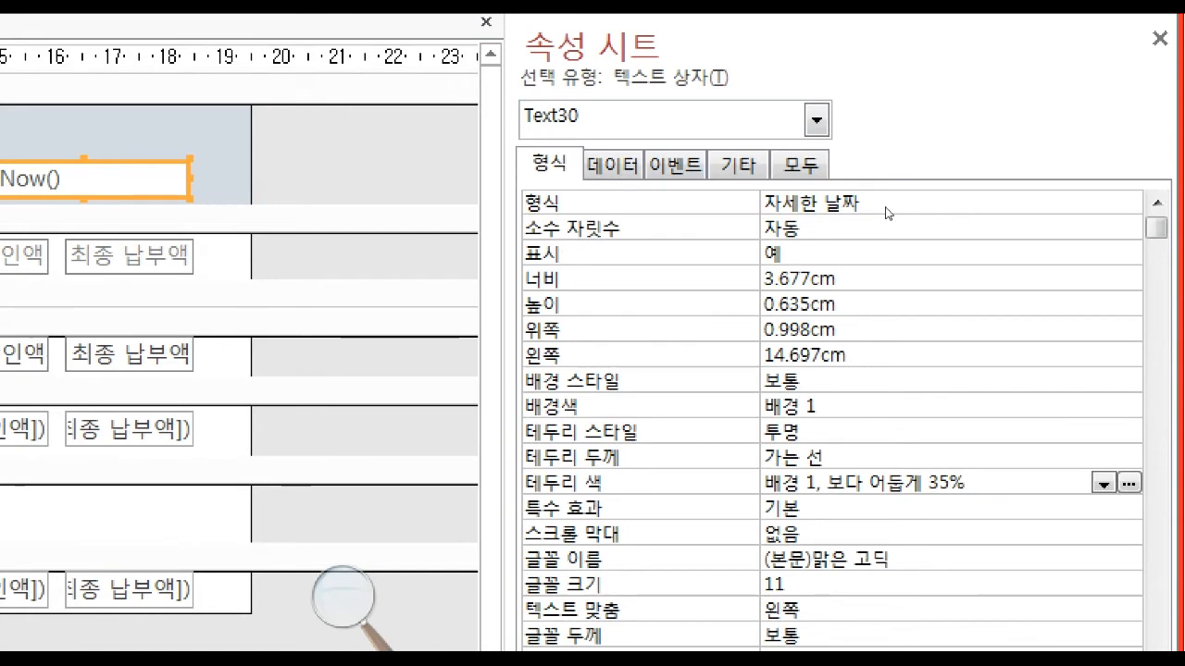
pyautogui.click(1041, 205)
pyautogui.click(1129, 203)
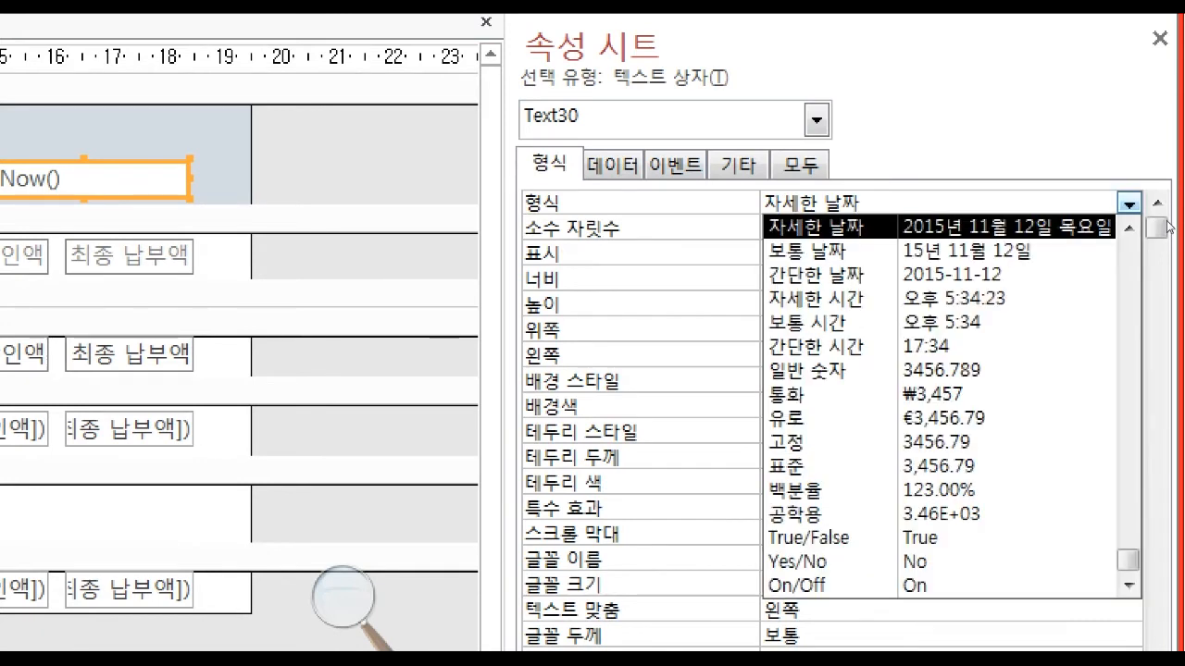
pyautogui.click(1099, 273)
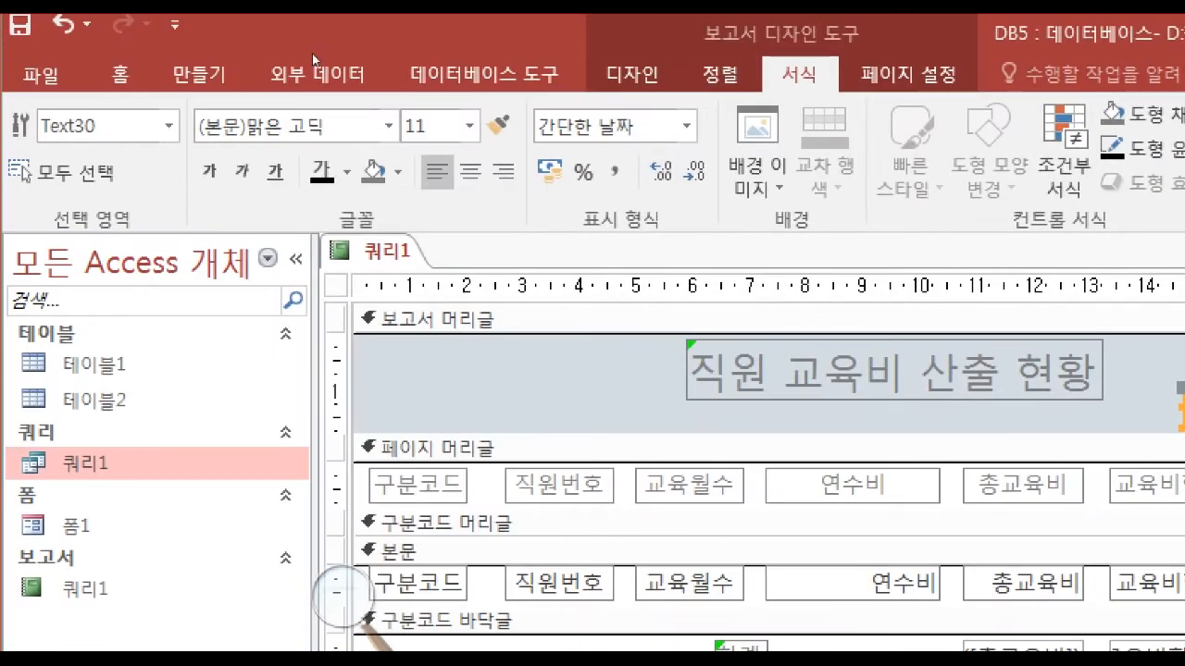
pyautogui.click(632, 74)
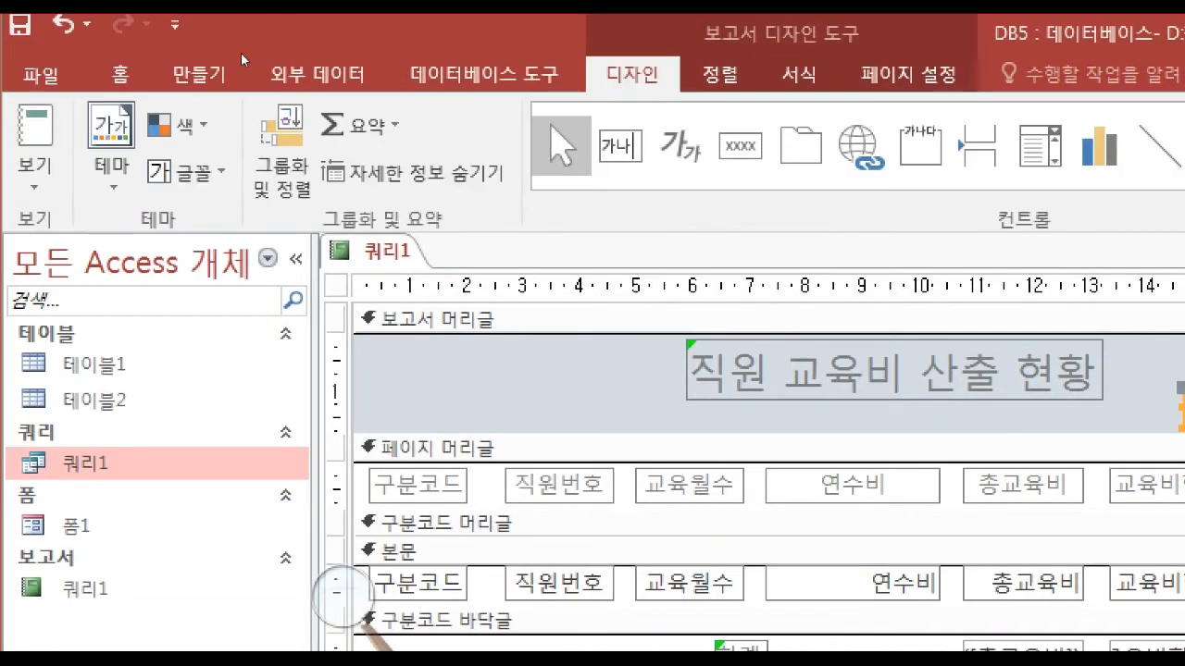
pyautogui.click(35, 174)
pyautogui.click(92, 235)
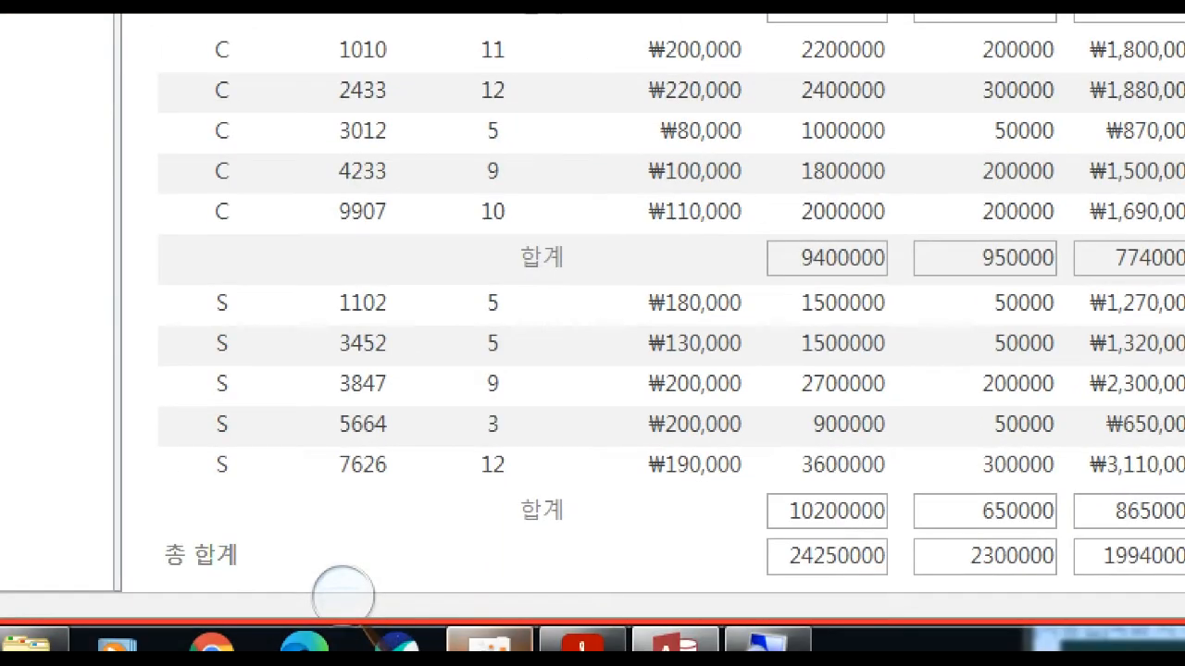
# Examine the exam PDF's 작성일자 condition and sample layout, and compare the date line with the report.
pyautogui.click(588, 643)
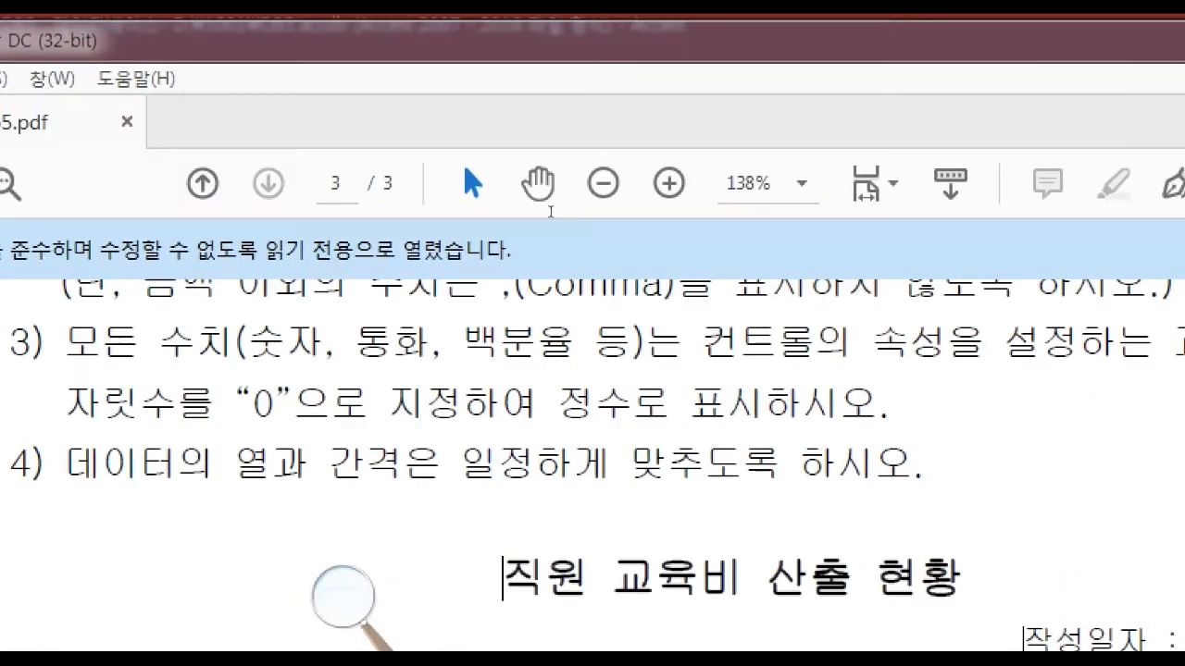
pyautogui.scroll(6, 529, 262)
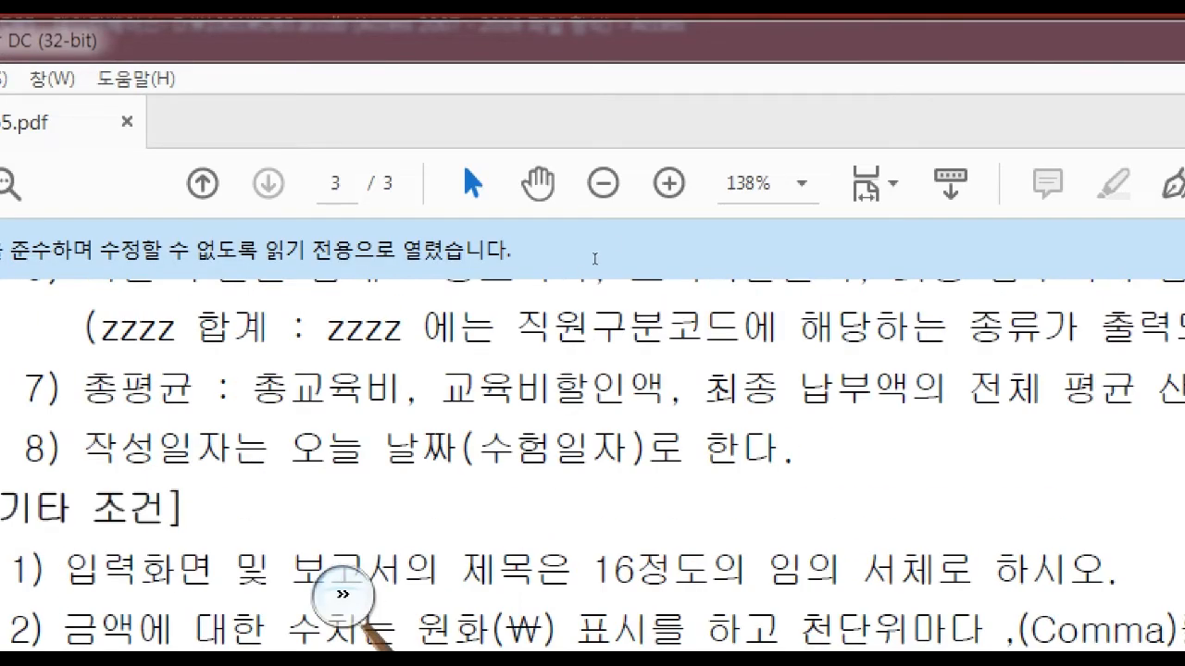
pyautogui.moveTo(291, 449); pyautogui.dragTo(779, 449)
pyautogui.click(708, 449)
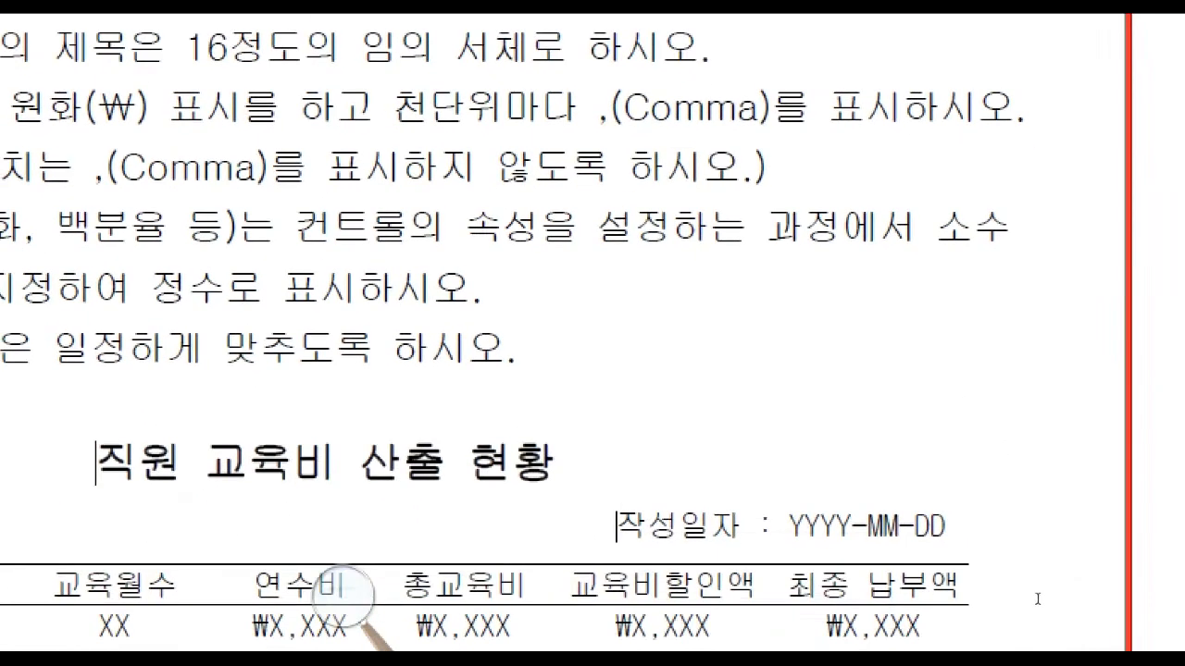
pyautogui.scroll(-2, 1109, 555)
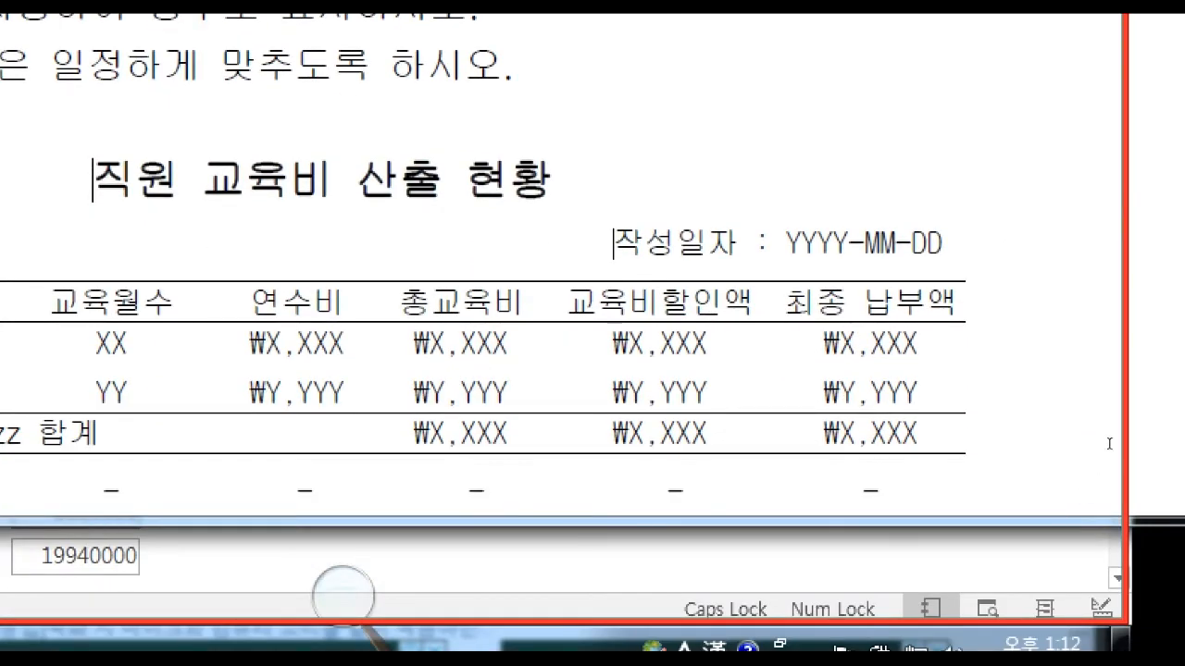
pyautogui.moveTo(1098, 465); pyautogui.dragTo(1030, 458)
pyautogui.click(1025, 462)
pyautogui.scroll(-1, 1043, 479)
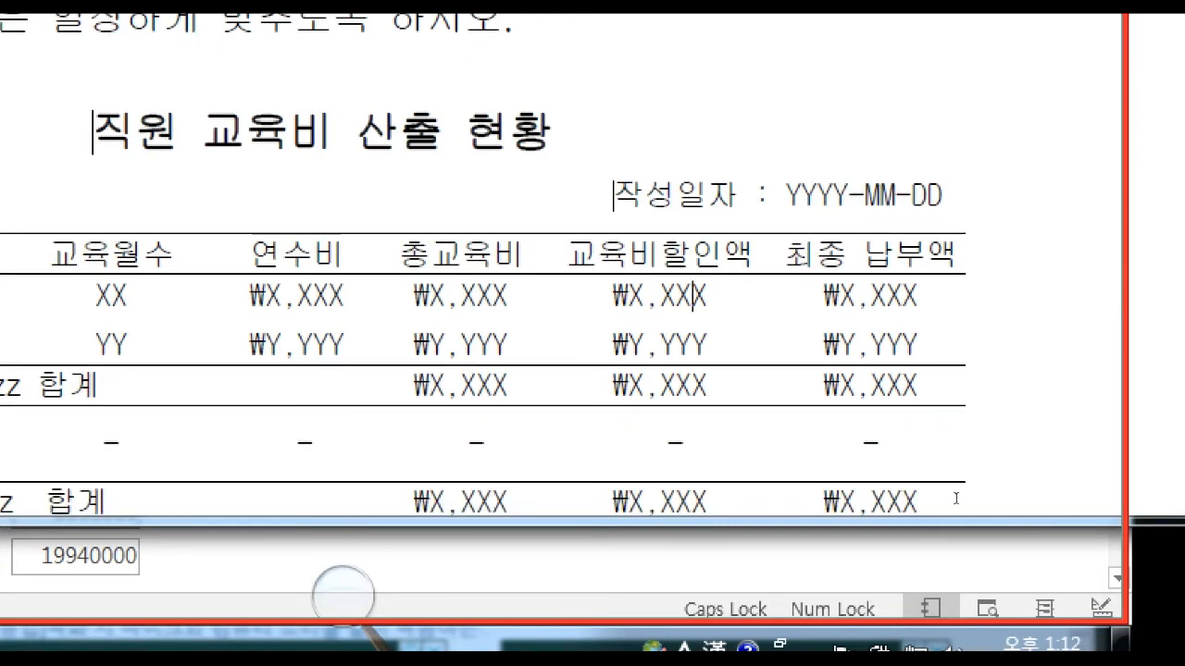
pyautogui.moveTo(1019, 442); pyautogui.dragTo(964, 445)
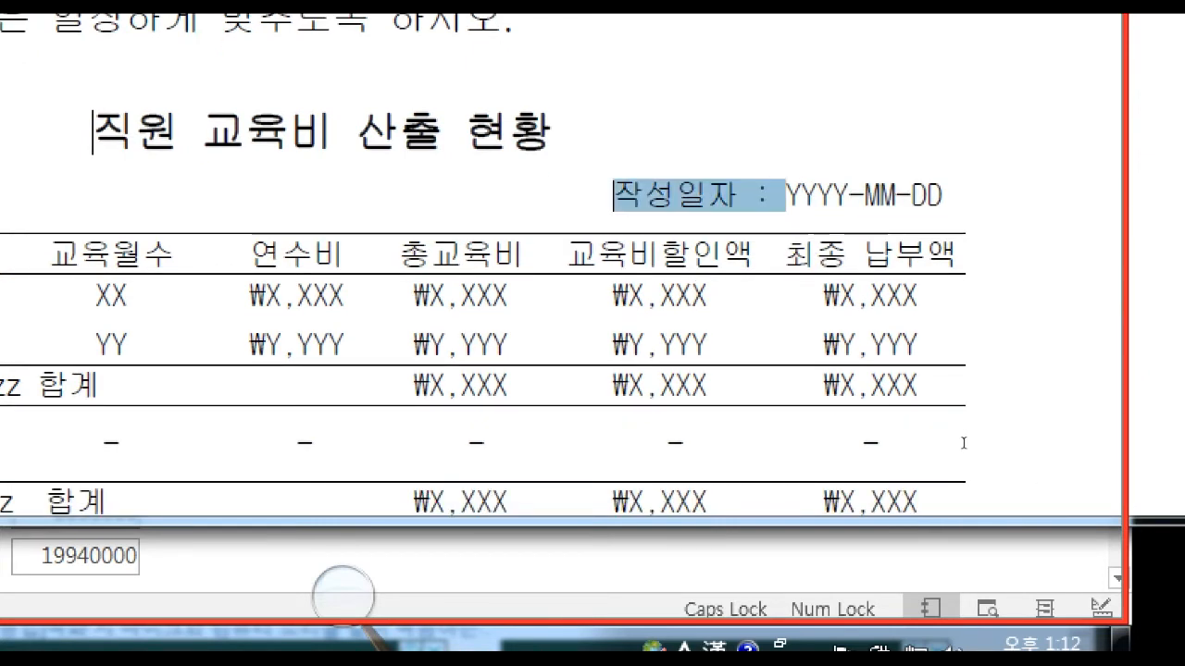
pyautogui.click(965, 444)
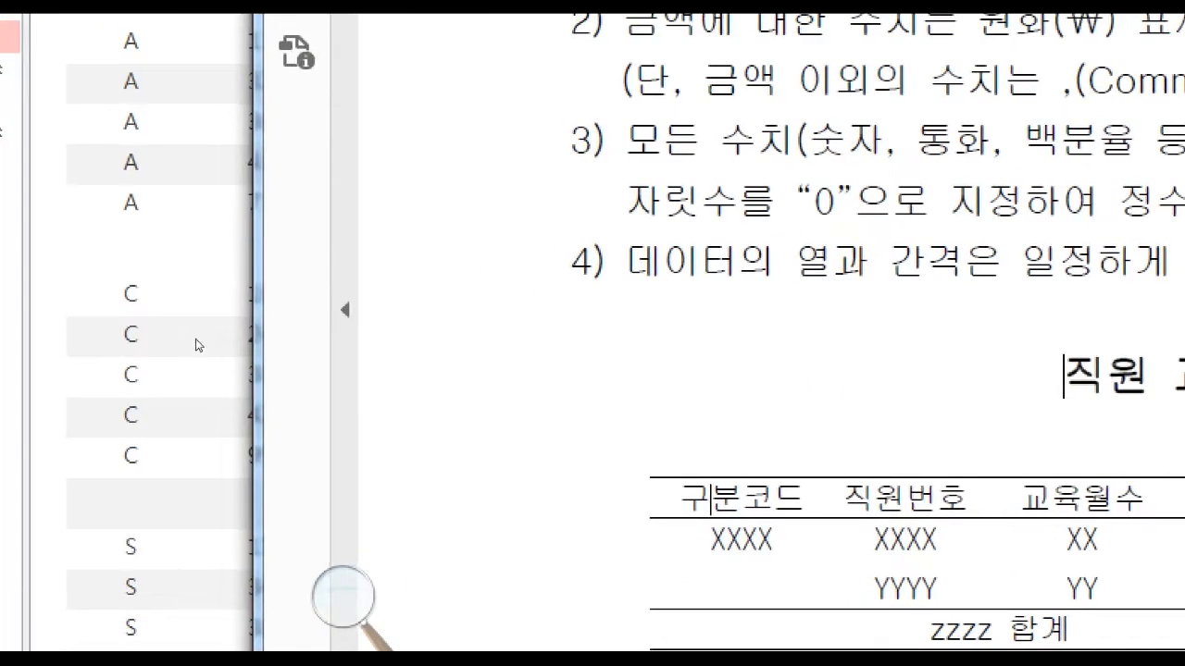
pyautogui.click(173, 204)
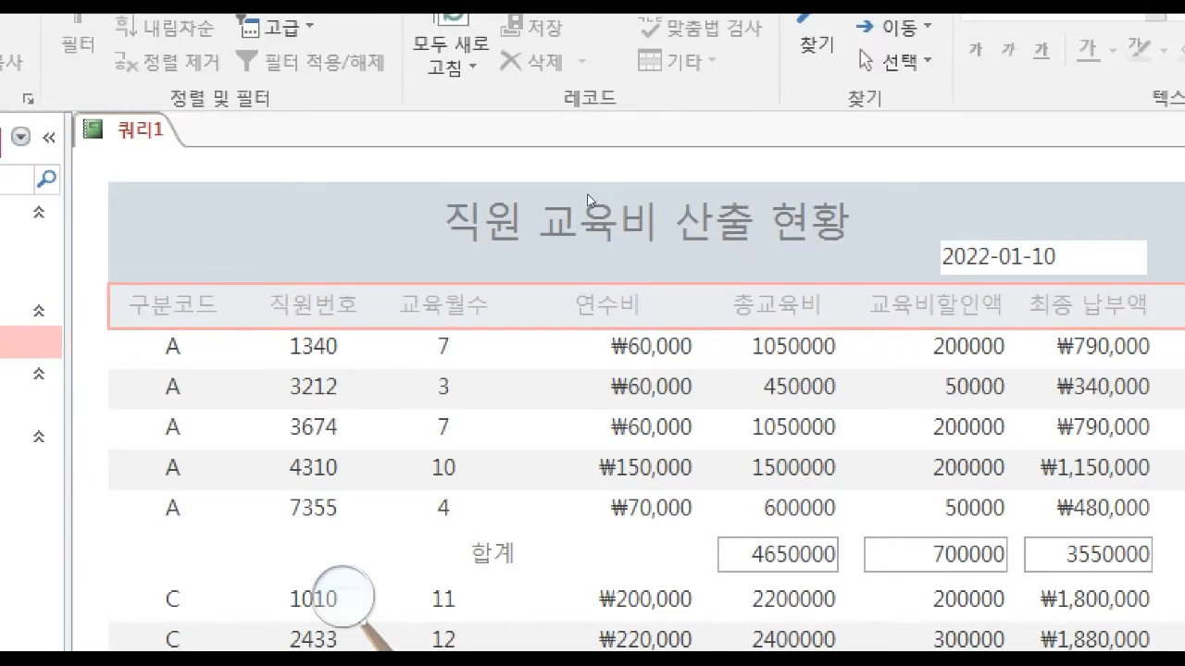
# Return to design view and add a label reading 작성일자 : just before the =Now() text box in 보고서 머리글.
pyautogui.click(656, 197)
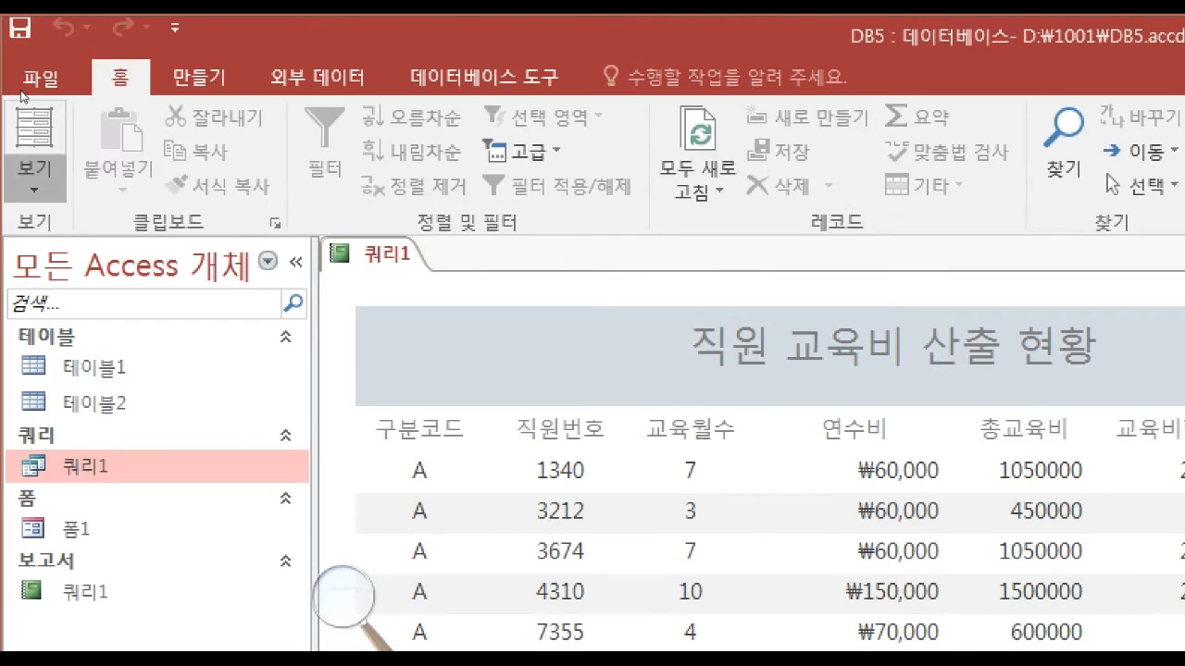
pyautogui.click(31, 172)
pyautogui.click(132, 423)
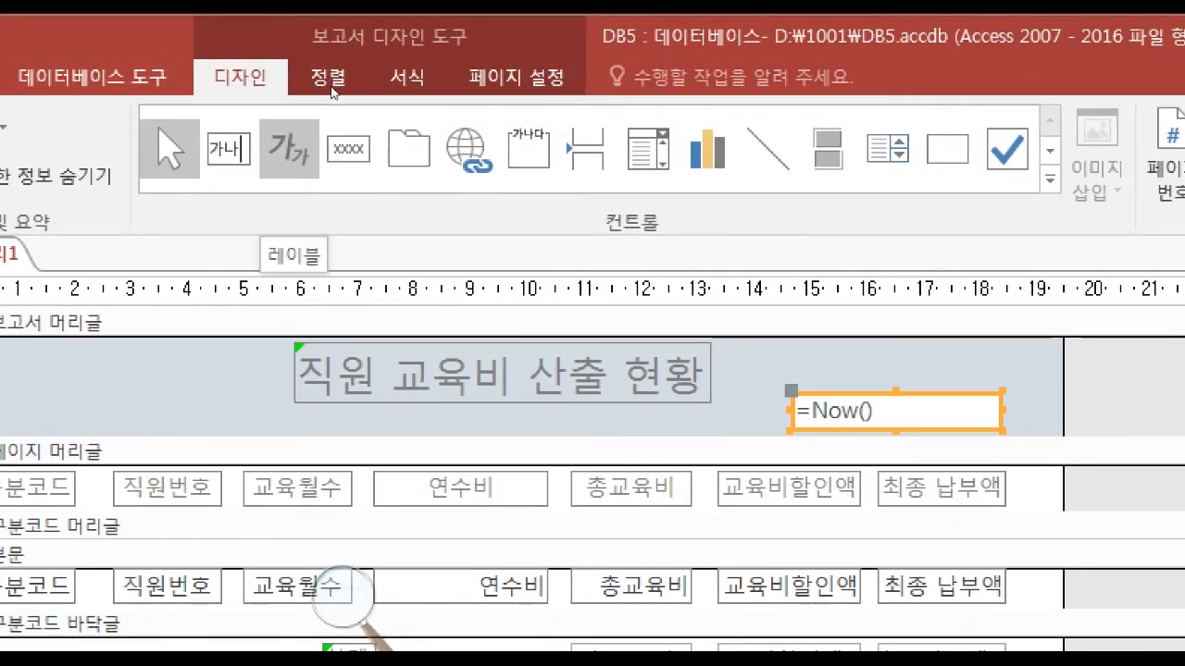
pyautogui.click(288, 149)
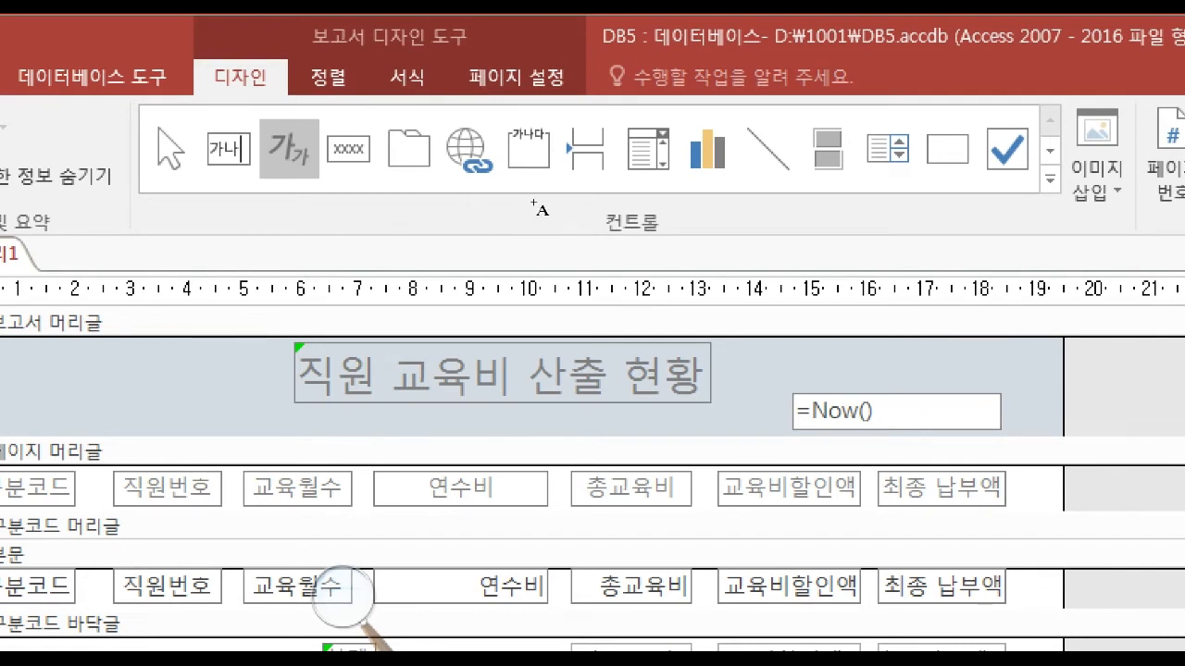
pyautogui.moveTo(668, 398); pyautogui.dragTo(768, 429)
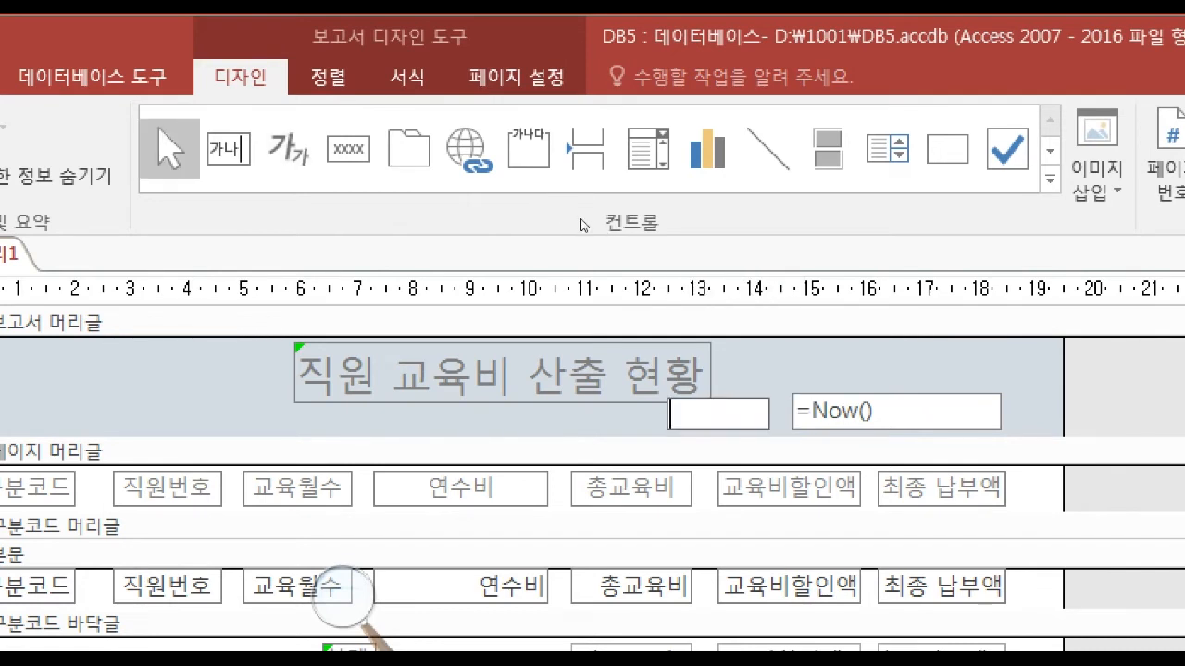
pyautogui.write('ㅈ')
pyautogui.write('성일자 :')
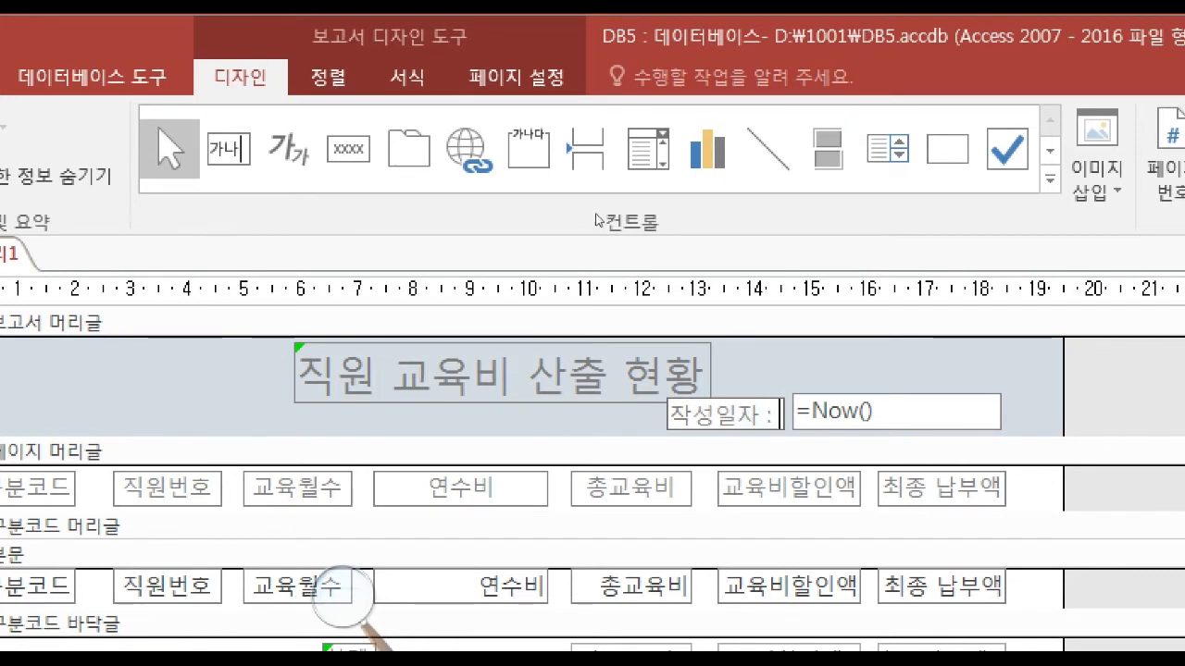
pyautogui.click(615, 190)
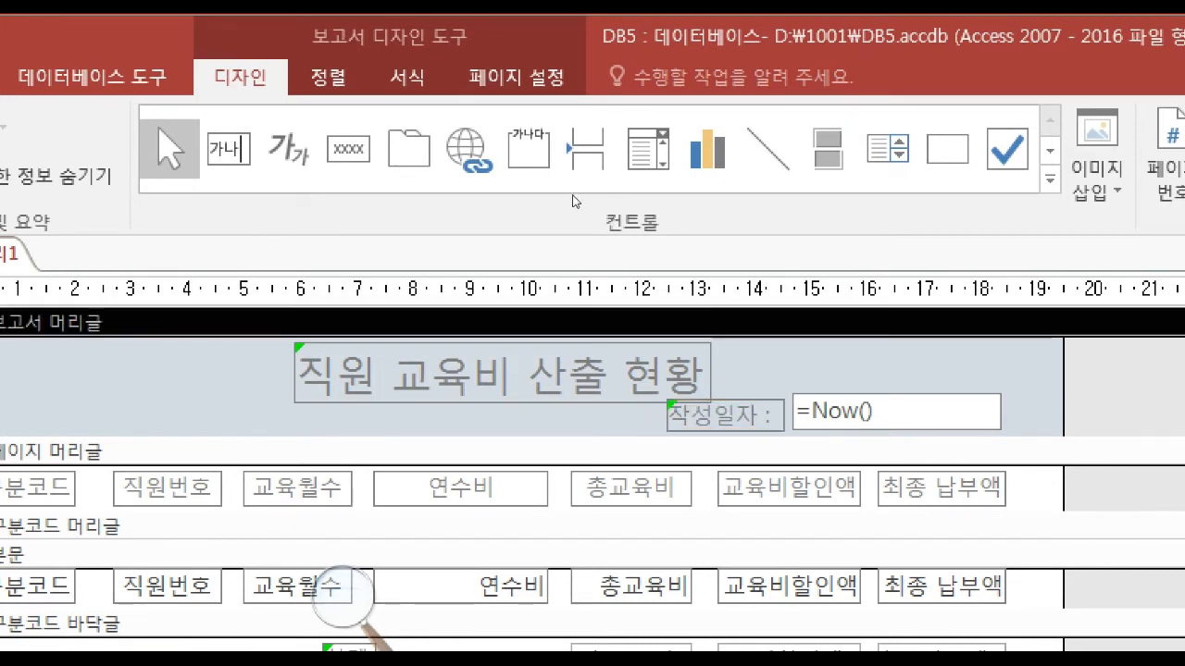
# Move the 직원 교육비 산출 현황 title label left, clear of the 작성일자 label.
pyautogui.click(552, 198)
pyautogui.press('Left')
pyautogui.press('Left')
pyautogui.press('Left')
pyautogui.press('Left')
pyautogui.press('Left')
pyautogui.press('Left')
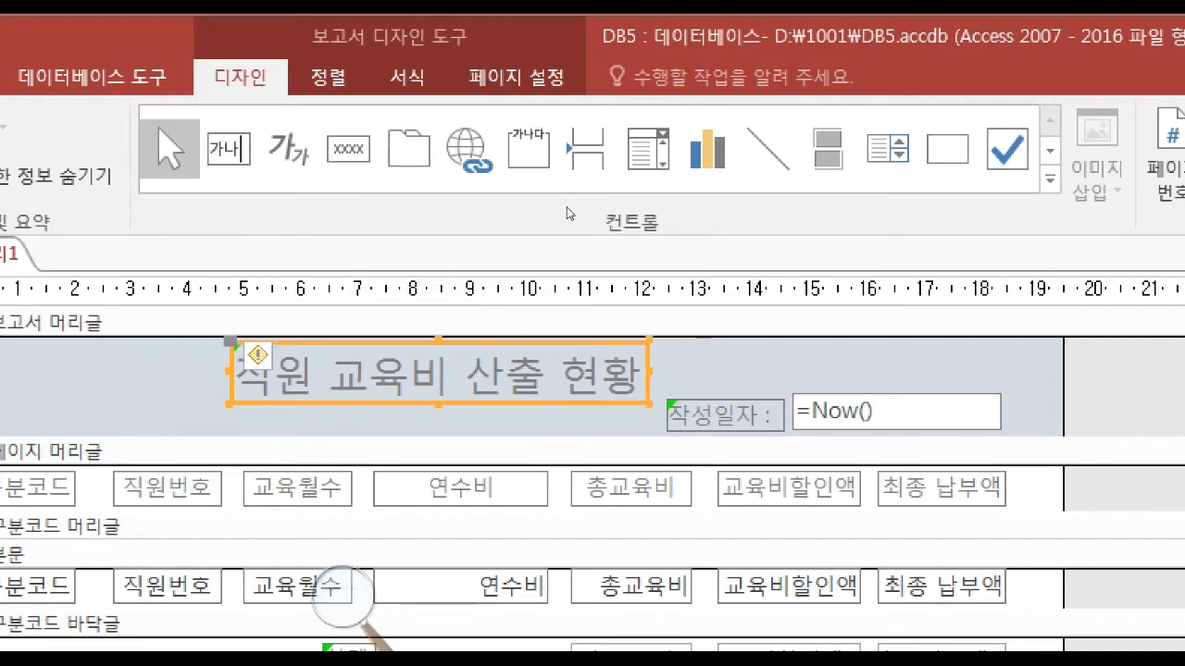
# Move the 작성일자 label right against the =Now() text box and level with it.
pyautogui.press('Tab')
pyautogui.press('Right')
pyautogui.press('Right')
pyautogui.press('Right')
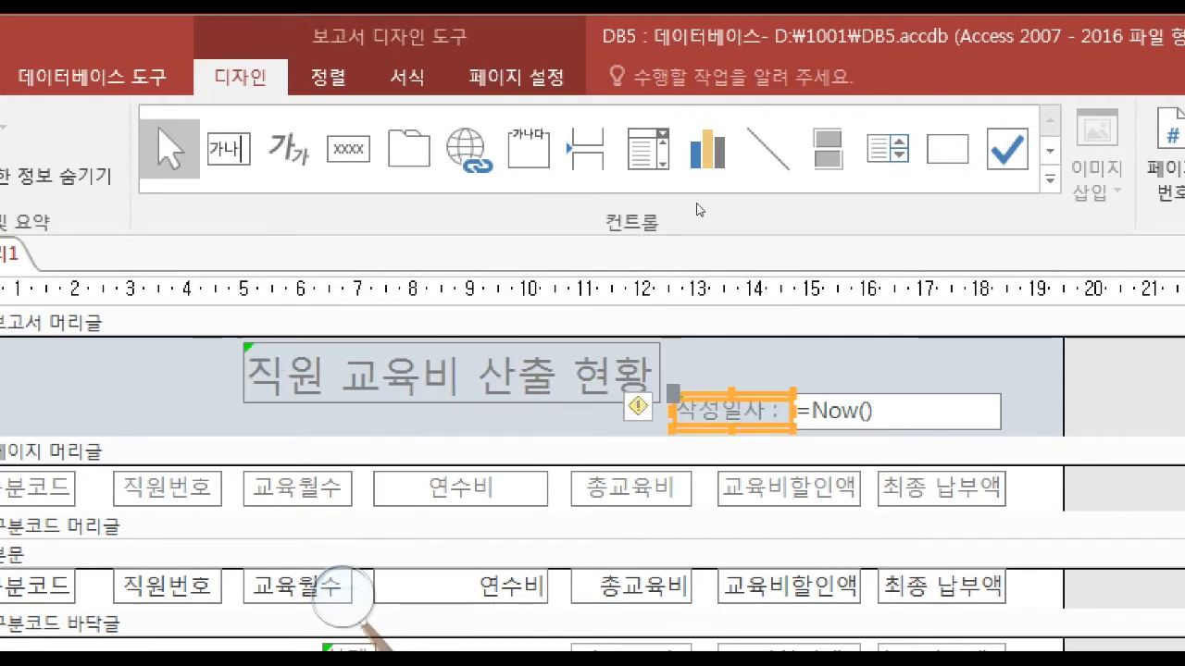
pyautogui.press('Escape')
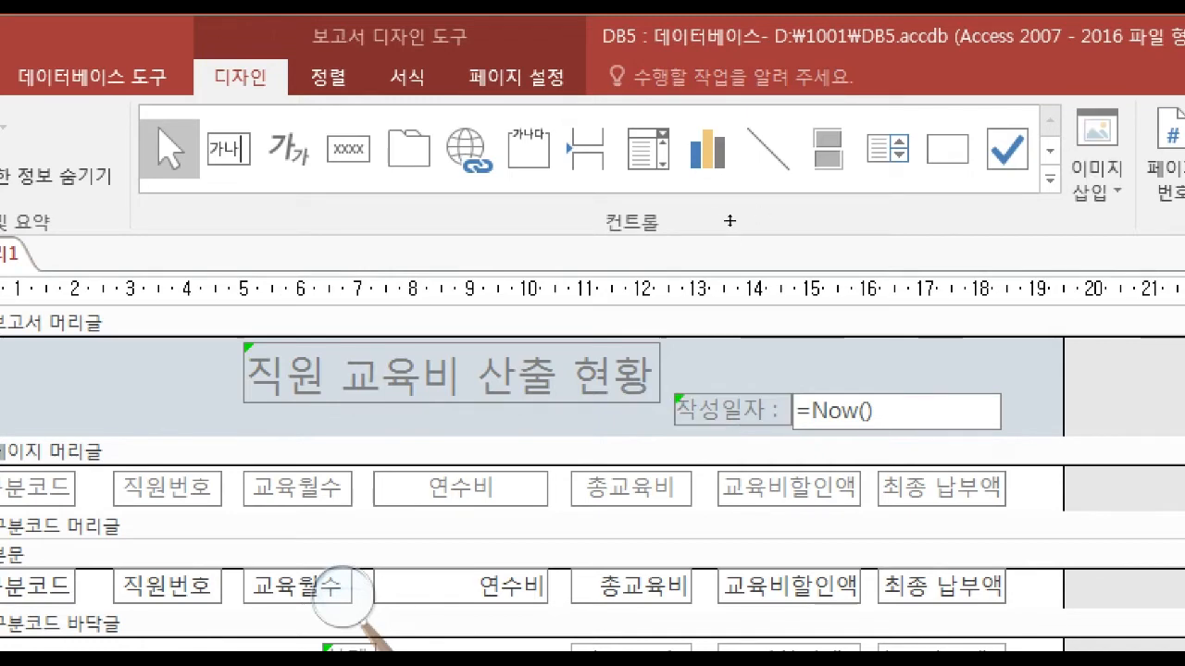
# View the report and compare its group summary rows with the zzzz 합계 and 총평균 rows in the exam PDF.
pyautogui.click(47, 76)
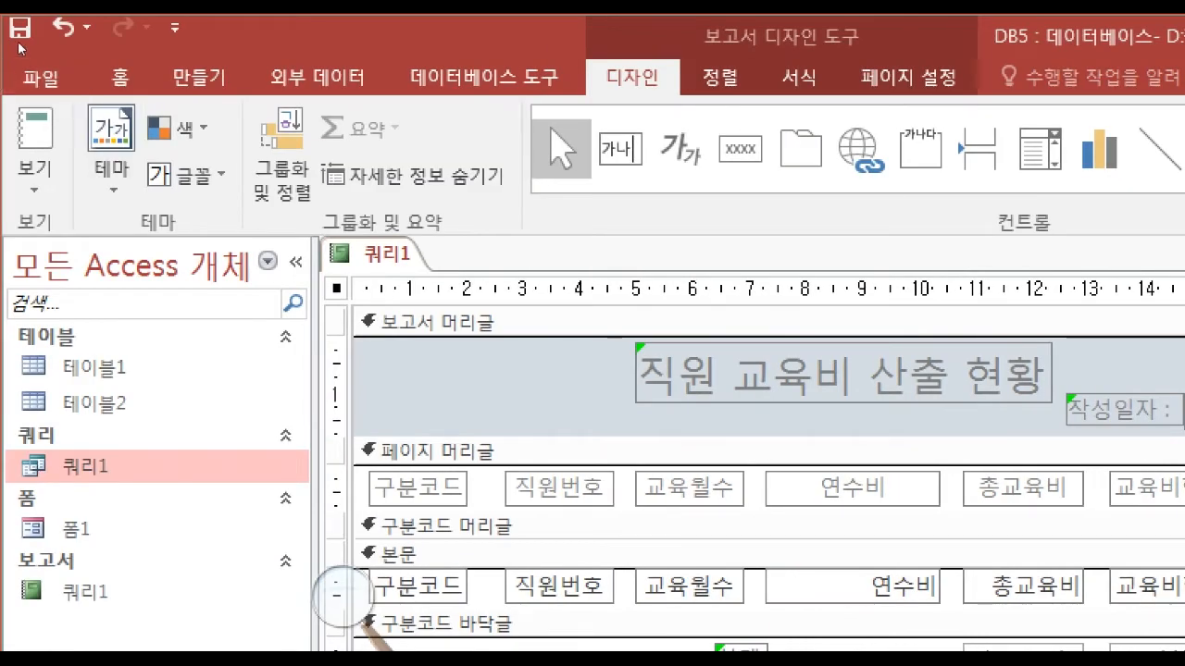
pyautogui.click(48, 61)
pyautogui.click(35, 181)
pyautogui.click(93, 239)
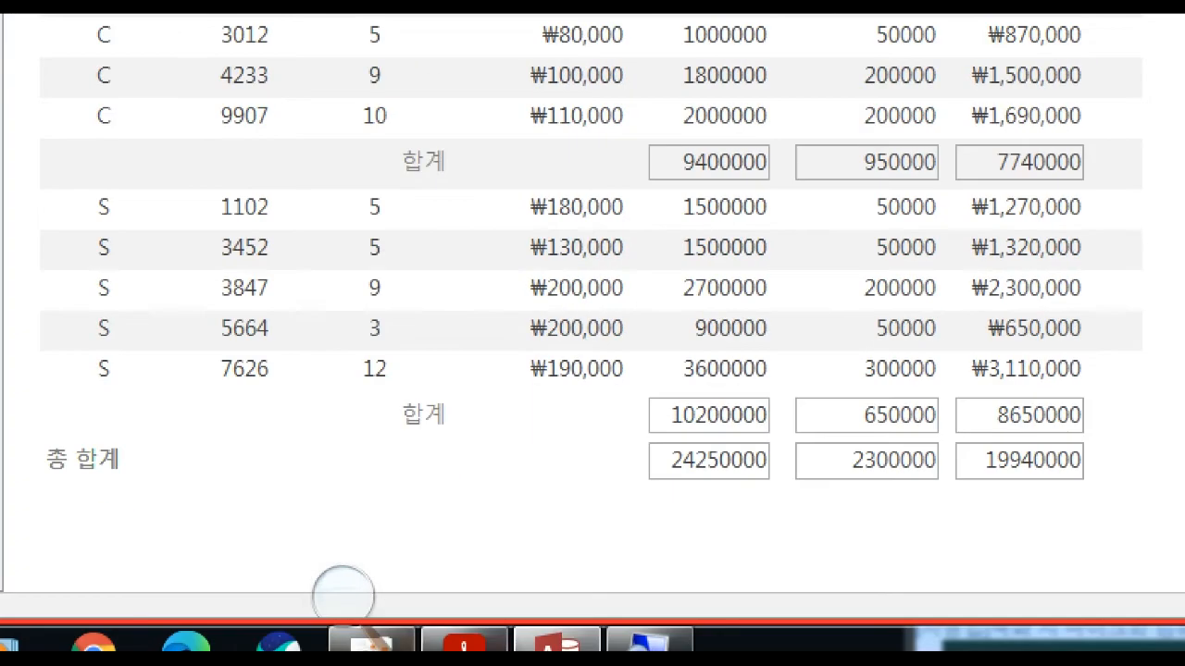
pyautogui.click(472, 641)
pyautogui.scroll(-3, 602, 559)
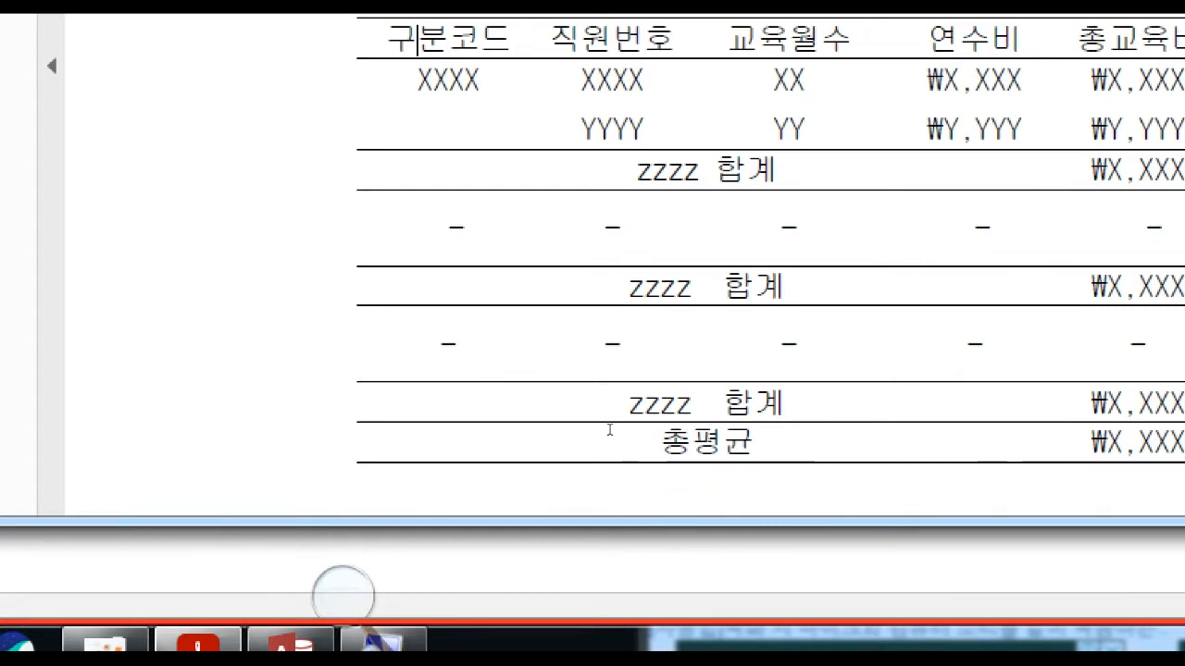
pyautogui.moveTo(493, 398); pyautogui.dragTo(526, 422)
pyautogui.click(526, 422)
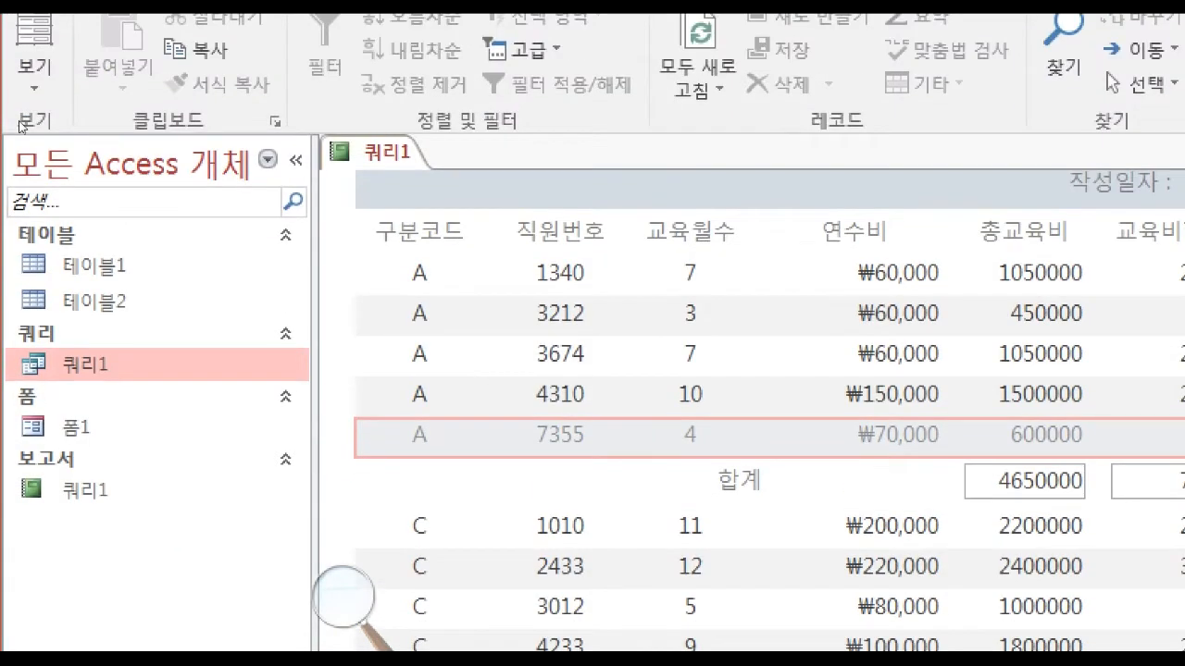
# In design view, set 중복 내용 숨기기 to 예 for the 구분코드 text box in 본문, and return to report view.
pyautogui.click(34, 51)
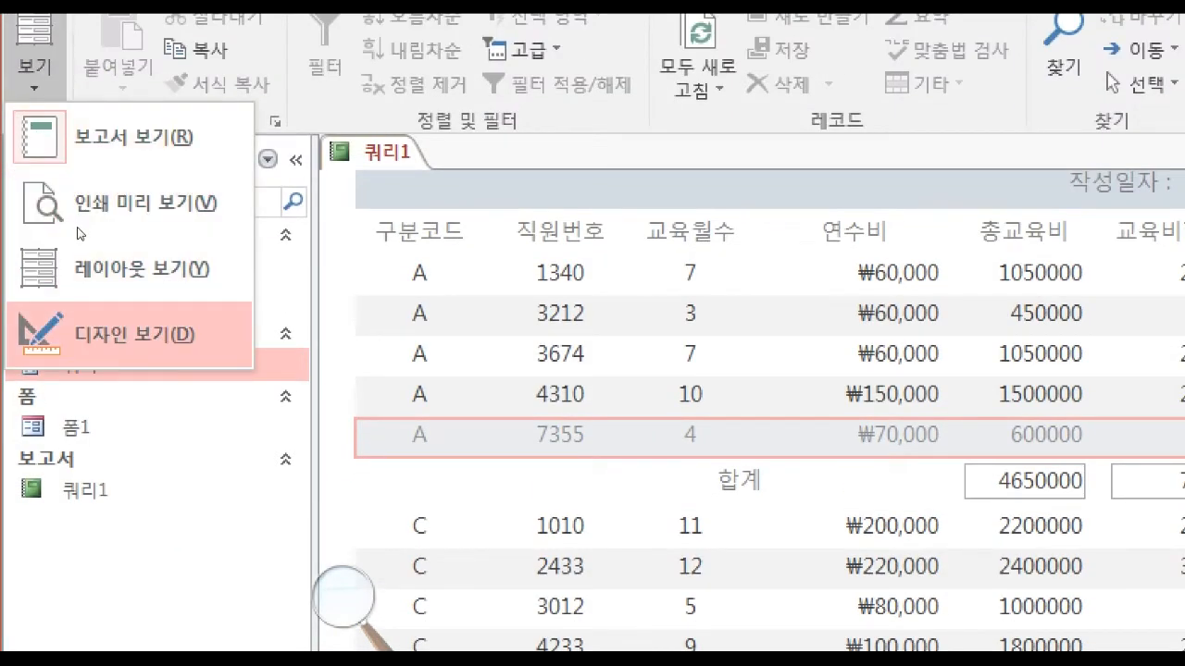
pyautogui.click(111, 335)
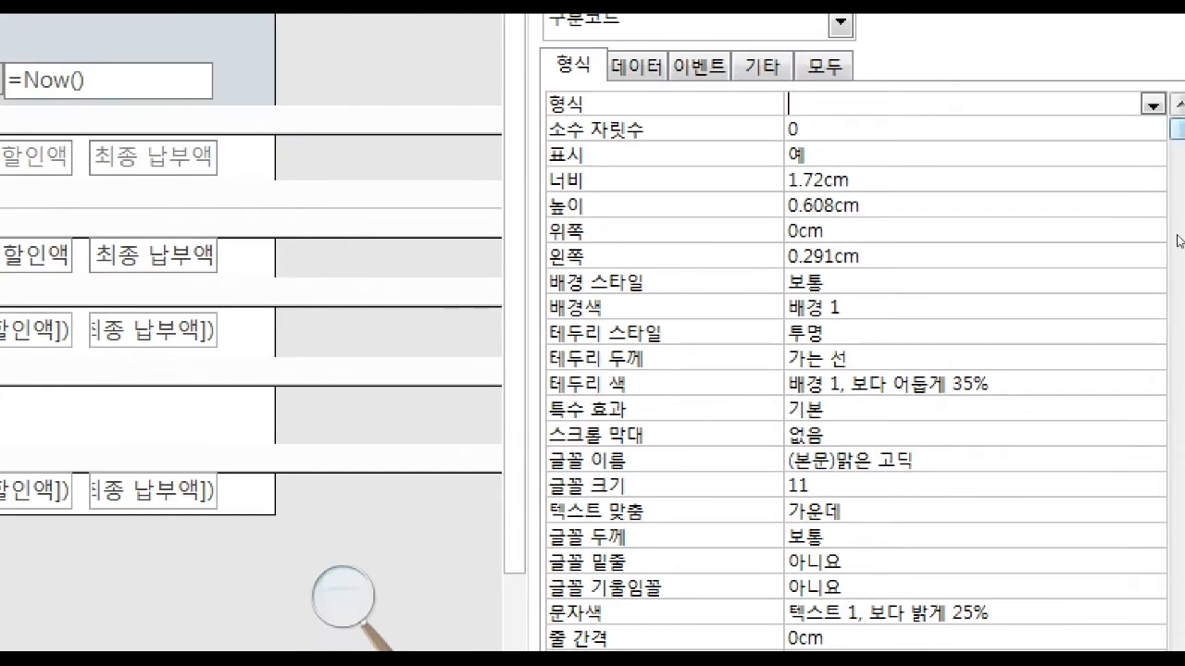
pyautogui.click(1142, 56)
pyautogui.scroll(-2, 1130, 354)
pyautogui.scroll(-2, 1063, 616)
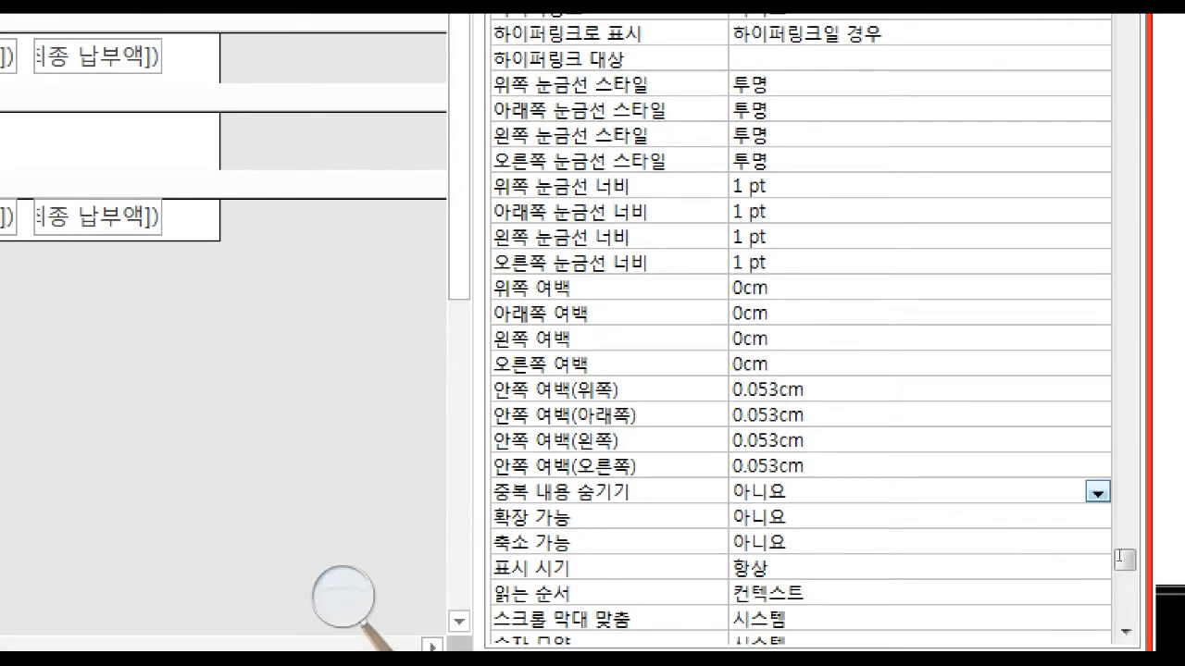
pyautogui.click(1098, 492)
pyautogui.click(1065, 516)
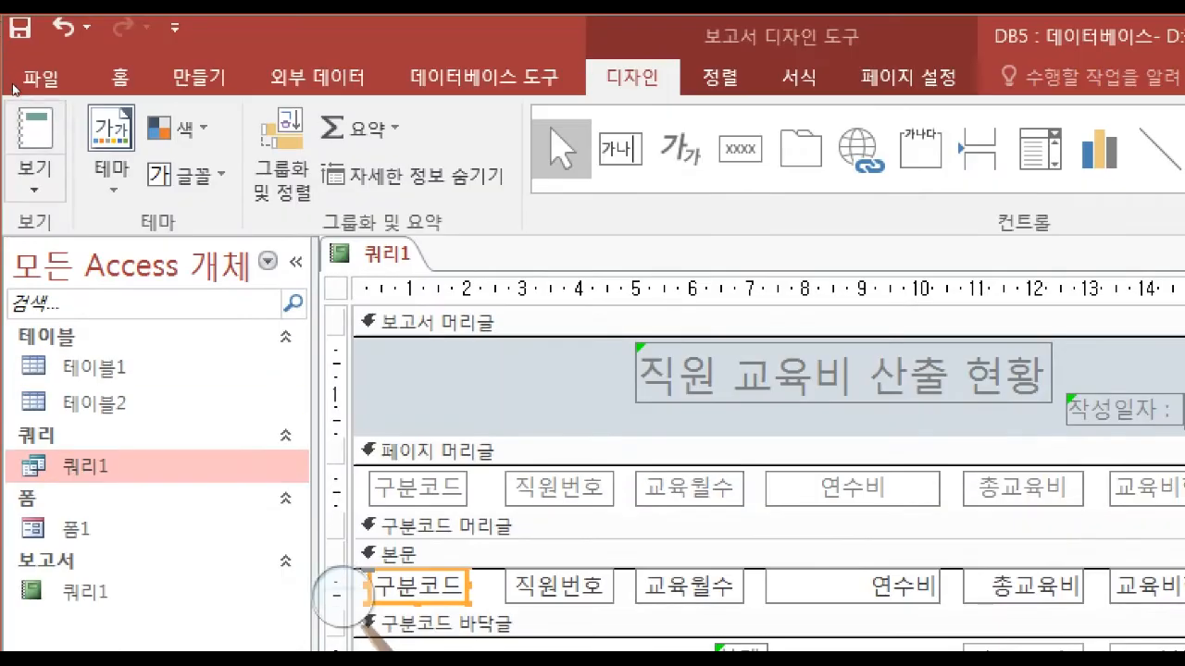
pyautogui.click(34, 176)
pyautogui.click(120, 233)
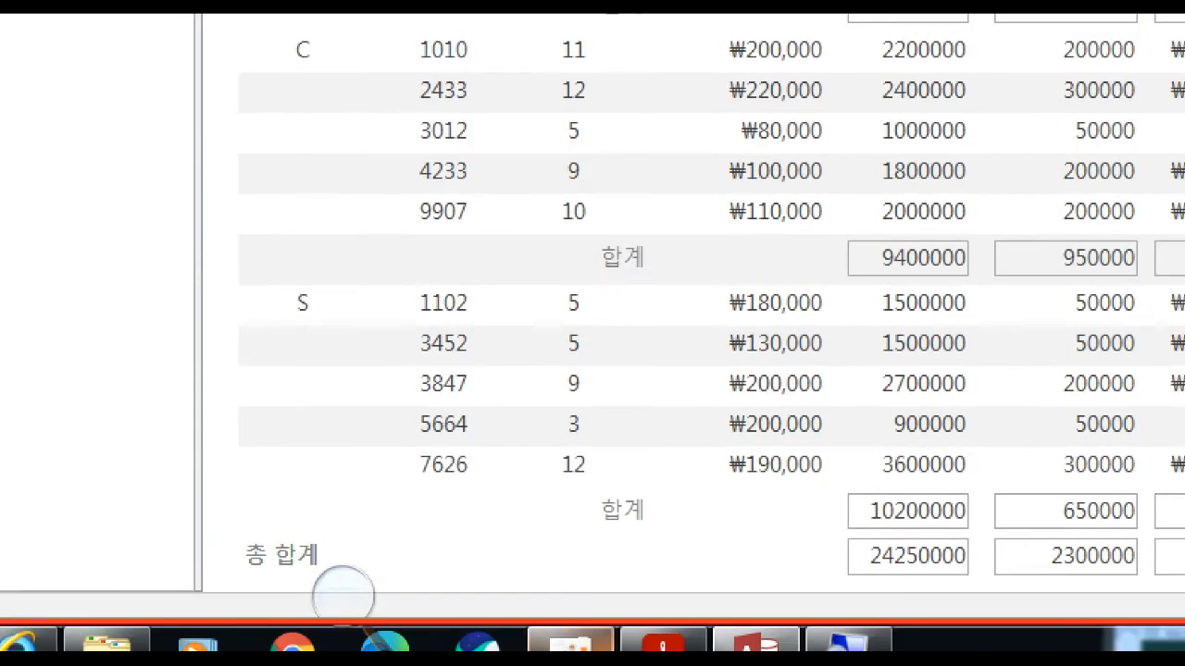
# Switch the report to layout view and show the format properties of the 교육월수 text box.
pyautogui.click(664, 642)
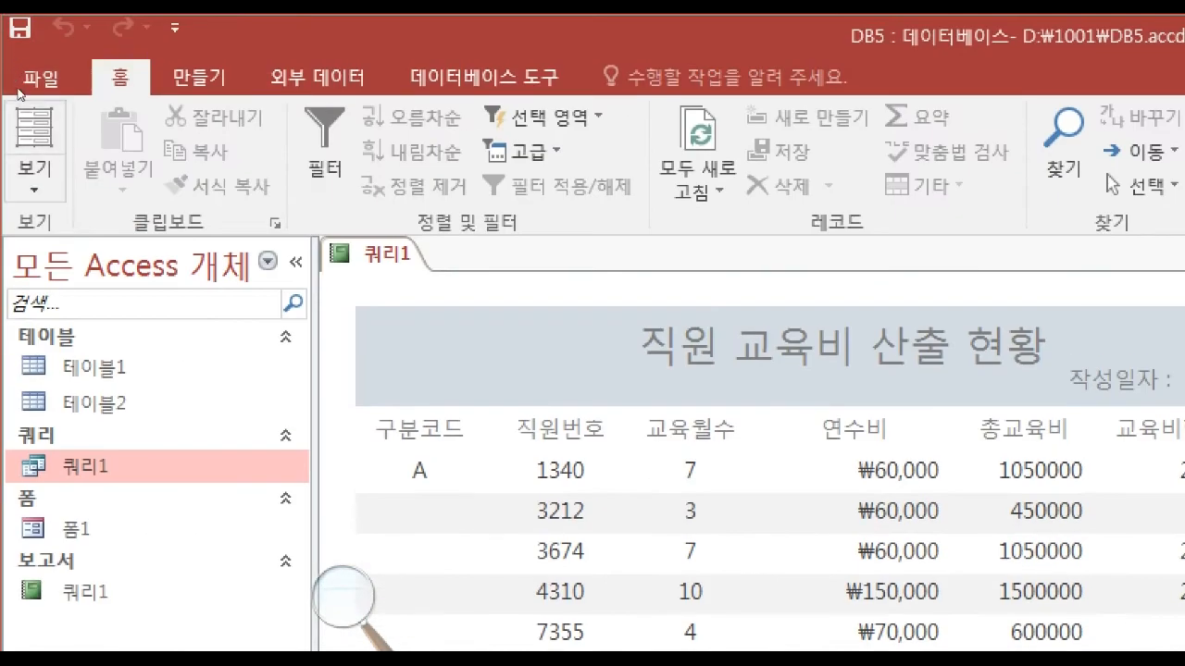
pyautogui.click(53, 191)
pyautogui.click(139, 370)
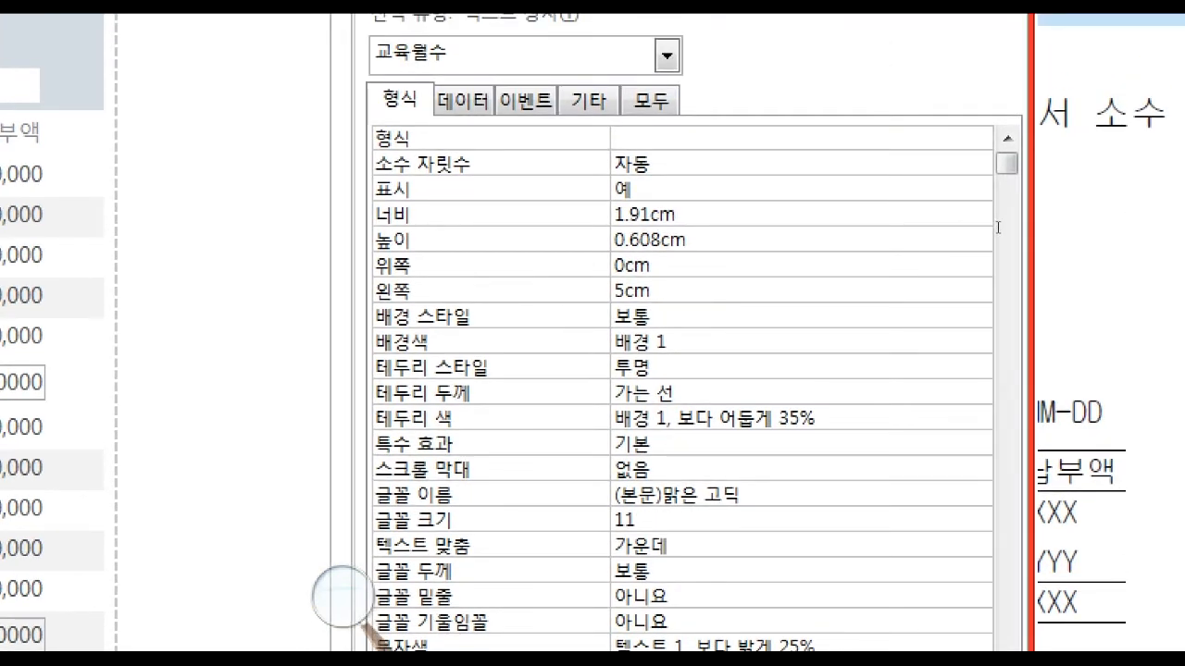
pyautogui.click(674, 138)
pyautogui.click(463, 100)
pyautogui.click(399, 100)
# Set the format of the 교육월수 text box to 00.
pyautogui.click(978, 138)
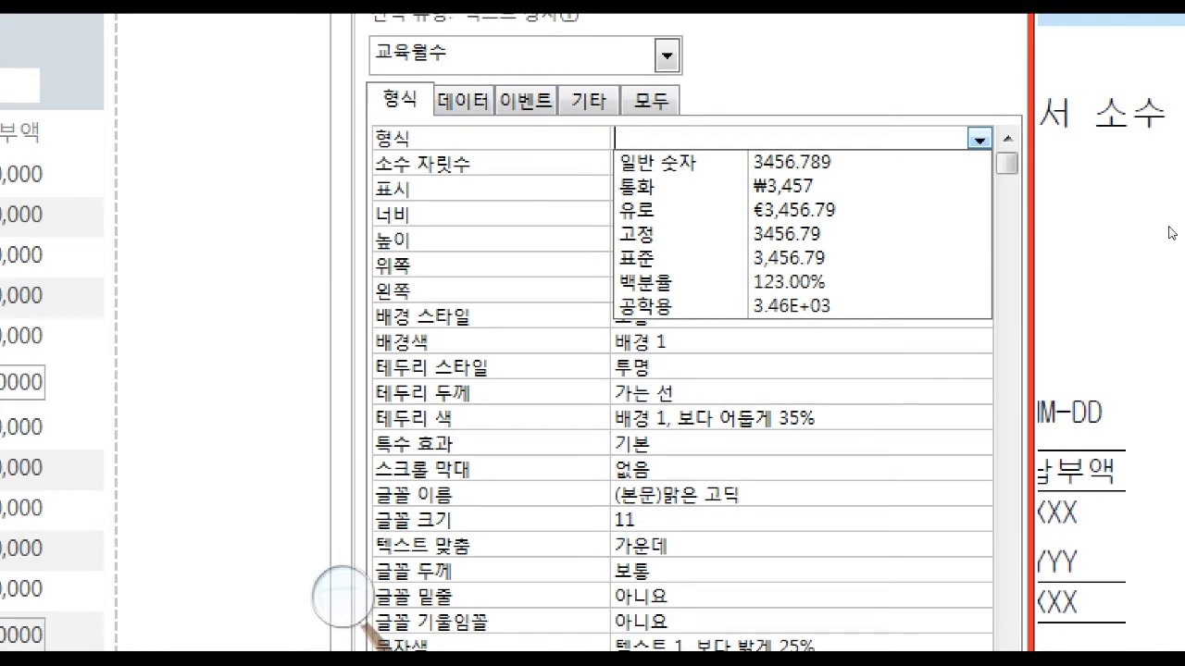
pyautogui.click(1171, 234)
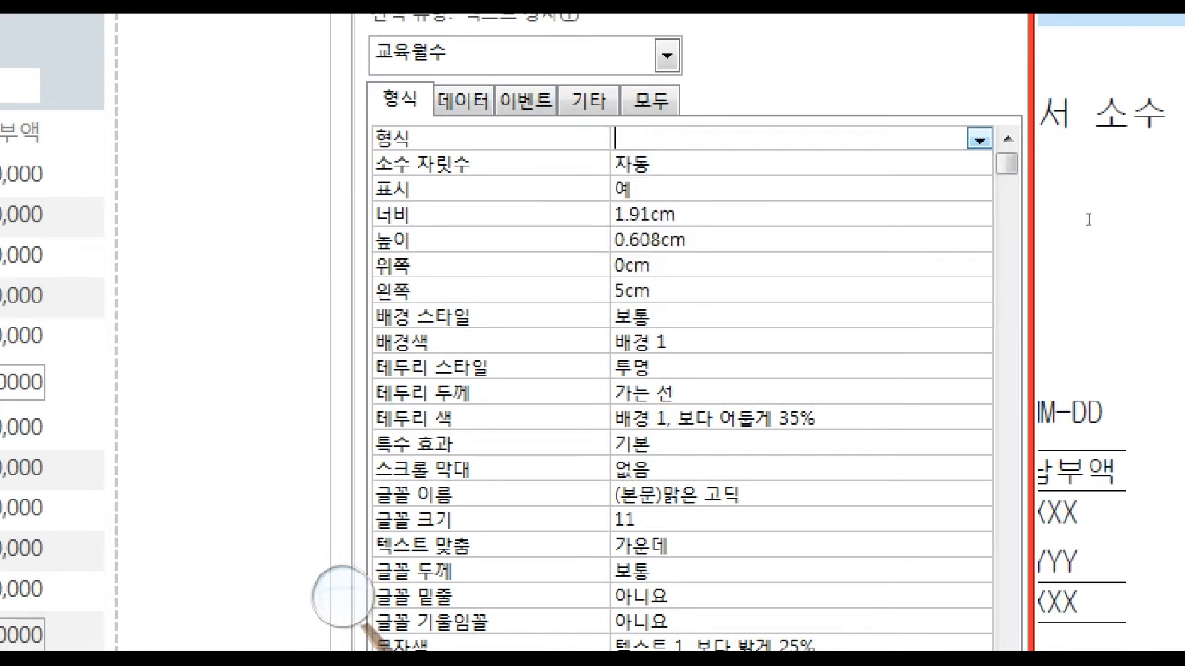
pyautogui.write('##')
pyautogui.press('Return')
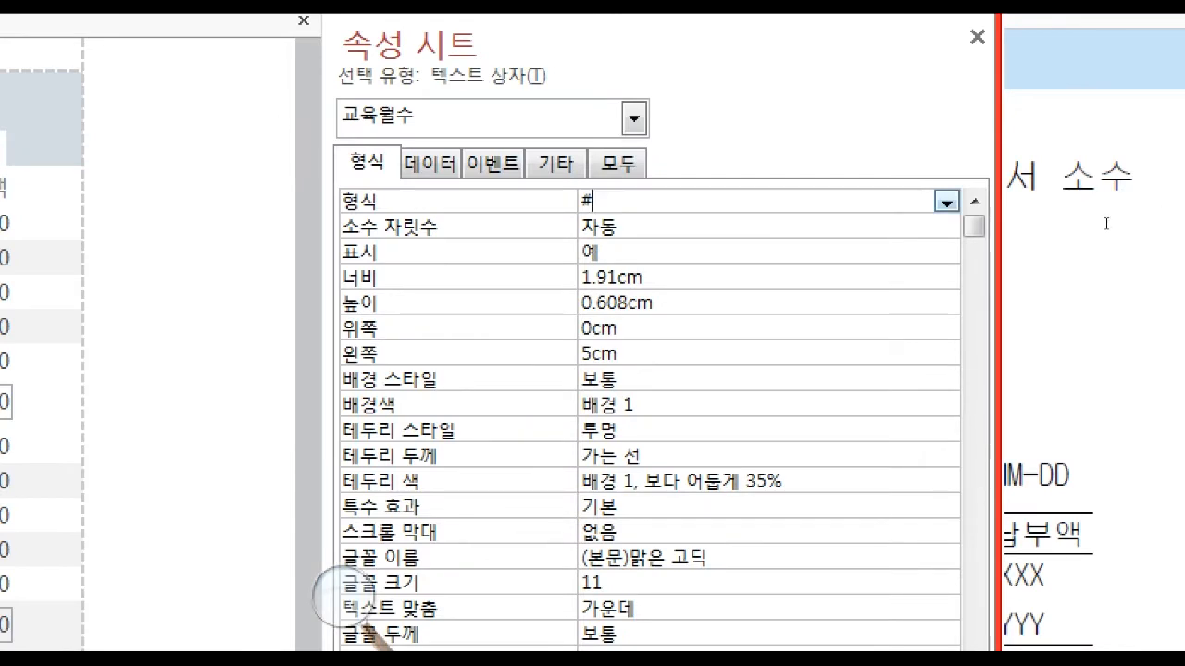
pyautogui.press('BackSpace')
pyautogui.write('00')
pyautogui.press('Return')
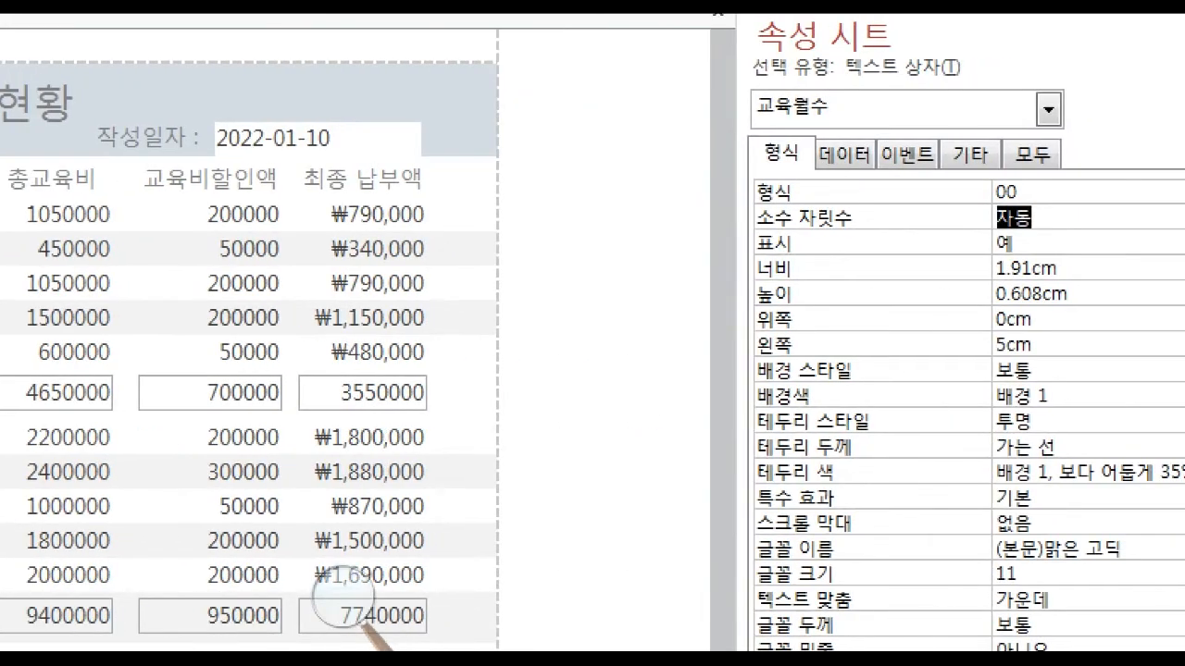
pyautogui.click(1035, 196)
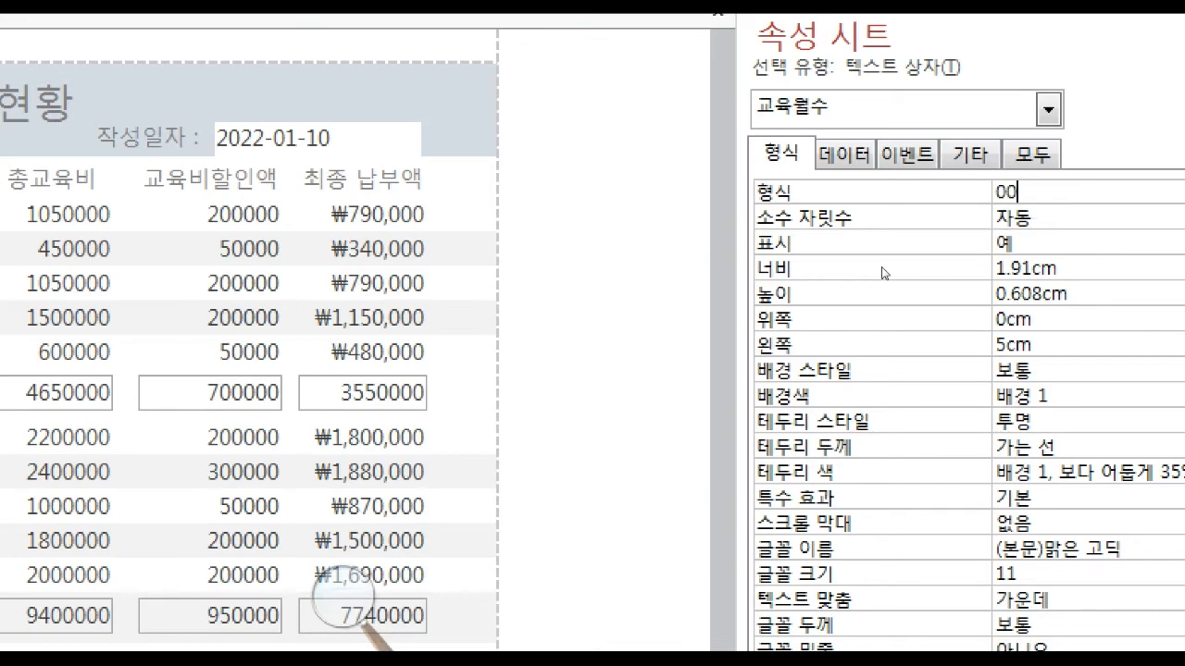
pyautogui.press('Return')
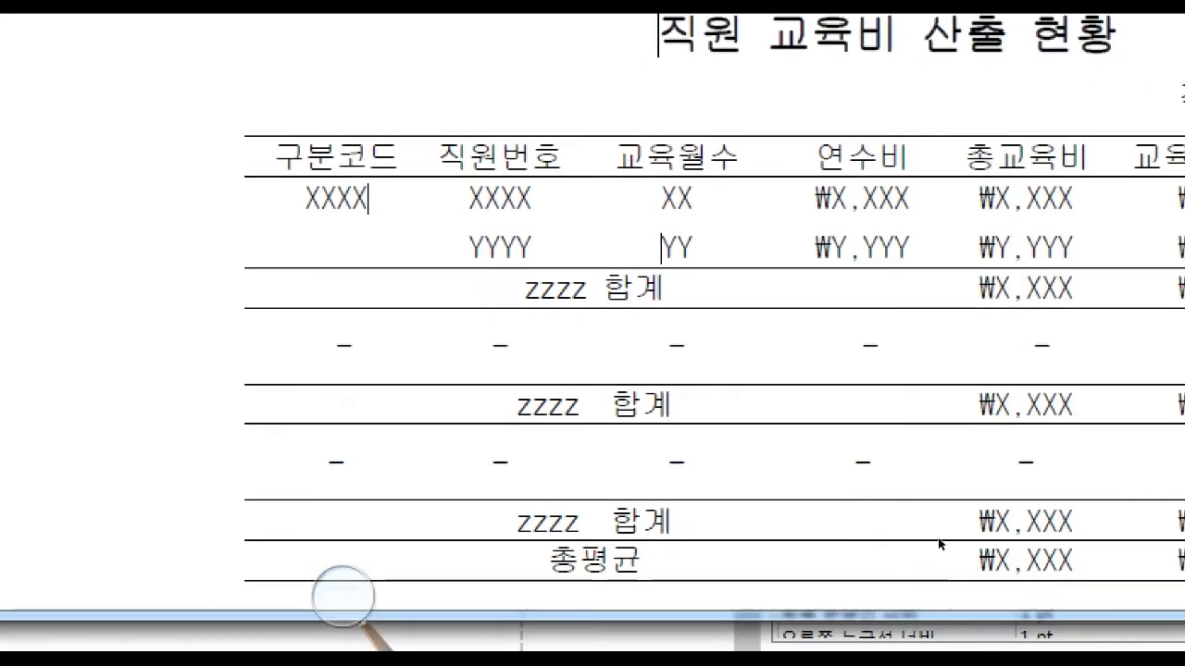
# Set the 통화 format for the 총교육비 and 교육비할인액 values and for all group and report total boxes.
pyautogui.moveTo(885, 411); pyautogui.dragTo(930, 432)
pyautogui.click(931, 444)
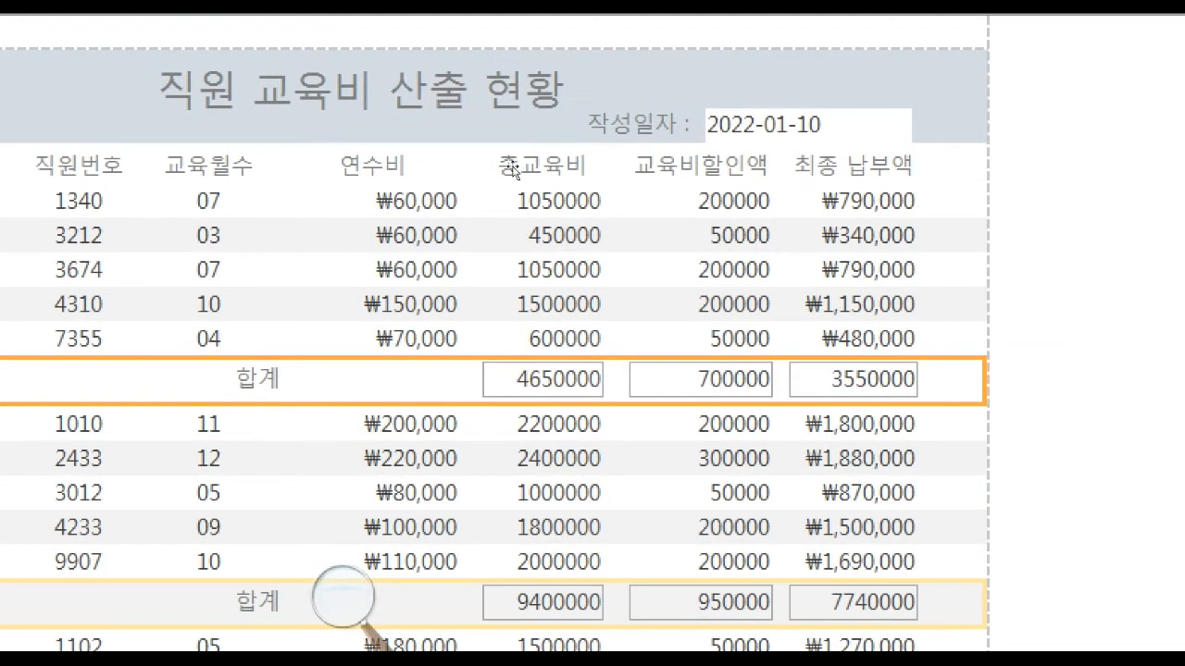
pyautogui.click(515, 236)
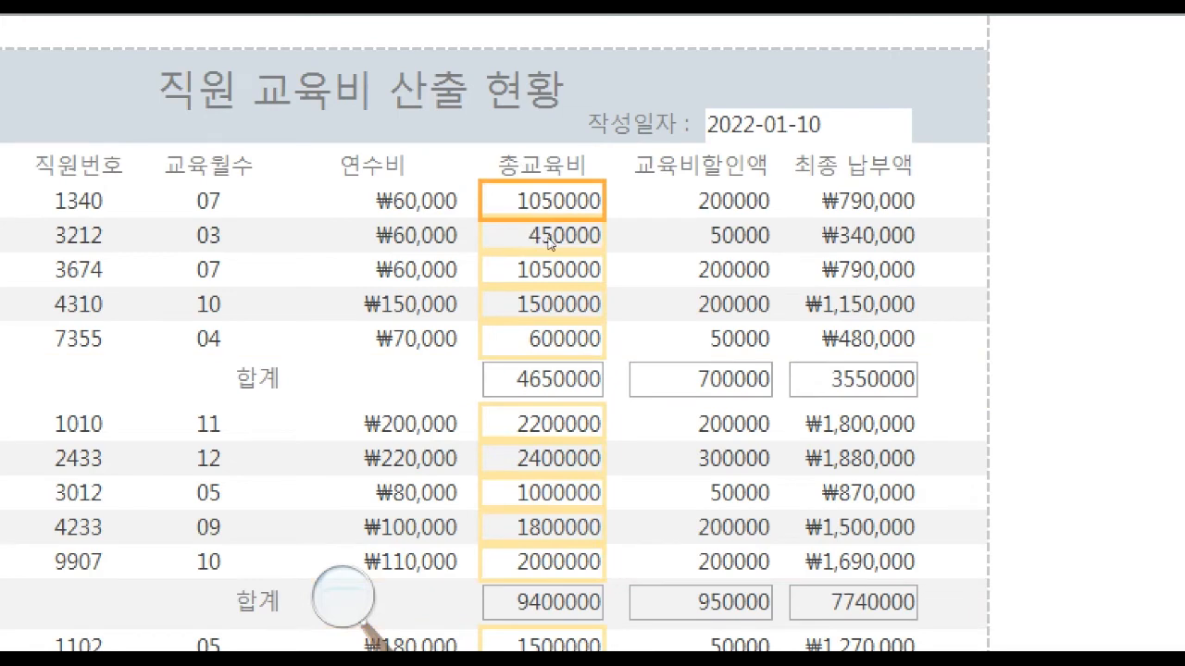
pyautogui.keyDown('shift'); pyautogui.click(585, 237); pyautogui.keyUp('shift')
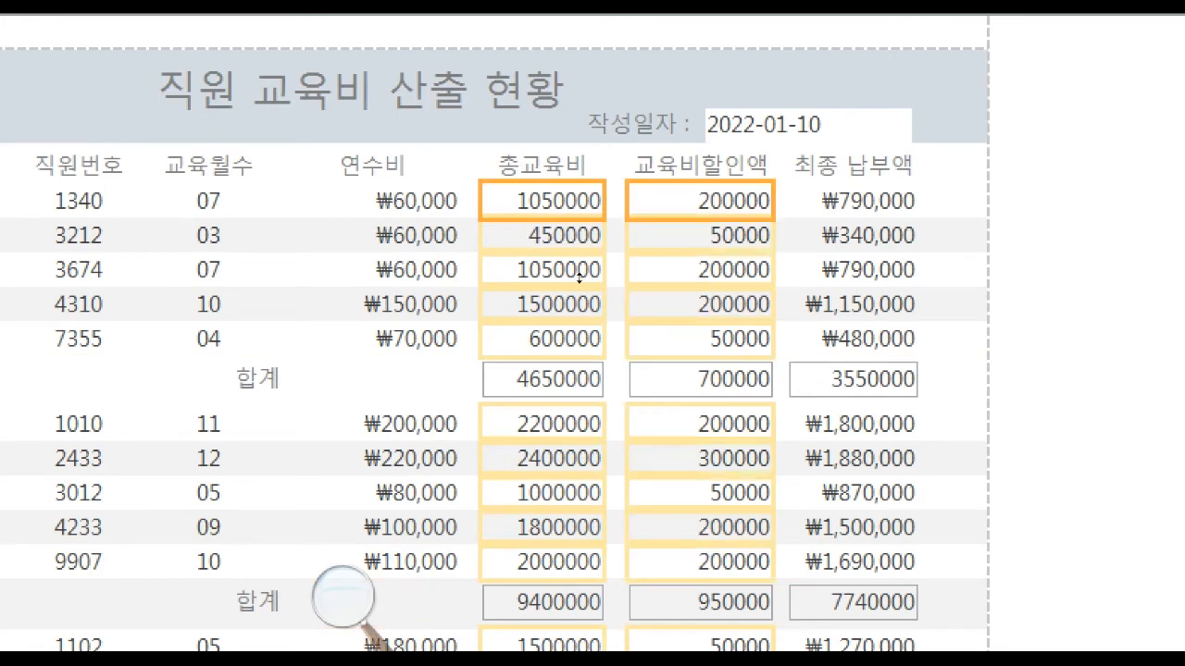
pyautogui.keyDown('shift'); pyautogui.click(529, 330); pyautogui.keyUp('shift')
pyautogui.keyDown('shift'); pyautogui.click(593, 334); pyautogui.keyUp('shift')
pyautogui.keyDown('shift'); pyautogui.click(668, 329); pyautogui.keyUp('shift')
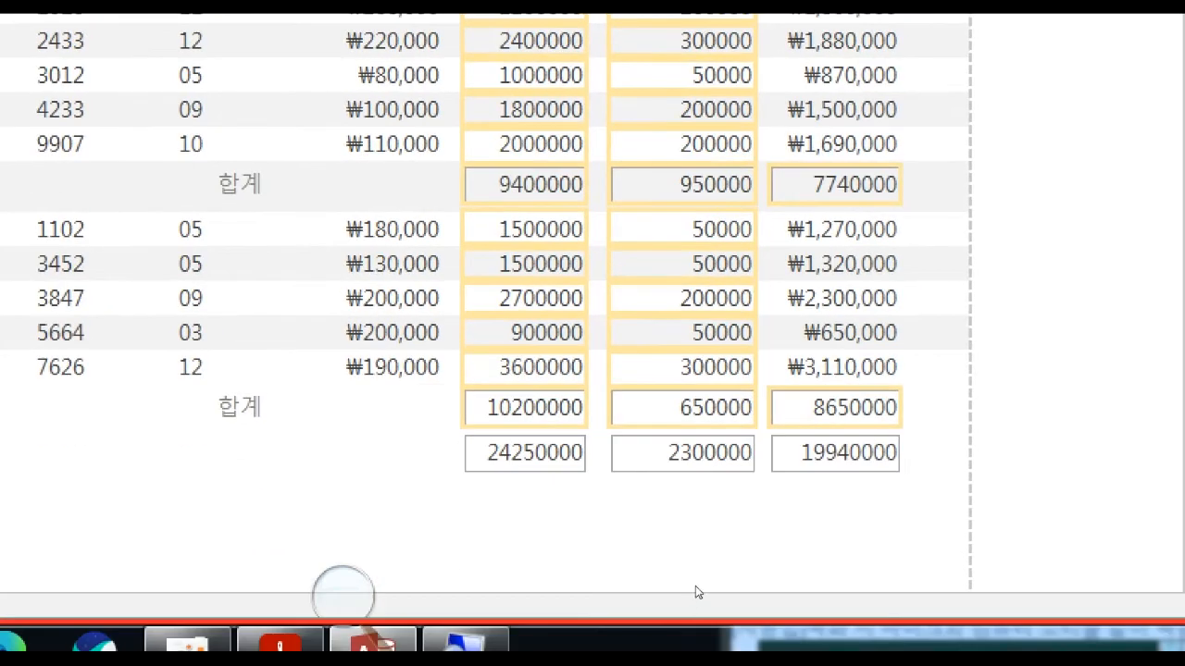
pyautogui.keyDown('shift'); pyautogui.click(656, 567); pyautogui.keyUp('shift')
pyautogui.keyDown('shift'); pyautogui.click(594, 570); pyautogui.keyUp('shift')
pyautogui.keyDown('shift'); pyautogui.click(519, 570); pyautogui.keyUp('shift')
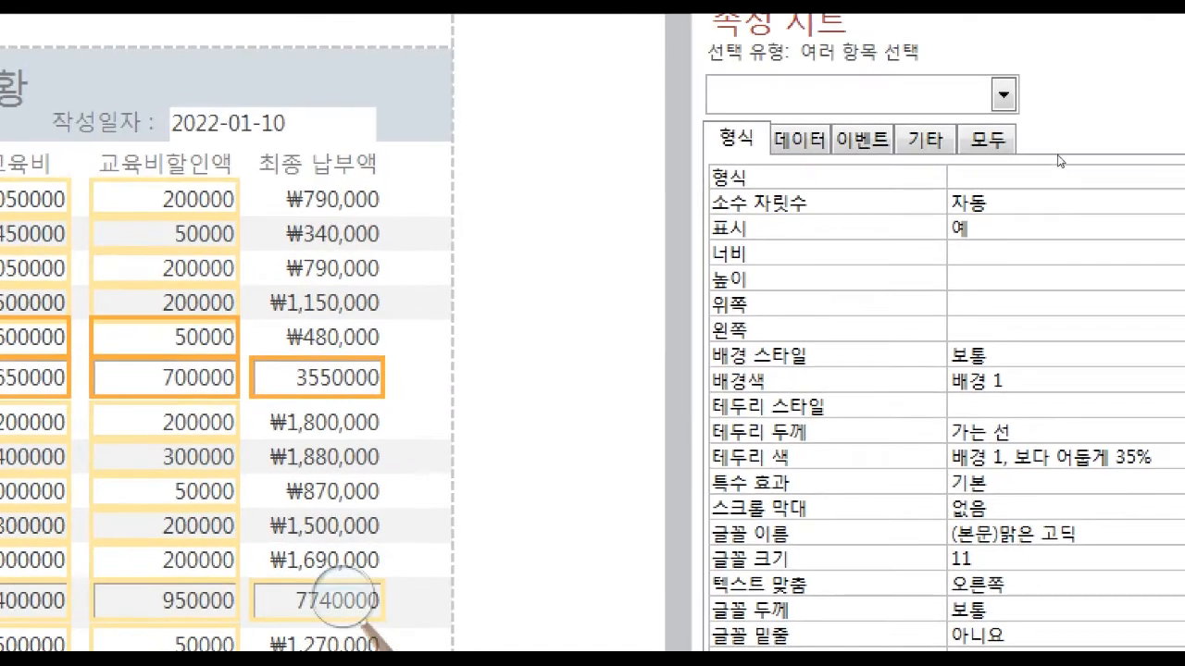
pyautogui.click(1064, 177)
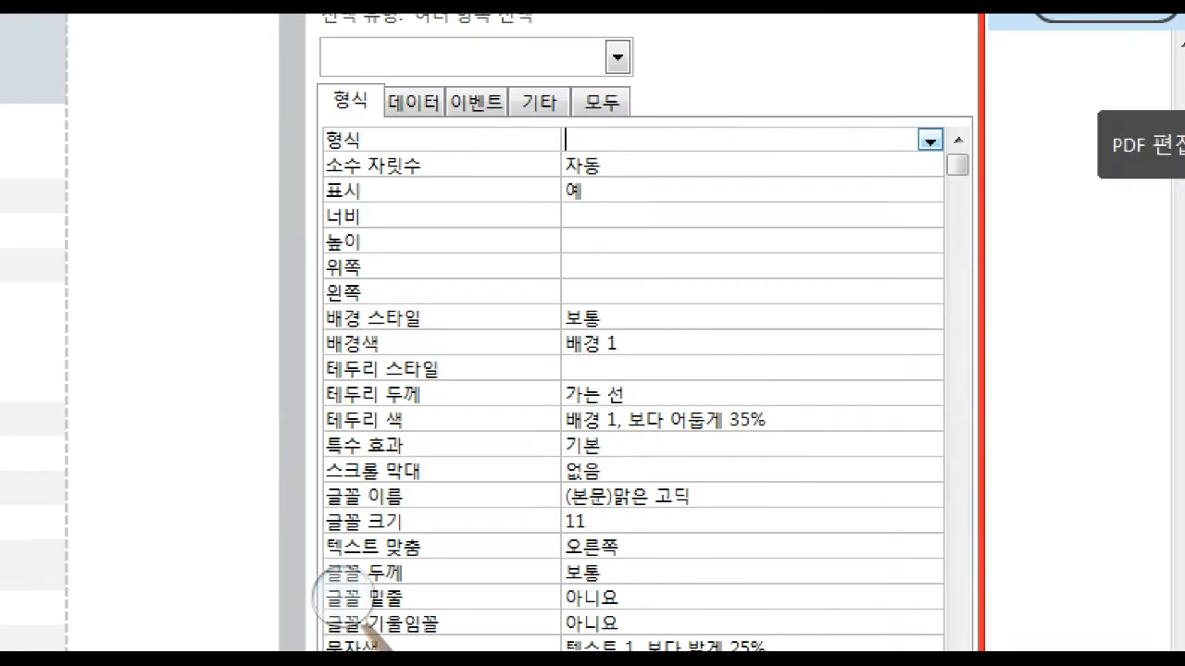
pyautogui.click(930, 140)
pyautogui.press('Down')
pyautogui.press('Down')
pyautogui.press('Down')
pyautogui.press('Down')
pyautogui.press('Down')
pyautogui.press('Down')
pyautogui.press('Down')
pyautogui.press('Down')
pyautogui.press('Down')
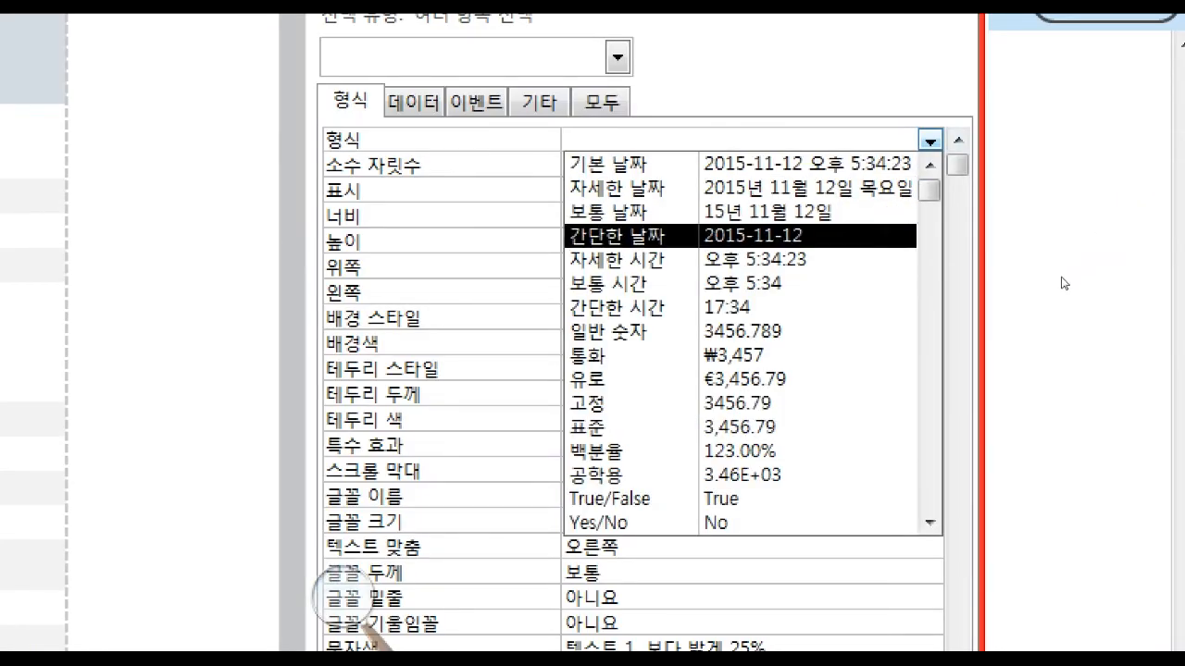
pyautogui.press('Return')
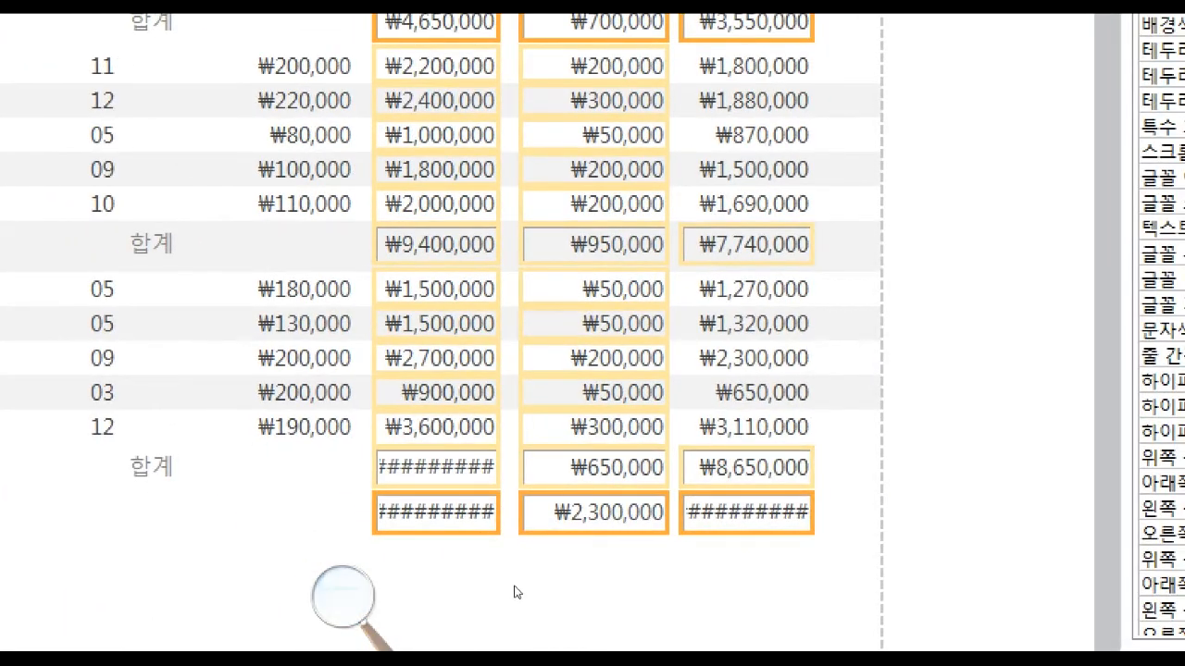
pyautogui.click(528, 594)
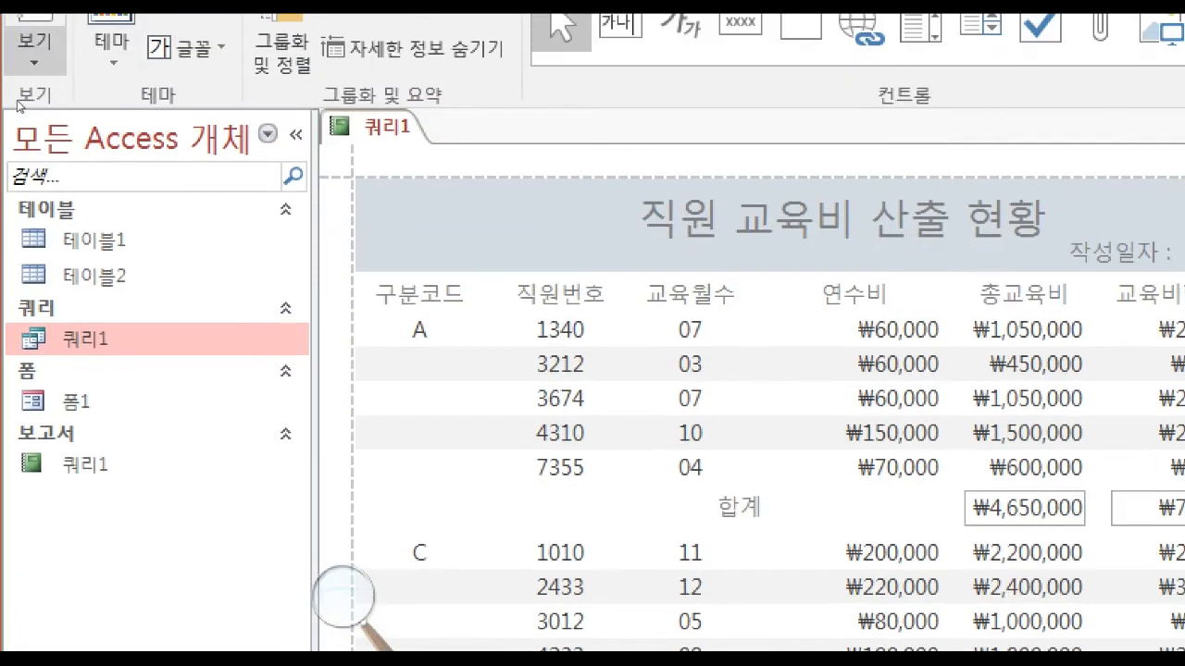
# Return to design view, widen the 최종 납부액 label, field and sum boxes, and shift them right.
pyautogui.click(34, 51)
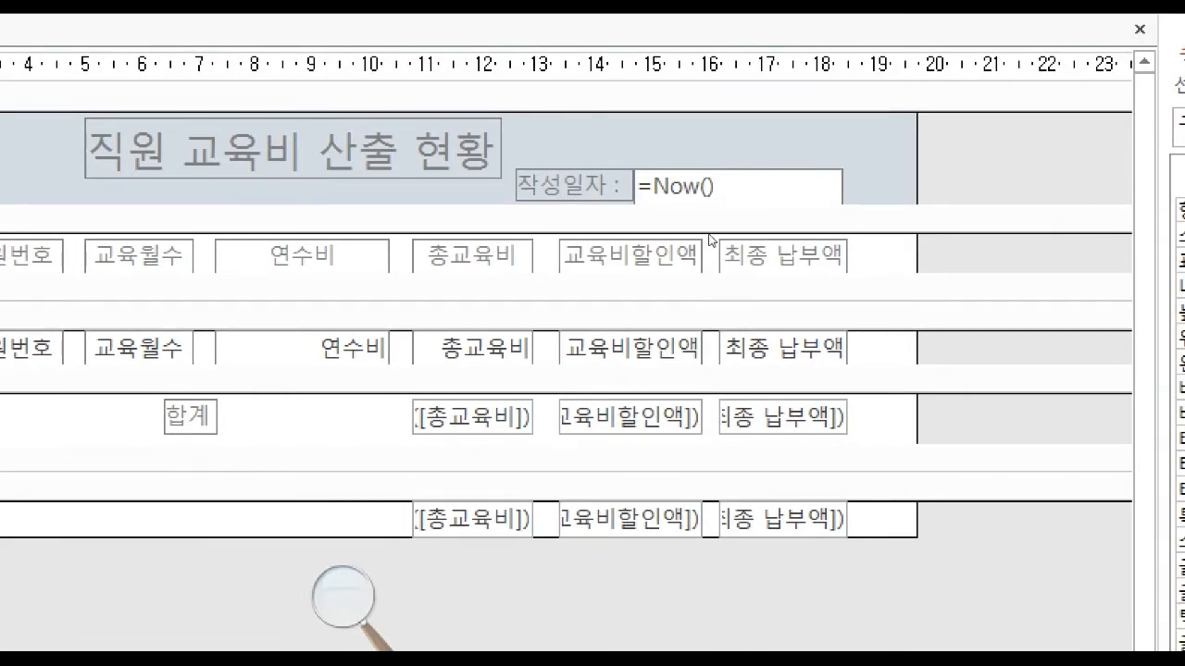
pyautogui.moveTo(870, 242); pyautogui.dragTo(783, 570)
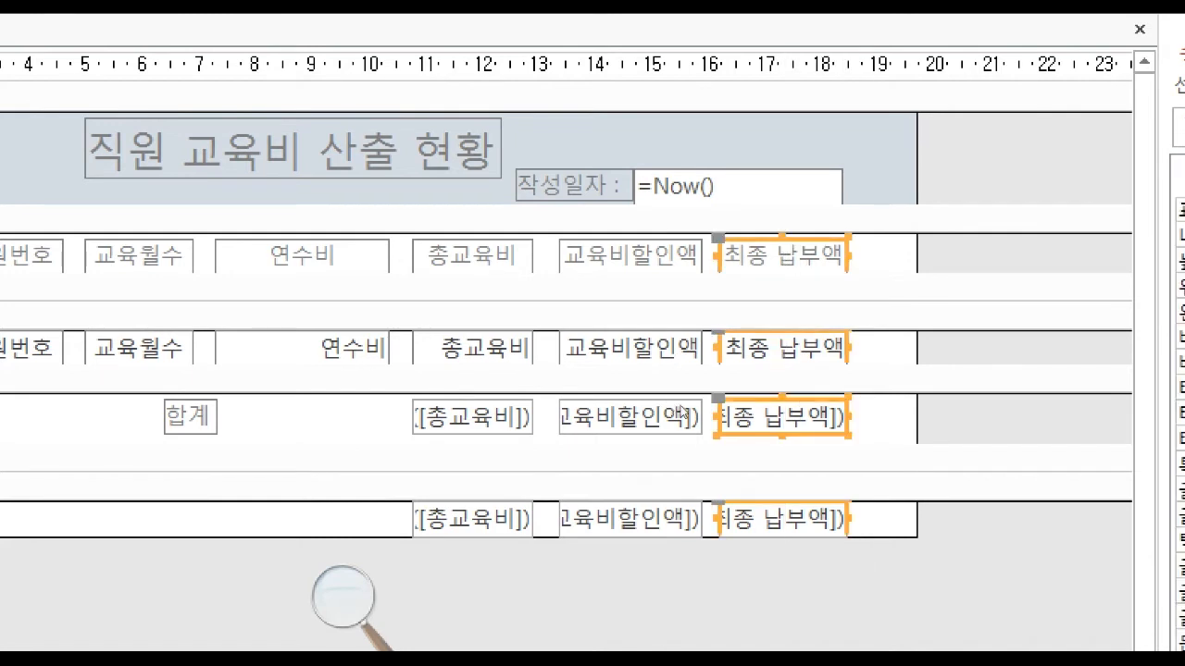
pyautogui.moveTo(698, 247); pyautogui.dragTo(708, 248)
pyautogui.press('Right')
pyautogui.press('Right')
pyautogui.press('Right')
pyautogui.press('Right')
pyautogui.press('Right')
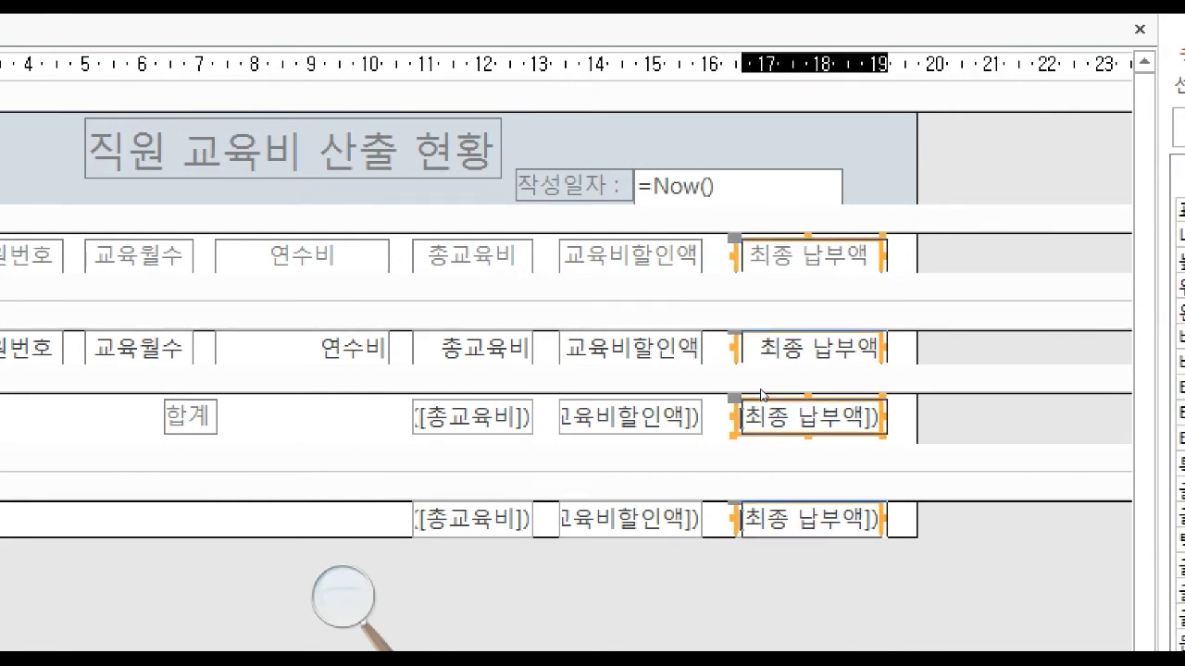
# Widen the 교육비할인액 label, field and sum boxes toward the 최종 납부액 column.
pyautogui.moveTo(714, 250); pyautogui.dragTo(644, 532)
pyautogui.hotkey('shift', 'Right')
pyautogui.hotkey('shift', 'Right')
pyautogui.hotkey('shift', 'Right')
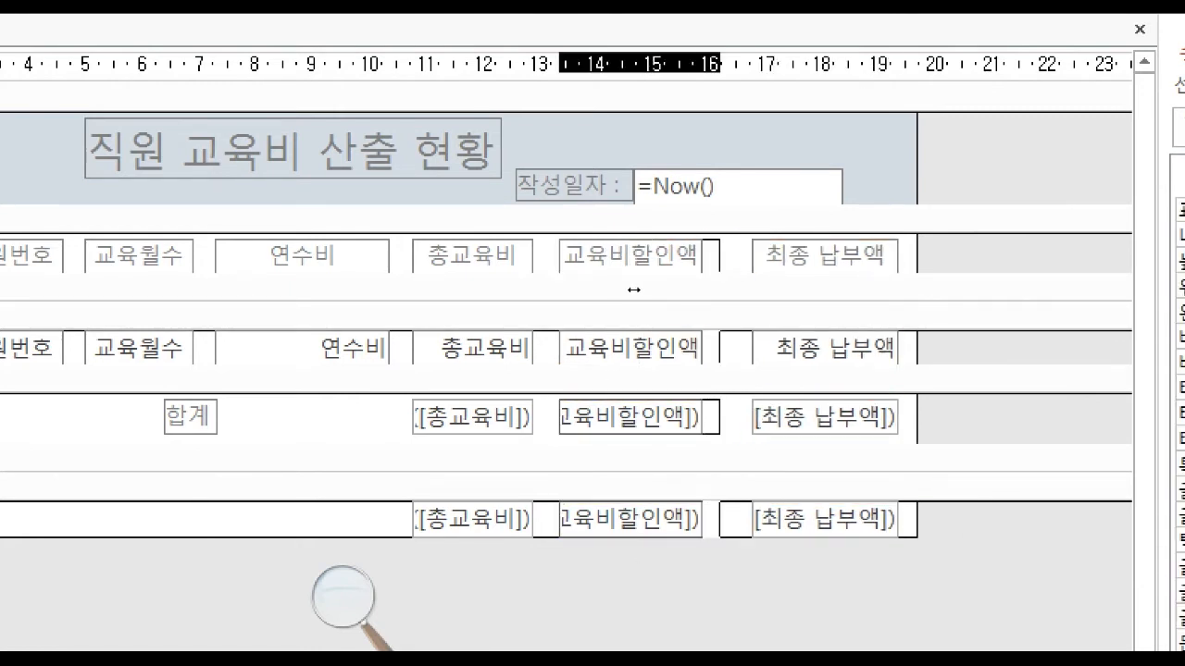
# Widen the 총교육비 label, field and sum boxes toward the 교육비할인액 column, and return to report view.
pyautogui.moveTo(544, 243); pyautogui.dragTo(472, 559)
pyautogui.moveTo(542, 249); pyautogui.dragTo(452, 559)
pyautogui.moveTo(500, 400); pyautogui.dragTo(500, 400)
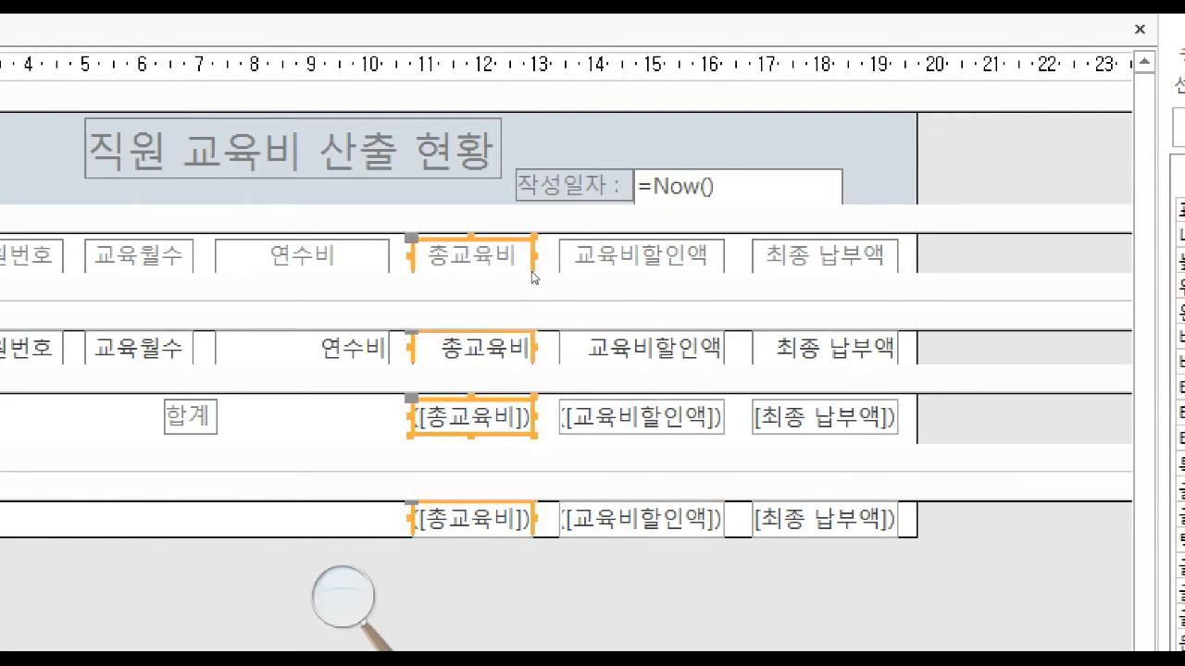
pyautogui.moveTo(542, 247); pyautogui.dragTo(551, 248)
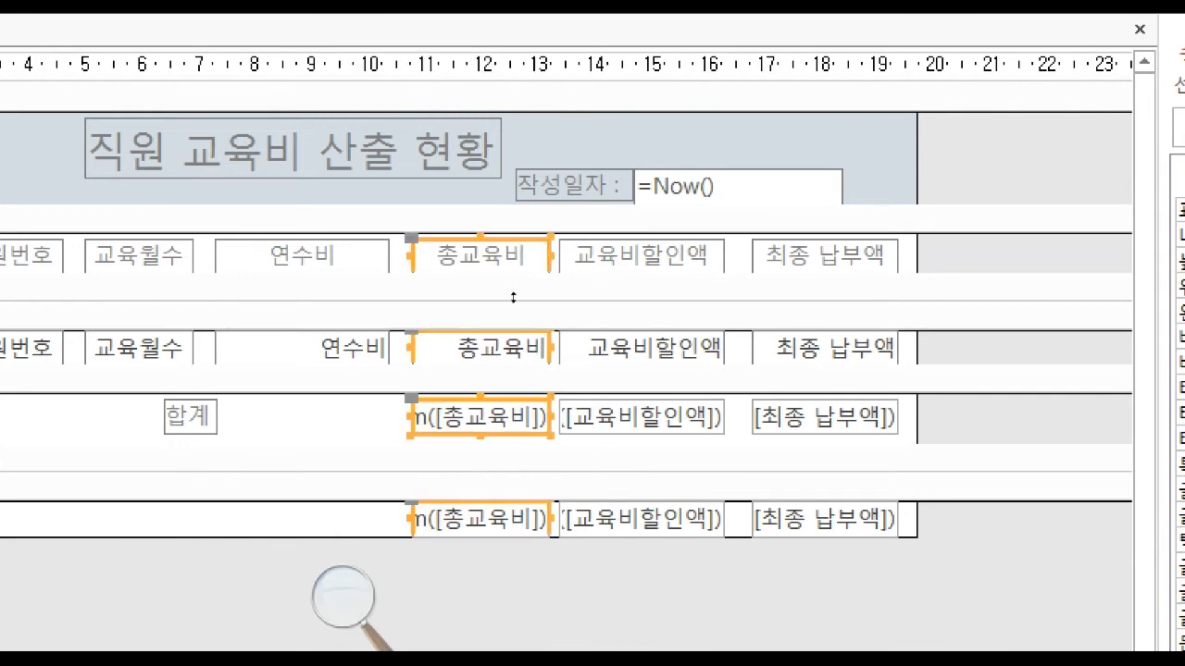
pyautogui.click(481, 368)
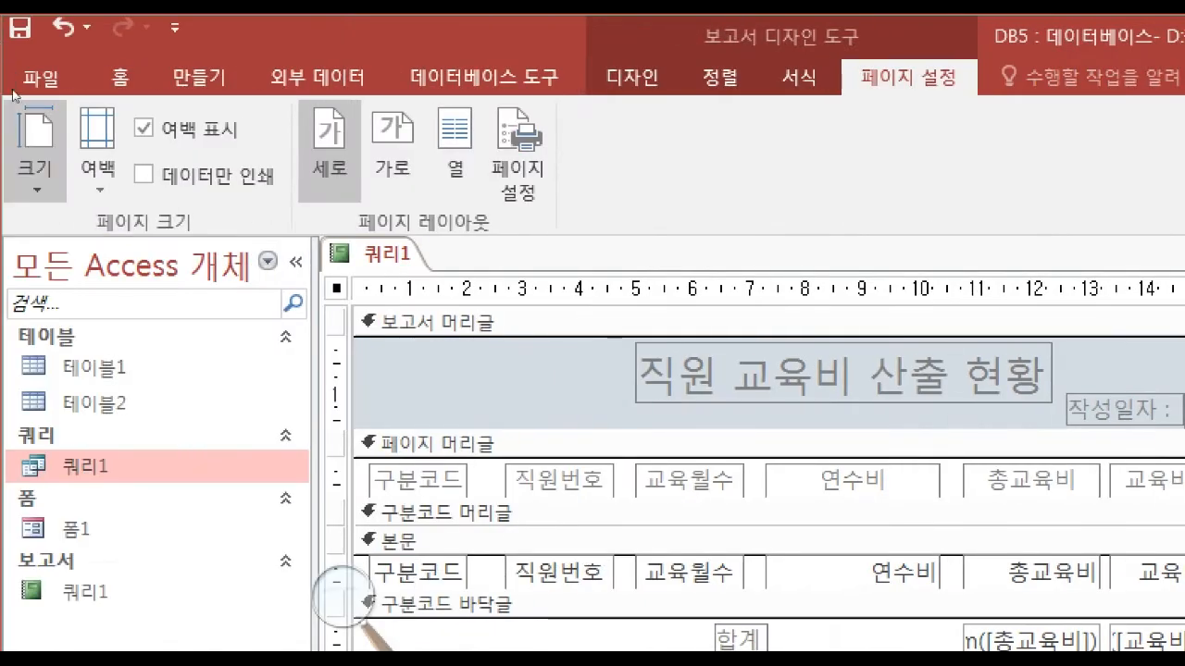
pyautogui.click(632, 77)
pyautogui.click(34, 148)
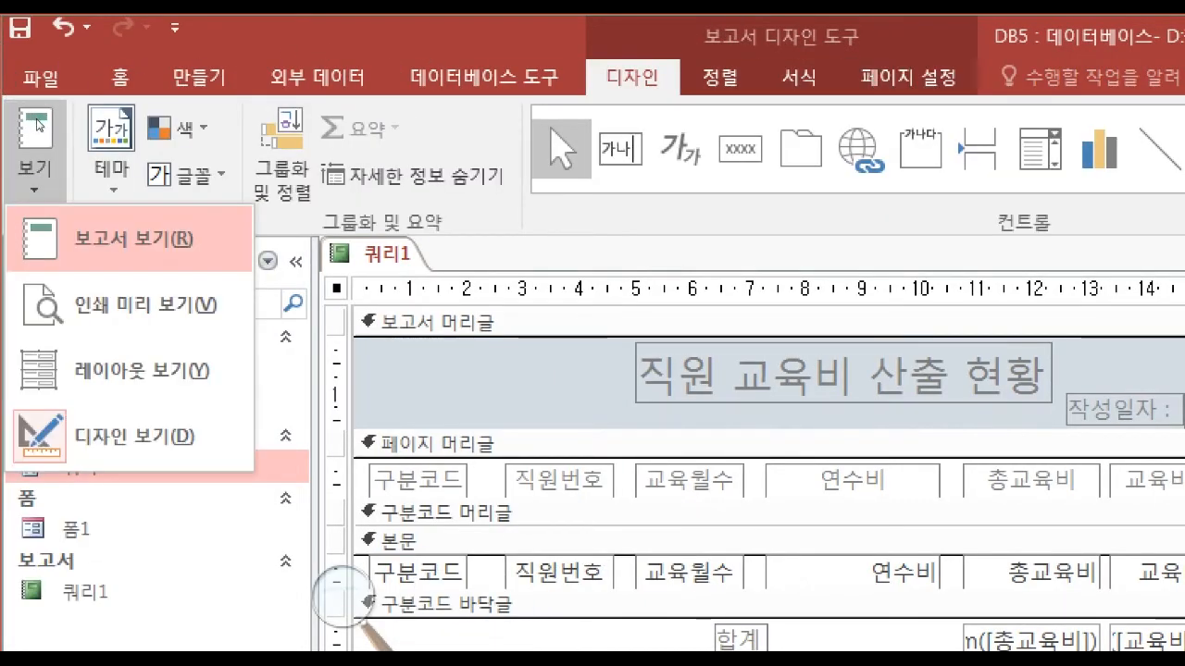
pyautogui.click(126, 235)
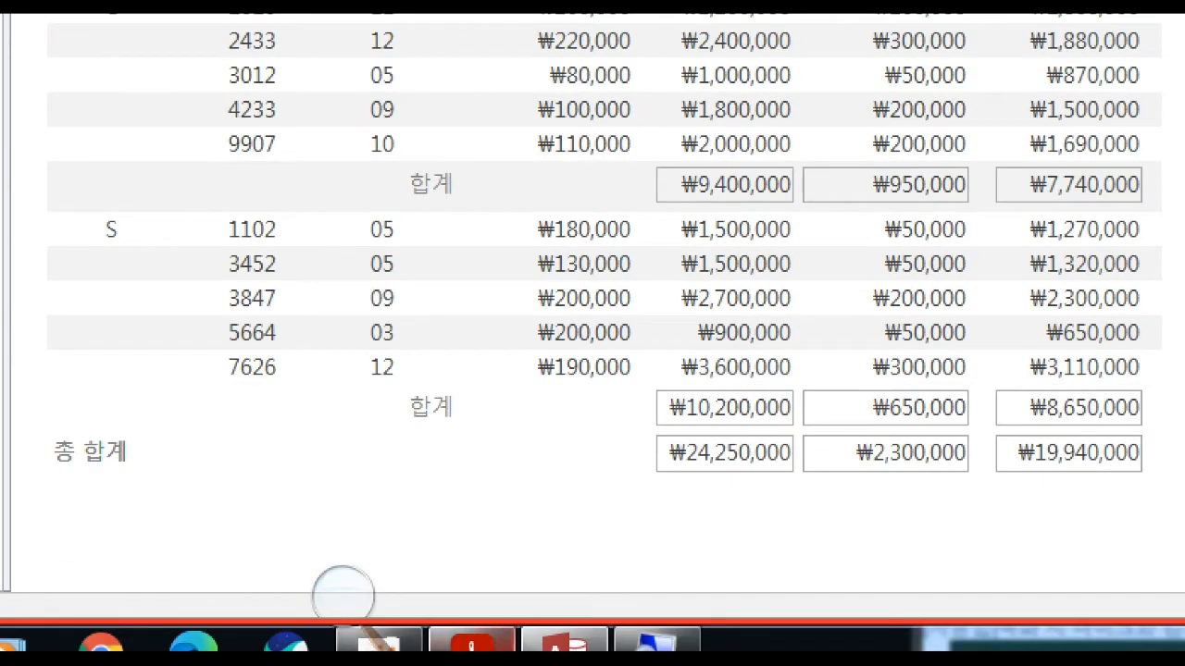
# Compare the report's summary rows with the exam PDF's sample layout and its conditions for group totals, 총평균 and 기타 조건.
pyautogui.click(472, 642)
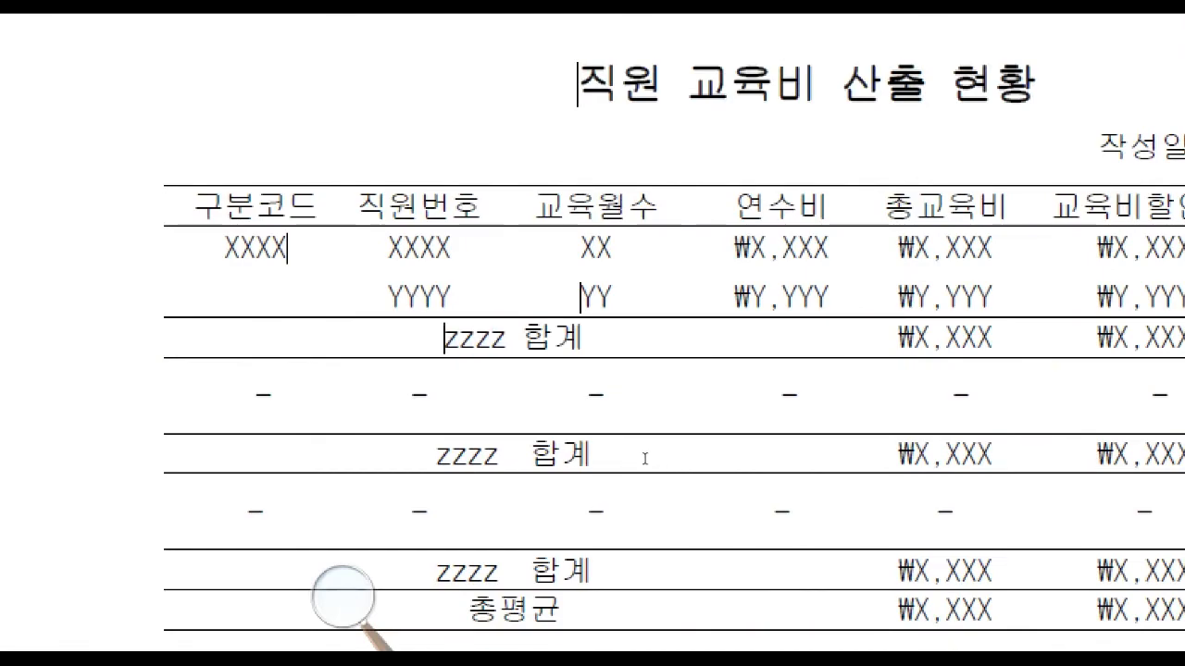
pyautogui.scroll(7, 706, 484)
pyautogui.scroll(5, 734, 529)
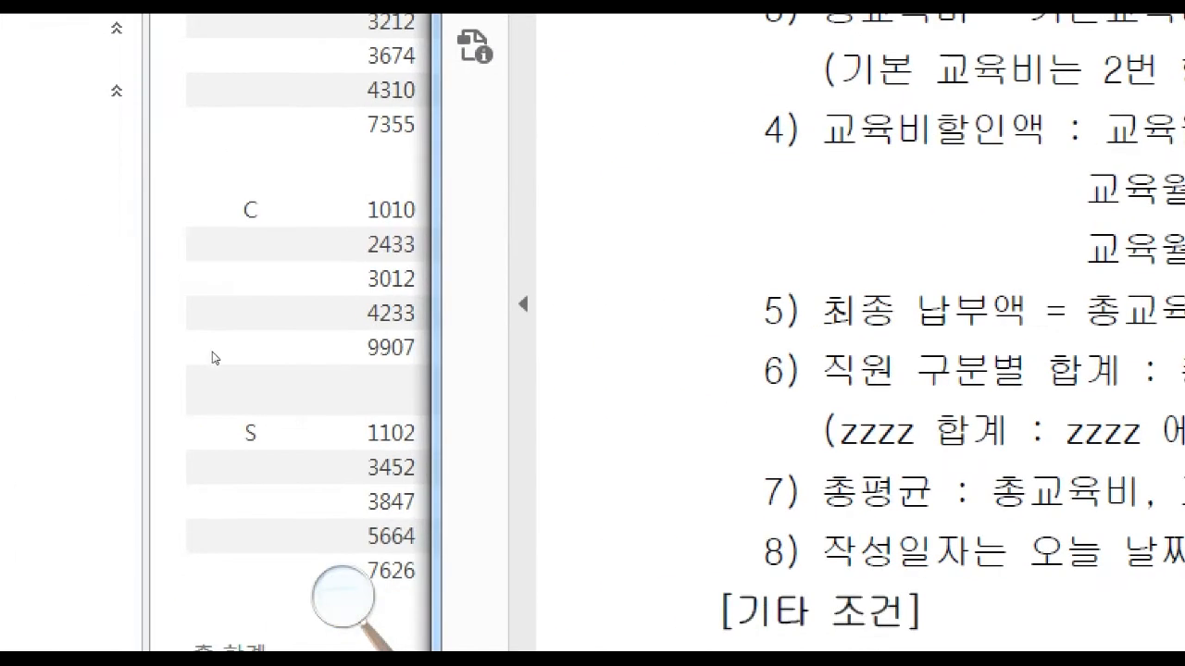
pyautogui.click(217, 359)
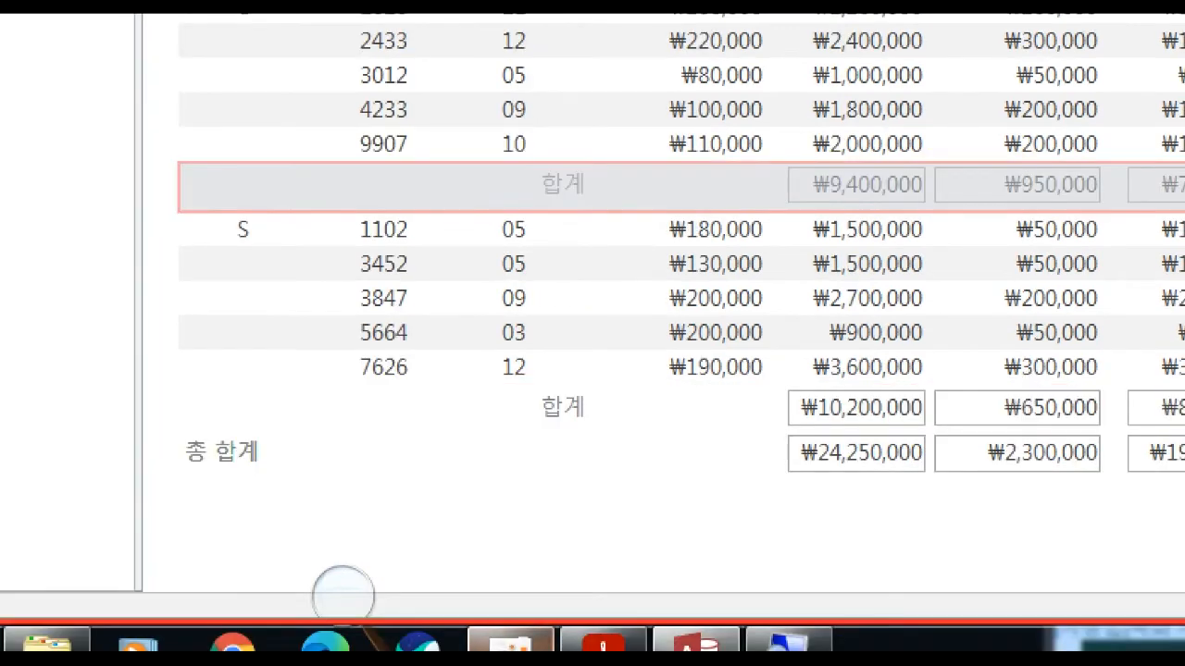
pyautogui.click(627, 637)
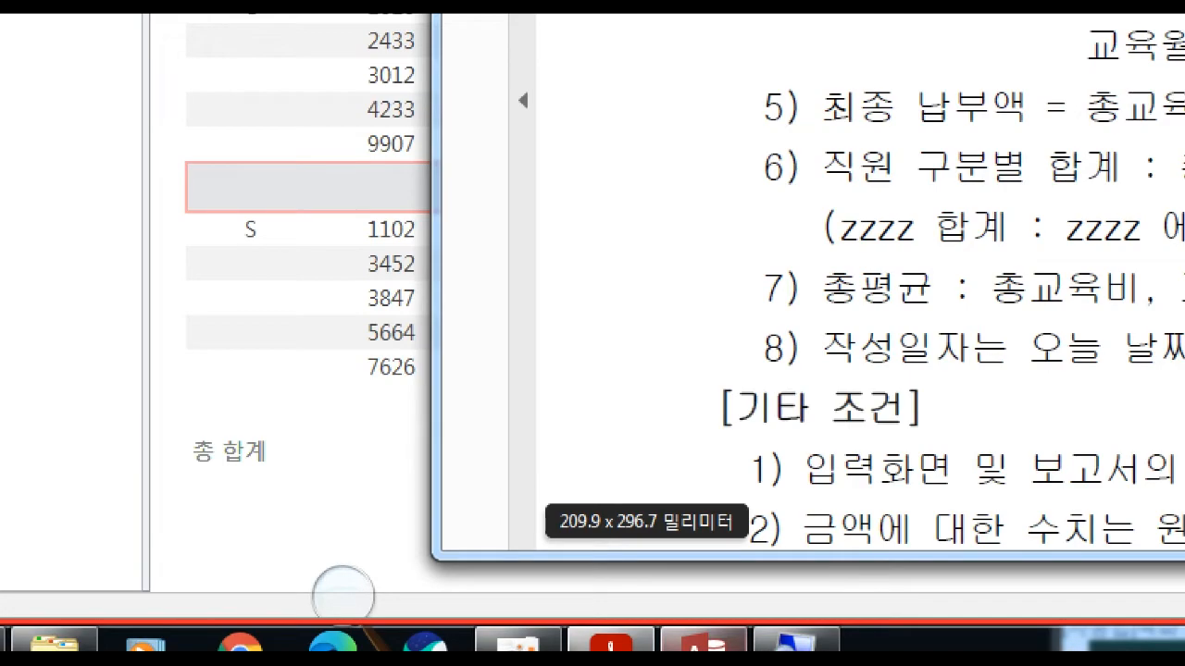
# Back in Access, put the report in design view, add a text box before 합계 in the 구분코드 footer, and delete its attached label.
pyautogui.click(705, 640)
pyautogui.click(32, 180)
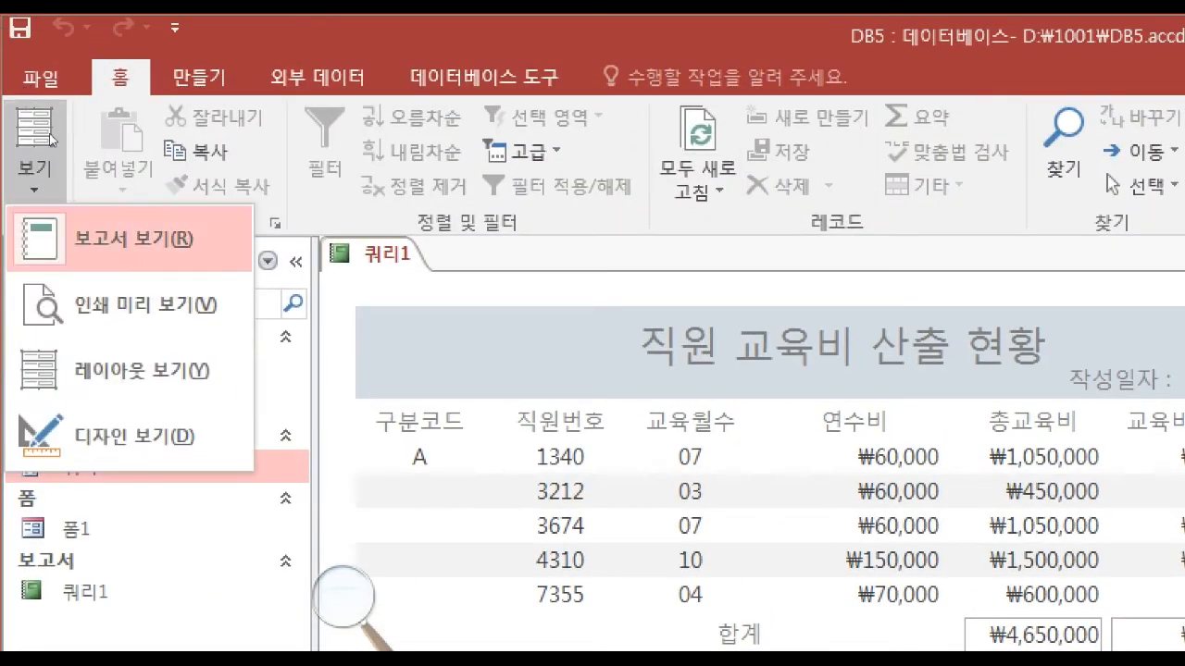
pyautogui.click(119, 426)
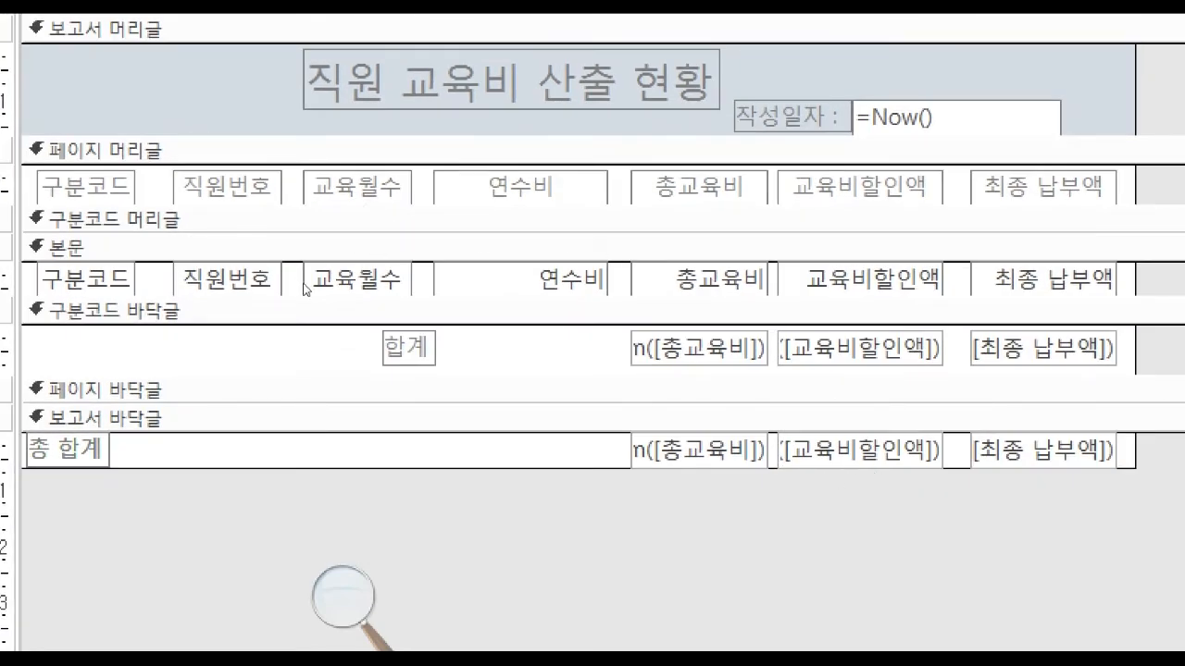
pyautogui.click(335, 364)
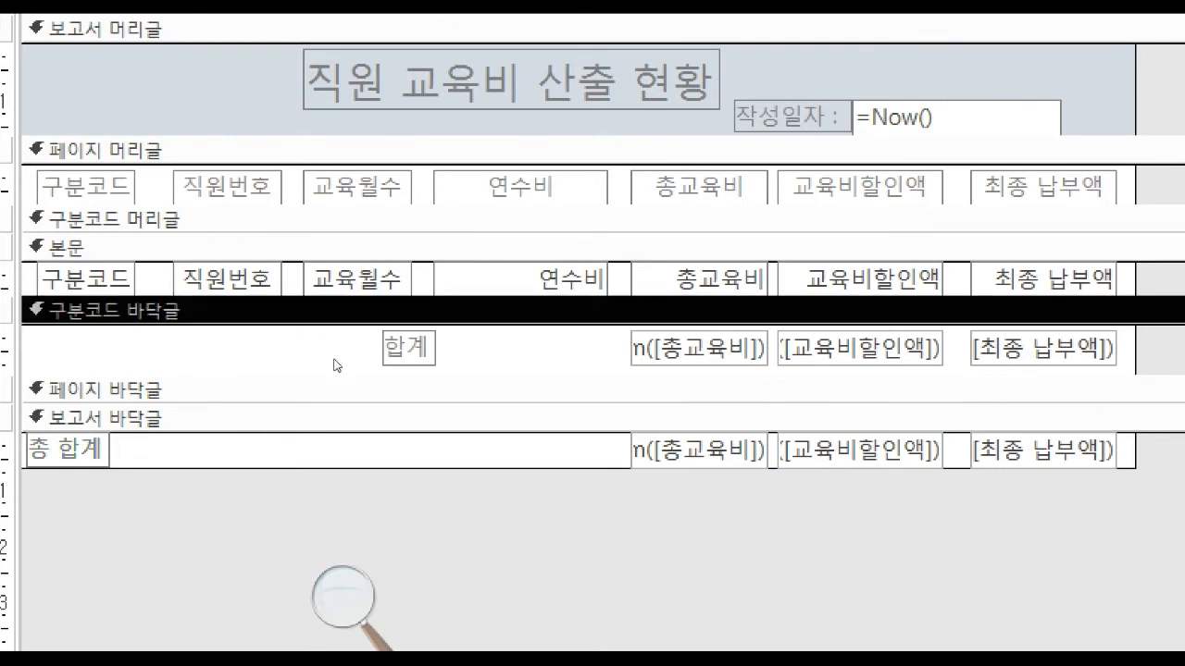
pyautogui.click(87, 280)
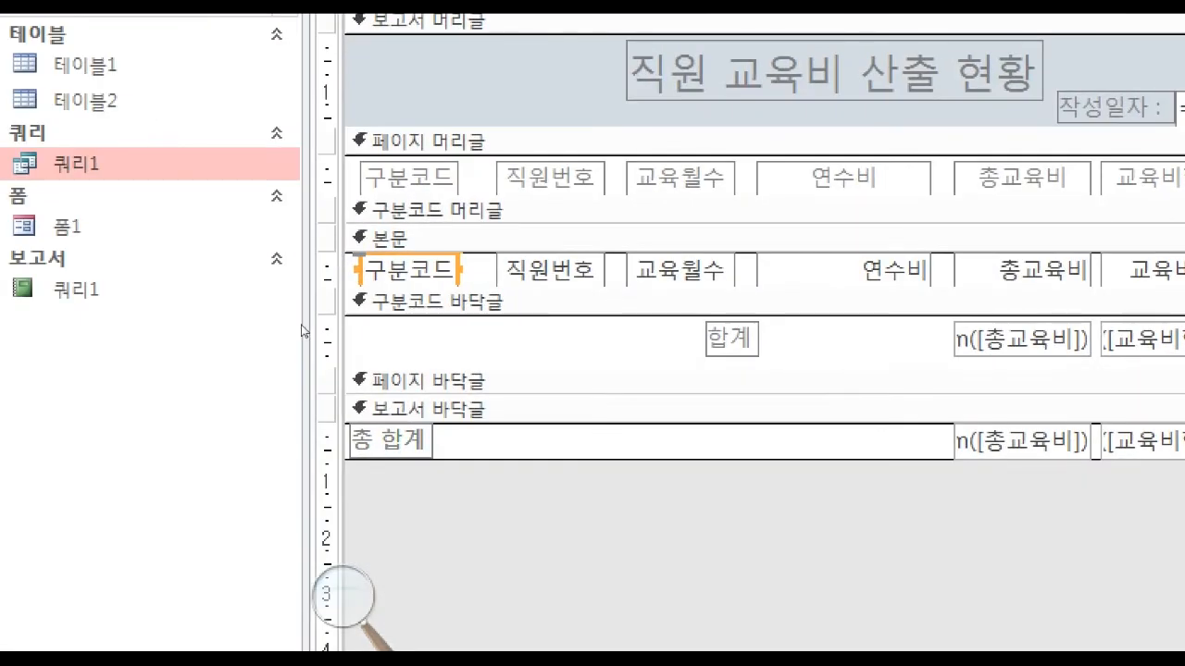
pyautogui.click(302, 326)
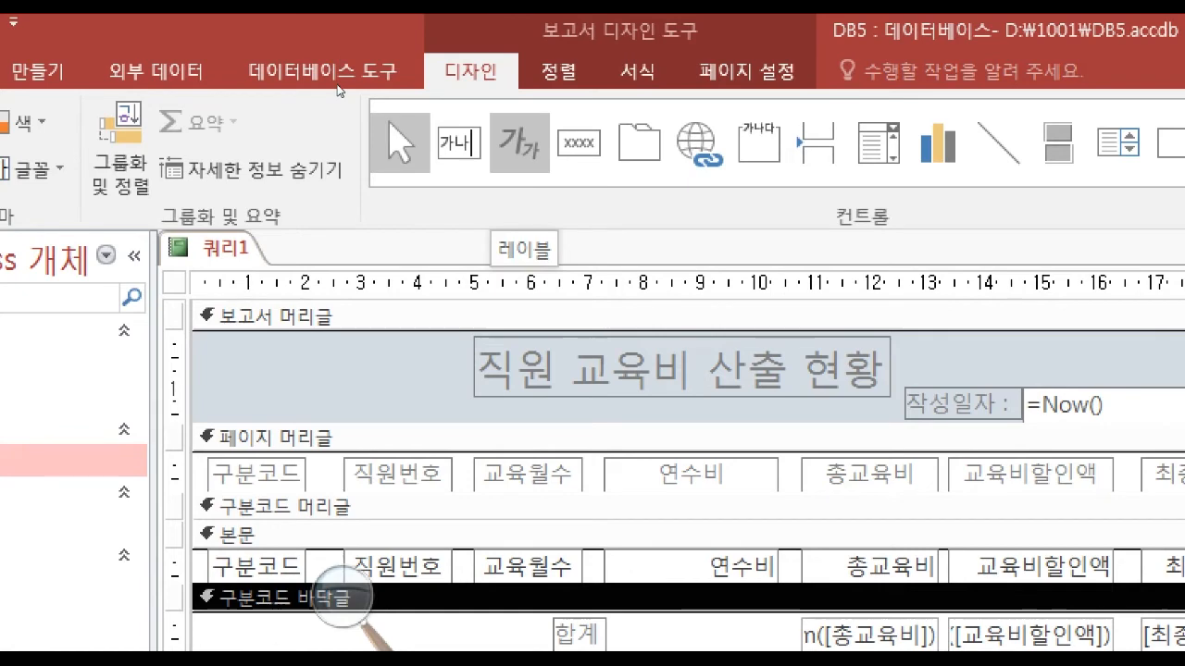
pyautogui.click(459, 144)
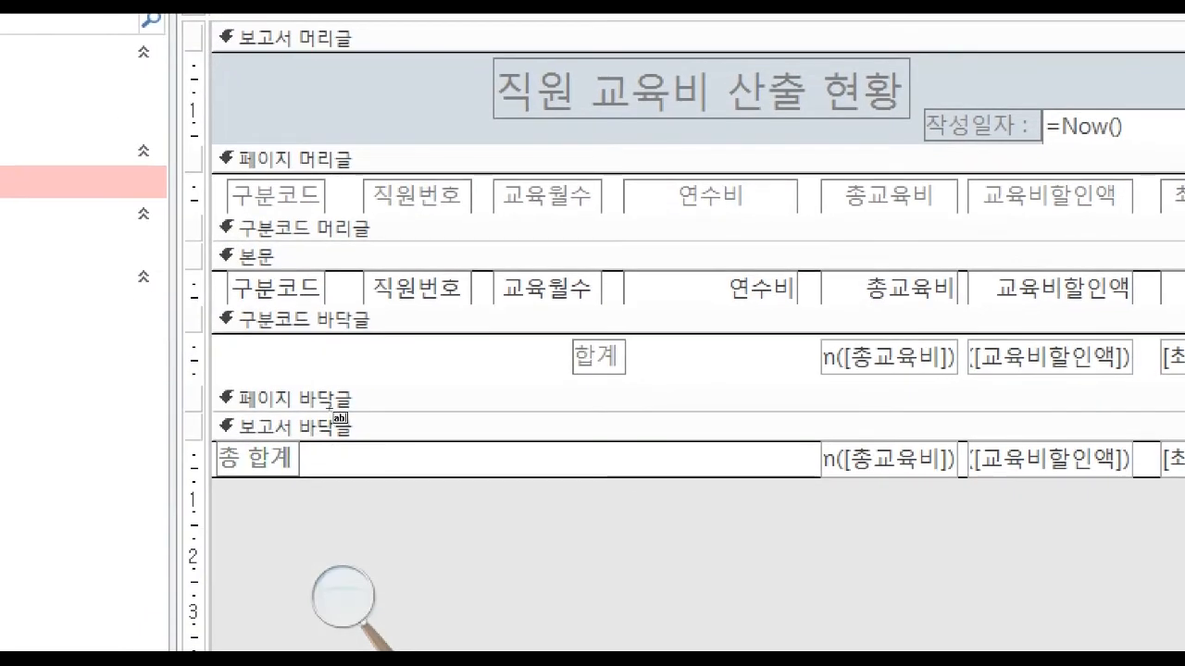
pyautogui.click(342, 337)
pyautogui.moveTo(344, 336); pyautogui.dragTo(348, 334)
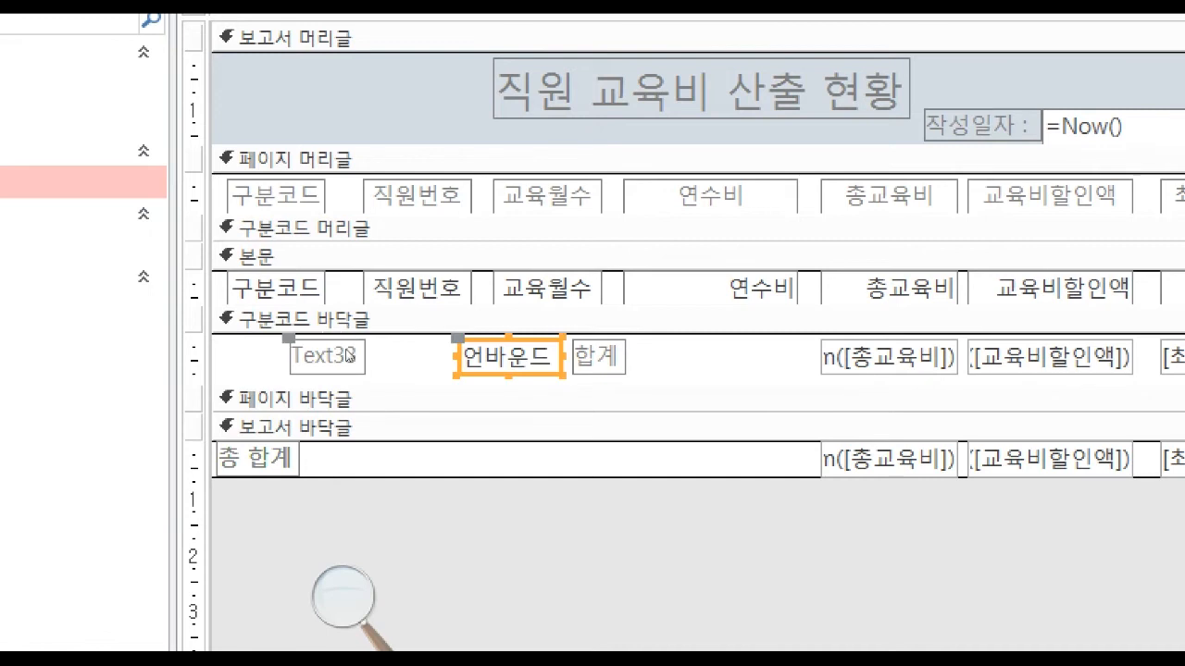
pyautogui.click(315, 356)
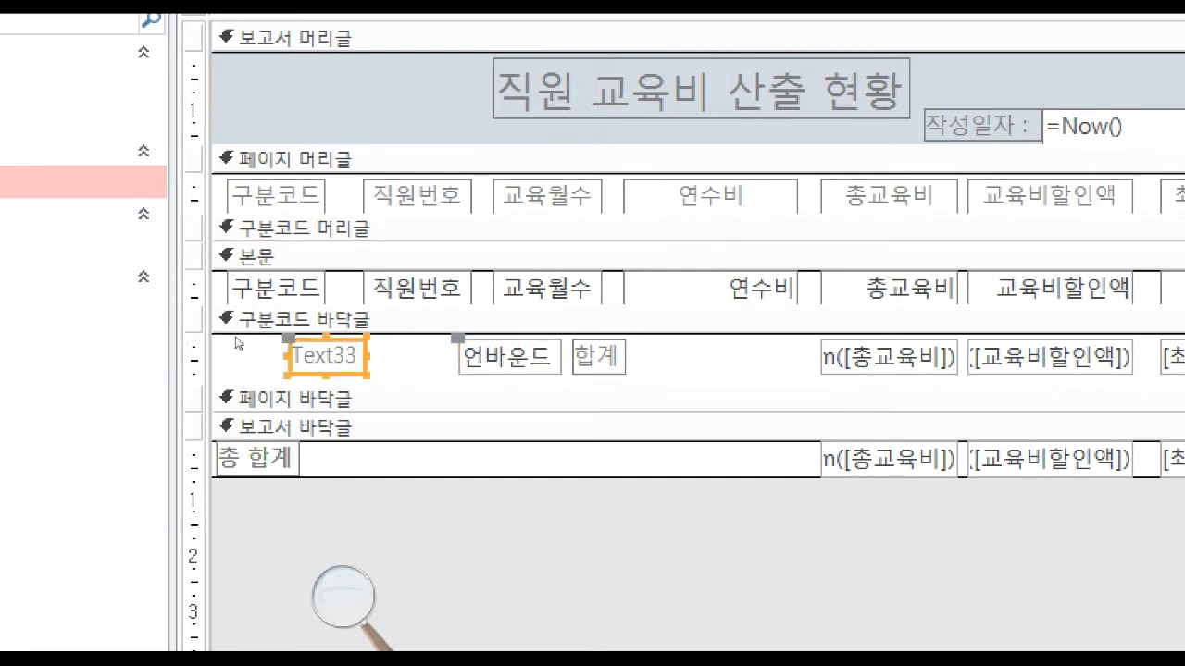
pyautogui.press('Delete')
# Check the new text box's available control source fields, and save and close the report.
pyautogui.click(508, 357)
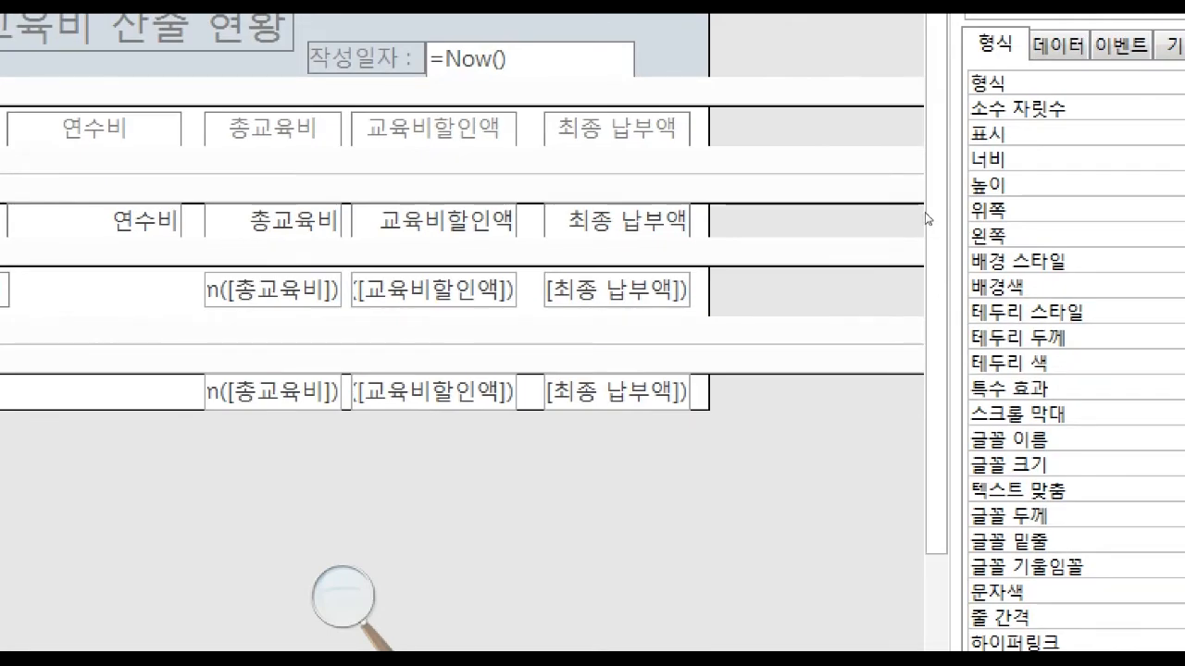
pyautogui.click(1058, 43)
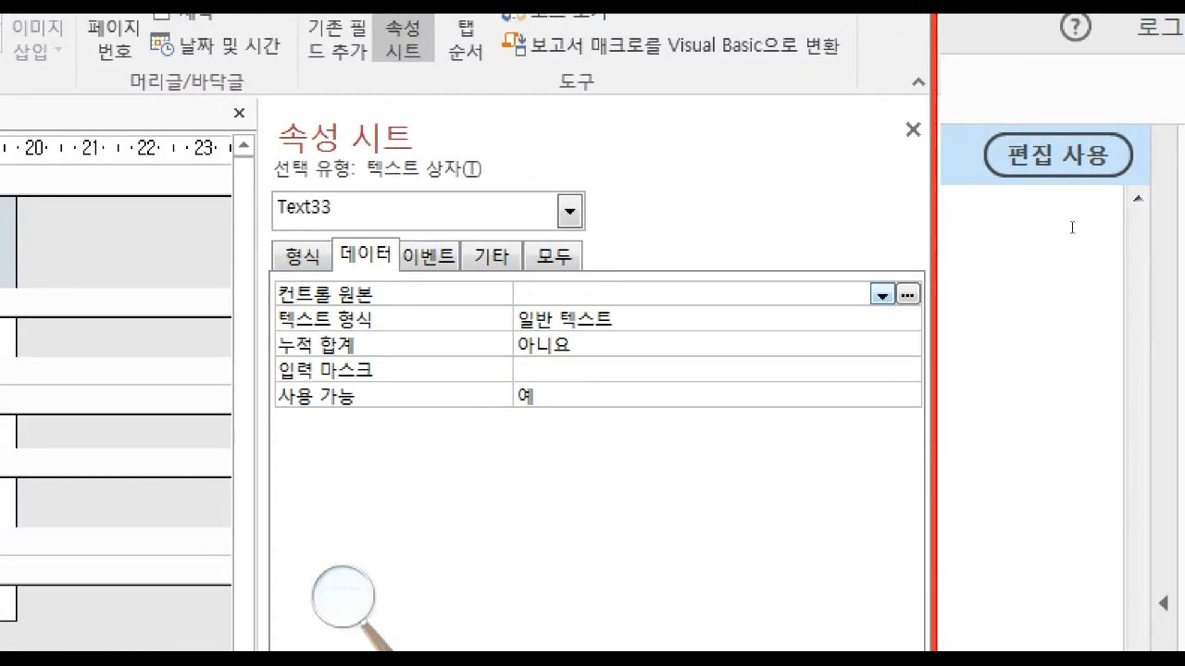
pyautogui.click(882, 294)
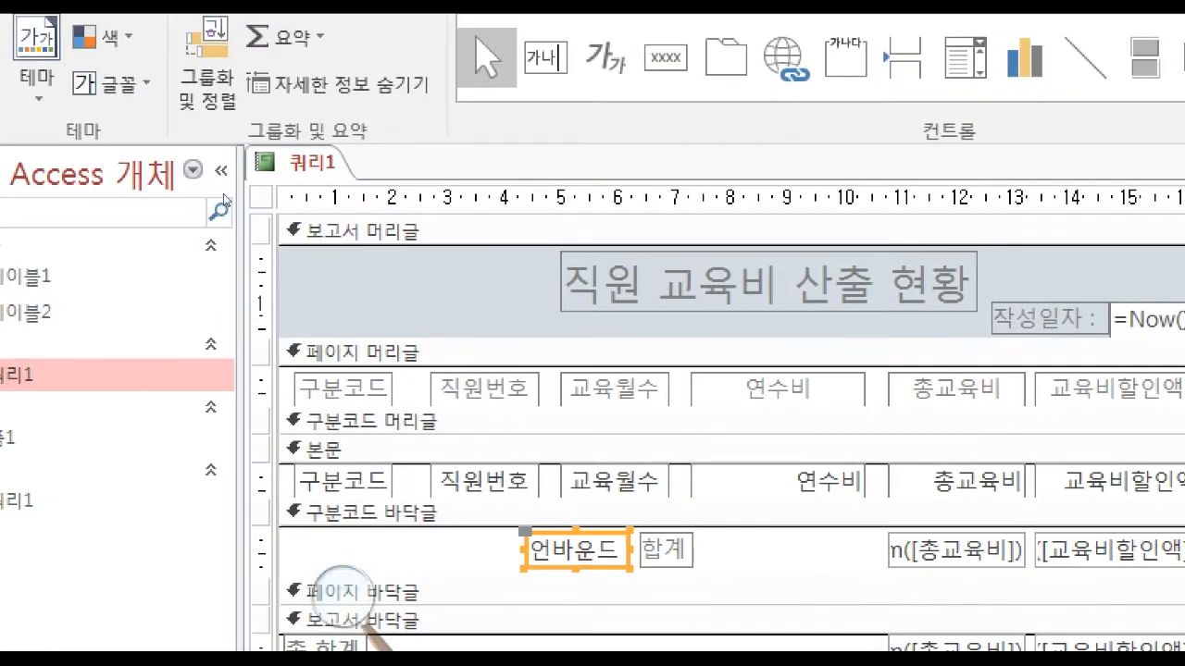
pyautogui.rightClick(310, 163)
pyautogui.click(370, 176)
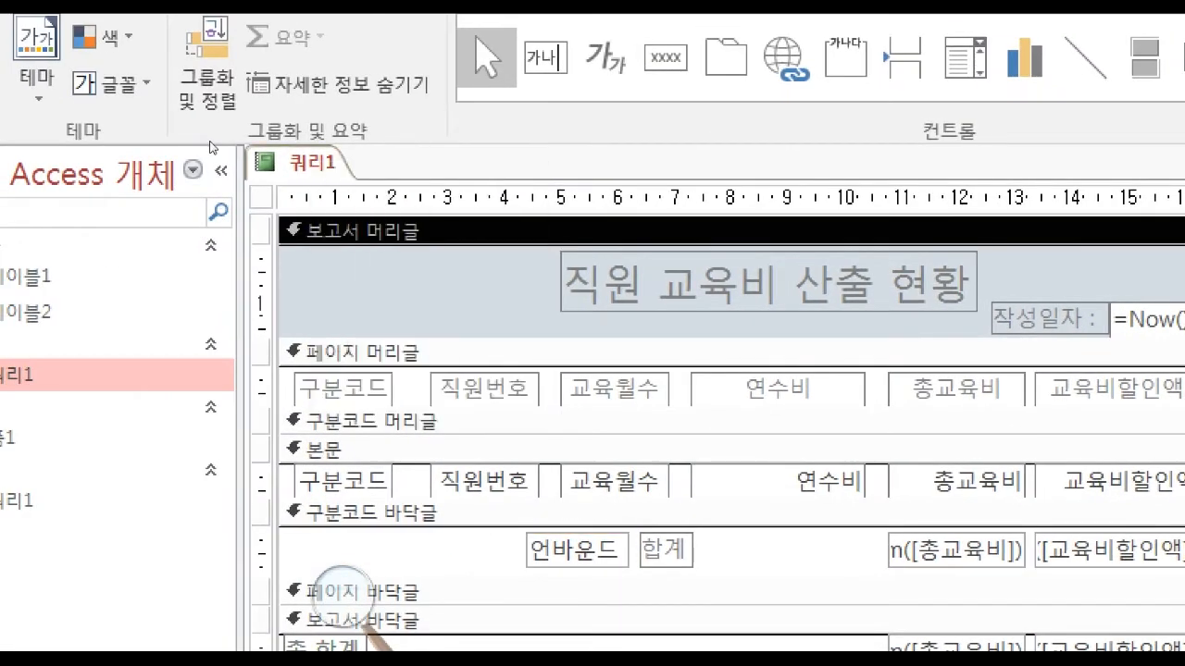
pyautogui.rightClick(387, 140)
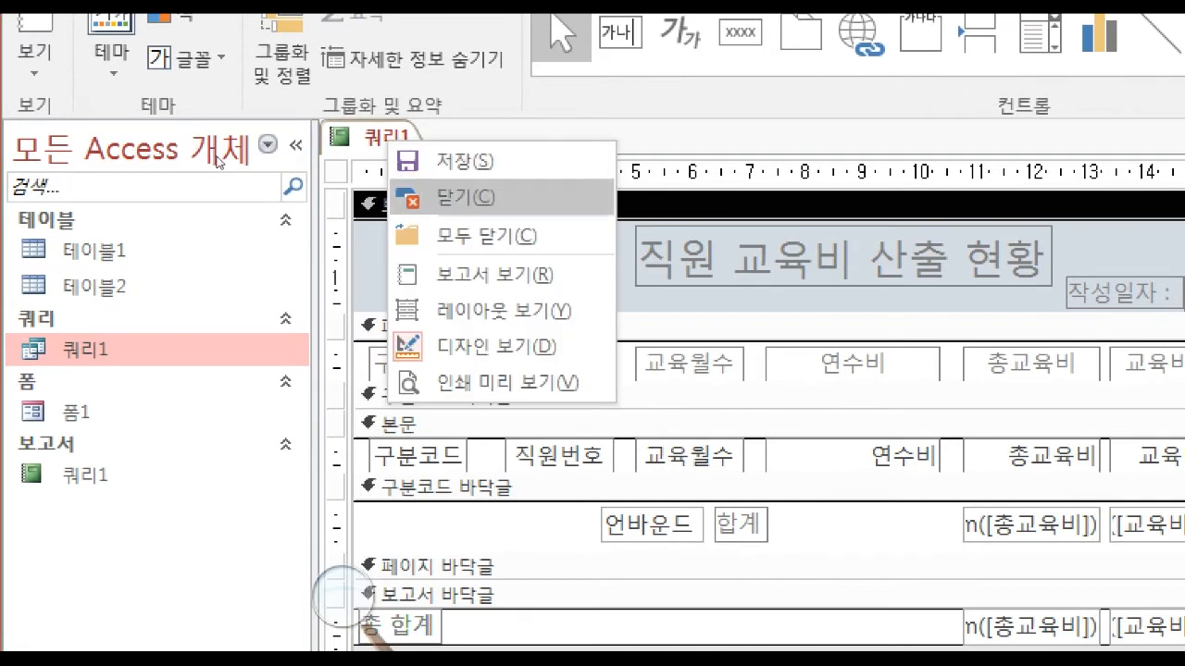
pyautogui.click(465, 198)
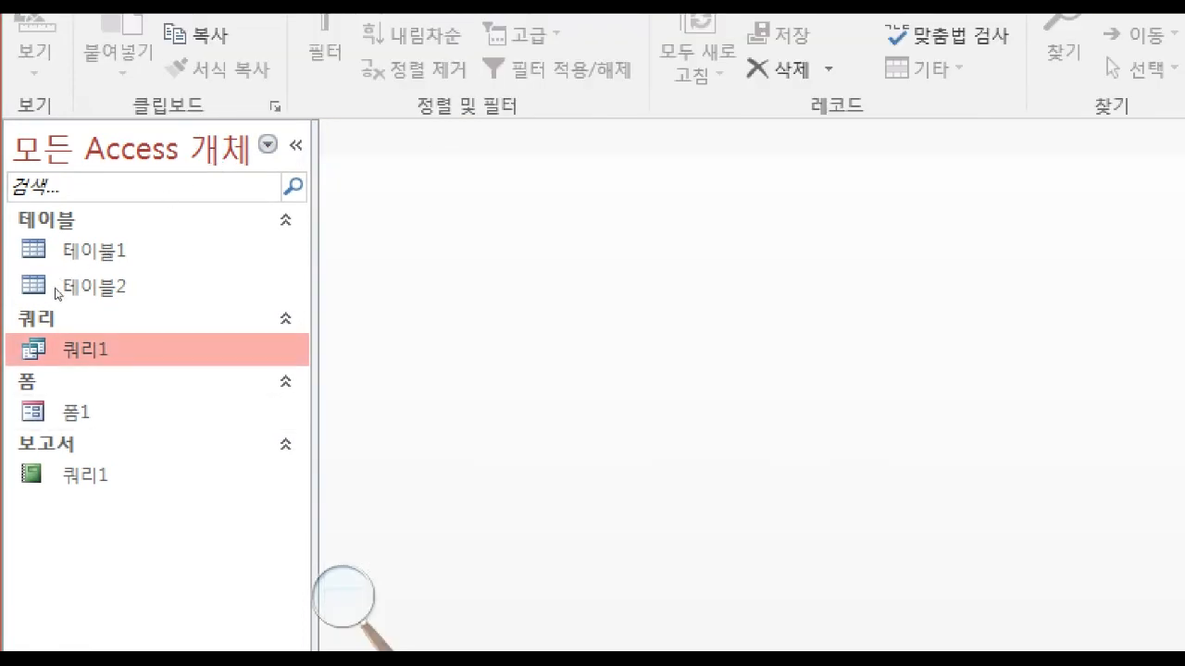
# Add the 종류 field from 테이블2 to 쿼리1's design, and save and close the query.
pyautogui.rightClick(110, 350)
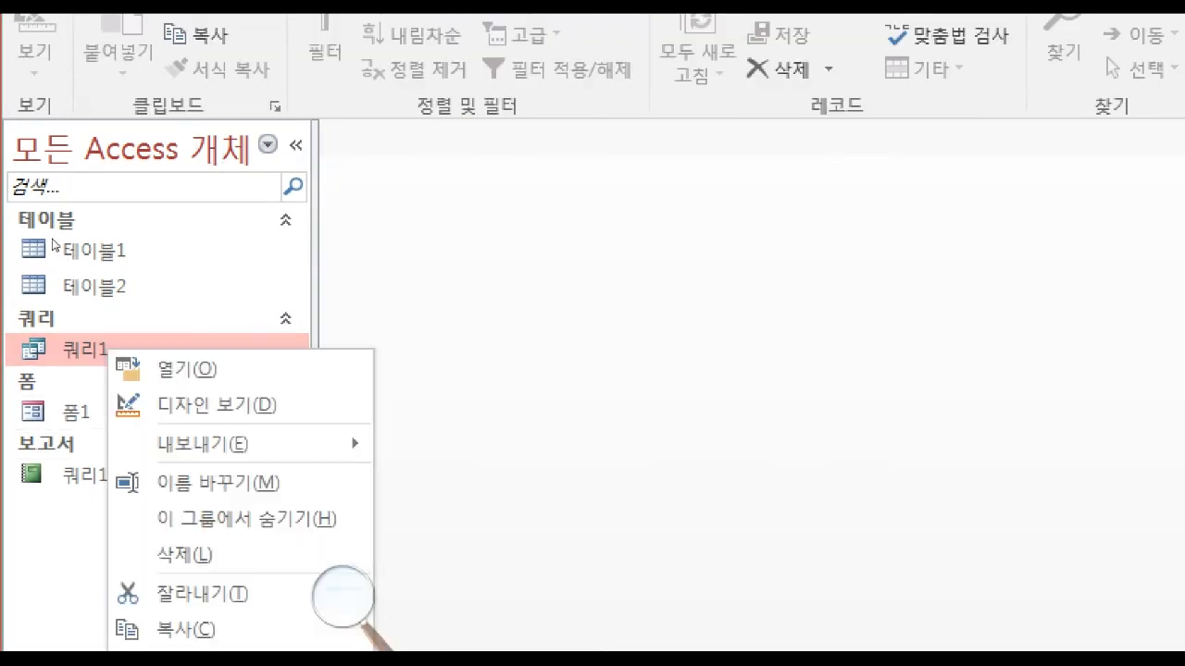
pyautogui.click(213, 405)
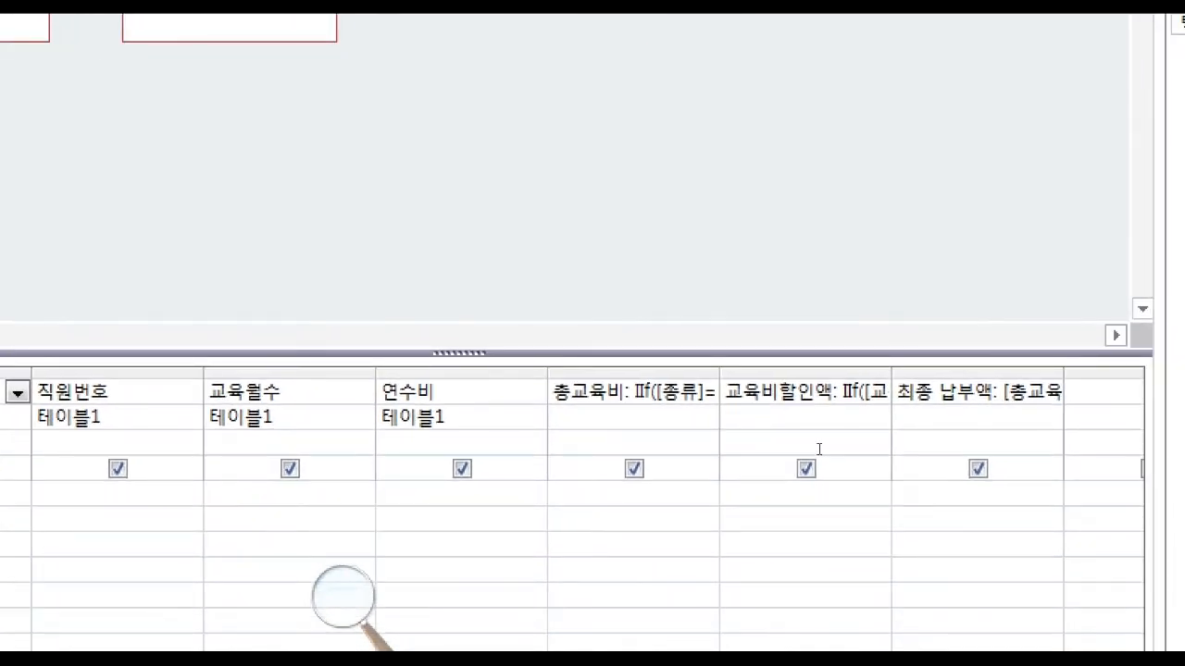
pyautogui.press('Tab')
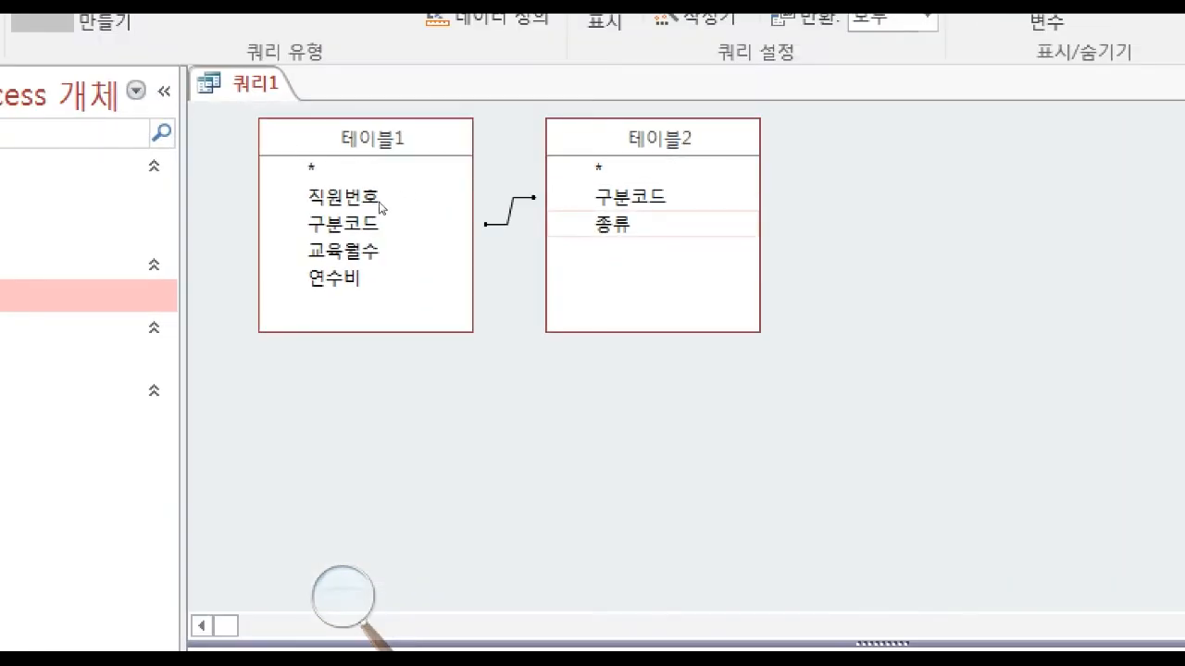
pyautogui.click(648, 224)
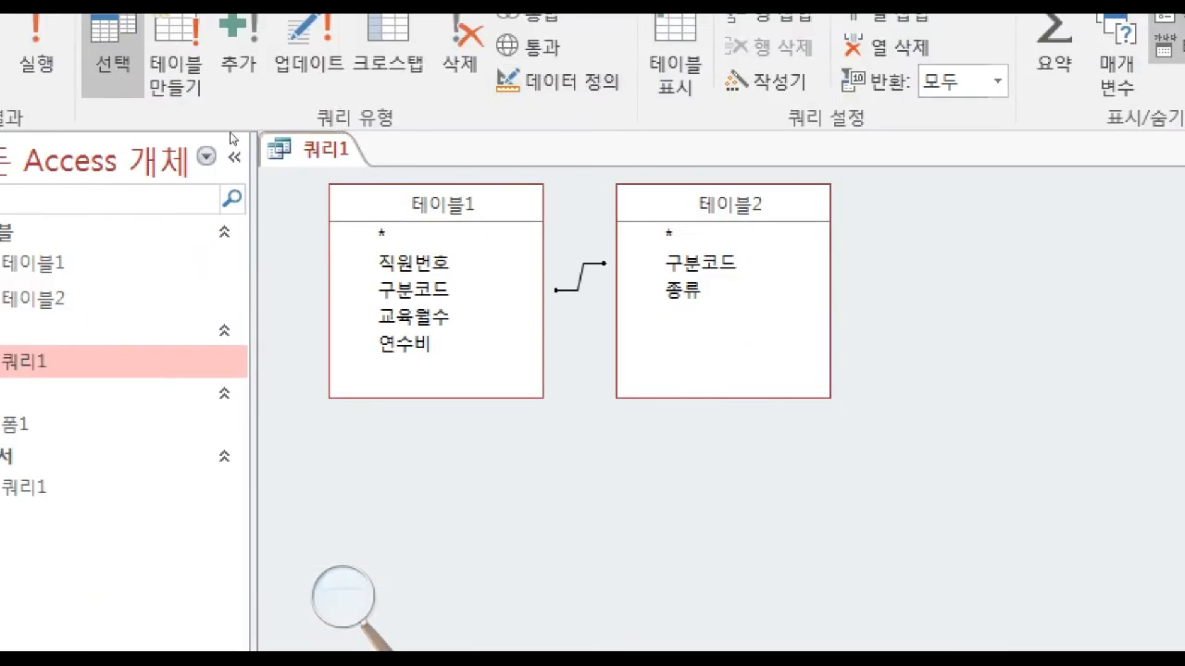
pyautogui.rightClick(328, 144)
pyautogui.click(368, 163)
pyautogui.rightClick(326, 150)
pyautogui.click(398, 204)
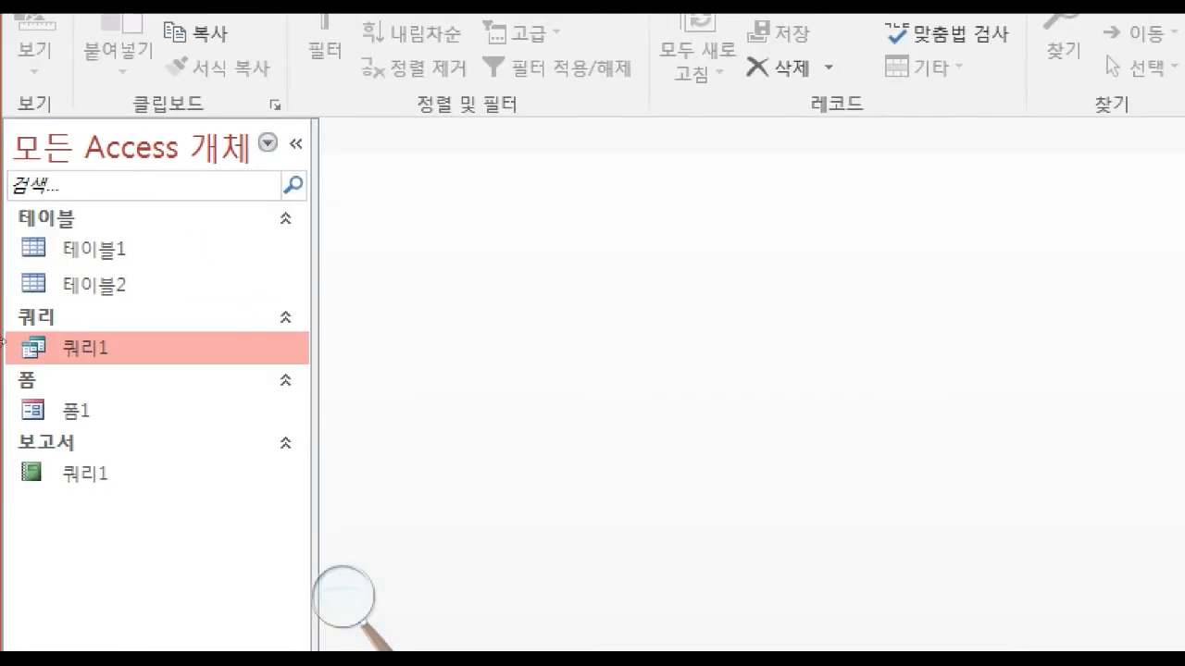
# Reopen the report's design, bind the unbound text box in the 구분코드 footer to 종류, and switch to report view.
pyautogui.rightClick(80, 472)
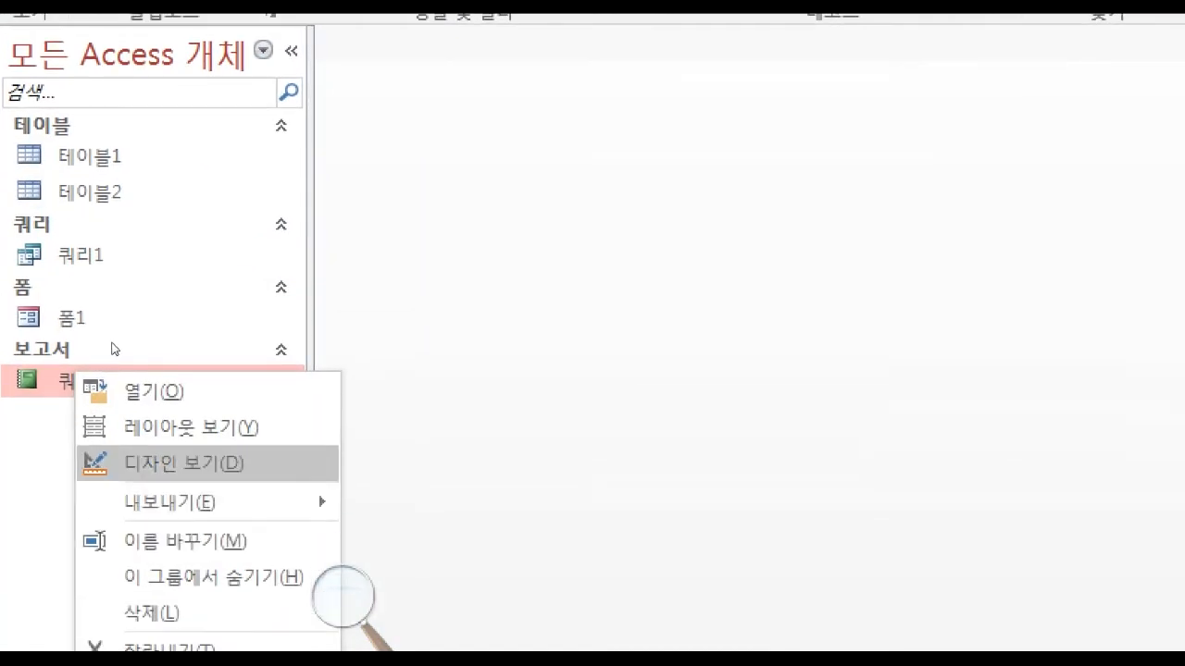
pyautogui.click(167, 464)
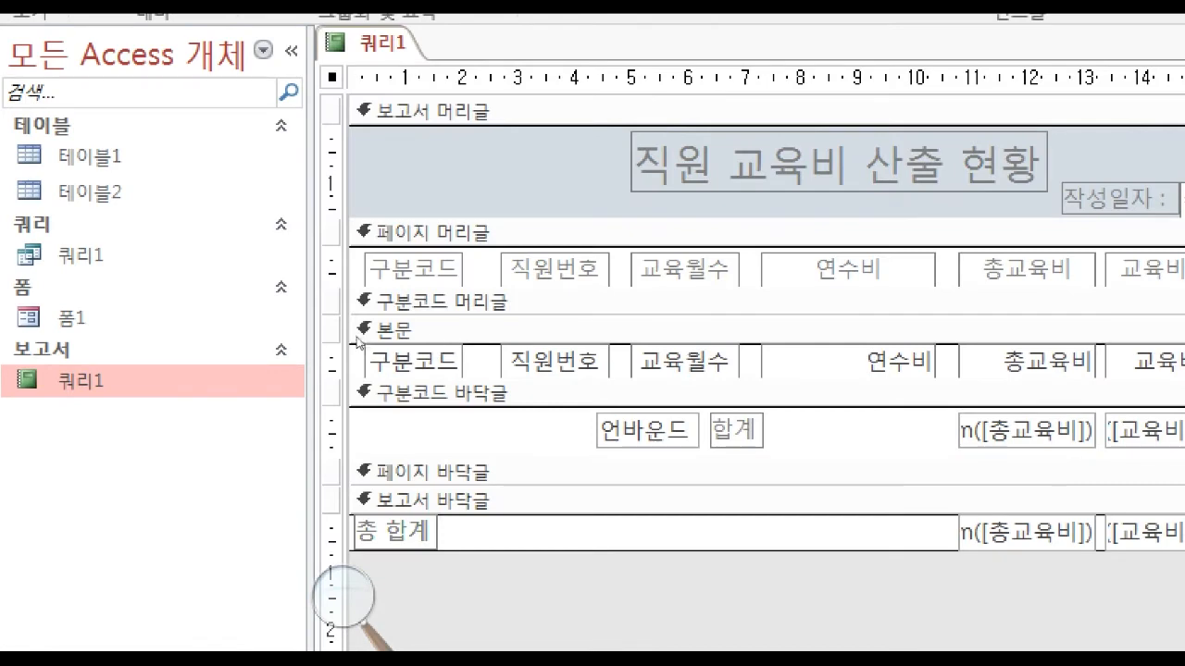
pyautogui.click(653, 430)
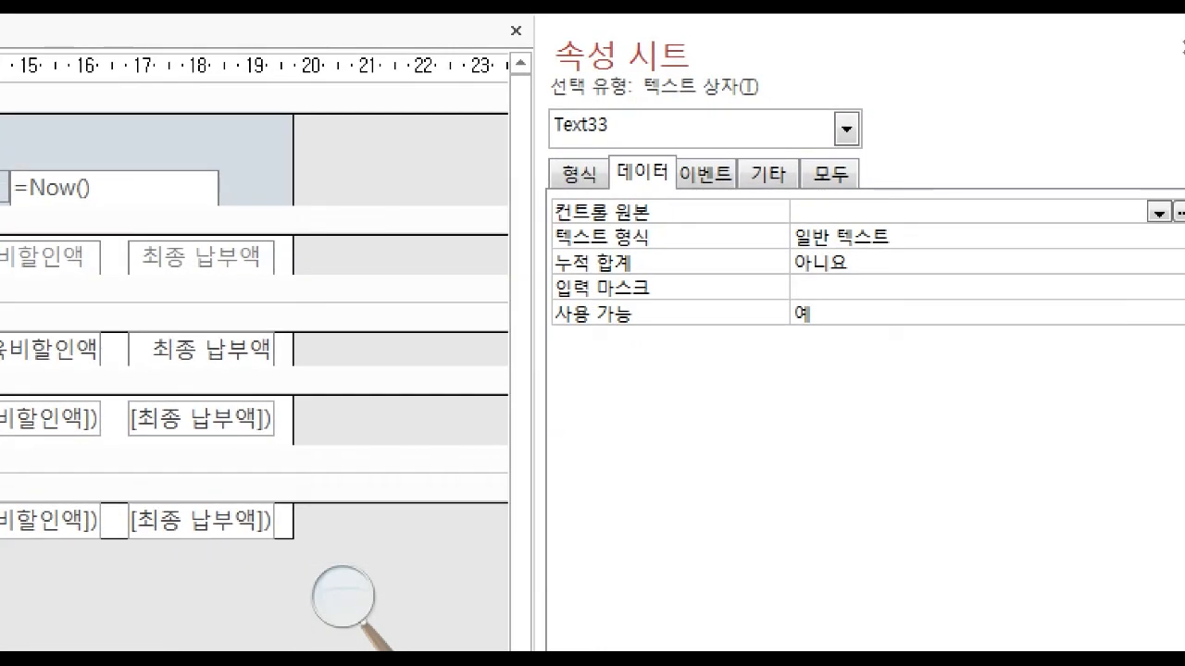
pyautogui.click(1158, 213)
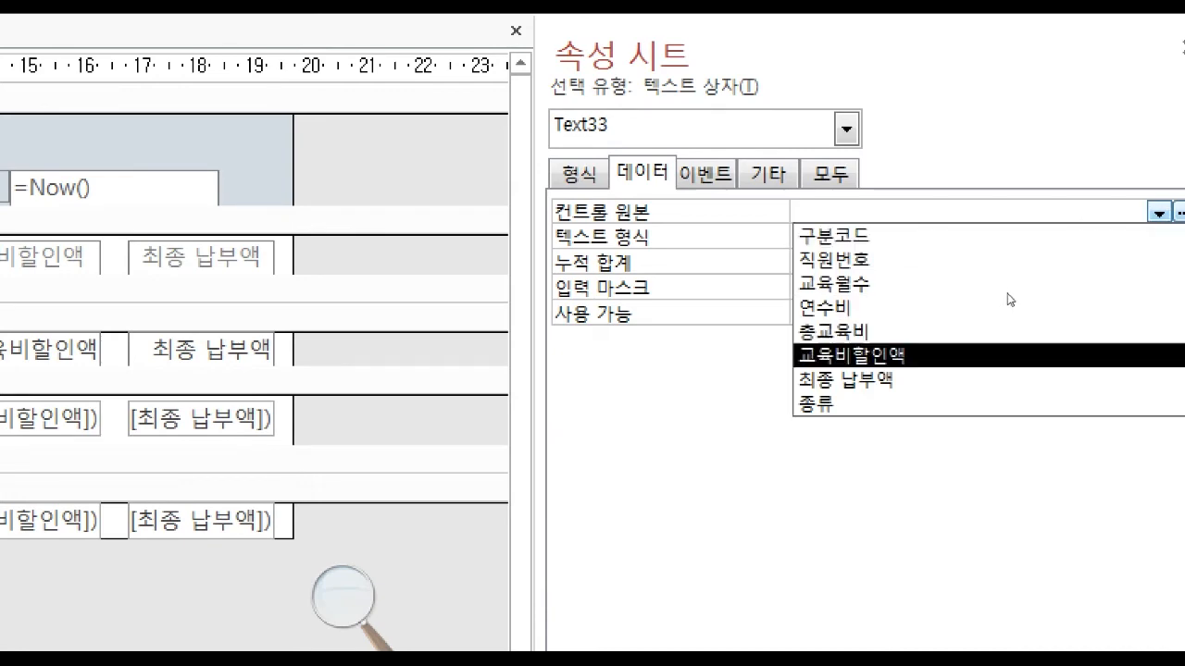
pyautogui.click(995, 404)
pyautogui.click(391, 412)
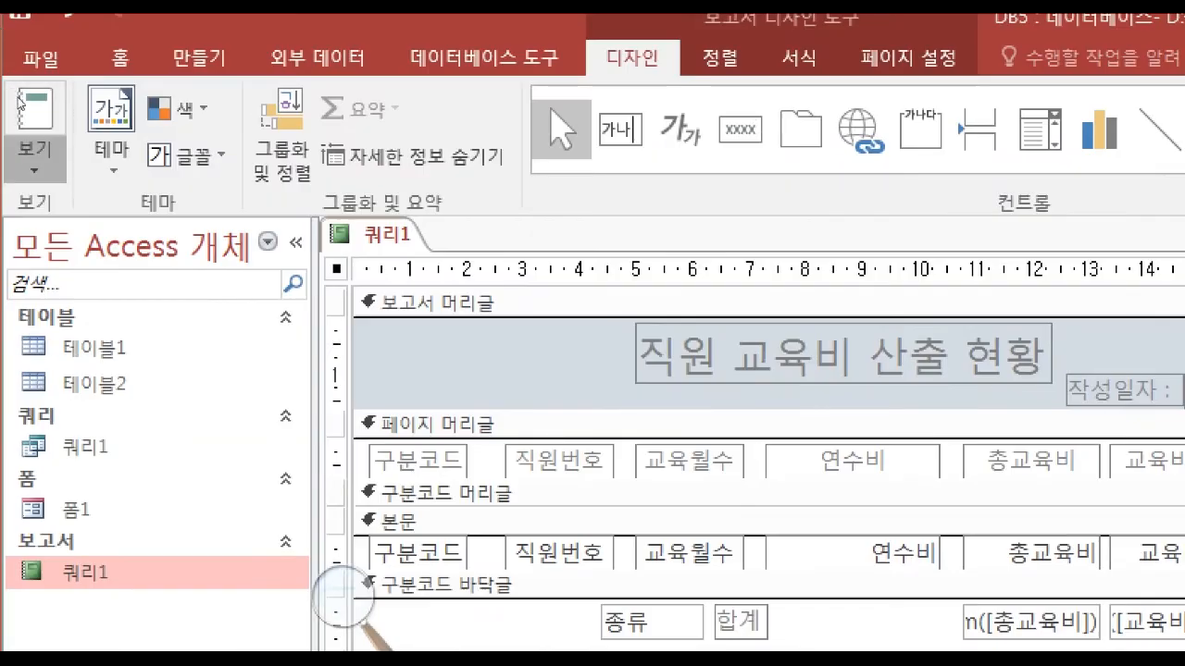
pyautogui.click(31, 148)
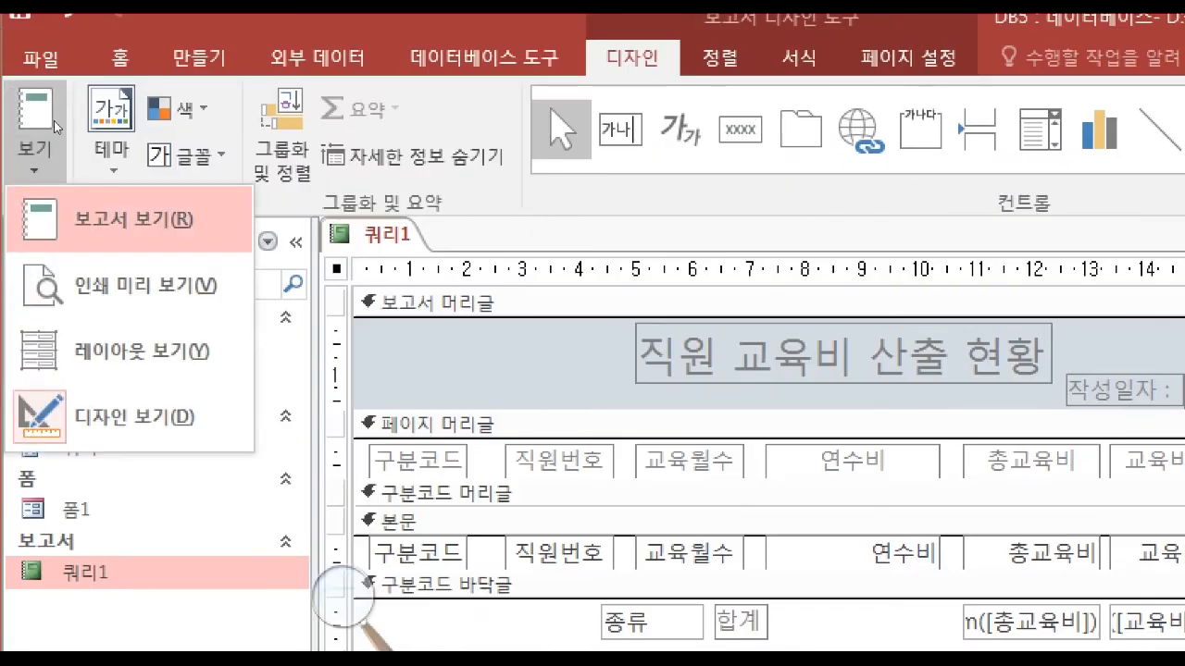
pyautogui.click(119, 220)
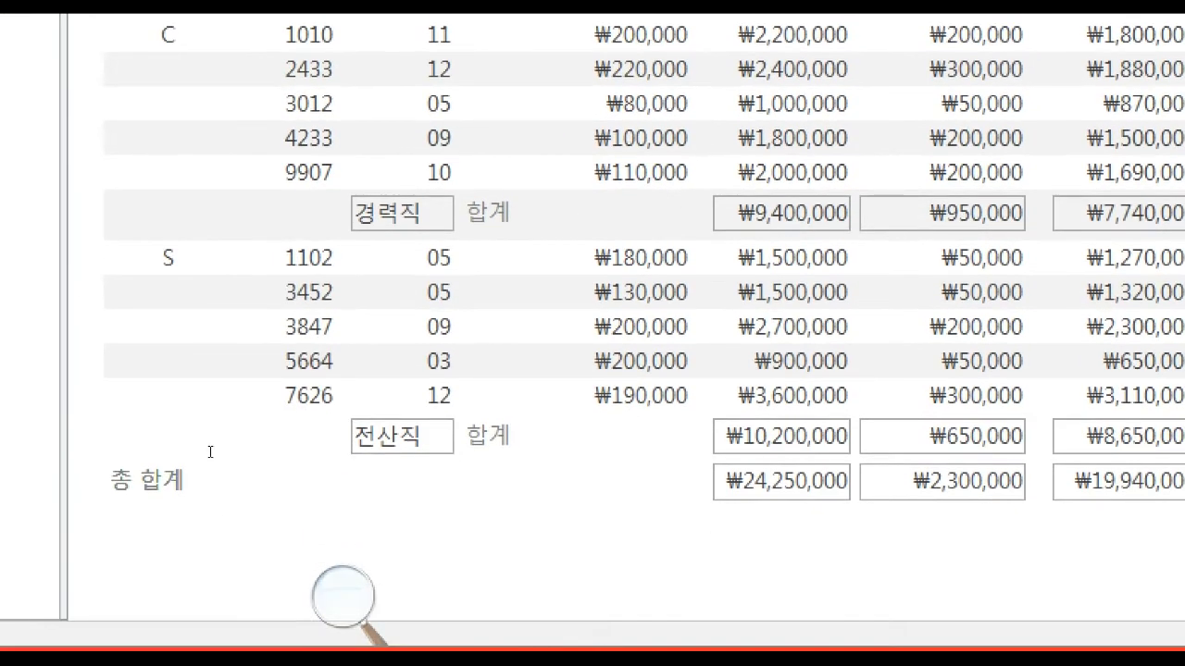
# Examine the exam PDF's 직원구분 table and sample report for the zzzz 합계 rows and the 총평균 row.
pyautogui.hotkey('alt', 'Tab')
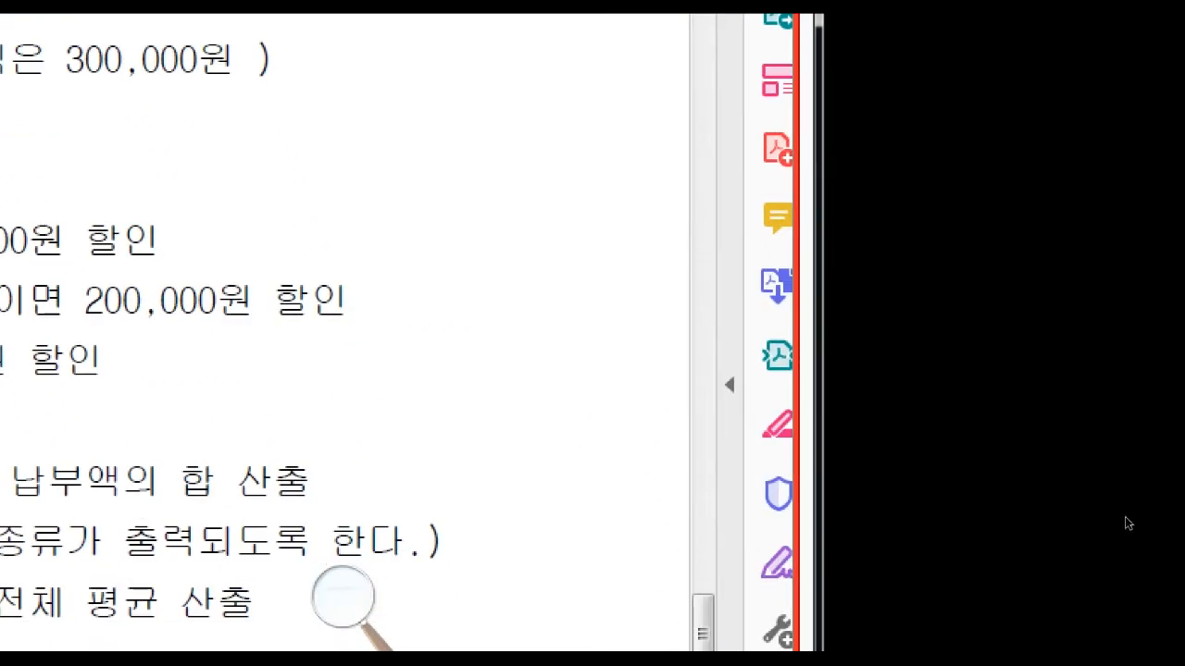
pyautogui.moveTo(702, 633); pyautogui.dragTo(702, 240)
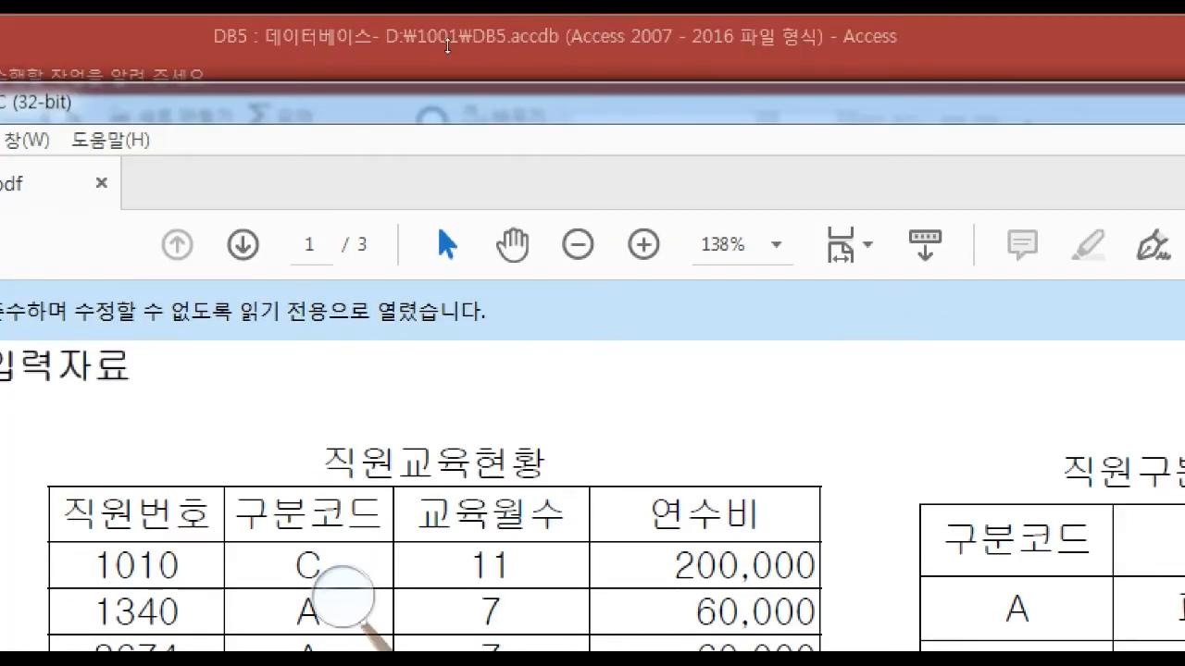
pyautogui.moveTo(117, 80); pyautogui.dragTo(741, 36)
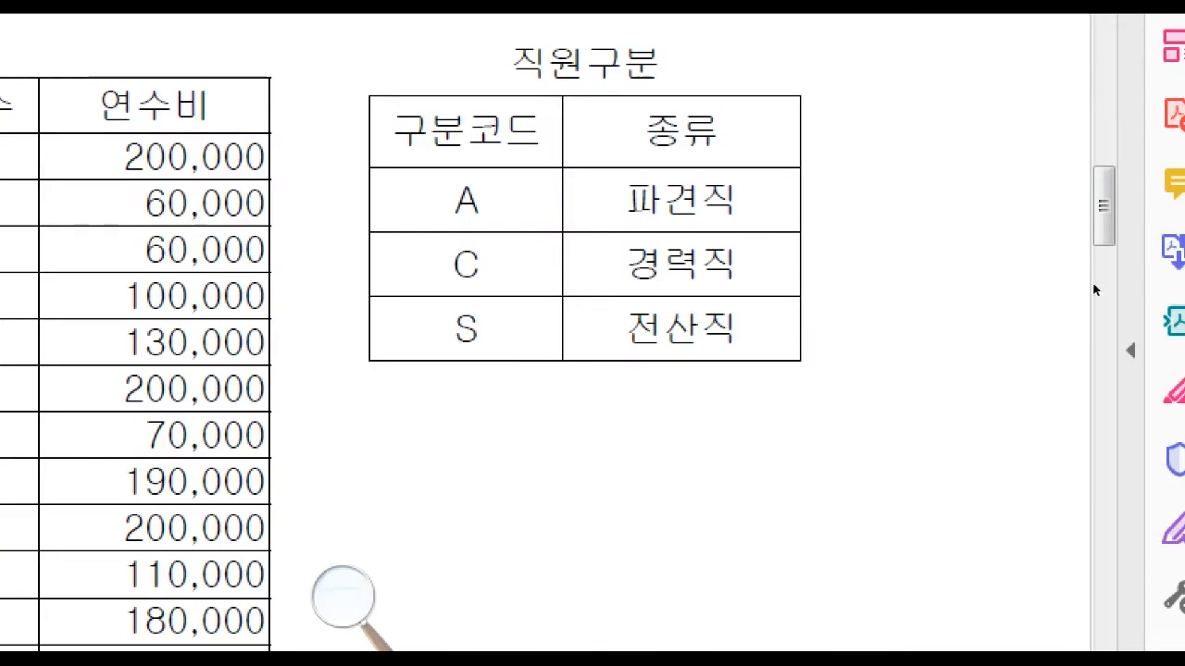
pyautogui.moveTo(1103, 215); pyautogui.dragTo(1144, 574)
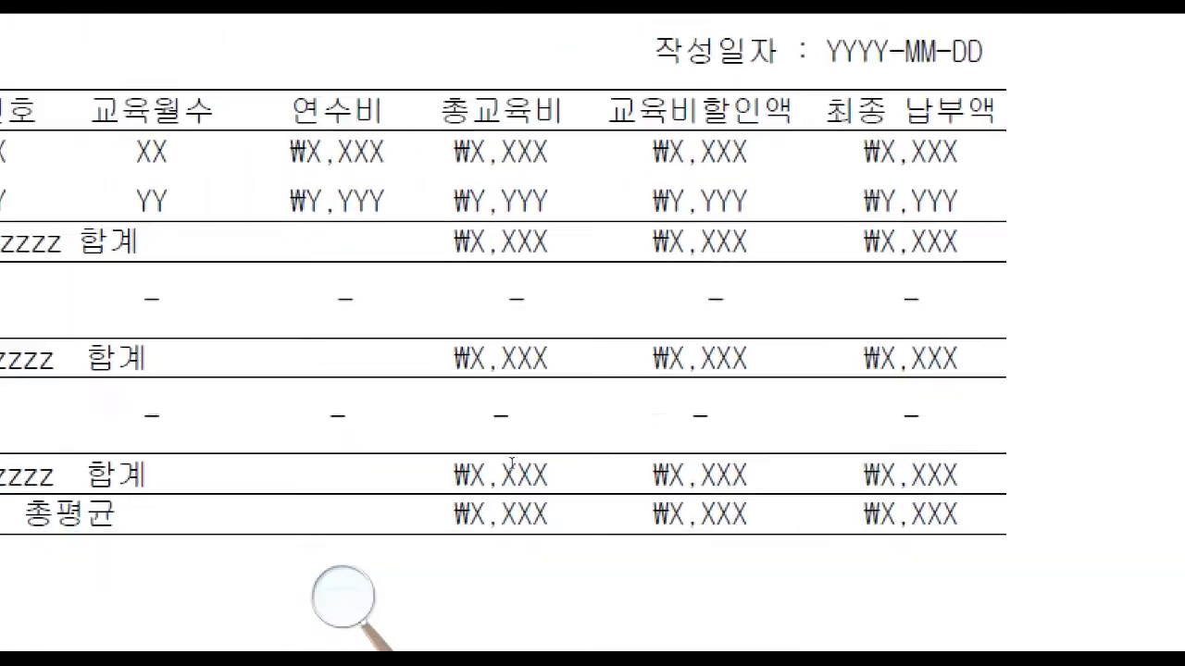
pyautogui.moveTo(454, 342); pyautogui.dragTo(387, 342)
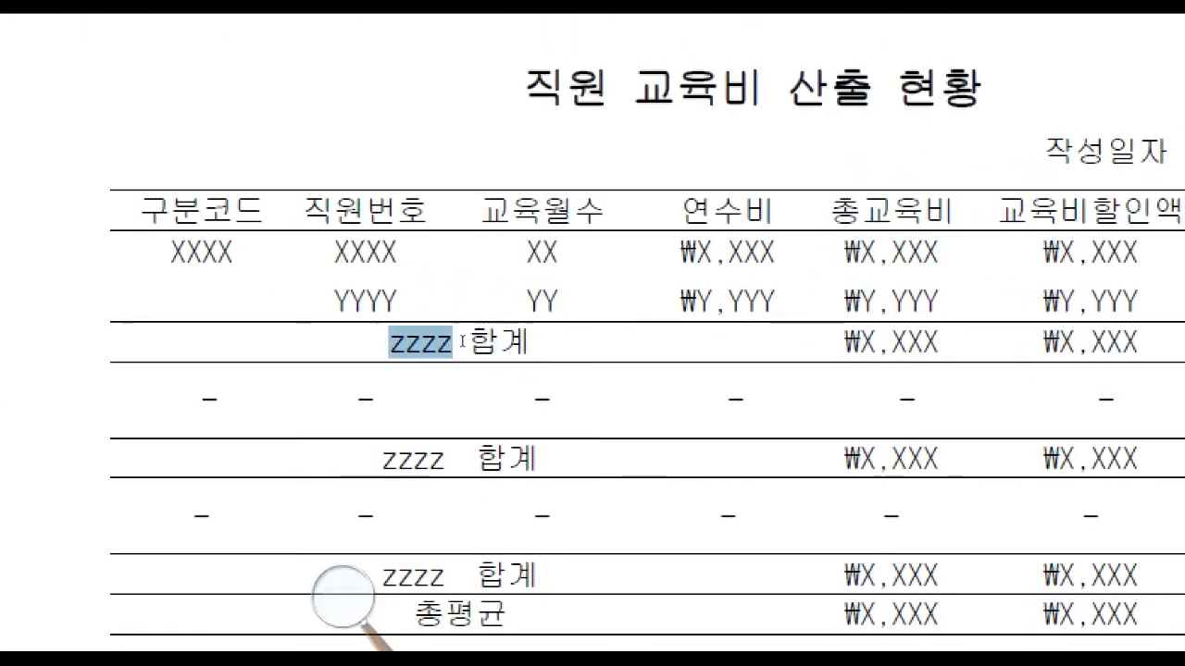
pyautogui.moveTo(447, 459); pyautogui.dragTo(382, 459)
pyautogui.moveTo(447, 576); pyautogui.dragTo(382, 576)
pyautogui.click(525, 455)
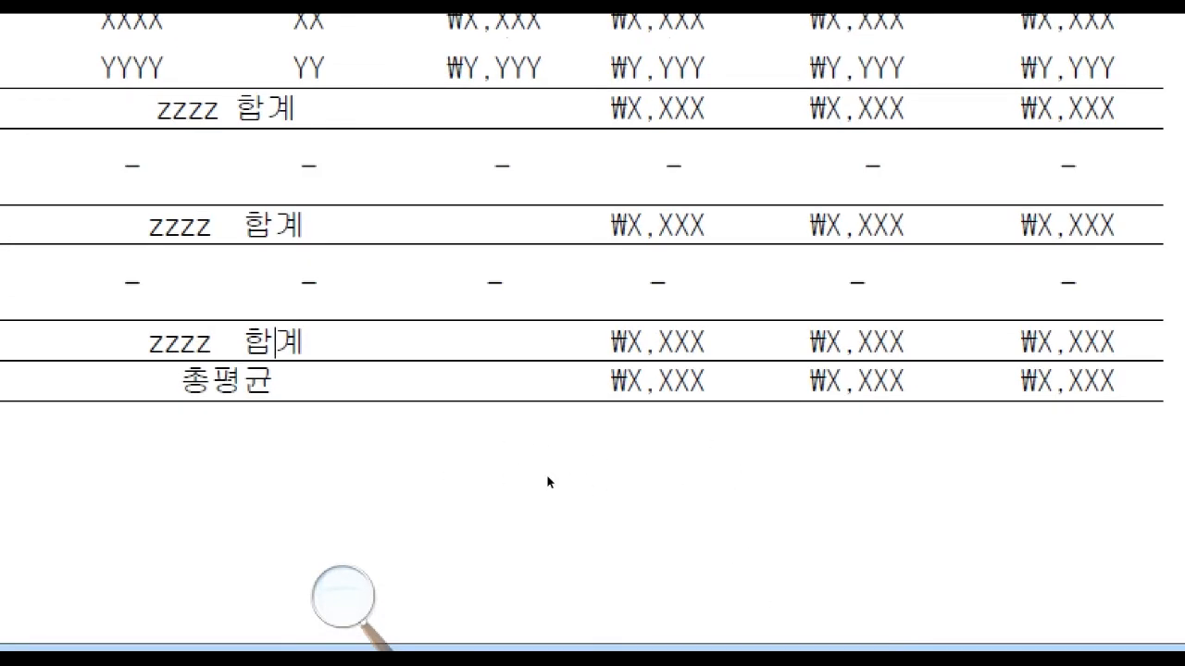
pyautogui.press('Down')
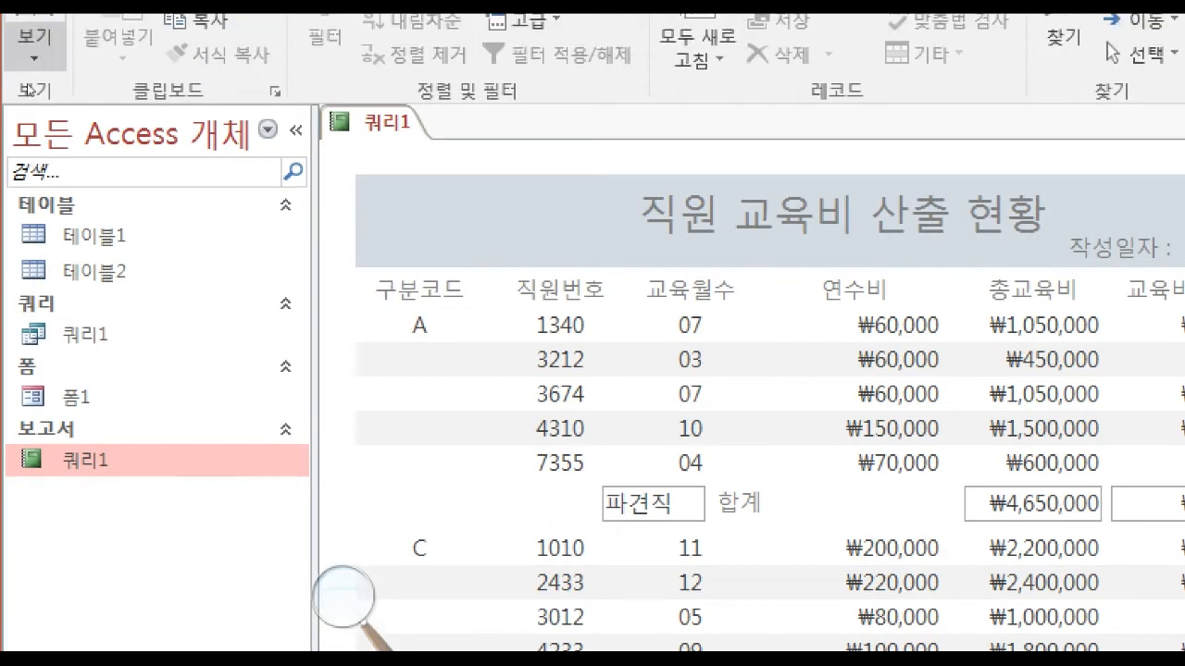
# Switch the report to layout view and shift the 총 합계 label in the grand total row right, beneath the 종류 and 합계 controls.
pyautogui.click(34, 46)
pyautogui.click(76, 236)
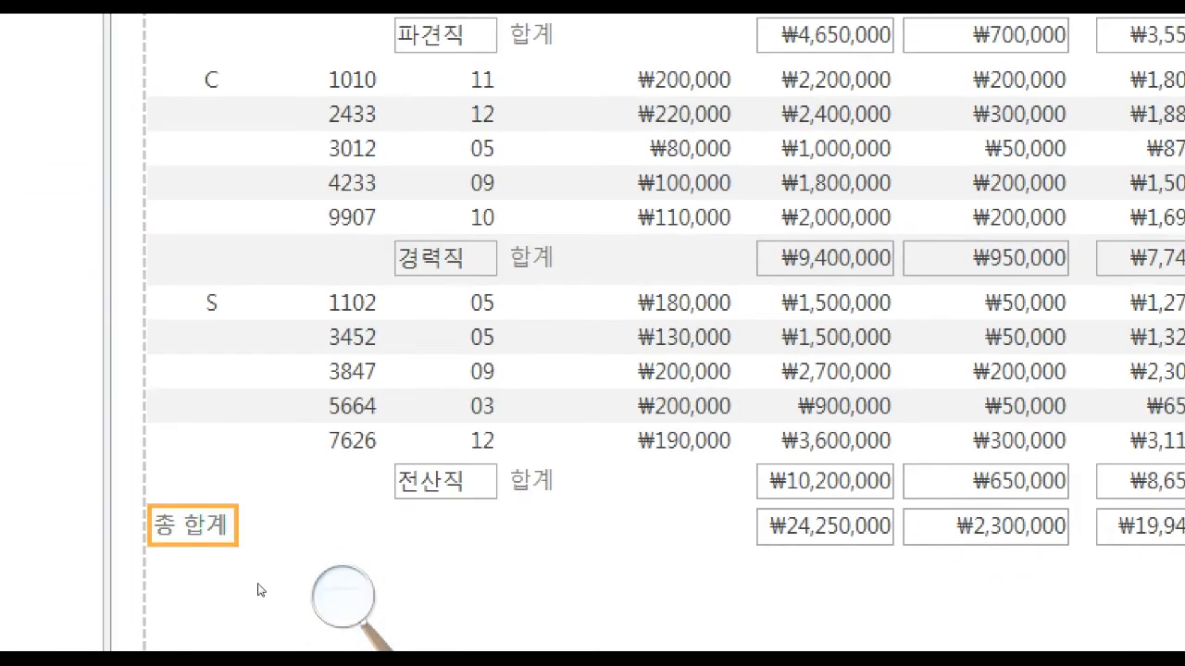
pyautogui.press('Right')
pyautogui.press('Right')
pyautogui.press('Right')
pyautogui.press('Right')
pyautogui.press('Right')
pyautogui.press('Right')
pyautogui.press('Right')
pyautogui.press('Right')
pyautogui.press('Right')
pyautogui.press('Right')
pyautogui.press('Right')
pyautogui.press('Right')
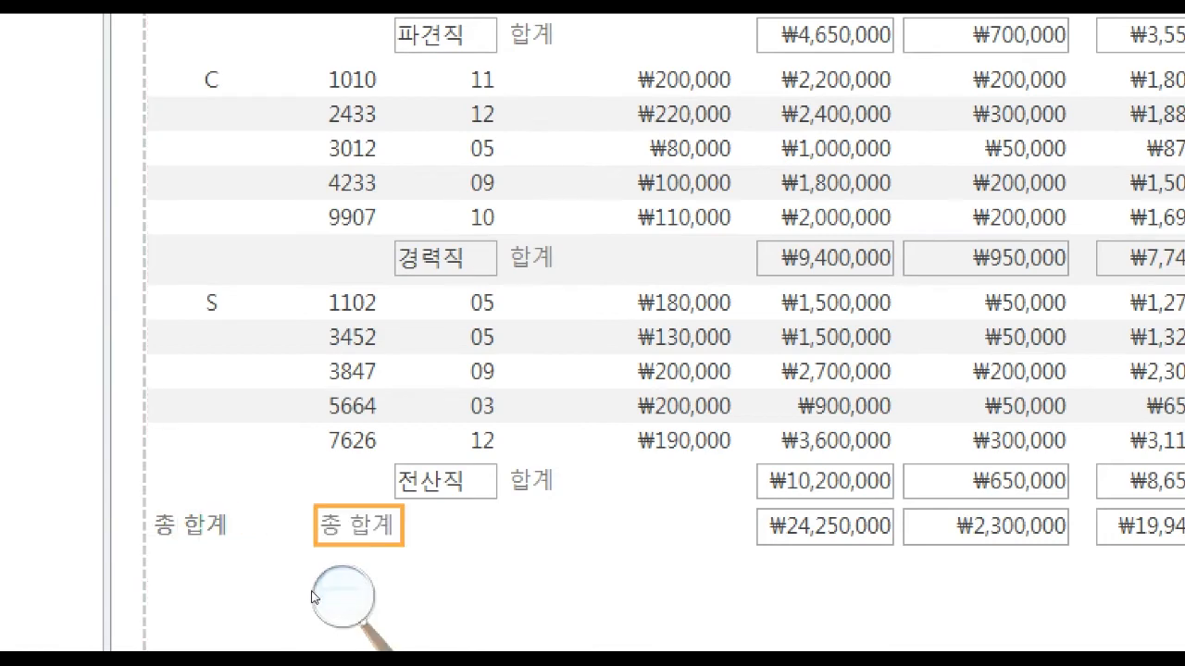
pyautogui.press('Right')
pyautogui.press('Right')
pyautogui.press('Right')
pyautogui.press('Right')
pyautogui.press('Right')
pyautogui.press('Right')
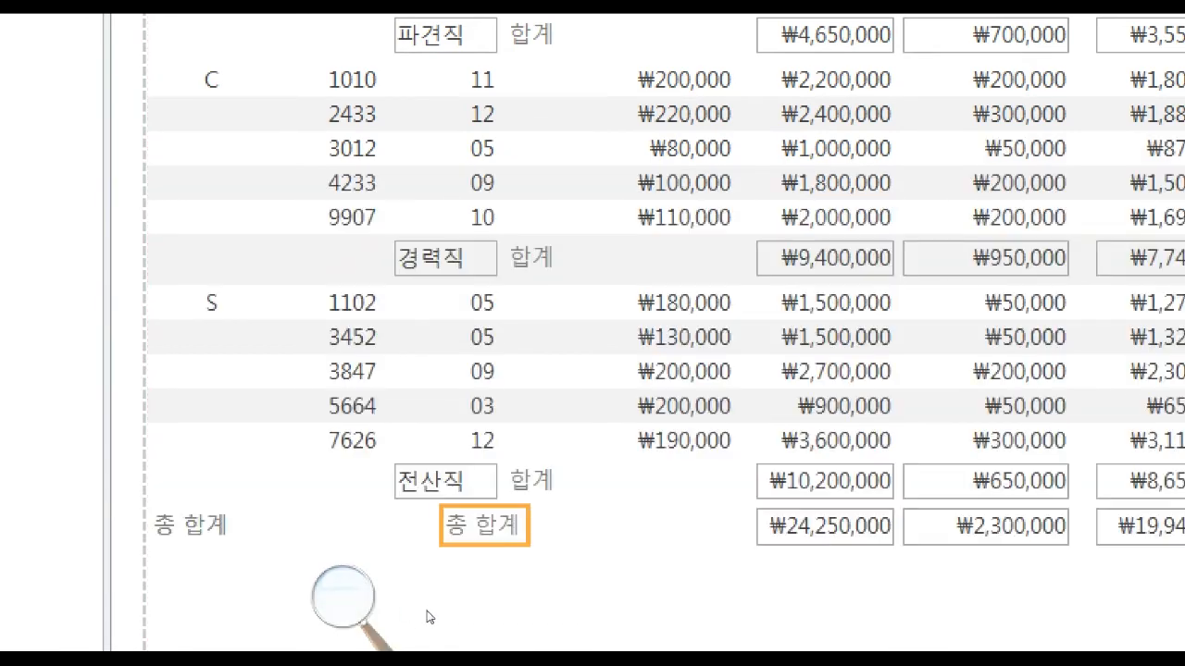
pyautogui.press('Right')
pyautogui.press('Right')
pyautogui.press('Left')
pyautogui.press('Left')
pyautogui.click(213, 569)
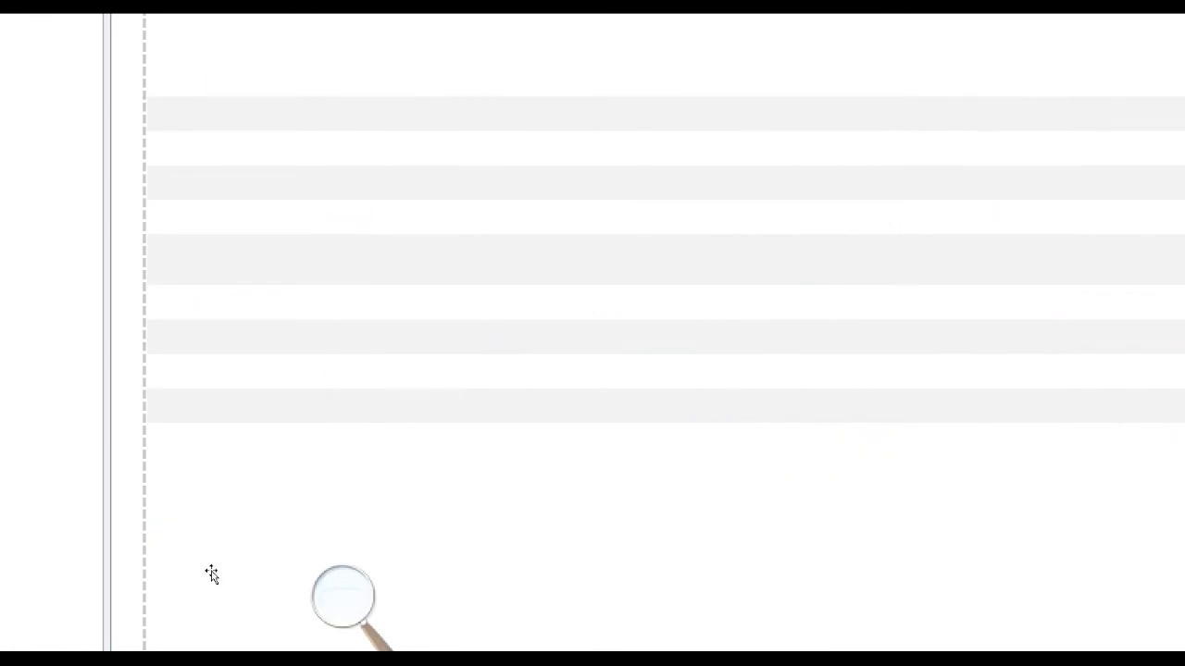
pyautogui.press('Delete')
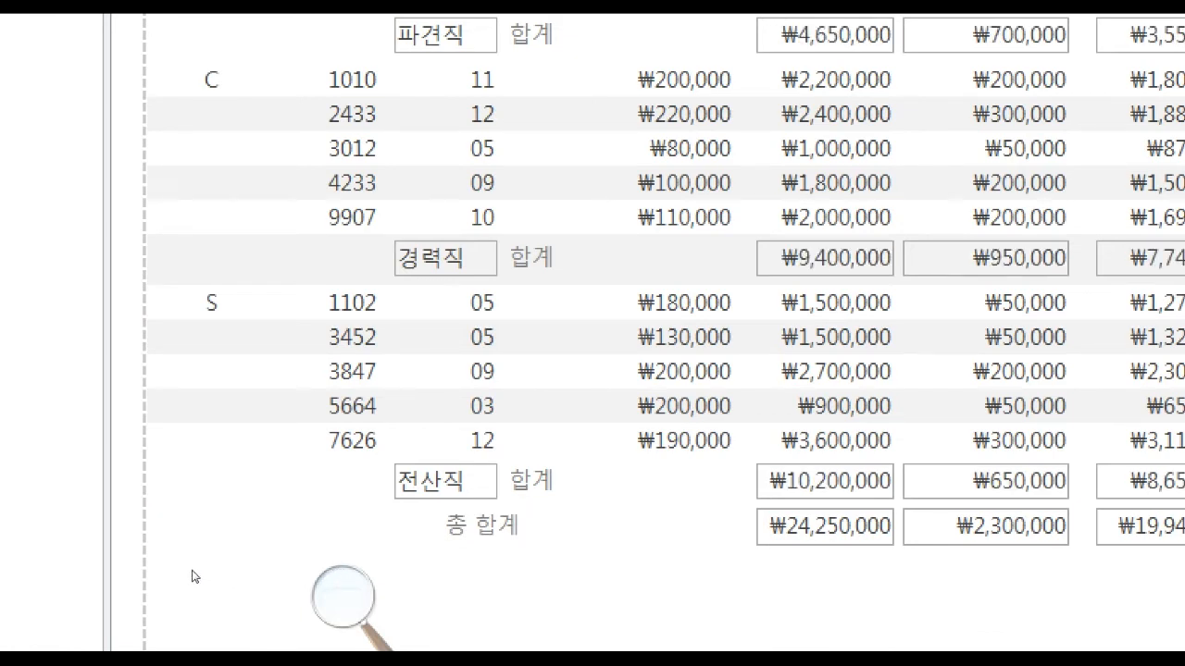
pyautogui.hotkey('ctrl', 'z')
# Change the text of the 총 합계 label in the grand total row to 총평균.
pyautogui.doubleClick(343, 569)
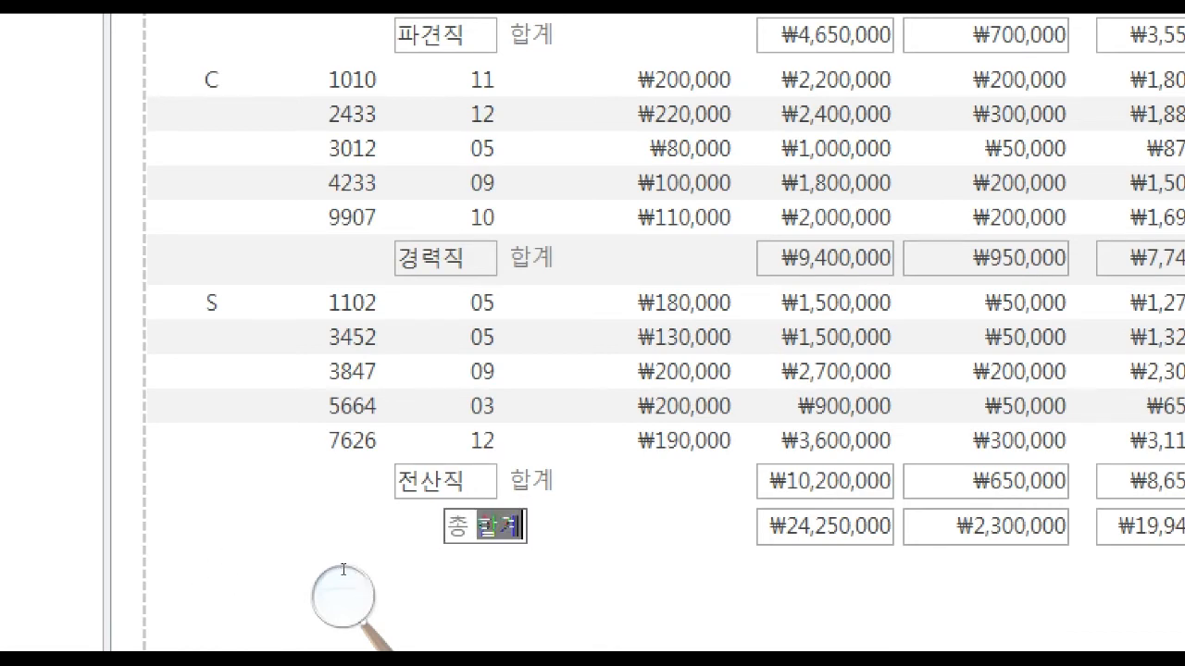
pyautogui.press('BackSpace')
pyautogui.press('BackSpace')
pyautogui.write('평규')
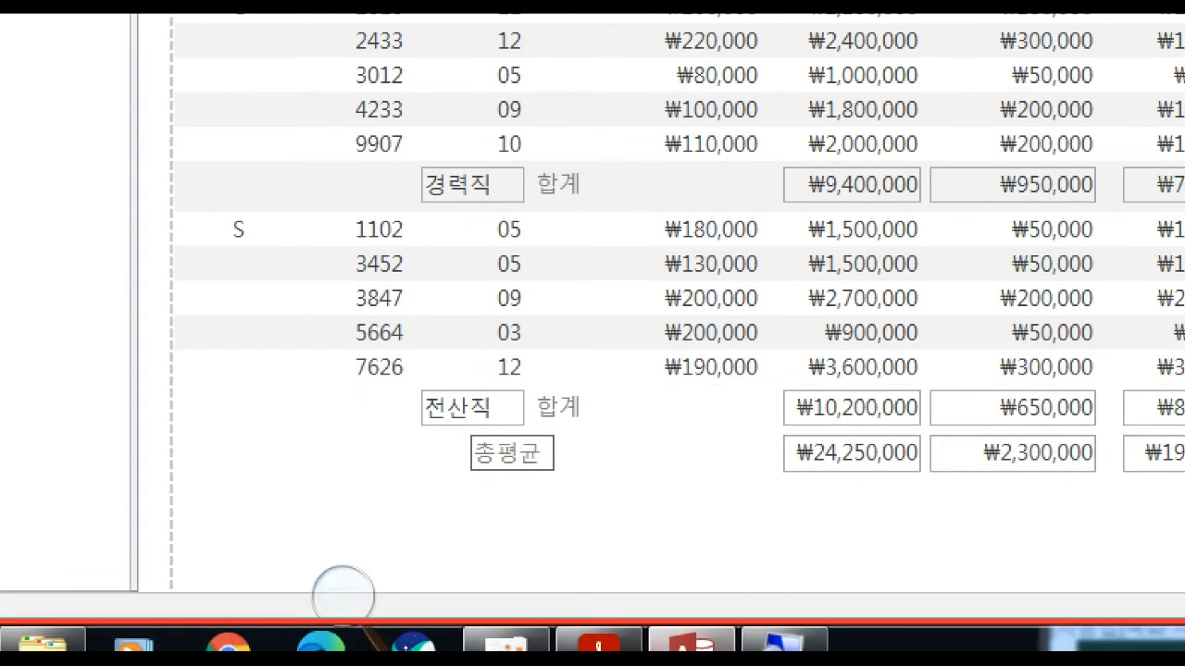
# Compare with the exam's sample report and shift the 종류 text box, 합계 label and 총평균 label left, so 종류 lines up under 직원번호.
pyautogui.click(530, 634)
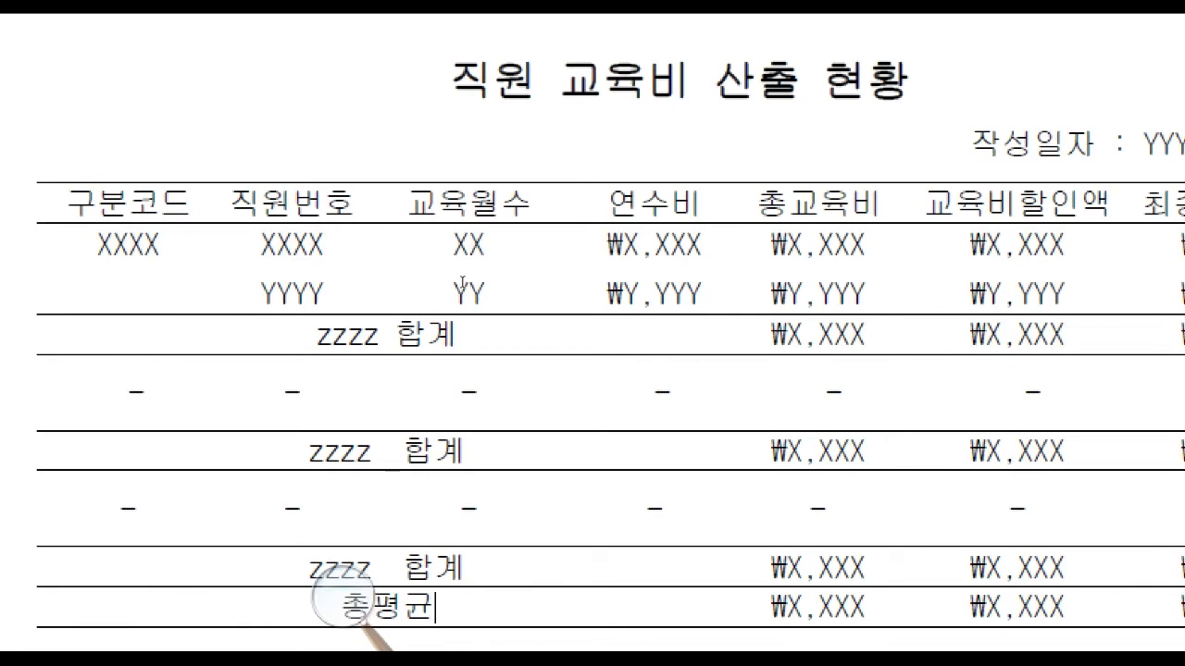
pyautogui.click(99, 431)
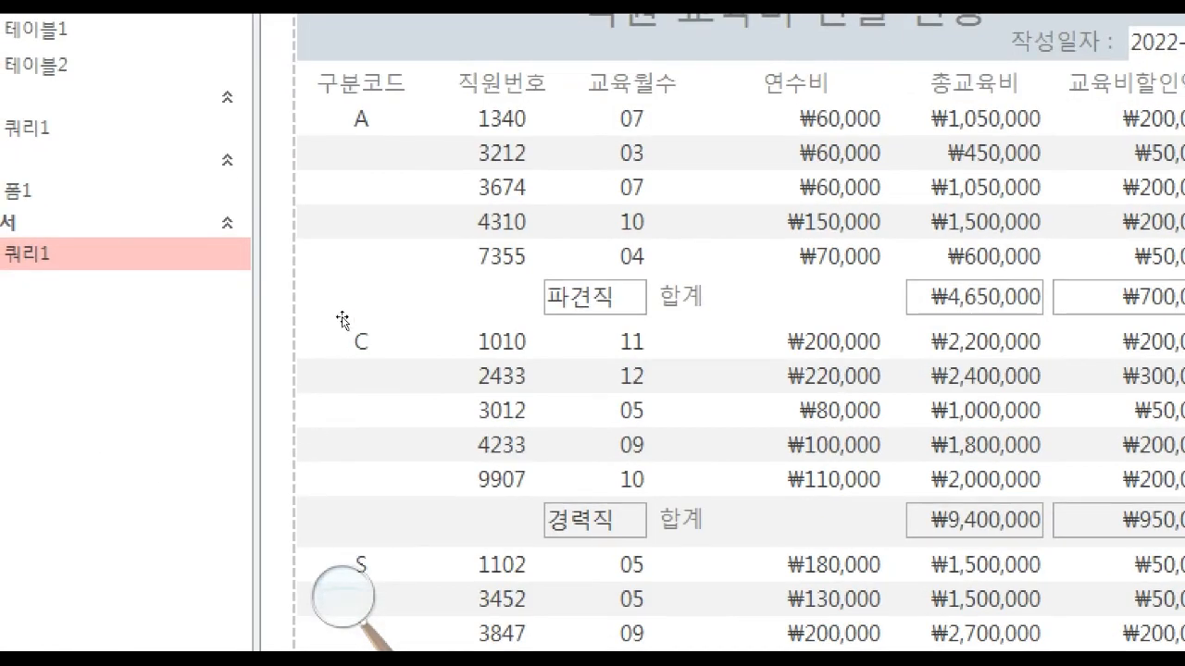
pyautogui.click(354, 322)
pyautogui.keyDown('shift'); pyautogui.click(371, 321); pyautogui.keyUp('shift')
pyautogui.keyDown('shift'); pyautogui.click(337, 567); pyautogui.keyUp('shift')
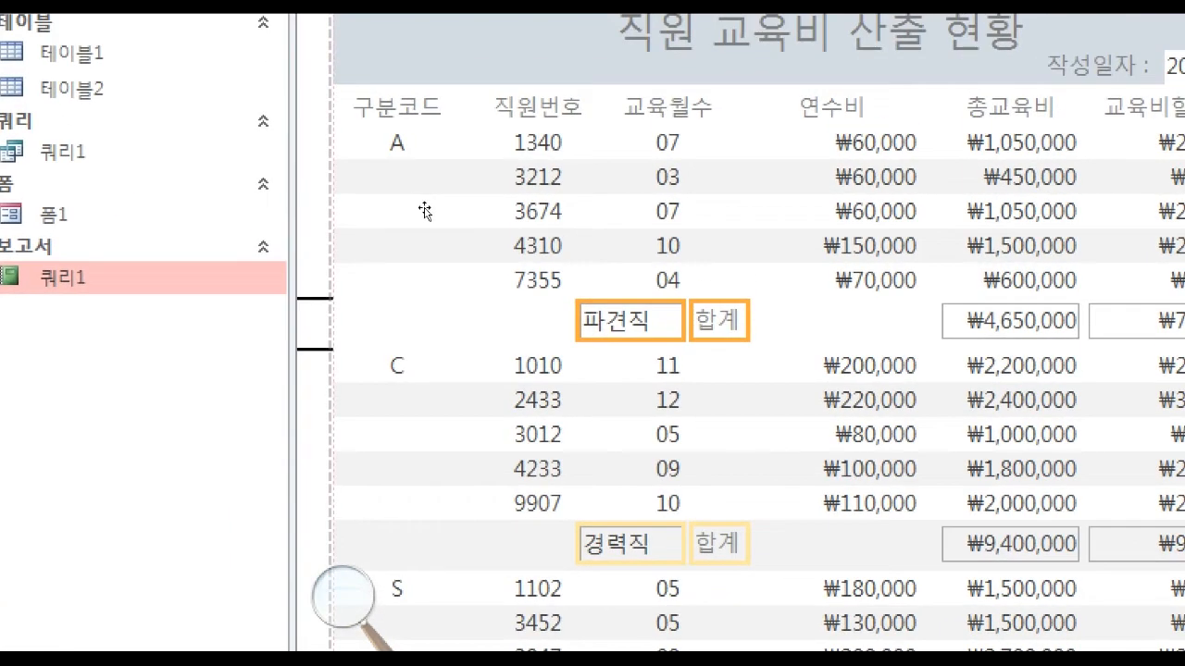
pyautogui.press('Left')
pyautogui.press('Left')
pyautogui.press('Left')
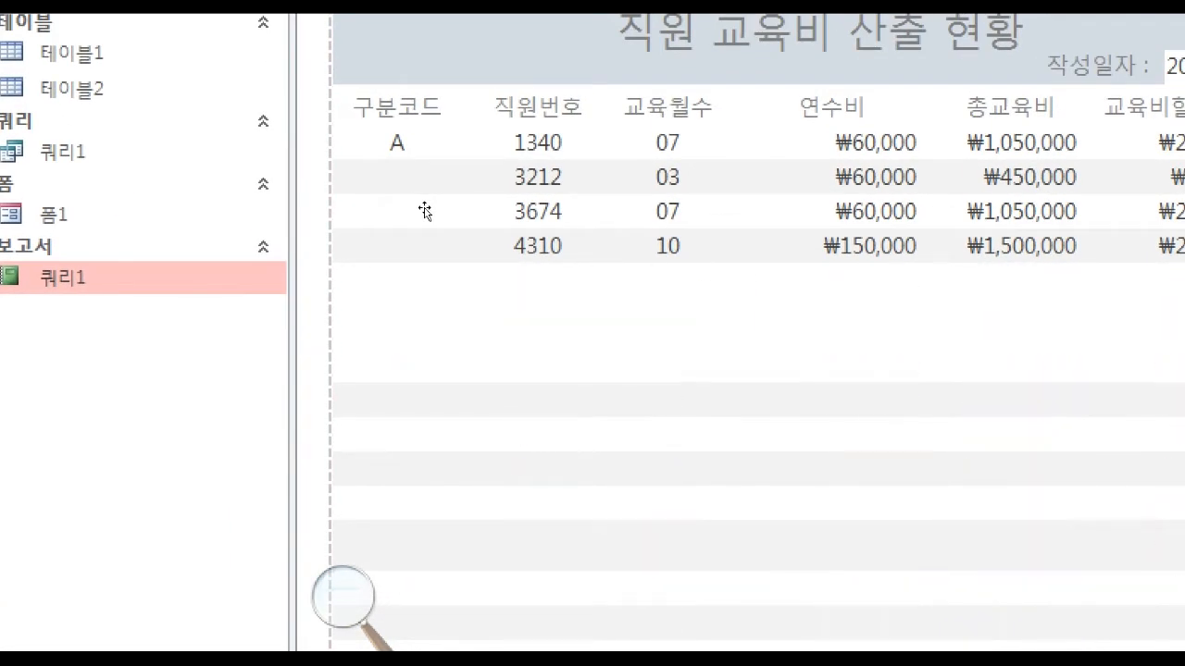
pyautogui.press('Right')
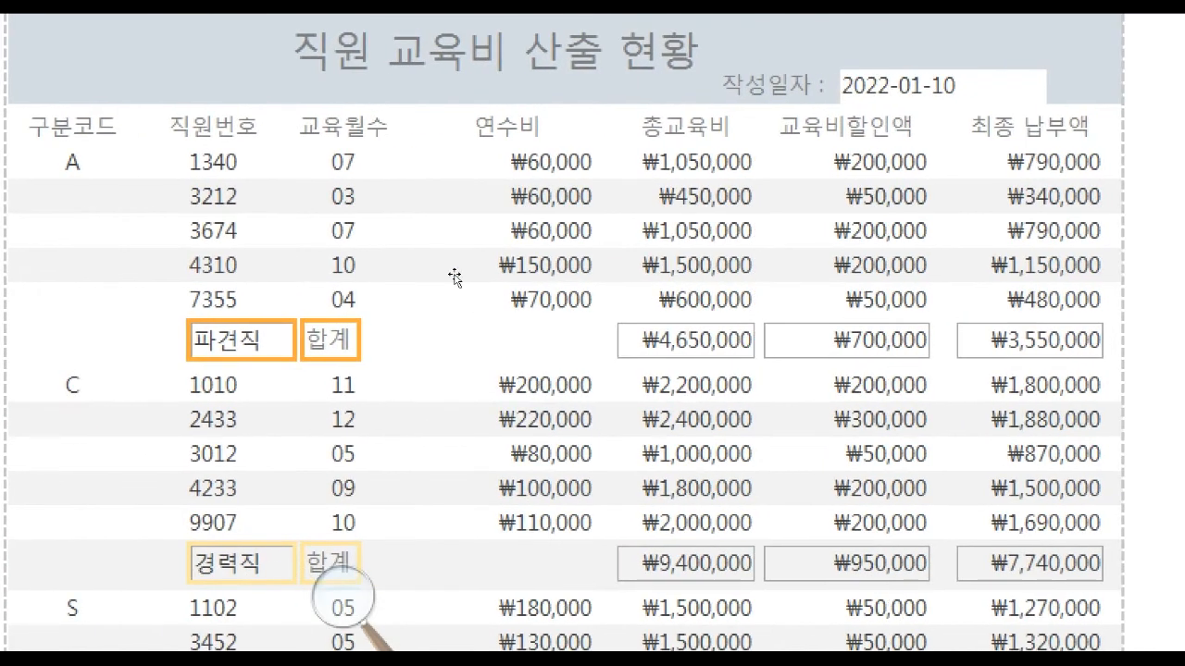
# Shift the 교육월수 heading and its values right, to even out the spacing between 직원번호 and 연수비.
pyautogui.click(349, 219)
pyautogui.click(350, 233)
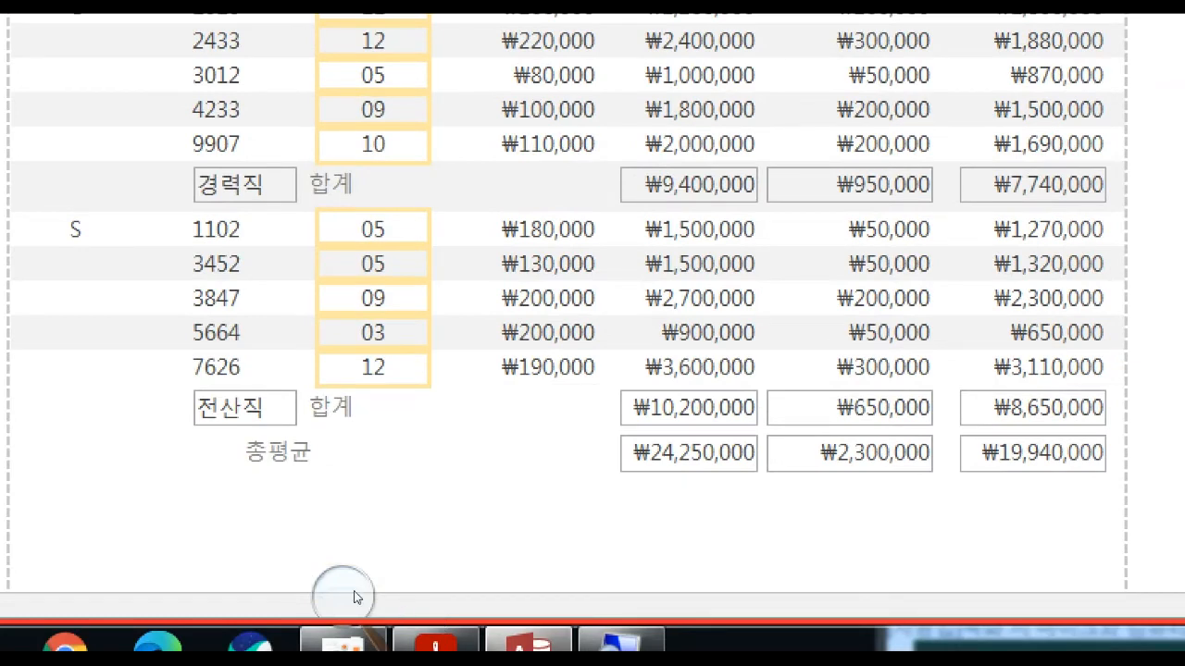
pyautogui.click(354, 591)
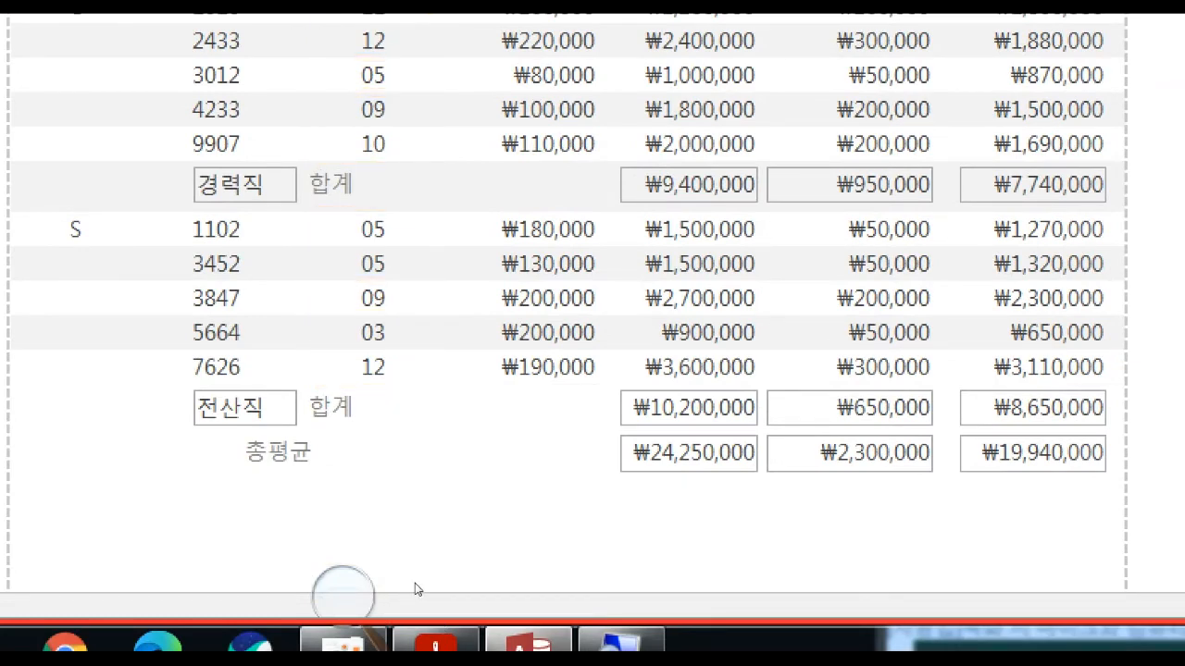
# Switch to the exam PDF and read the 기타 조건 requirement on the title size of the form and report.
pyautogui.click(435, 647)
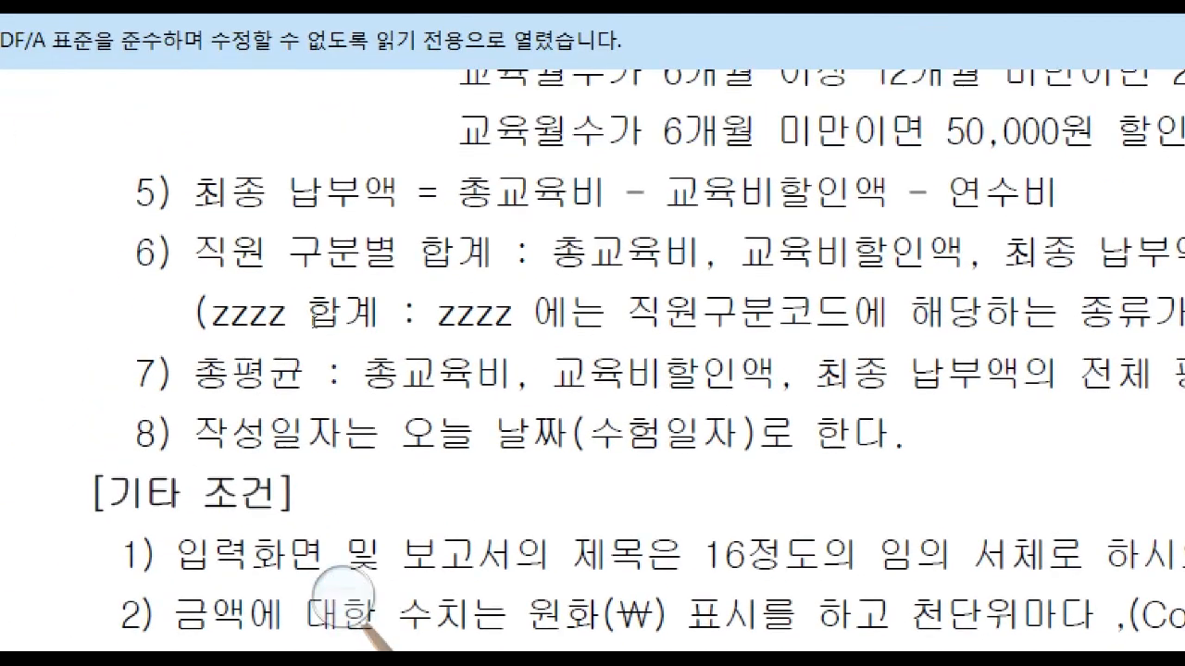
pyautogui.scroll(-5, 383, 360)
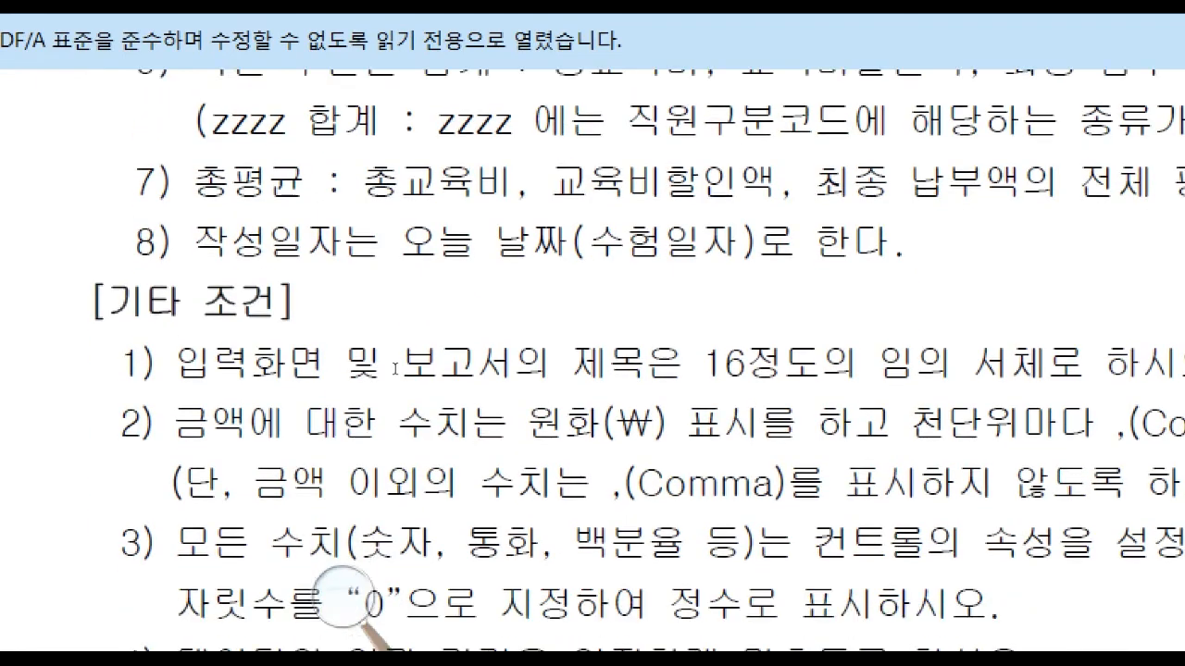
pyautogui.scroll(-1, 395, 369)
pyautogui.moveTo(320, 229); pyautogui.dragTo(491, 241)
pyautogui.click(491, 241)
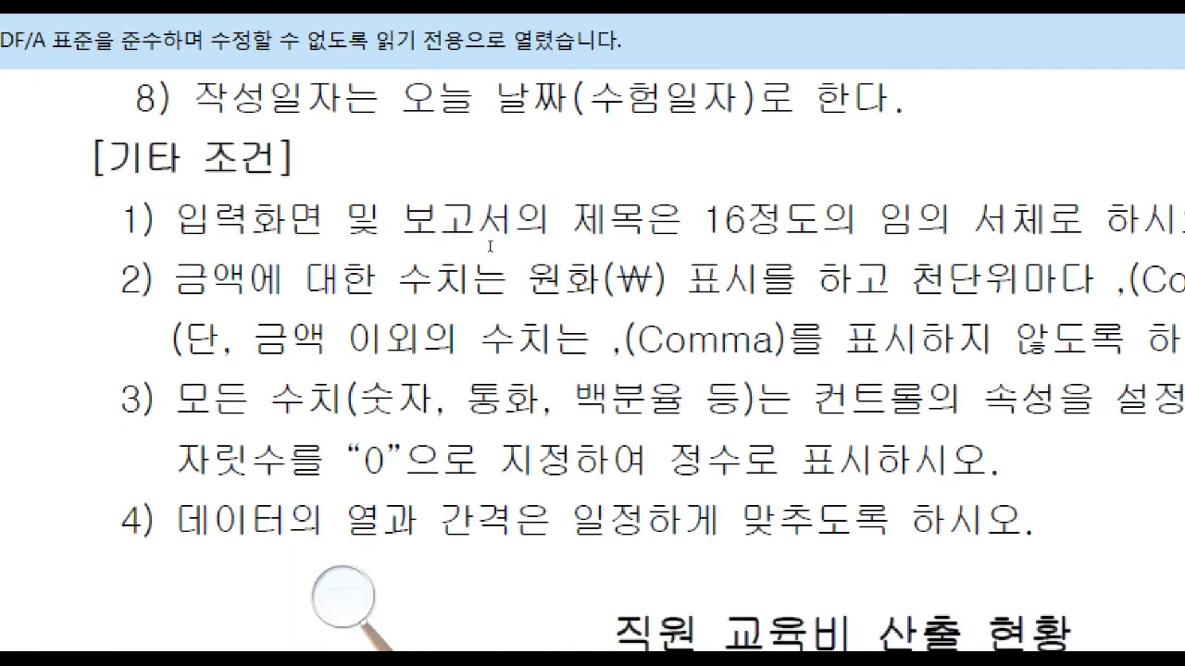
pyautogui.moveTo(211, 226); pyautogui.dragTo(571, 236)
pyautogui.click(635, 234)
# Set the font size of the 직원 교육비 산출 현황 title to 16 and shift it right toward the middle of the report header.
pyautogui.click(86, 358)
pyautogui.click(398, 185)
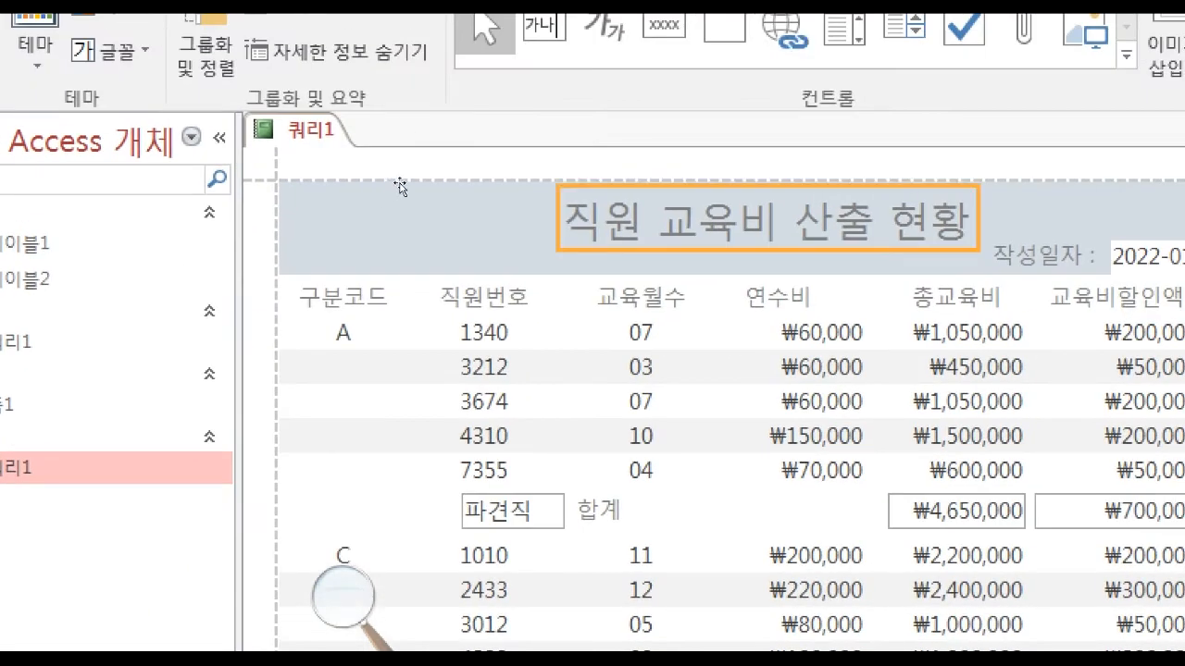
pyautogui.click(749, 77)
pyautogui.click(381, 129)
pyautogui.write('16')
pyautogui.press('Return')
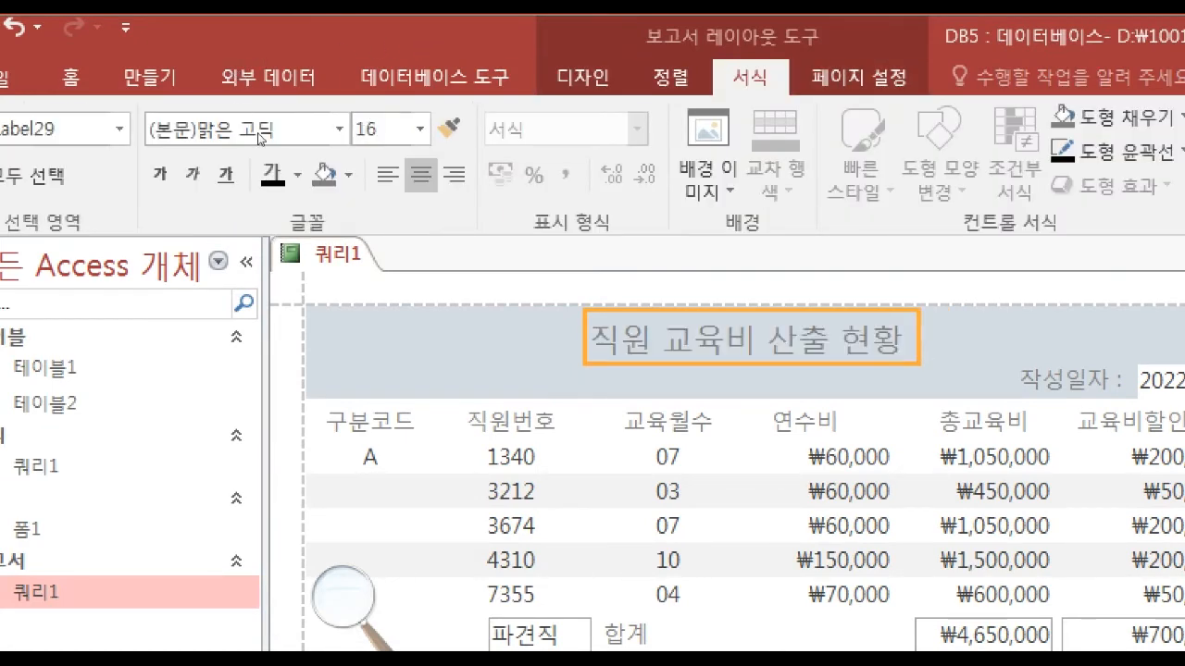
pyautogui.press('Right')
pyautogui.press('Right')
pyautogui.press('Right')
pyautogui.press('Right')
pyautogui.press('Right')
pyautogui.press('Right')
pyautogui.press('Right')
pyautogui.press('Right')
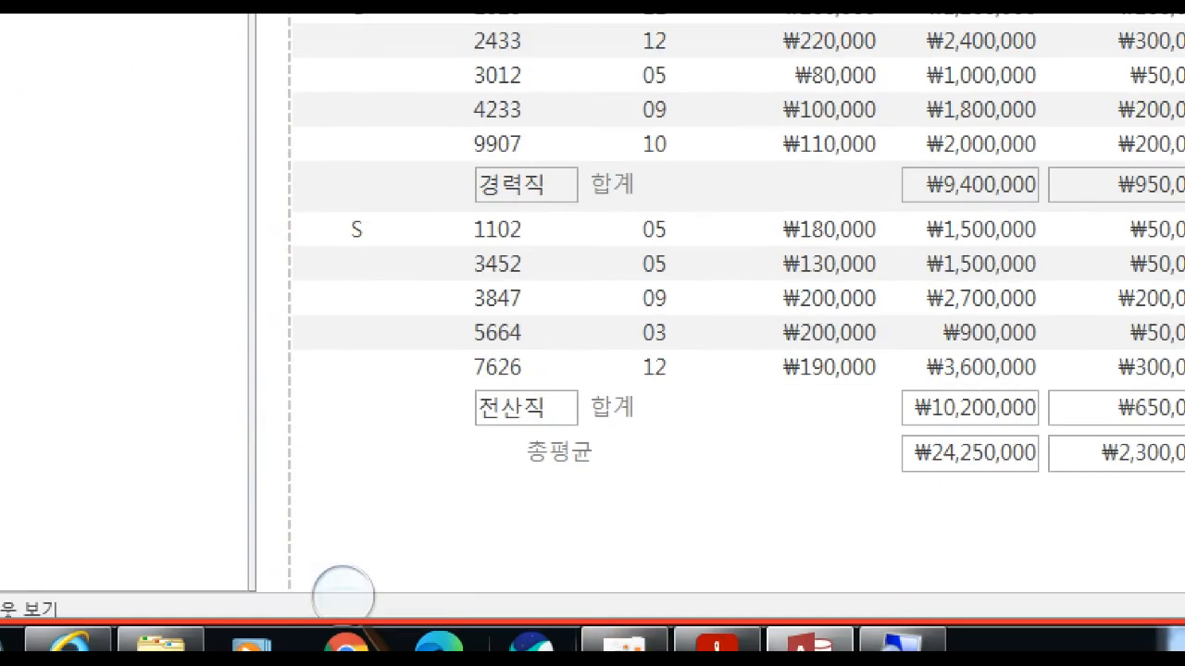
# Check the exam PDF's 기타 조건 for the decimal places required of all numeric values, and return to the report.
pyautogui.click(718, 640)
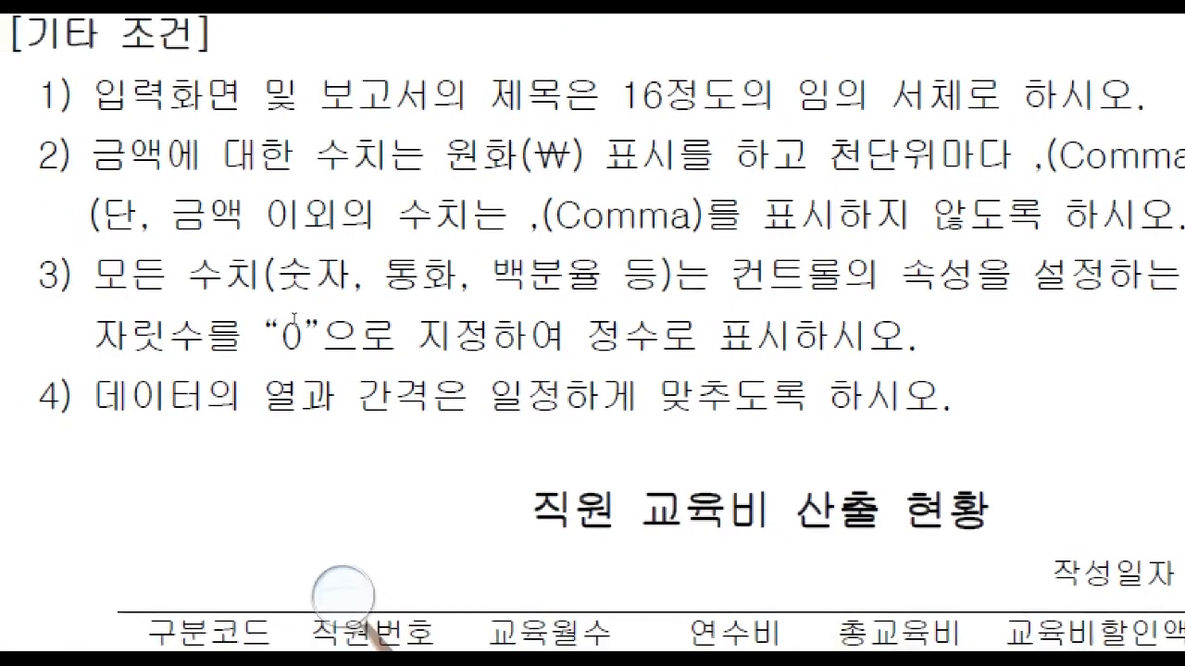
pyautogui.moveTo(240, 320); pyautogui.dragTo(676, 321)
pyautogui.click(1010, 315)
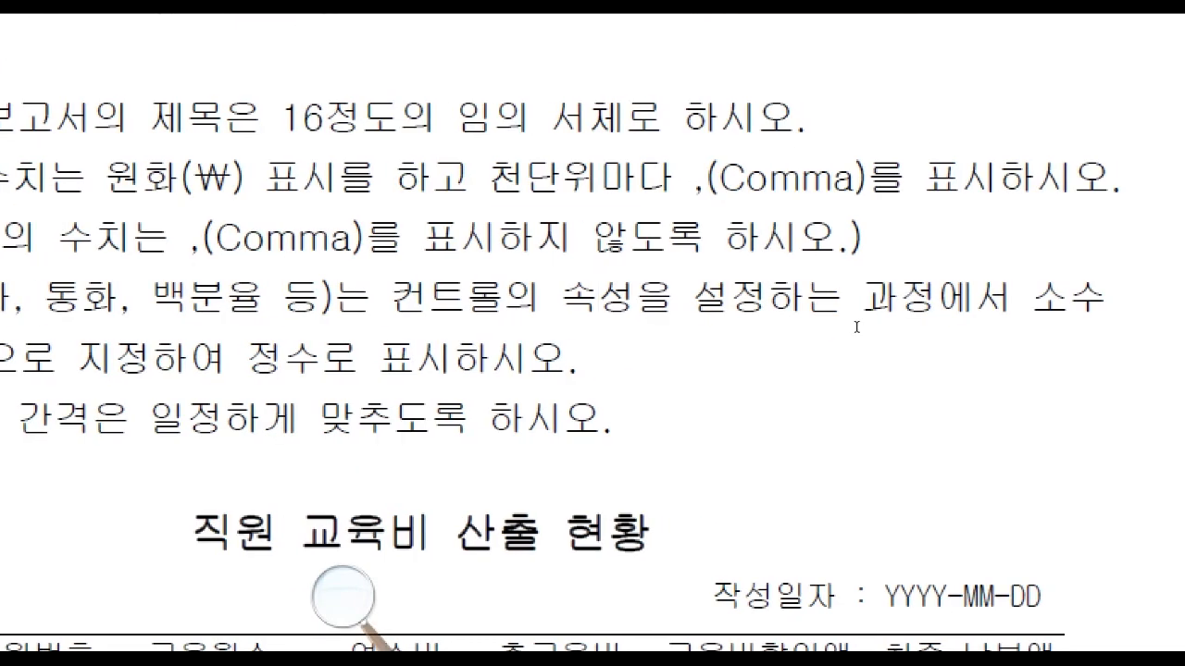
pyautogui.moveTo(112, 333); pyautogui.dragTo(472, 353)
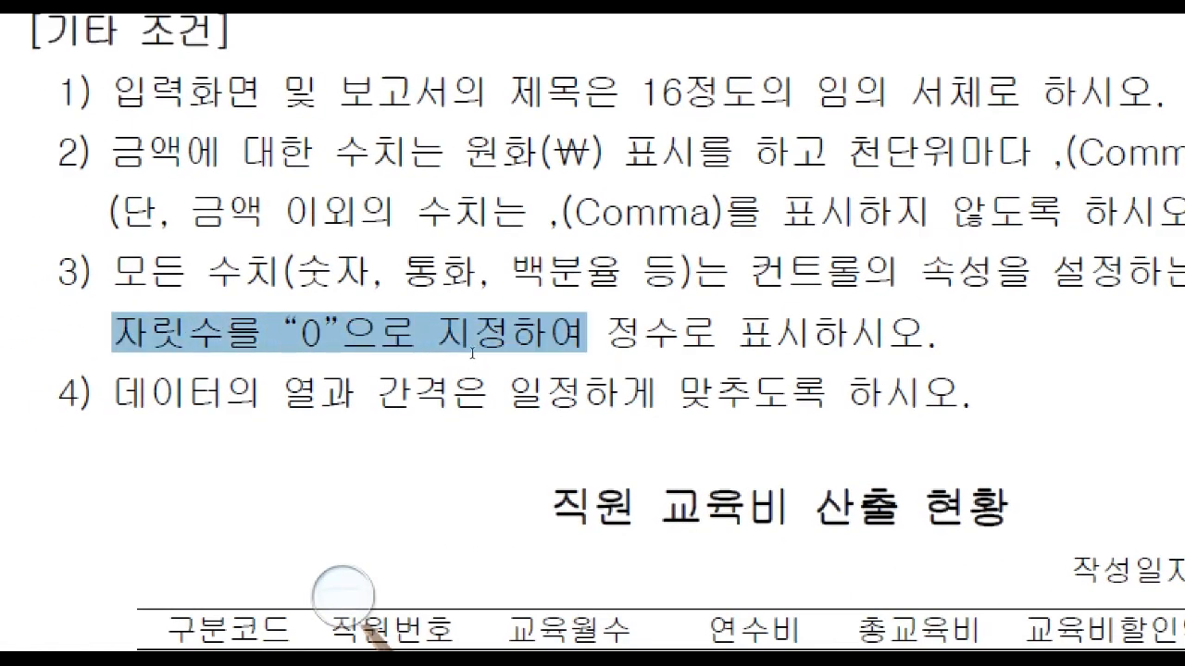
pyautogui.click(560, 347)
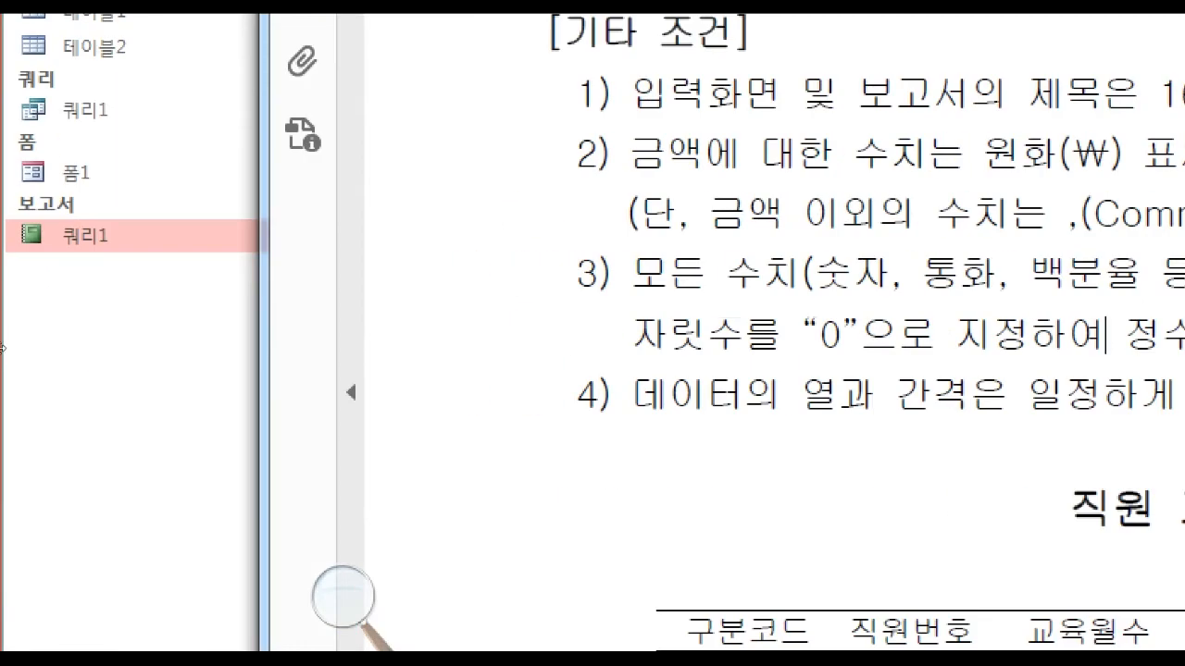
pyautogui.click(115, 407)
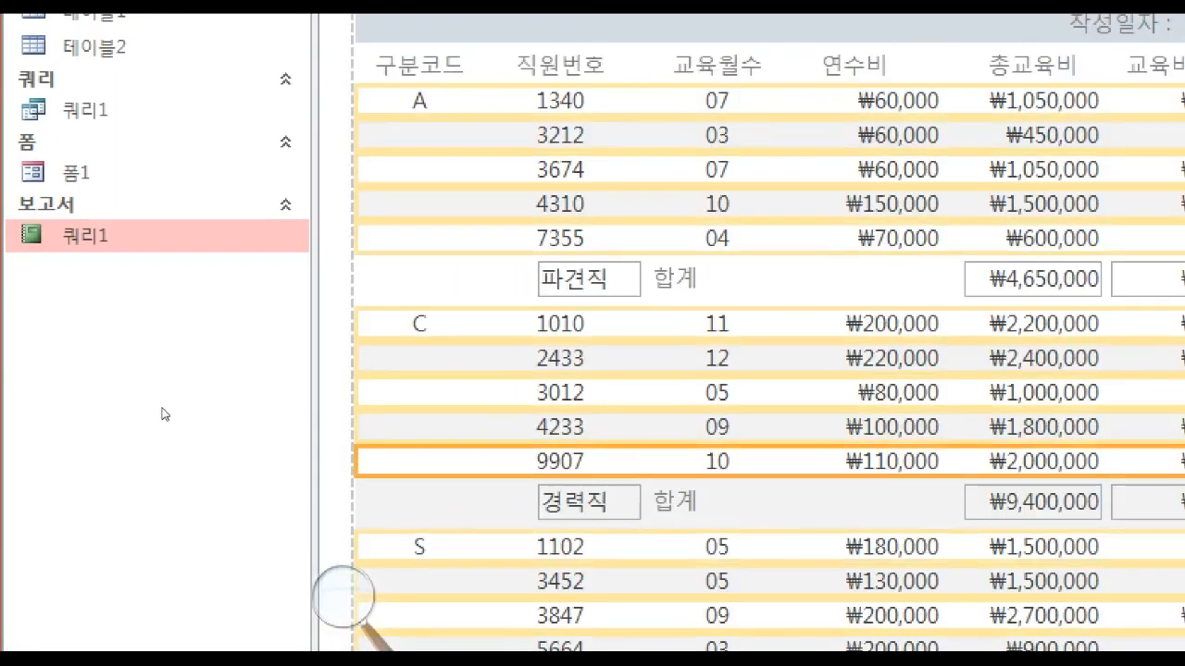
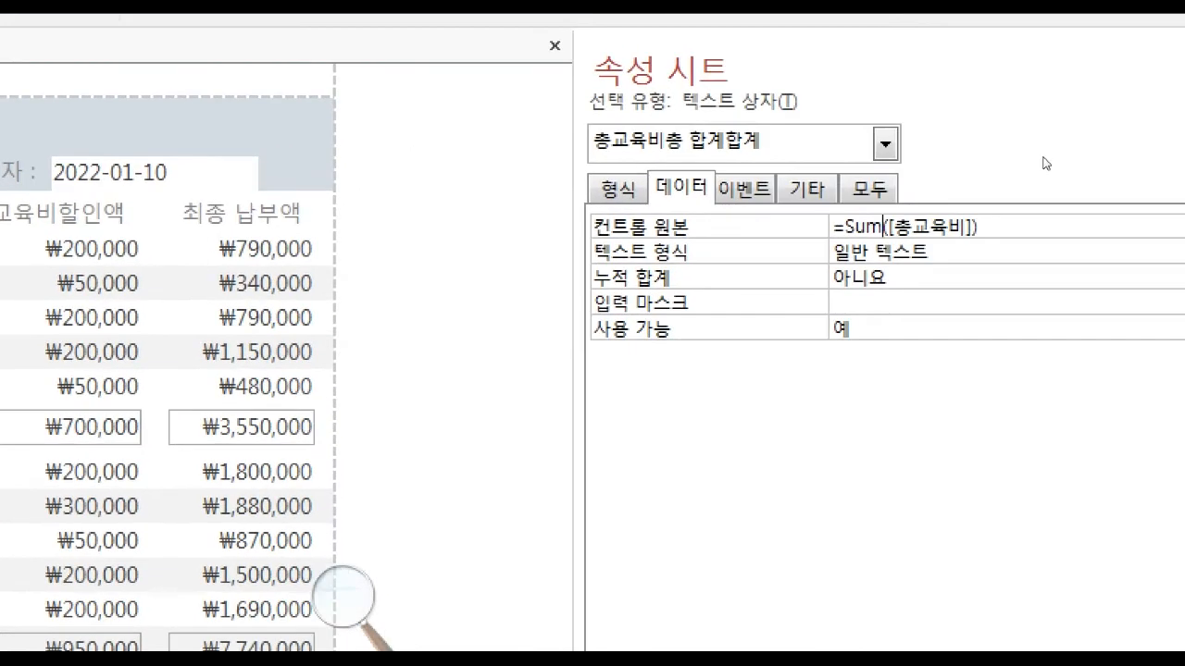
# Change the control source of the 총교육비 value in the 총평균 row to =Avg([총교육비]).
pyautogui.press('BackSpace')
pyautogui.press('BackSpace')
pyautogui.press('BackSpace')
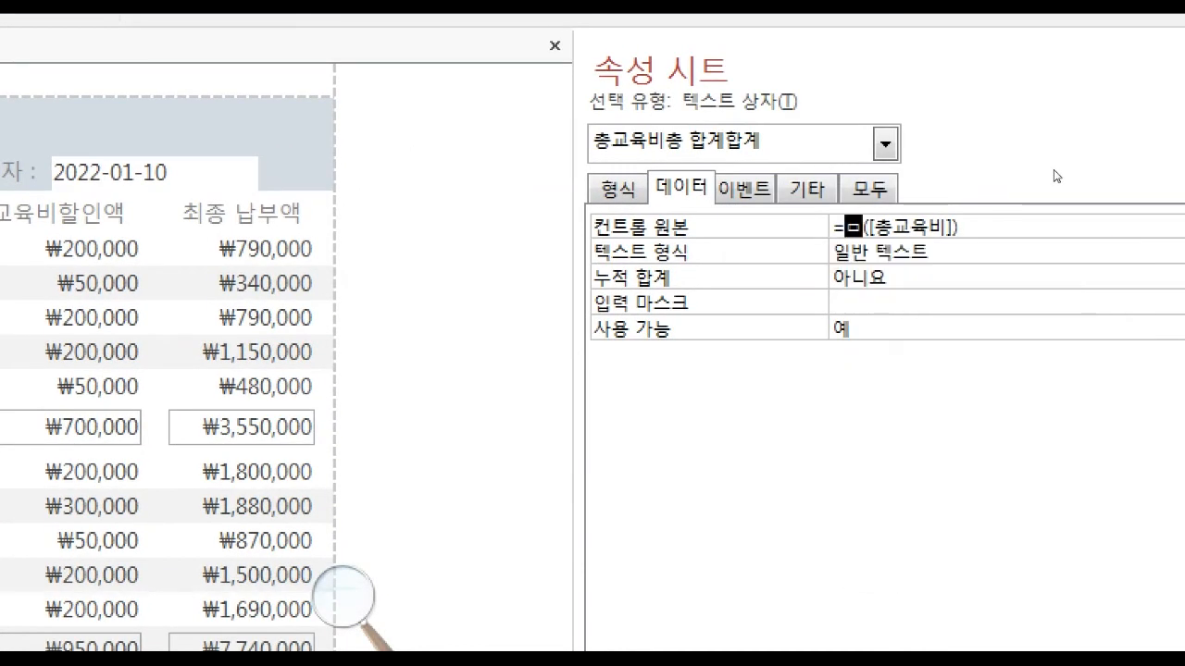
pyautogui.write('AVG')
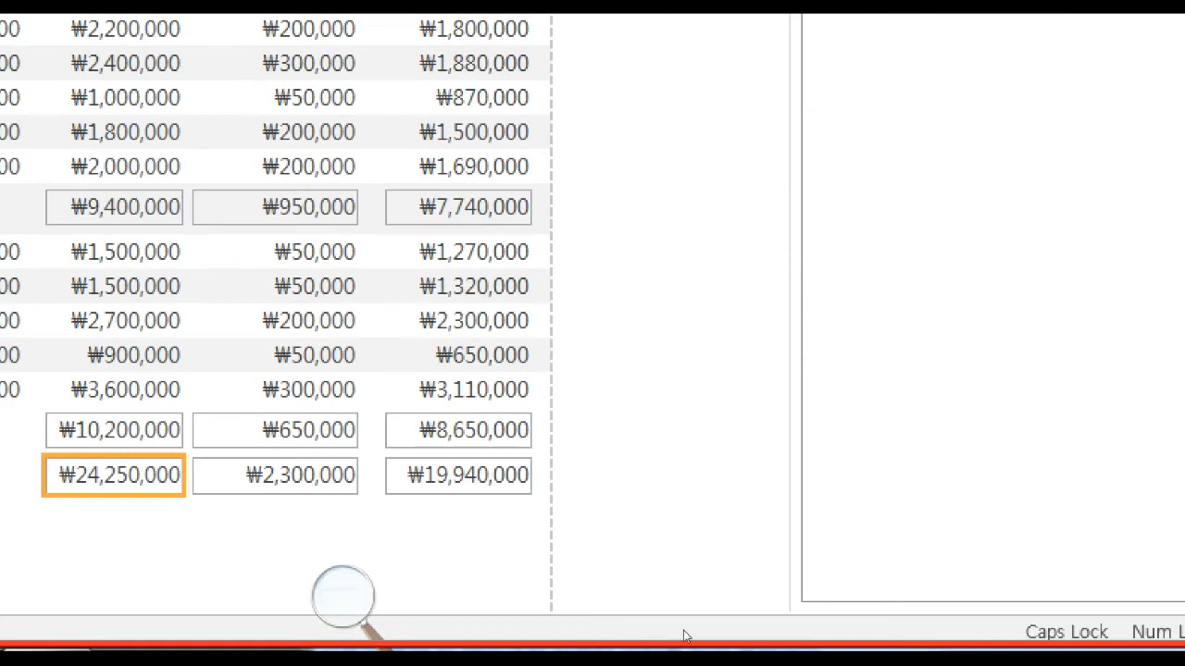
pyautogui.press('Return')
# Change the control source of the 교육비할인액 value in the 총평균 row to =Avg([교육비할인액]).
pyautogui.click(276, 476)
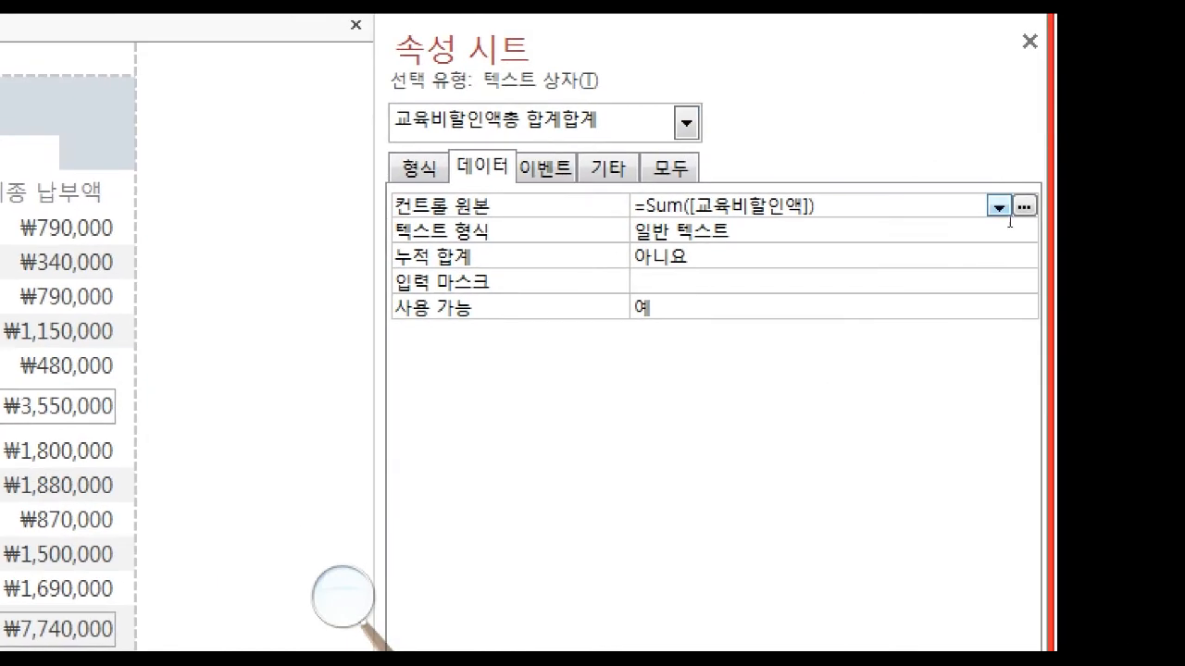
pyautogui.press('BackSpace')
pyautogui.press('BackSpace')
pyautogui.press('BackSpace')
pyautogui.write('AVG')
pyautogui.press('Return')
# Change the control source of the 최종 납부액 value in the 총평균 row to =Avg([최종 납부액]).
pyautogui.click(607, 539)
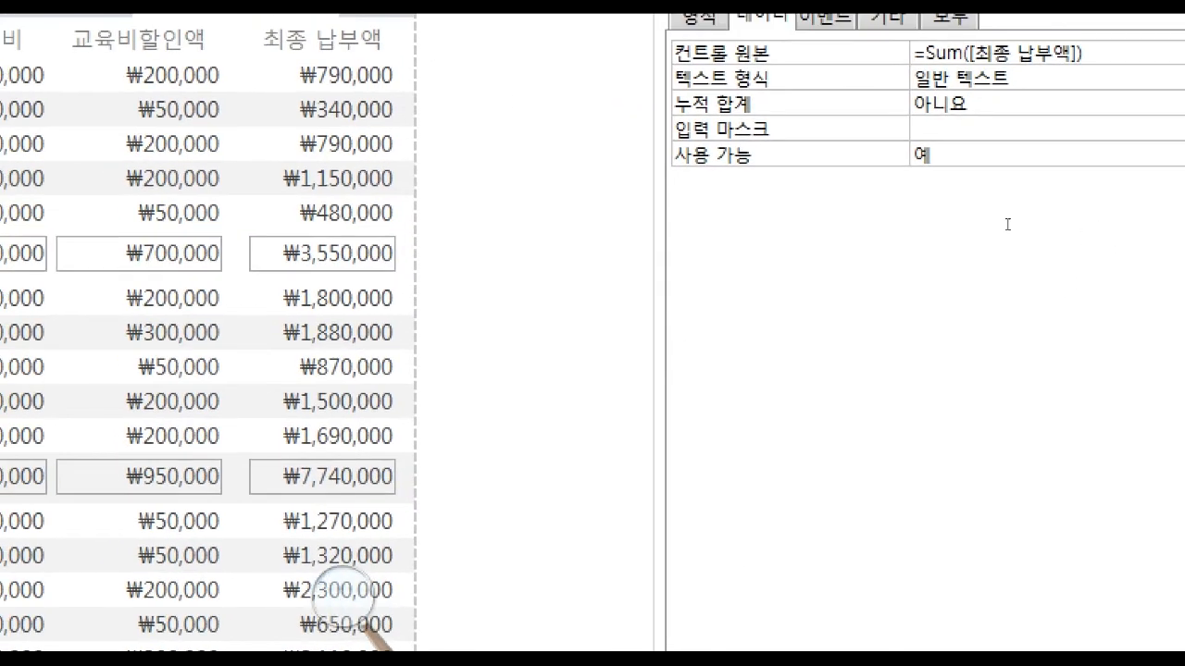
pyautogui.press('BackSpace')
pyautogui.press('BackSpace')
pyautogui.press('BackSpace')
pyautogui.write('AVG')
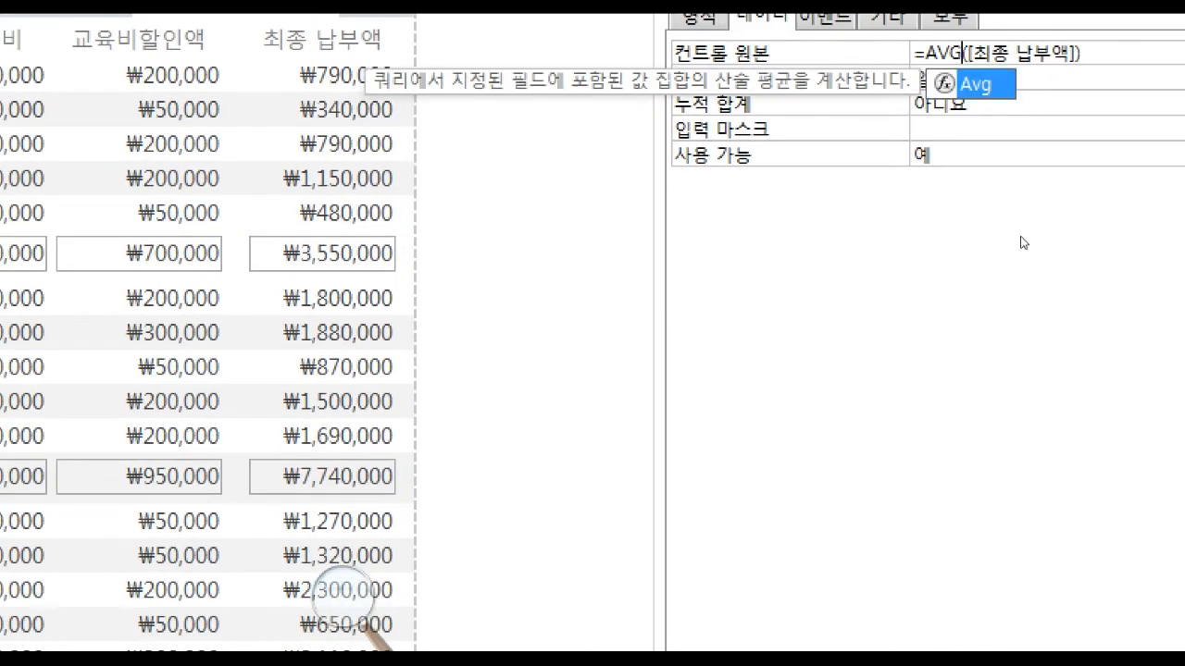
pyautogui.press('Return')
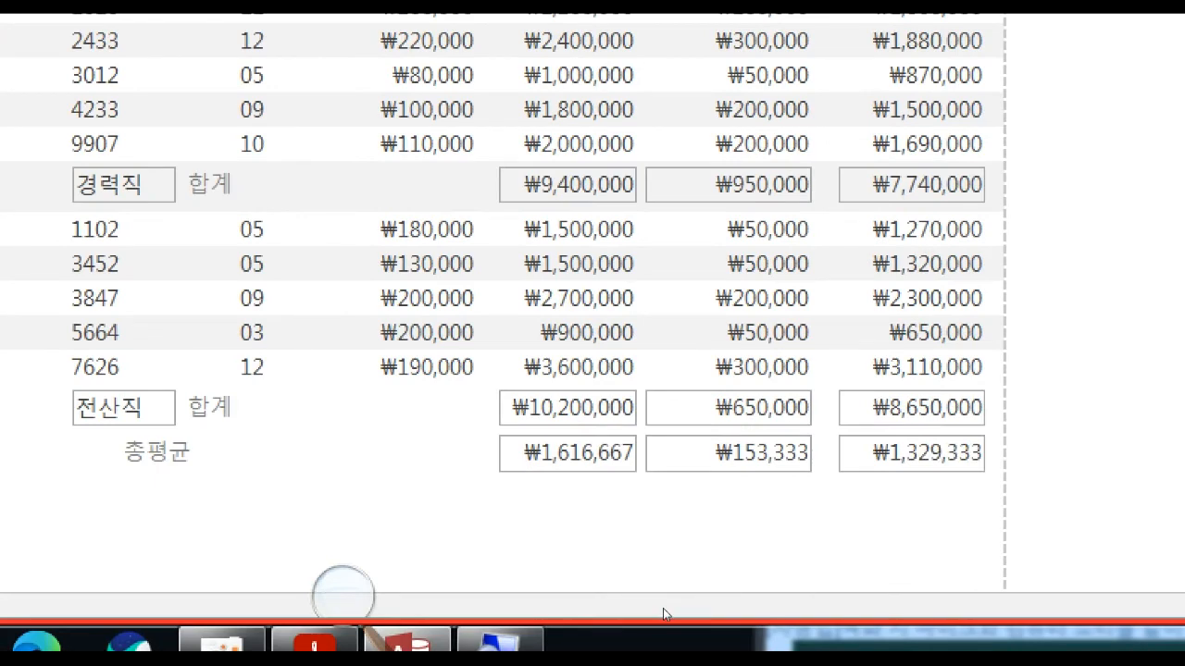
# Wrap the 총교육비 average in the 총평균 row with INT, giving =INT(Avg([총교육비])).
pyautogui.moveTo(674, 582); pyautogui.dragTo(543, 579)
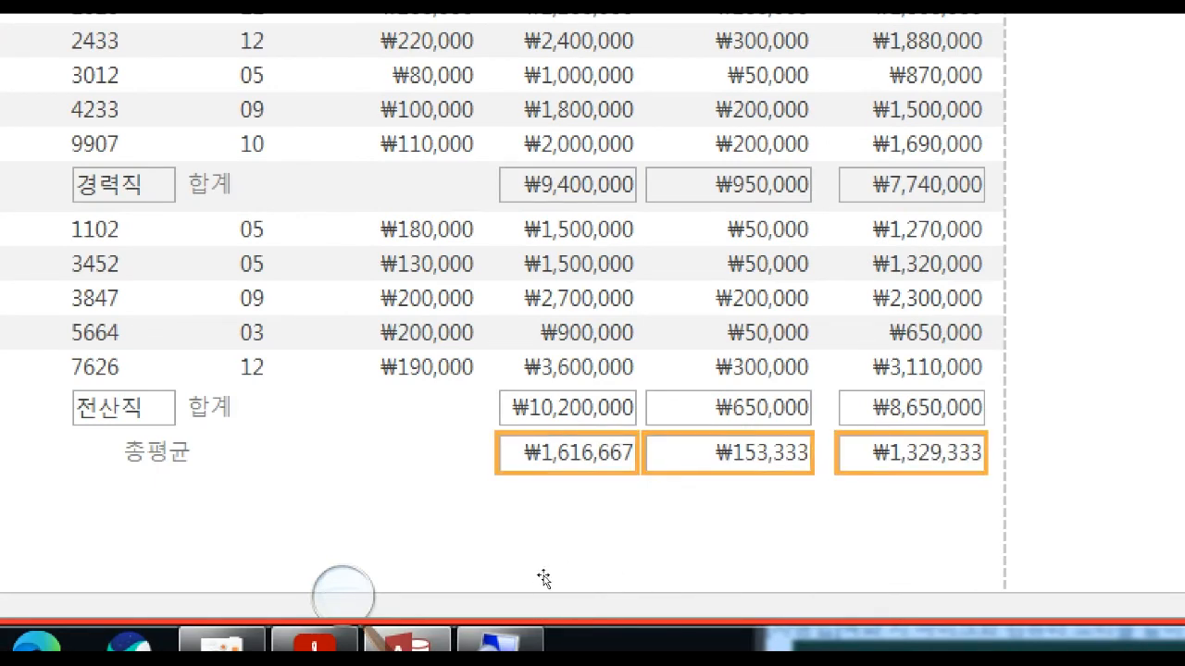
pyautogui.click(557, 602)
pyautogui.click(526, 571)
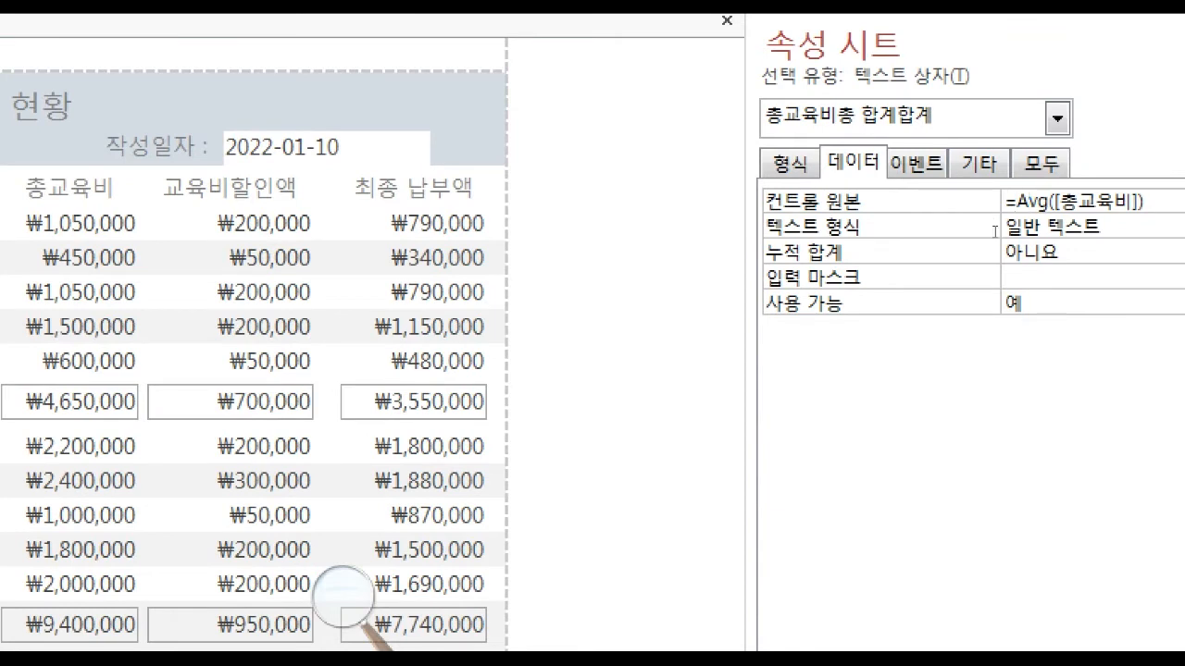
pyautogui.write('INT(')
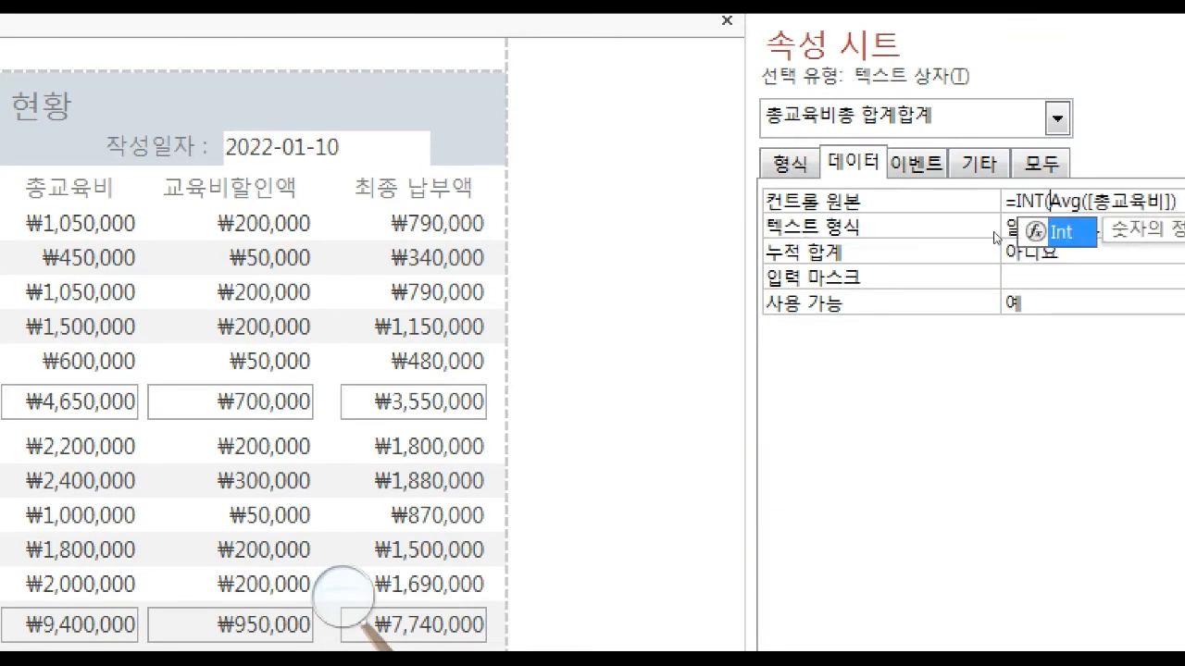
pyautogui.press('End')
pyautogui.write(')')
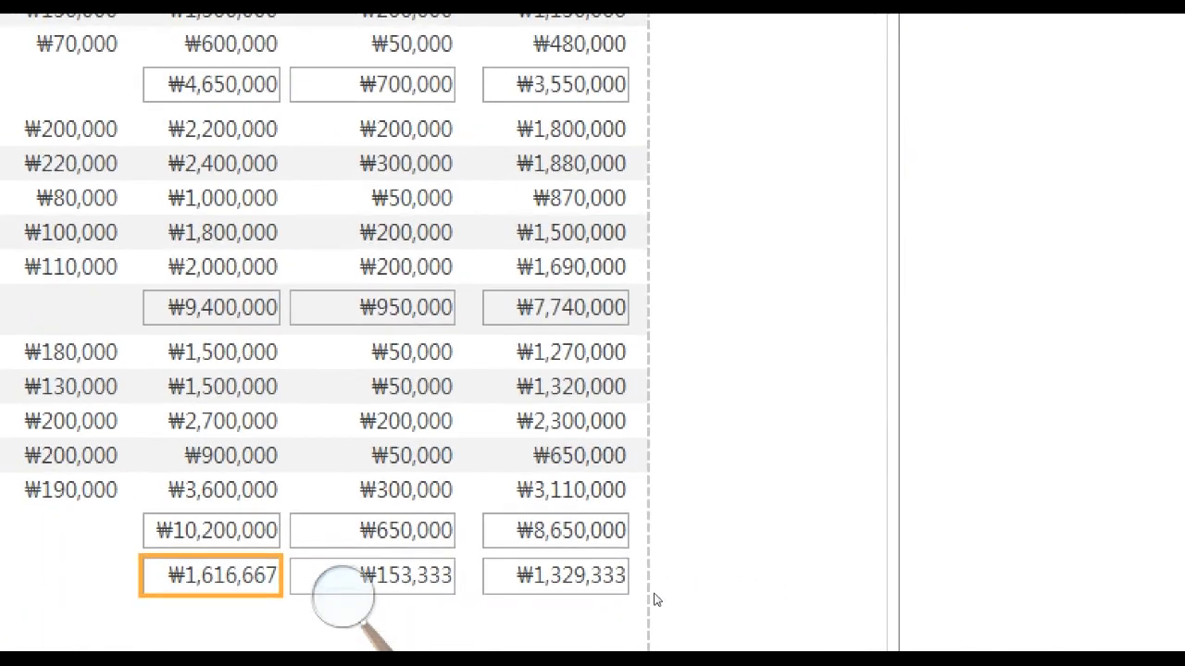
# Wrap the 교육비할인액 average in the 총평균 row with INT, giving =INT(Avg([교육비할인액])).
pyautogui.click(654, 594)
pyautogui.click(413, 577)
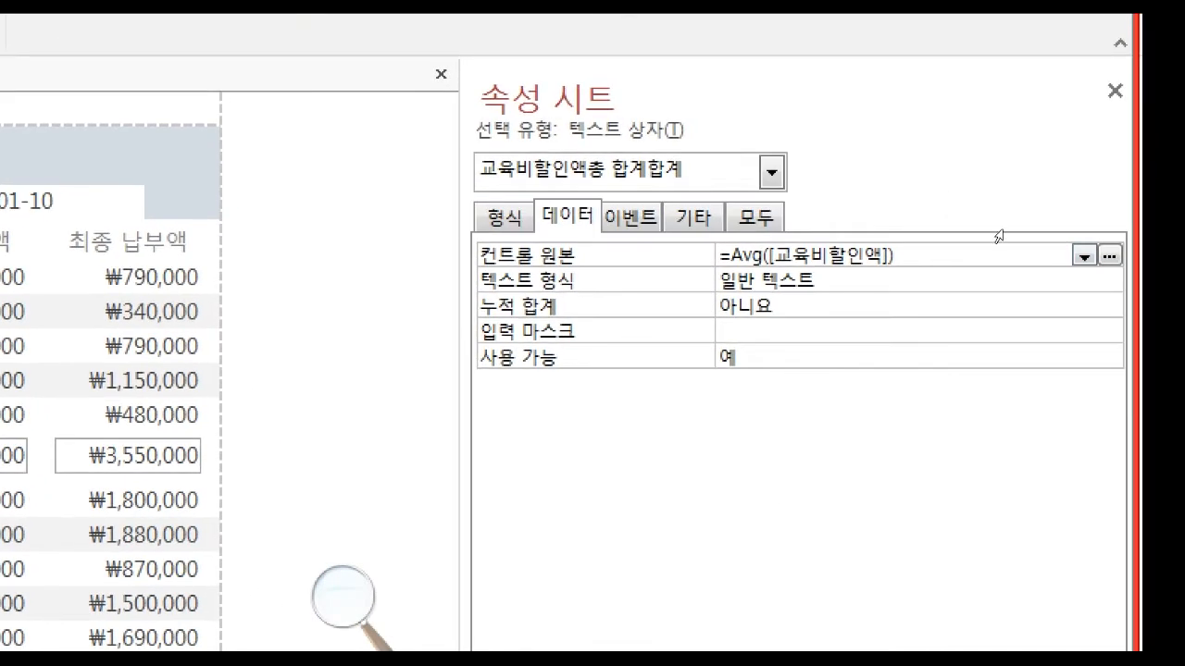
pyautogui.write('INT(')
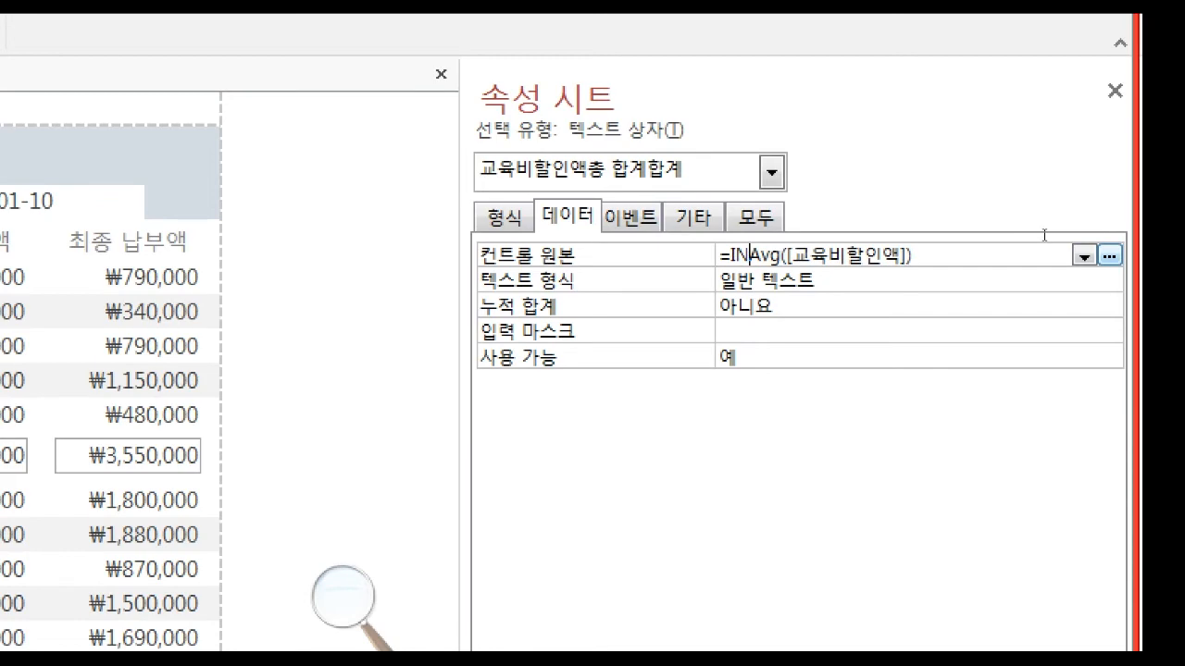
pyautogui.press('End')
pyautogui.write(')')
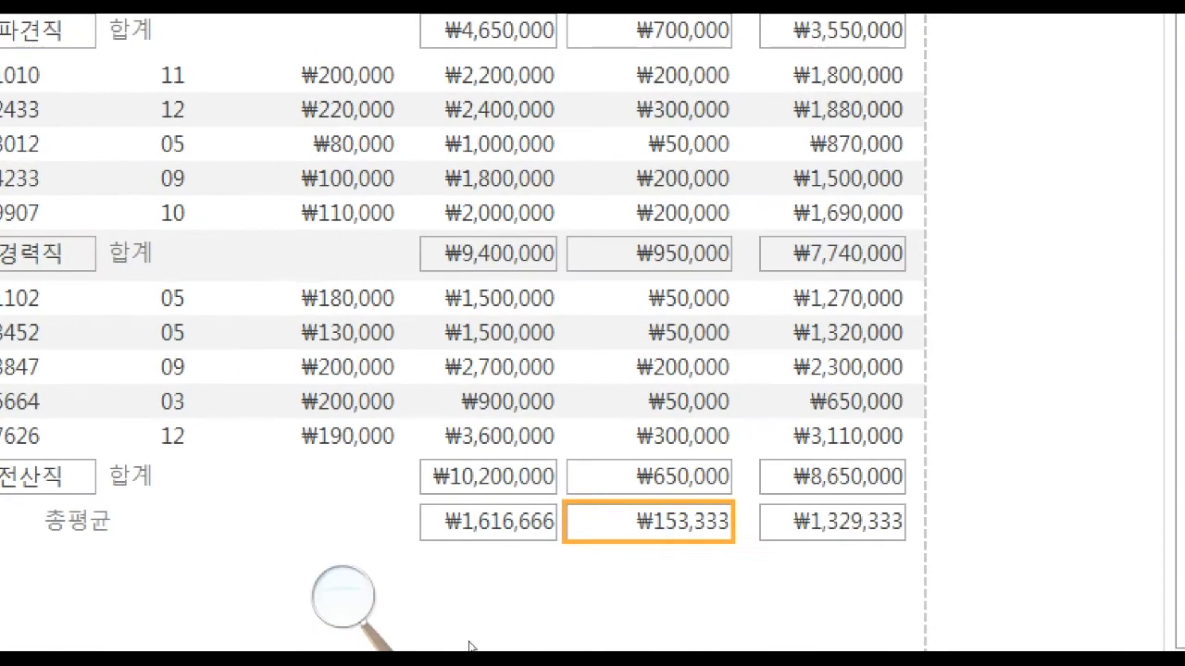
# Wrap the 최종 납부액 average in the 총평균 row with INT and deselect the value.
pyautogui.click(690, 597)
pyautogui.click(696, 576)
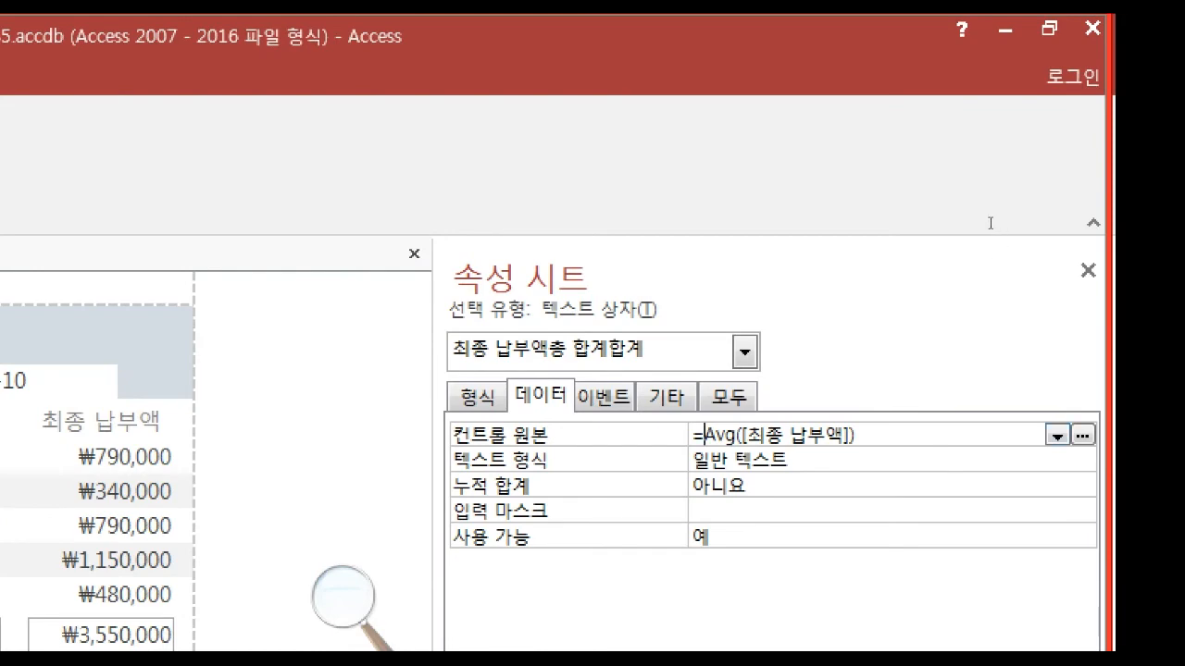
pyautogui.write('INT(')
pyautogui.press('End')
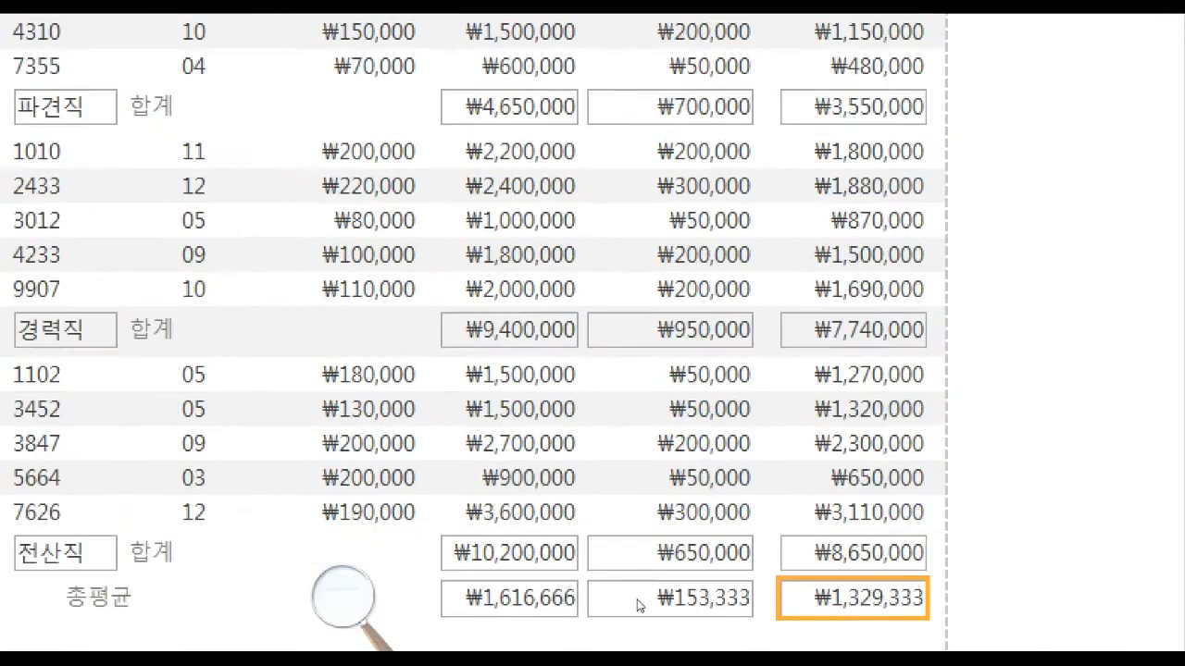
pyautogui.click(658, 608)
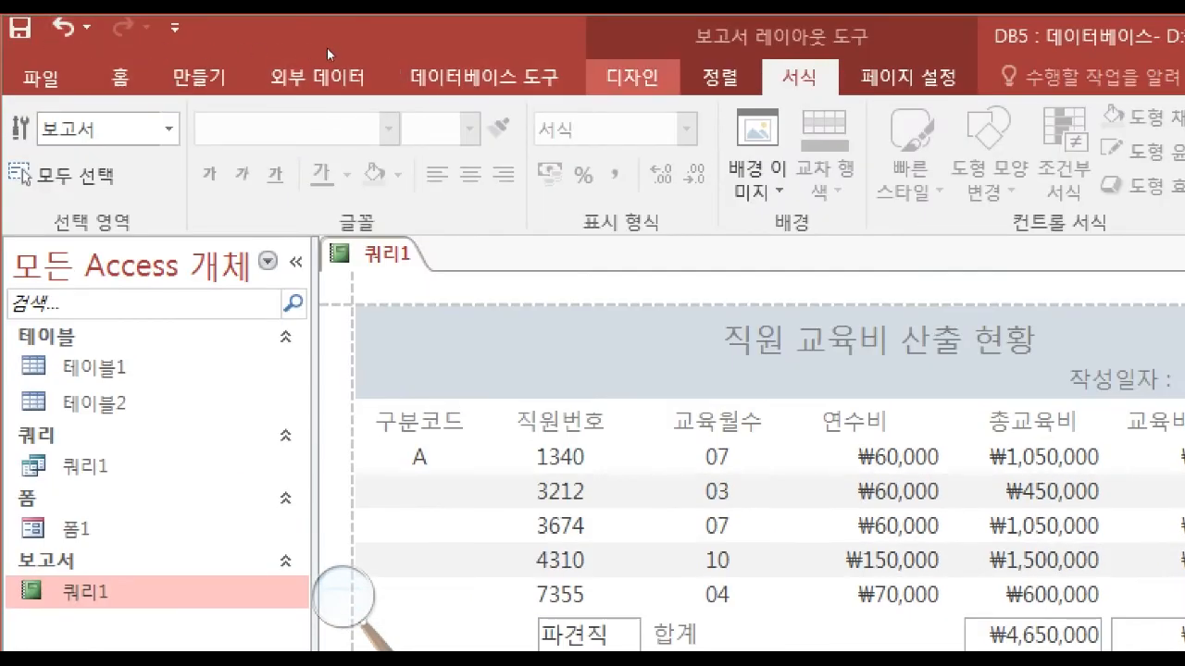
# Switch the 쿼리1 report to Design view.
pyautogui.click(633, 77)
pyautogui.click(34, 176)
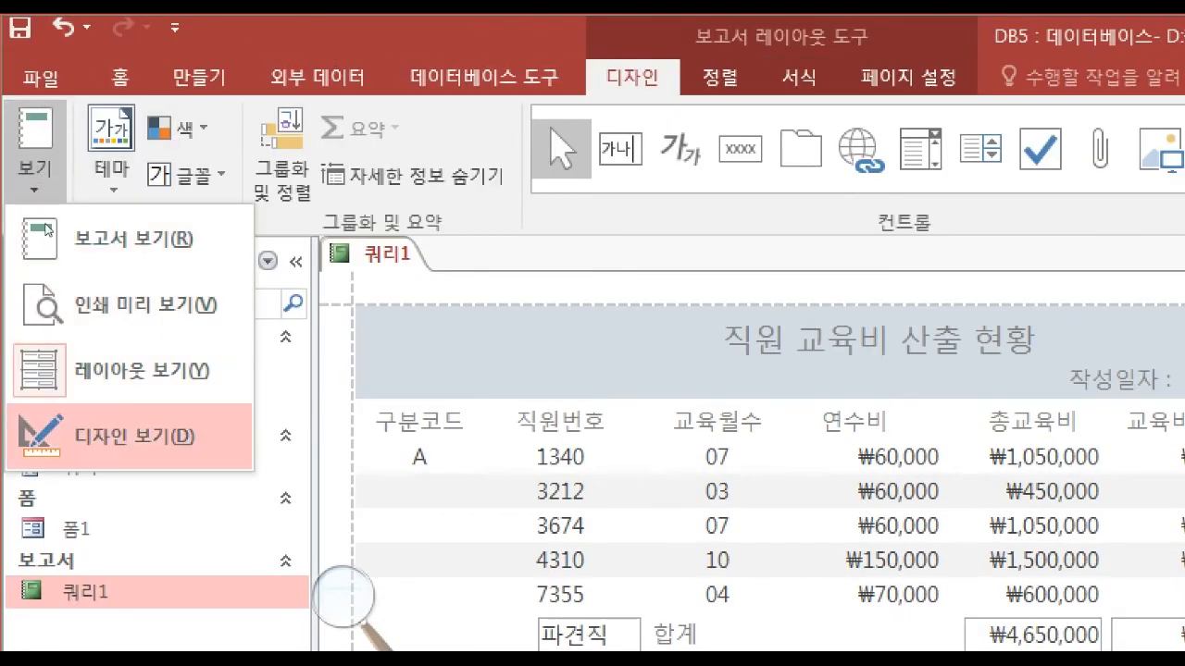
pyautogui.click(139, 434)
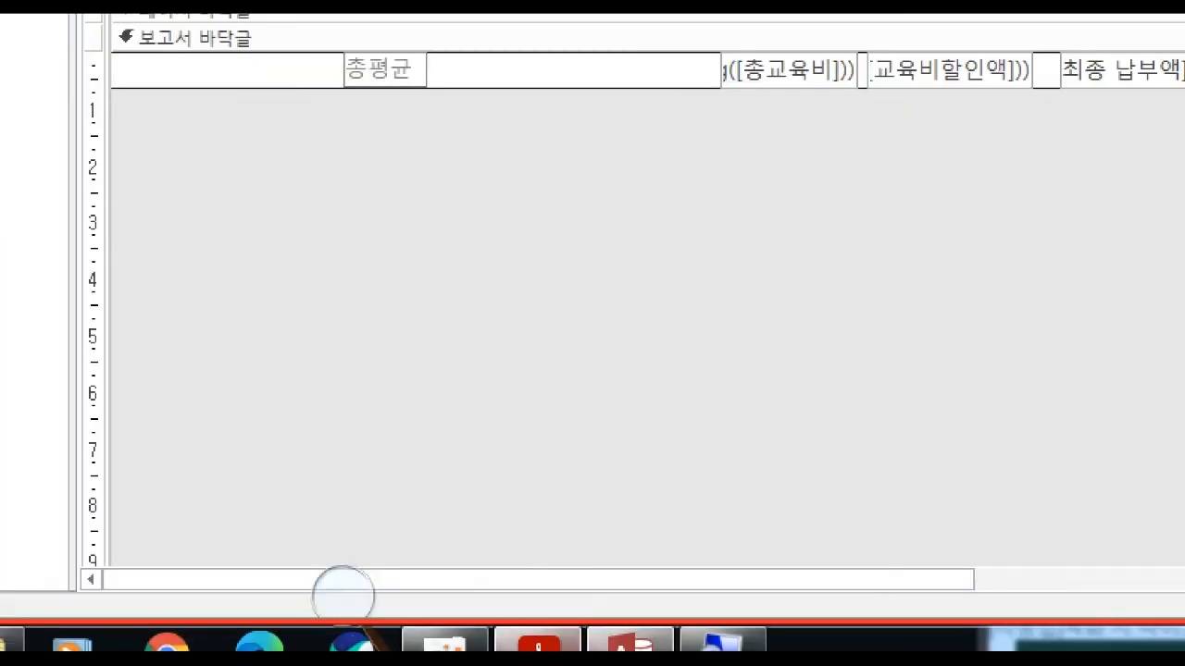
# Check the exam PDF's report layout for the positions of the horizontal lines, and return to the report design.
pyautogui.click(539, 642)
pyautogui.scroll(-4, 468, 524)
pyautogui.scroll(-1, 517, 520)
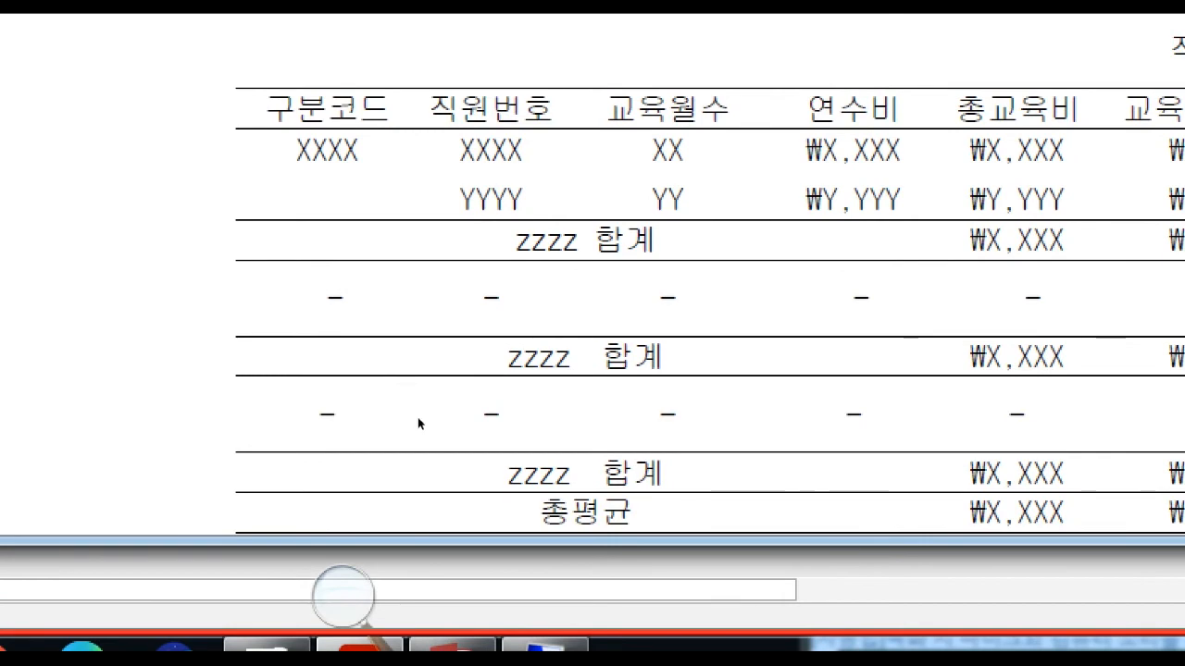
pyautogui.click(463, 646)
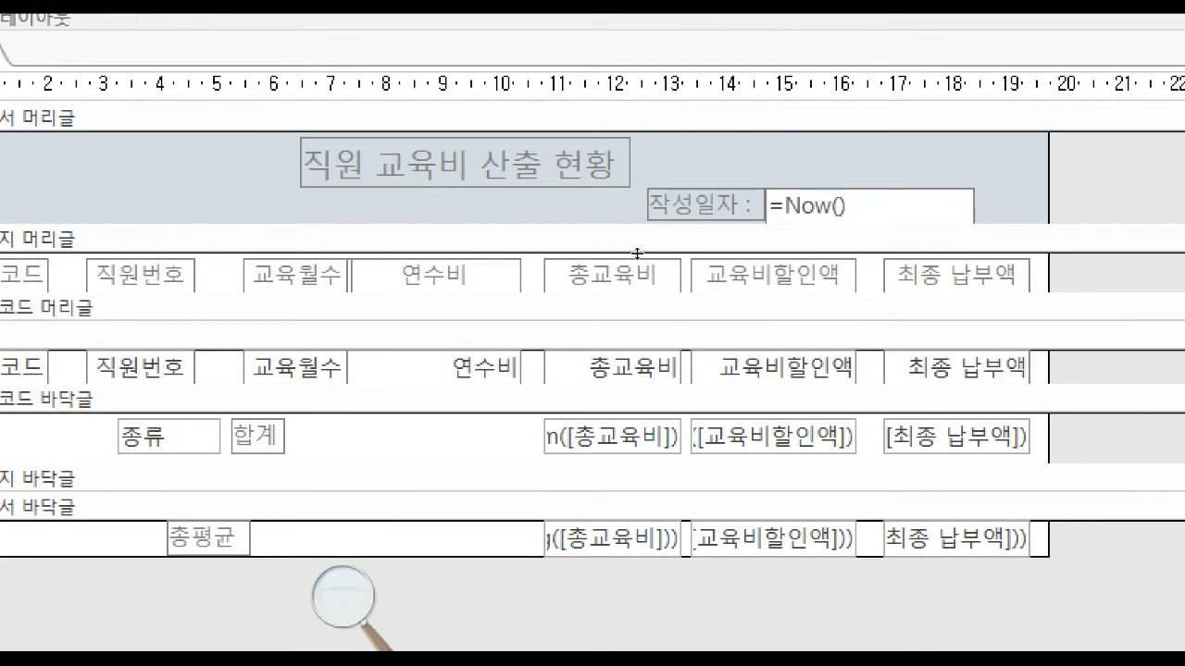
# Make the 페이지 머리글 section slightly taller and place a horizontal line across the report width along its top edge.
pyautogui.moveTo(637, 253); pyautogui.dragTo(638, 259)
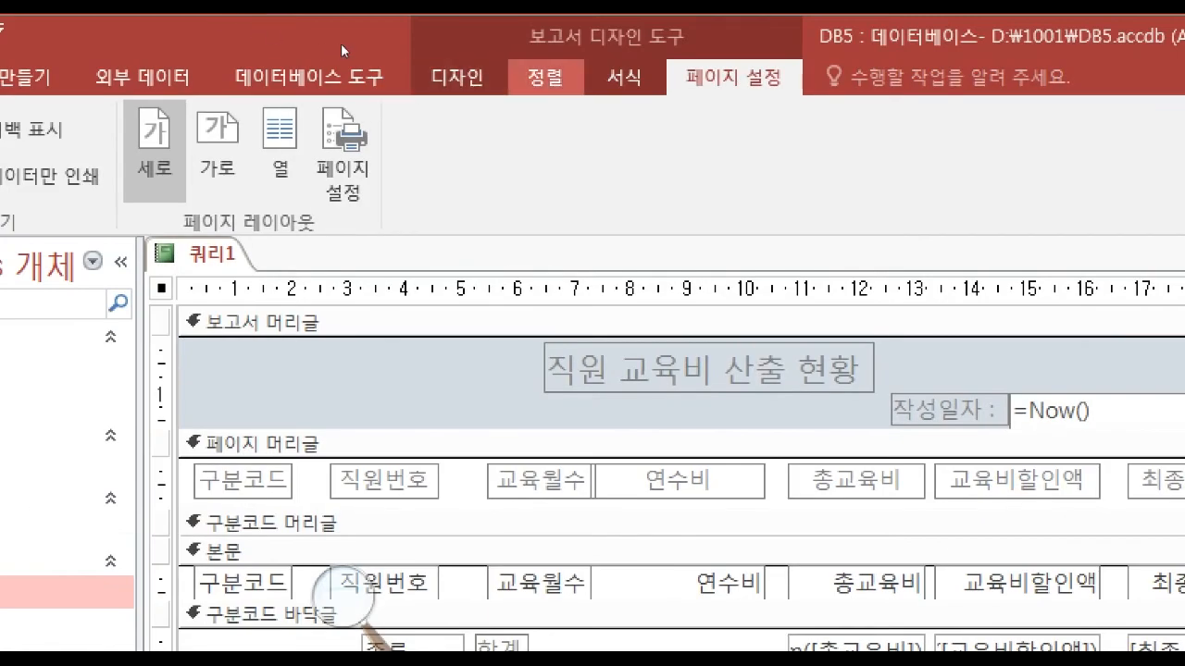
pyautogui.click(457, 78)
pyautogui.click(986, 148)
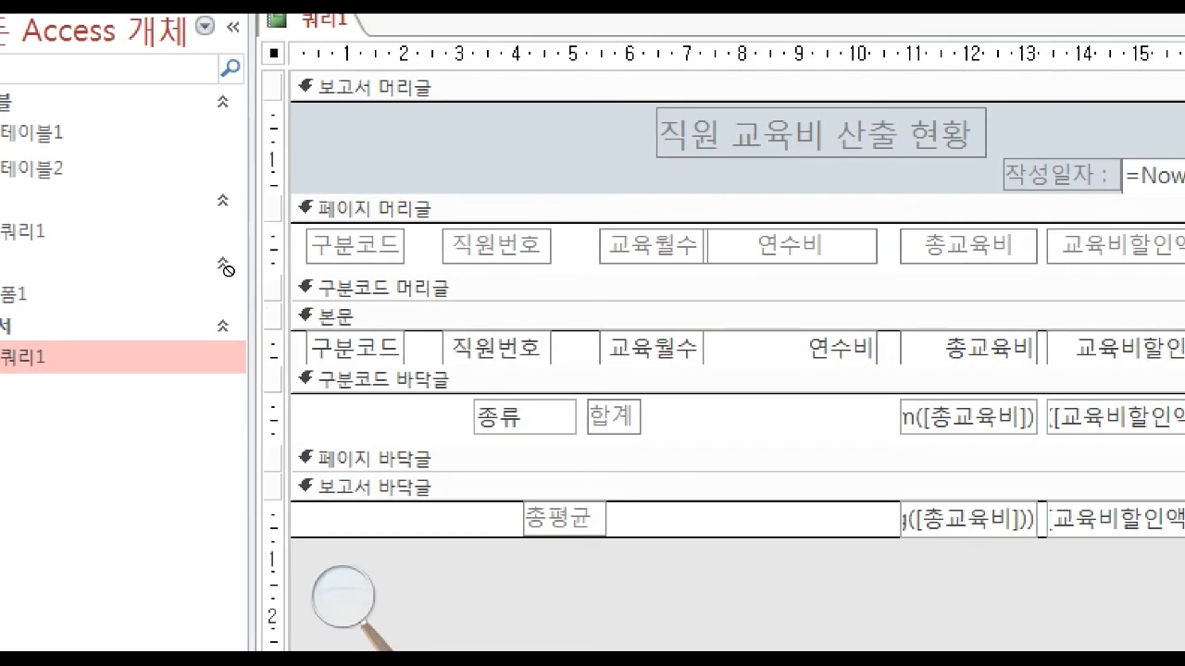
pyautogui.moveTo(293, 230); pyautogui.dragTo(363, 239)
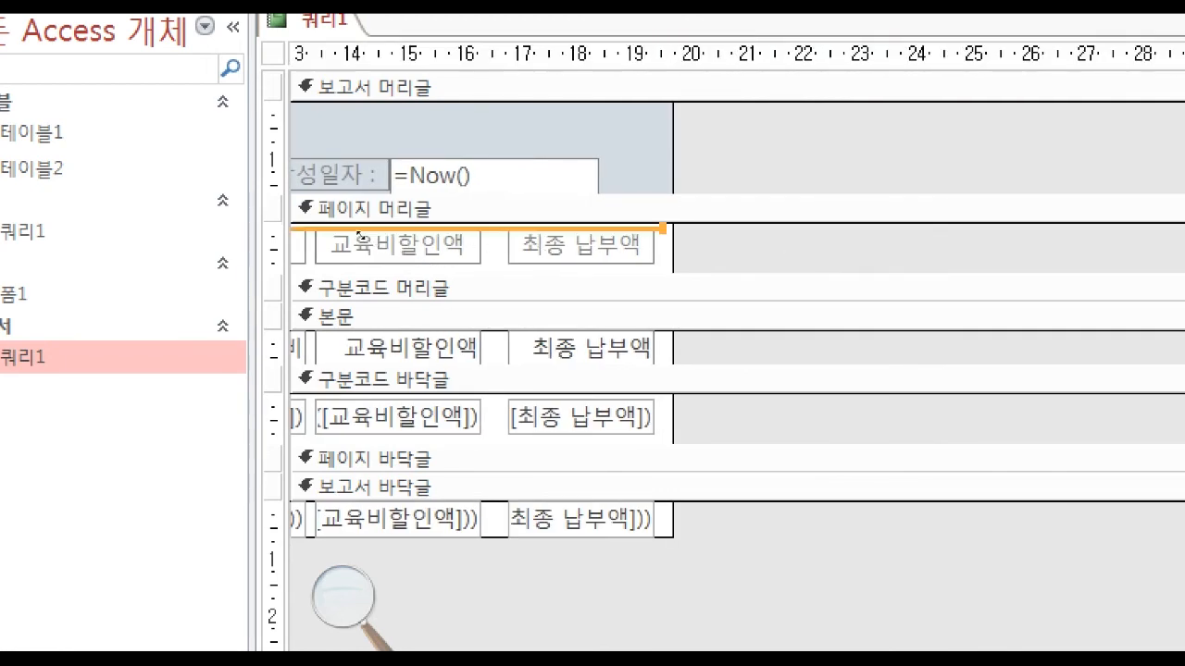
pyautogui.press('Up')
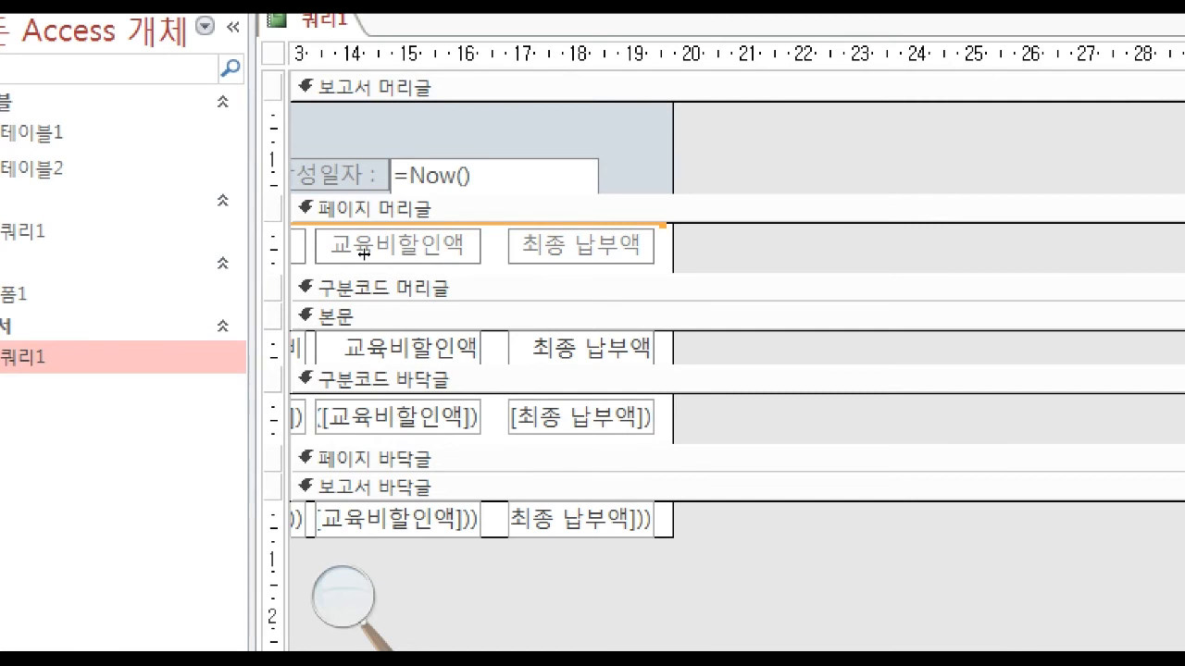
# Place a copy of the line below the column headings in the 페이지 머리글 section.
pyautogui.press('Down')
pyautogui.press('Down')
pyautogui.press('Down')
pyautogui.press('Down')
pyautogui.press('Down')
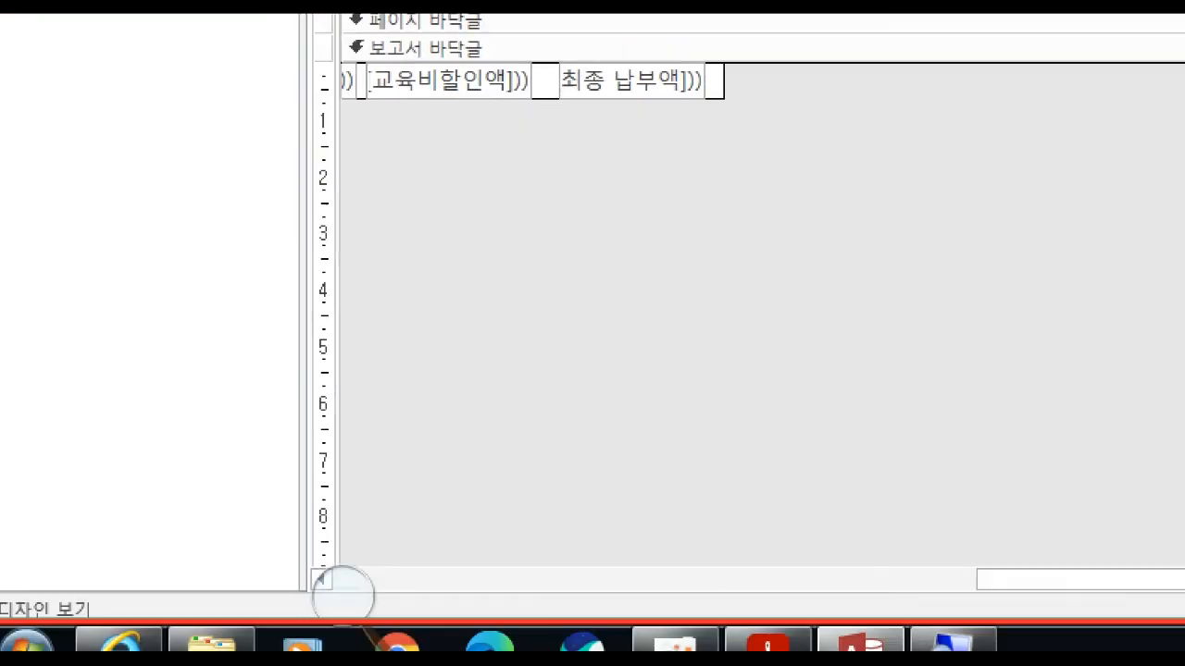
# Recheck the lines in the exam PDF and paste the horizontal line at the top of the 구분코드 바닥글 section.
pyautogui.moveTo(331, 639); pyautogui.dragTo(323, 639)
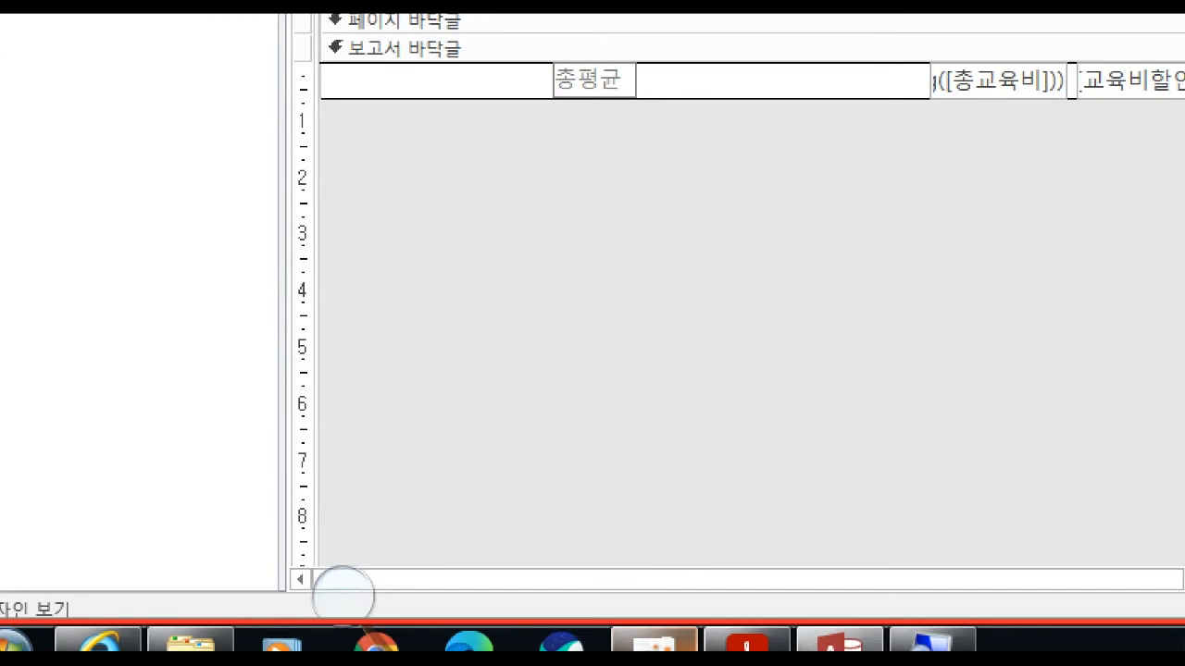
pyautogui.click(663, 645)
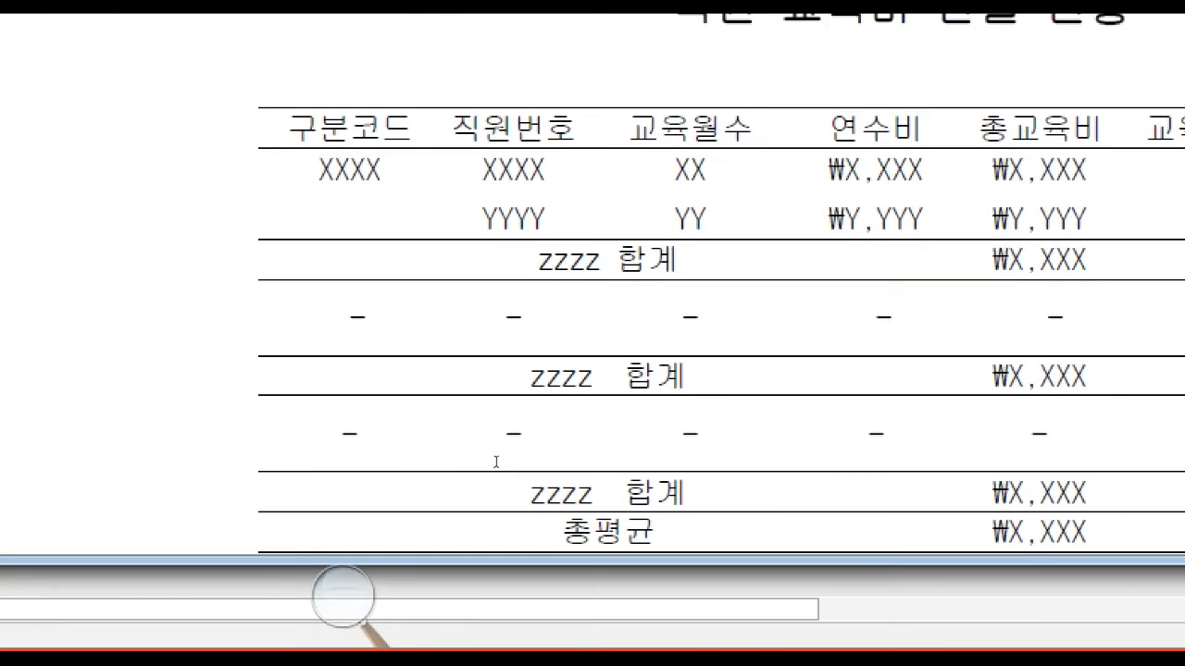
pyautogui.click(480, 643)
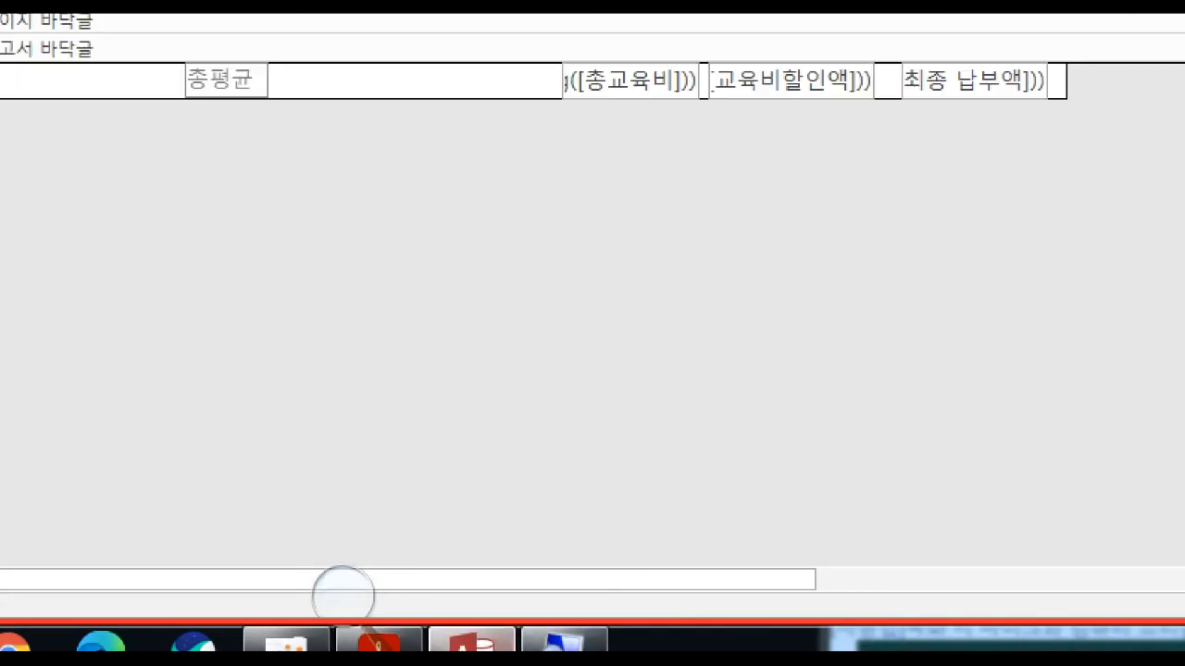
pyautogui.click(315, 324)
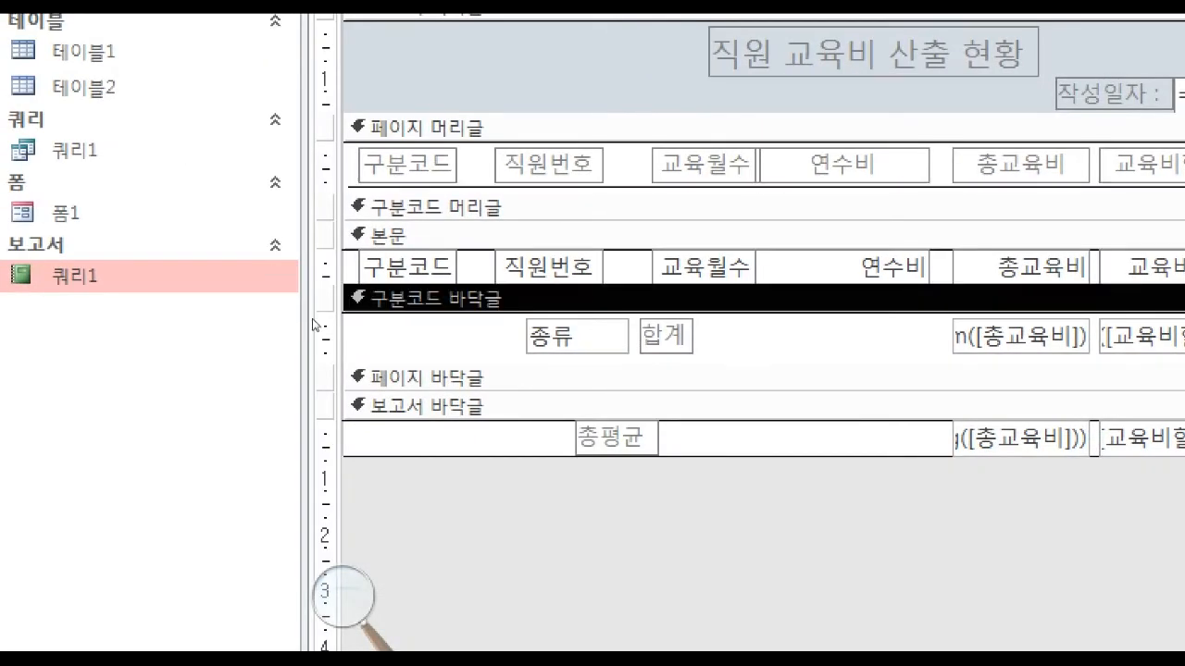
pyautogui.hotkey('ctrl', 'v')
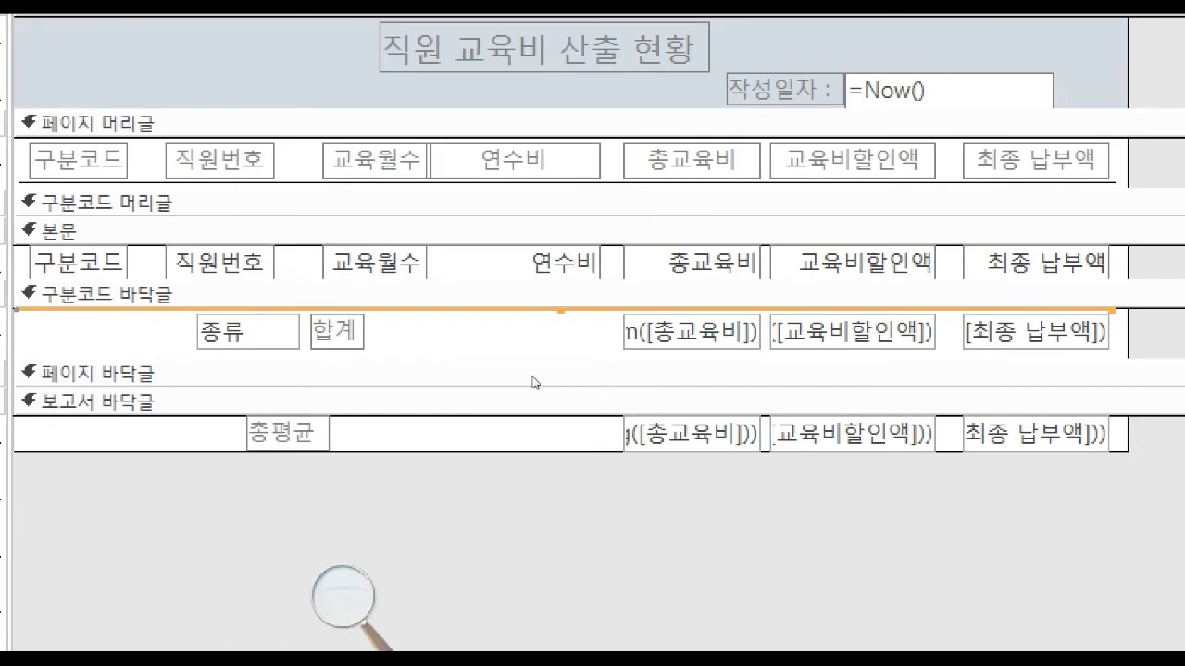
# Place another copy of the line below the 합계 row in the 구분코드 바닥글 section.
pyautogui.press('Down')
pyautogui.press('Down')
pyautogui.press('Down')
pyautogui.press('Down')
pyautogui.press('Down')
pyautogui.press('Down')
pyautogui.press('Down')
pyautogui.press('Down')
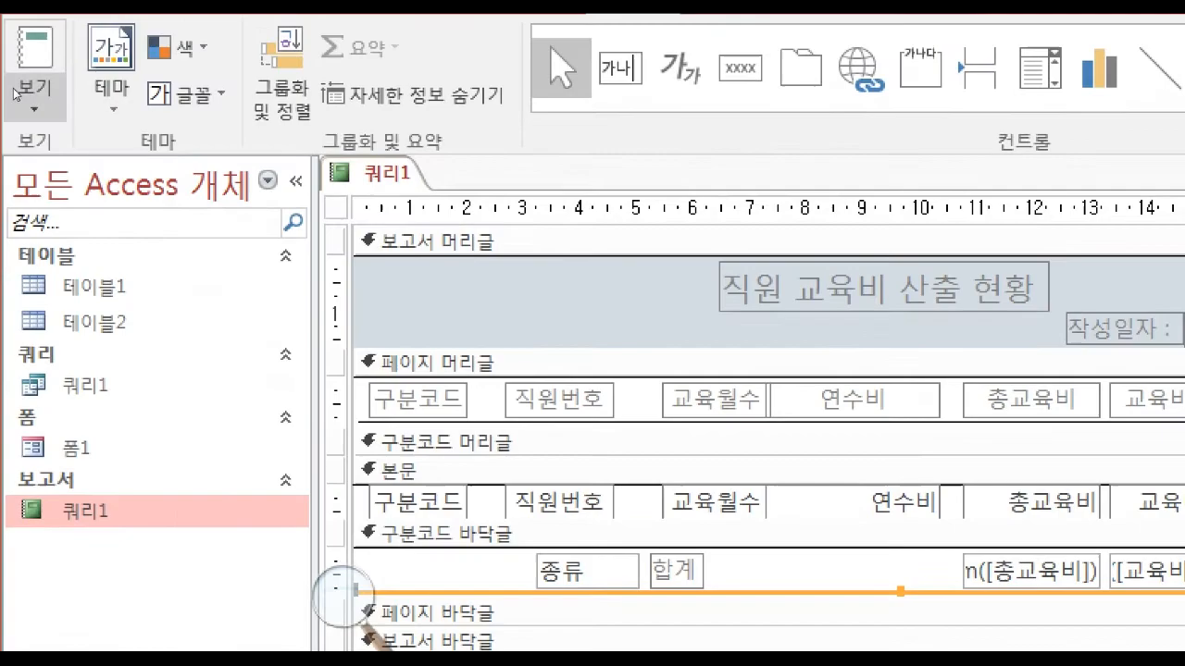
# Display the report in Report view and compare its lines around the headings, 합계 rows and 총평균 row with the exam PDF.
pyautogui.click(37, 111)
pyautogui.click(246, 229)
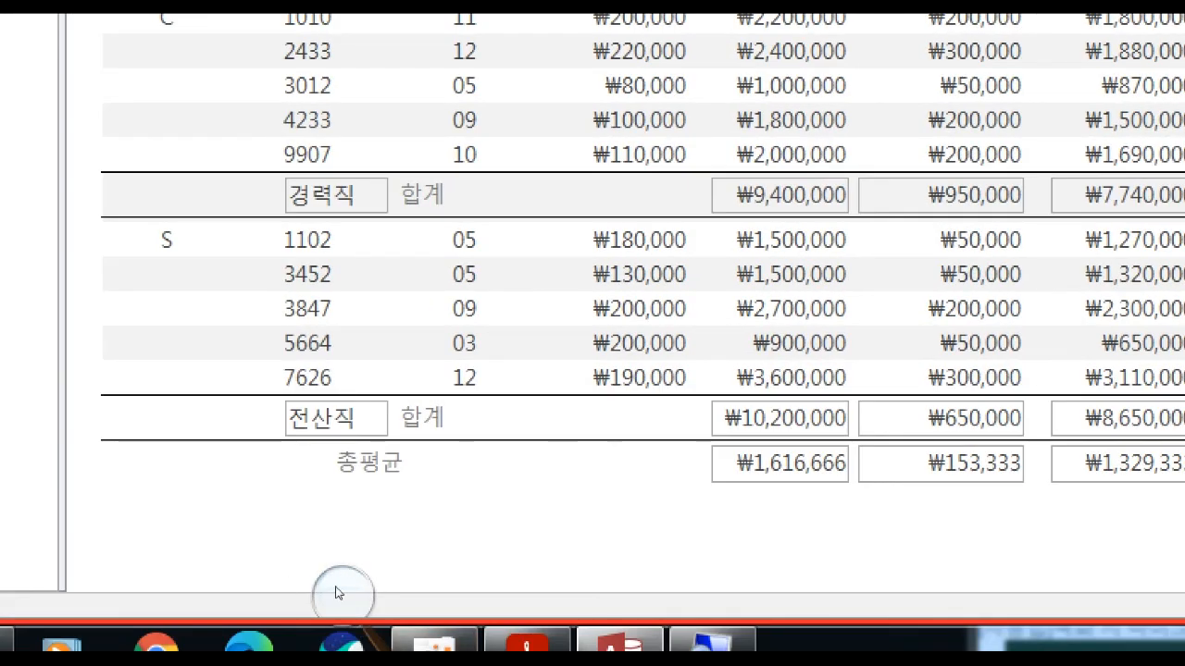
pyautogui.click(536, 642)
pyautogui.scroll(-1, 502, 566)
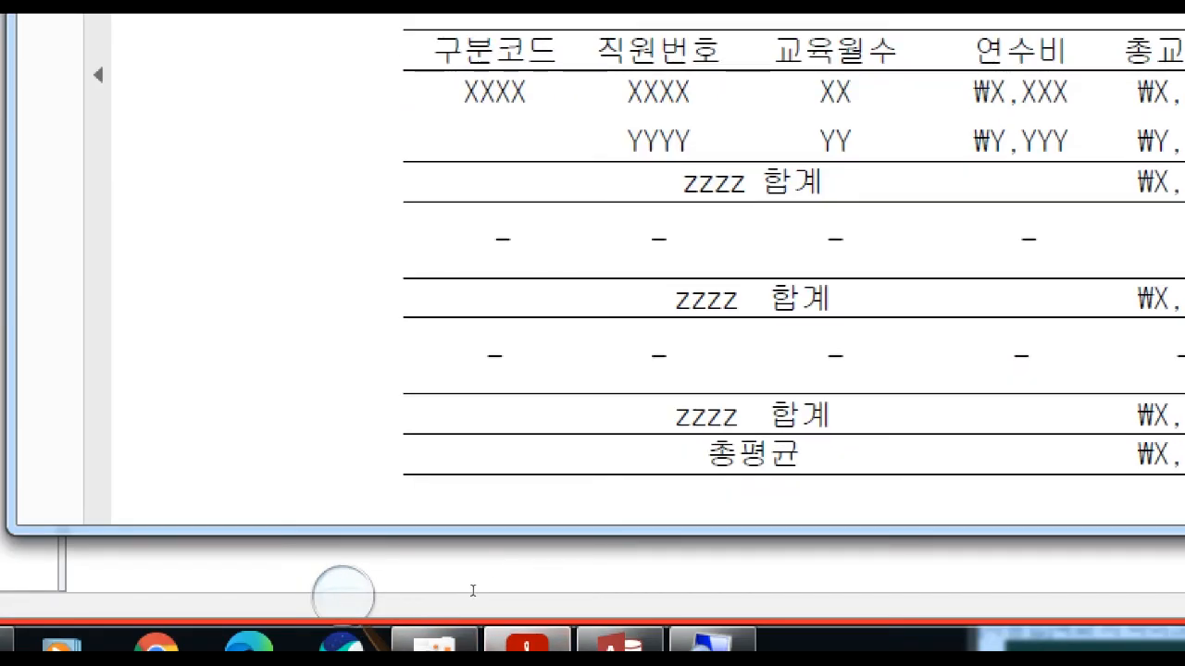
pyautogui.click(620, 642)
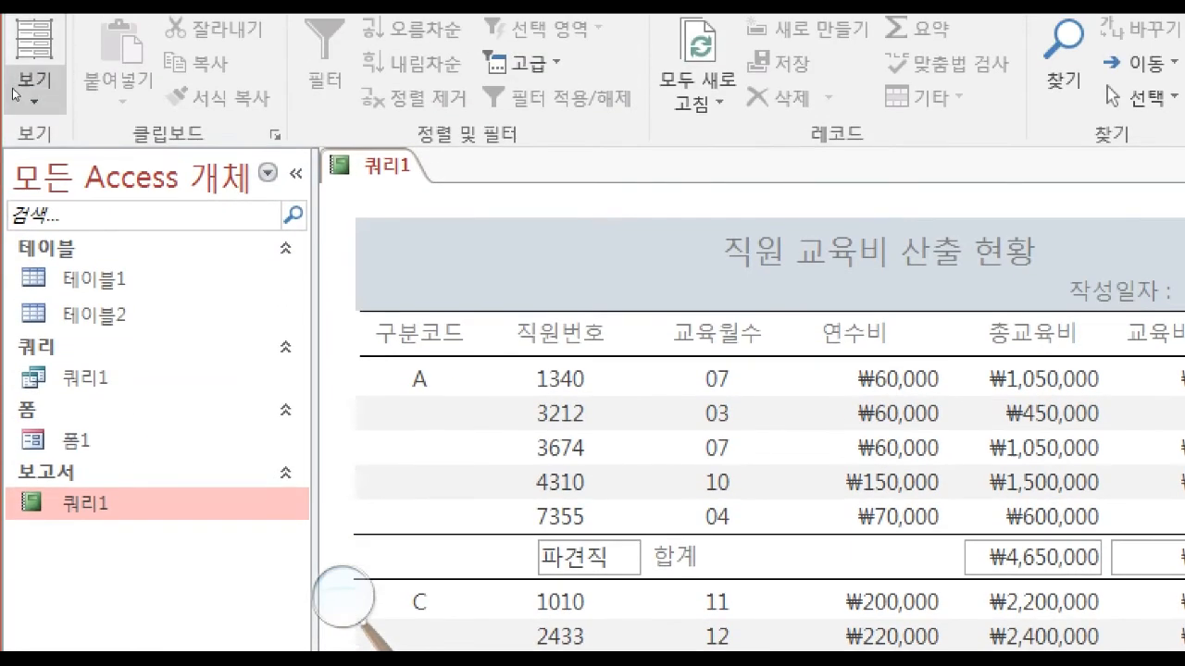
# In Design view, extend the 보고서 바닥글 section slightly and paste a copy of the horizontal line at its top.
pyautogui.click(34, 46)
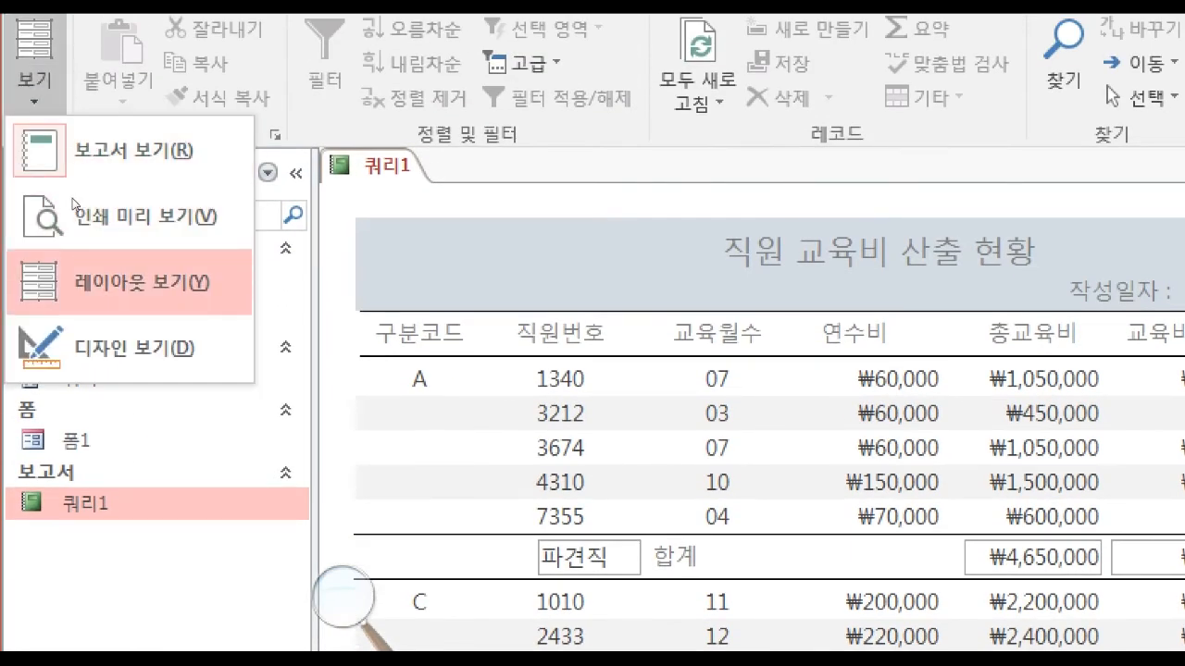
pyautogui.click(81, 347)
pyautogui.click(276, 375)
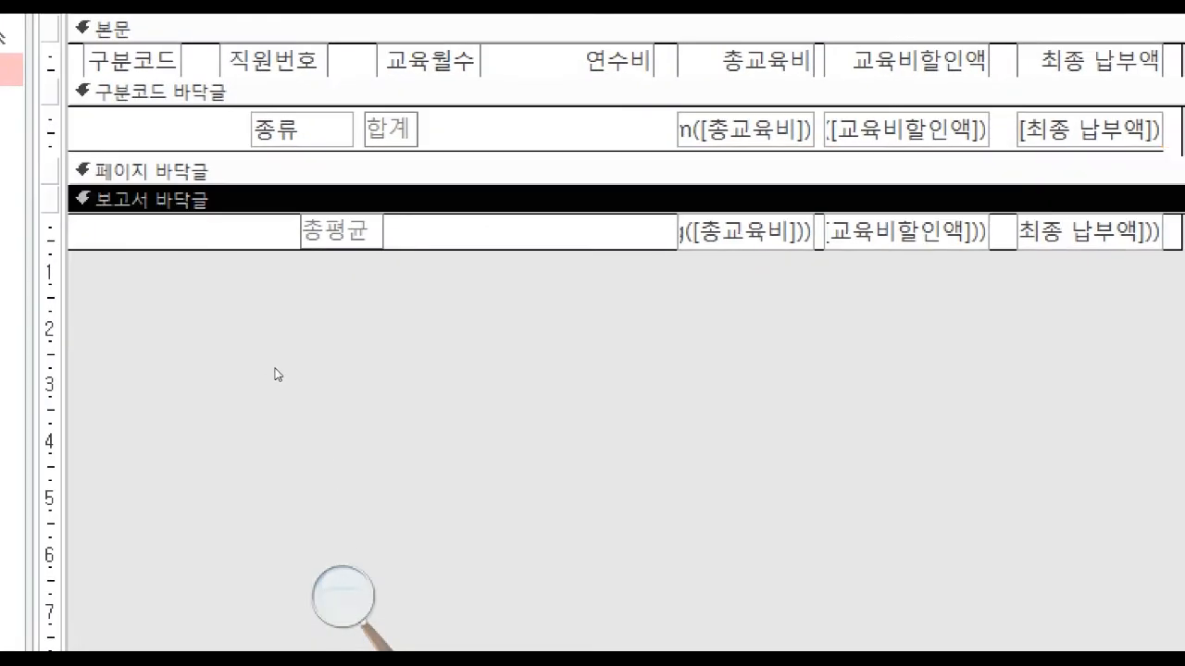
pyautogui.moveTo(365, 392); pyautogui.dragTo(365, 397)
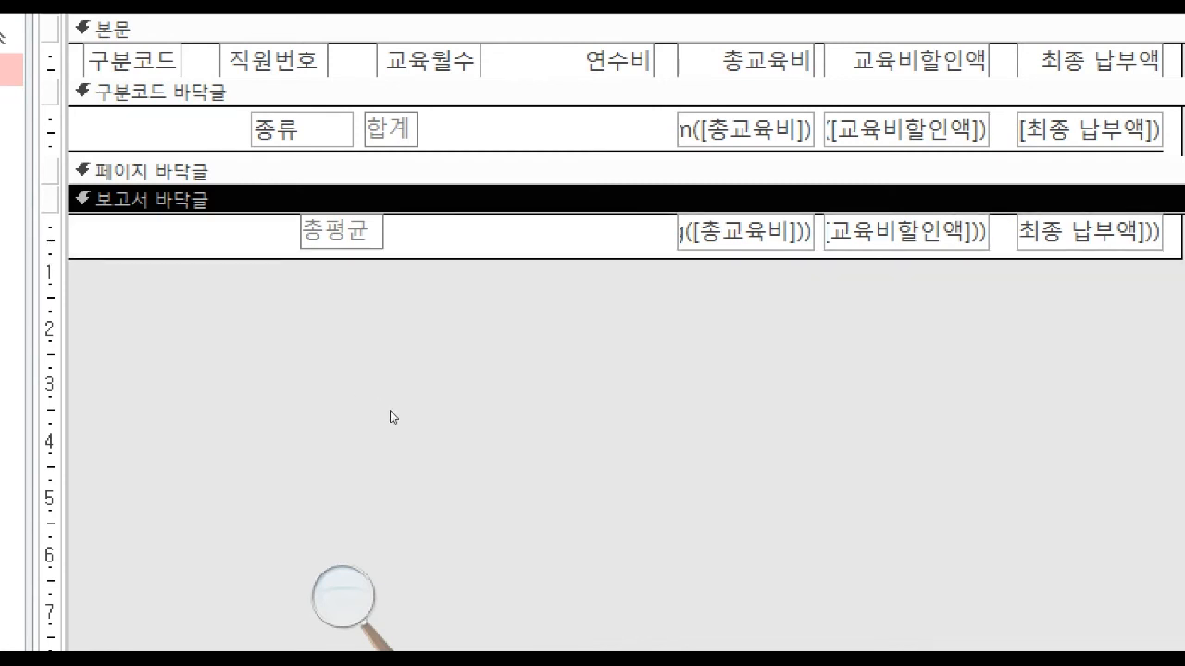
pyautogui.hotkey('ctrl', 'v')
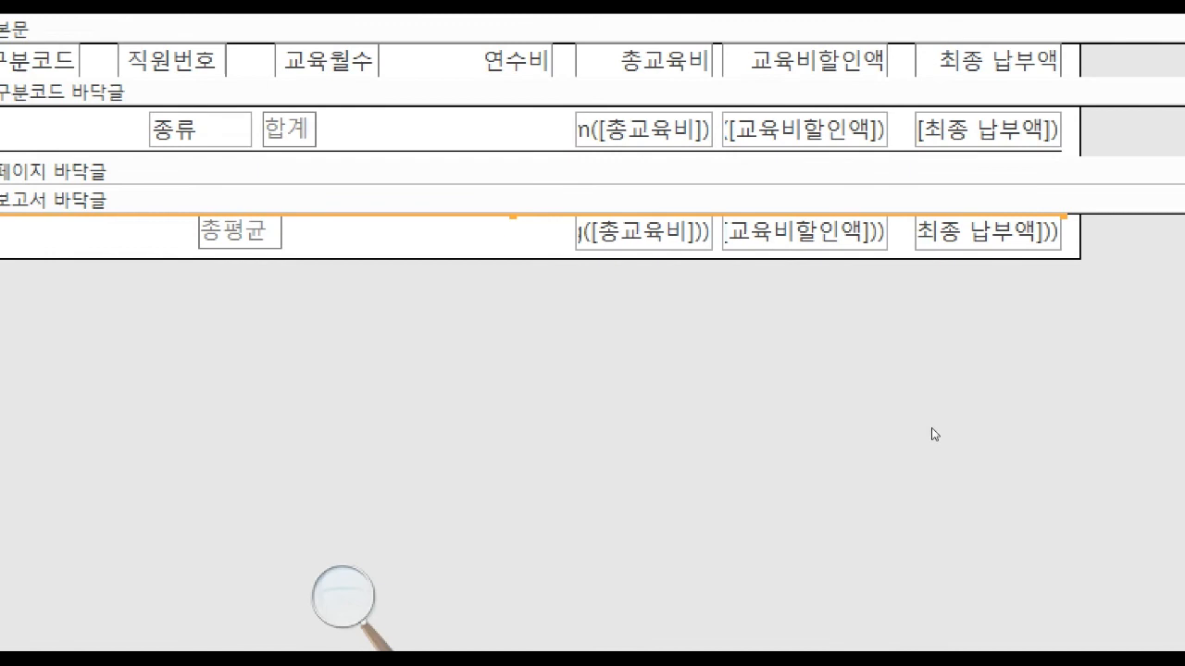
# Move the 총평균 label and its three average boxes slightly down from the line, and display the report in Report view.
pyautogui.moveTo(1093, 239); pyautogui.dragTo(290, 379)
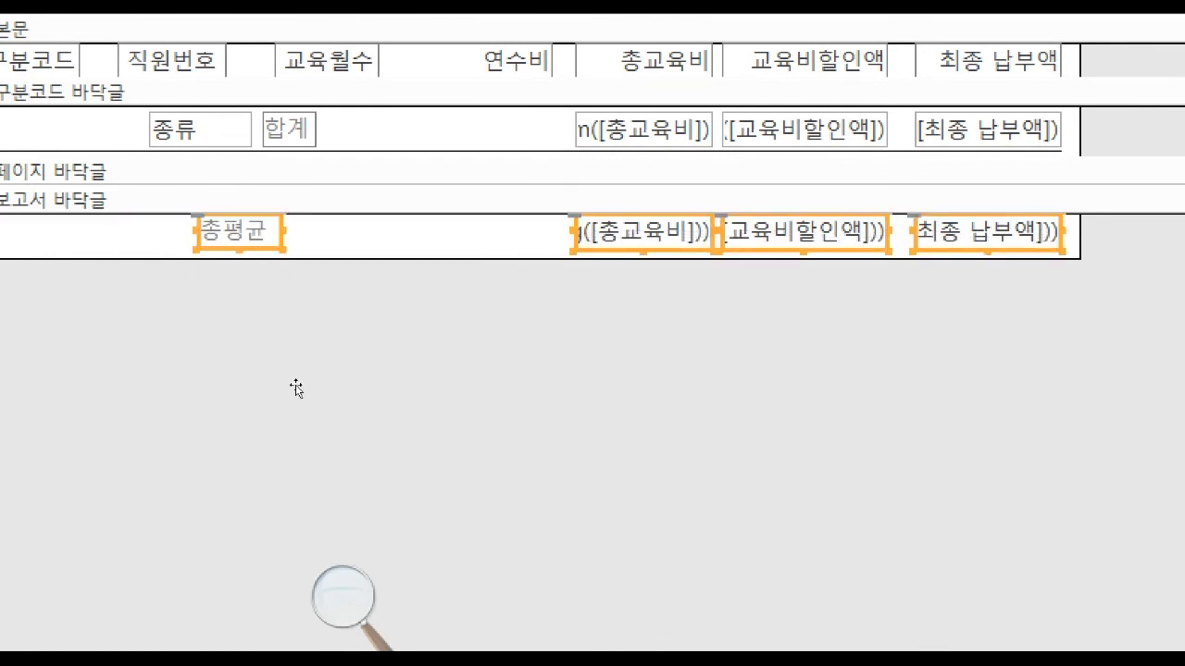
pyautogui.click(520, 502)
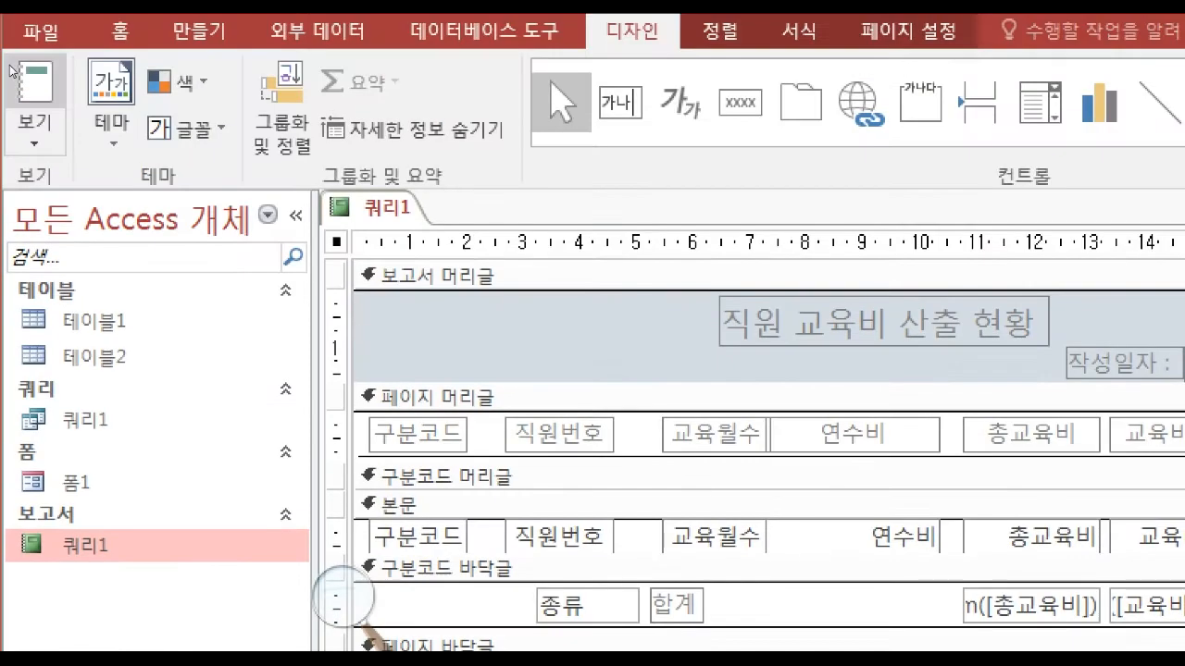
pyautogui.click(34, 129)
pyautogui.click(118, 190)
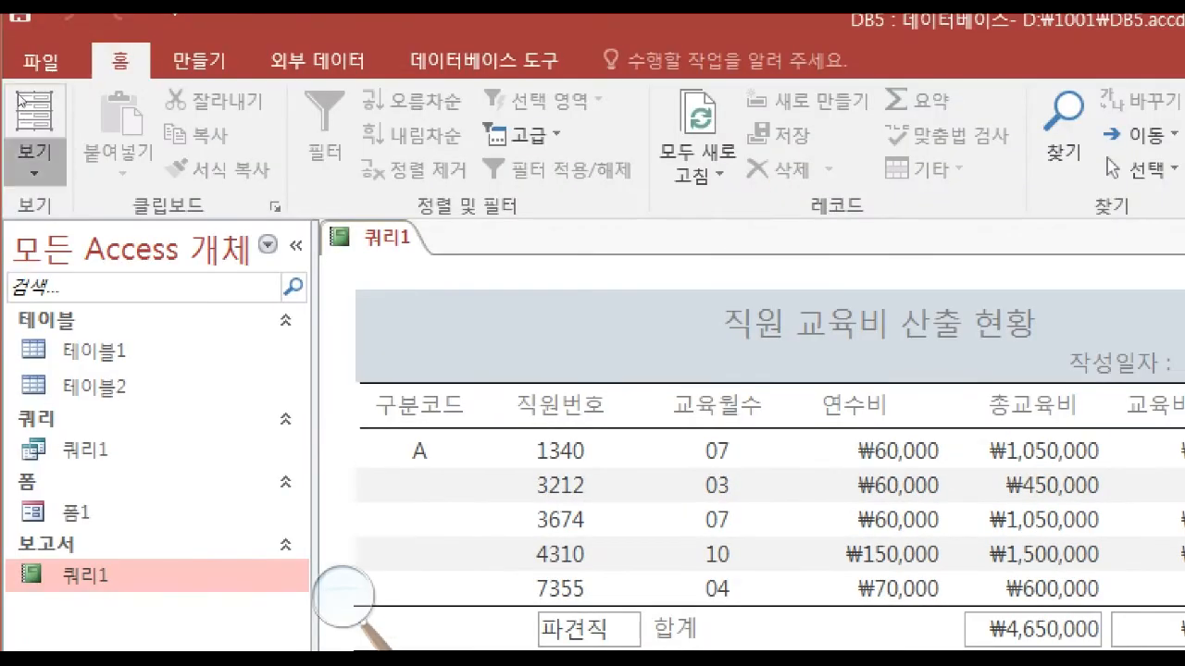
# In Layout view, right-align the text of the 종류 box in the 합계 rows.
pyautogui.click(31, 149)
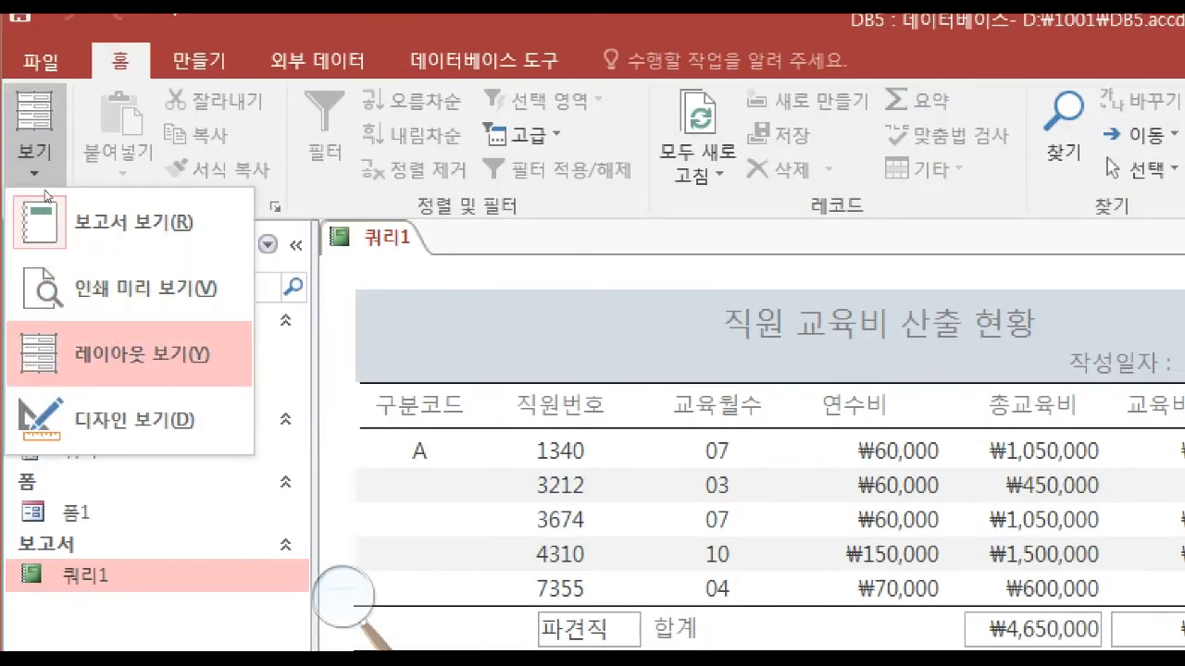
pyautogui.click(132, 346)
pyautogui.click(324, 403)
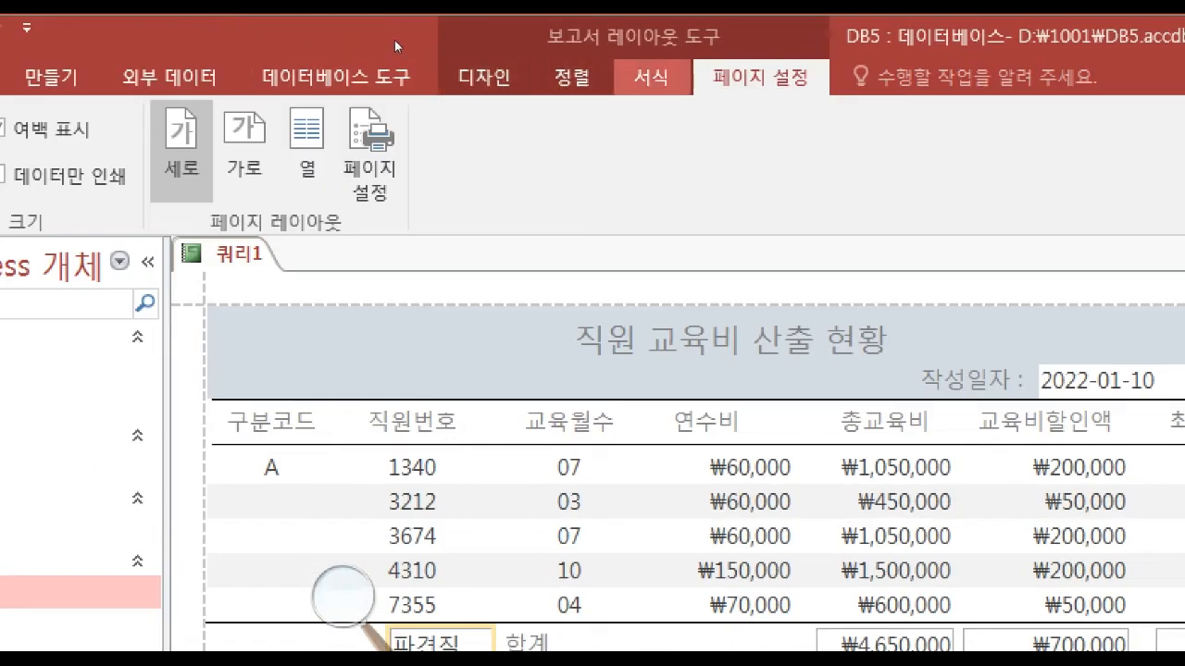
pyautogui.click(652, 76)
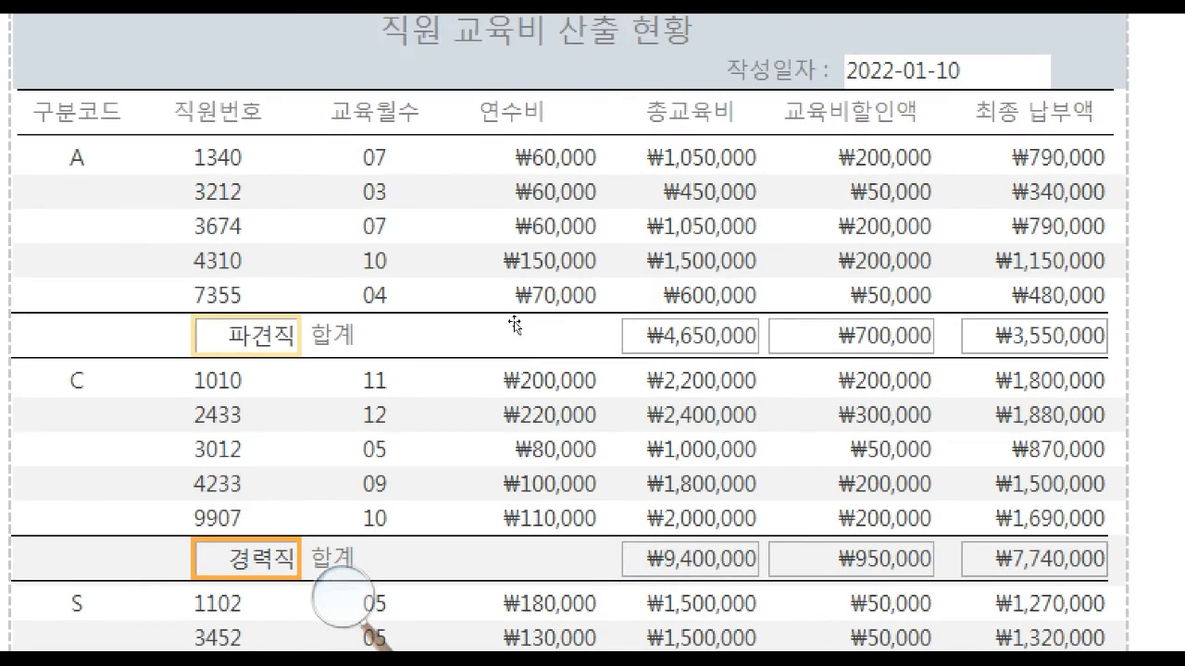
# Make the border style transparent for the 총교육비, 교육비할인액 and 최종 납부액 boxes in the 합계 rows.
pyautogui.click(655, 336)
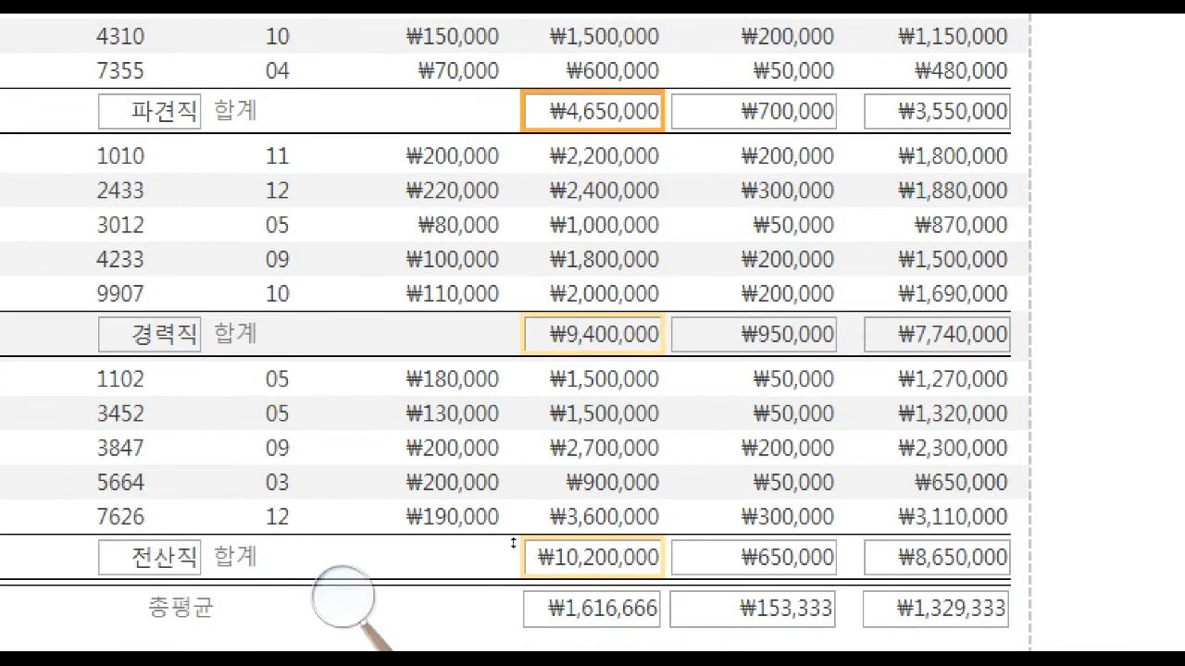
pyautogui.keyDown('shift'); pyautogui.click(753, 111); pyautogui.keyUp('shift')
pyautogui.keyDown('shift'); pyautogui.click(937, 111); pyautogui.keyUp('shift')
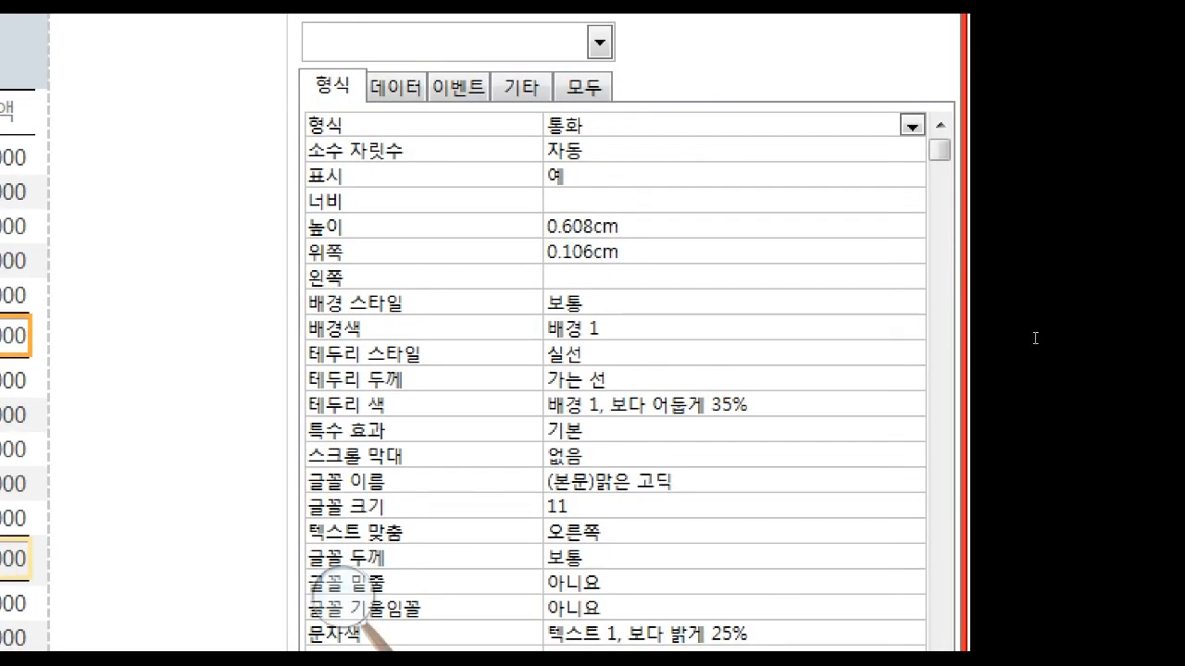
pyautogui.click(833, 354)
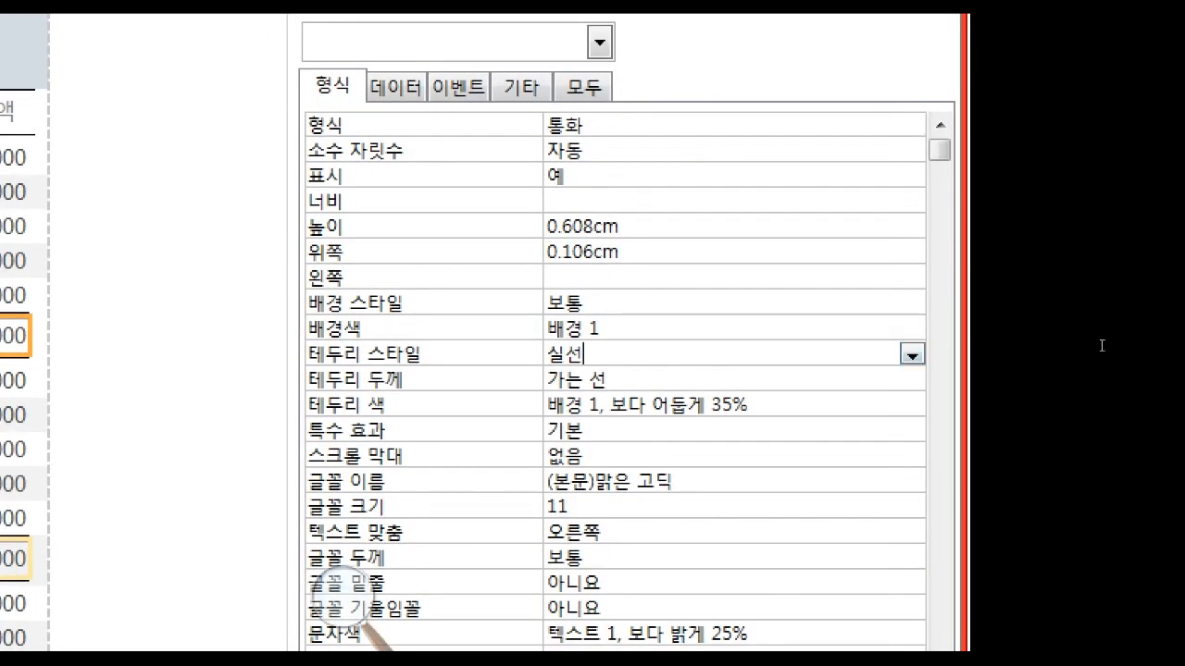
pyautogui.click(912, 356)
pyautogui.click(884, 379)
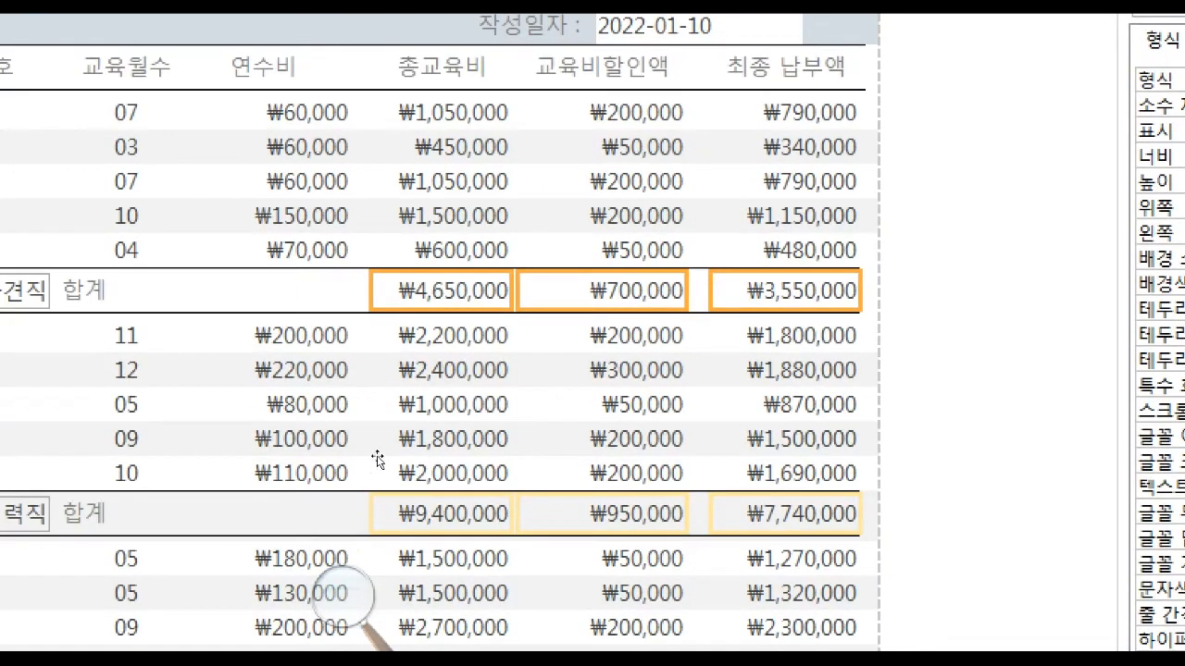
# Make the border style transparent for the three average boxes in the 총평균 row.
pyautogui.click(589, 608)
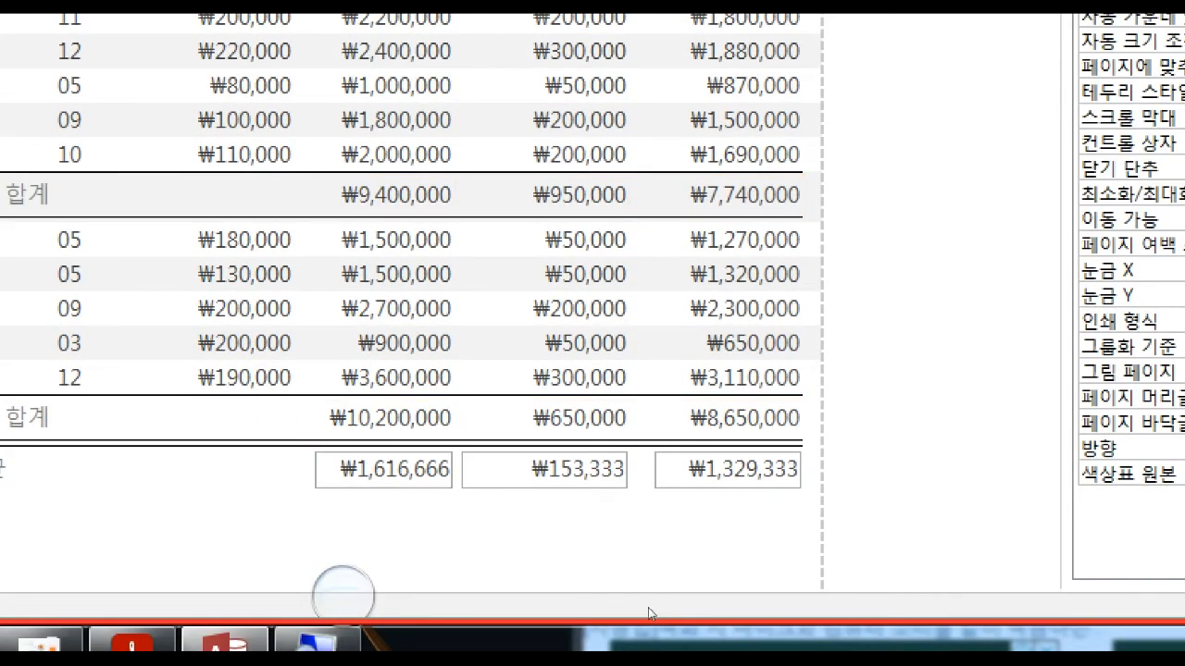
pyautogui.click(624, 585)
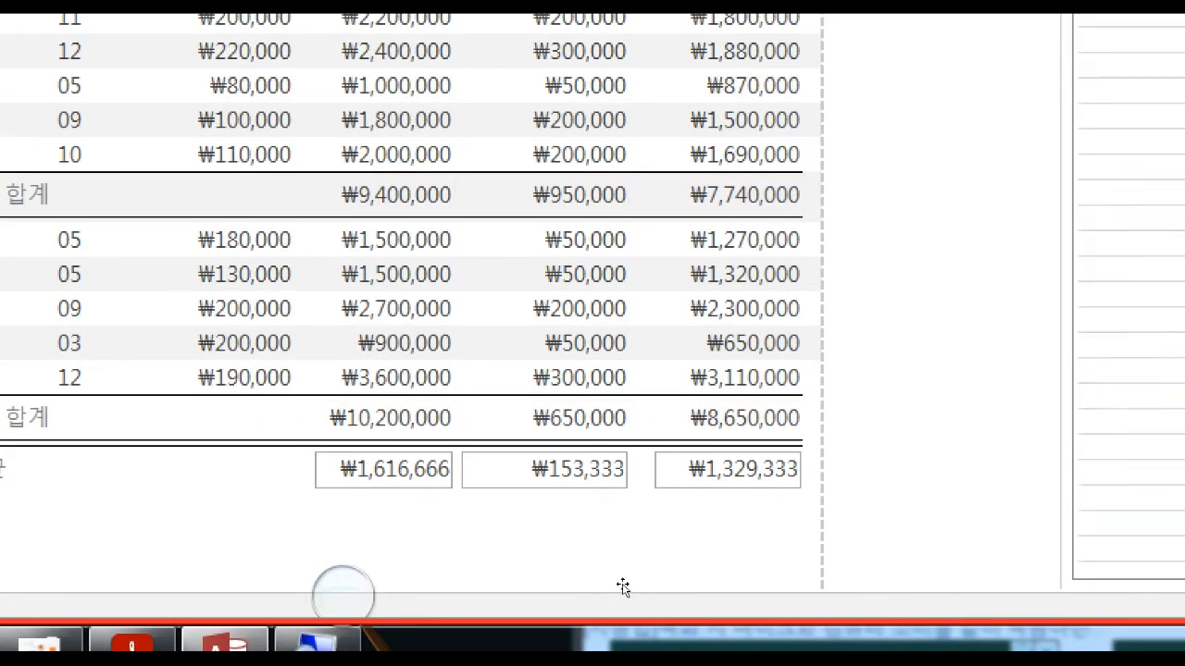
pyautogui.click(674, 588)
pyautogui.click(546, 618)
pyautogui.click(514, 581)
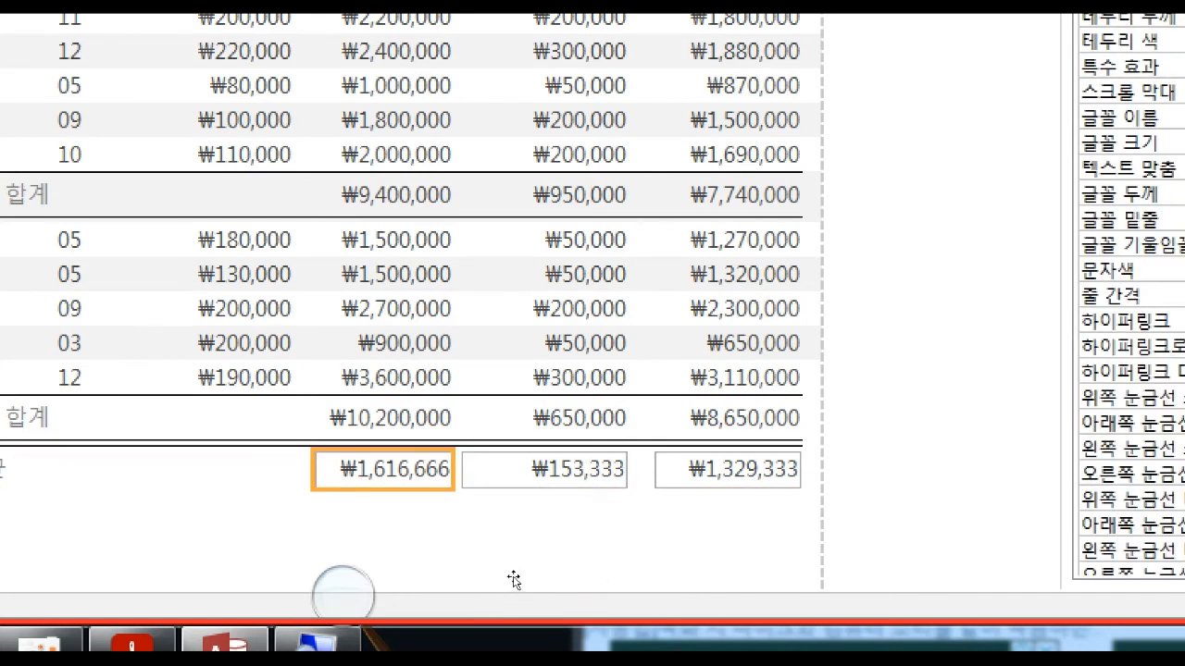
pyautogui.keyDown('shift'); pyautogui.click(606, 587); pyautogui.keyUp('shift')
pyautogui.keyDown('shift'); pyautogui.click(683, 582); pyautogui.keyUp('shift')
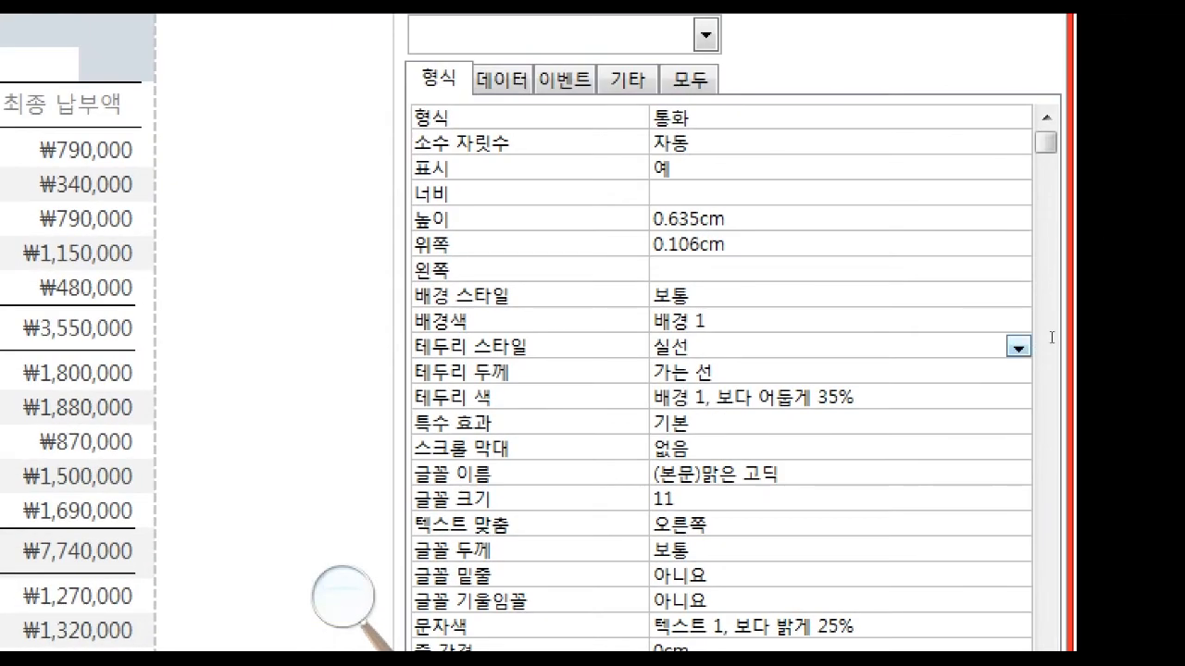
pyautogui.click(1164, 337)
pyautogui.click(1071, 350)
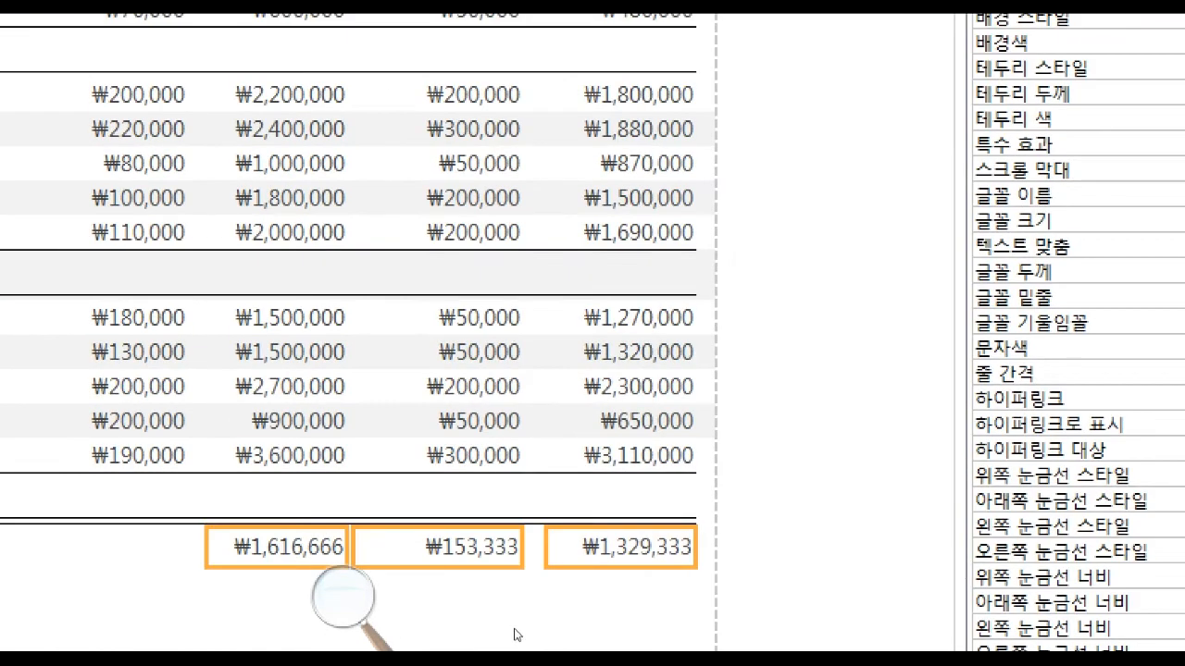
pyautogui.click(422, 598)
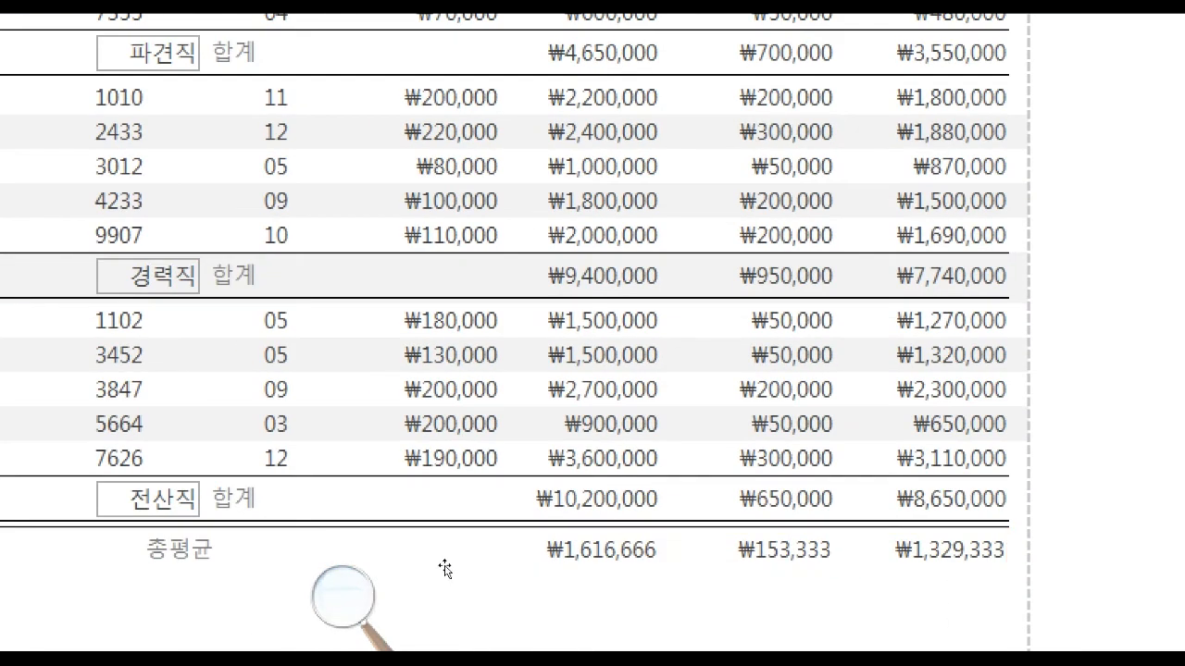
pyautogui.click(445, 594)
pyautogui.click(226, 577)
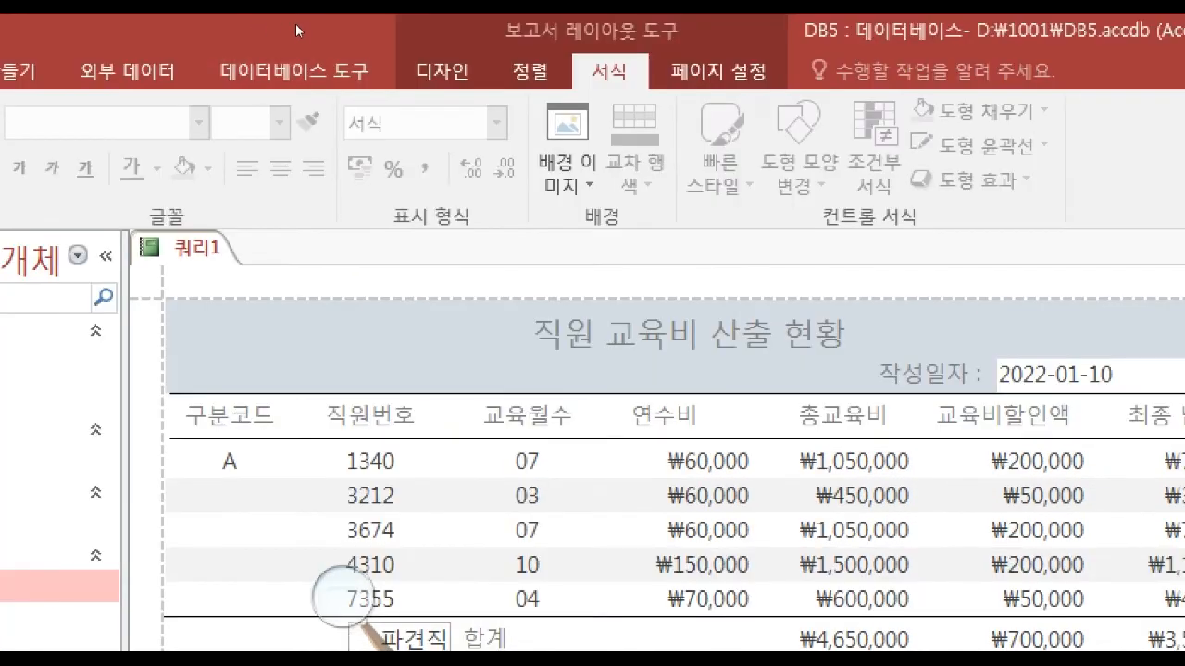
# In Design view, paste another copy of the line below the 총평균 row and extend the 보고서 바닥글 section slightly.
pyautogui.click(438, 72)
pyautogui.click(35, 166)
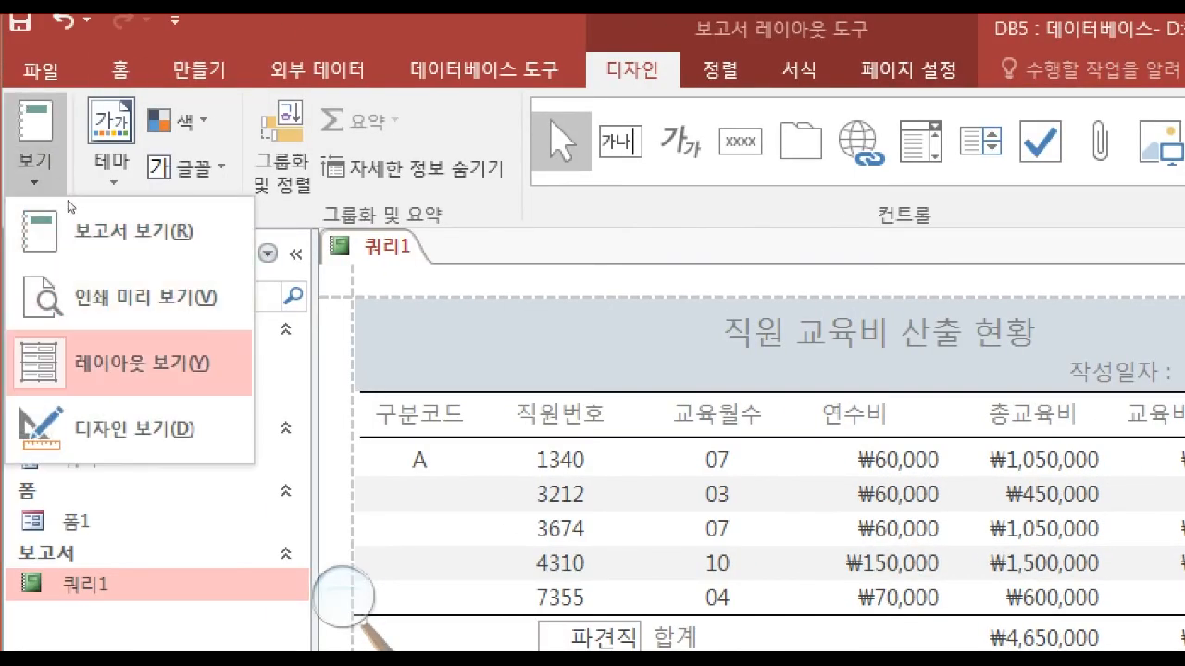
pyautogui.click(93, 426)
pyautogui.hotkey('ctrl', 'v')
pyautogui.press('Down')
pyautogui.press('Down')
pyautogui.press('Down')
pyautogui.press('Down')
pyautogui.press('Down')
pyautogui.press('Down')
pyautogui.press('Down')
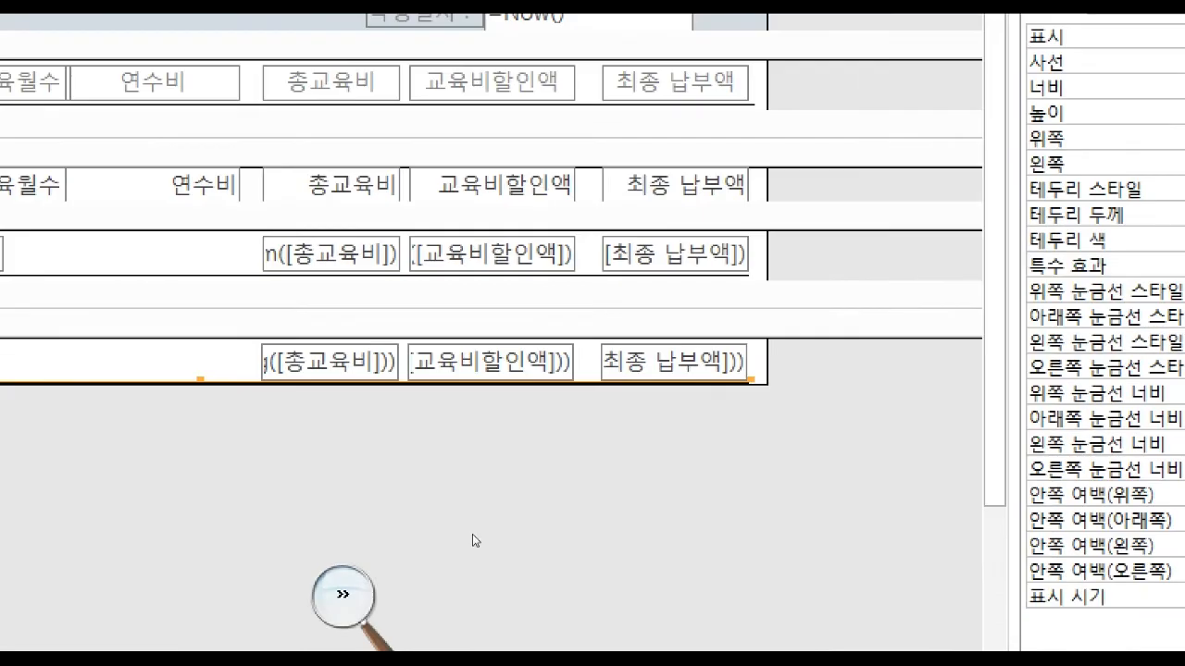
pyautogui.click(489, 470)
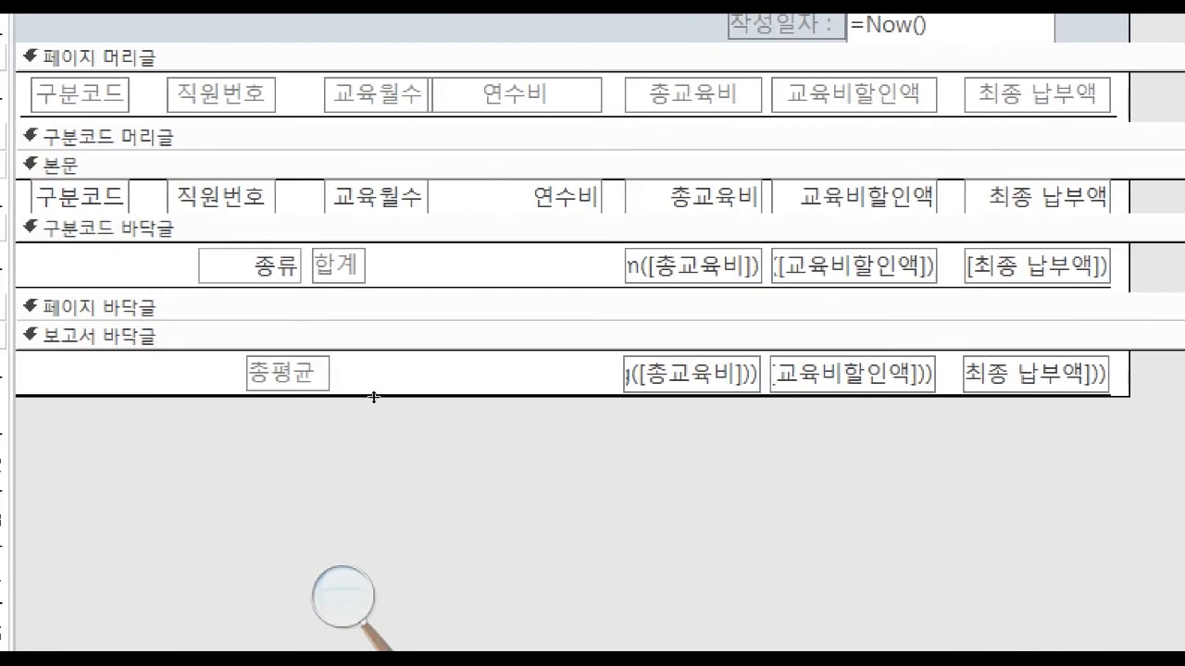
pyautogui.moveTo(373, 397); pyautogui.dragTo(378, 405)
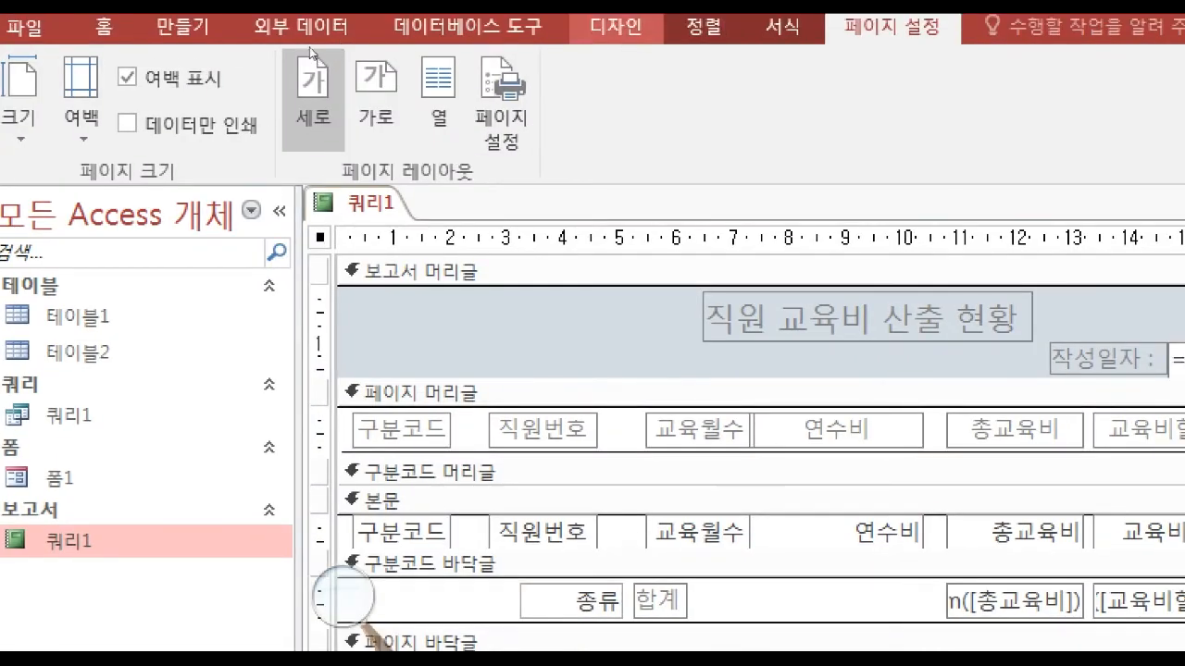
# In Layout view, set the alternate row color of the 본문 section to white.
pyautogui.click(622, 20)
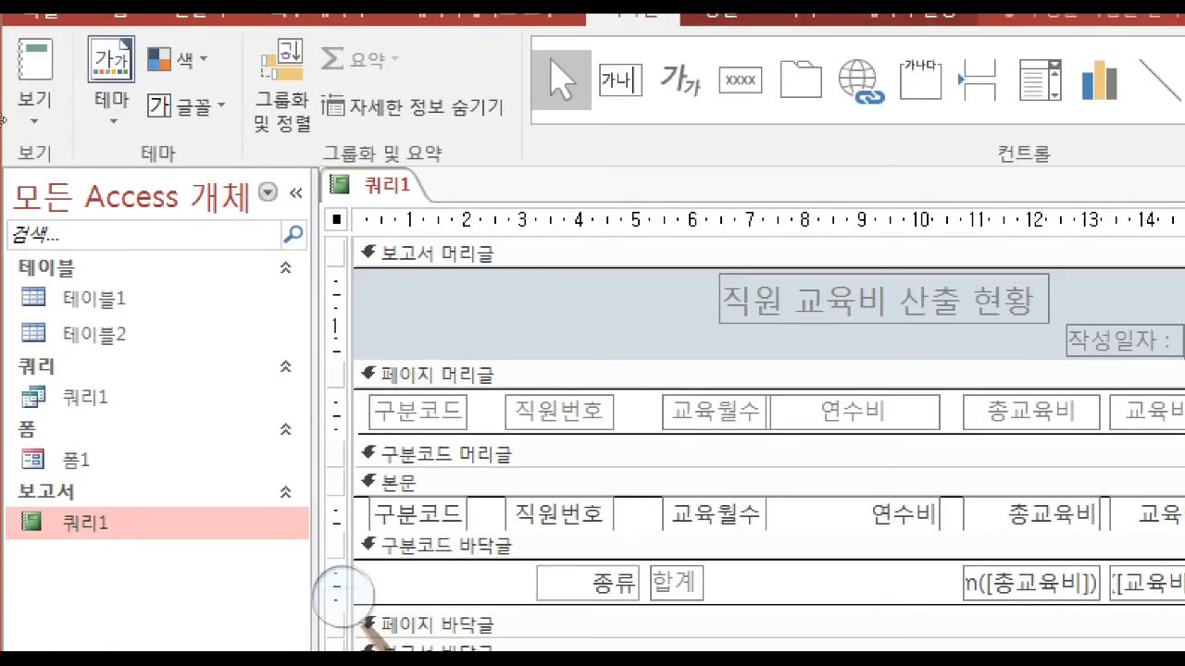
pyautogui.click(30, 109)
pyautogui.click(96, 301)
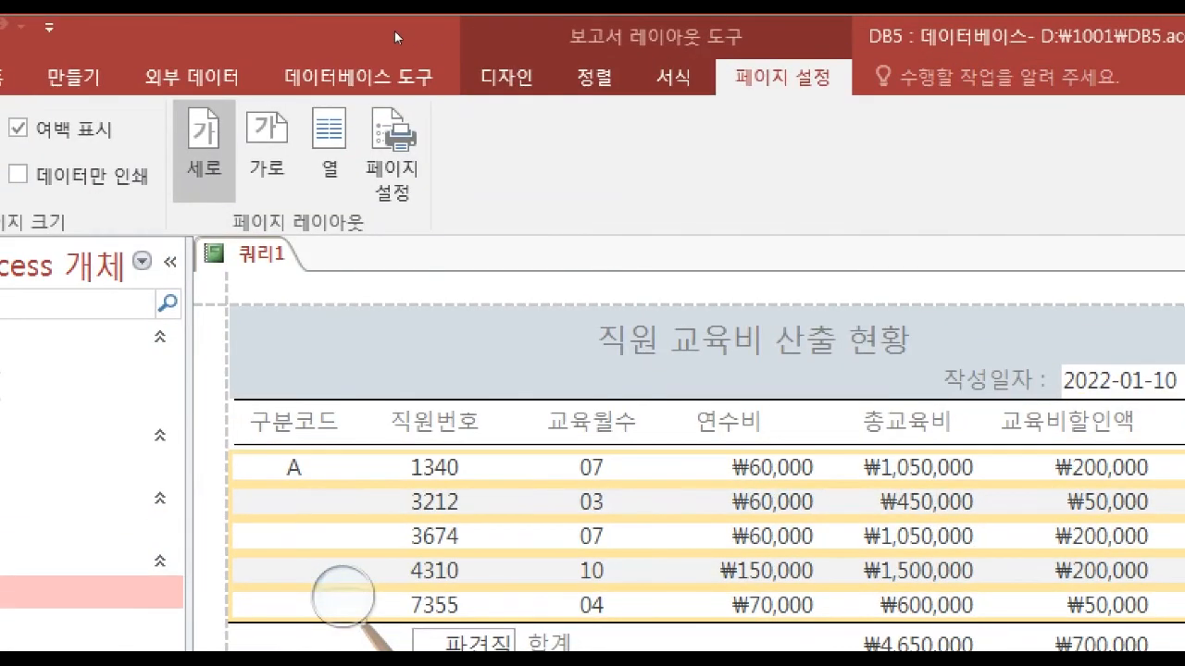
pyautogui.click(674, 78)
pyautogui.click(1027, 117)
pyautogui.click(1028, 117)
pyautogui.click(706, 182)
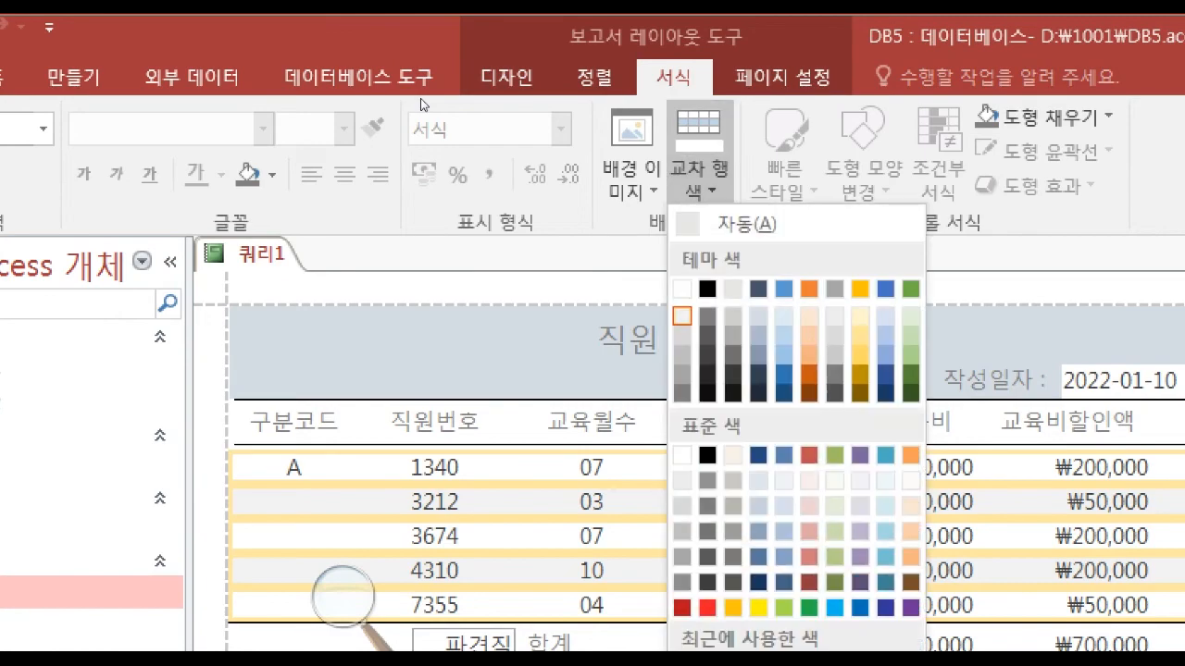
pyautogui.click(682, 288)
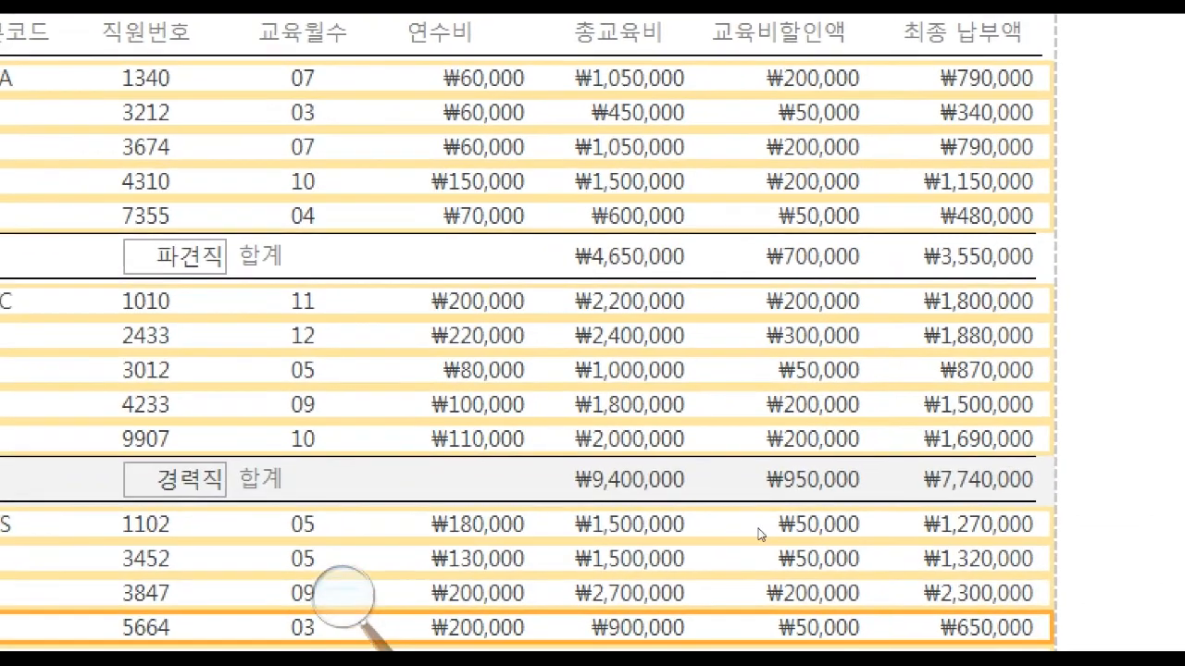
# Set the alternate row color of the 구분코드 바닥글 section with the 합계 rows to white.
pyautogui.click(714, 452)
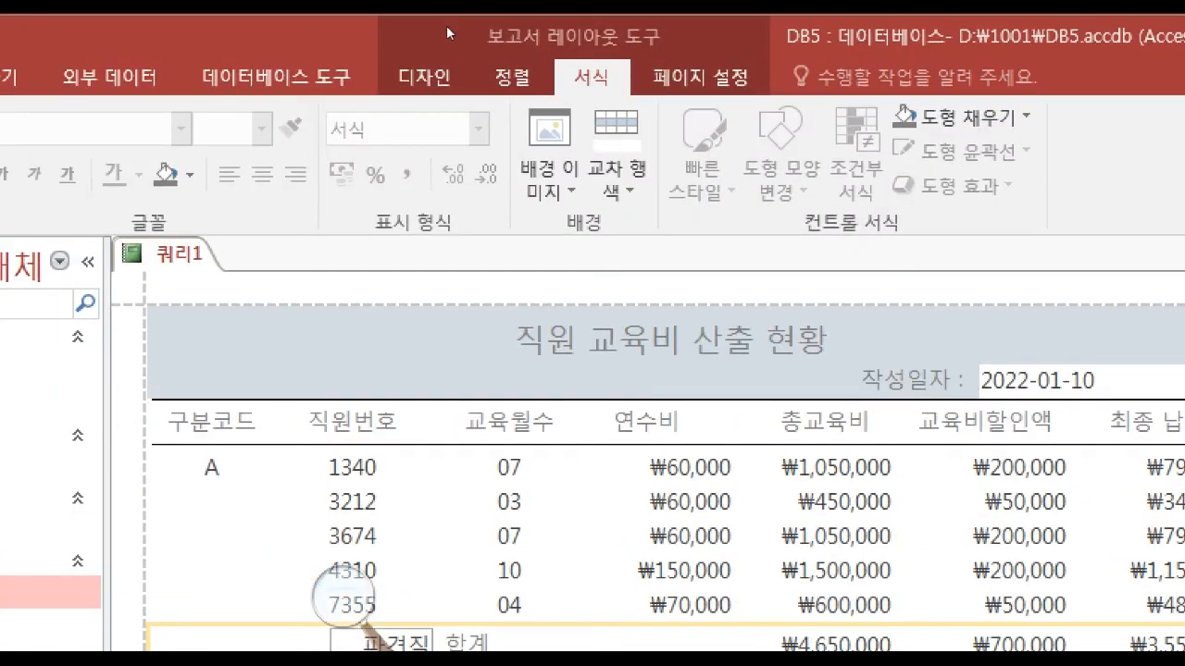
pyautogui.click(613, 188)
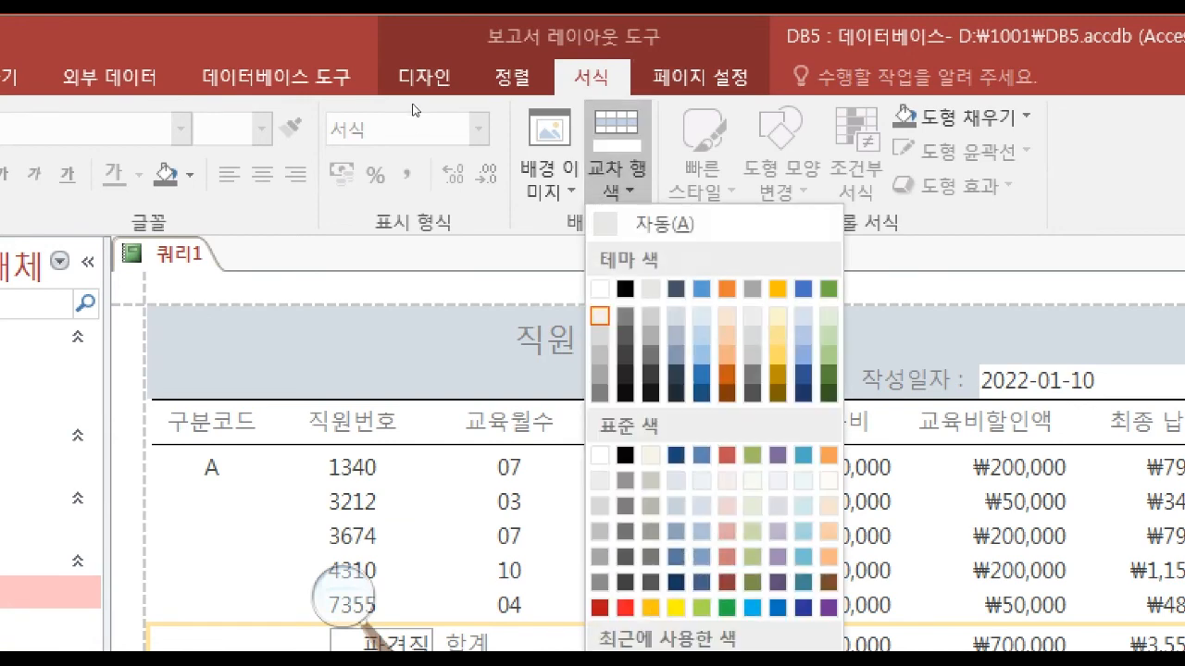
pyautogui.click(599, 289)
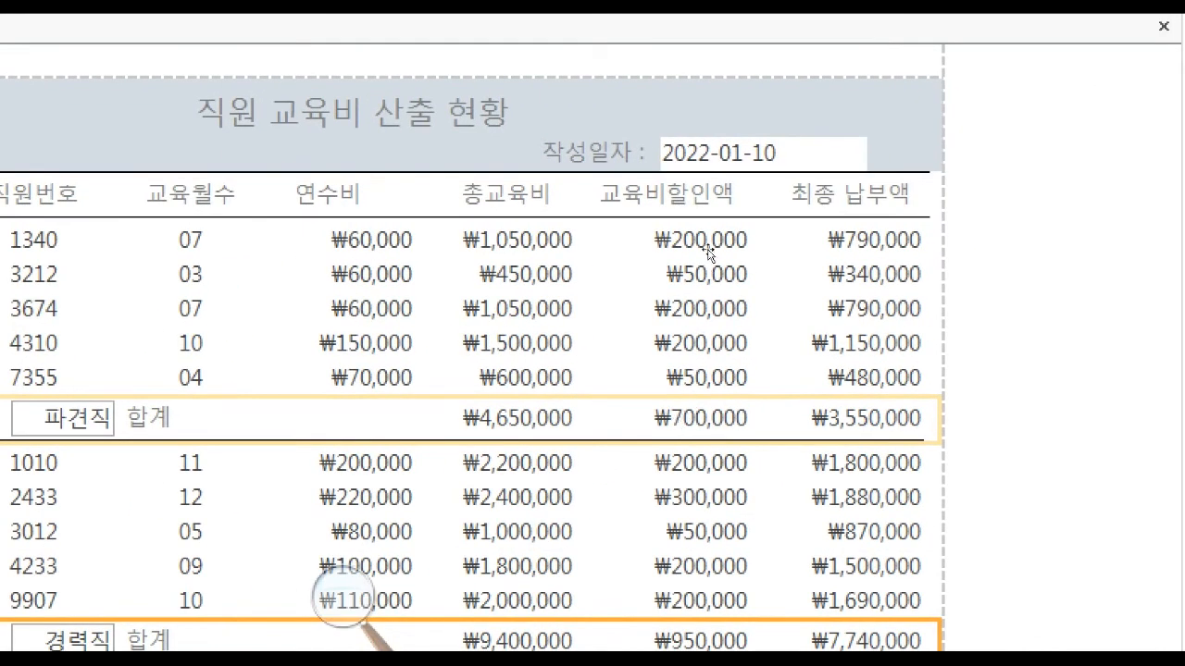
# Fill the background of the 보고서 머리글 section behind the report title with white.
pyautogui.click(713, 172)
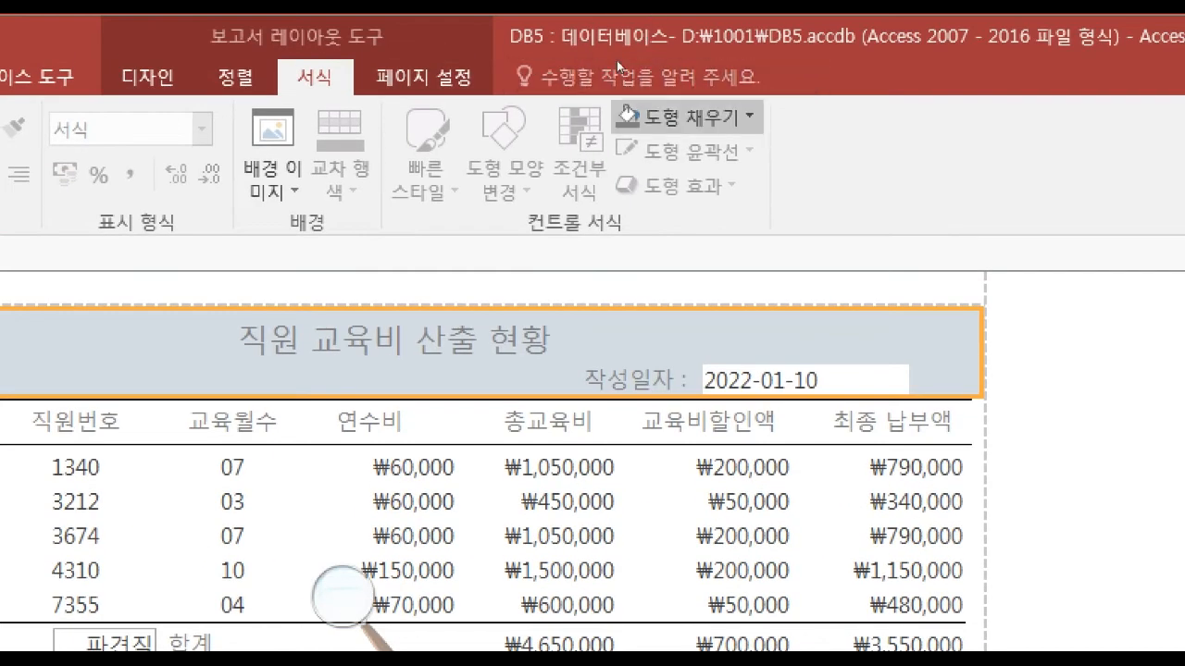
pyautogui.click(683, 117)
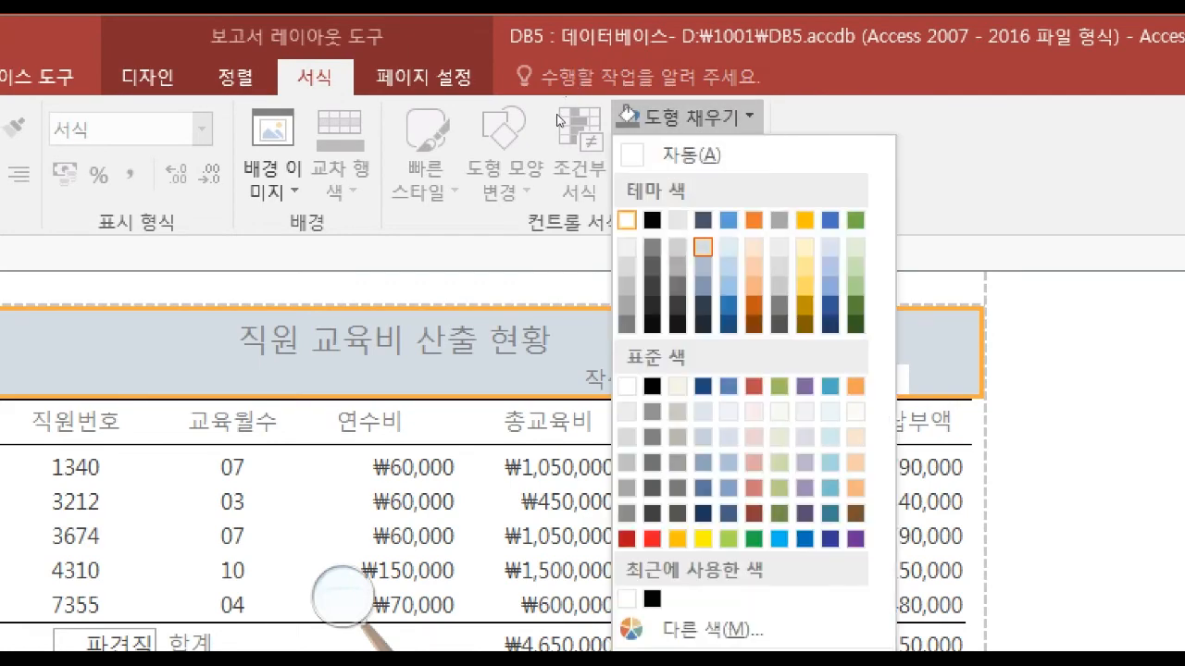
pyautogui.click(627, 221)
pyautogui.press('Down')
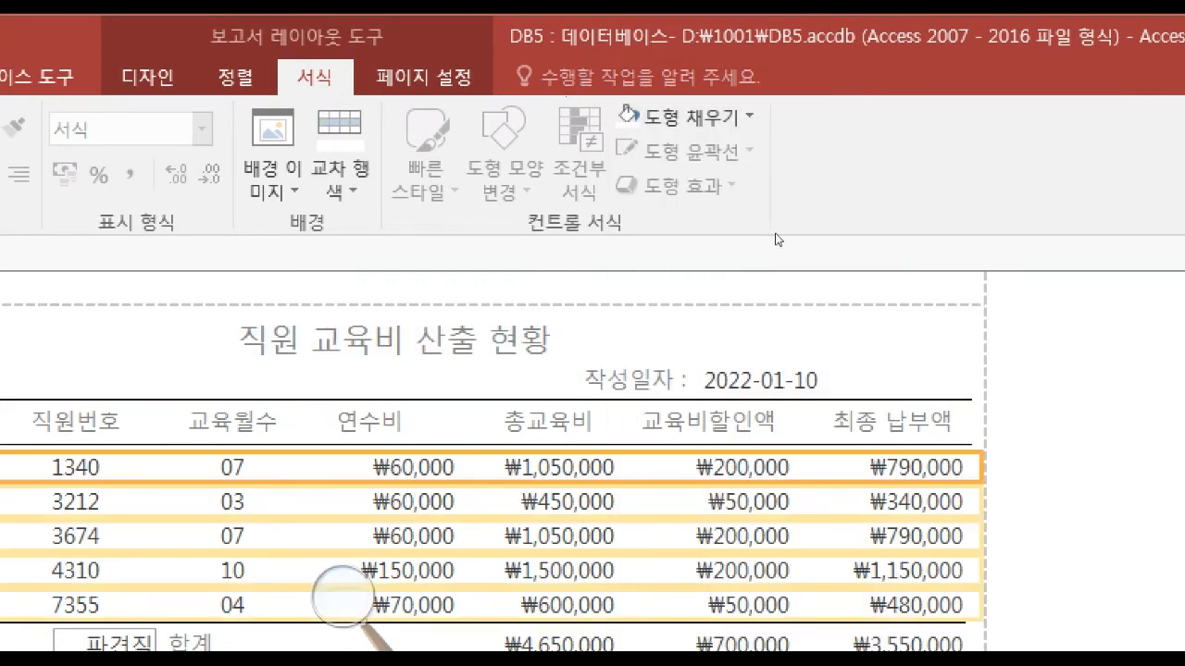
pyautogui.press('Up')
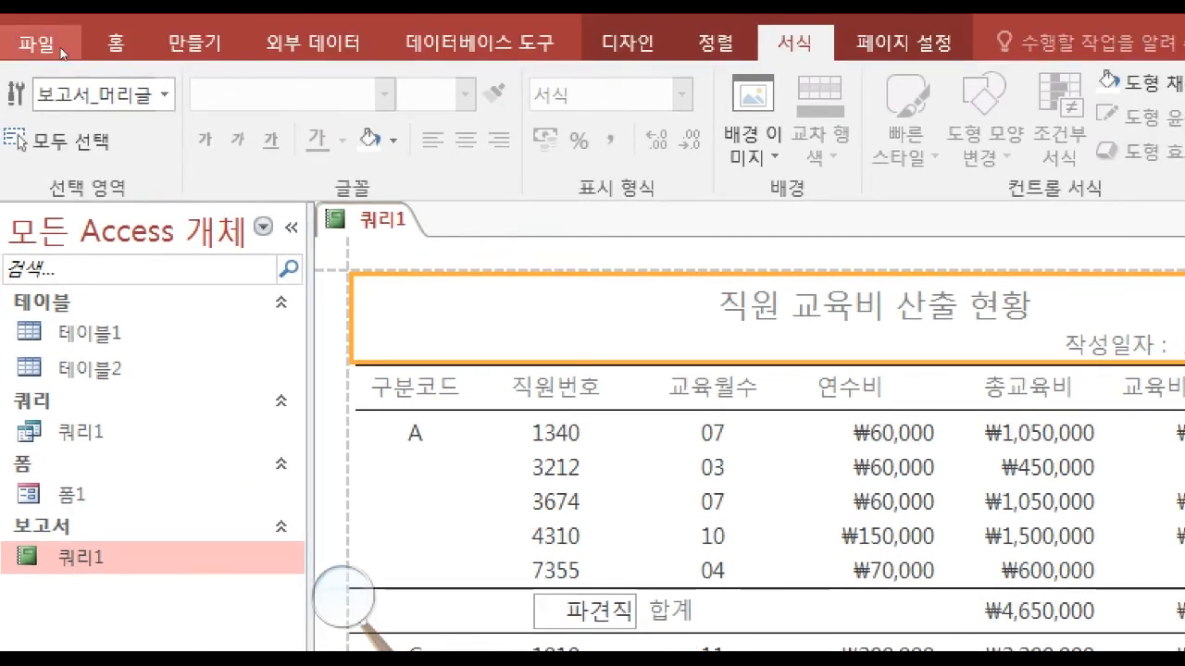
# Examine the report's lines, rows and backgrounds down to the 총평균 row in print preview and return to Layout view.
pyautogui.click(628, 42)
pyautogui.click(41, 147)
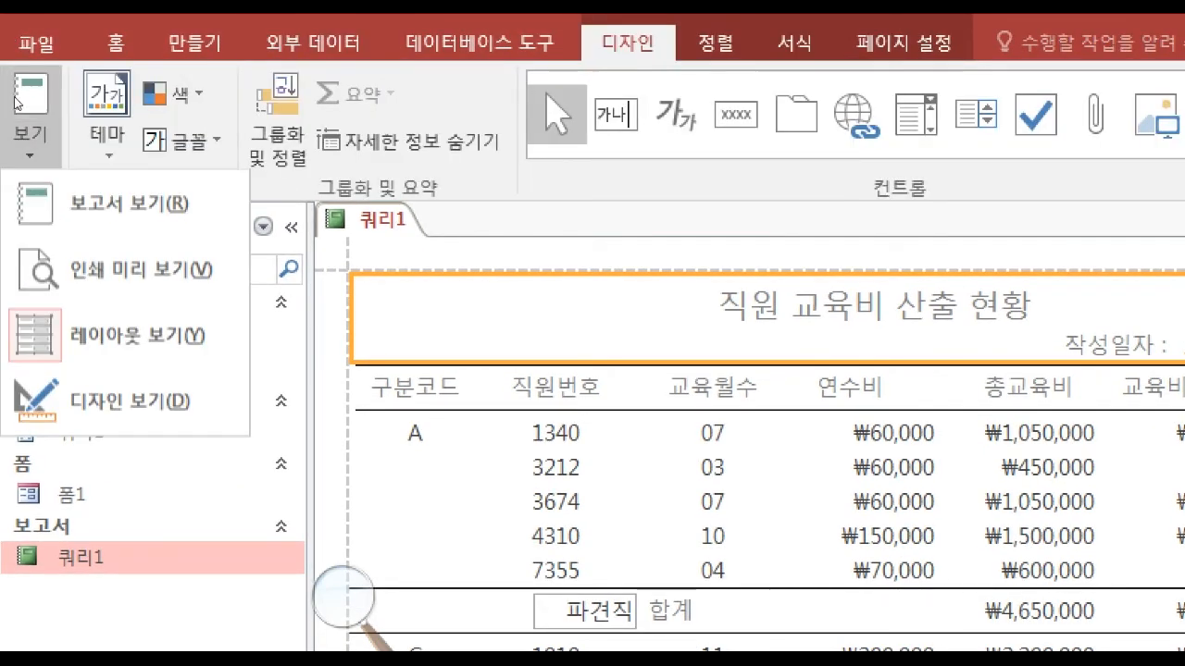
pyautogui.press('v')
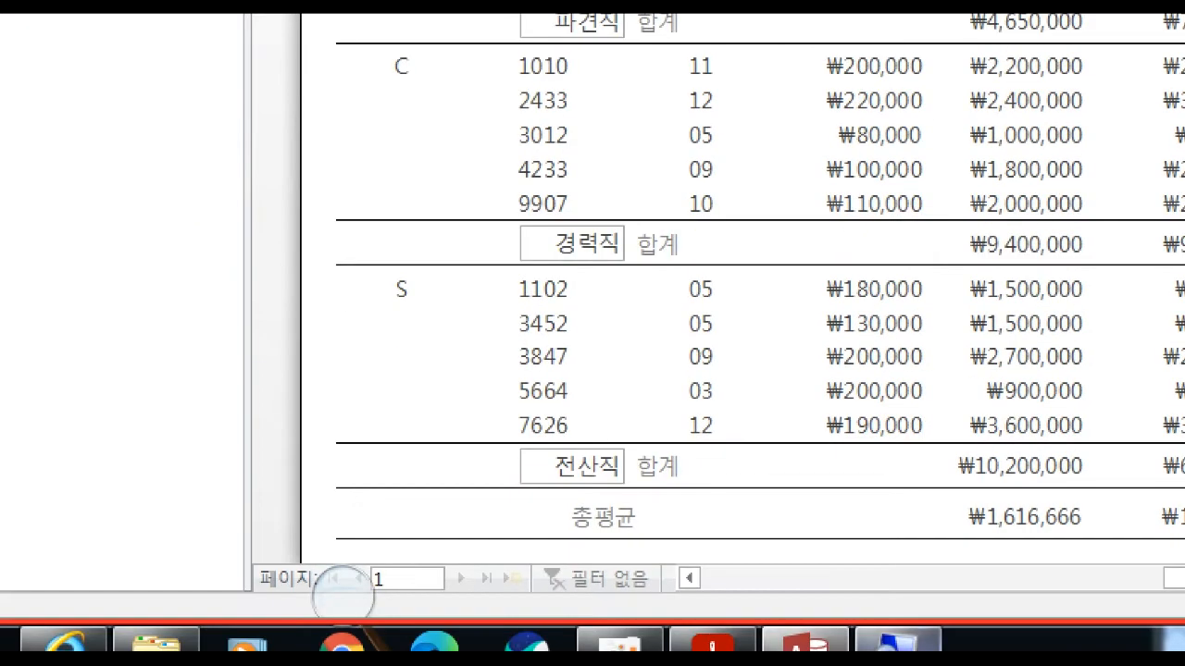
pyautogui.scroll(-5, 405, 560)
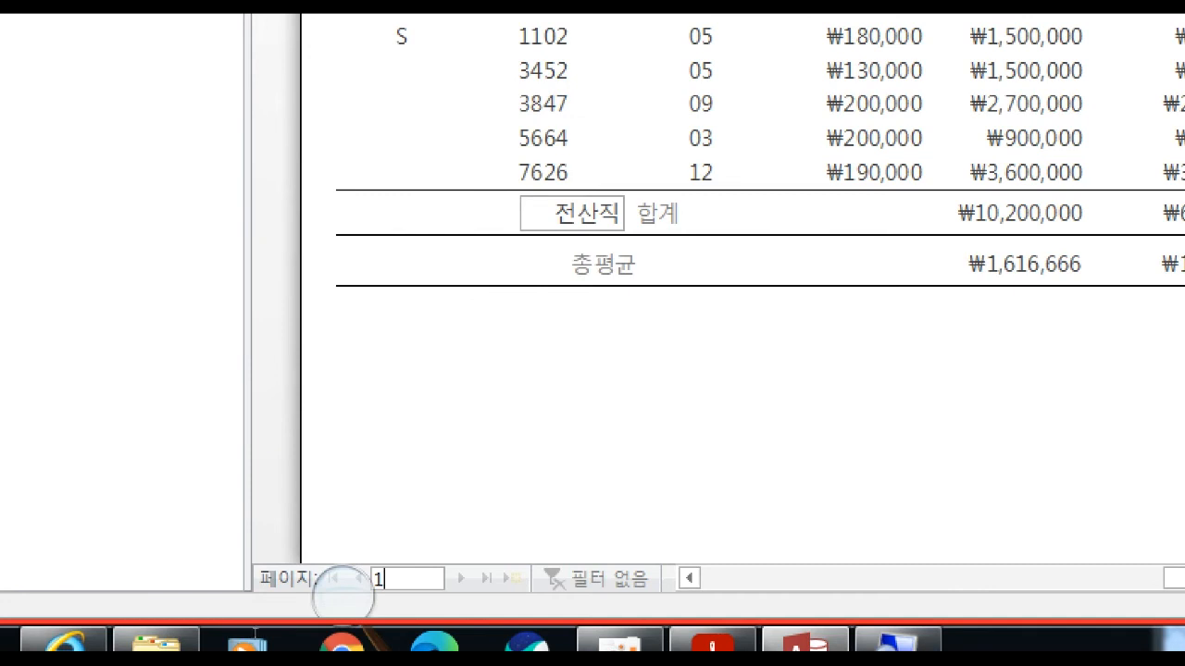
pyautogui.click(343, 595)
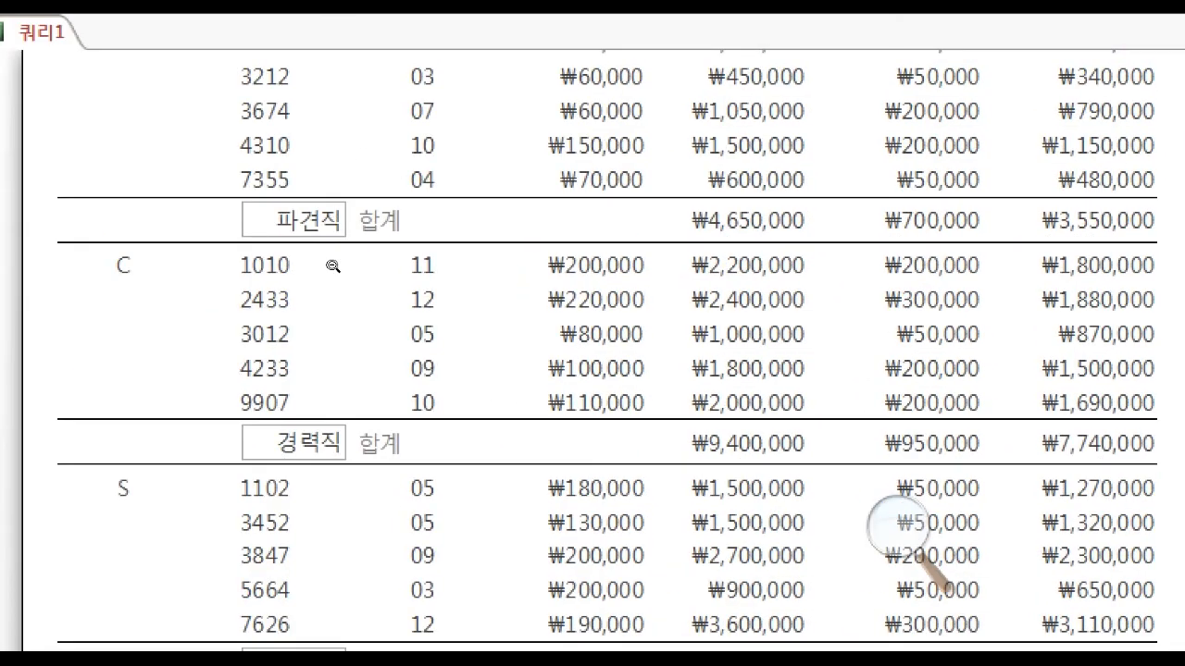
pyautogui.hotkey('ctrl', 'p')
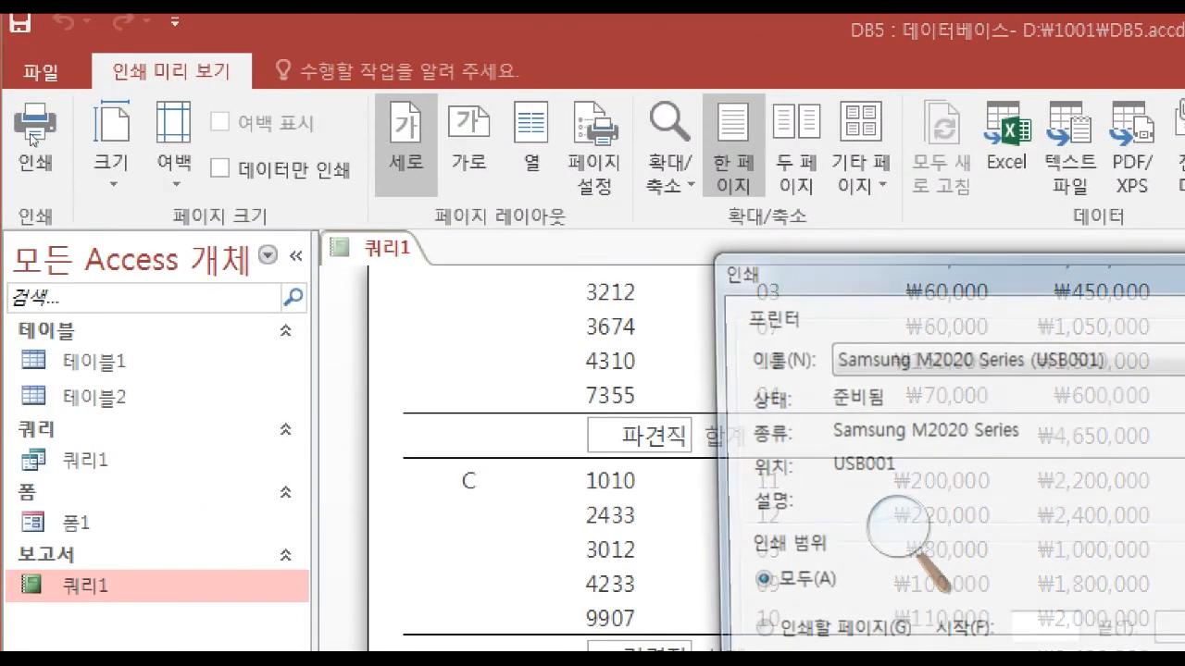
pyautogui.click(1064, 390)
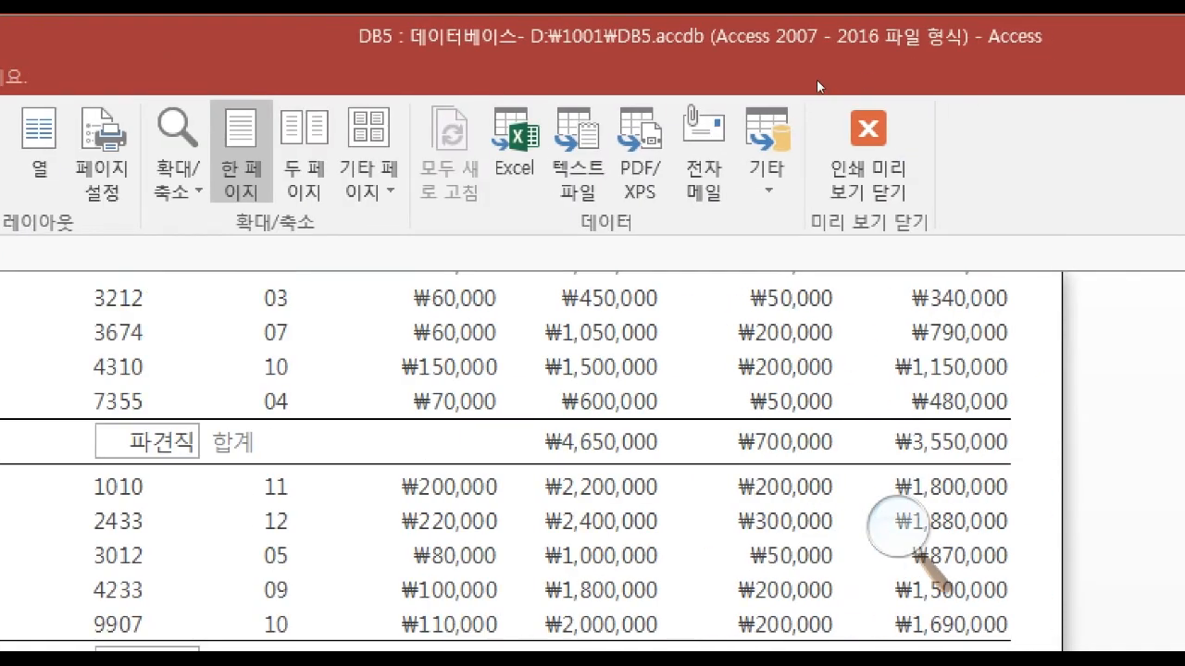
pyautogui.click(868, 153)
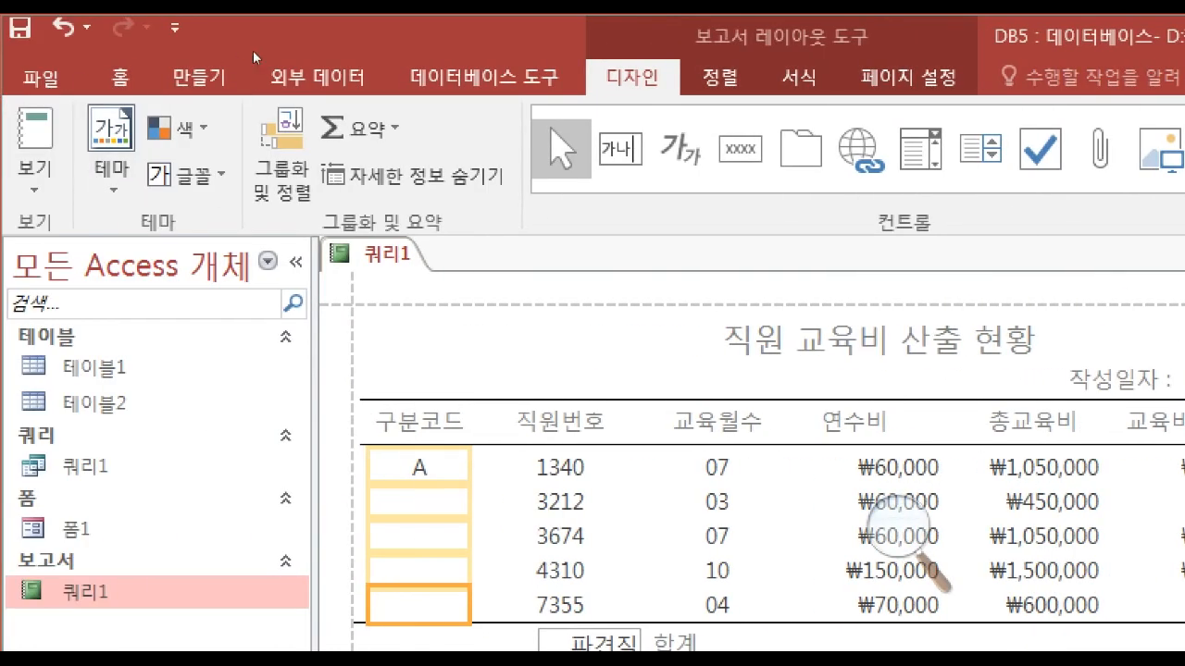
# Remove the border around the 파견직 text box in the 합계 row by changing its border style.
pyautogui.click(38, 187)
pyautogui.click(40, 191)
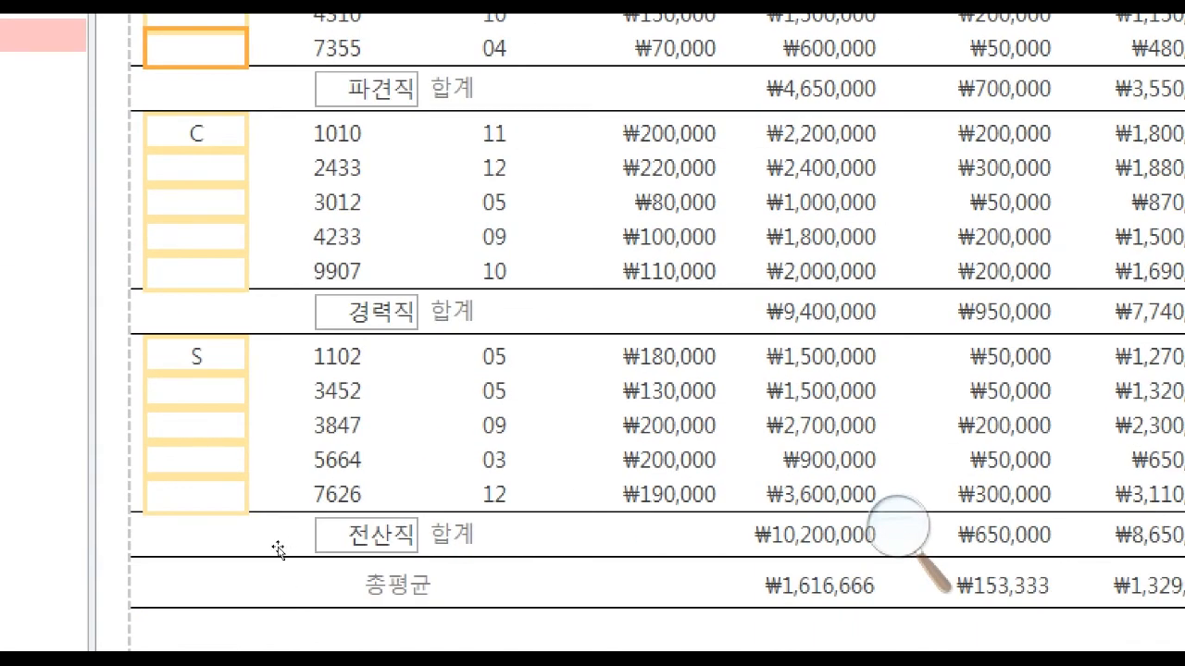
pyautogui.click(278, 550)
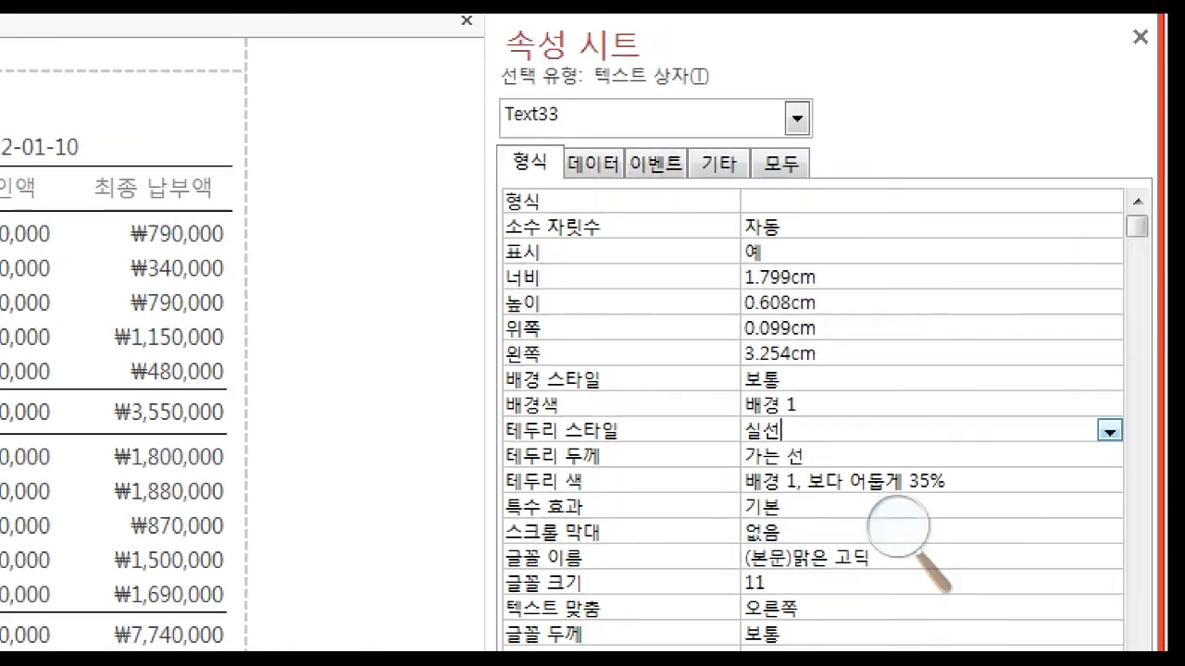
pyautogui.click(1063, 431)
pyautogui.click(1016, 452)
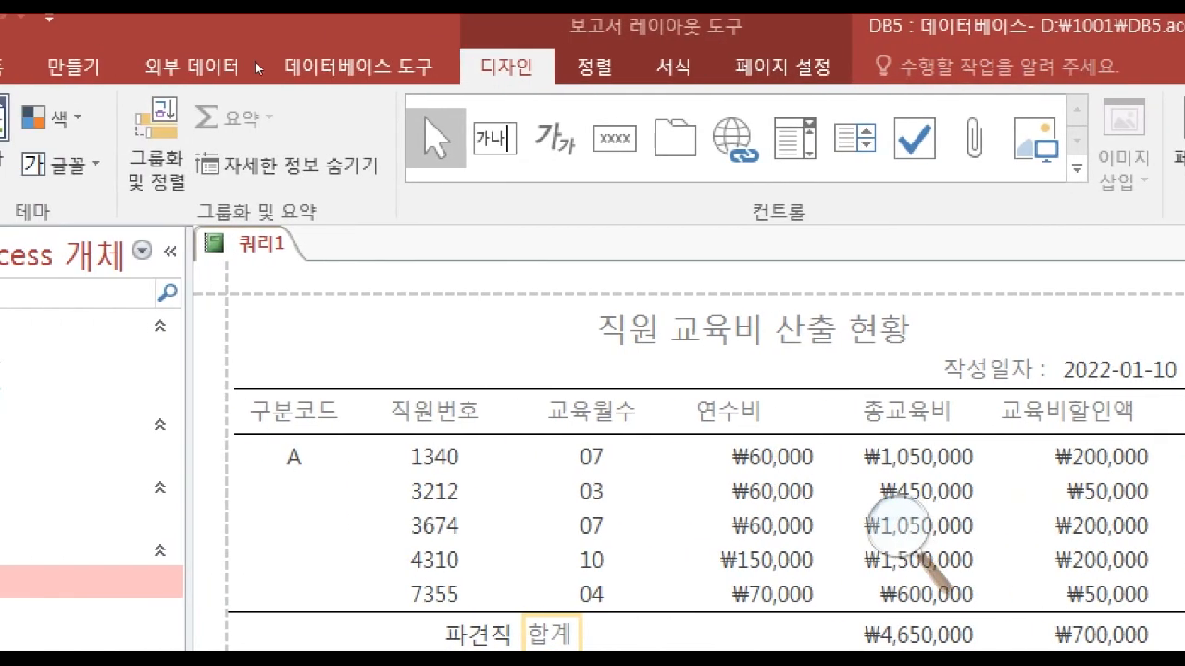
# Set the font color of the 합계 and 총평균 labels to black (검정, 텍스트 1).
pyautogui.click(673, 66)
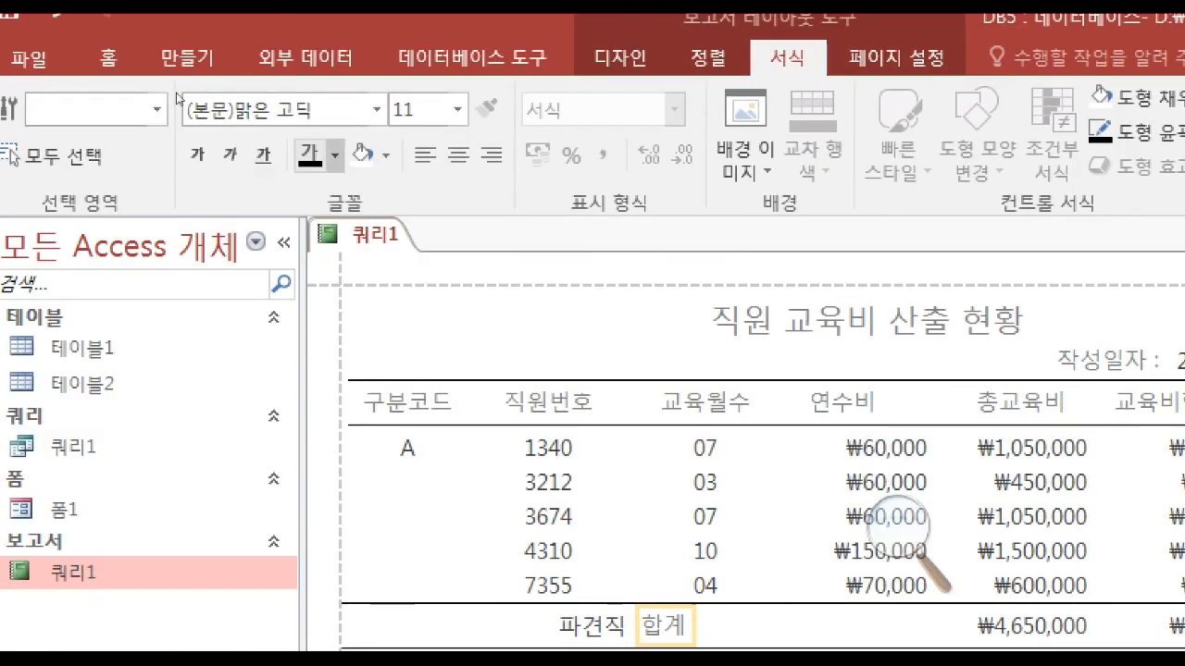
pyautogui.click(334, 155)
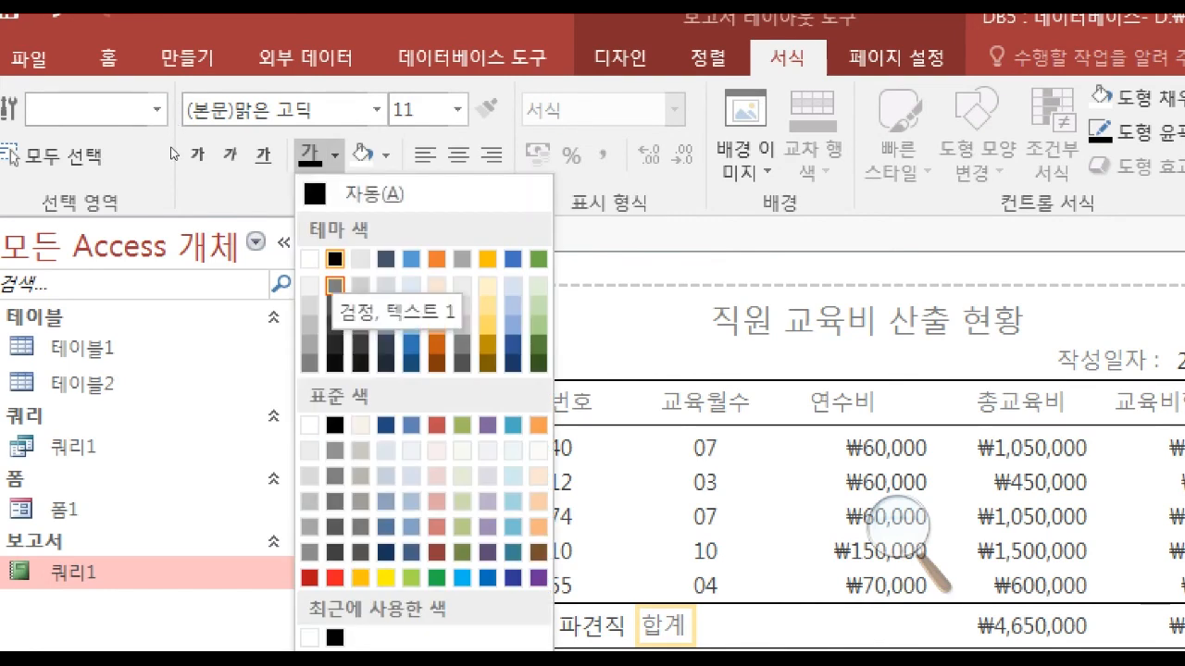
pyautogui.click(335, 260)
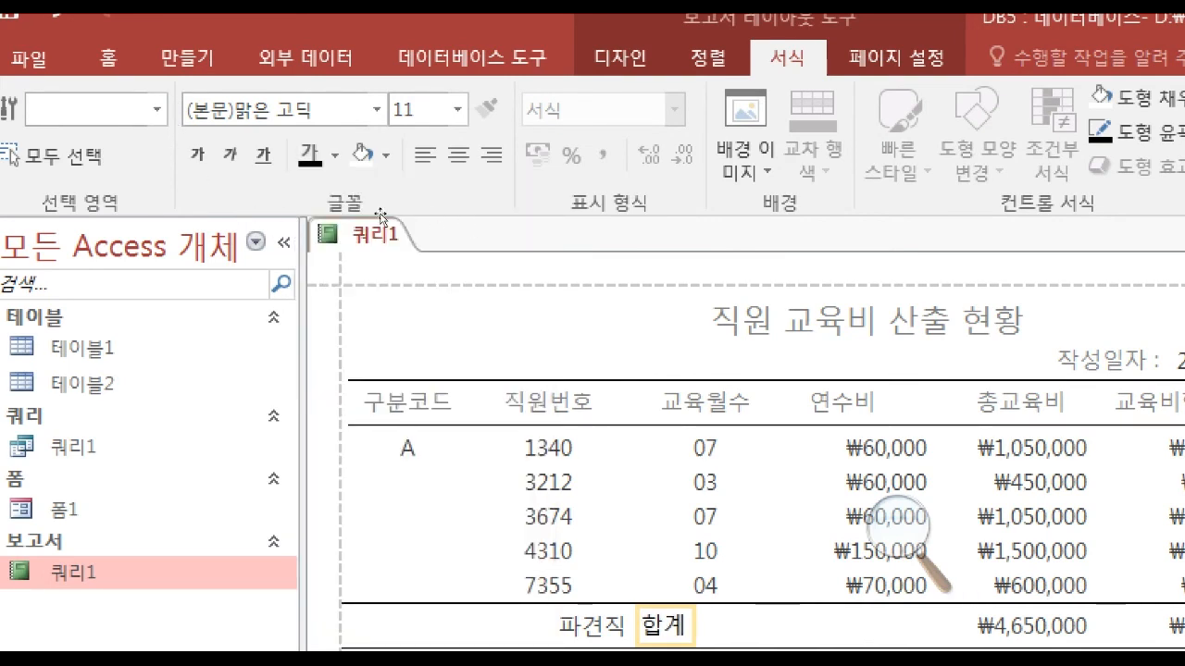
# Set the font color of all seven column headings, from 구분코드 to 최종 납부액, to black.
pyautogui.click(407, 403)
pyautogui.keyDown('shift'); pyautogui.click(548, 403); pyautogui.keyUp('shift')
pyautogui.keyDown('shift'); pyautogui.click(718, 408); pyautogui.keyUp('shift')
pyautogui.keyDown('shift'); pyautogui.click(854, 408); pyautogui.keyUp('shift')
pyautogui.keyDown('shift'); pyautogui.click(1032, 408); pyautogui.keyUp('shift')
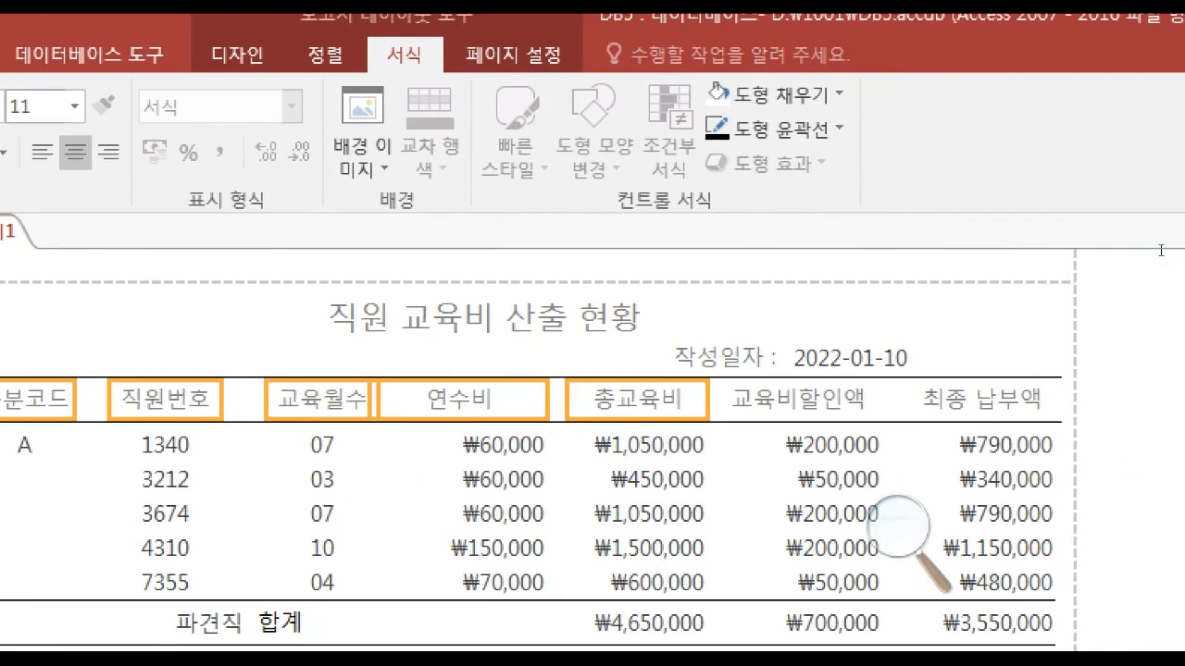
pyautogui.keyDown('shift'); pyautogui.click(798, 400); pyautogui.keyUp('shift')
pyautogui.keyDown('shift'); pyautogui.click(982, 400); pyautogui.keyUp('shift')
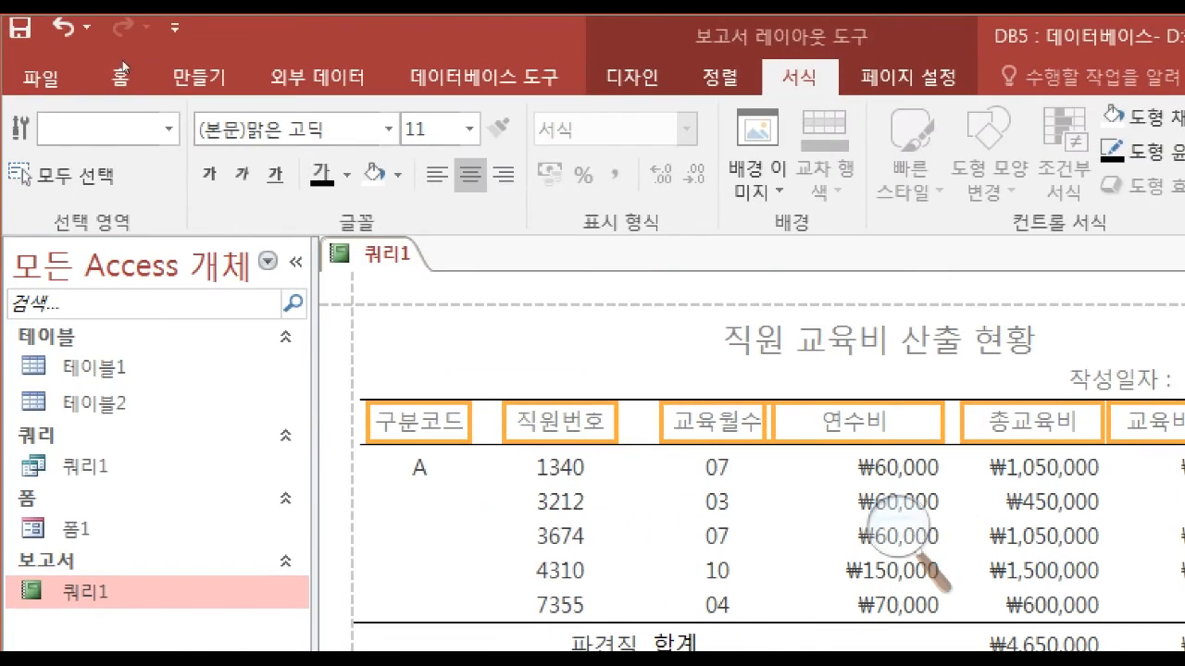
pyautogui.click(347, 175)
pyautogui.click(347, 279)
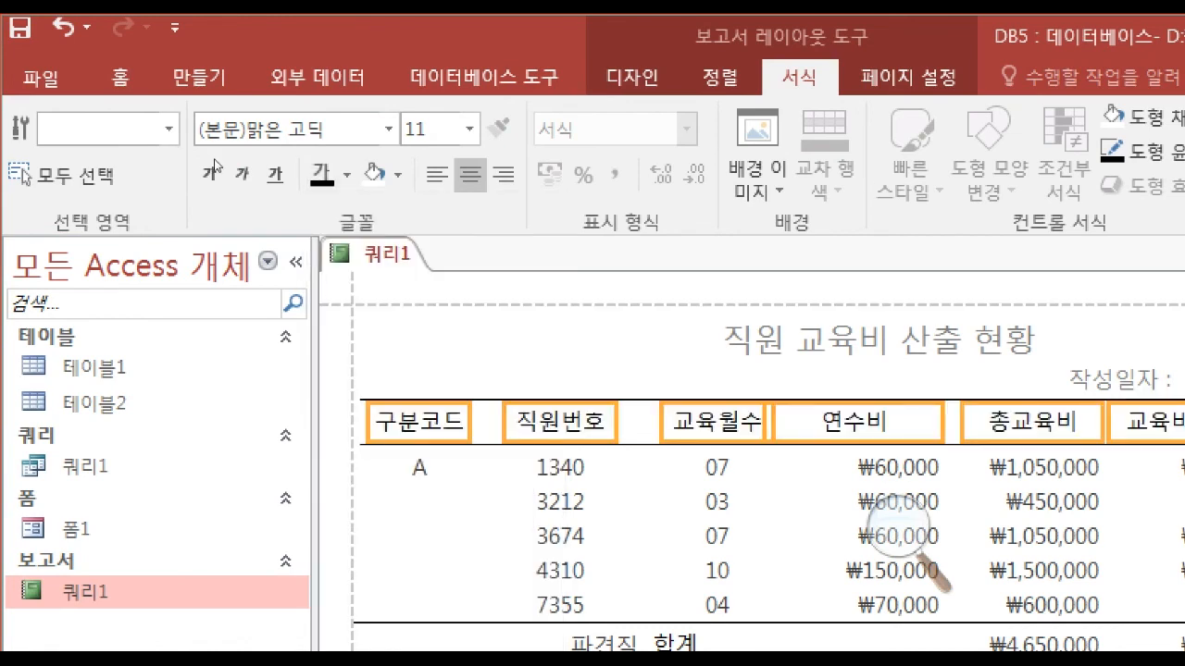
# Set the font color of the report title and the 작성일자 label to black.
pyautogui.click(879, 340)
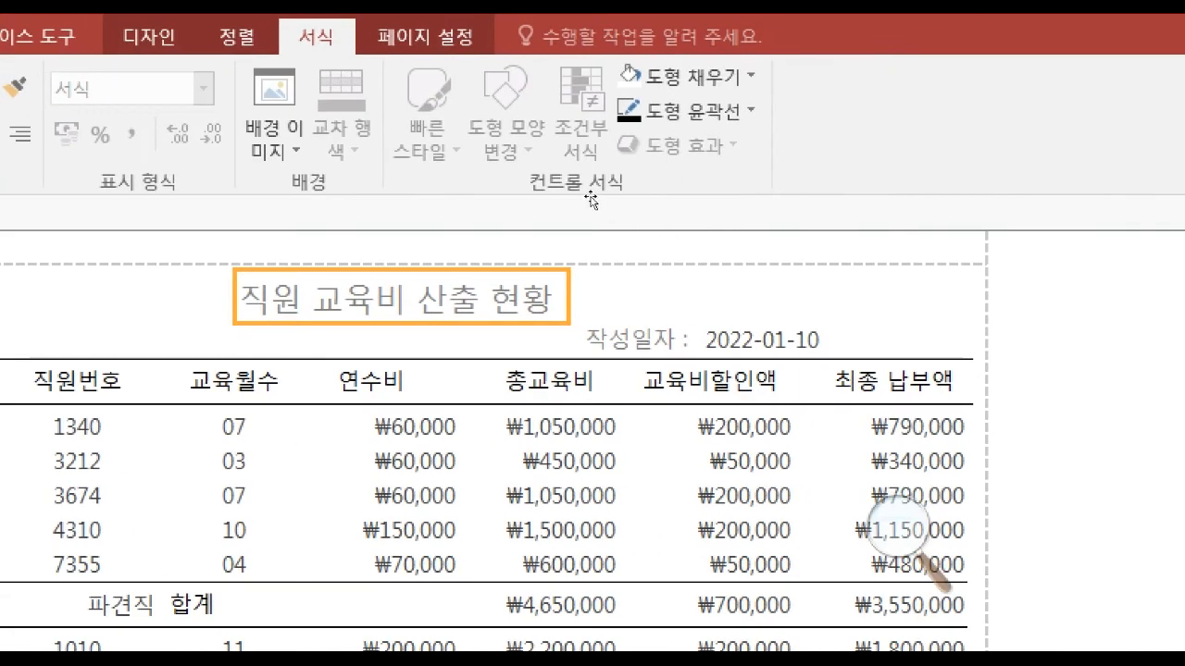
pyautogui.keyDown('shift'); pyautogui.click(641, 338); pyautogui.keyUp('shift')
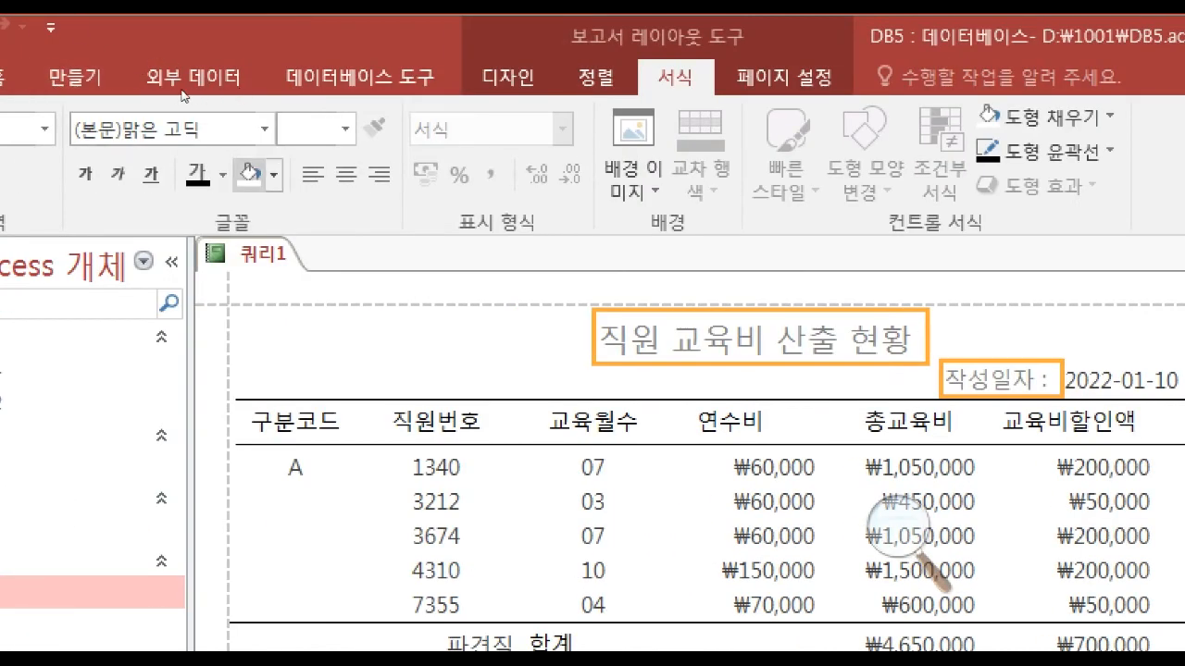
pyautogui.click(222, 175)
pyautogui.click(223, 278)
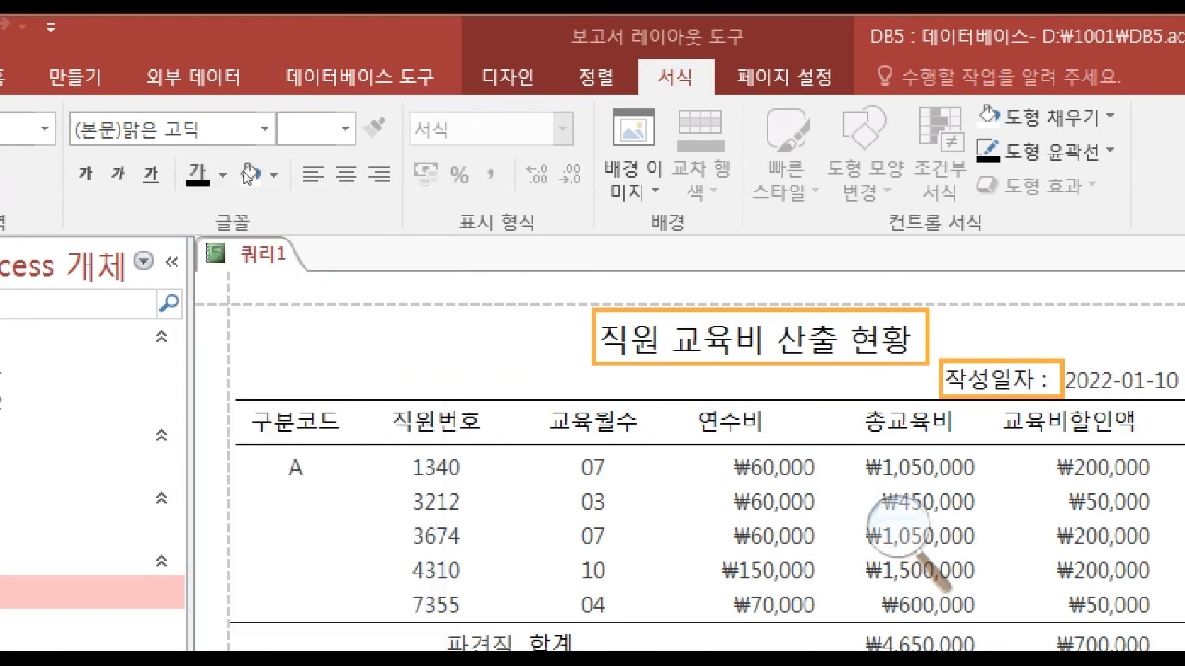
pyautogui.press('Escape')
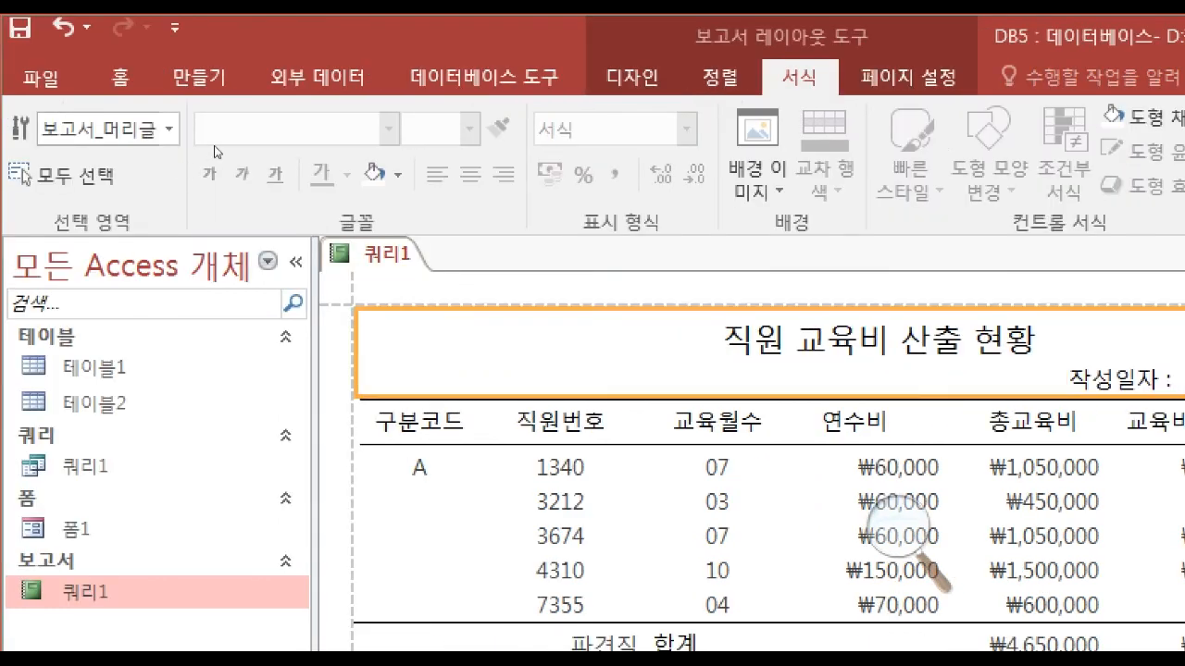
# Check the headings, the column alignment and the whole report in print preview and return to Layout view.
pyautogui.click(632, 77)
pyautogui.click(37, 178)
pyautogui.click(102, 305)
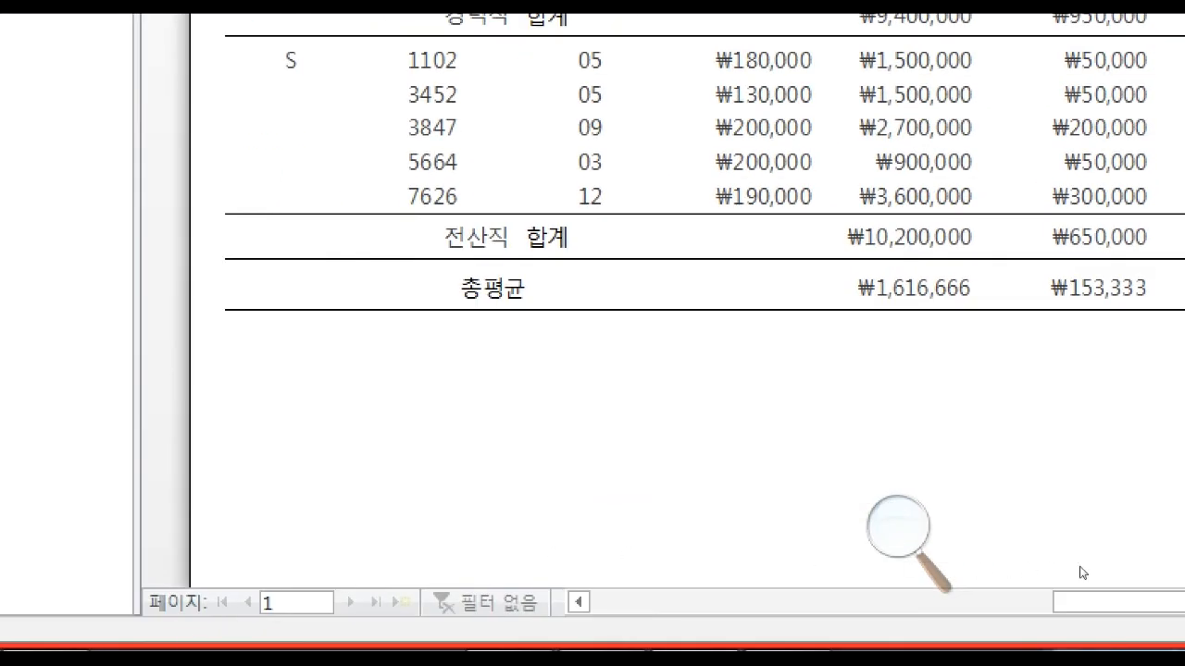
pyautogui.scroll(5, 608, 551)
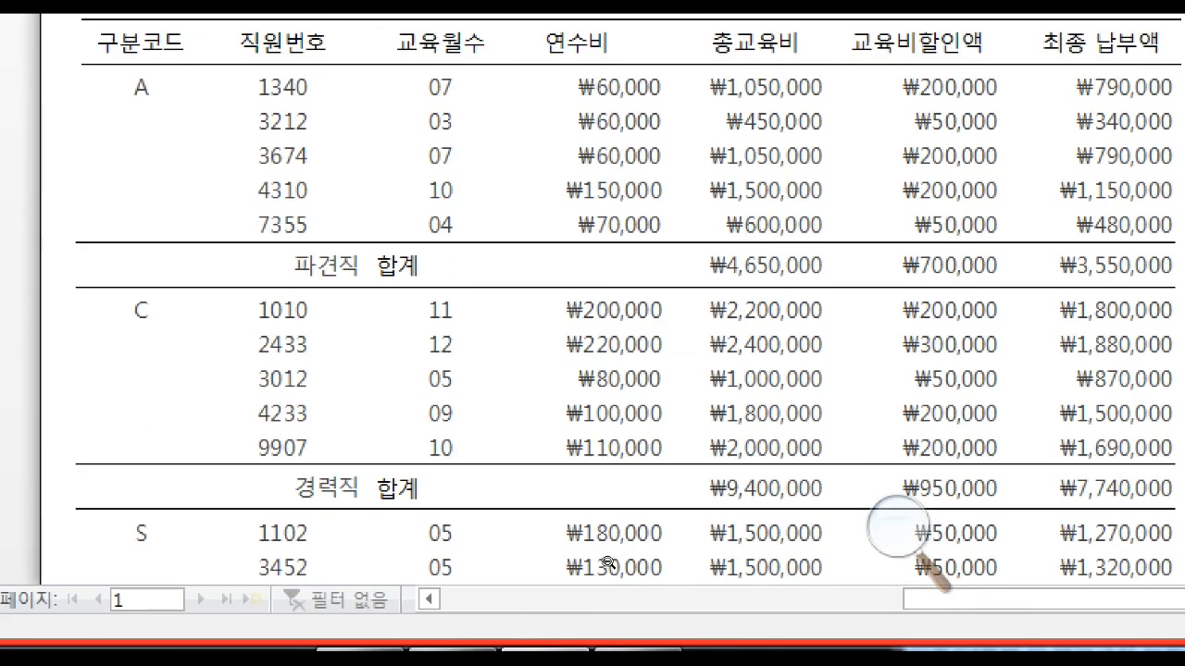
pyautogui.scroll(-1, 608, 555)
pyautogui.scroll(2, 608, 560)
pyautogui.scroll(3, 609, 565)
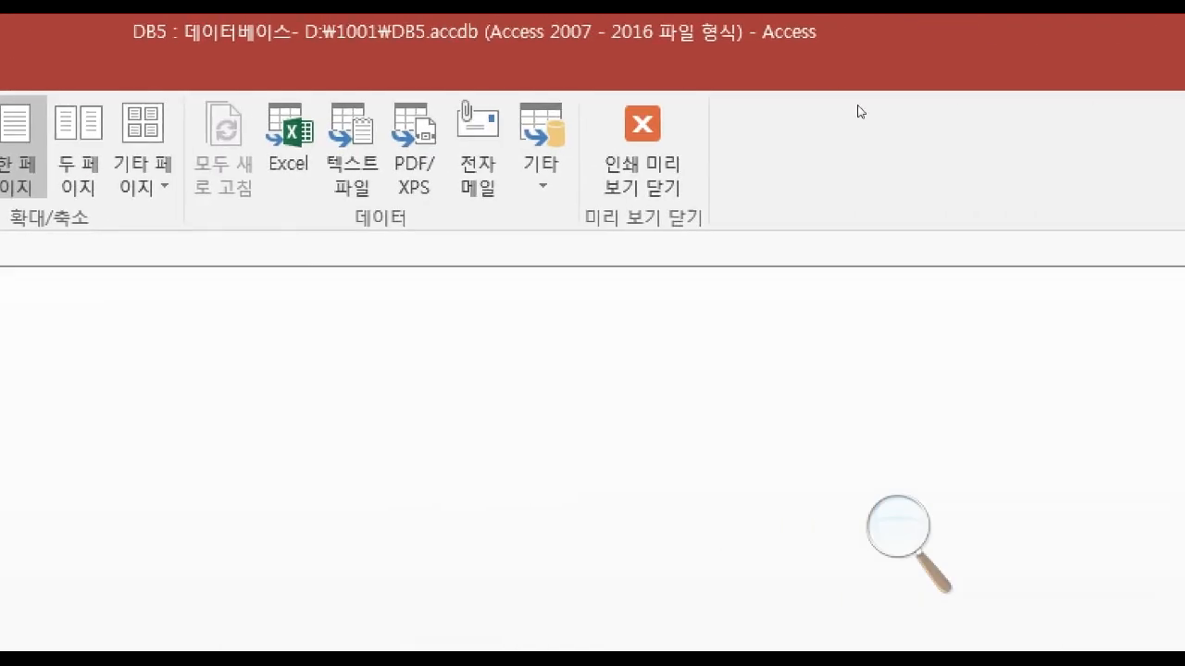
pyautogui.click(643, 138)
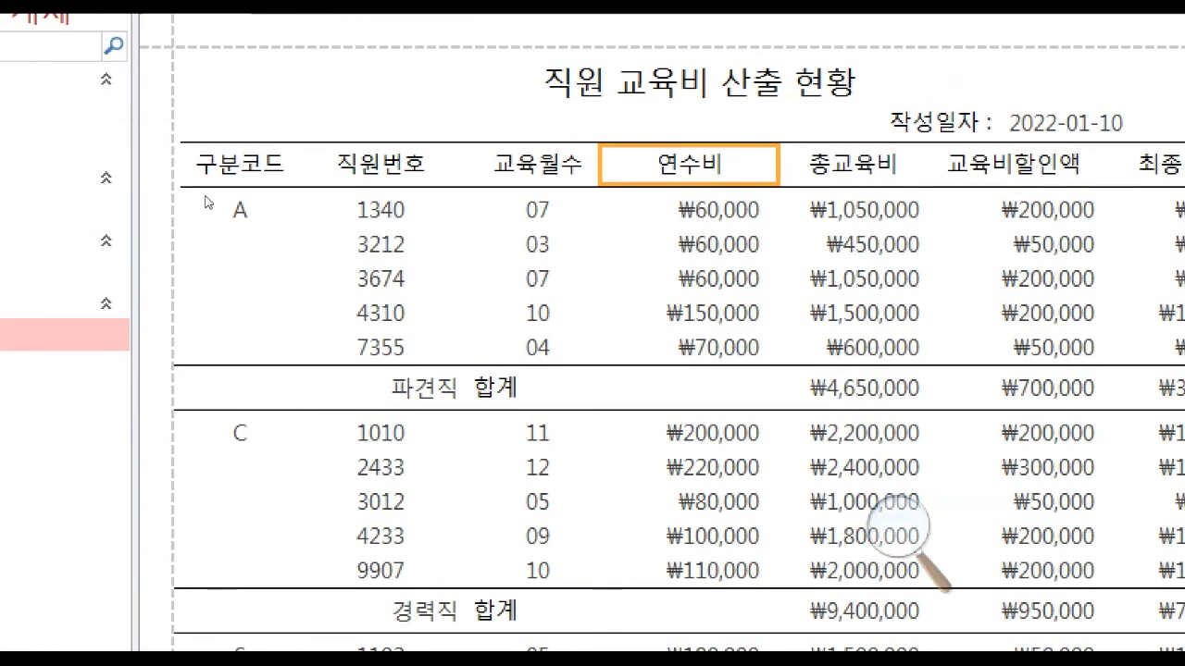
# Switch to the exam PDF and reread the report's calculation rules and the 기타 조건 section against the report.
pyautogui.click(557, 641)
pyautogui.scroll(2, 576, 289)
pyautogui.scroll(5, 576, 290)
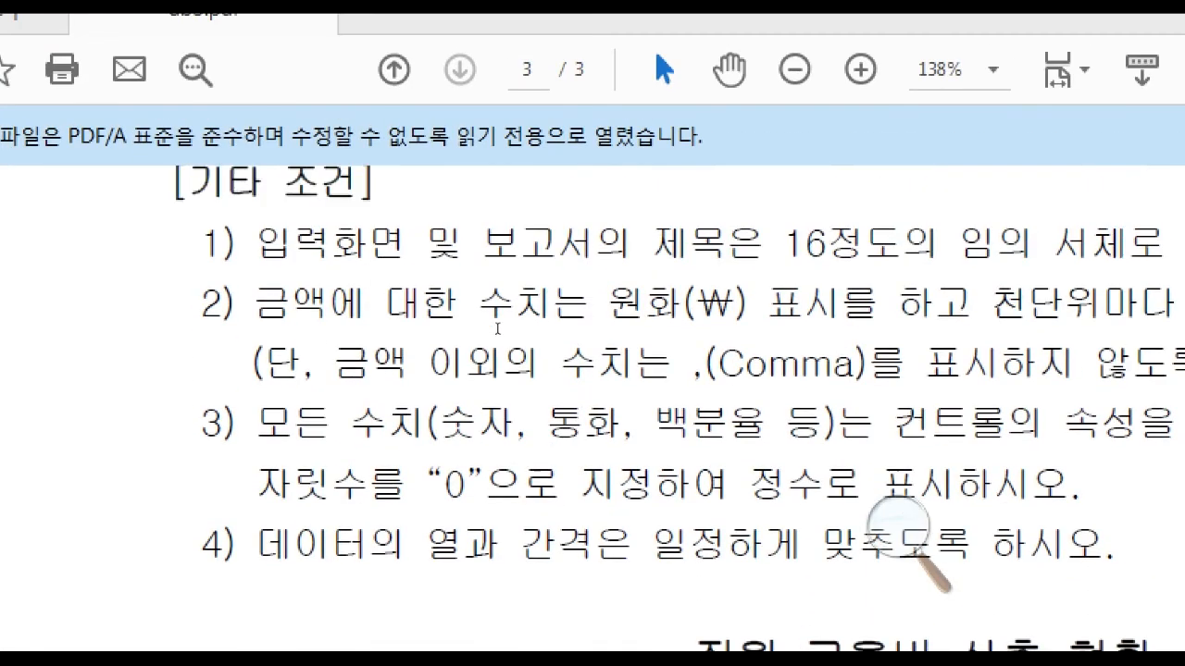
pyautogui.scroll(7, 505, 347)
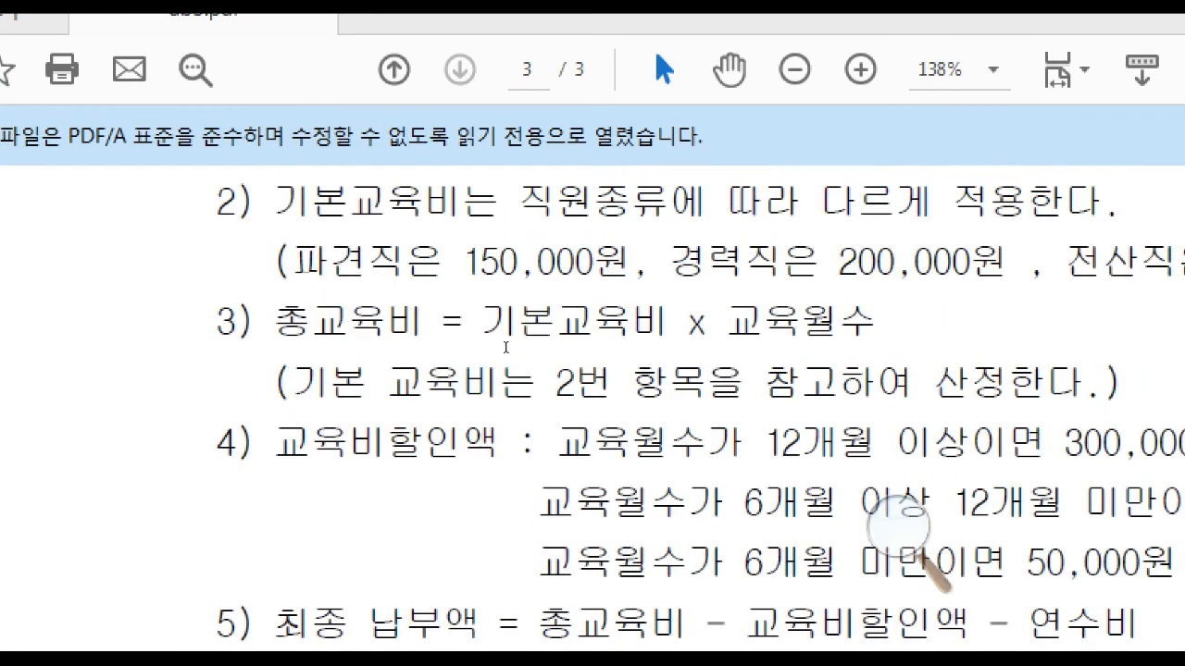
pyautogui.scroll(-7, 506, 347)
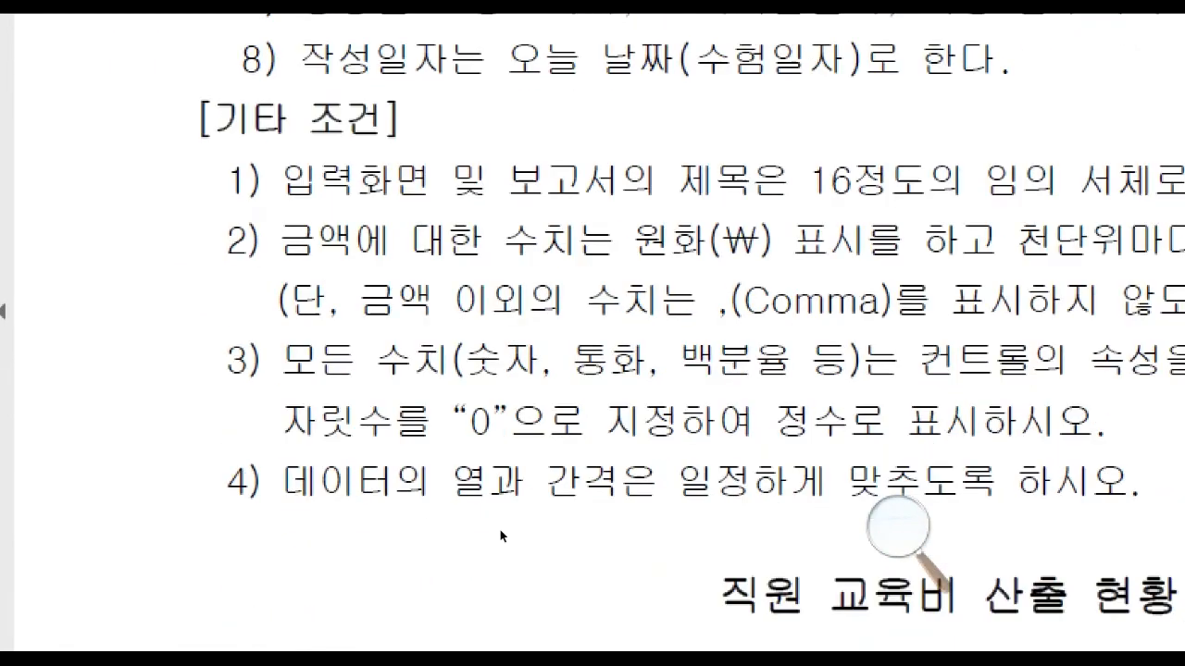
pyautogui.scroll(-4, 513, 514)
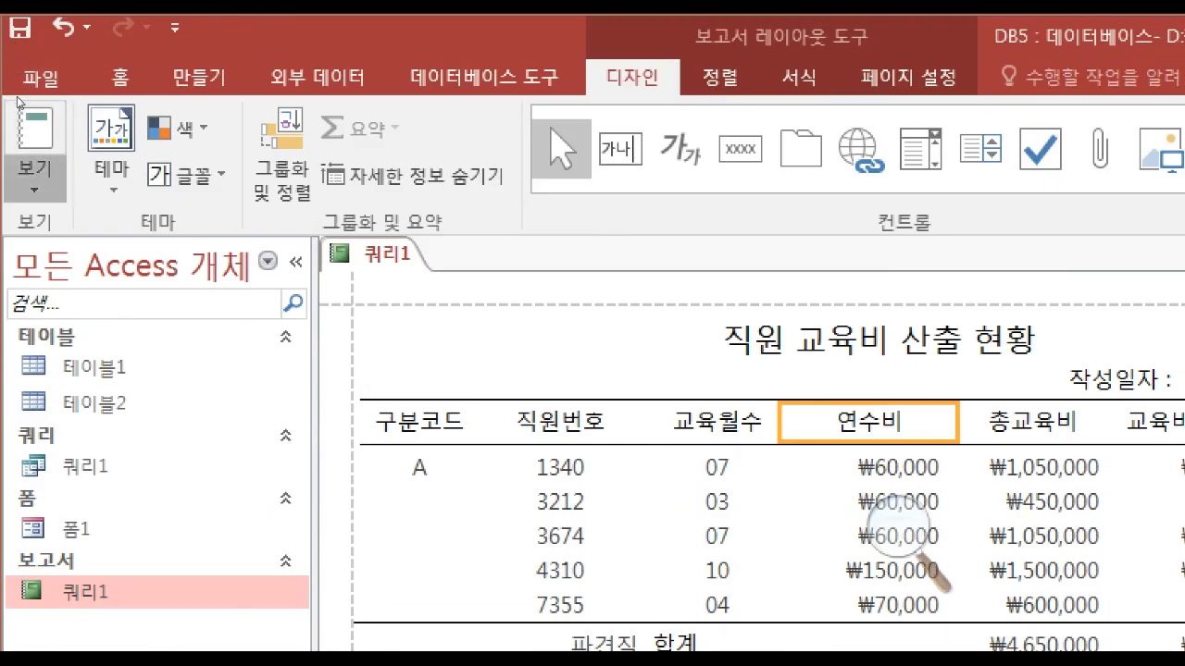
# In print preview, set the report's top page margin to 60 mm.
pyautogui.click(32, 161)
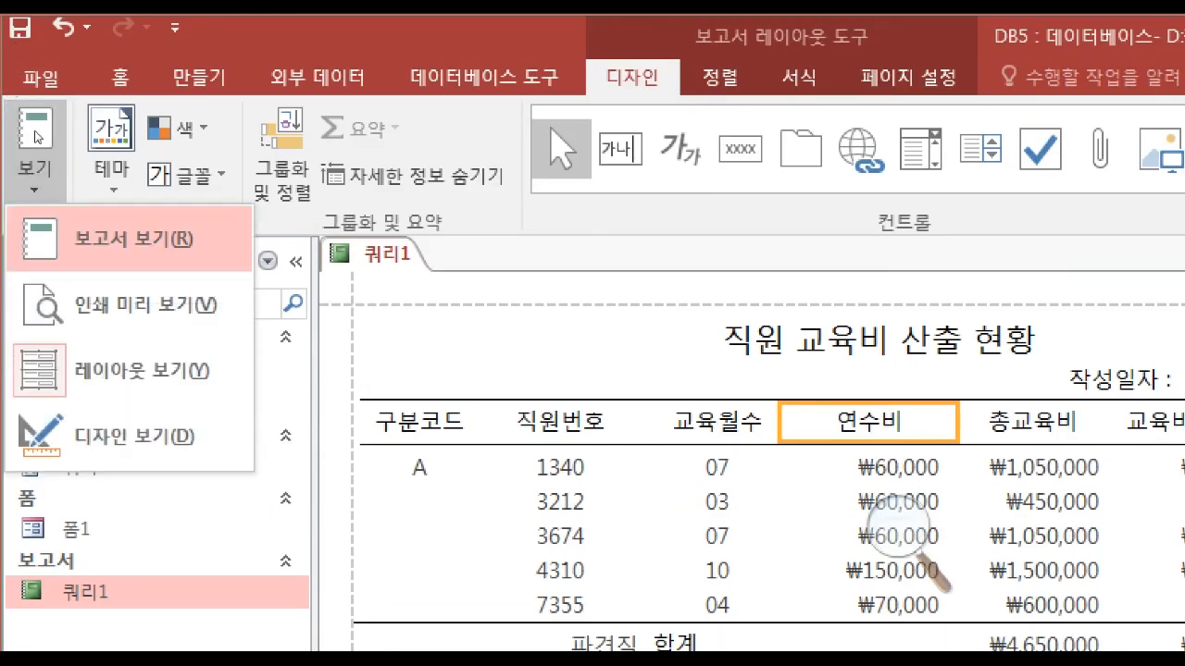
pyautogui.click(121, 241)
pyautogui.scroll(-9, 367, 574)
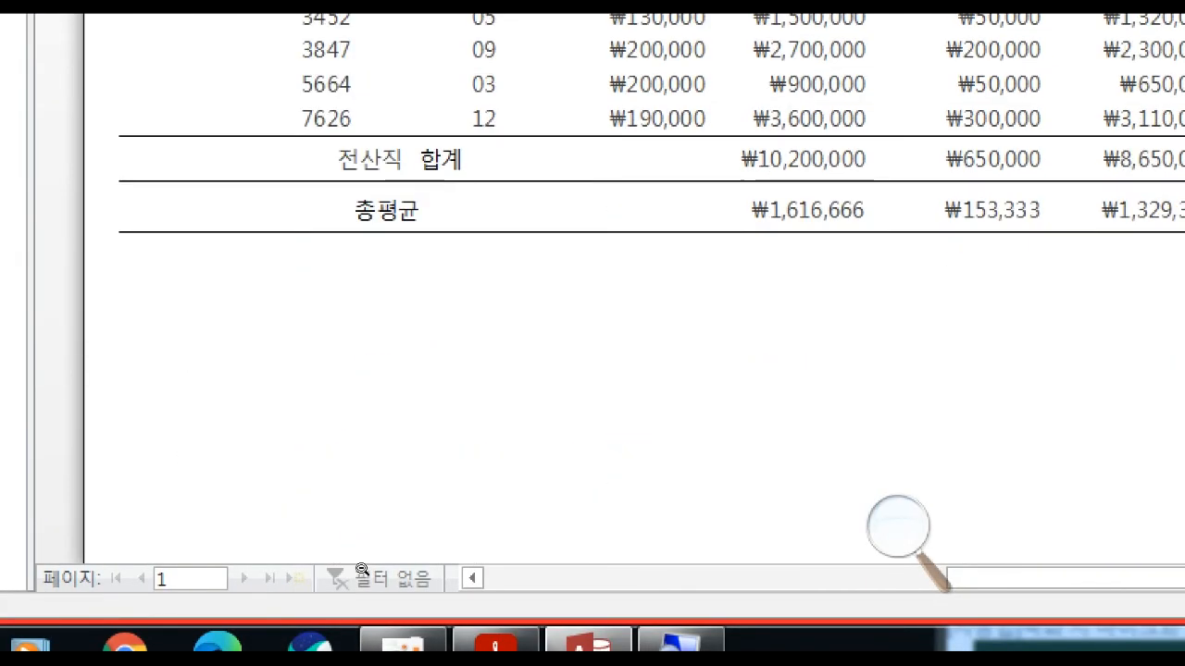
pyautogui.scroll(10, 380, 565)
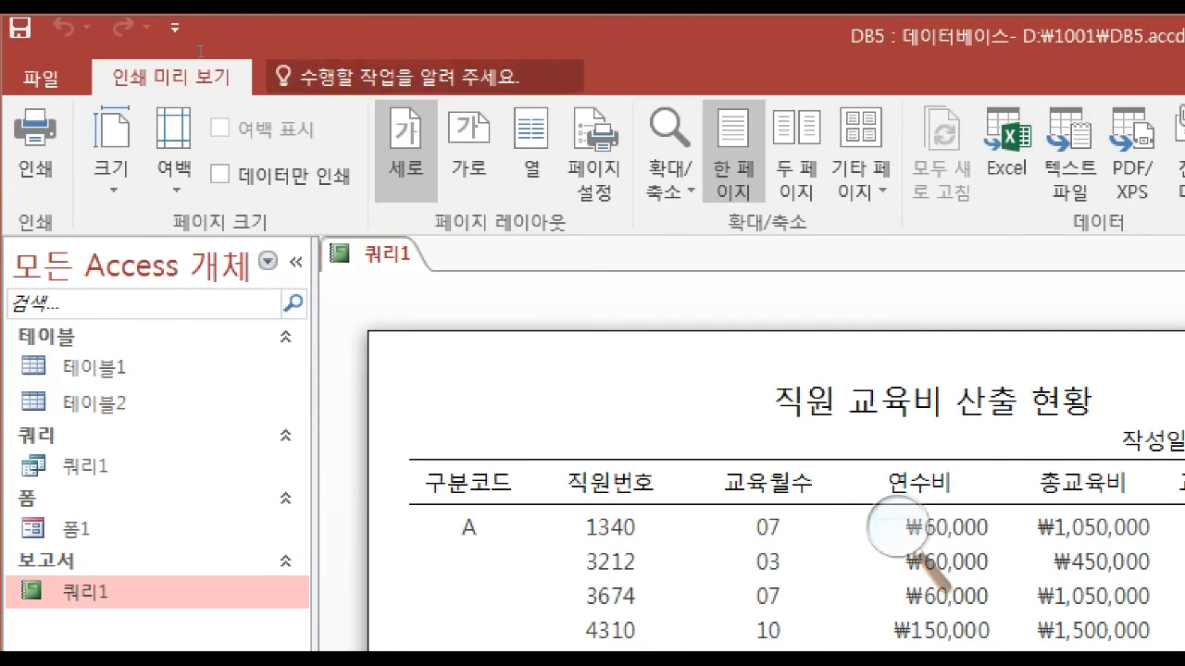
pyautogui.click(594, 153)
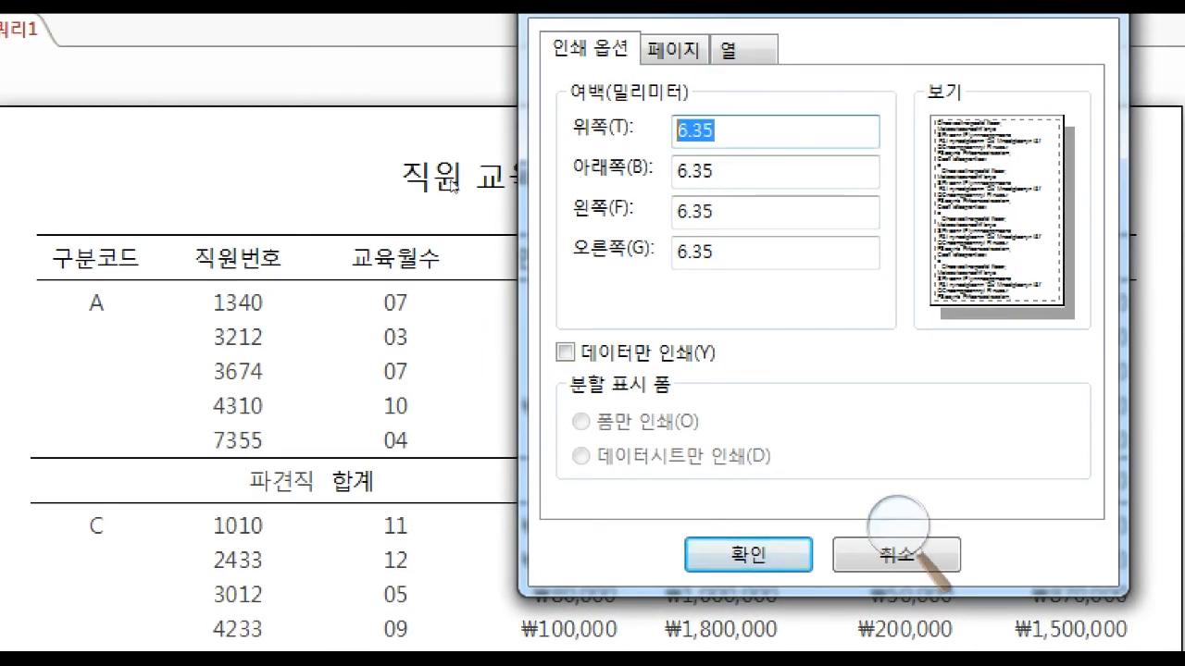
pyautogui.write('60')
pyautogui.press('Return')
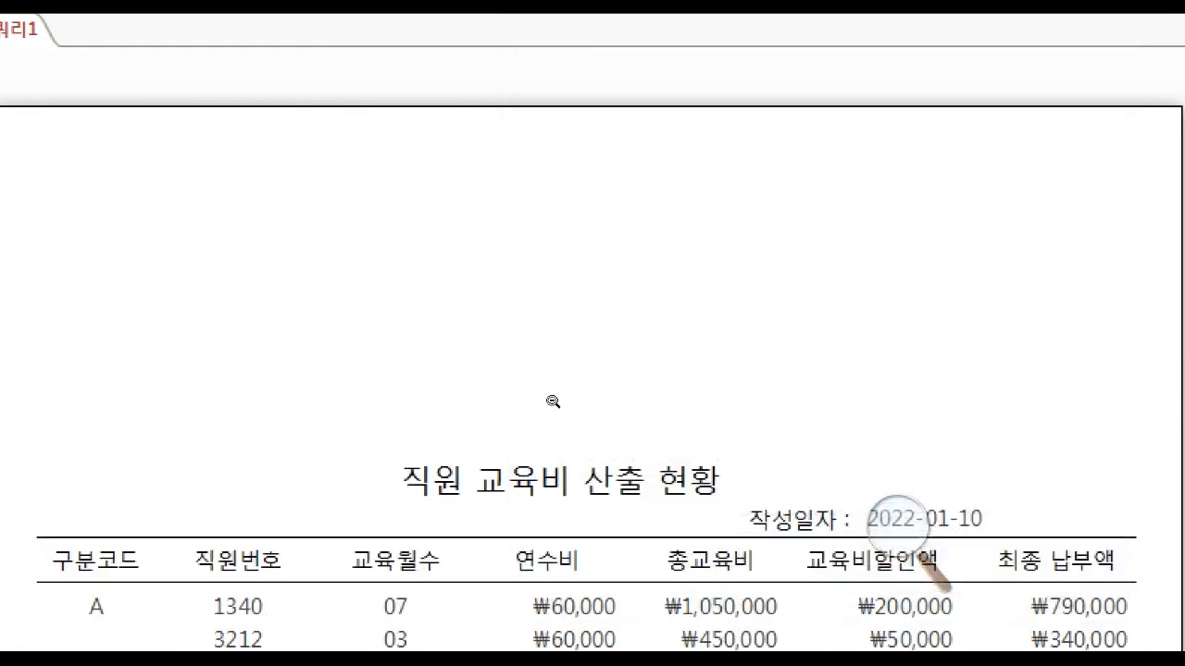
# Examine the whole report page in print preview and compare it with the sample layout in the exam PDF.
pyautogui.scroll(-5, 344, 592)
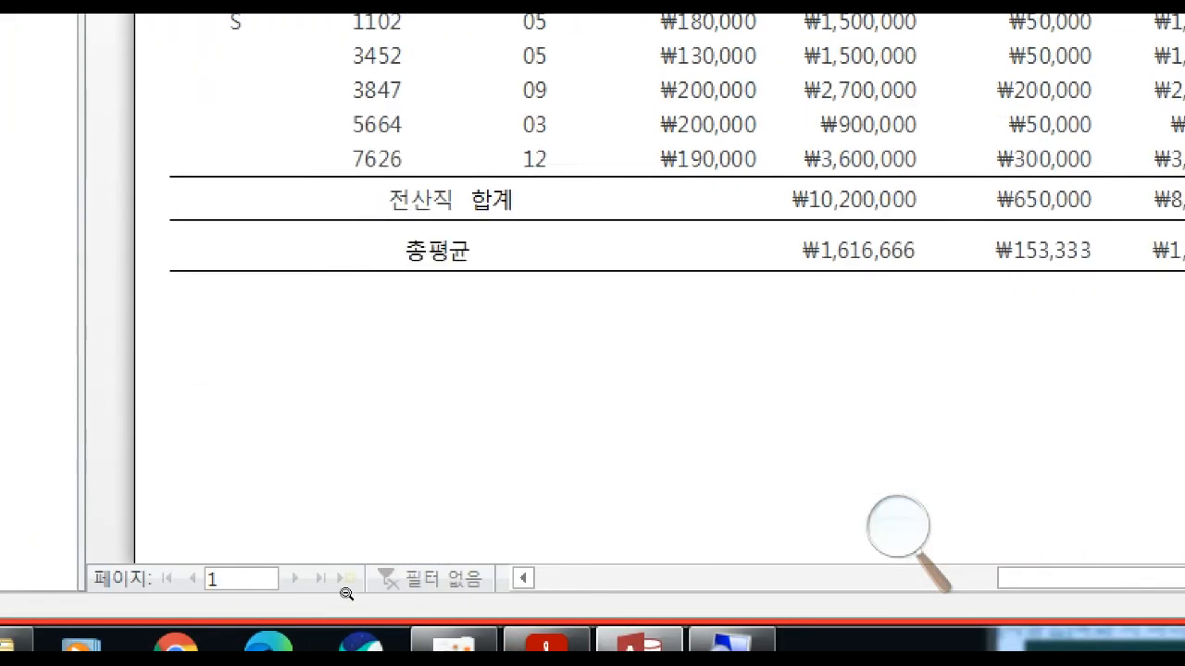
pyautogui.scroll(-3, 347, 593)
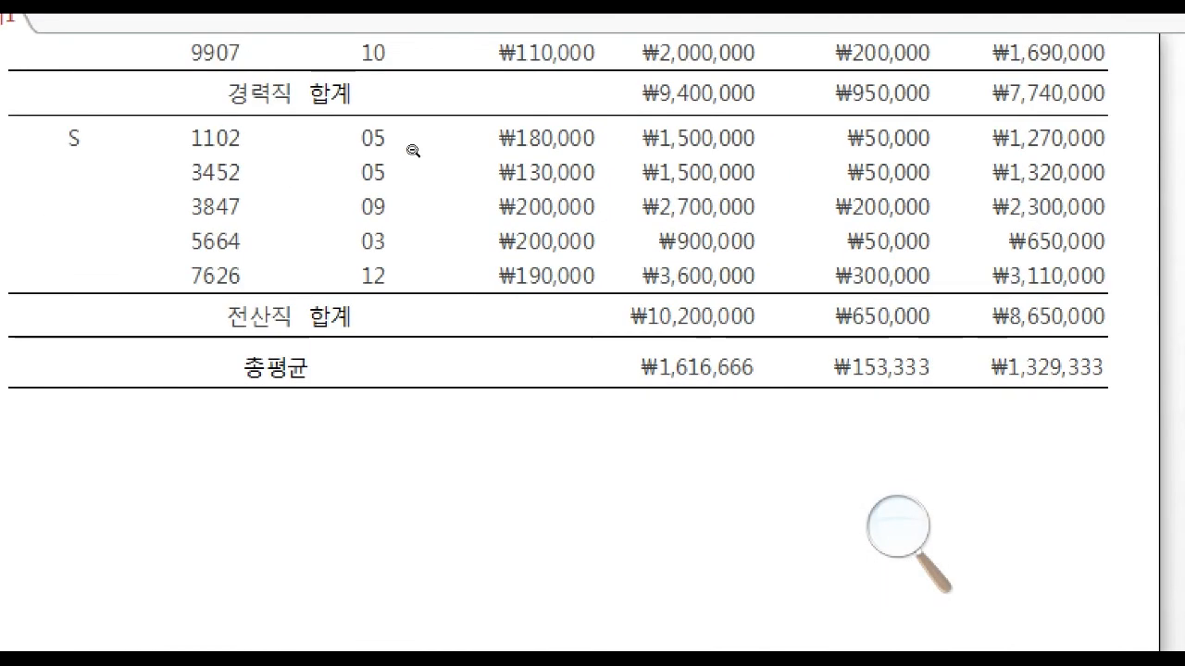
pyautogui.scroll(5, 325, 388)
pyautogui.scroll(5, 332, 430)
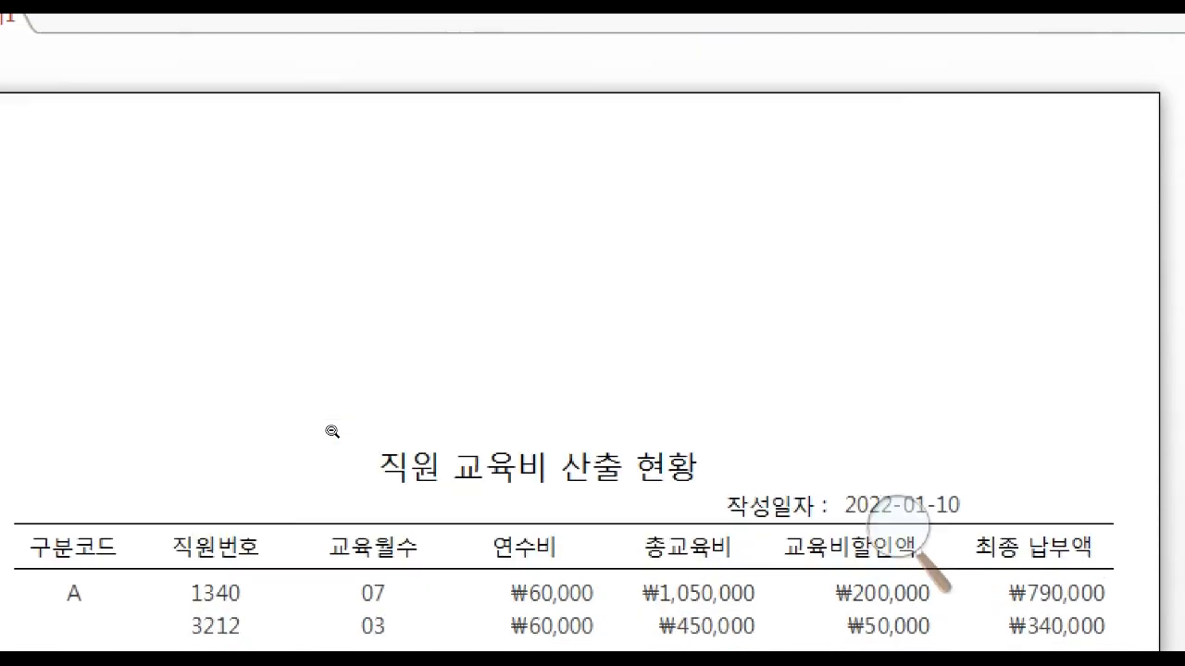
pyautogui.scroll(-4, 333, 432)
pyautogui.scroll(-8, 336, 435)
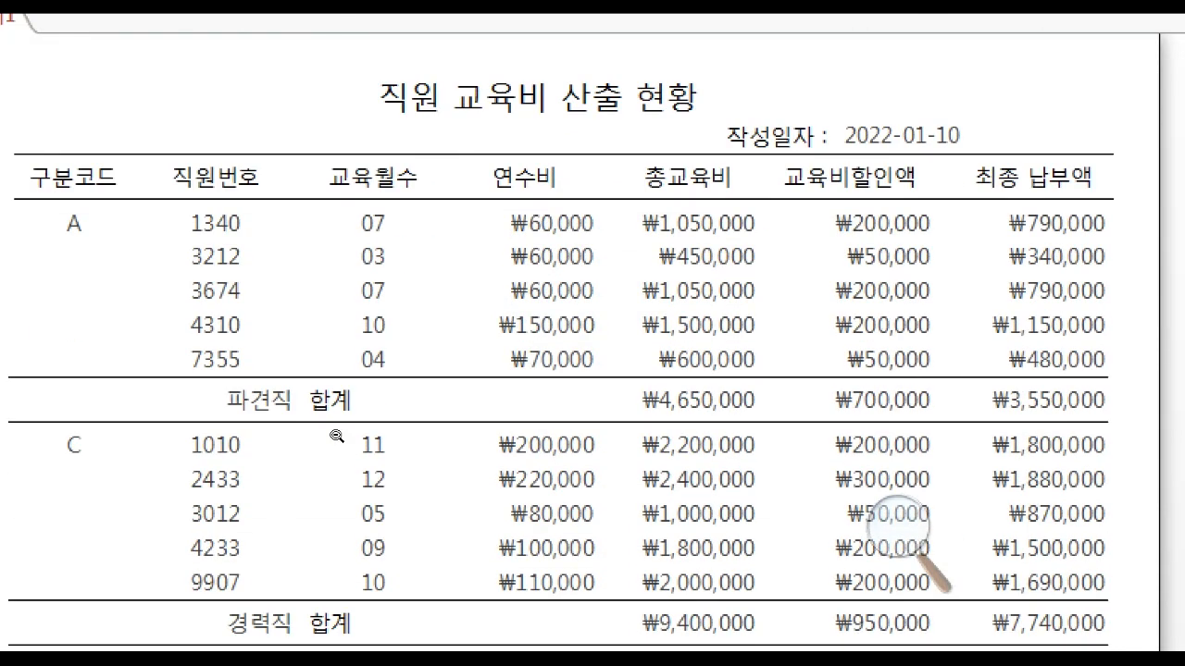
pyautogui.scroll(2, 336, 435)
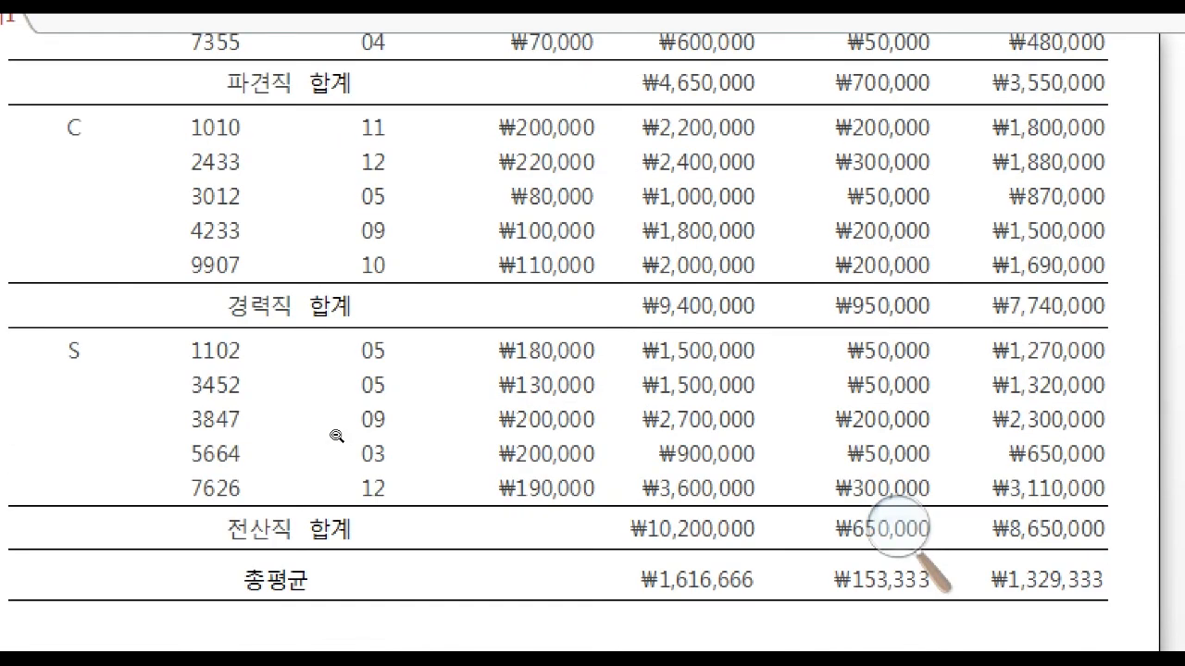
pyautogui.scroll(3, 324, 399)
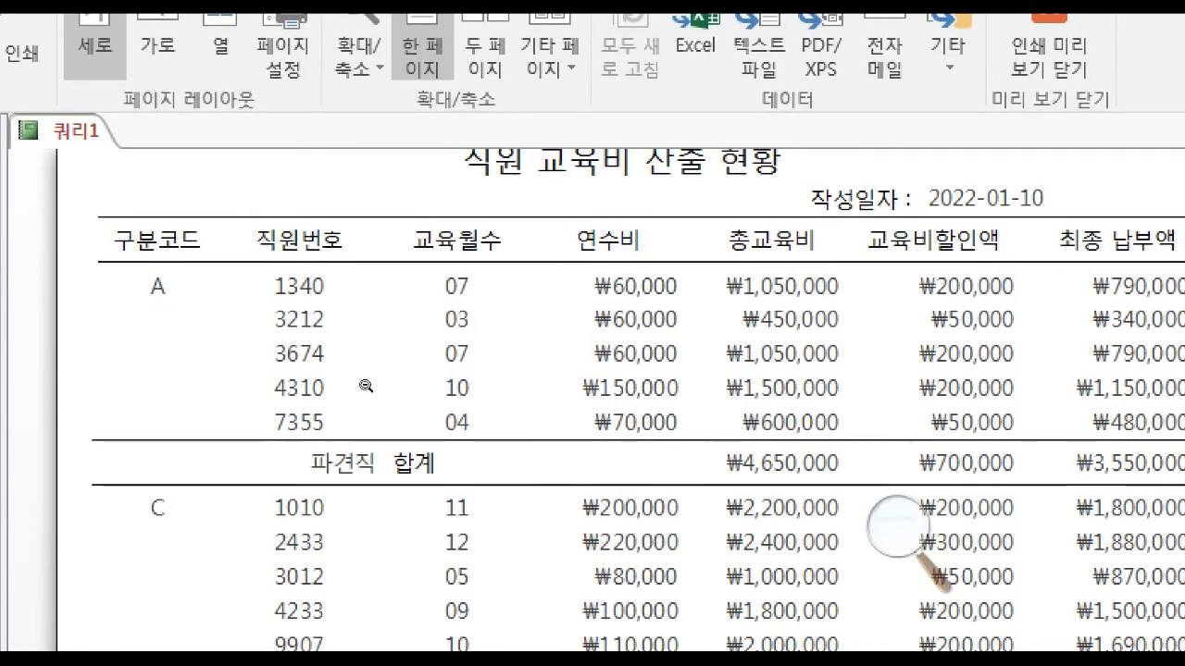
pyautogui.scroll(4, 363, 380)
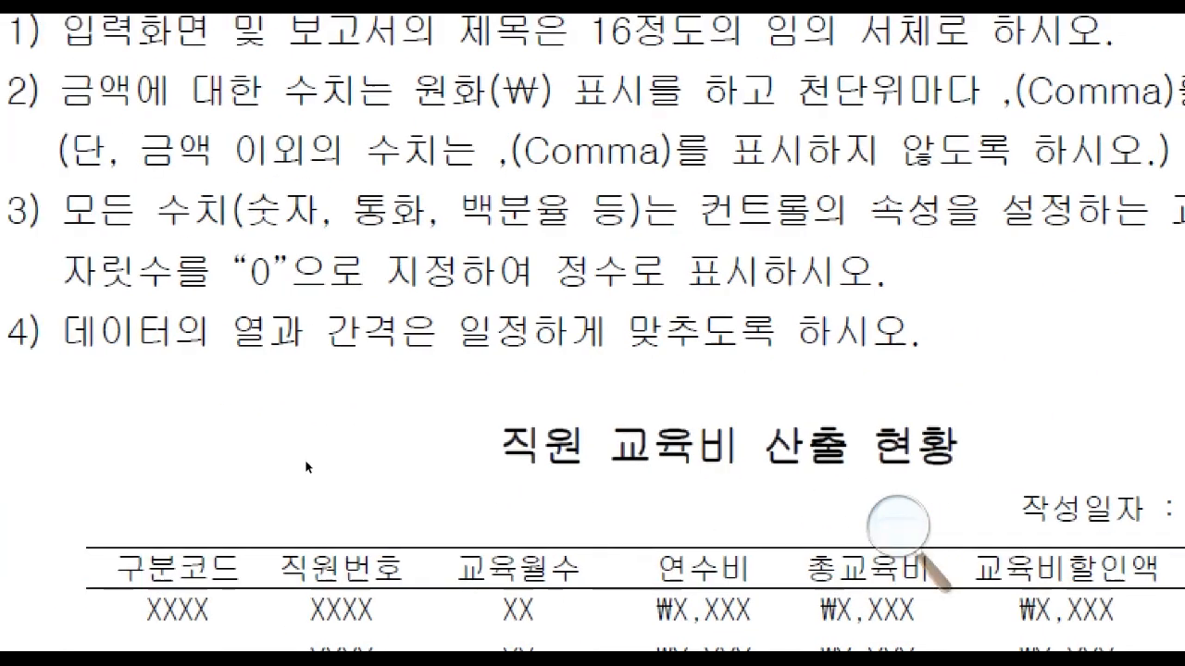
pyautogui.click(135, 485)
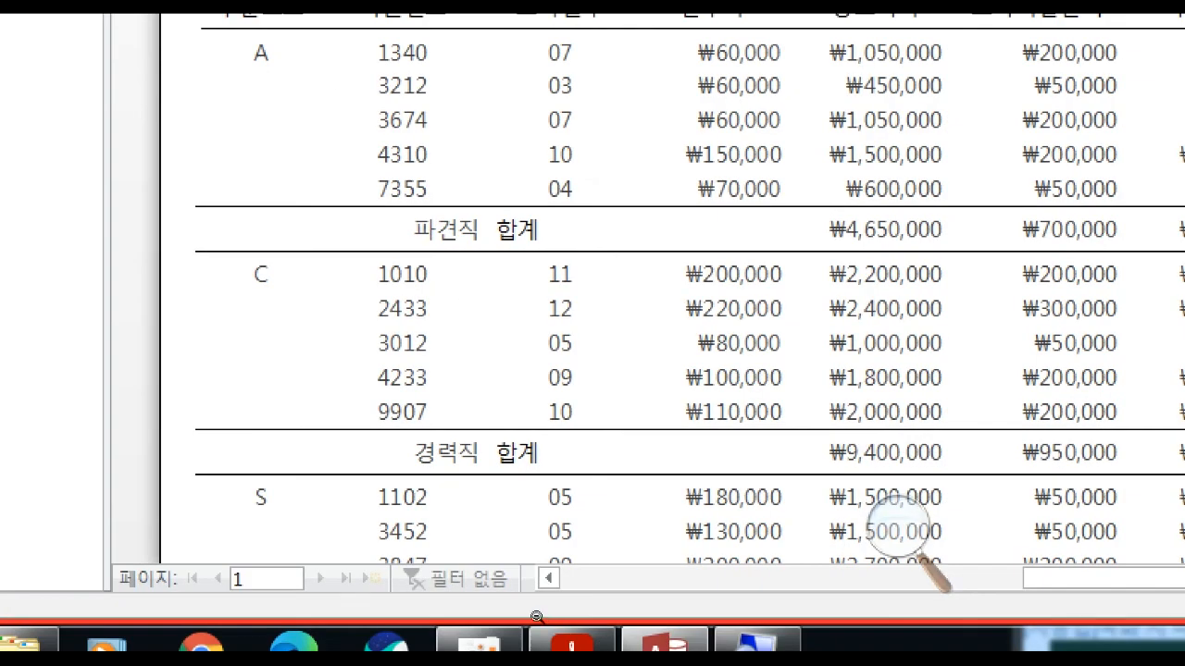